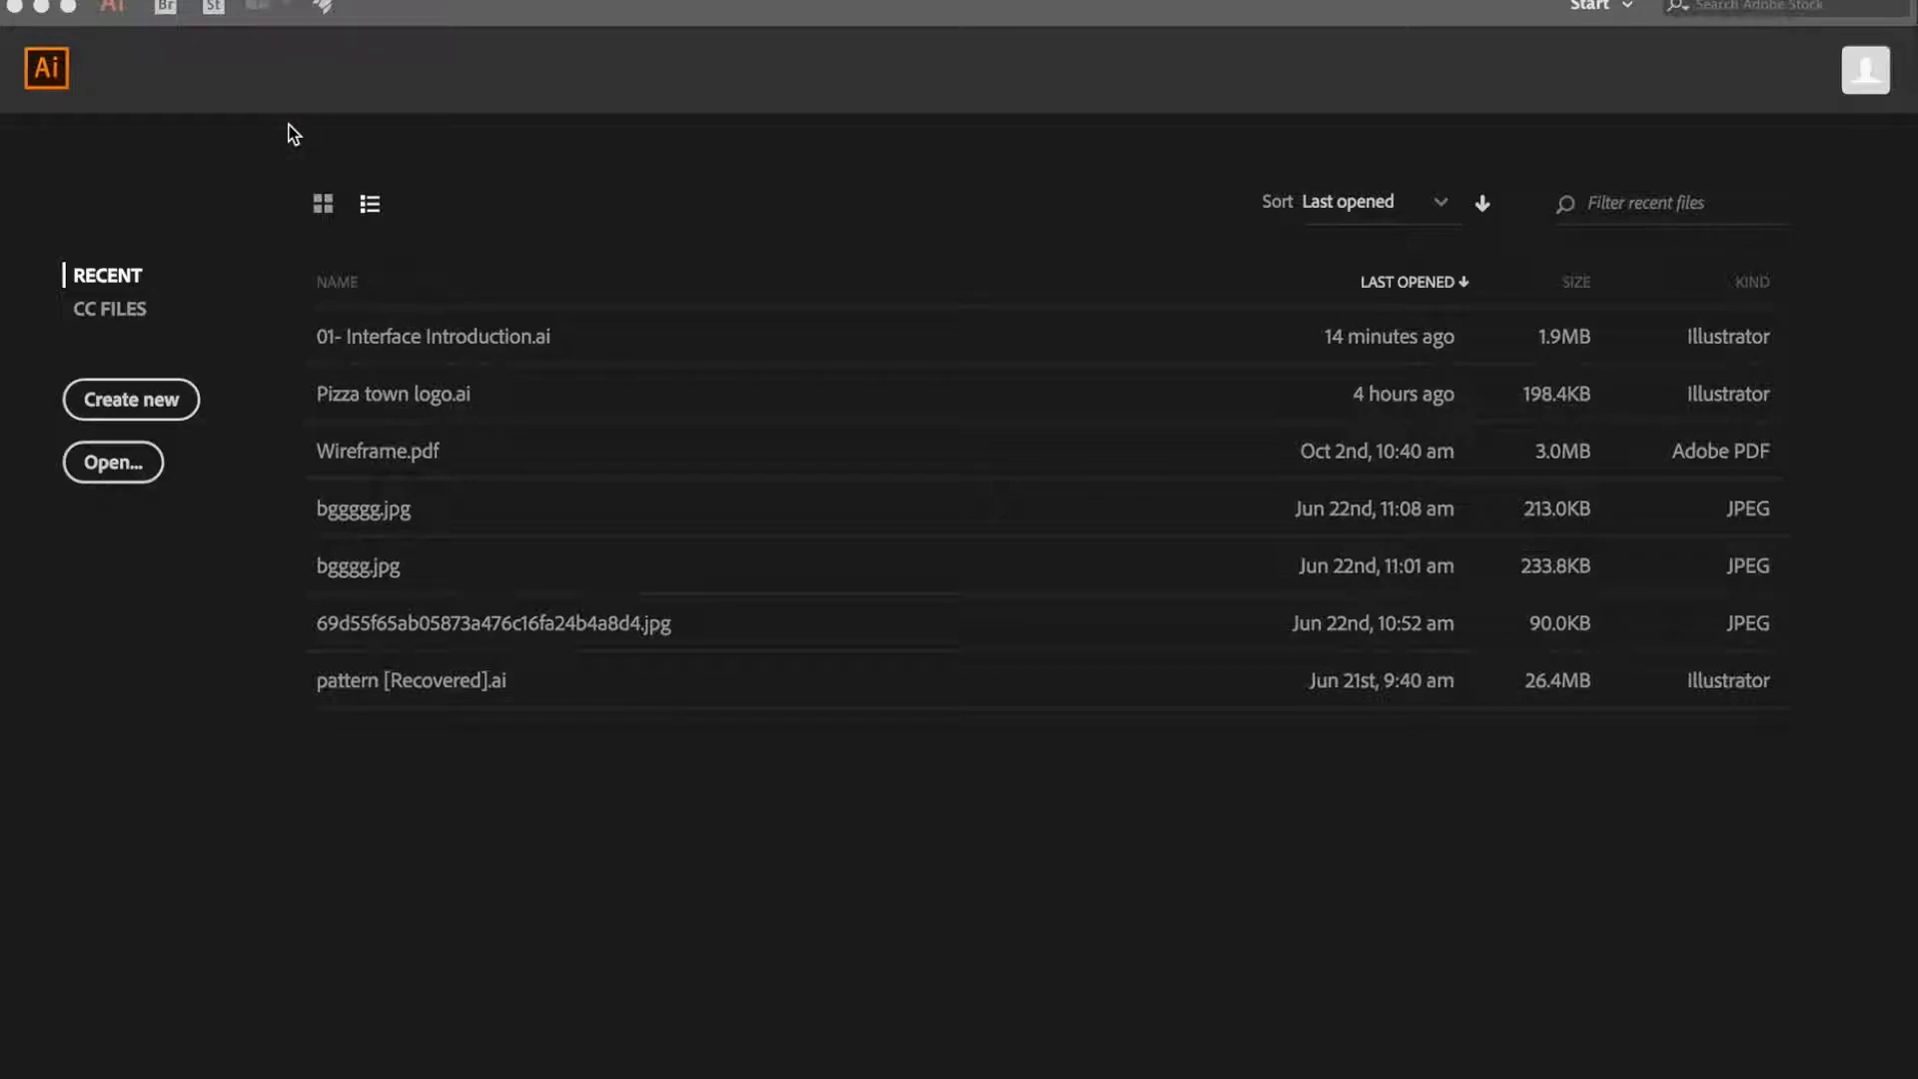
- Start setting up a new document and look through the full set of blank Mobile presets
click(139, 402)
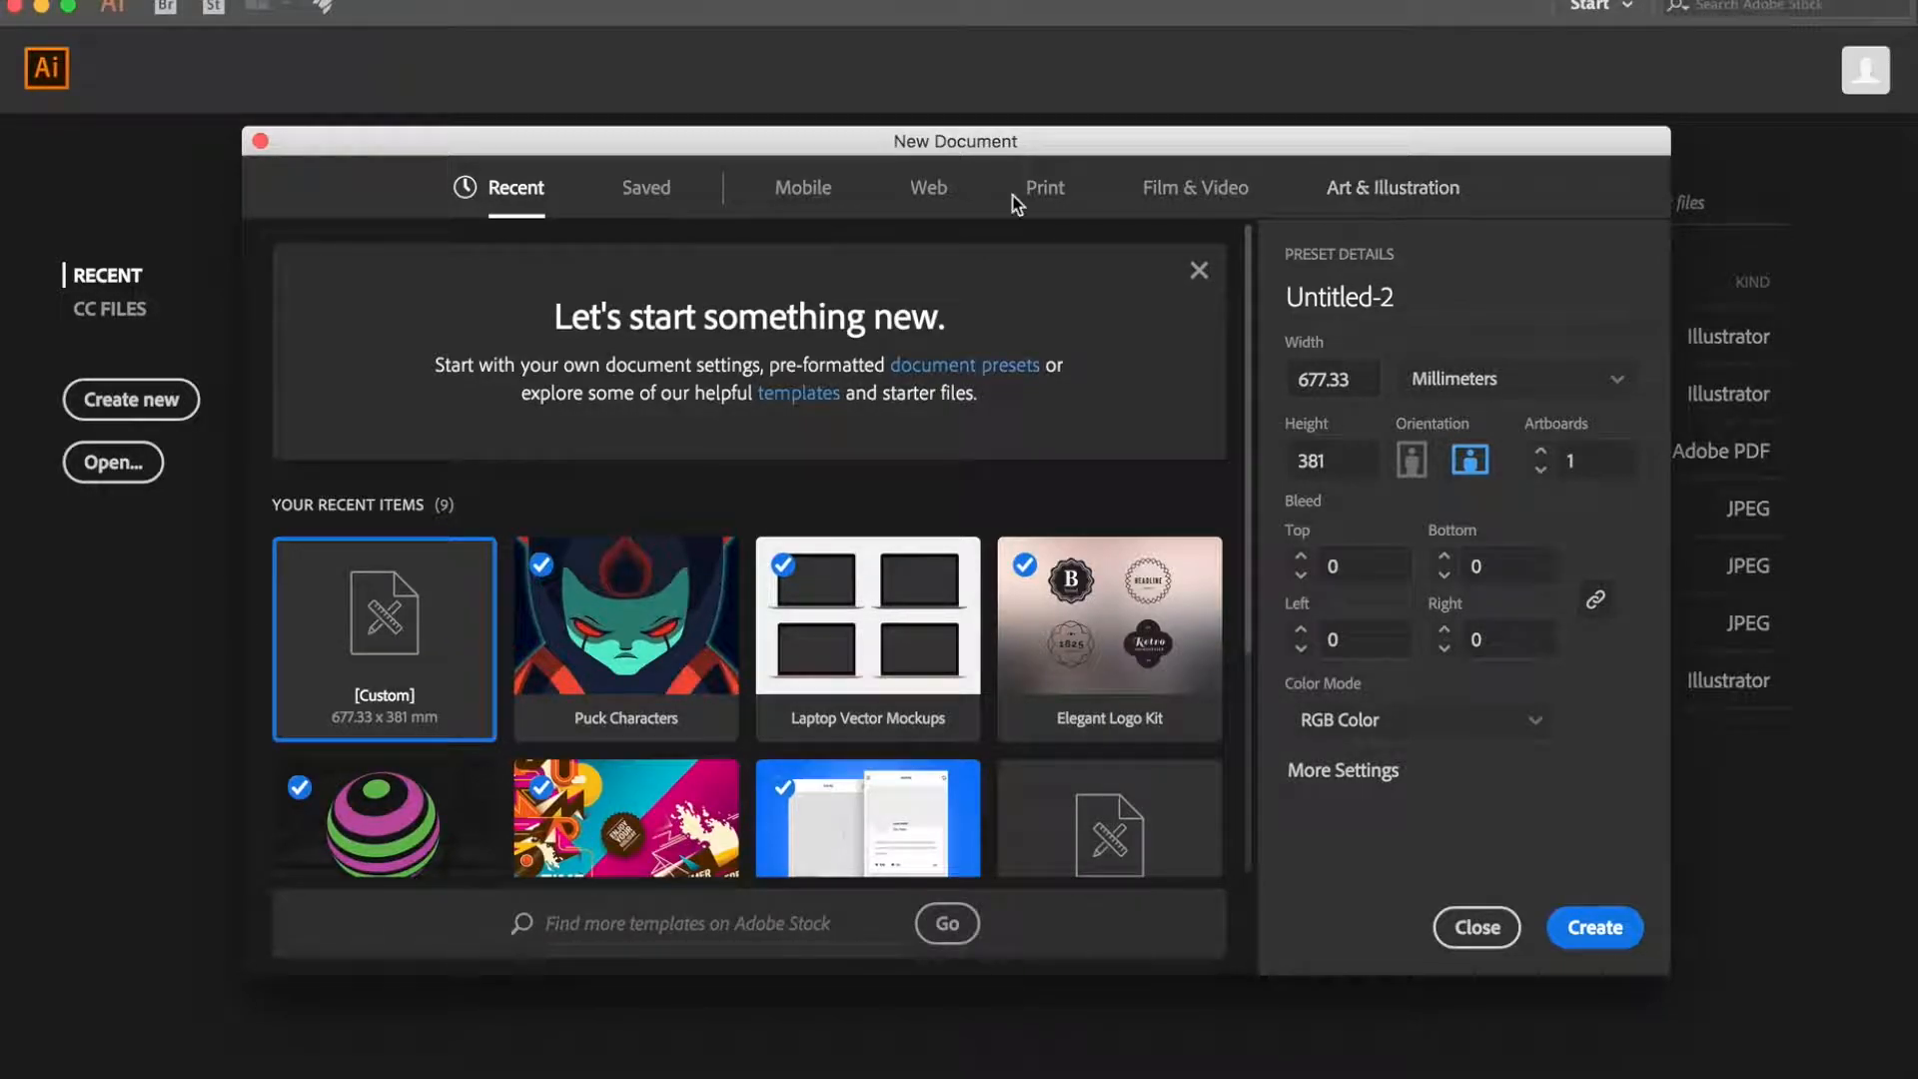
click(809, 203)
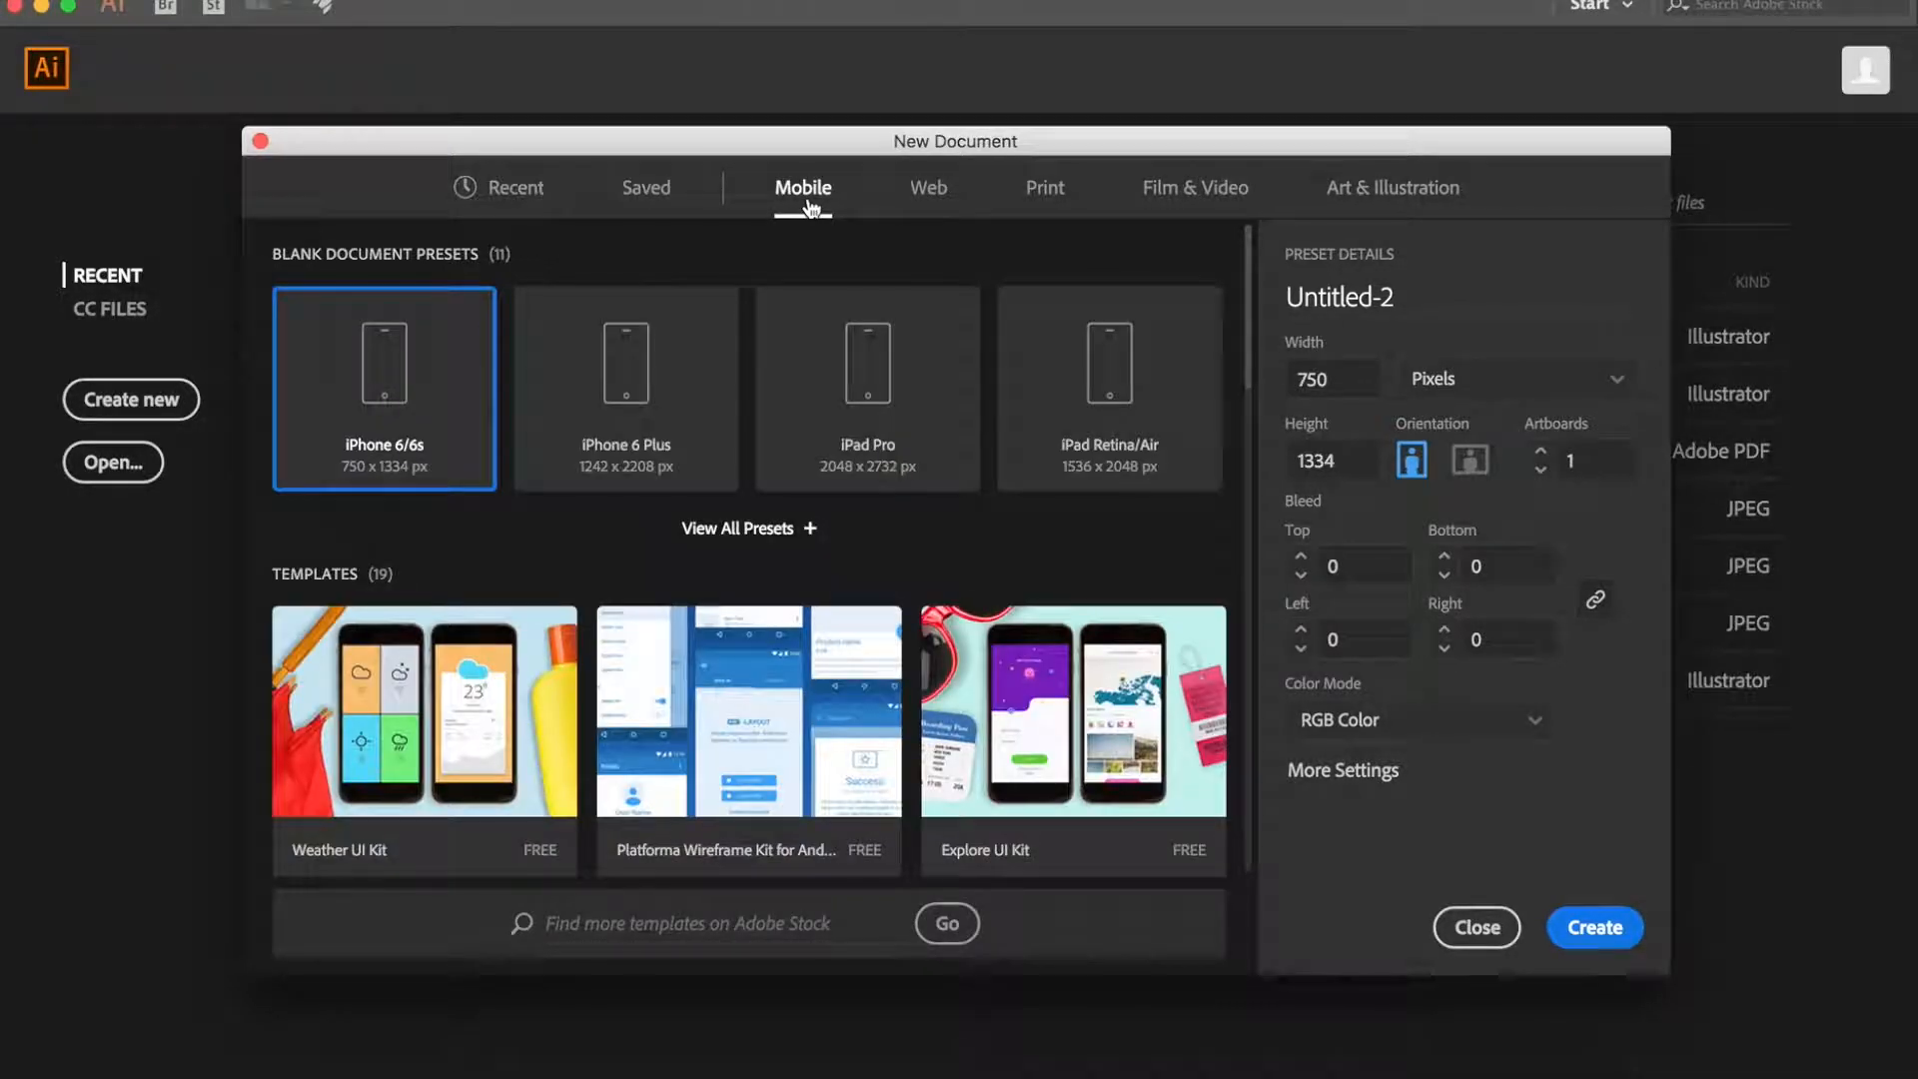
click(813, 531)
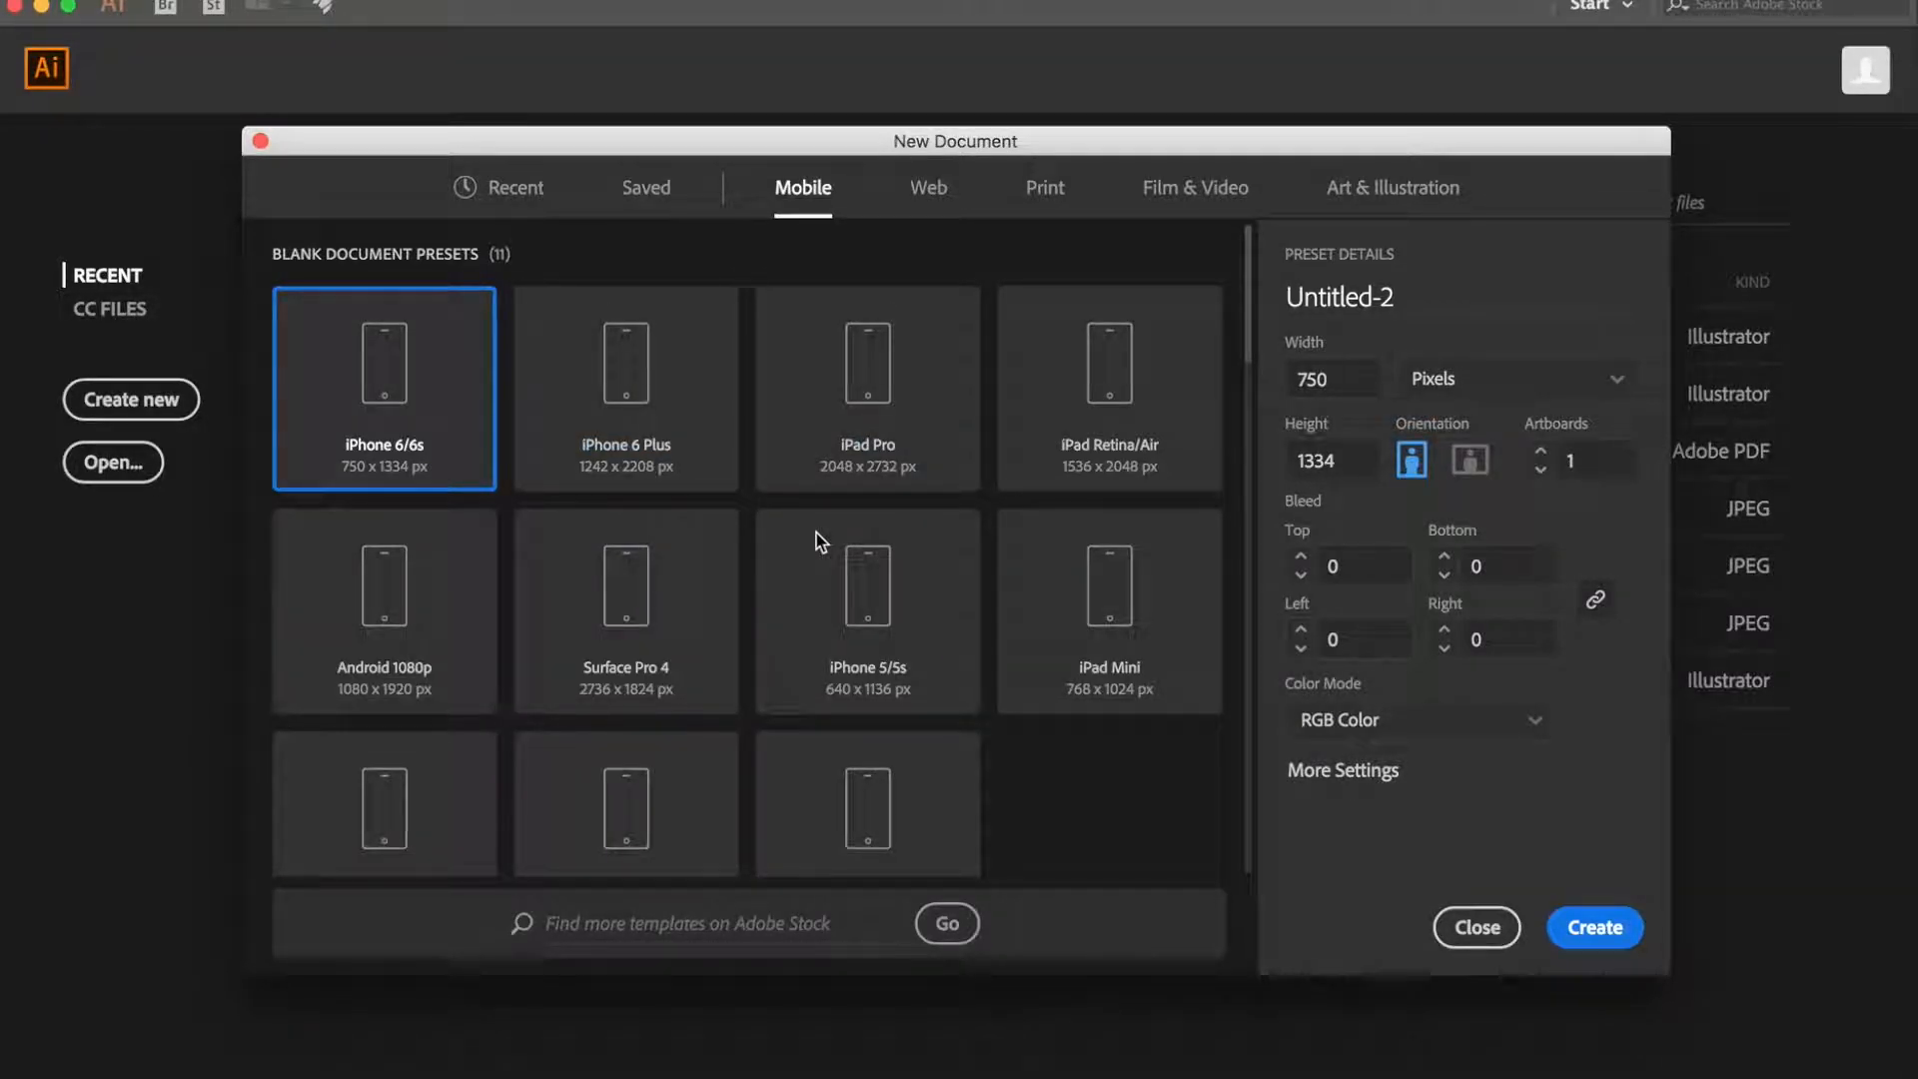
scroll(817, 537, down, 5)
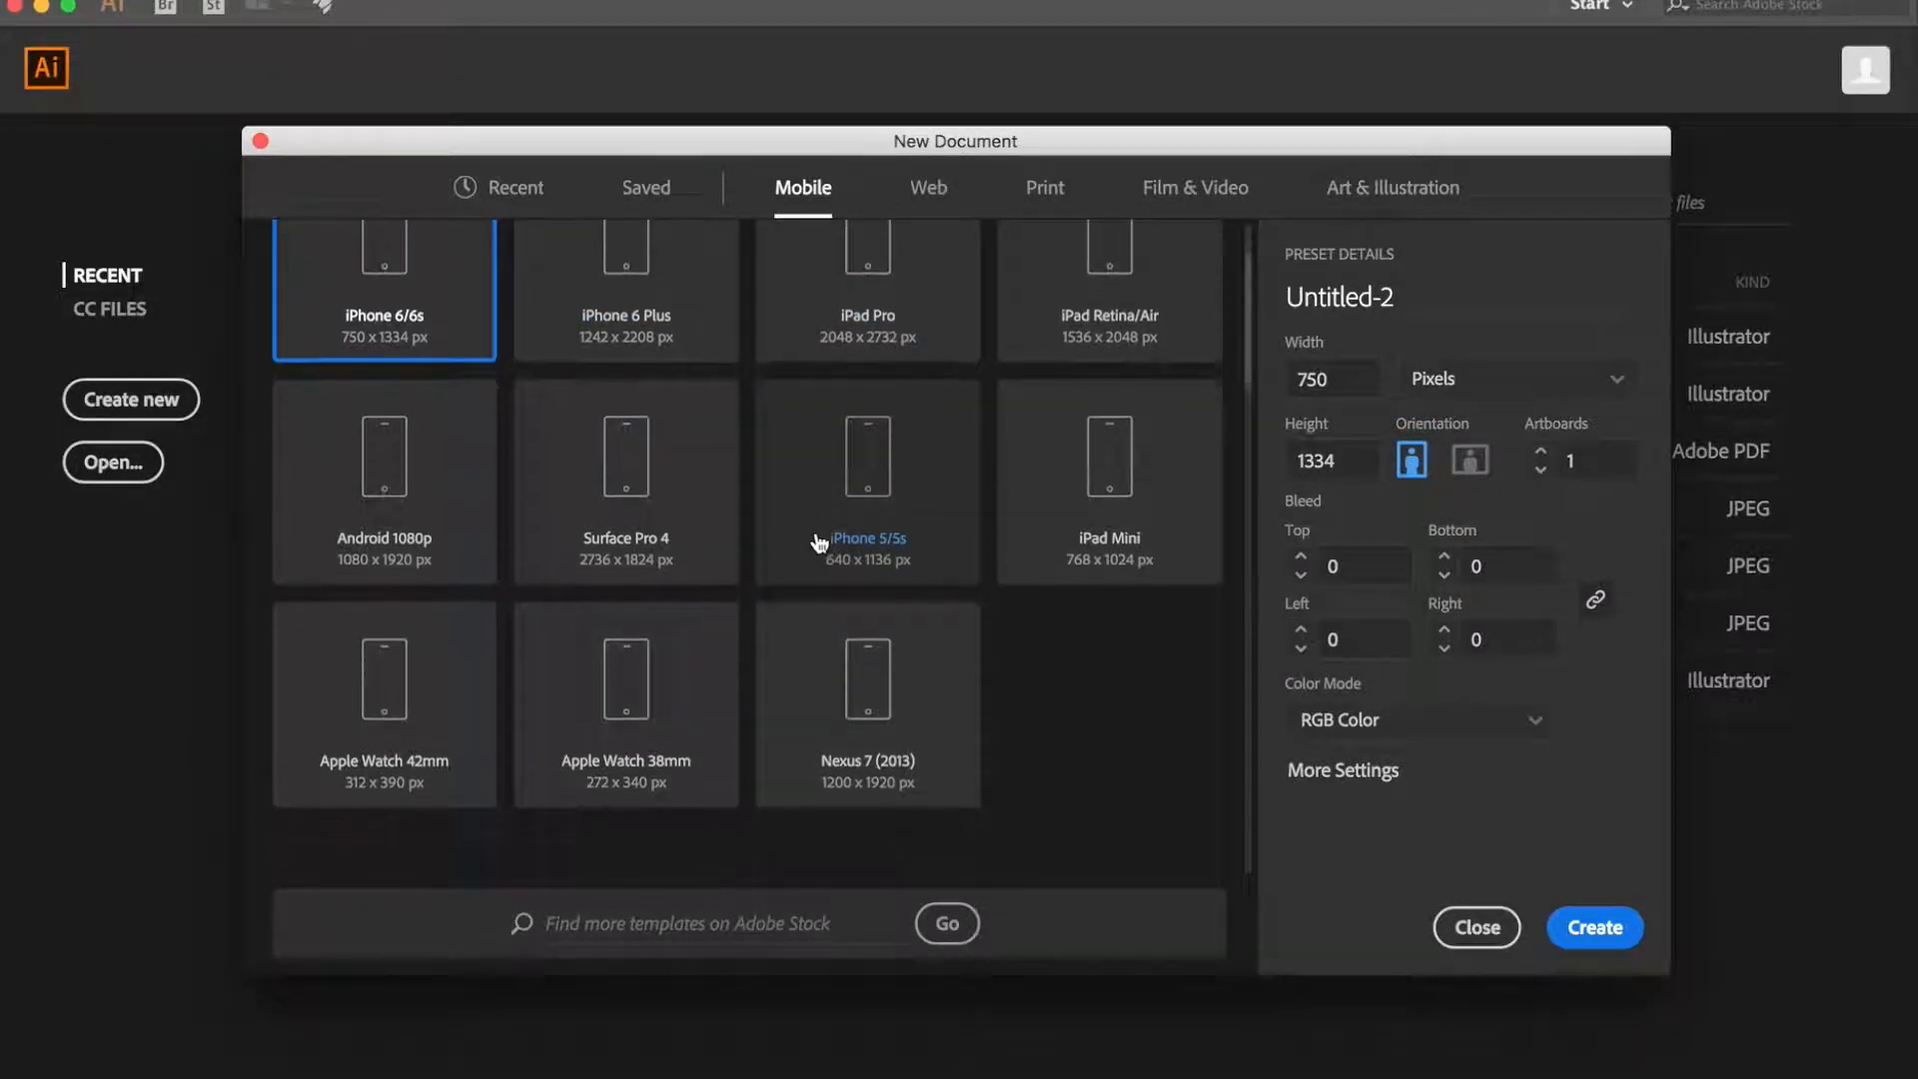
scroll(819, 542, up, 3)
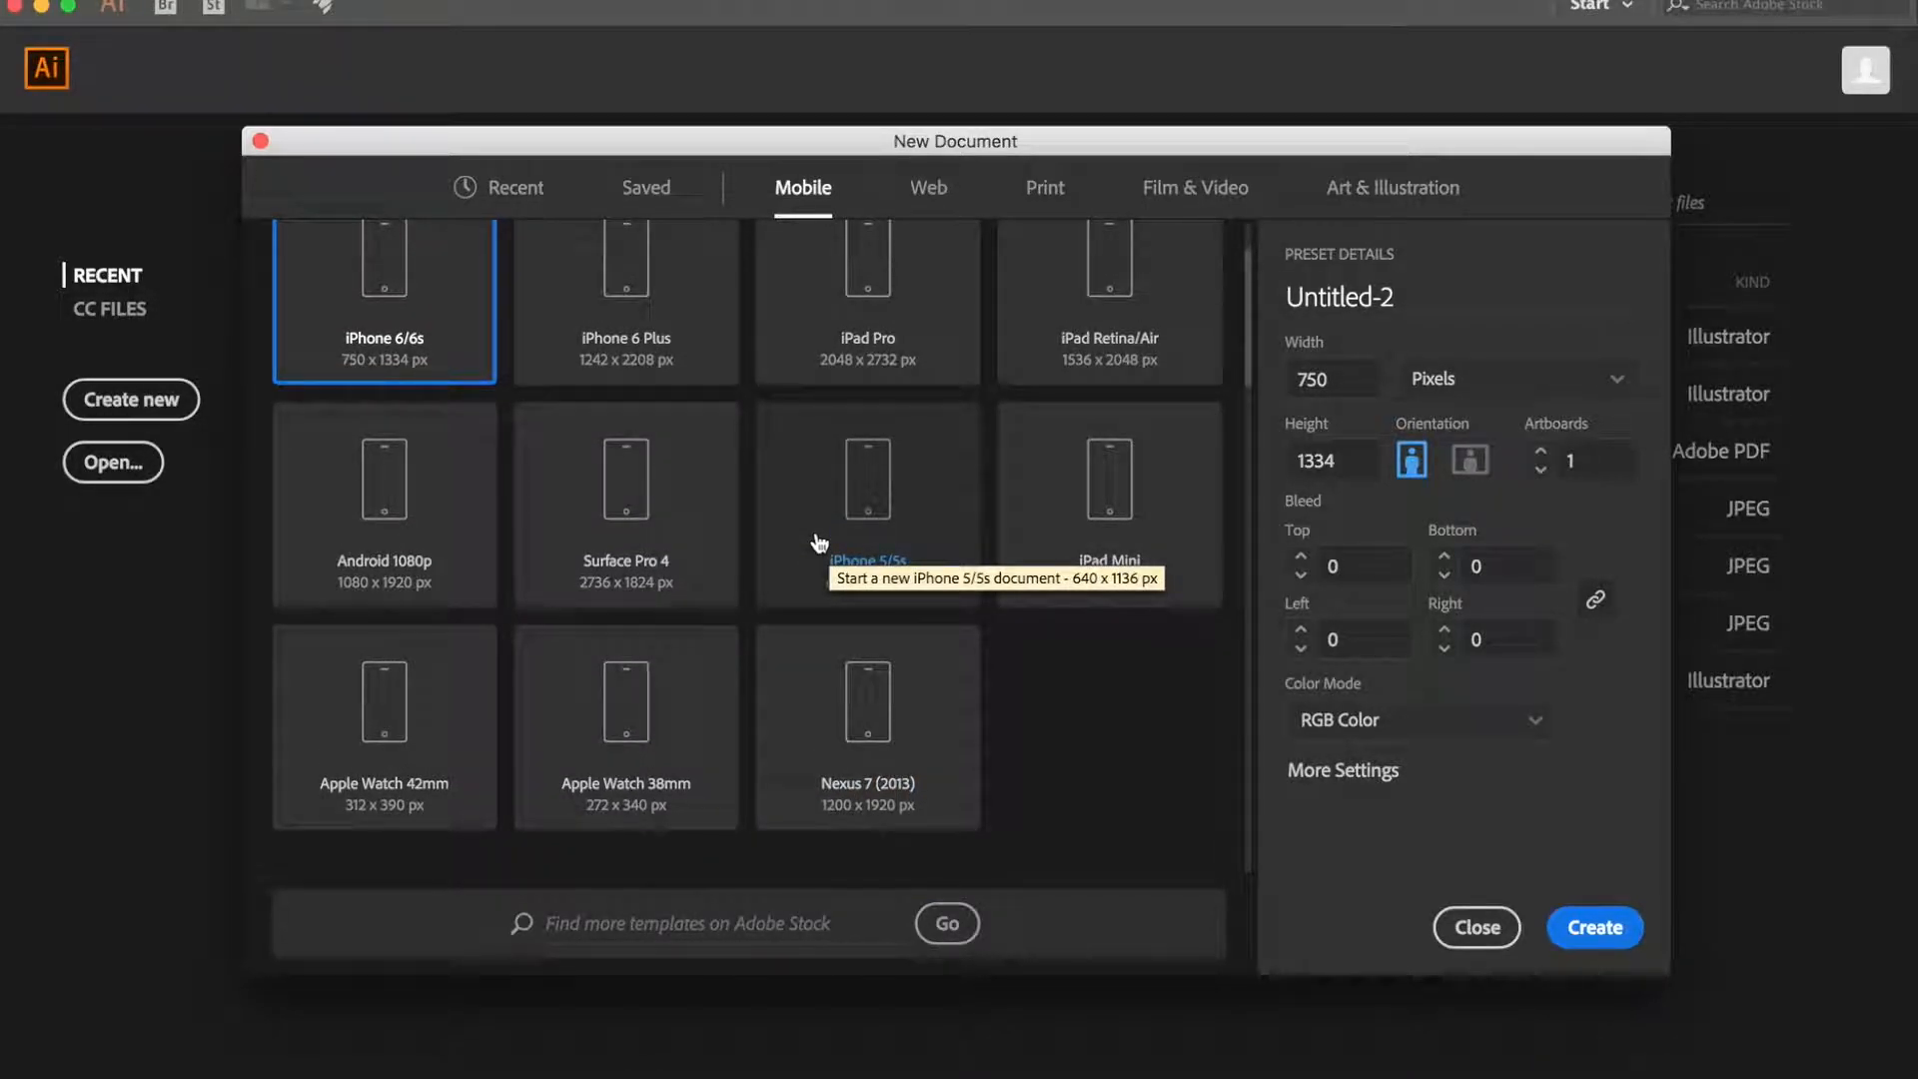
scroll(818, 543, up, 3)
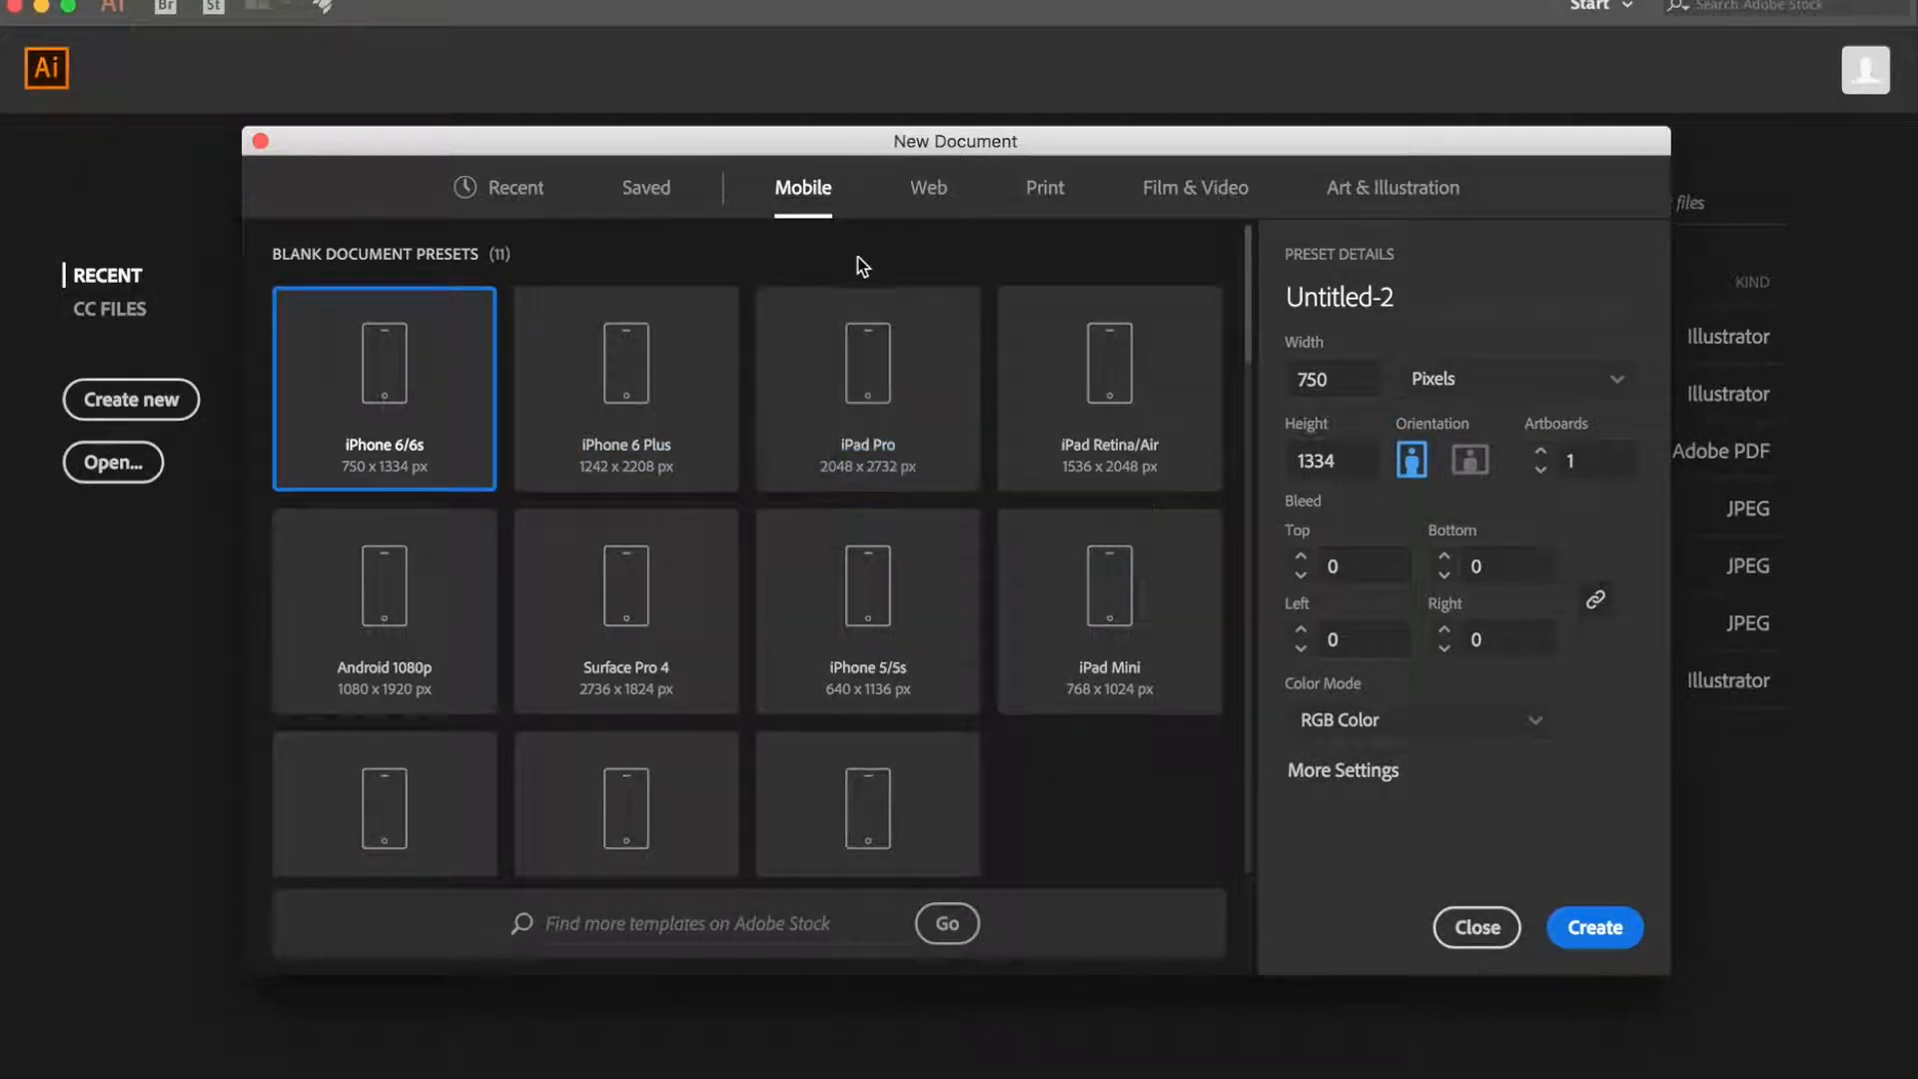
- Look through the Web document presets and the free web templates offered below them
click(939, 196)
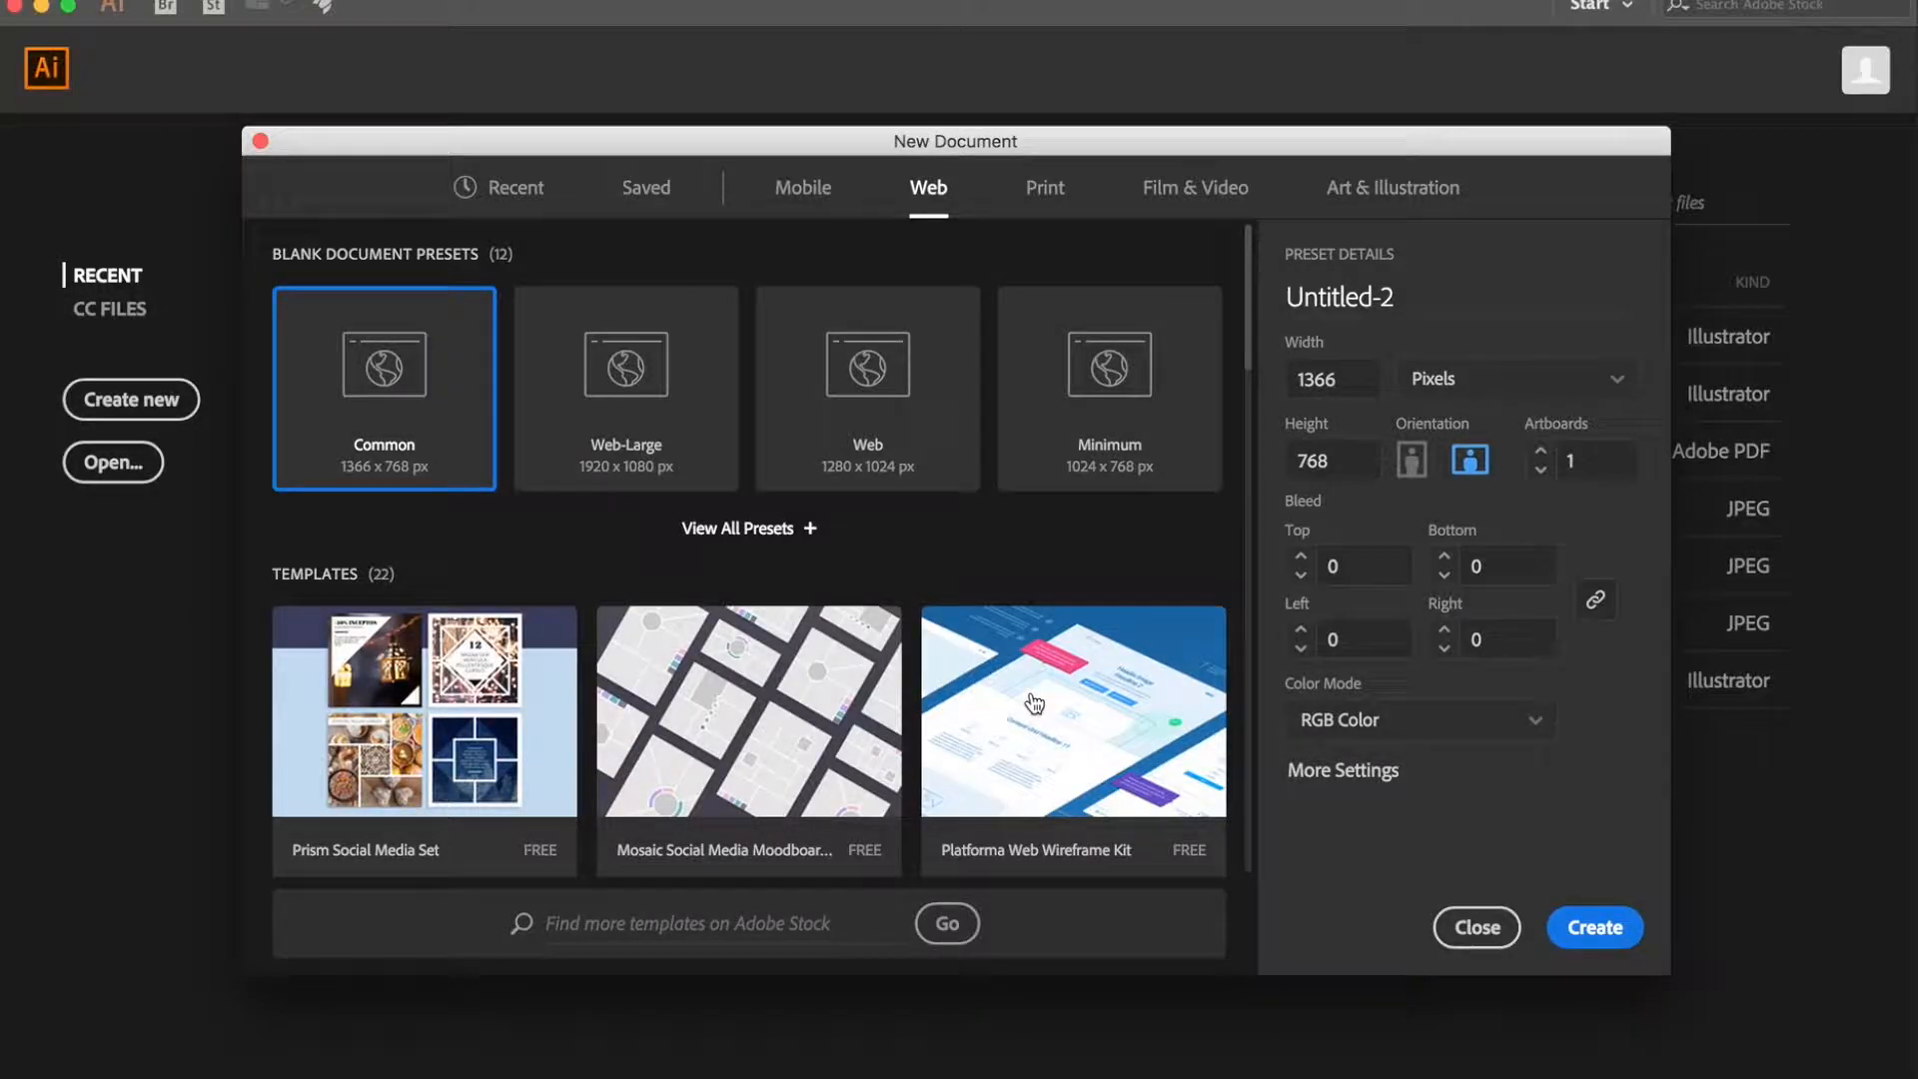
scroll(821, 664, down, 2)
scroll(821, 664, down, 8)
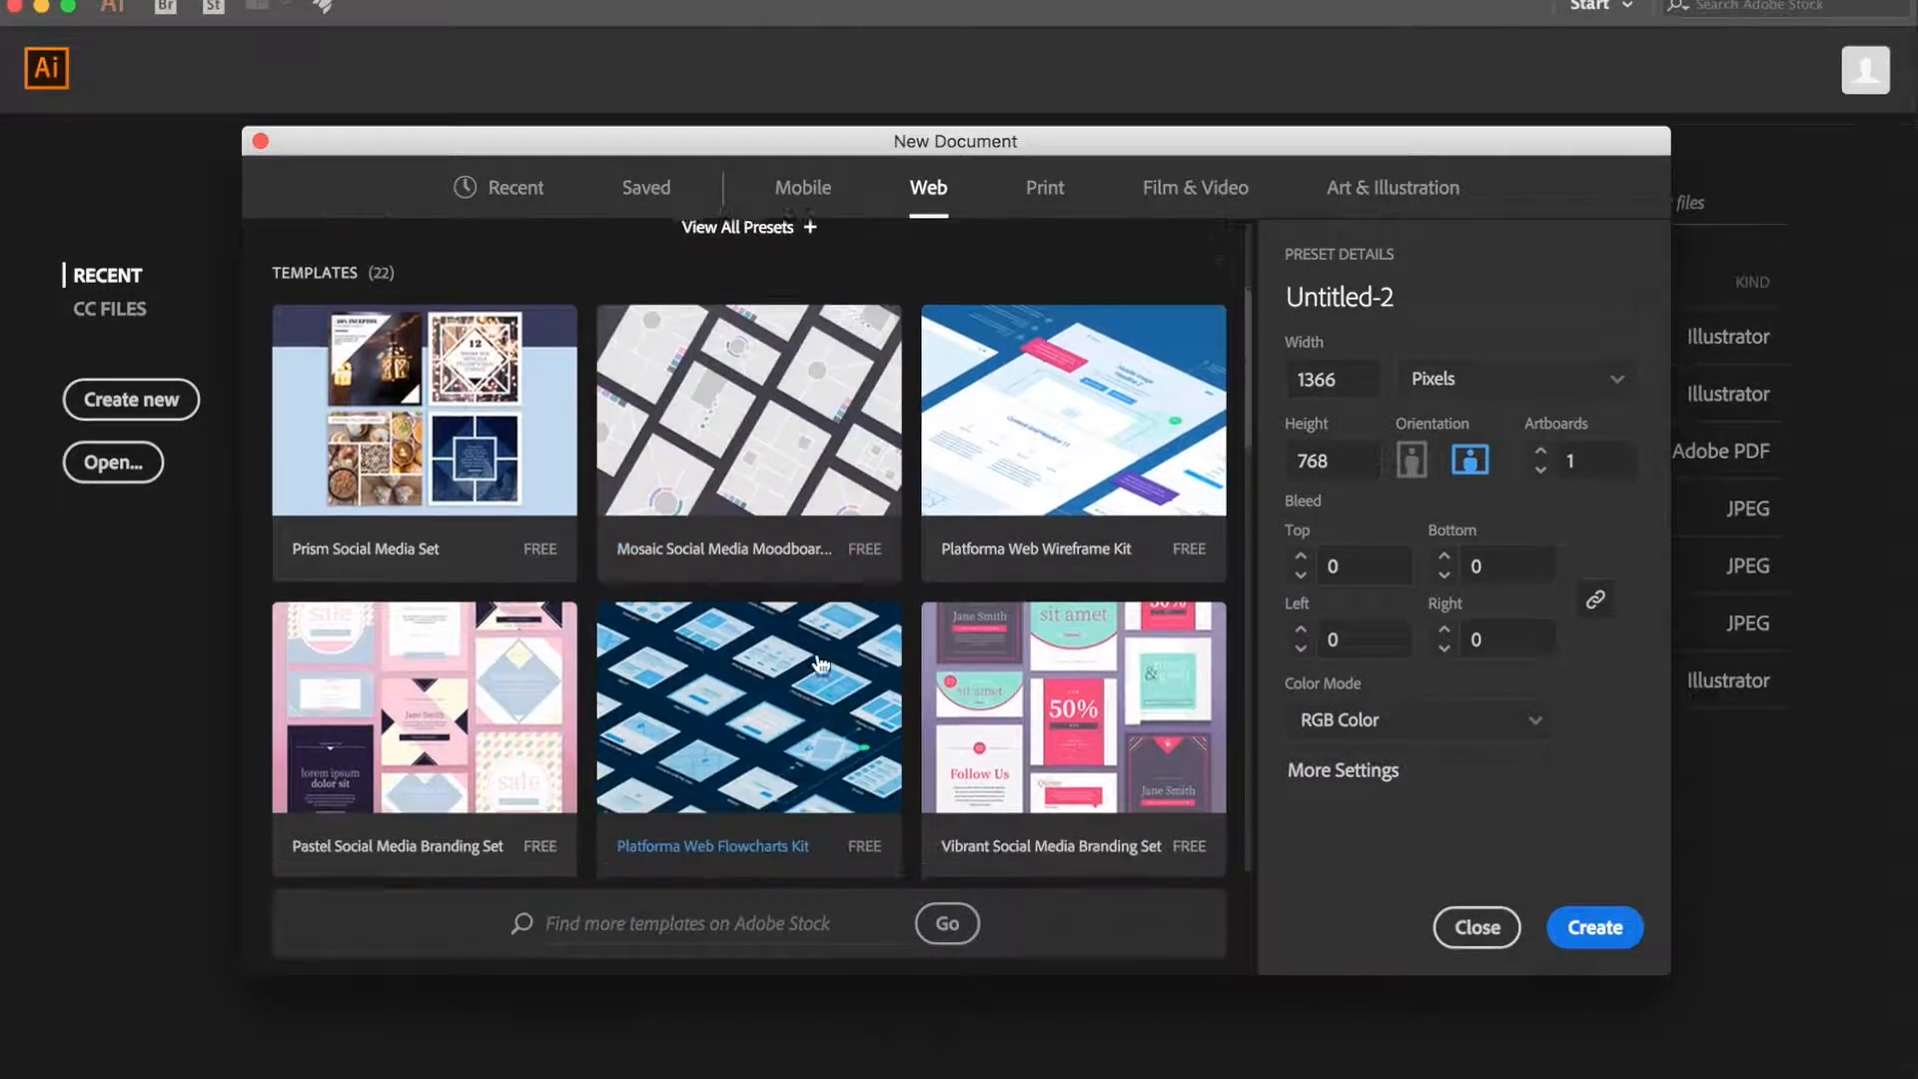
scroll(821, 664, down, 2)
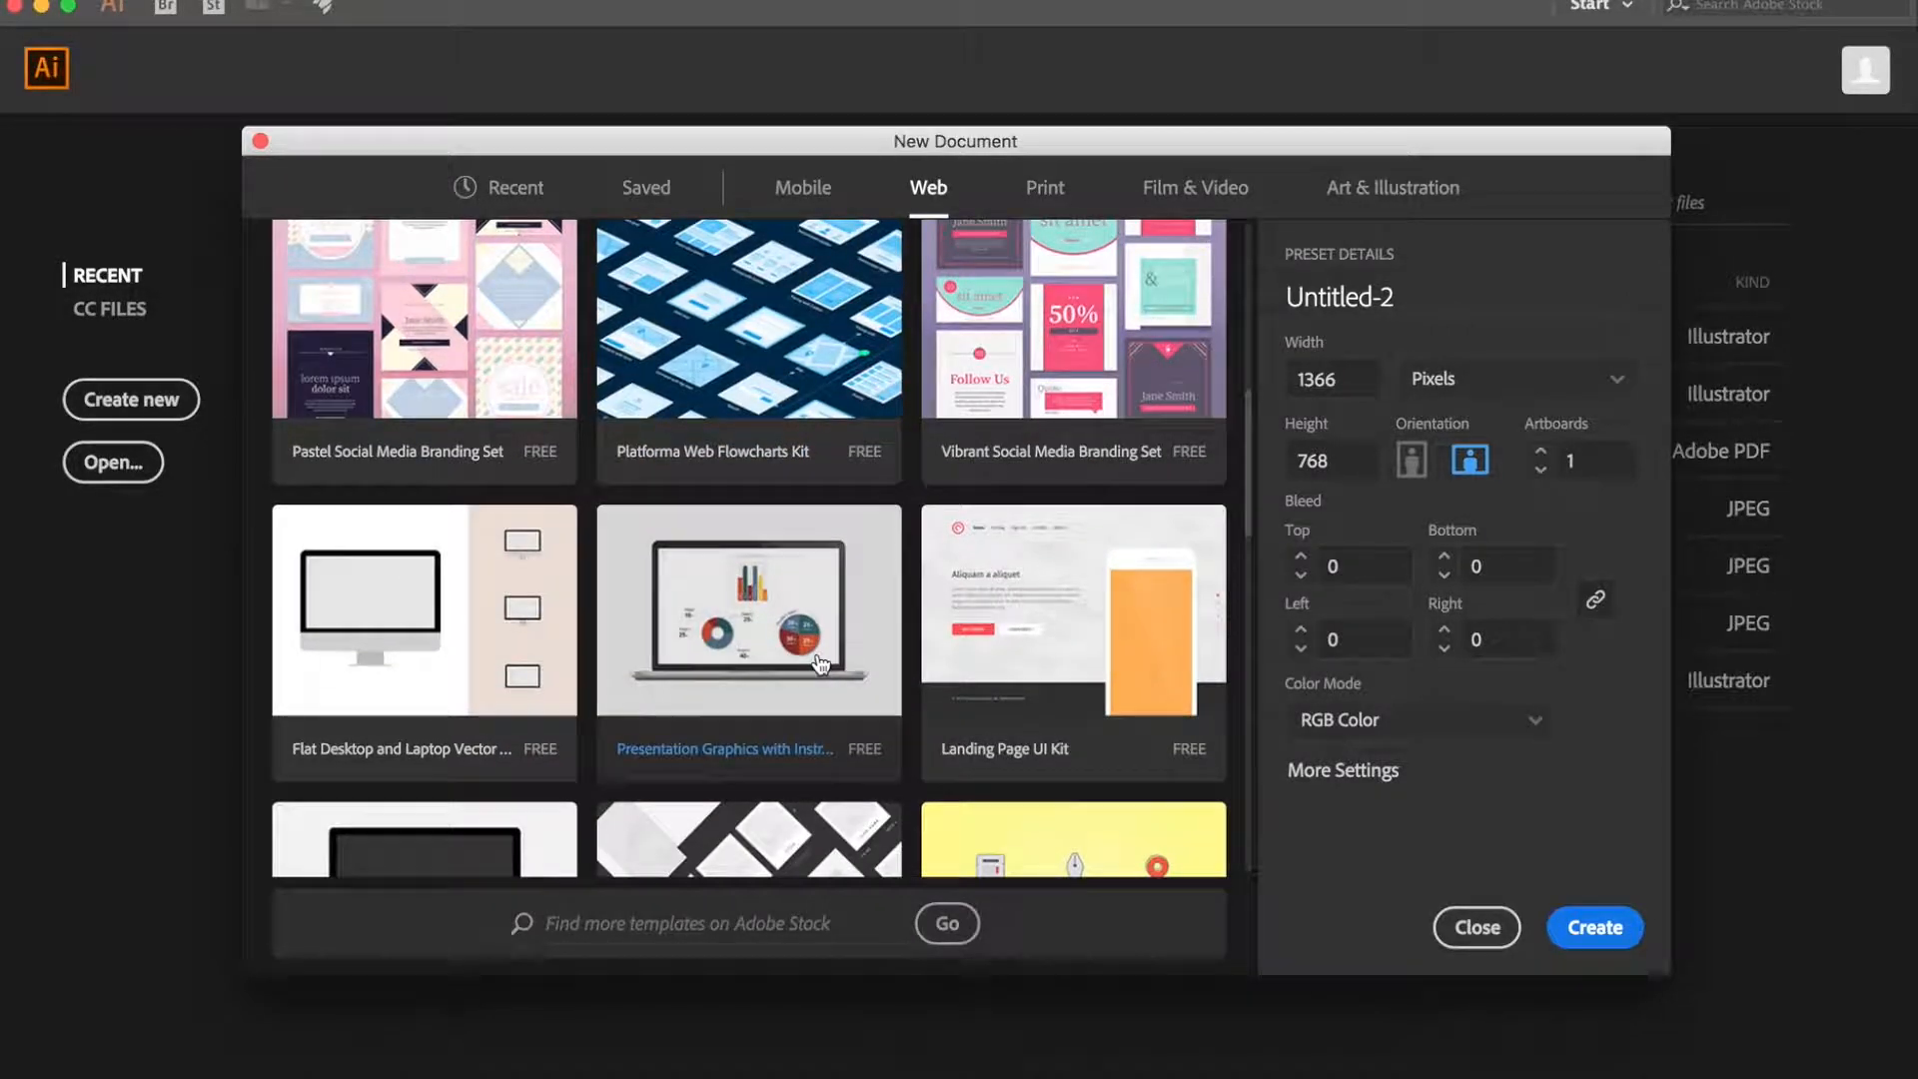
scroll(821, 664, down, 5)
scroll(821, 664, down, 3)
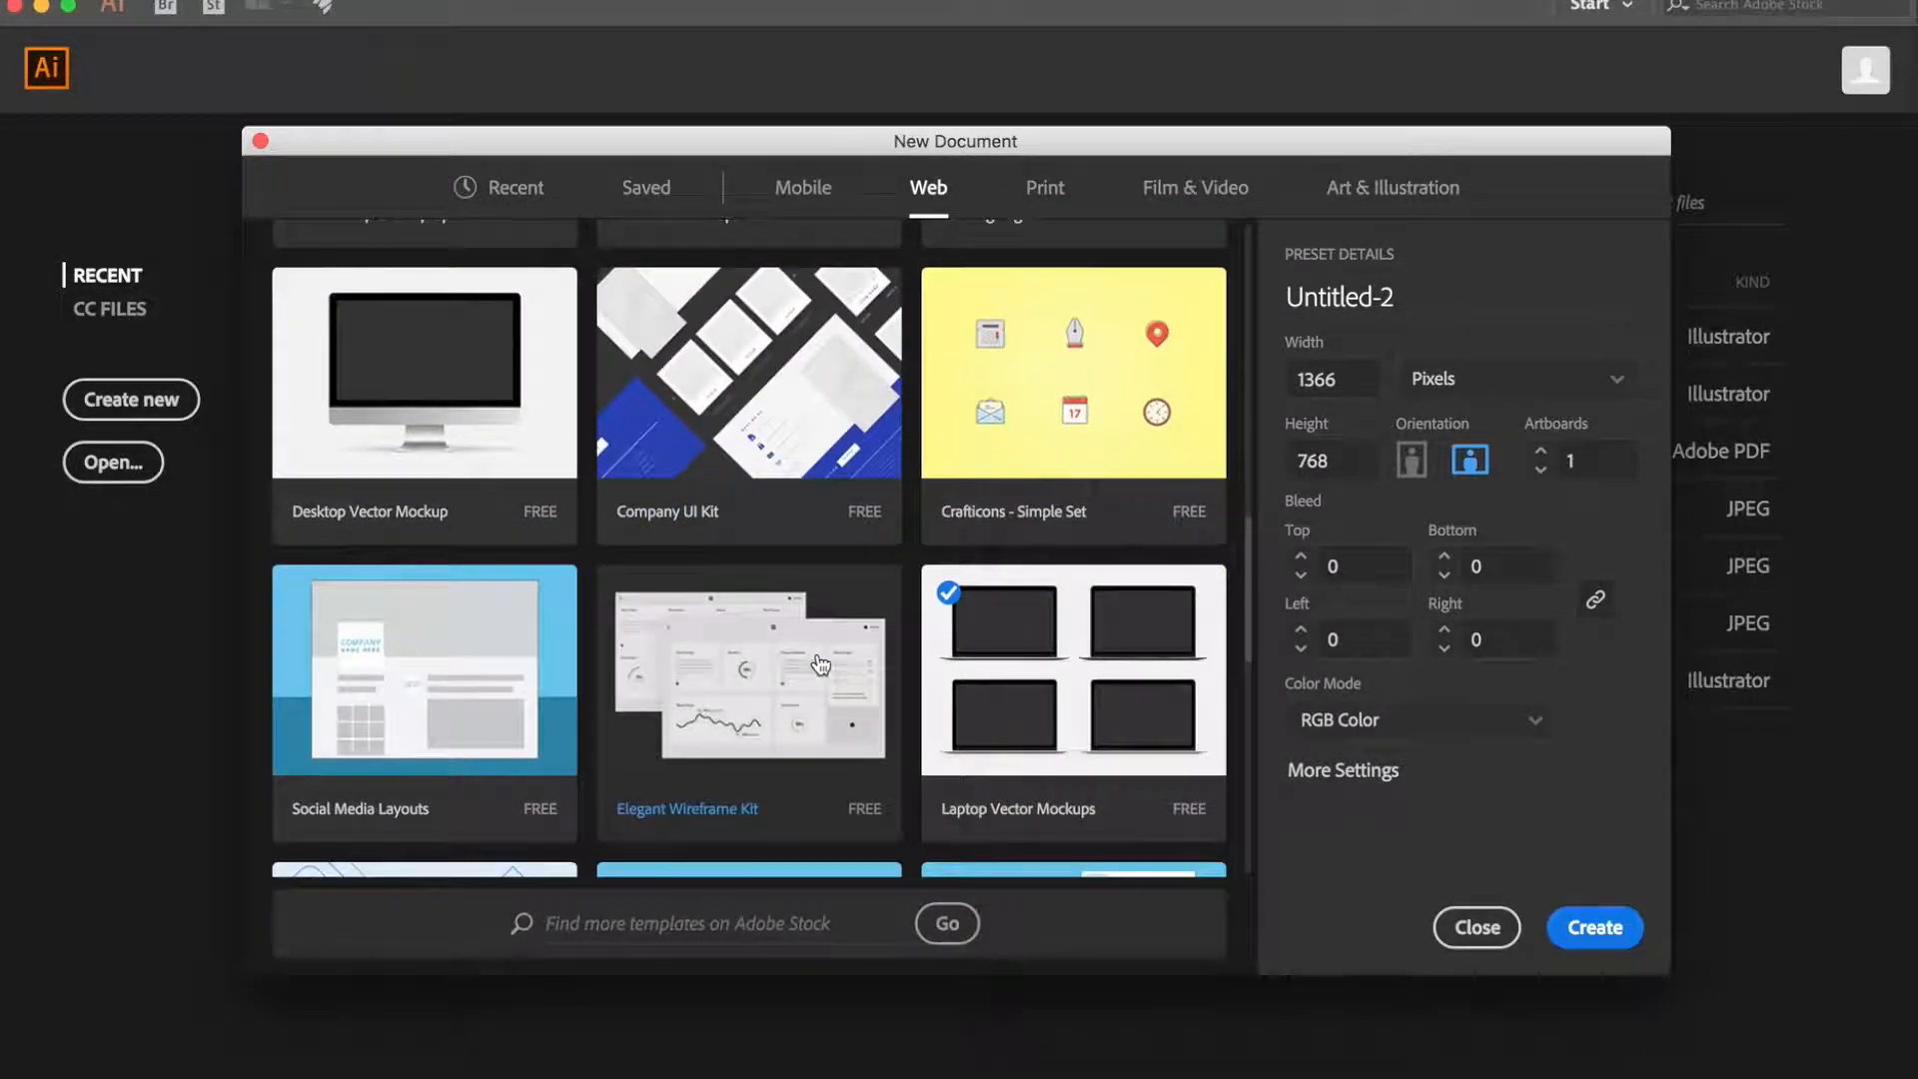
scroll(821, 665, up, 15)
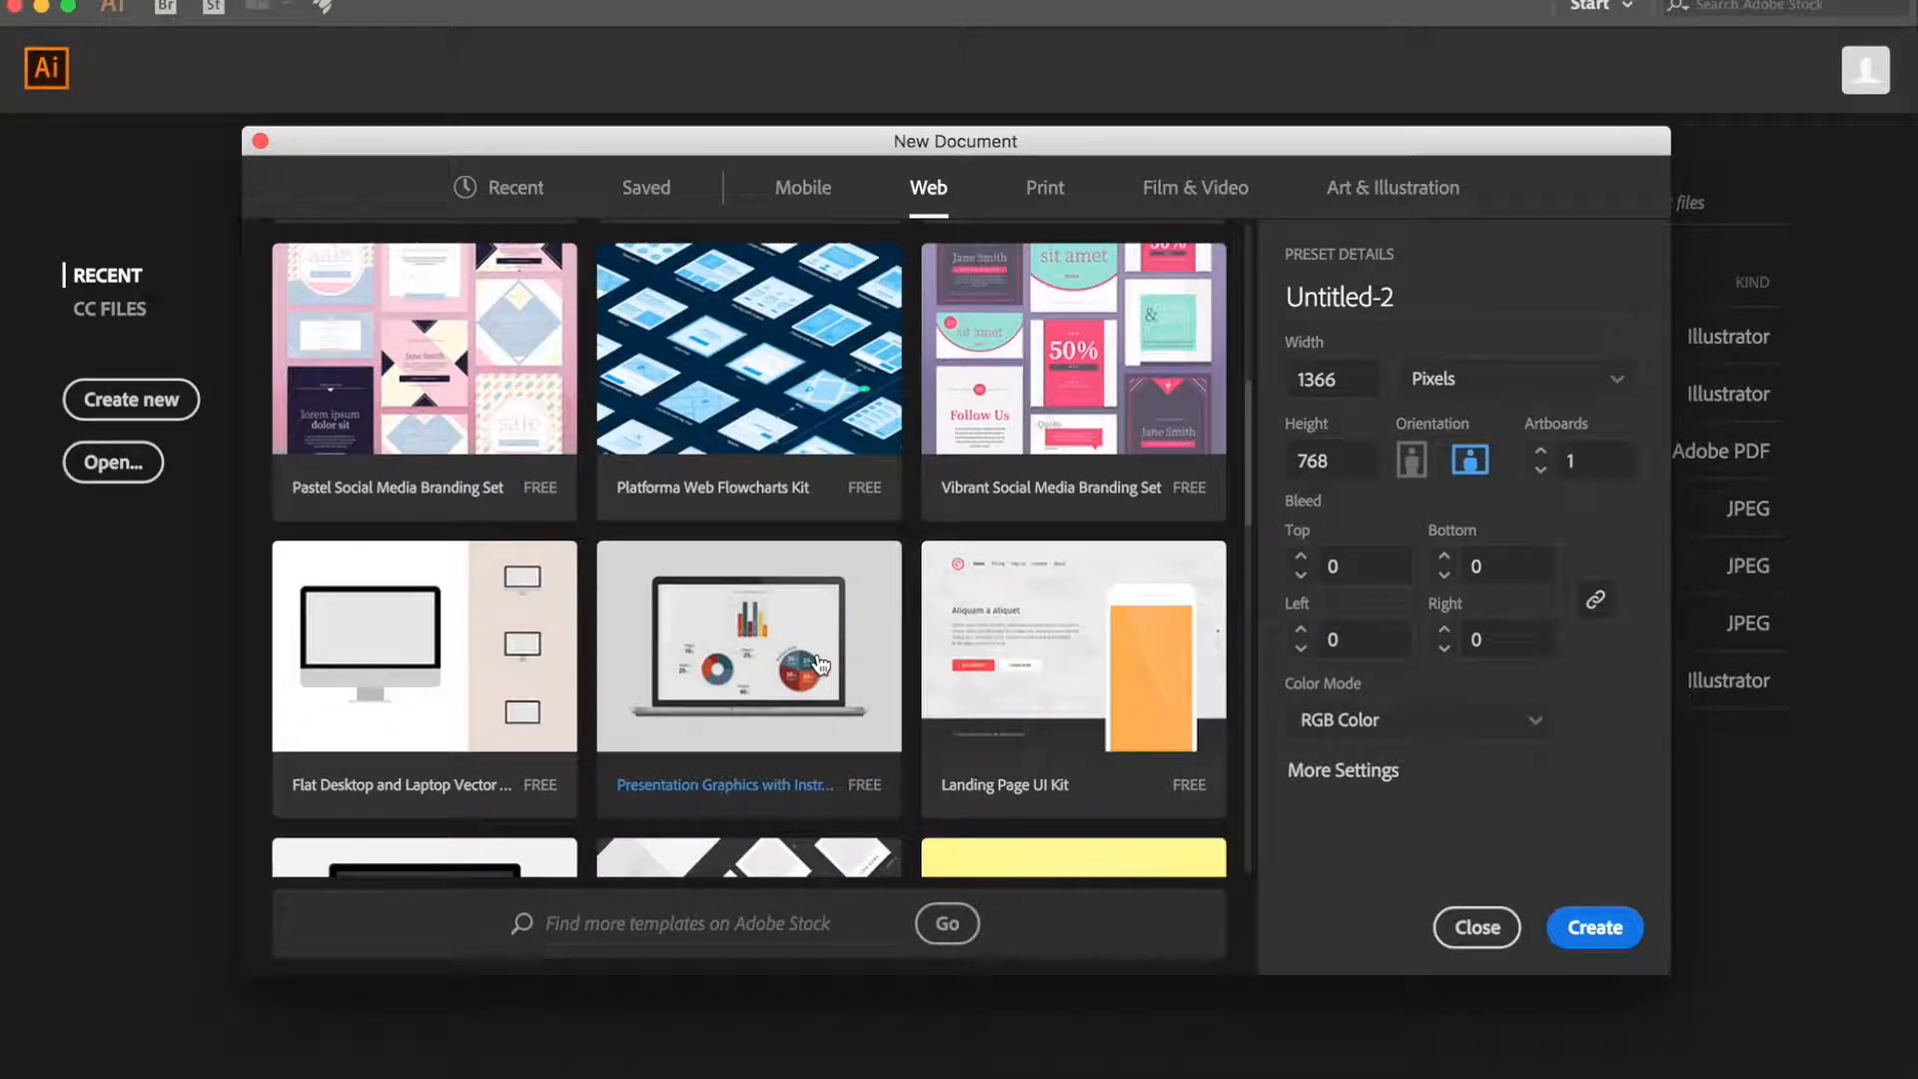
scroll(821, 664, up, 4)
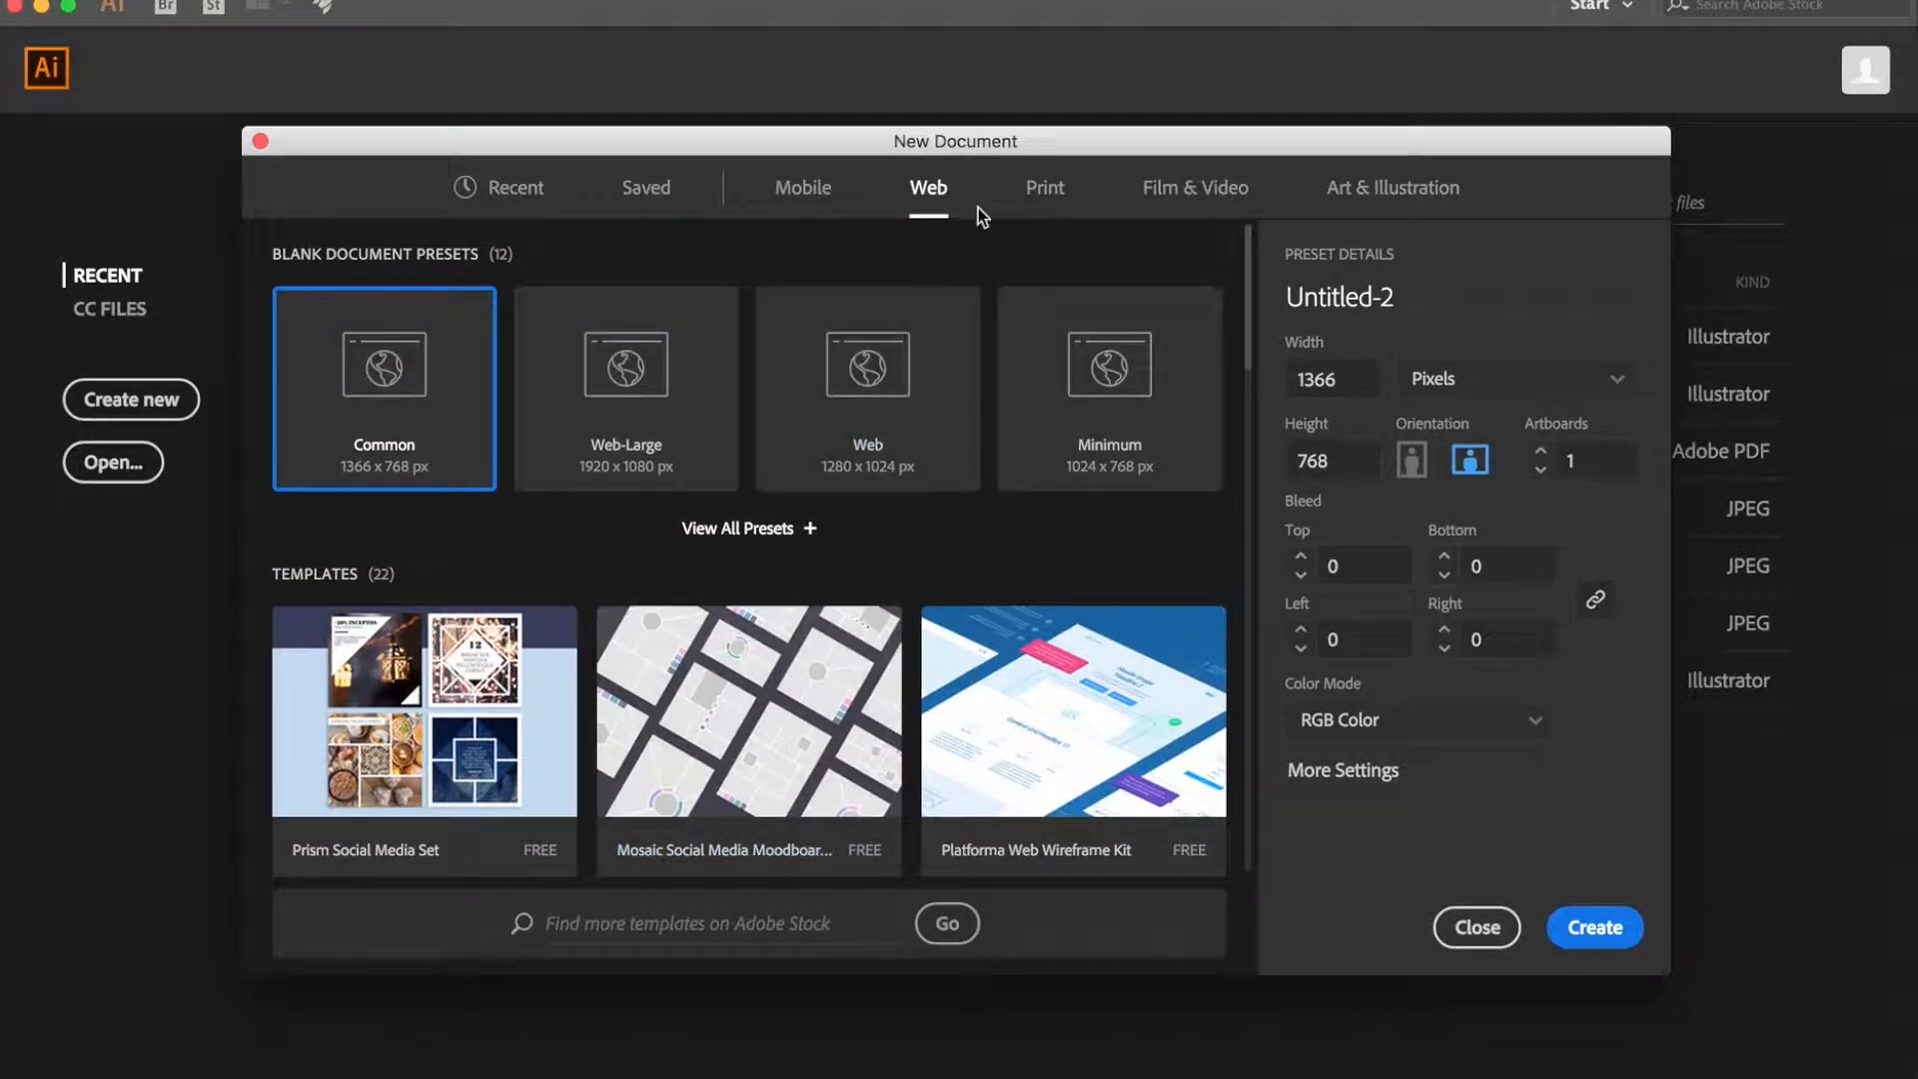
- Review all blank Print presets and inspect the Letter preset's additional settings, including colour mode and raster effects
click(1041, 190)
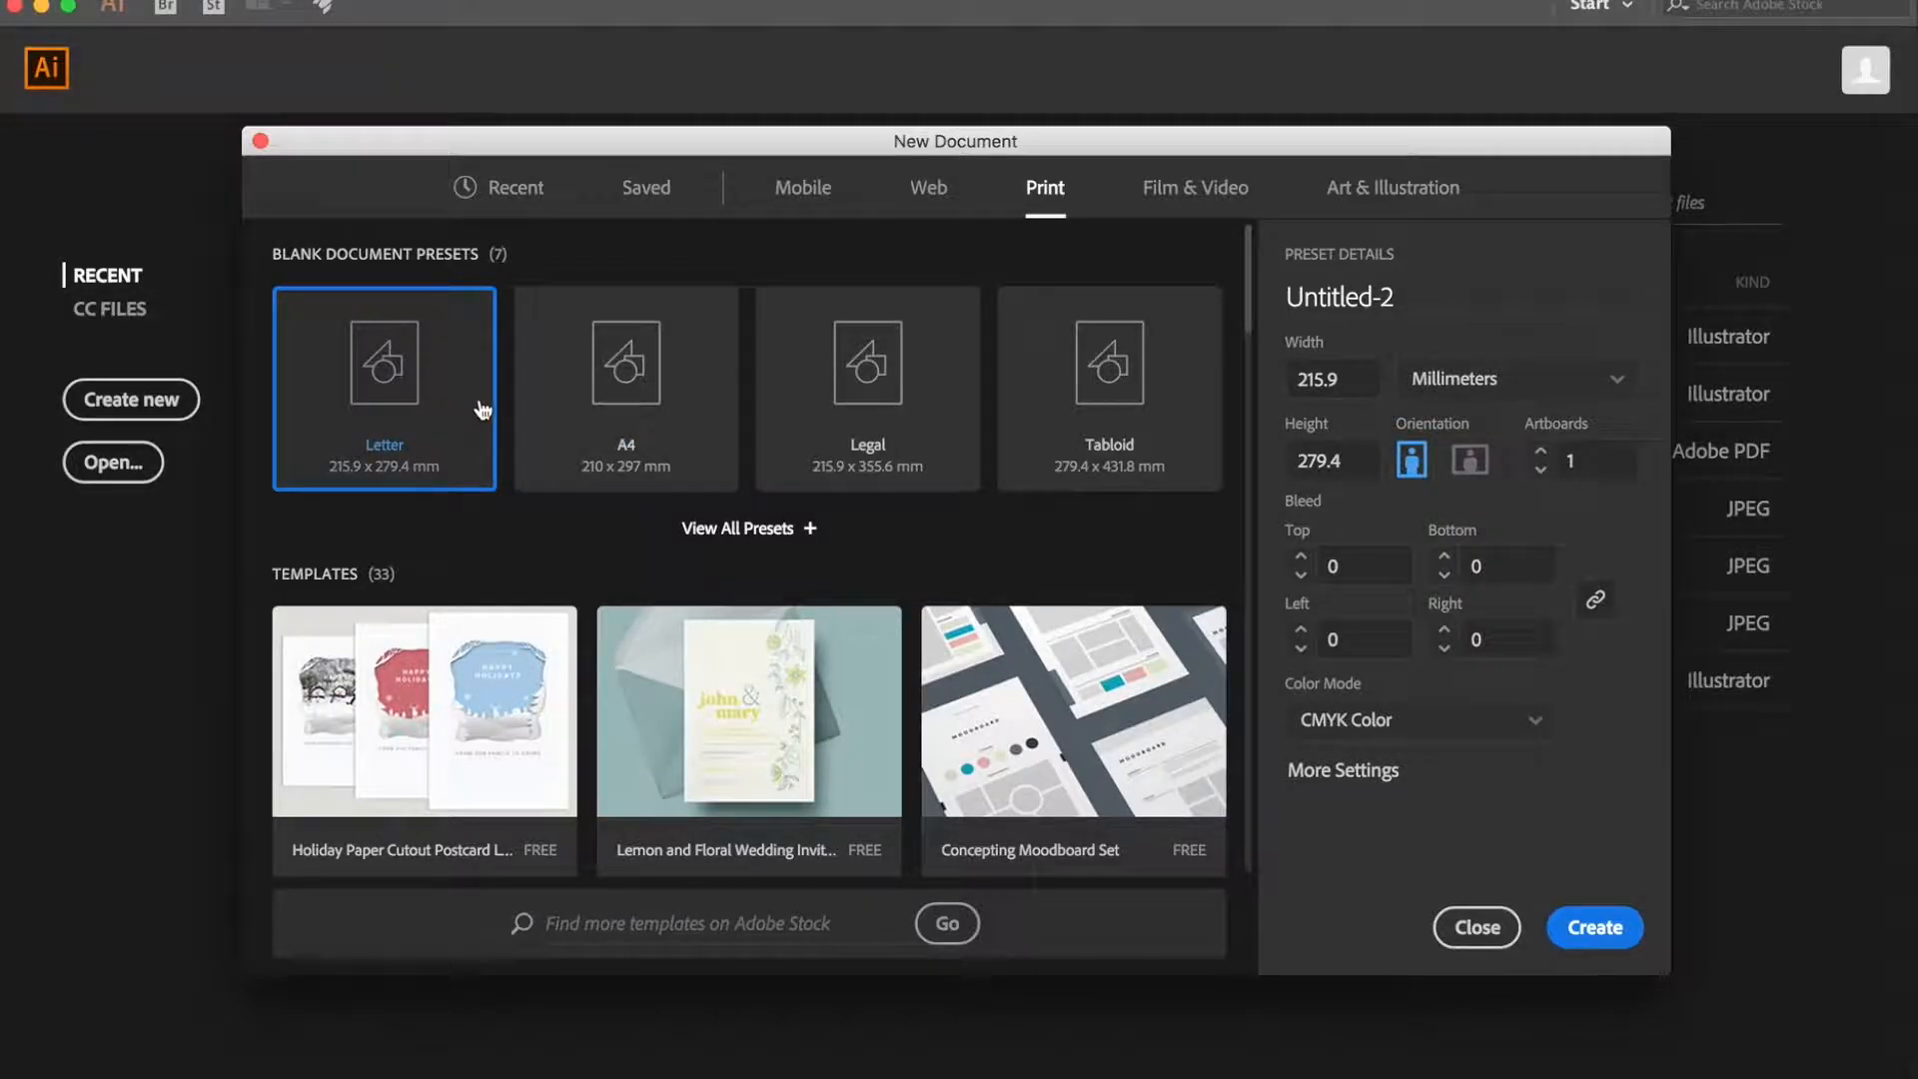
click(715, 529)
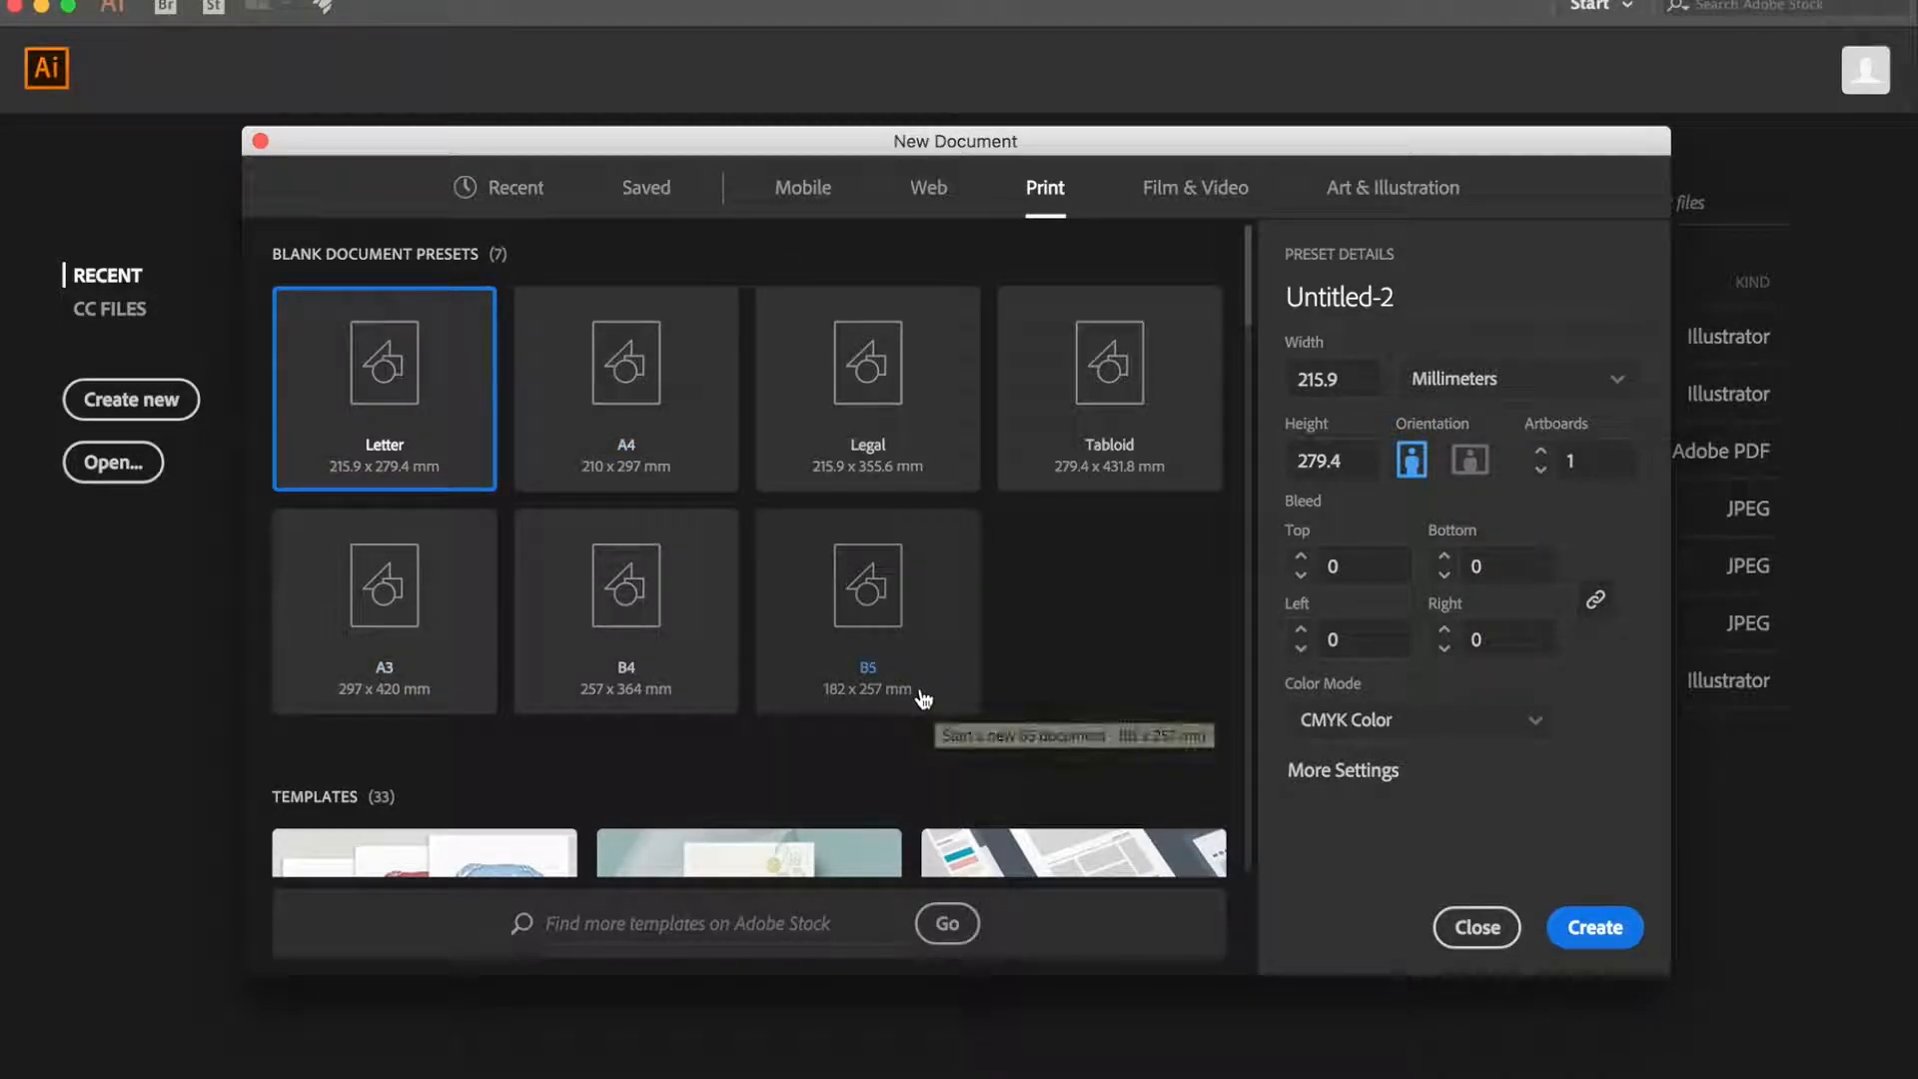
scroll(920, 689, down, 1)
scroll(920, 689, up, 1)
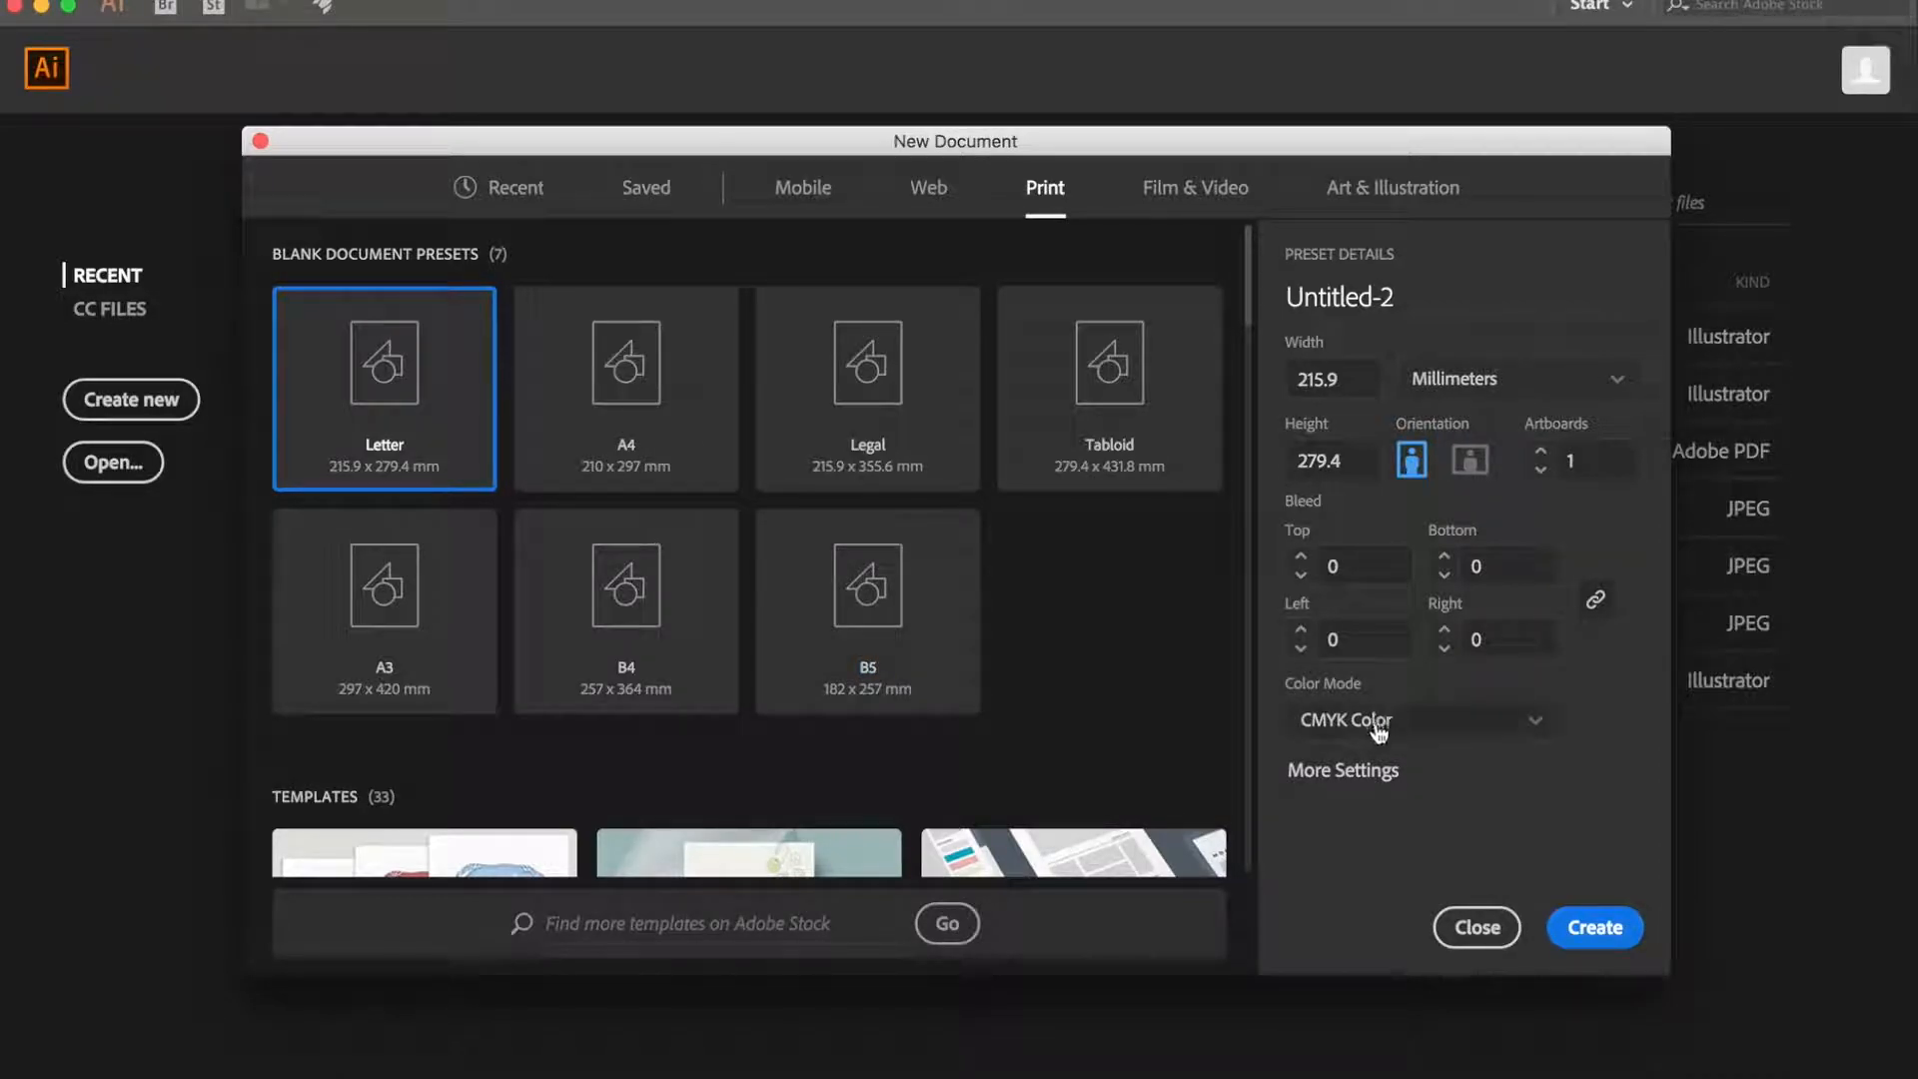
click(1344, 771)
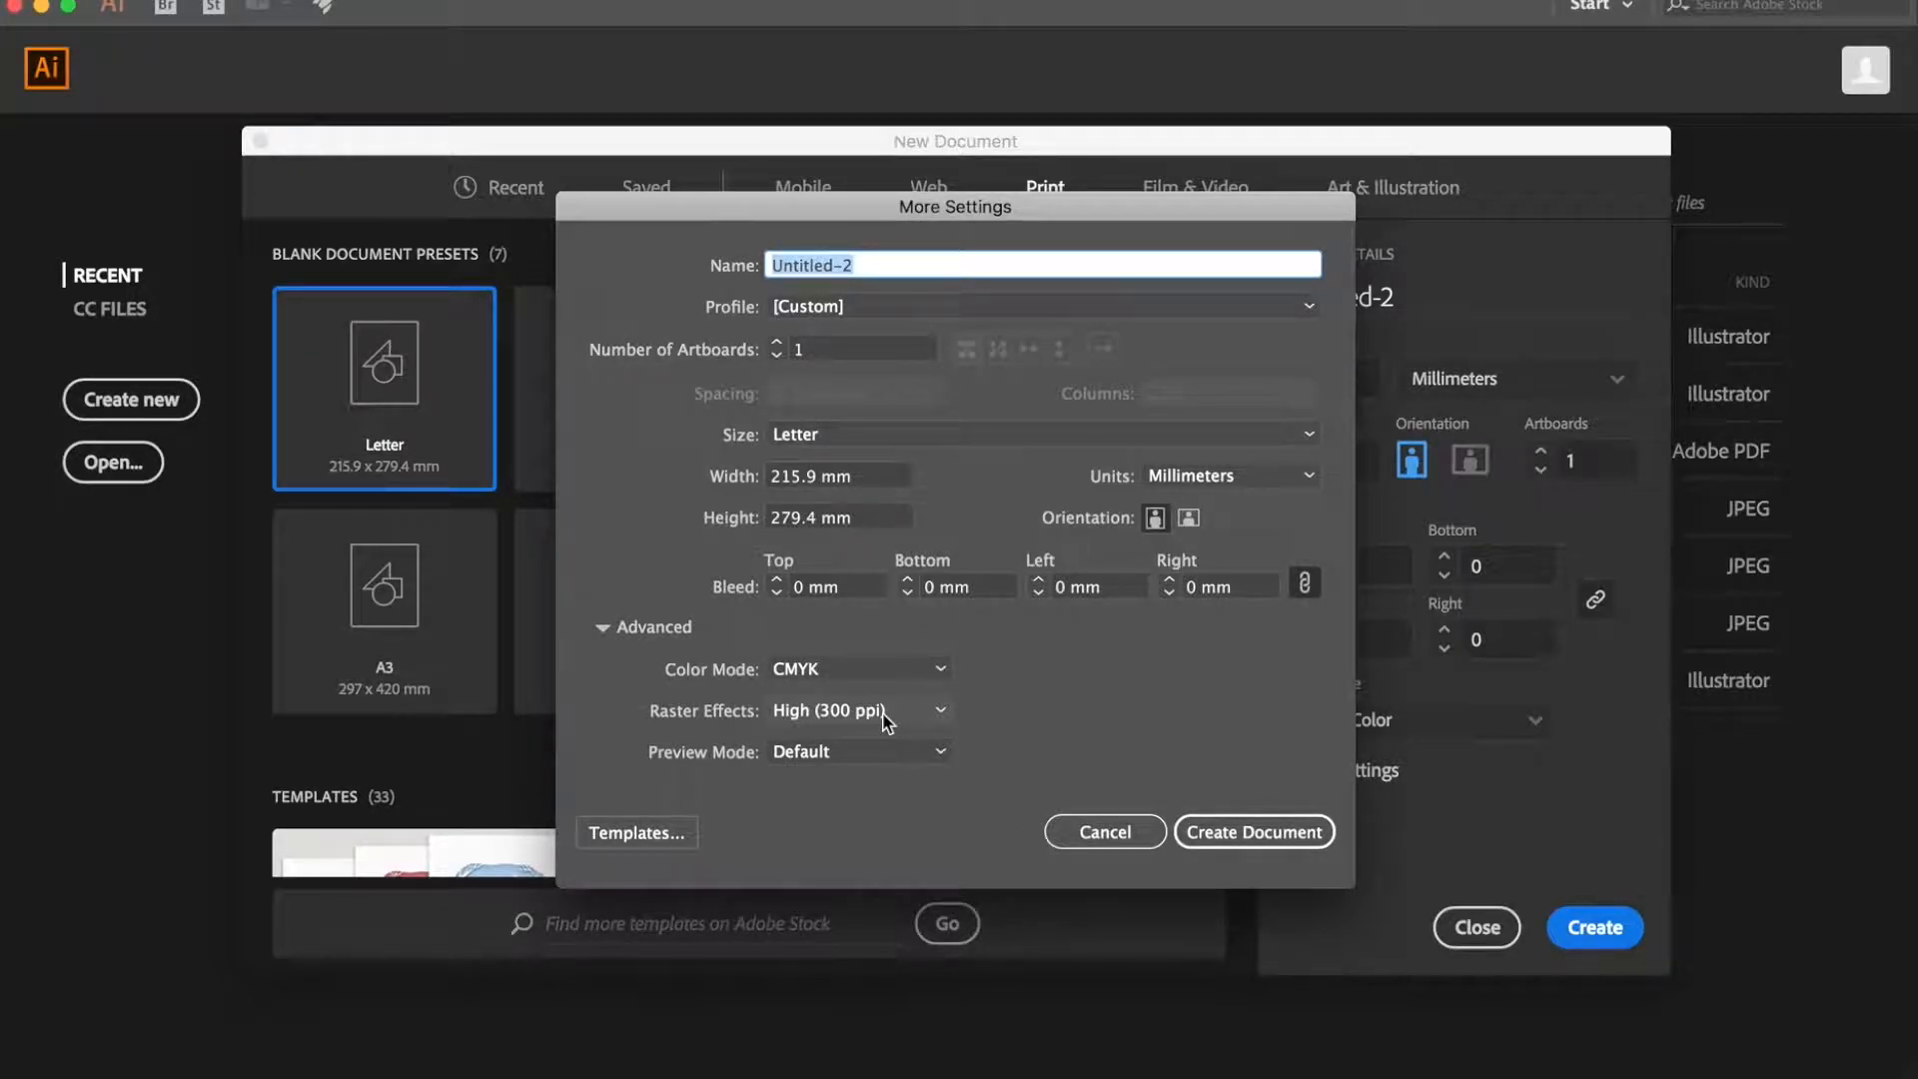
click(1095, 834)
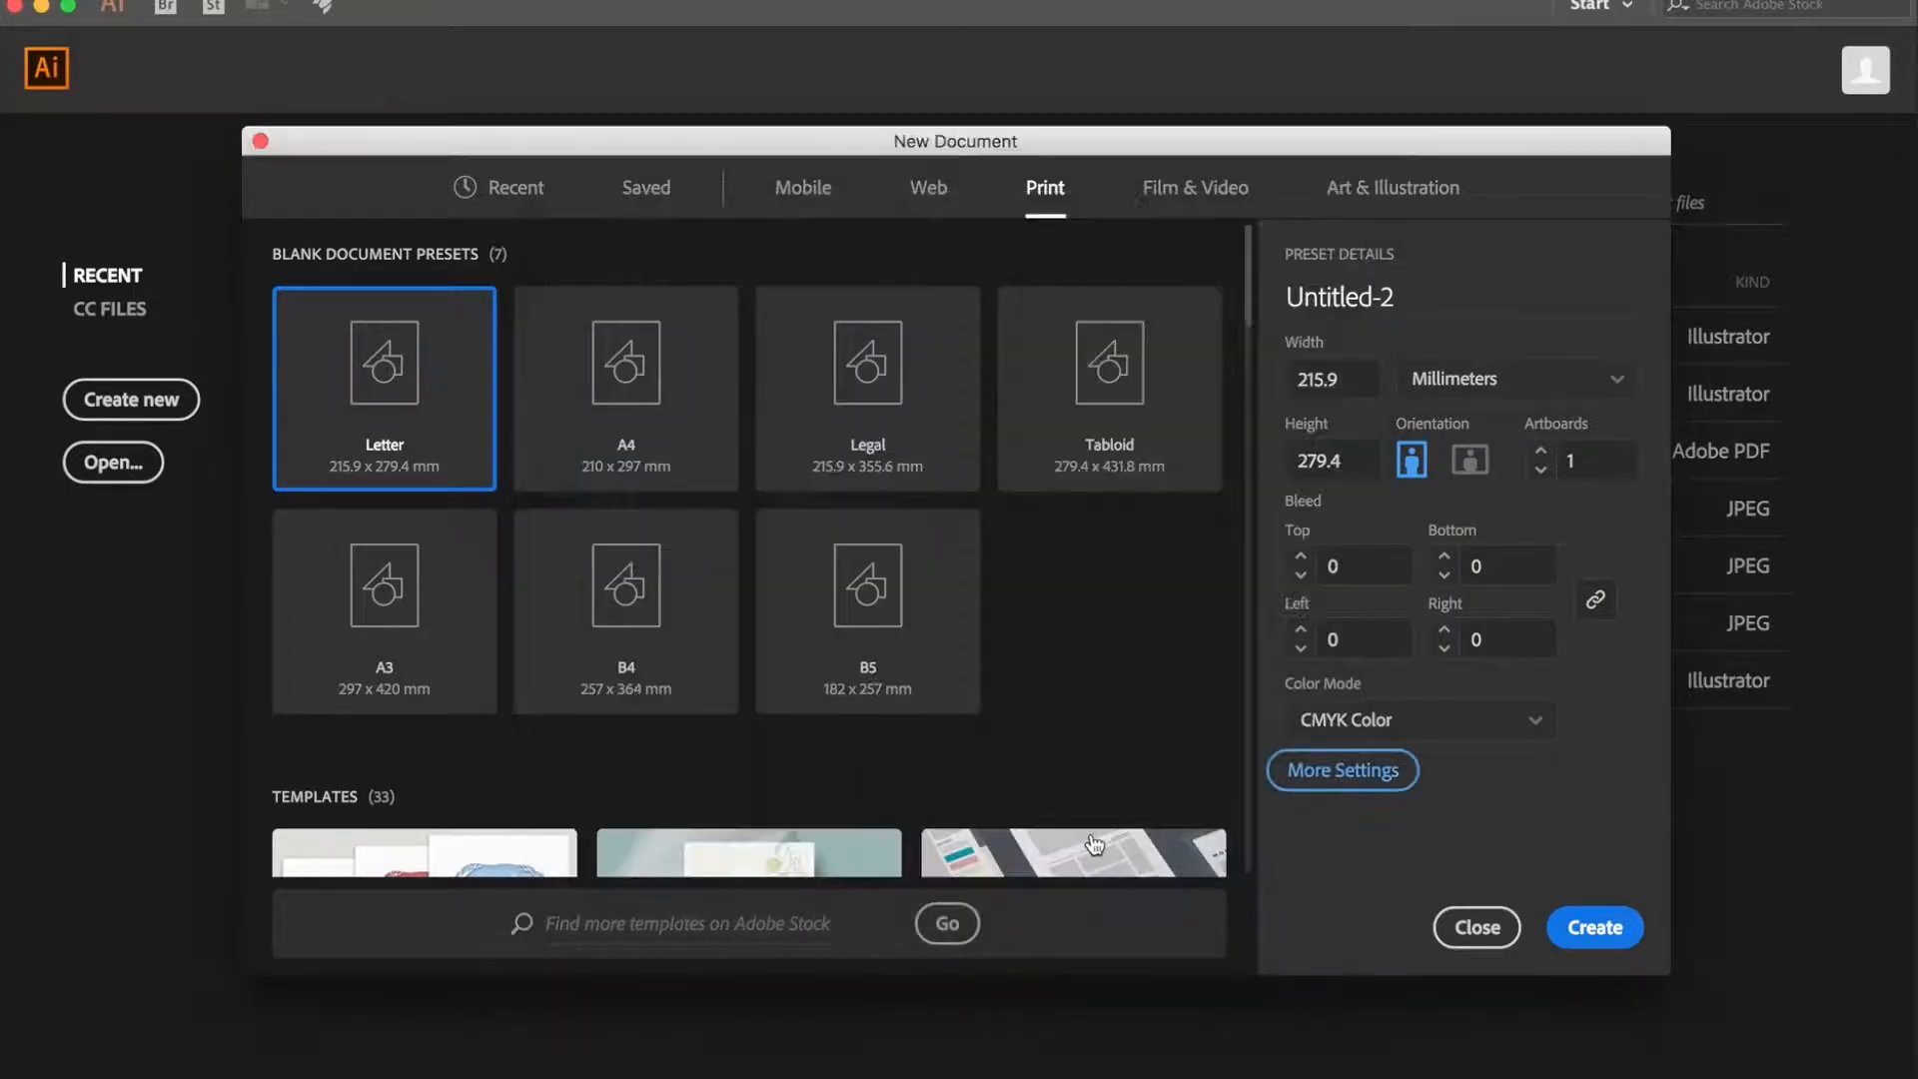
- Look through the full set of blank Film & Video presets
click(1188, 192)
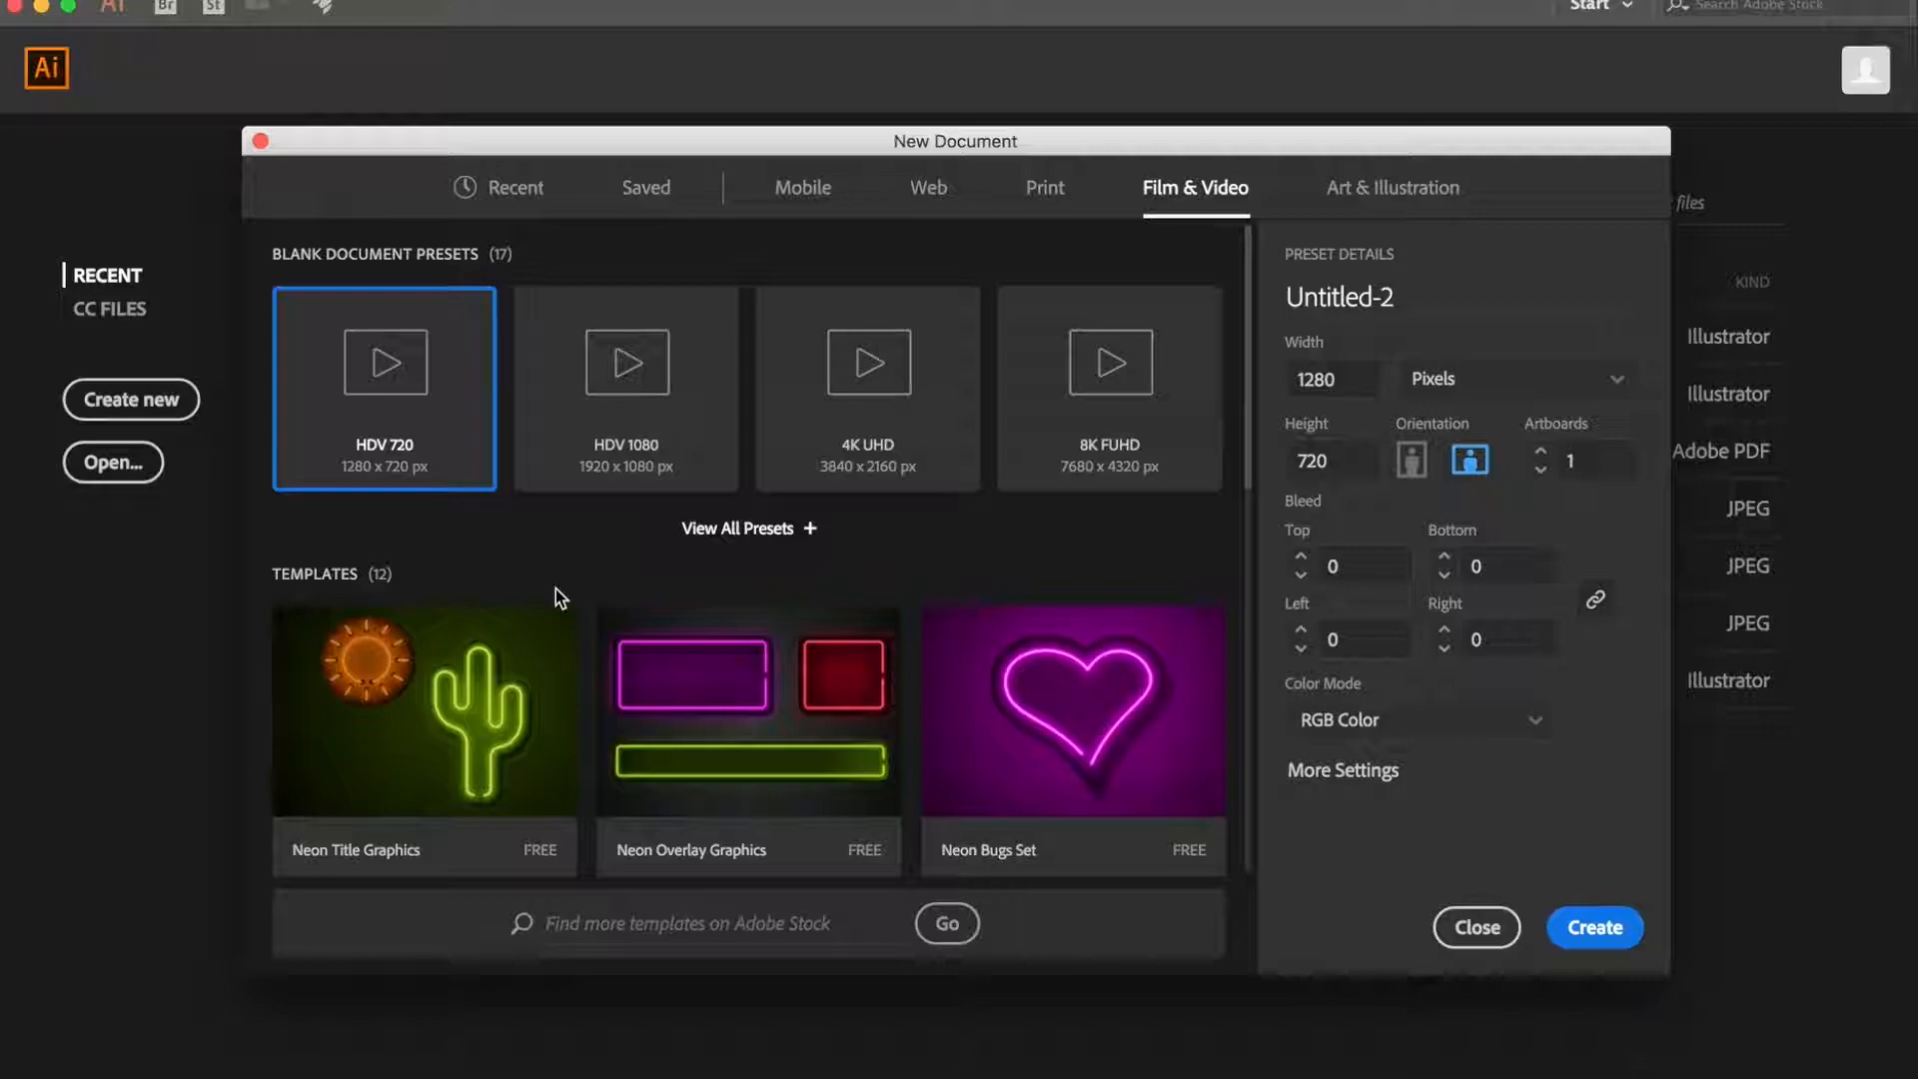
click(789, 528)
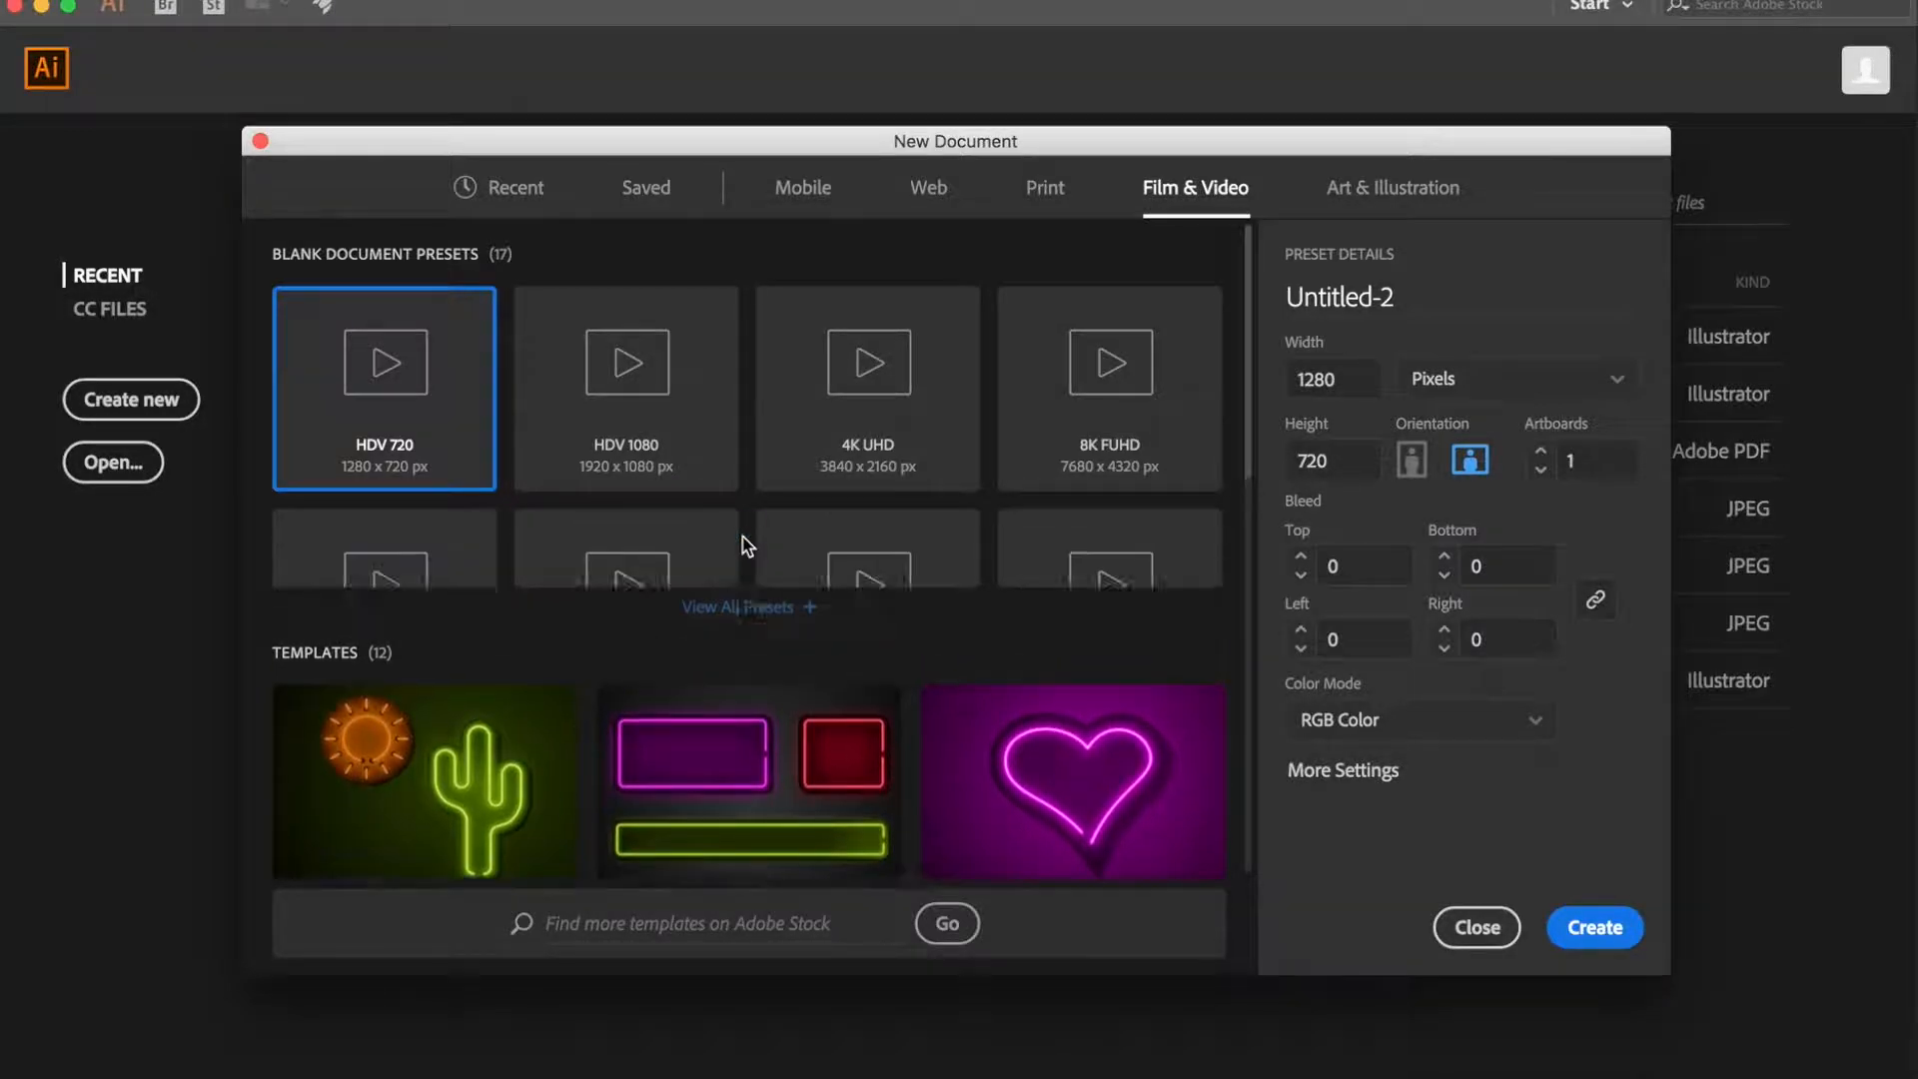
scroll(745, 545, down, 5)
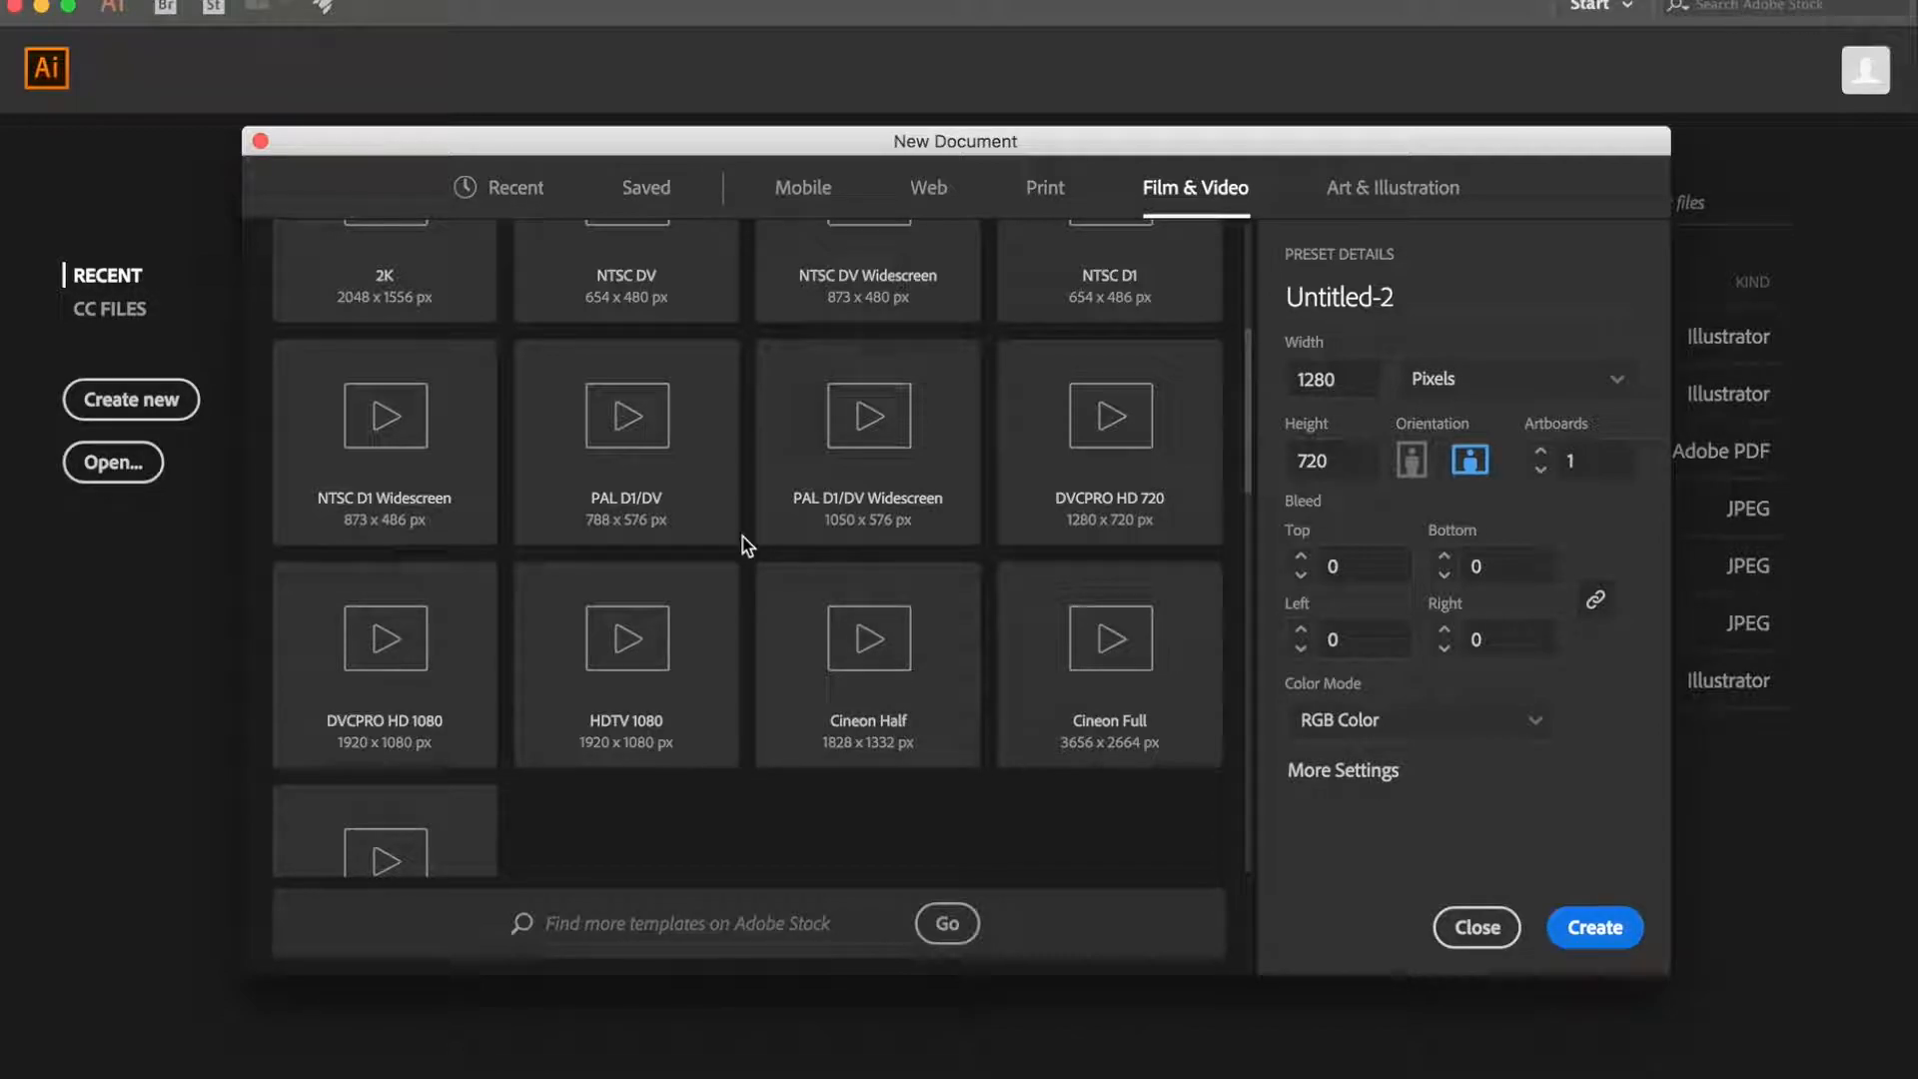
scroll(742, 540, up, 5)
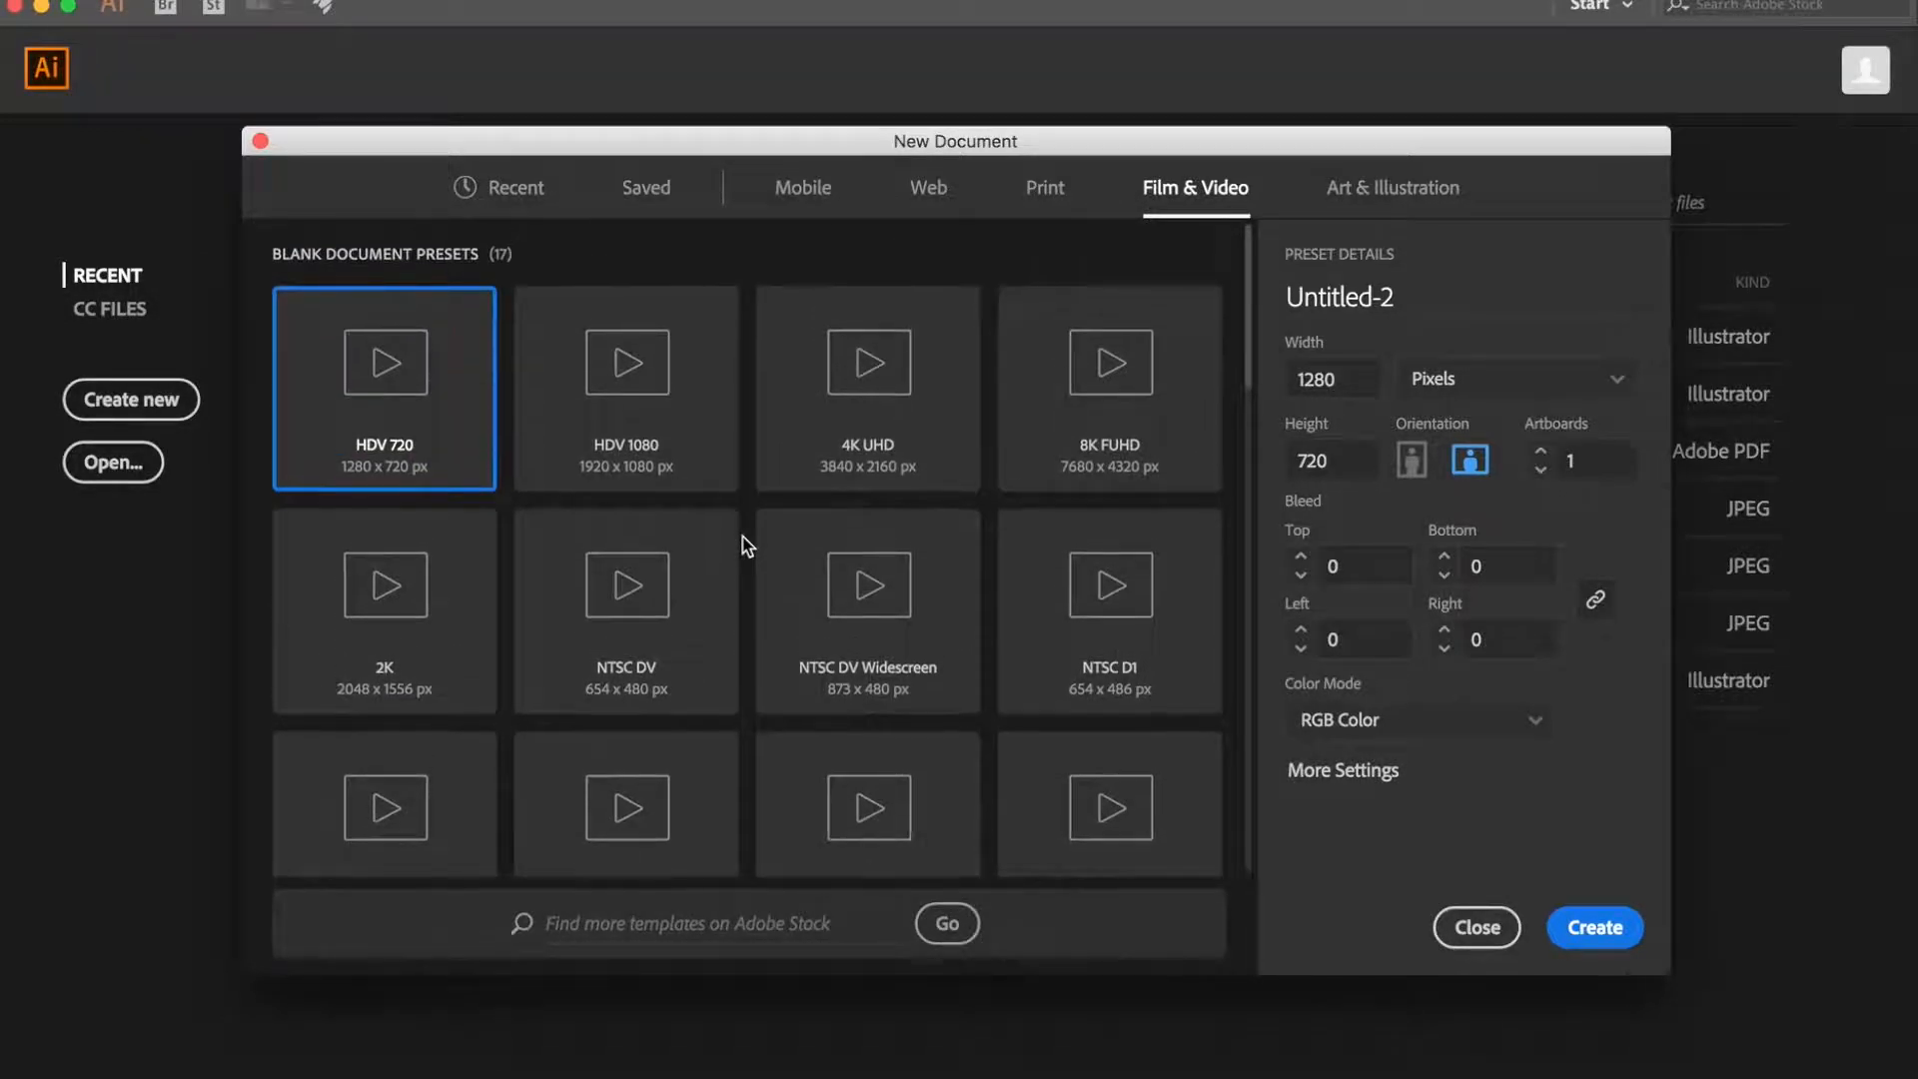
- Look through the Art & Illustration presets and the pattern and illustration templates
click(1346, 190)
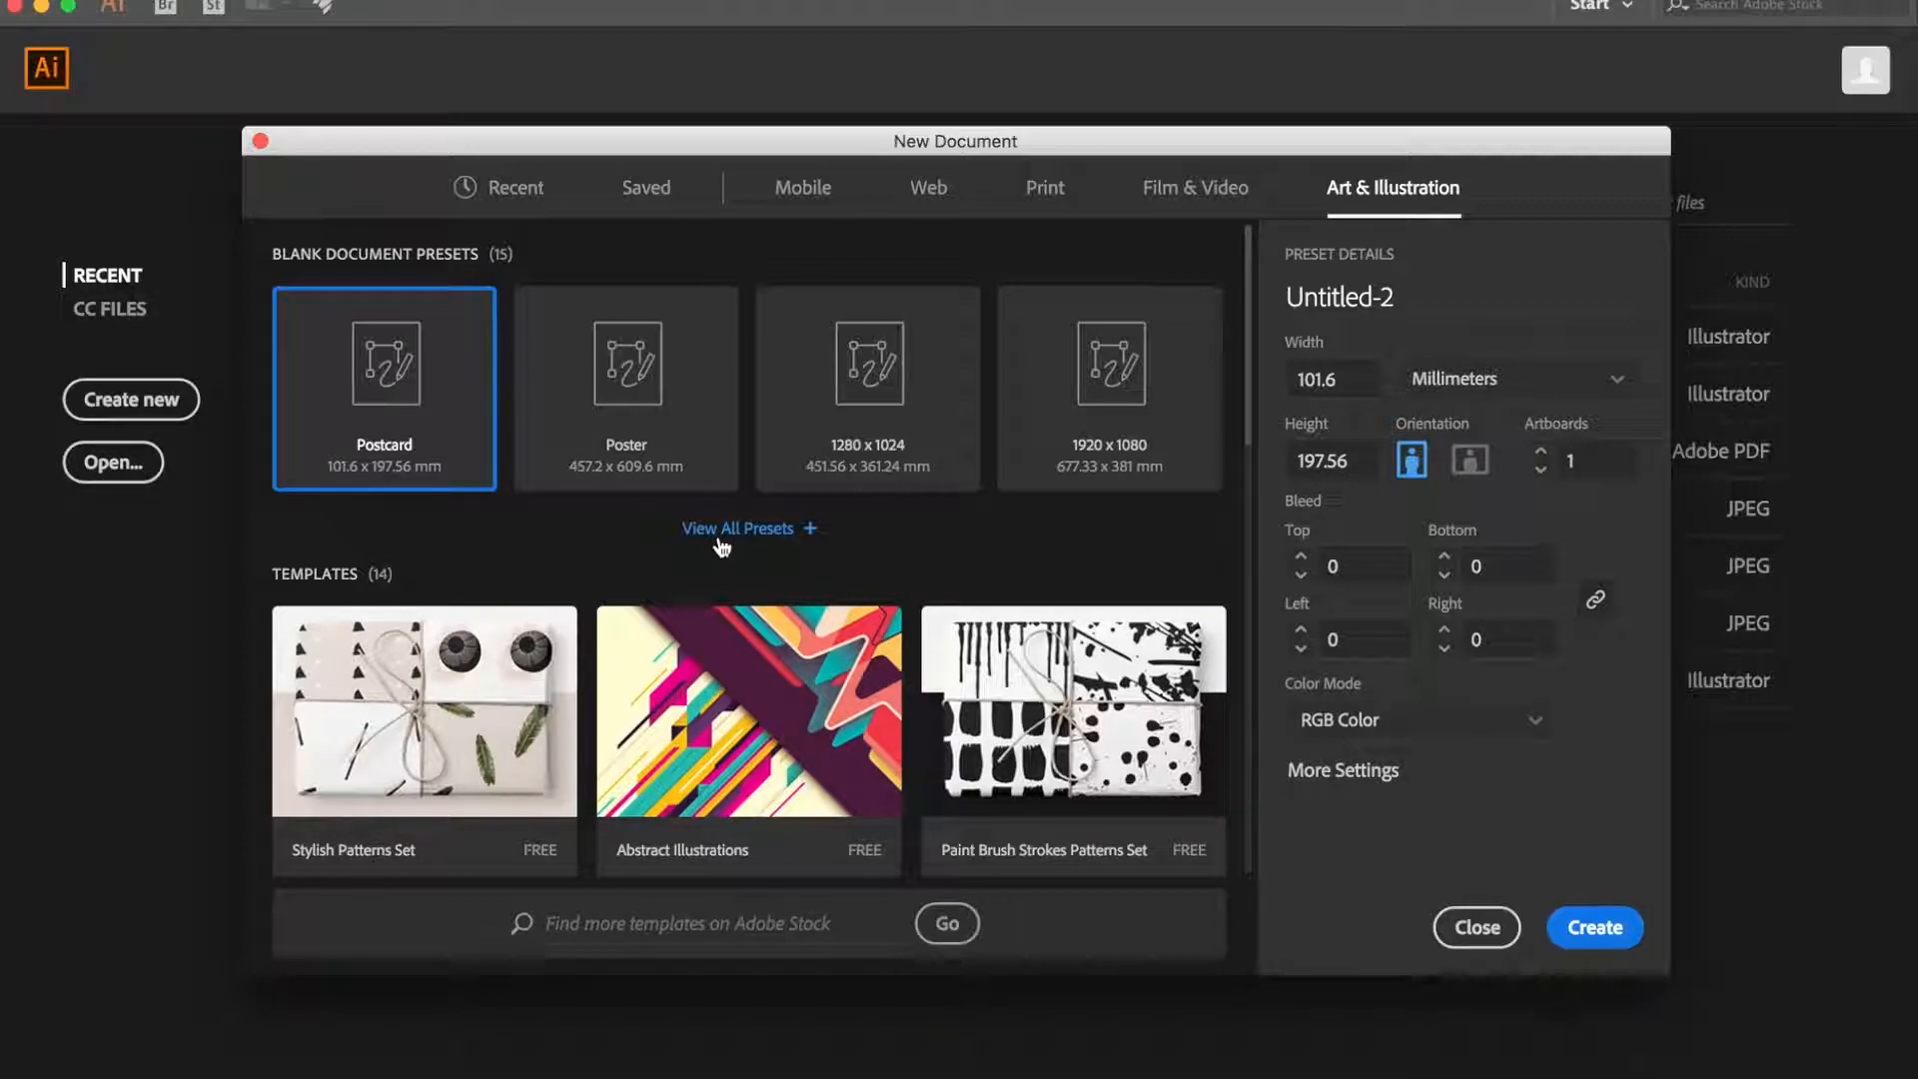
scroll(721, 546, down, 3)
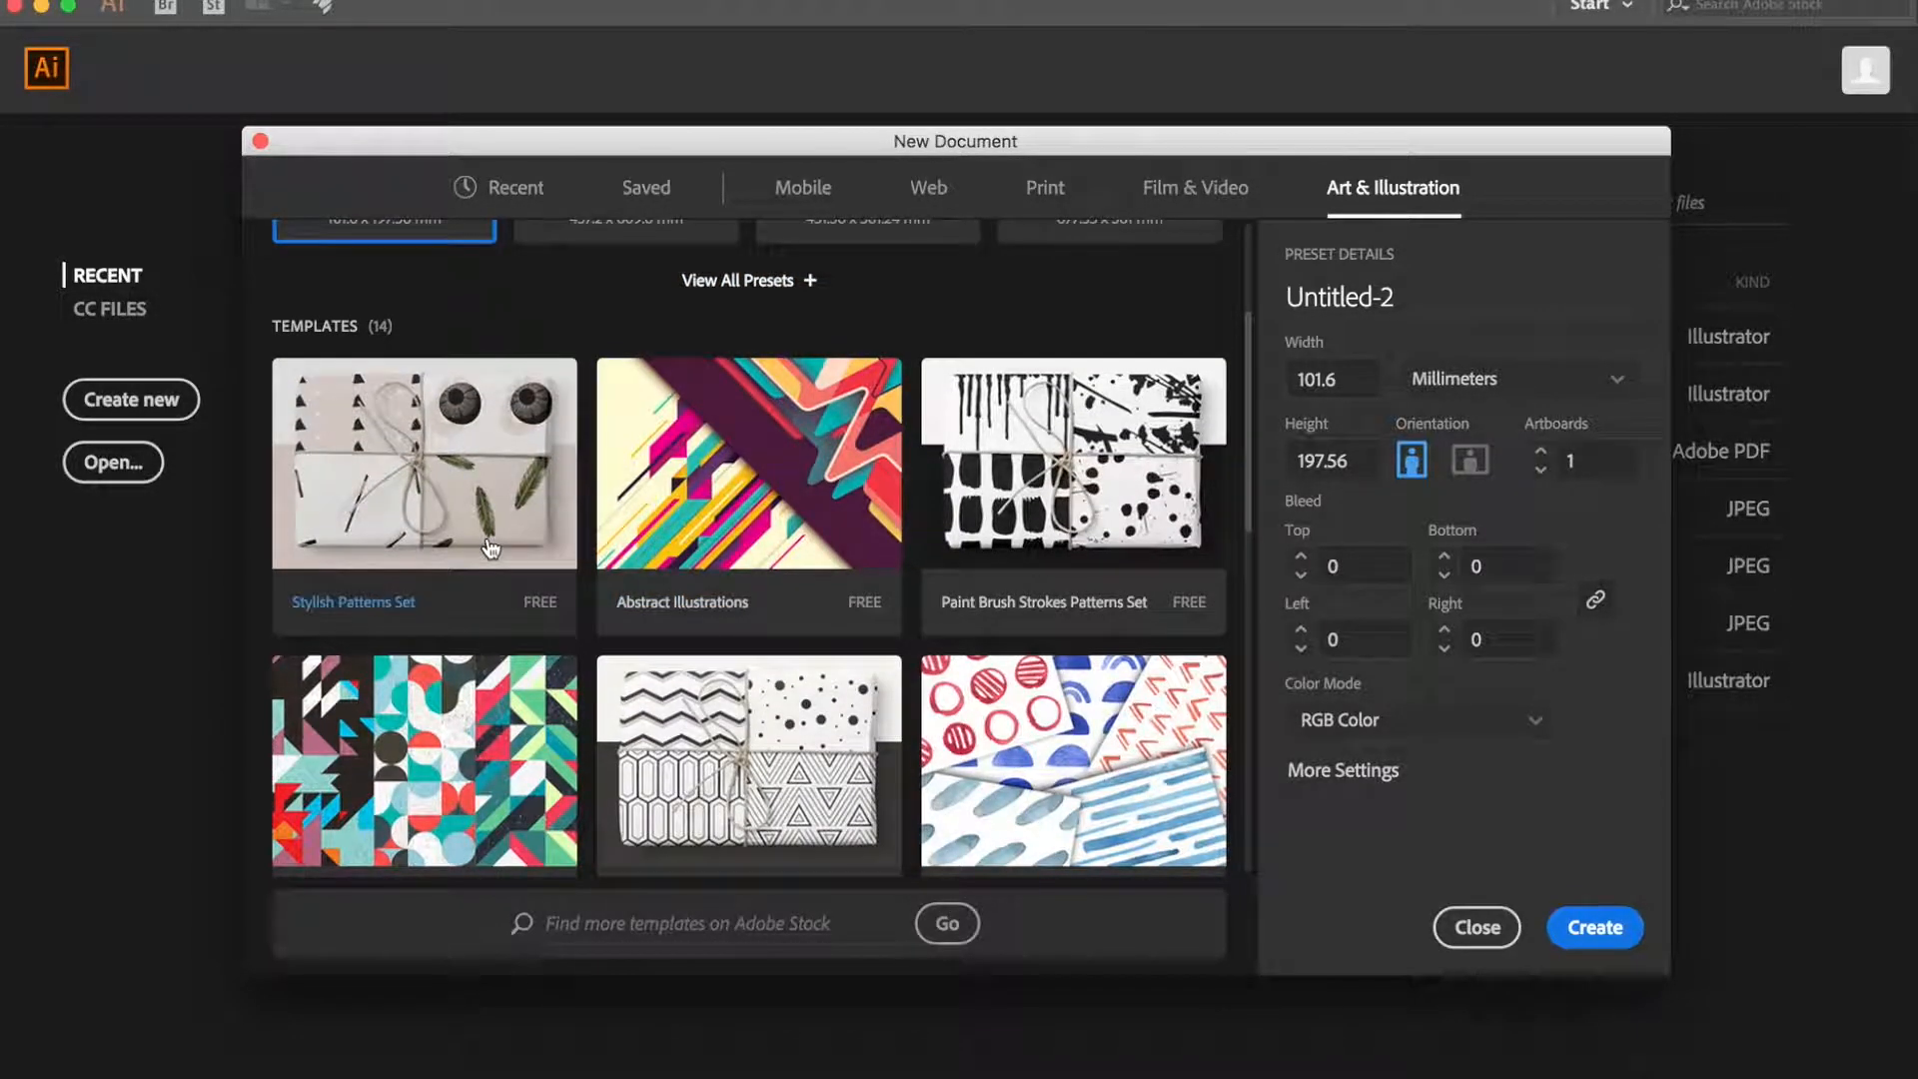
scroll(530, 612, down, 3)
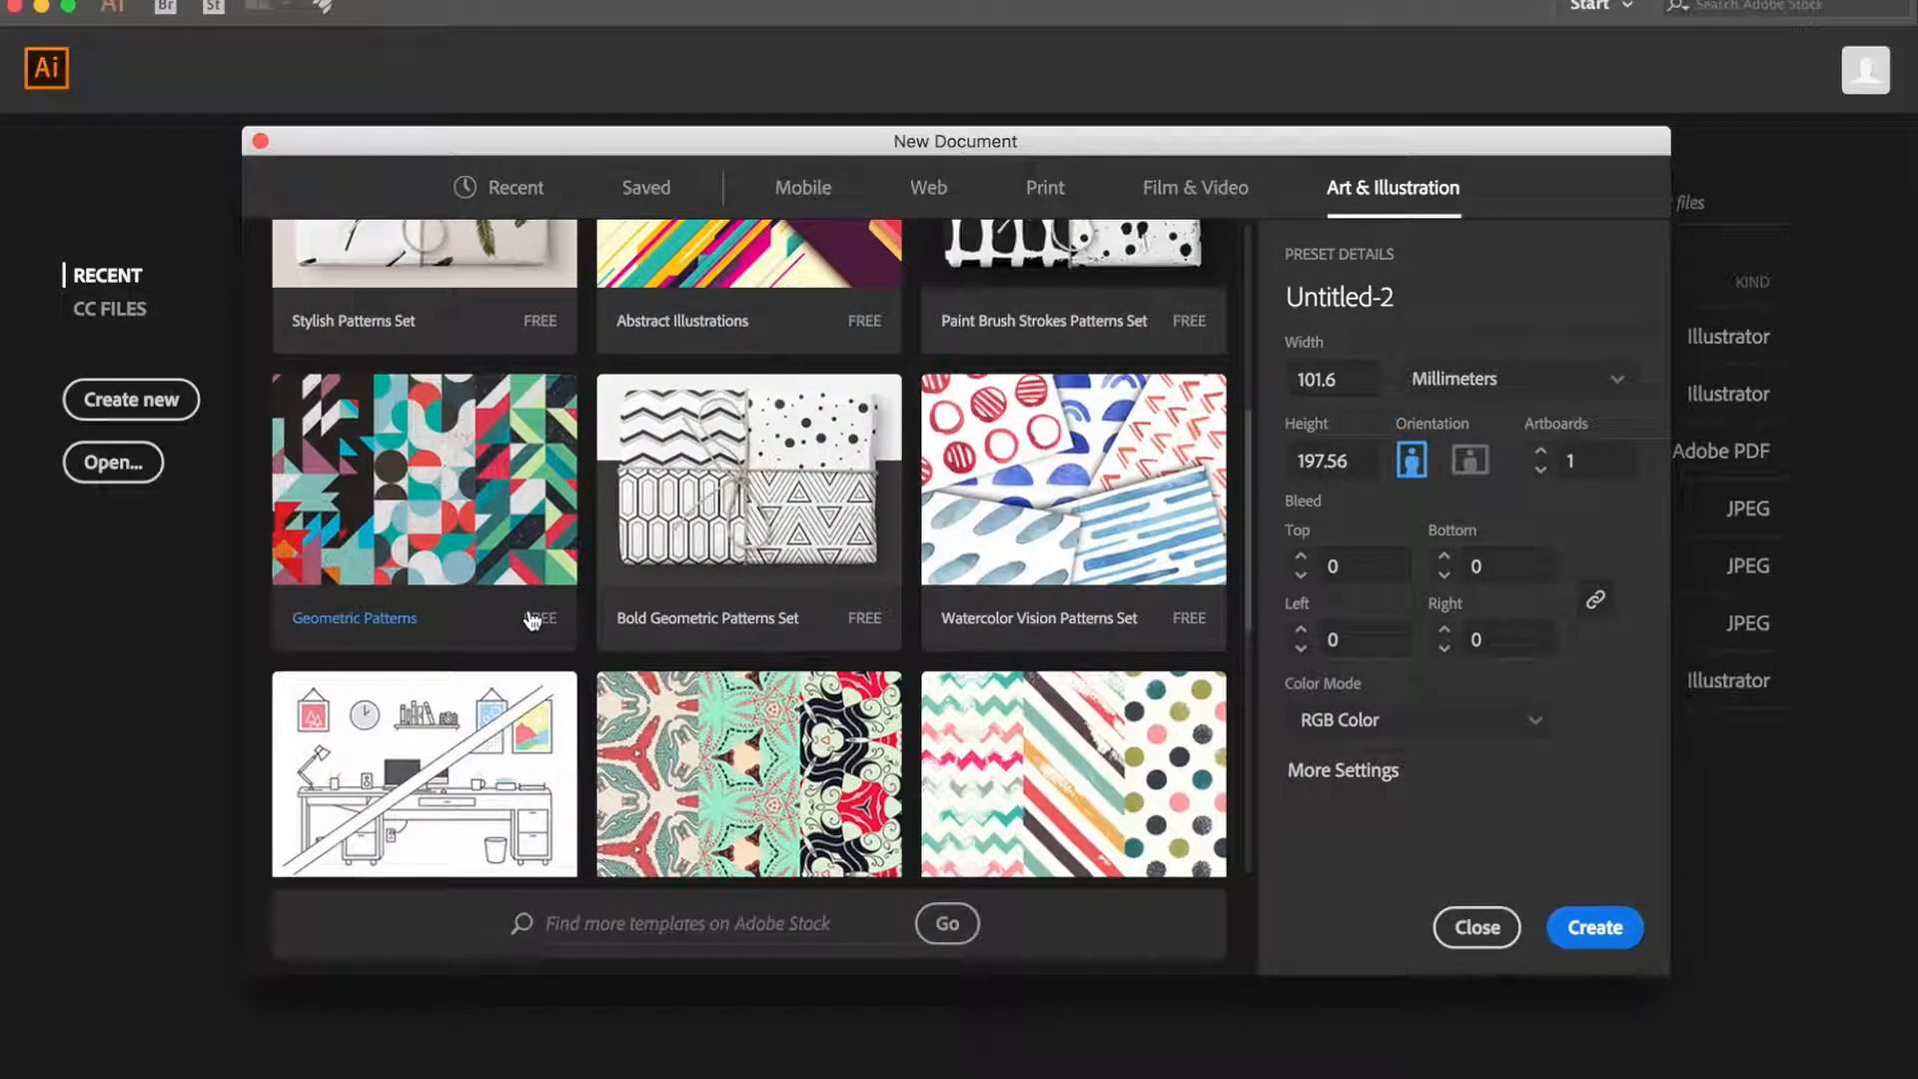
scroll(532, 620, down, 3)
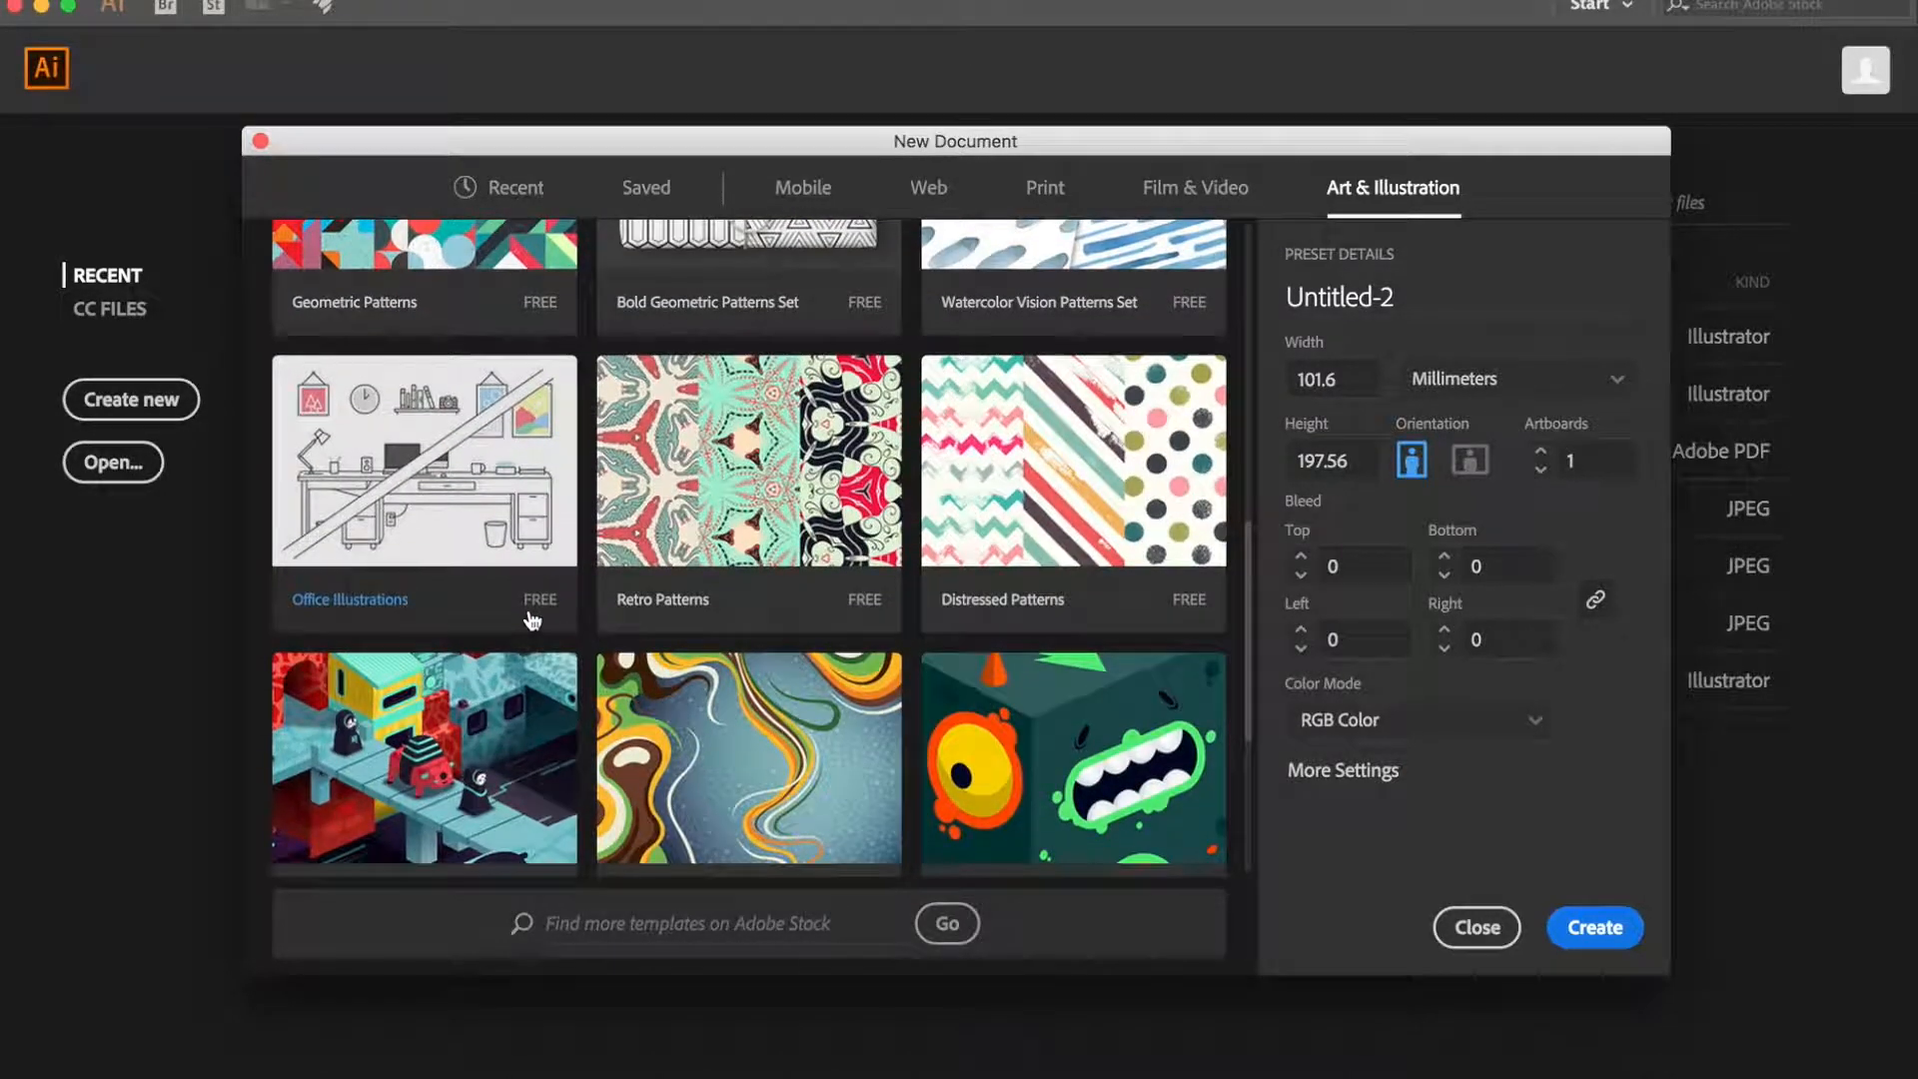
scroll(532, 620, down, 3)
scroll(531, 620, up, 10)
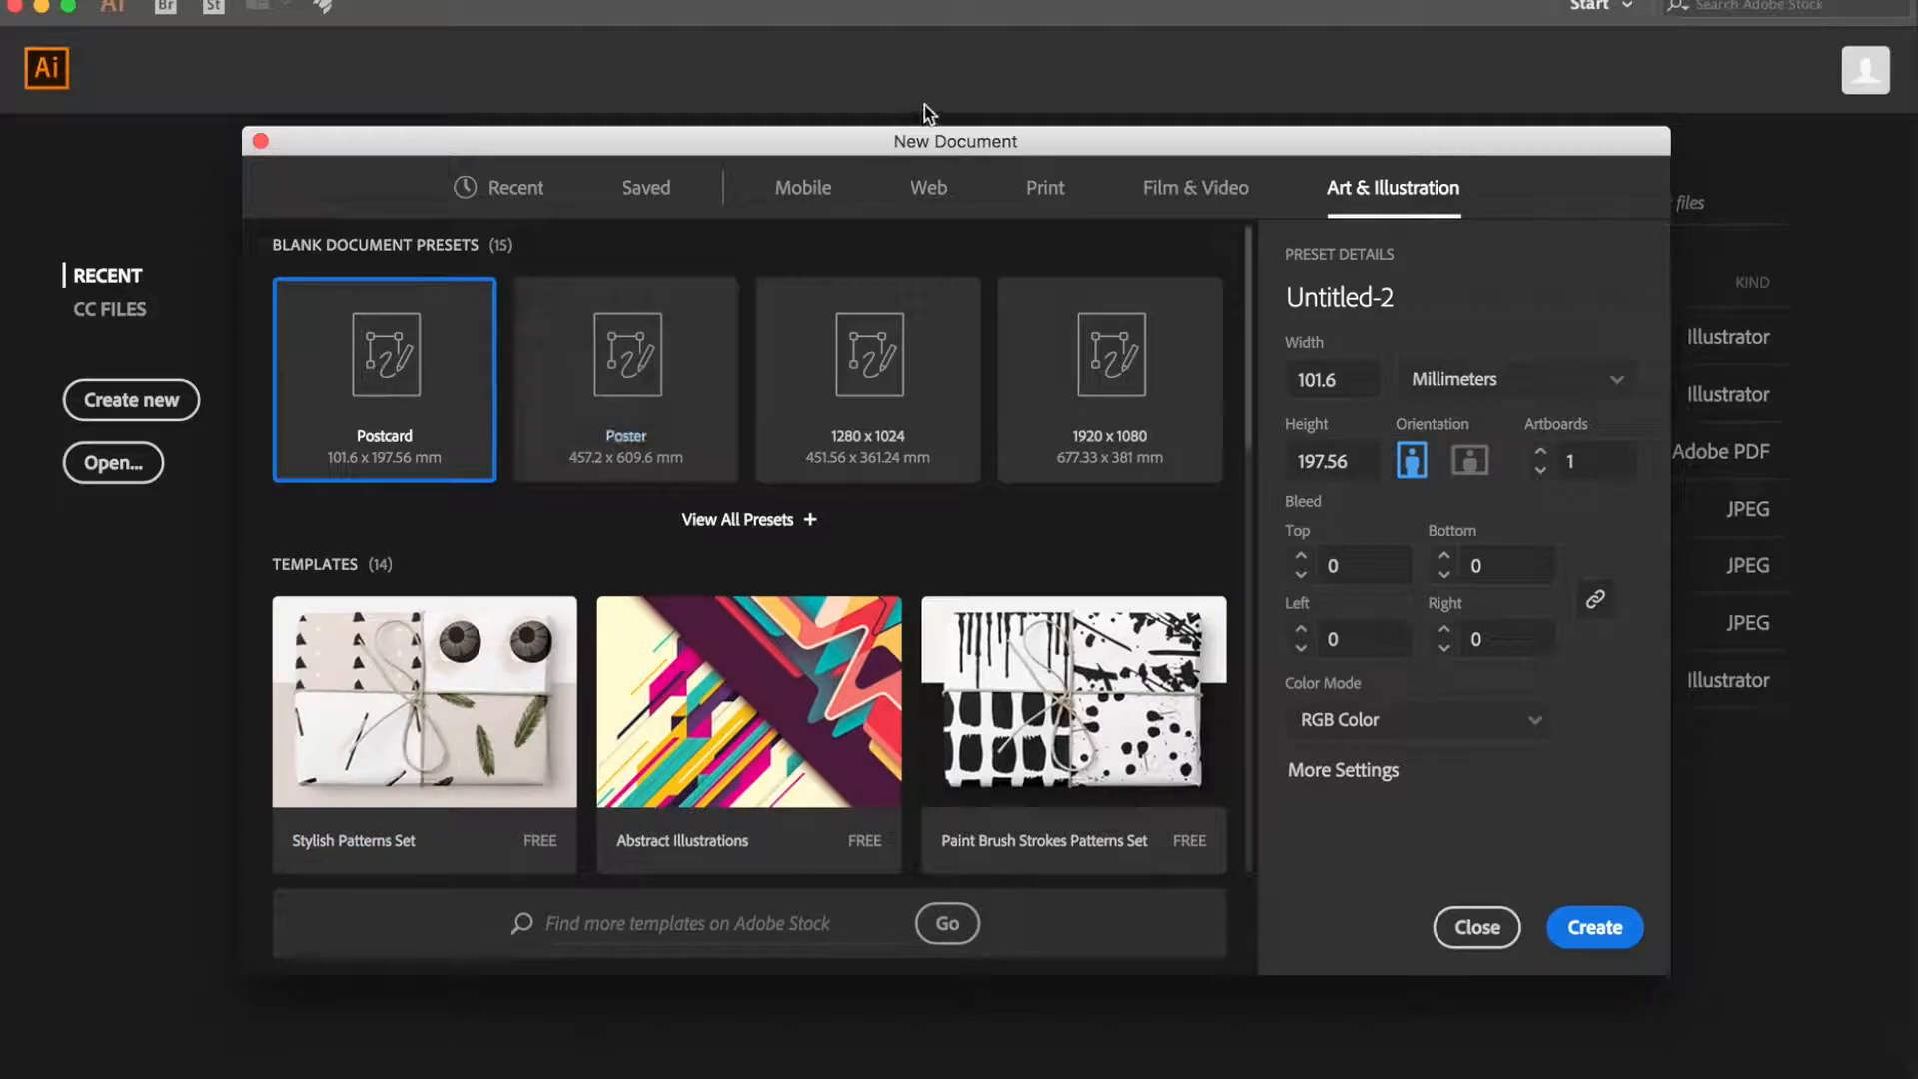
- Create a portrait Letter print document of 215.9 x 279.4 mm in CMYK colour with one artboard
click(1040, 200)
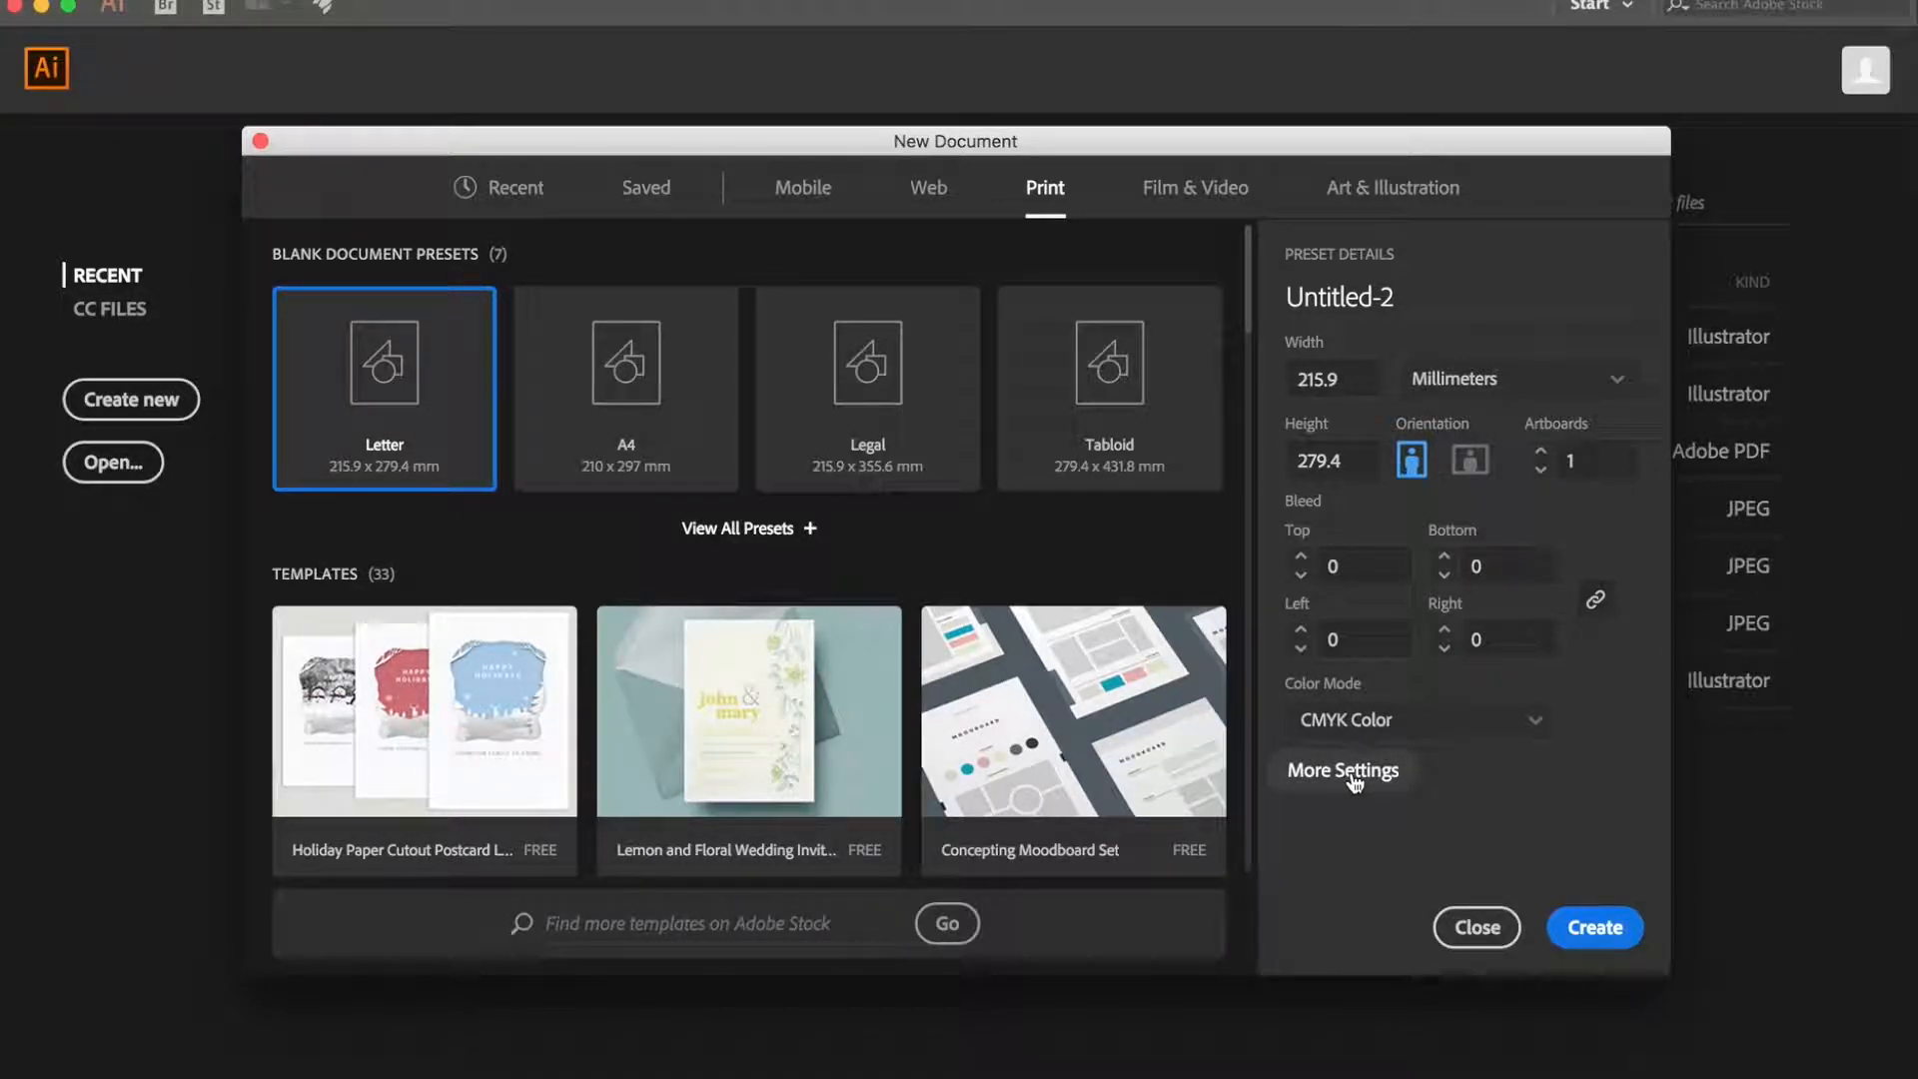
click(1576, 931)
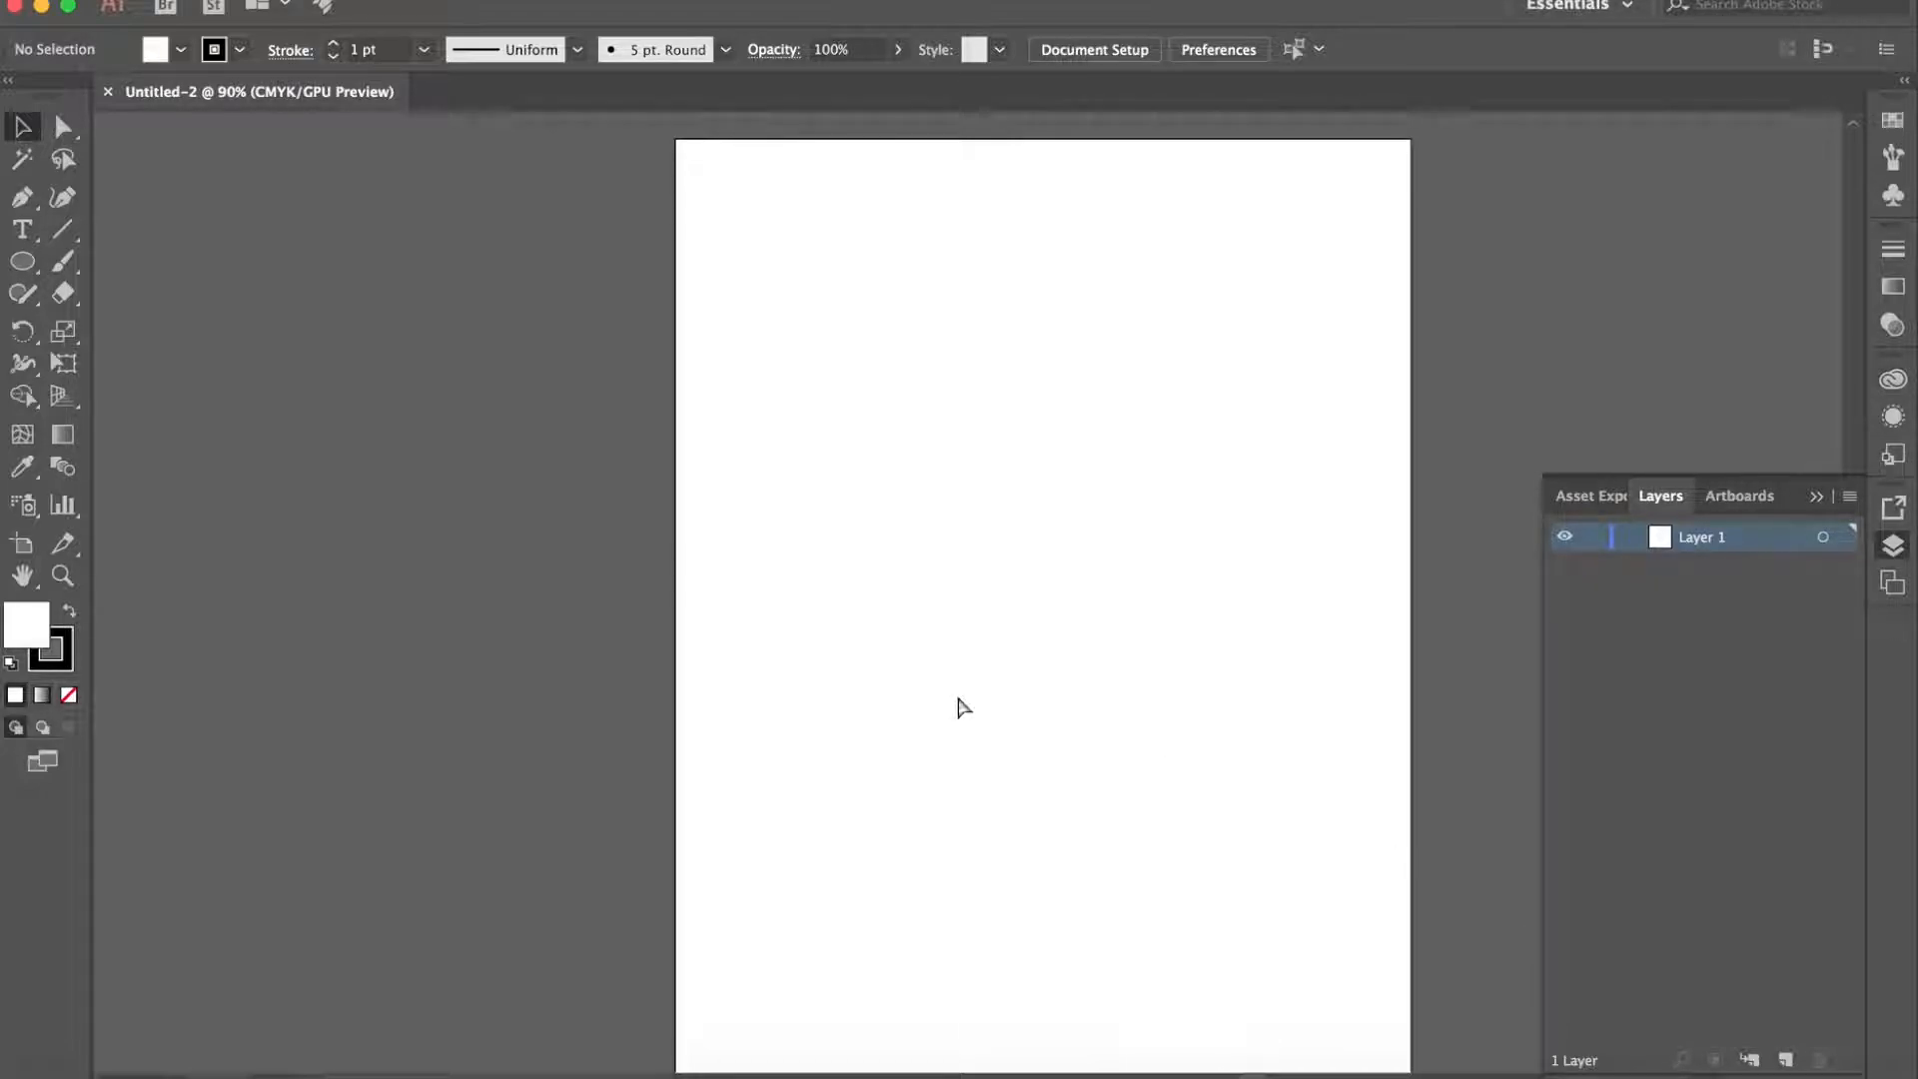
key(super+minus)
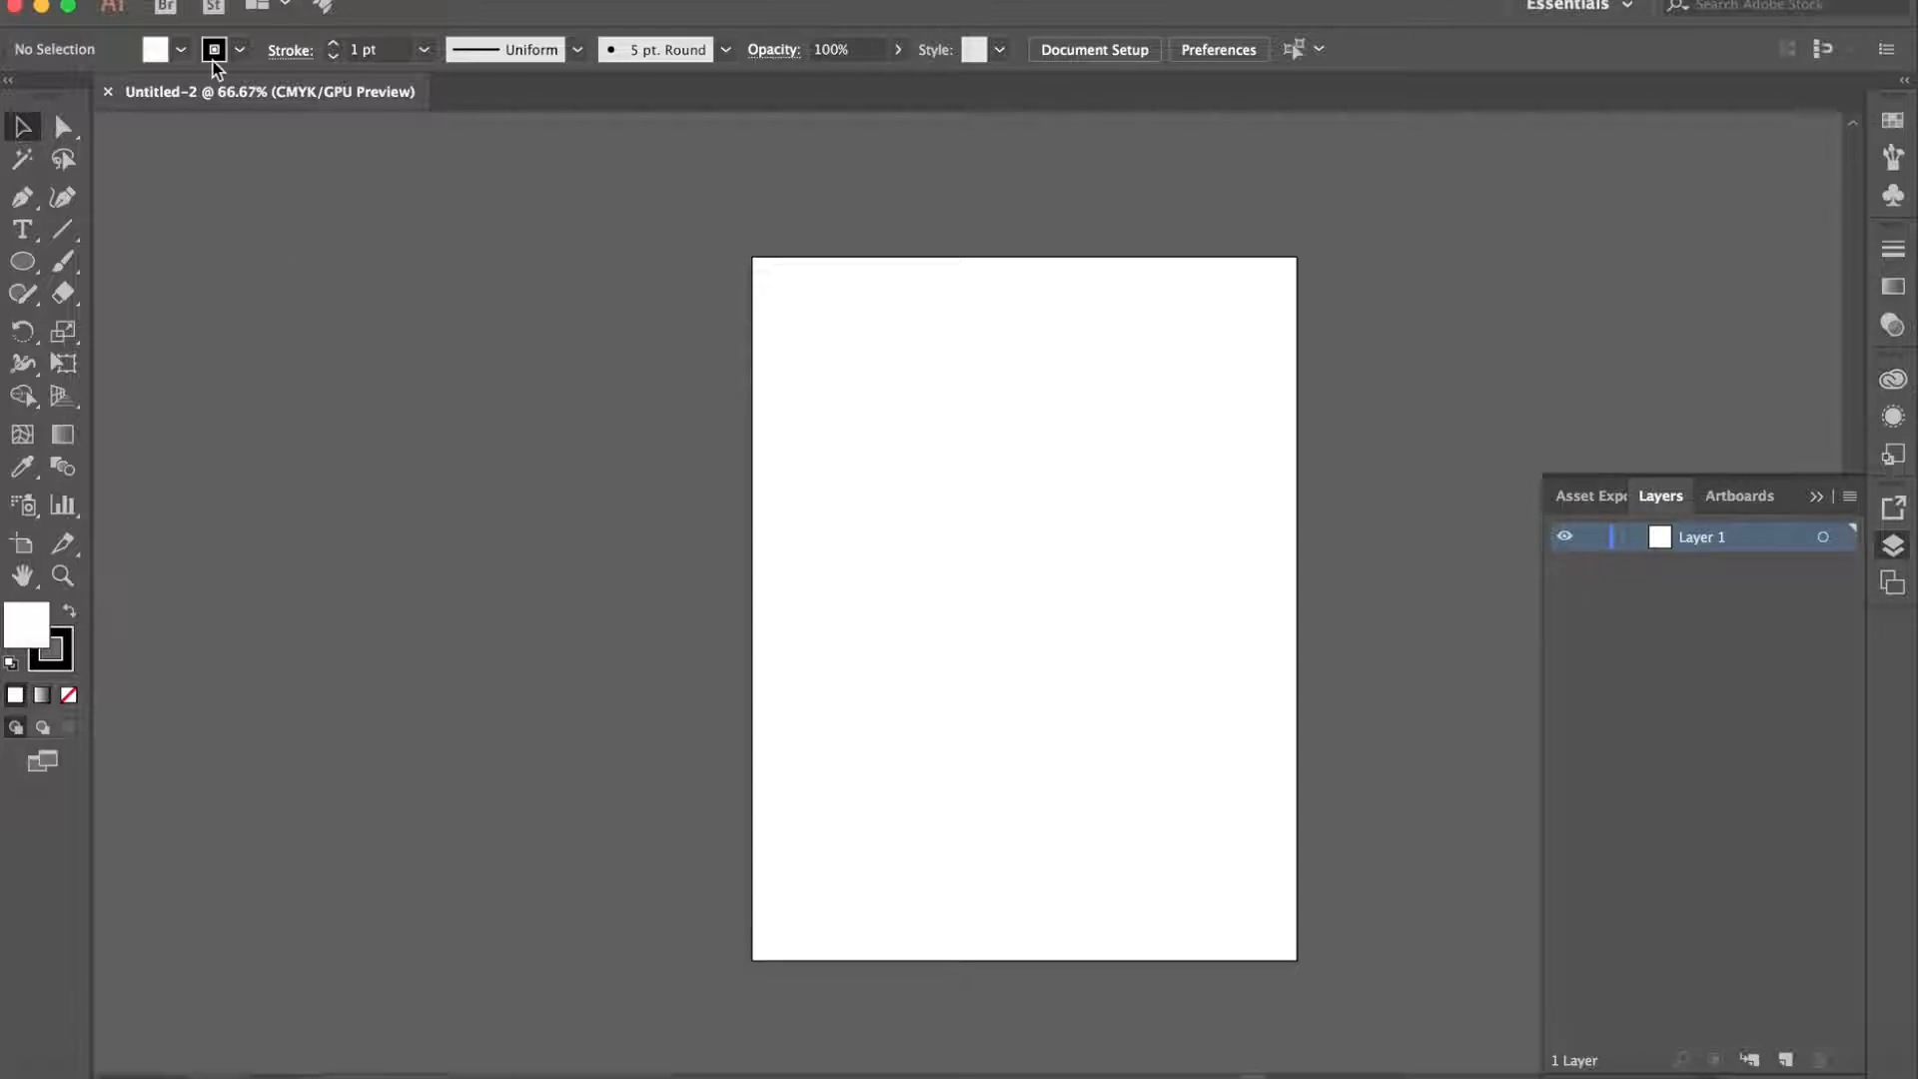
click(232, 2)
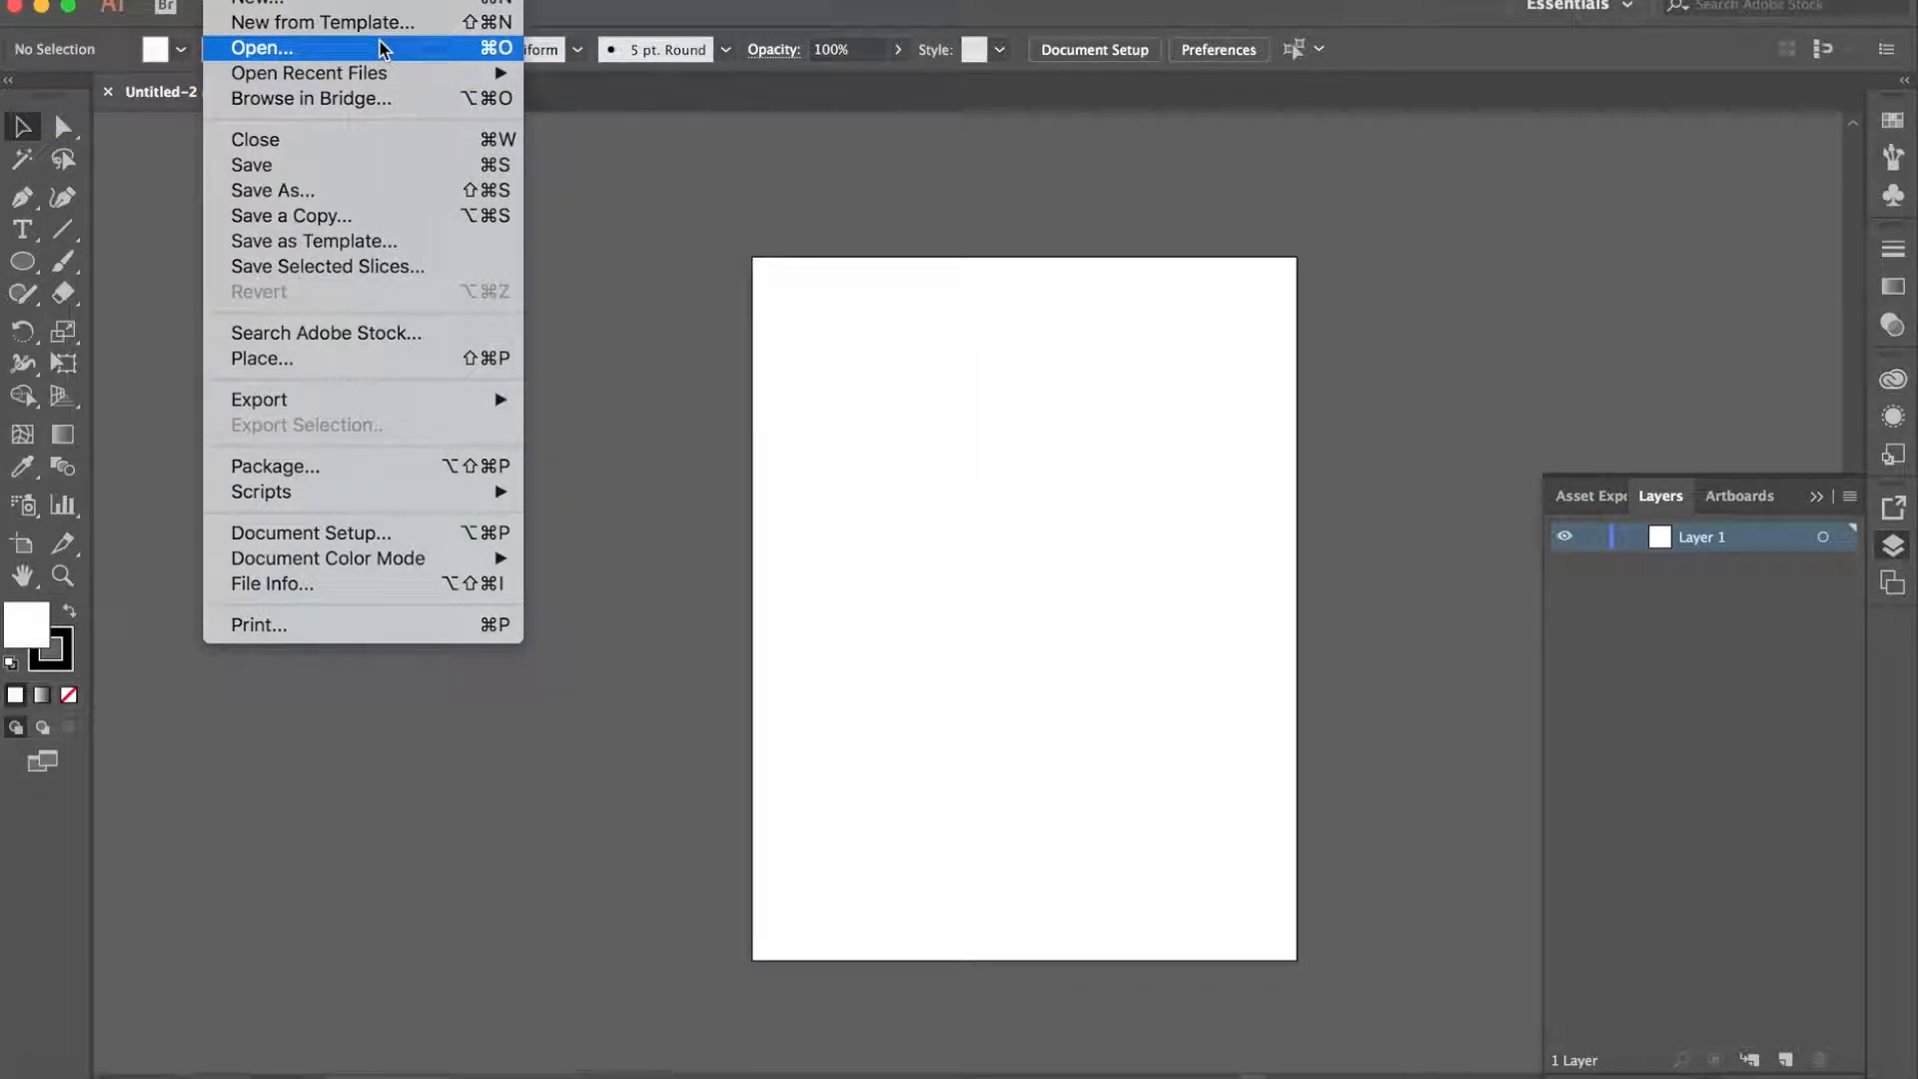
click(326, 6)
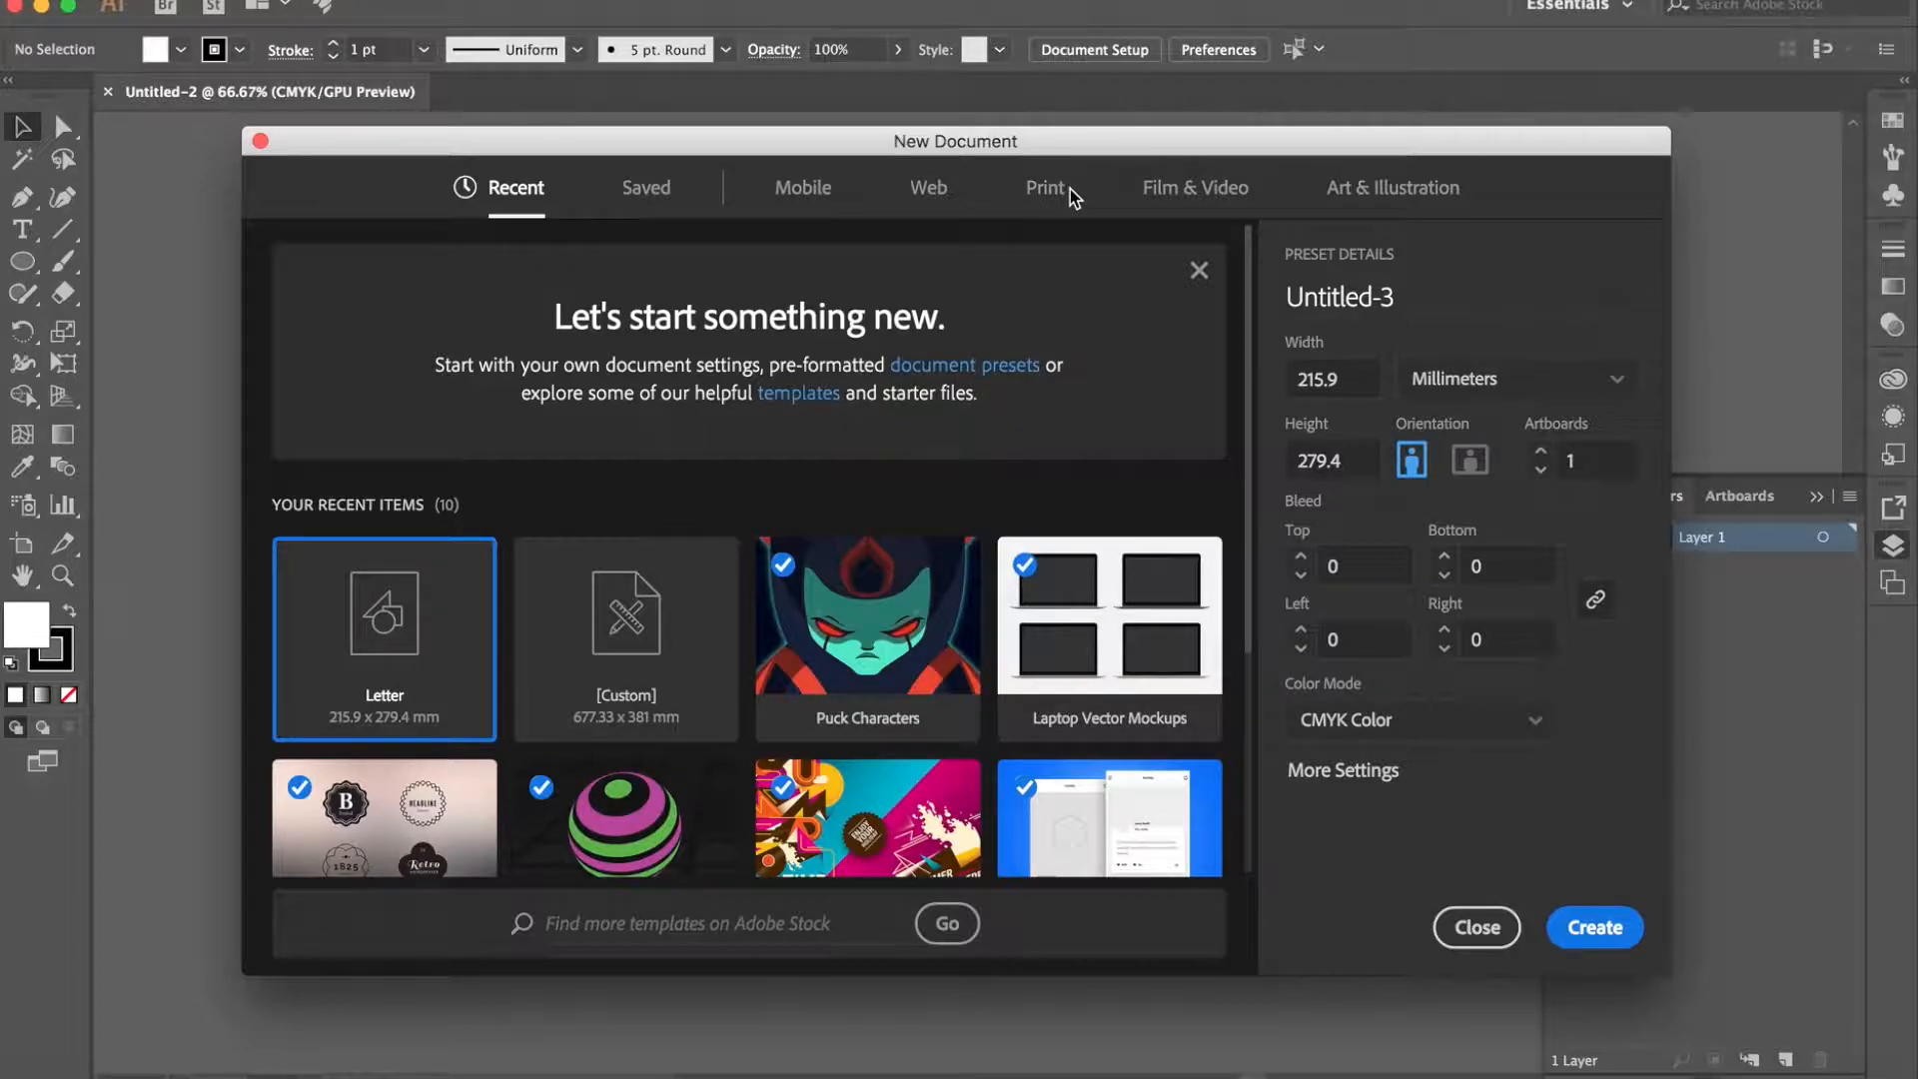
click(1476, 927)
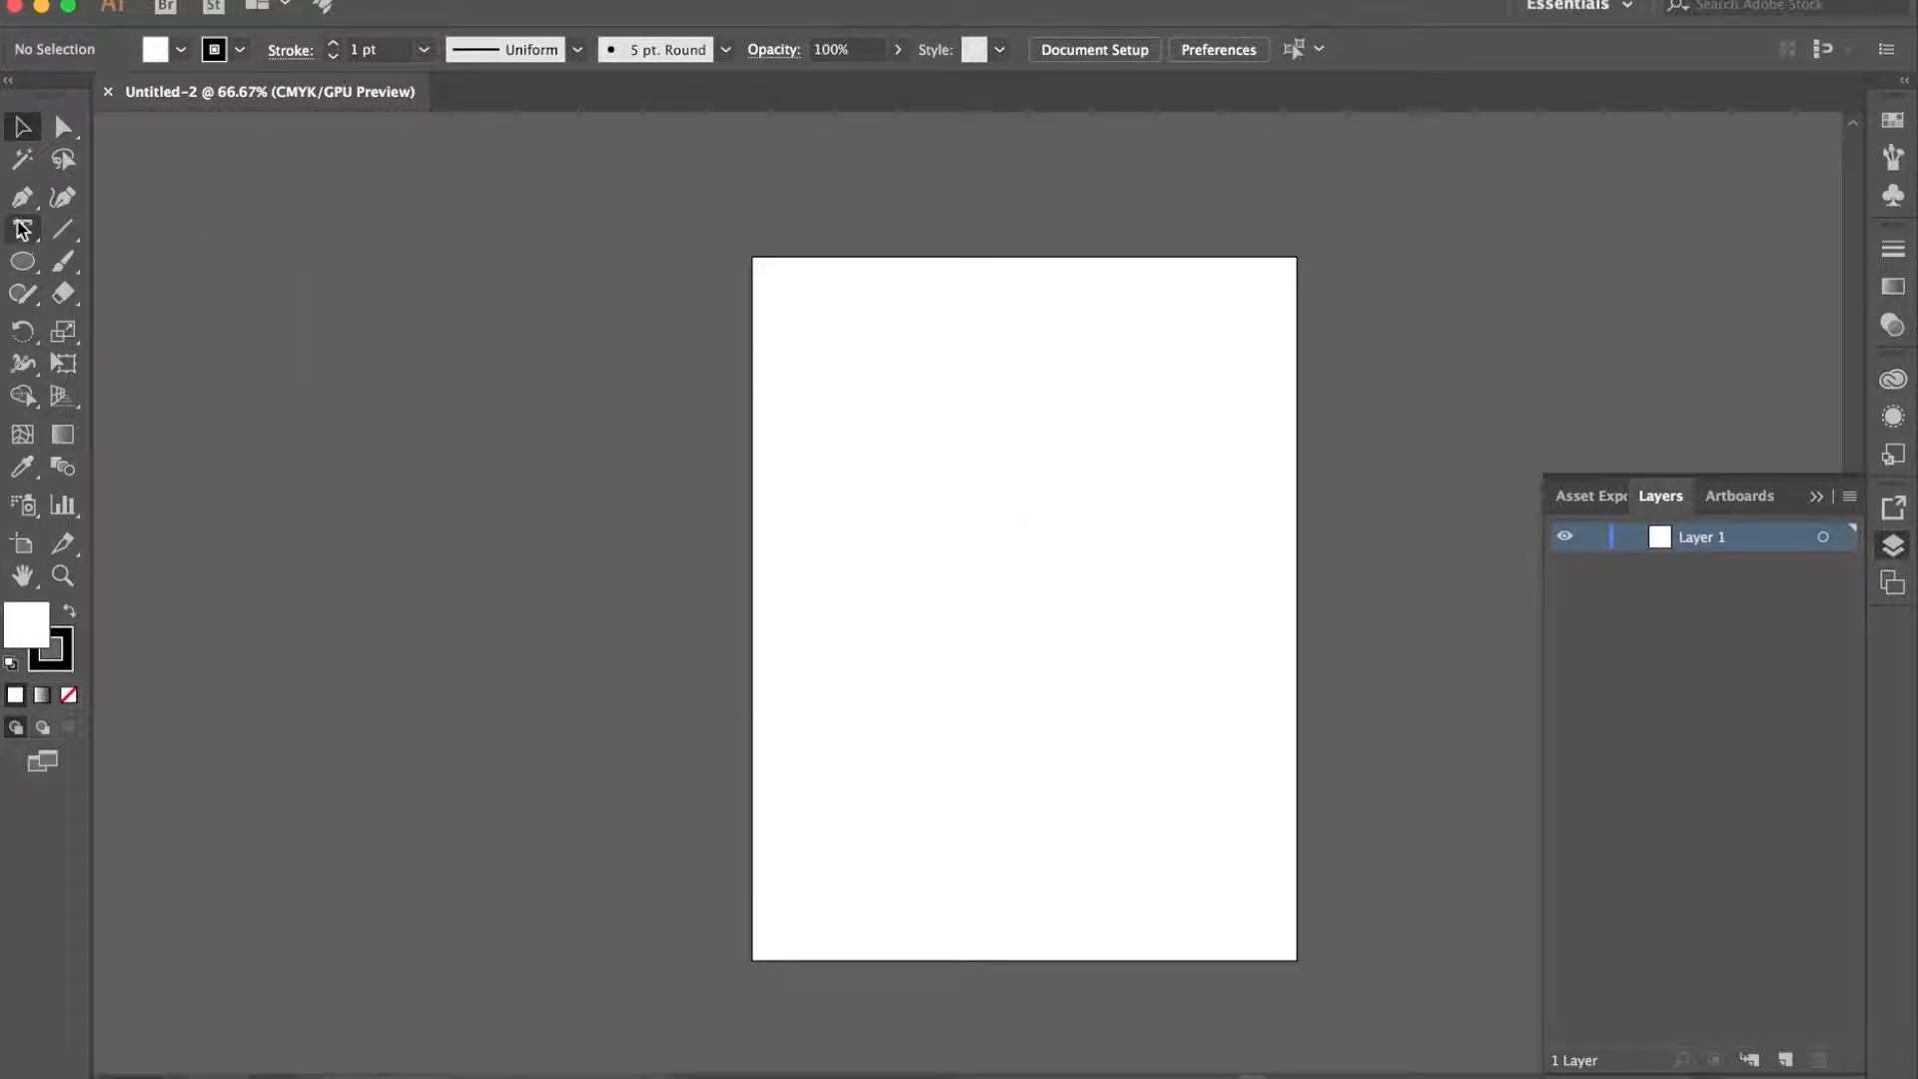
- Detach the shape tools into a floating set just above the artboard and activate the Rectangle tool
click(34, 279)
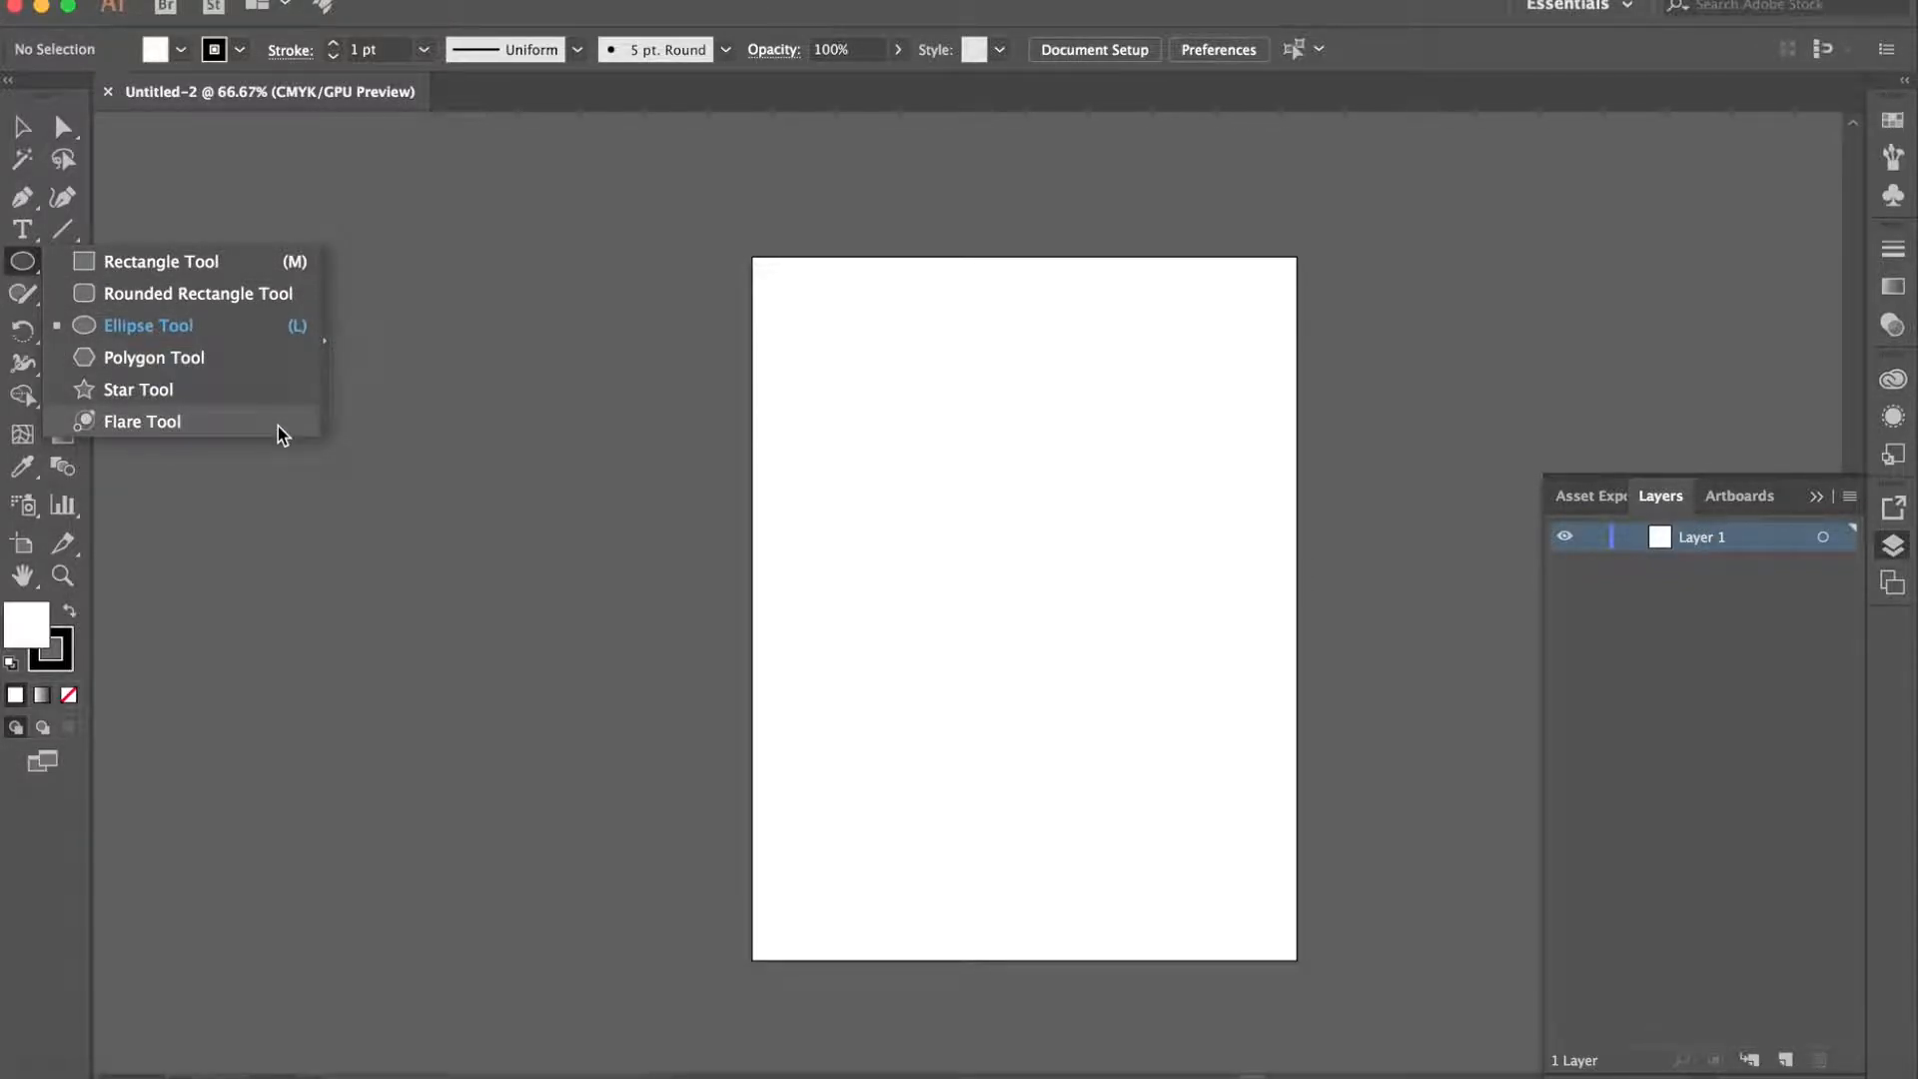
click(331, 344)
drag(230, 283, 776, 168)
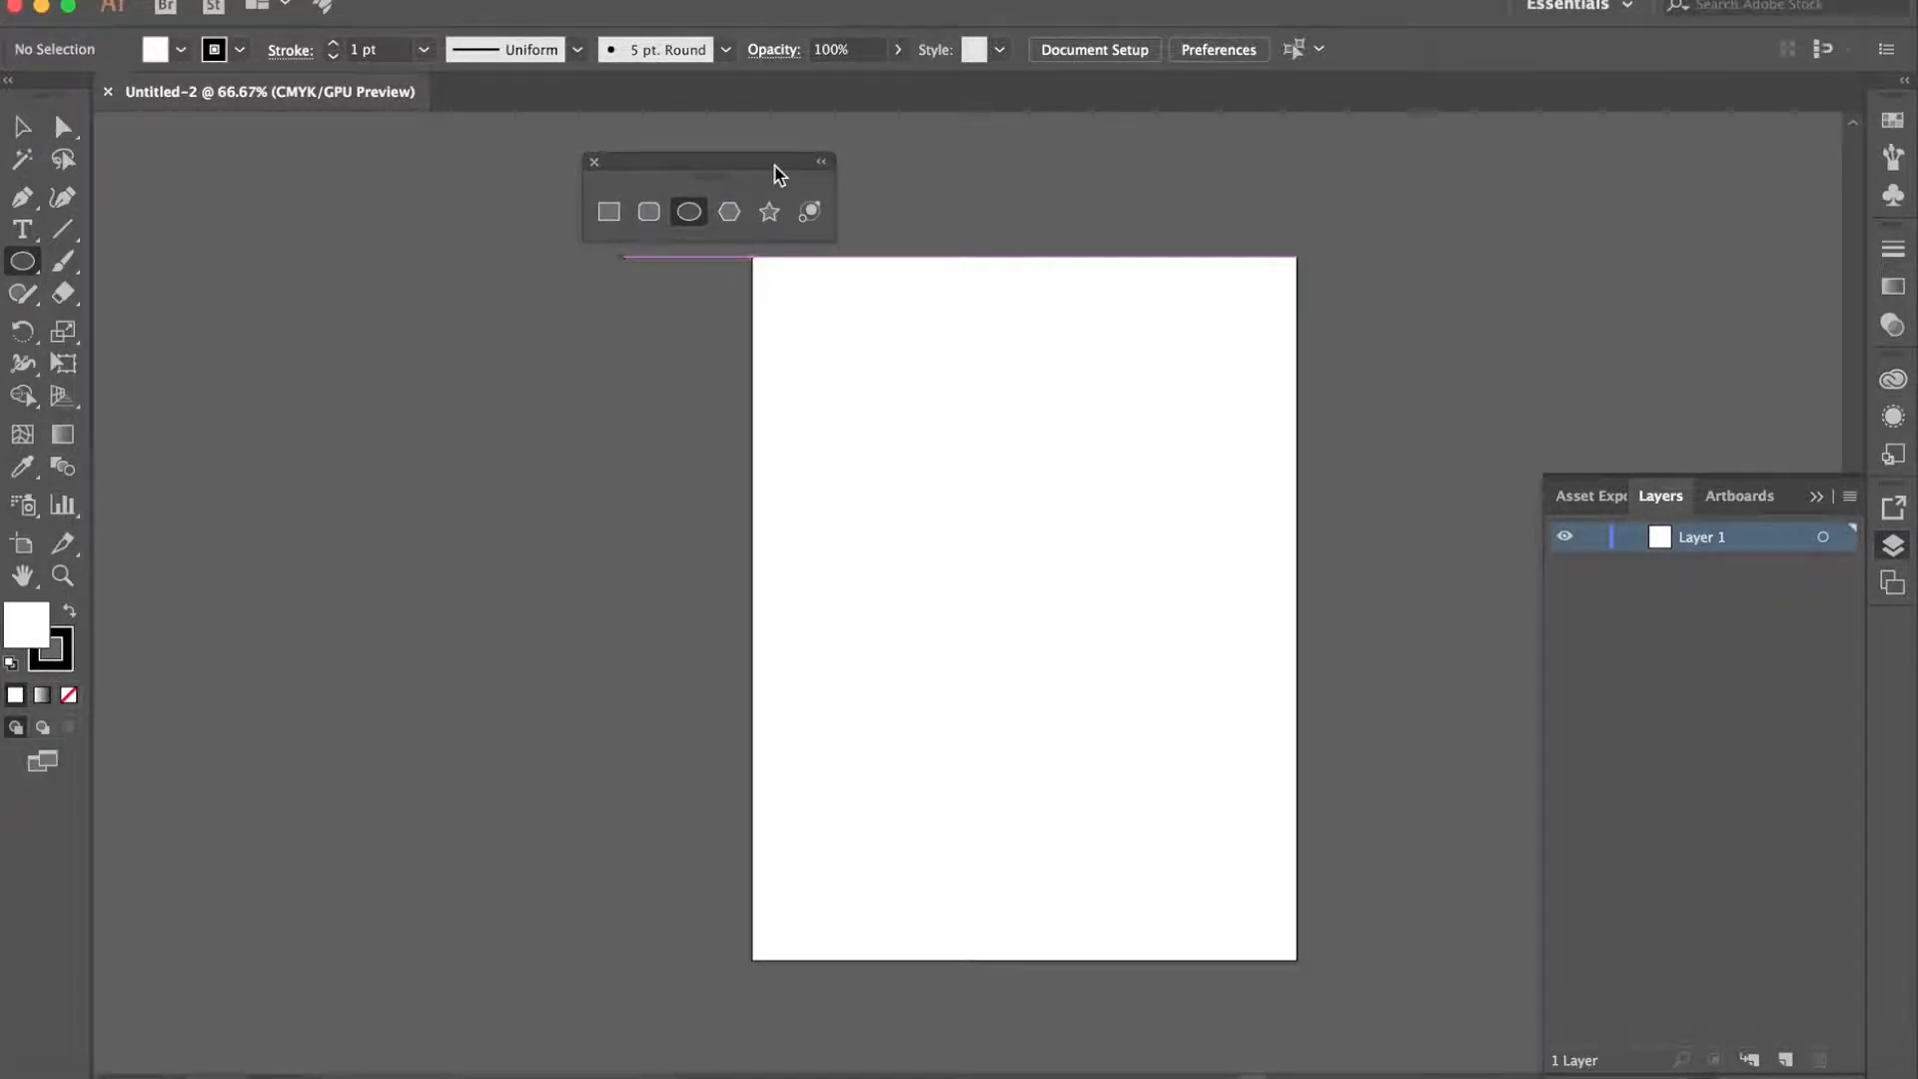
click(606, 209)
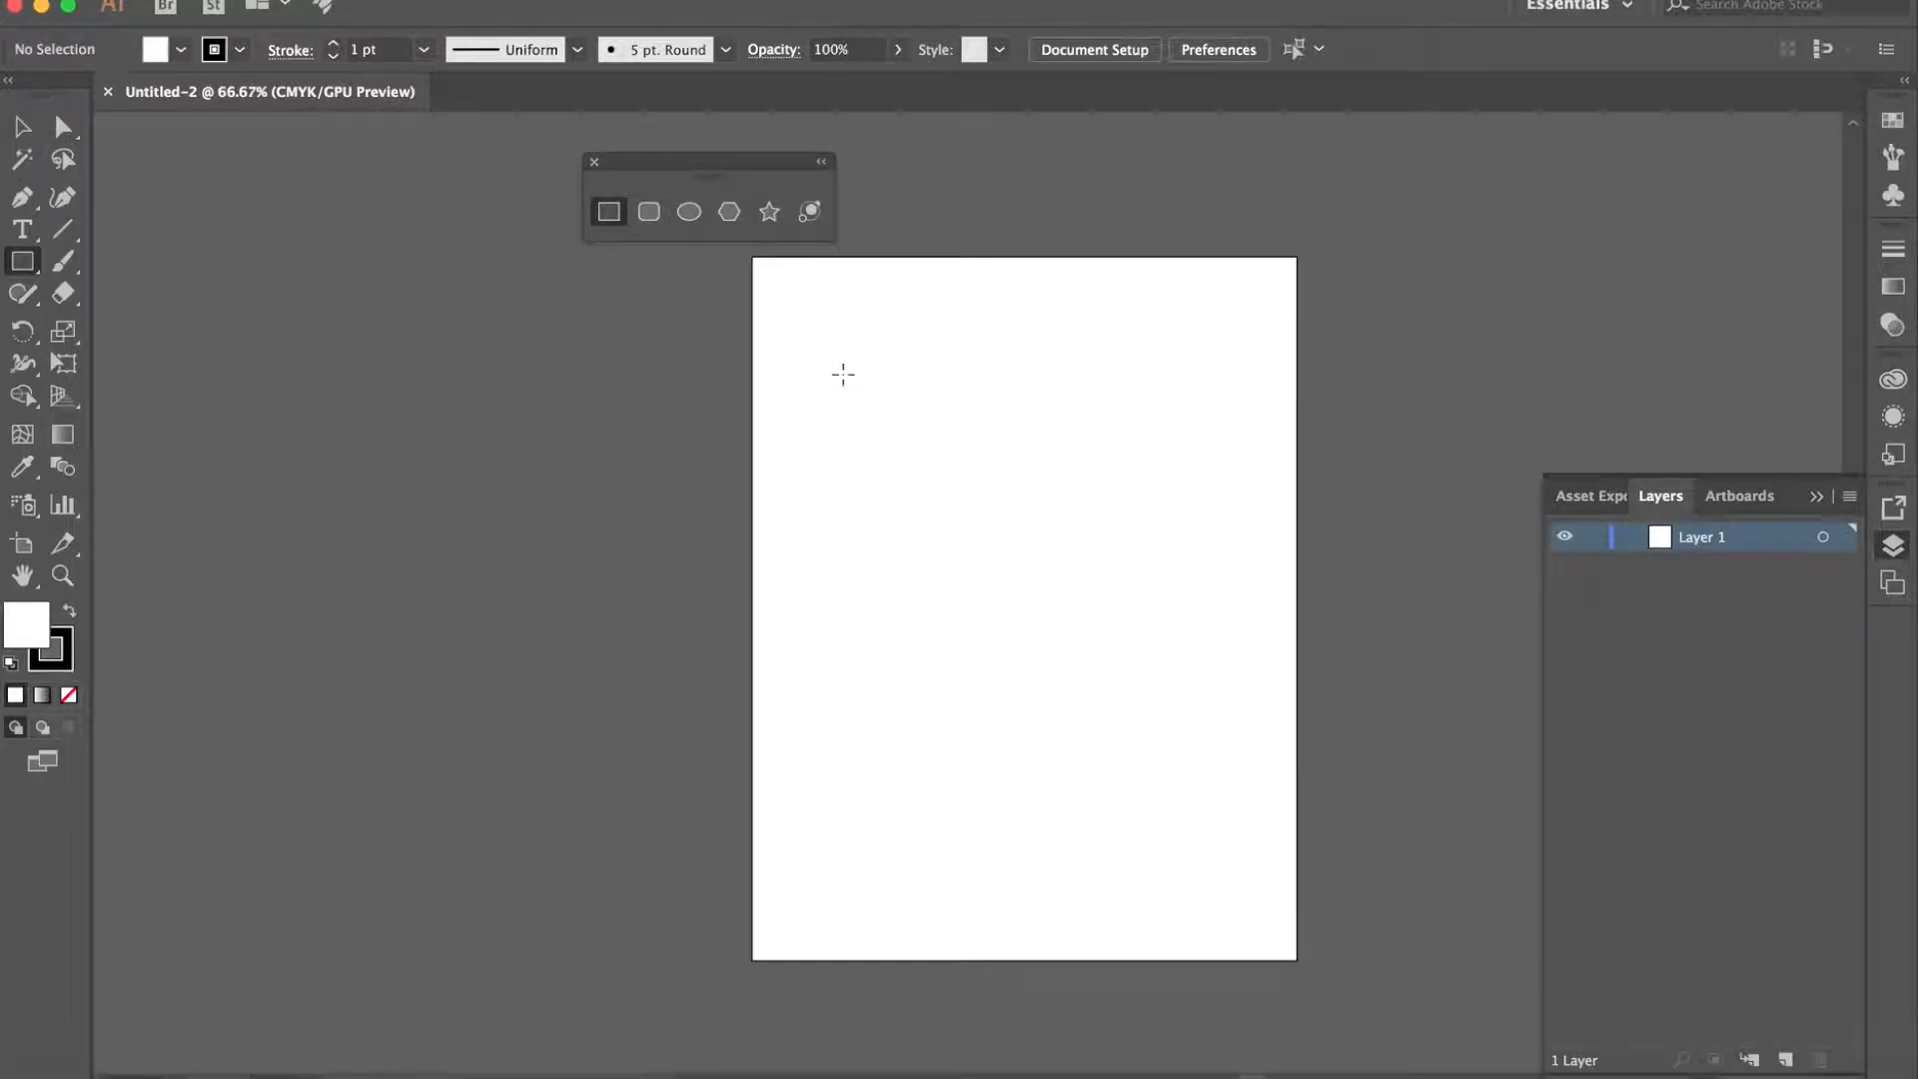
- Draw two separate rectangles on the upper half of the artboard and a tilted hexagon overlapping the first one
drag(841, 372, 986, 505)
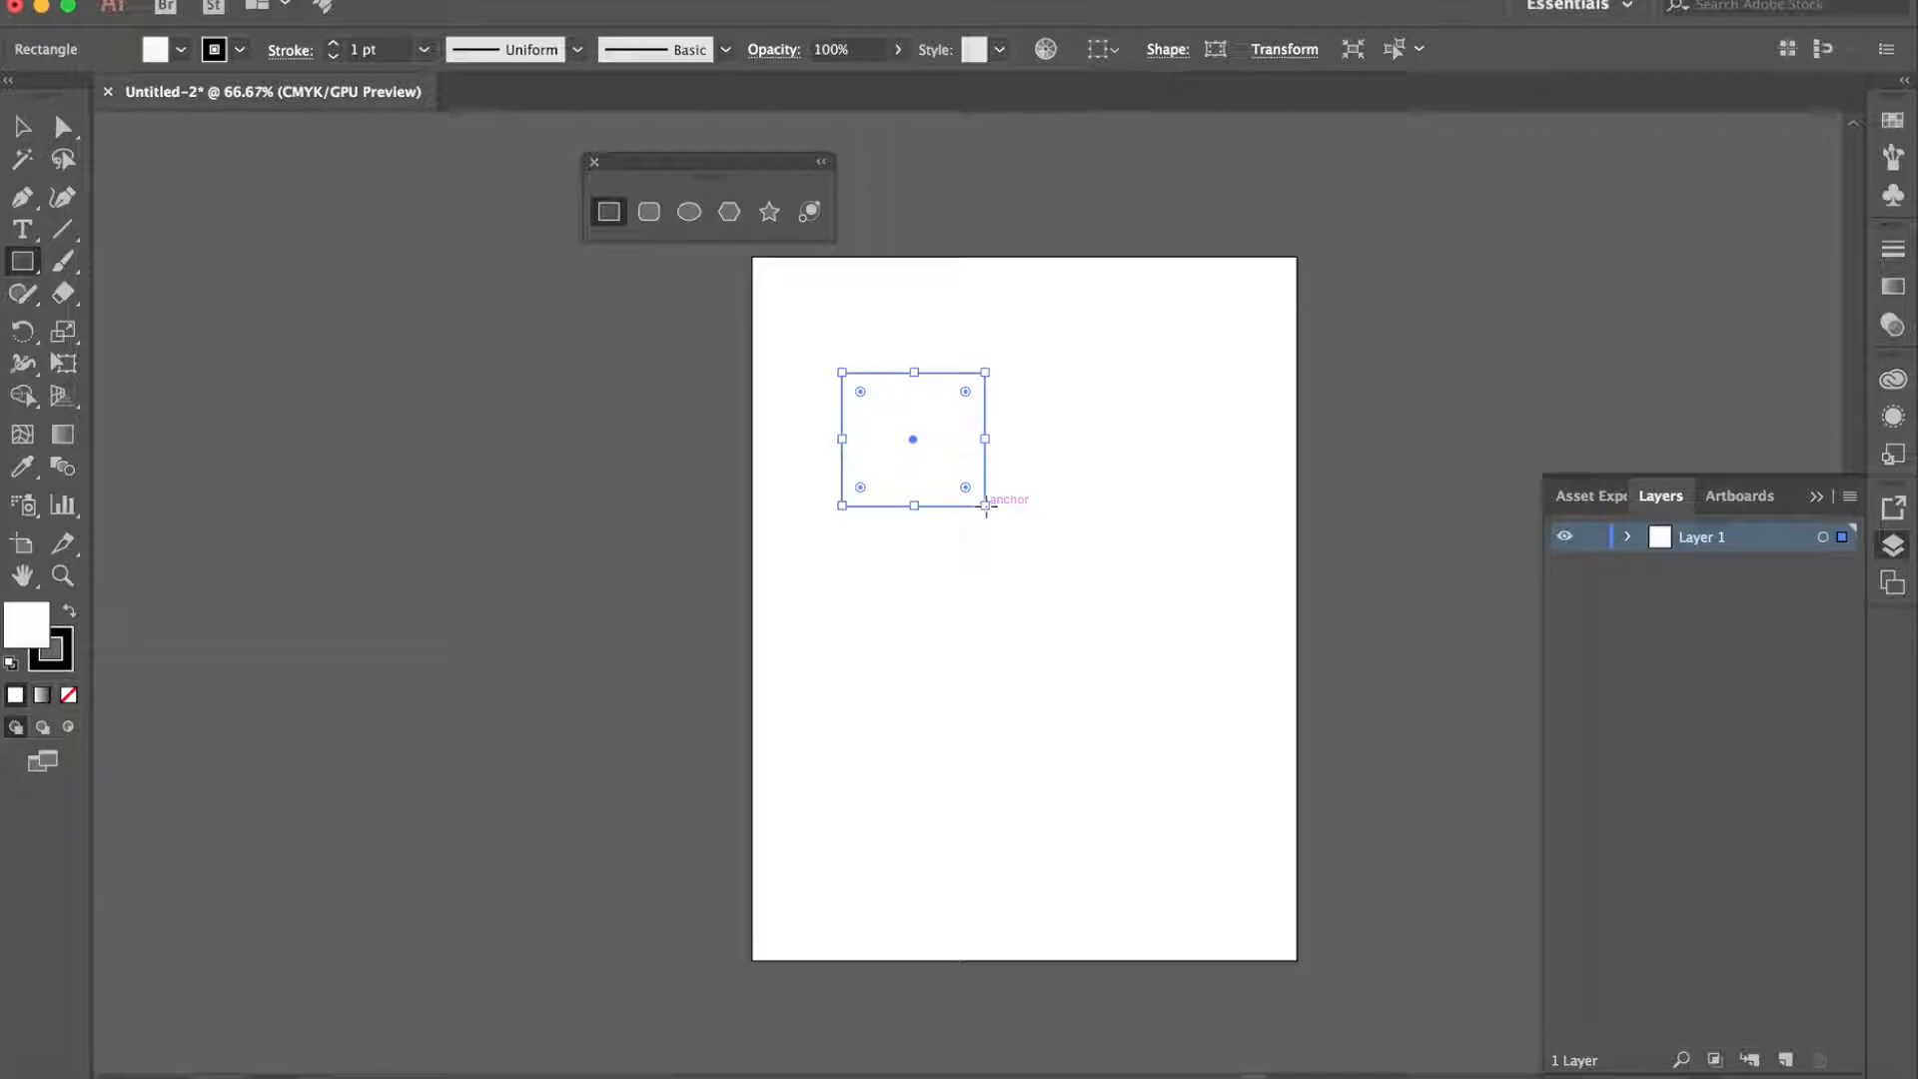
drag(1017, 445, 1170, 641)
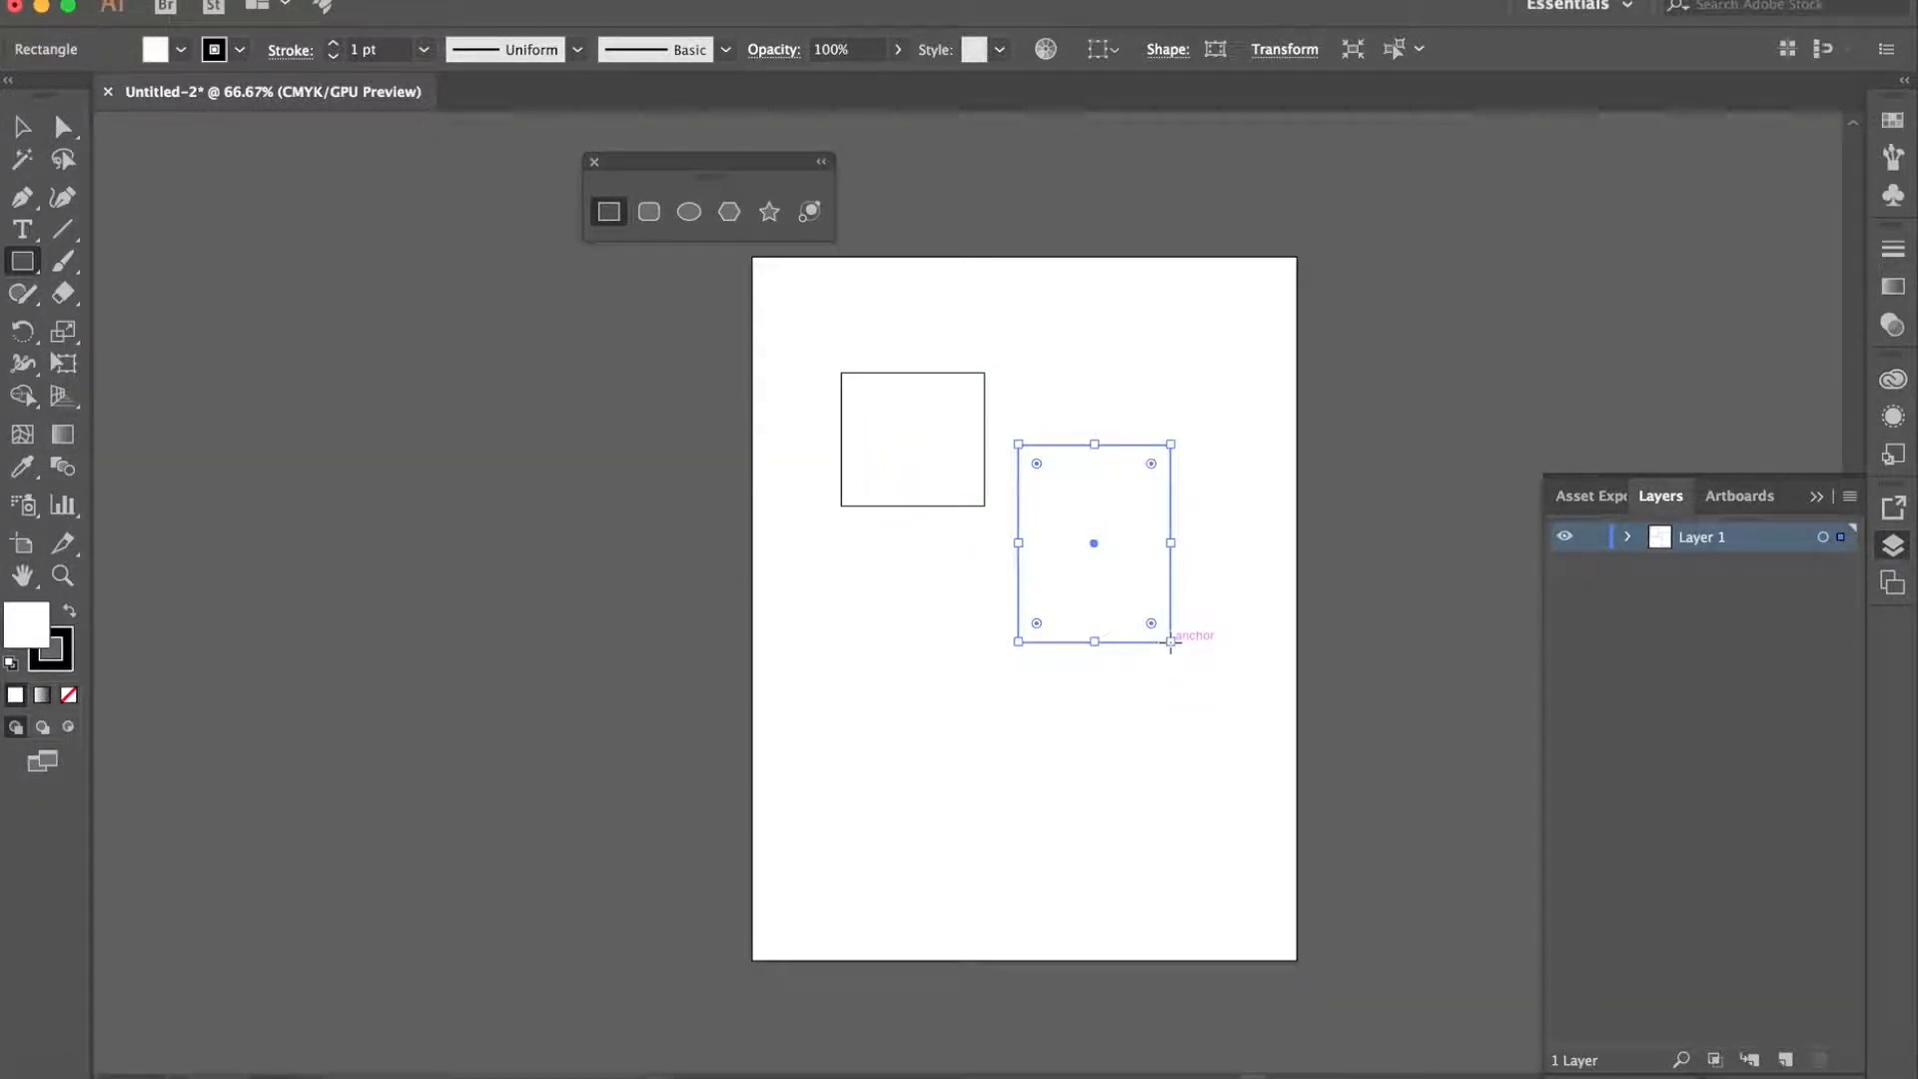
click(729, 211)
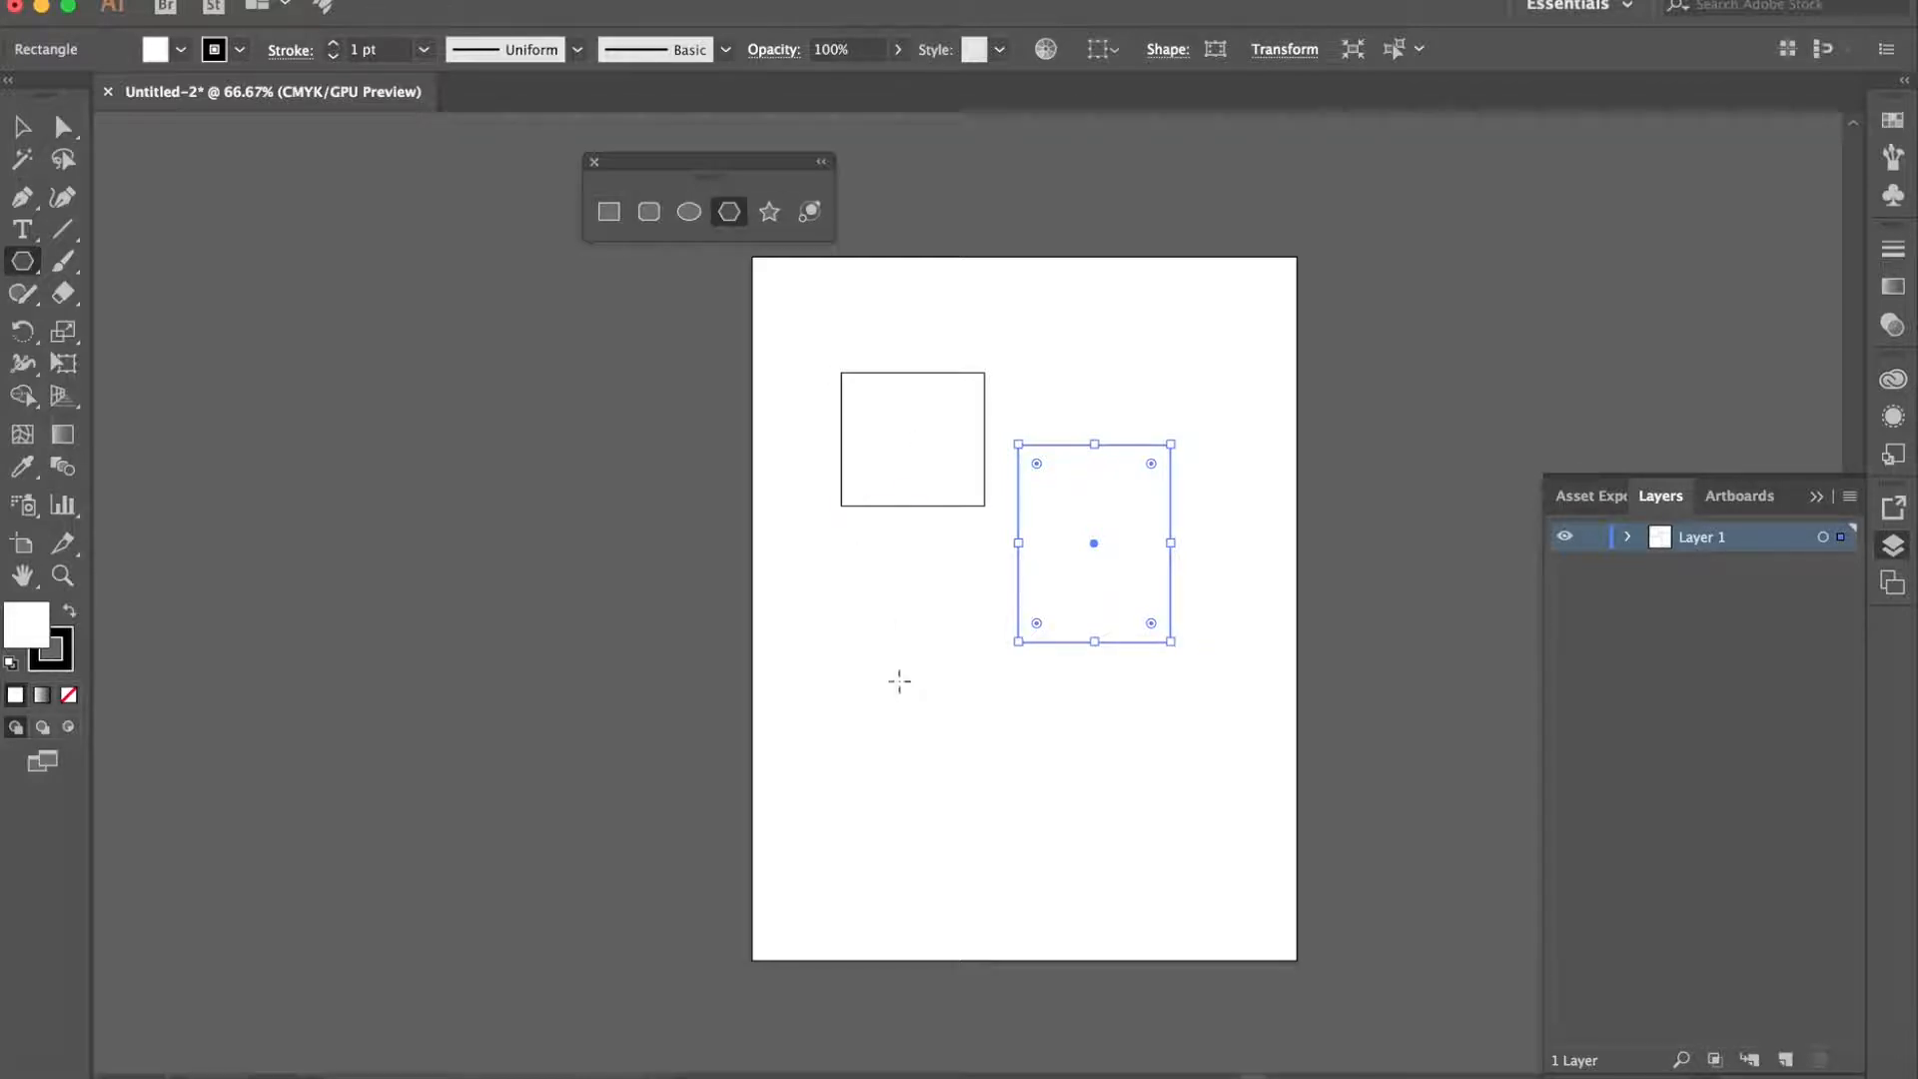
drag(882, 475, 959, 449)
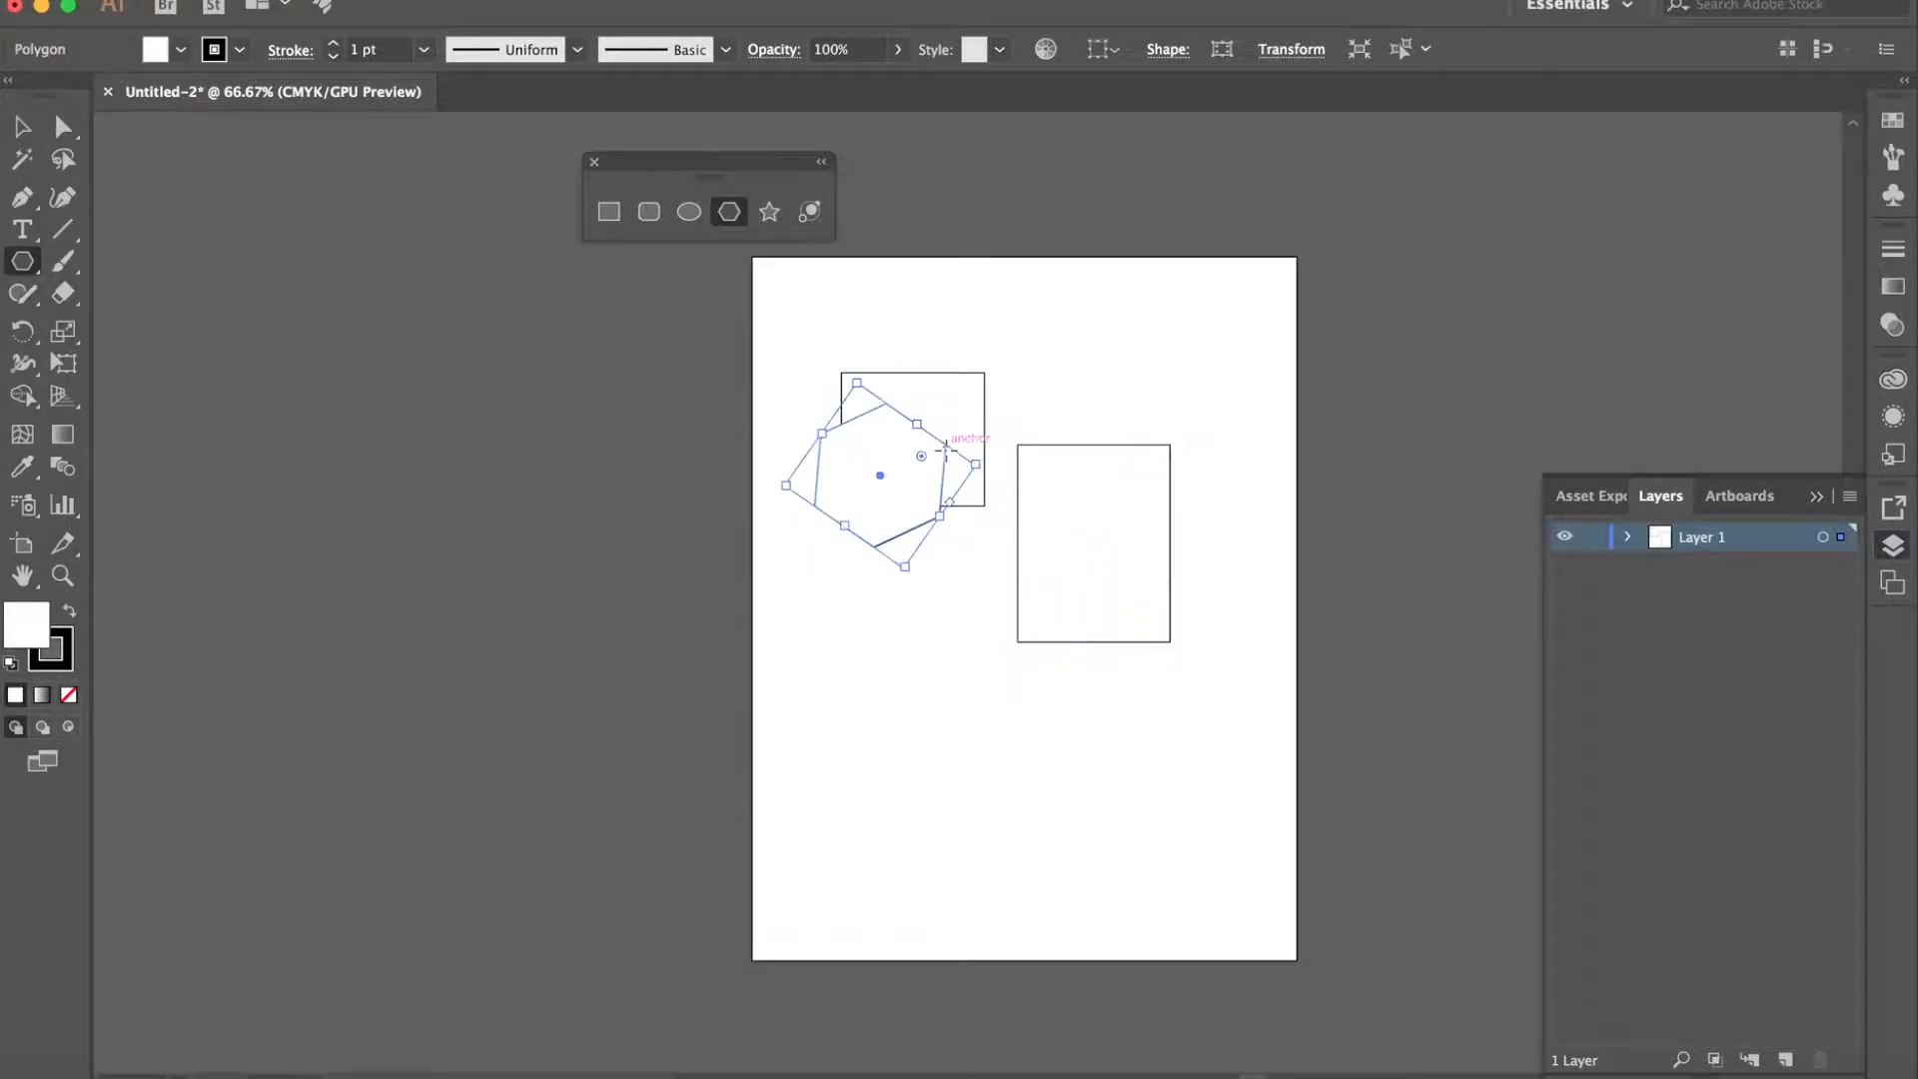
- Draw an ellipse about 84 x 41 mm below the hexagon and a circle about 58 mm across just above it
click(688, 211)
drag(896, 616, 1110, 720)
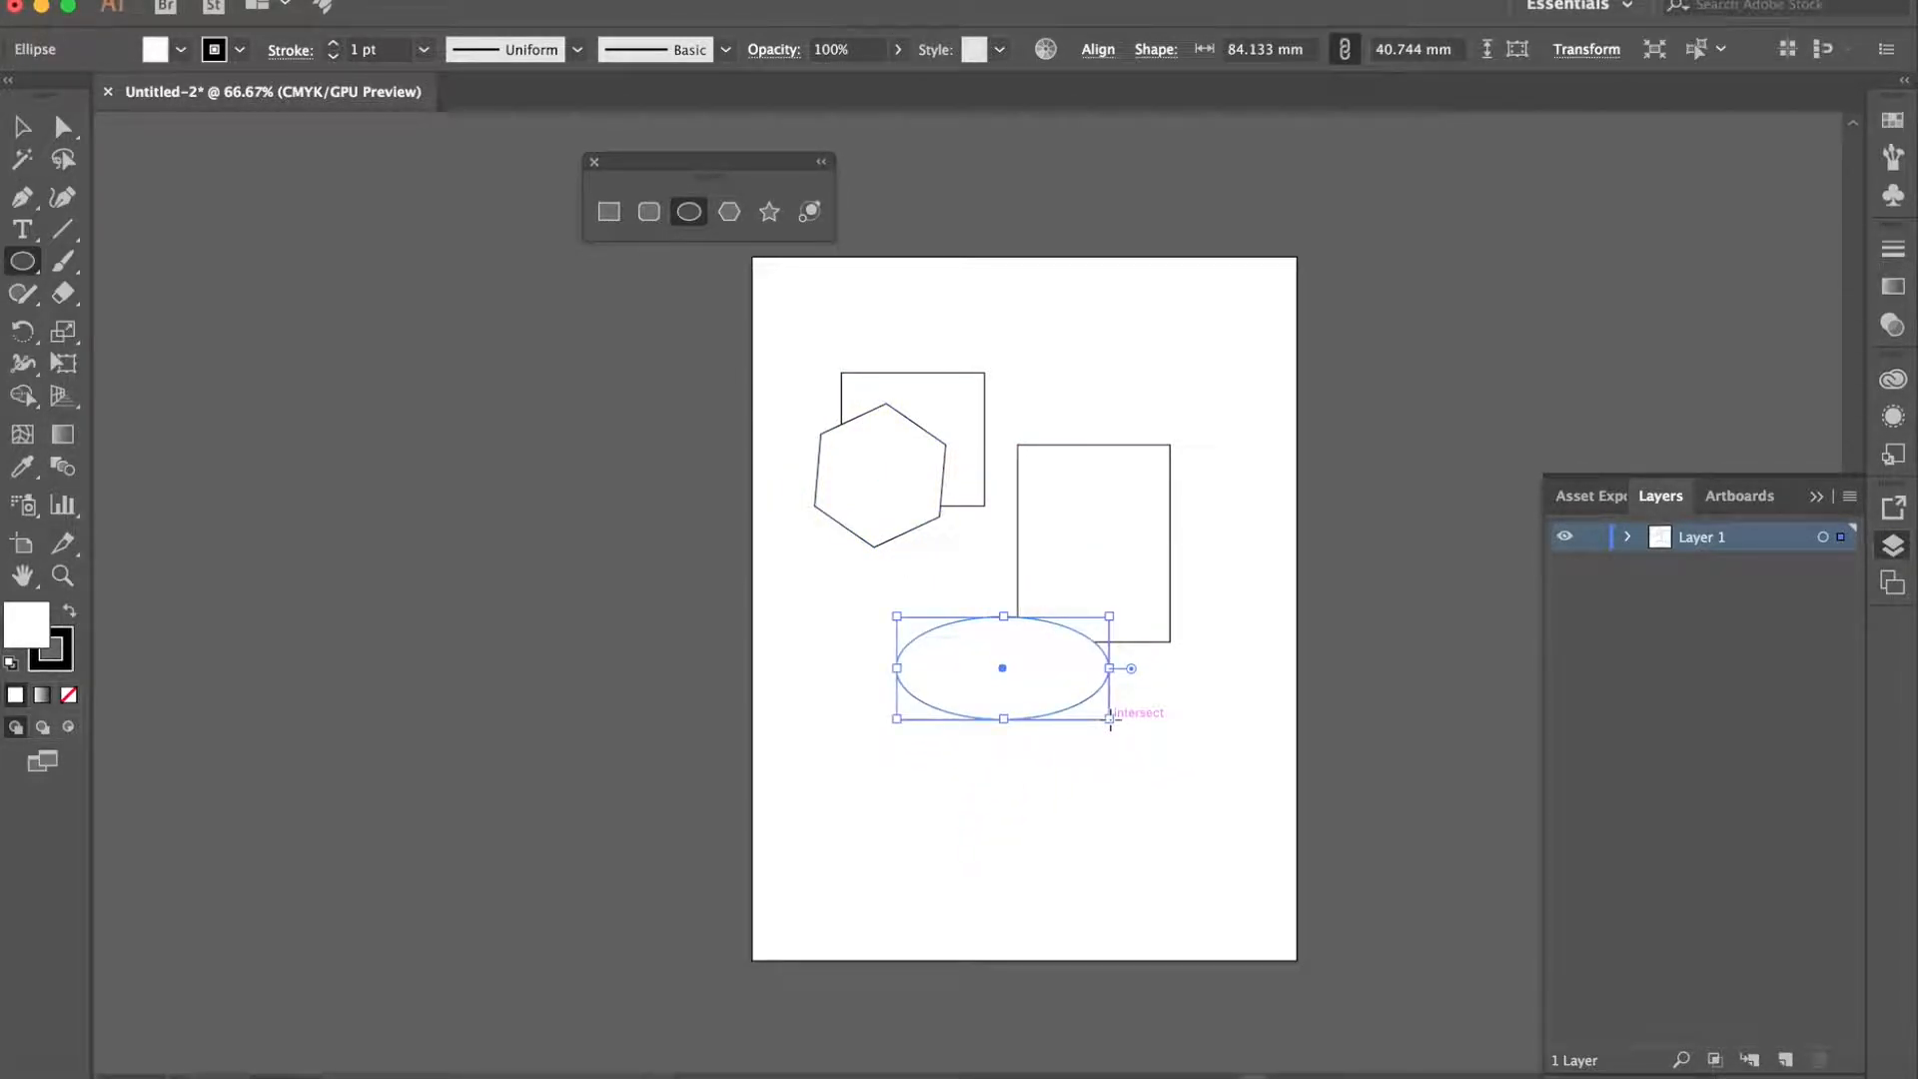
drag(960, 577, 1078, 632)
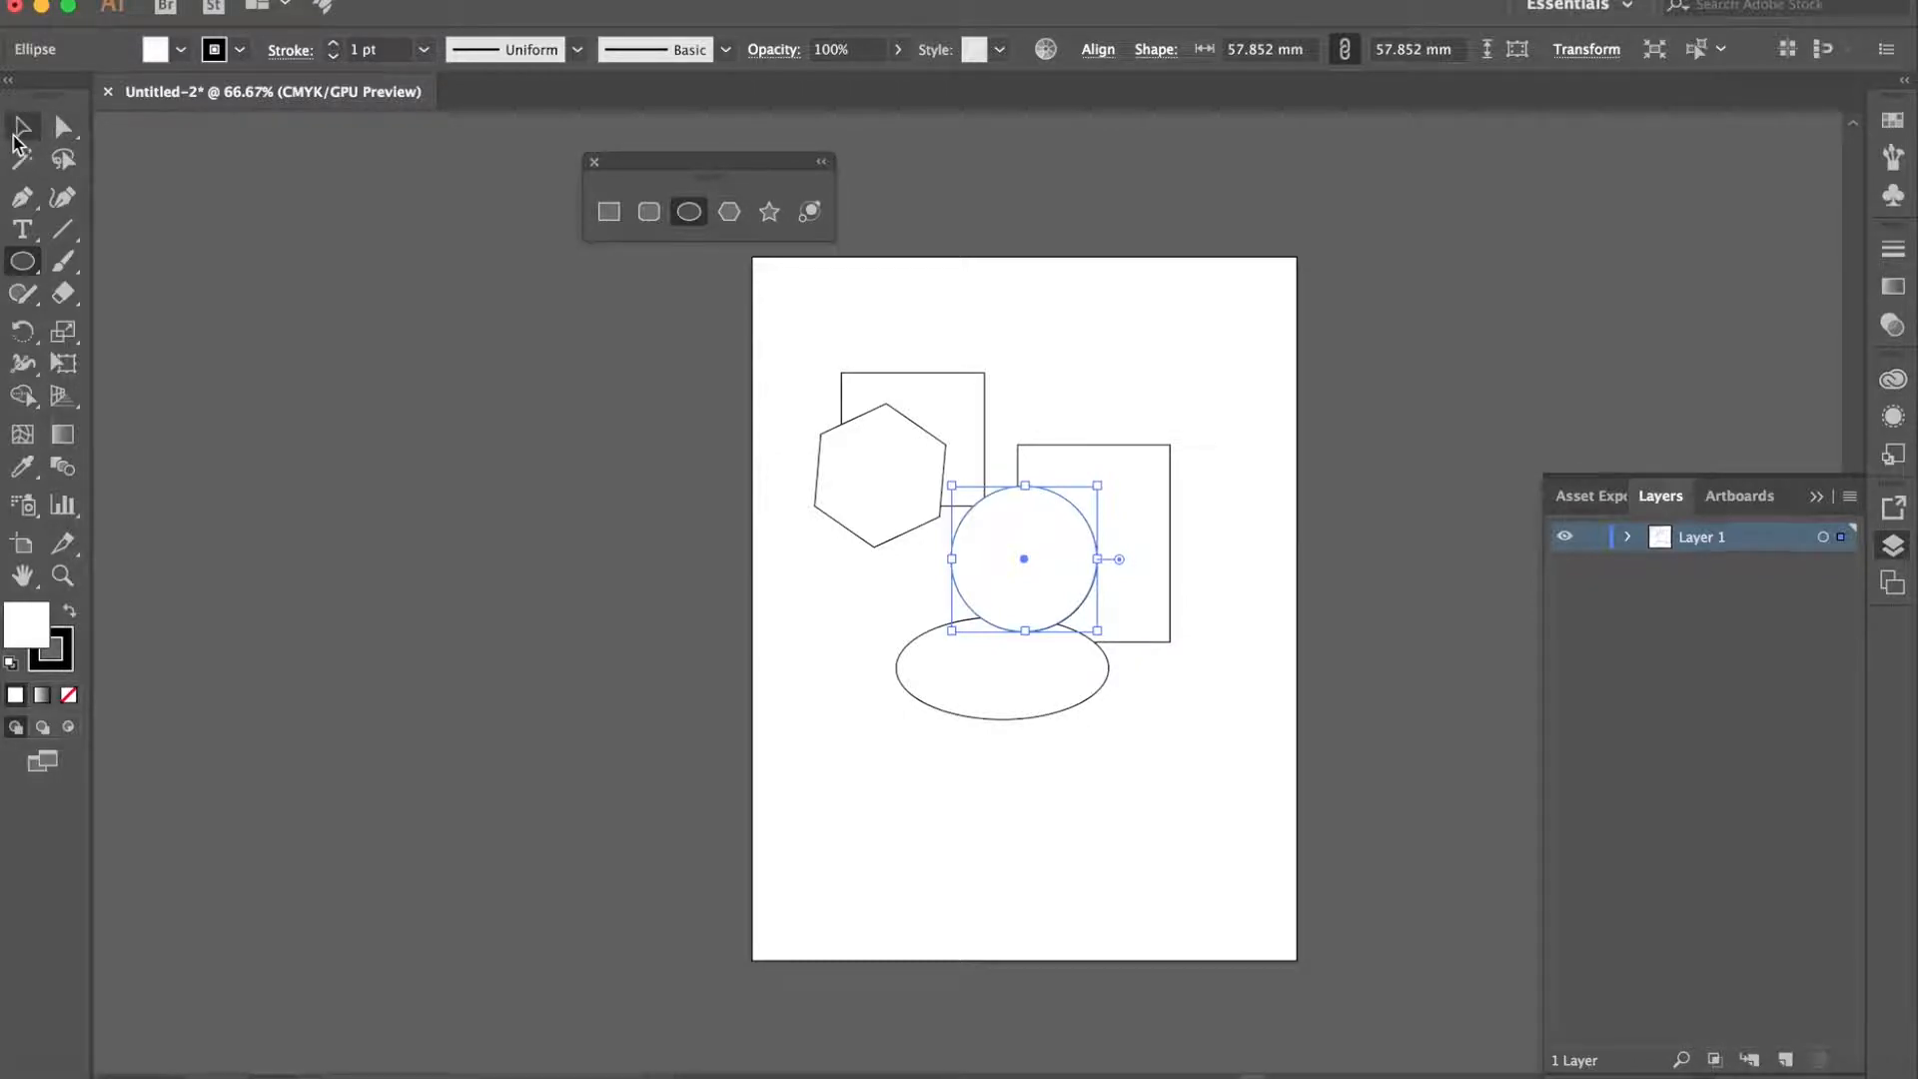
- Move the circle to just below the hexagon and shift the larger rectangle left so it tucks behind the hexagon
click(26, 134)
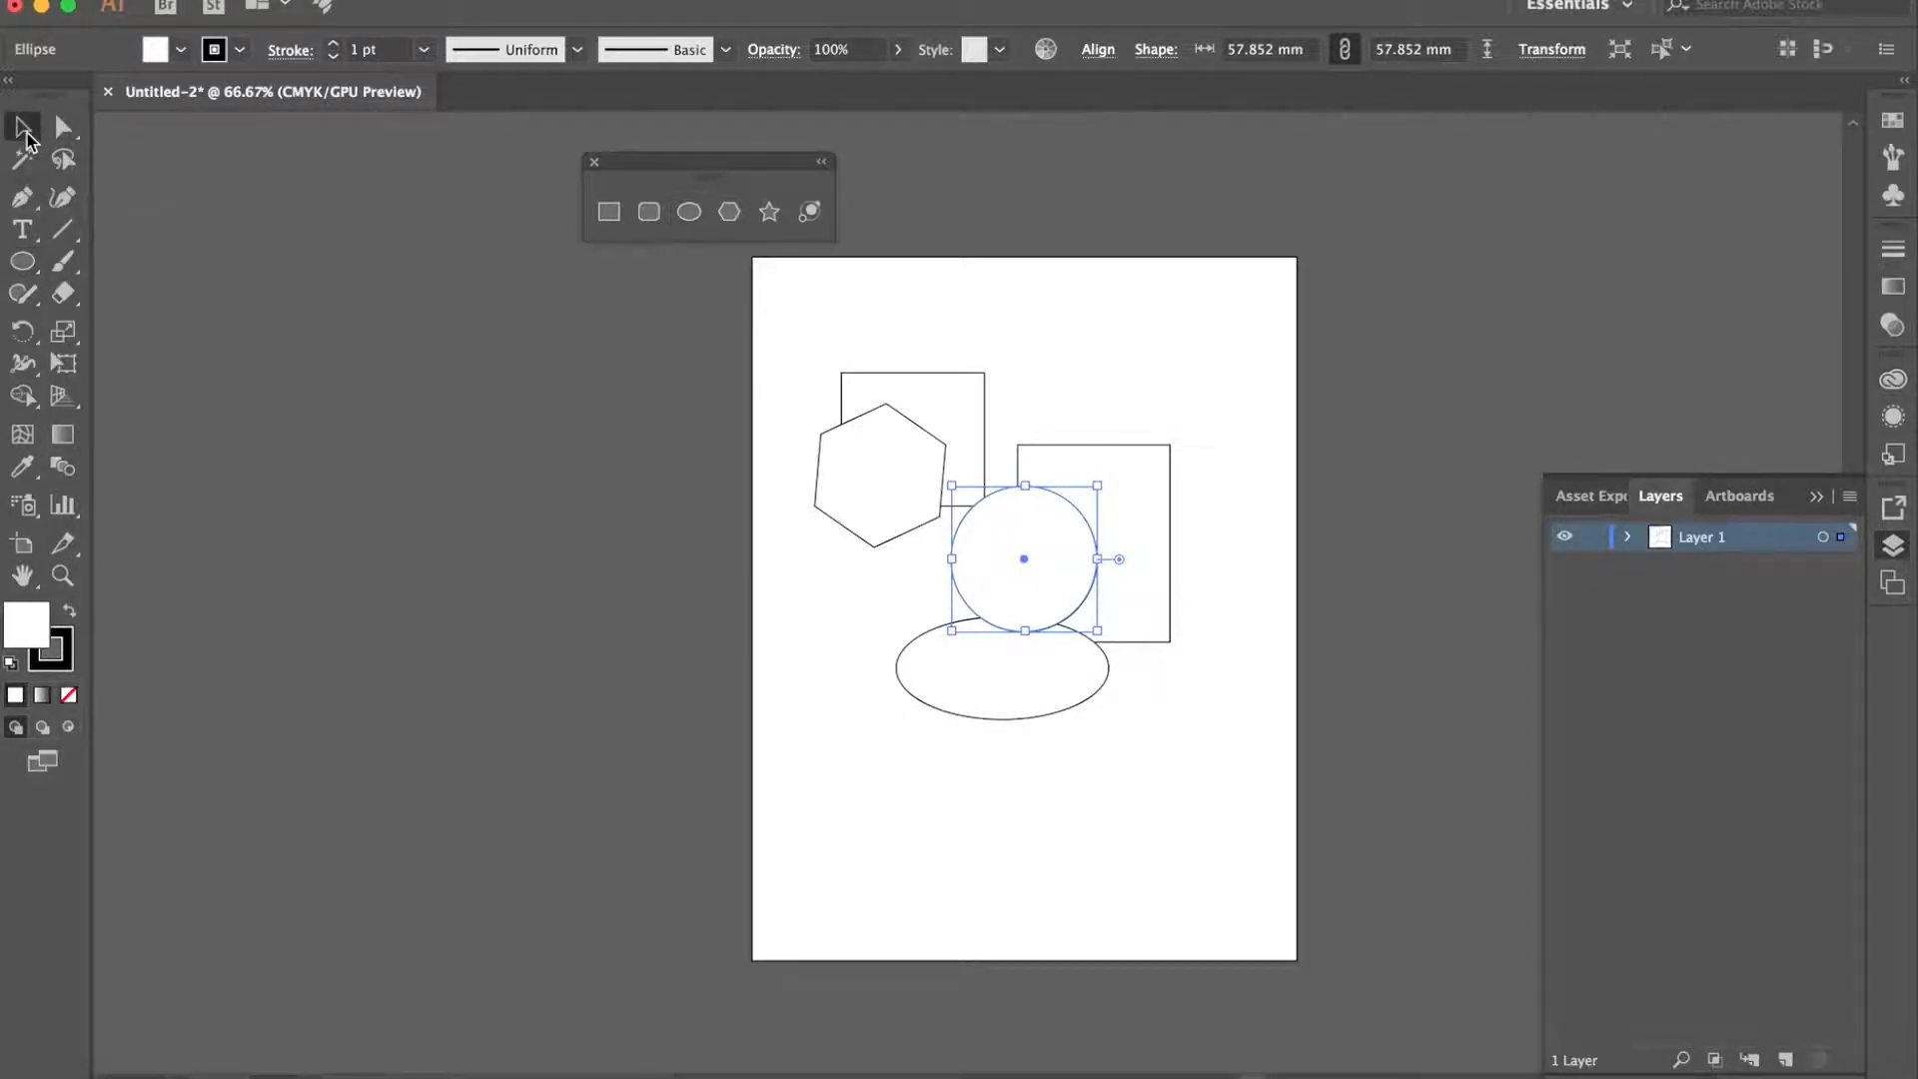
drag(1007, 519, 904, 559)
drag(1094, 537, 1011, 529)
click(1126, 409)
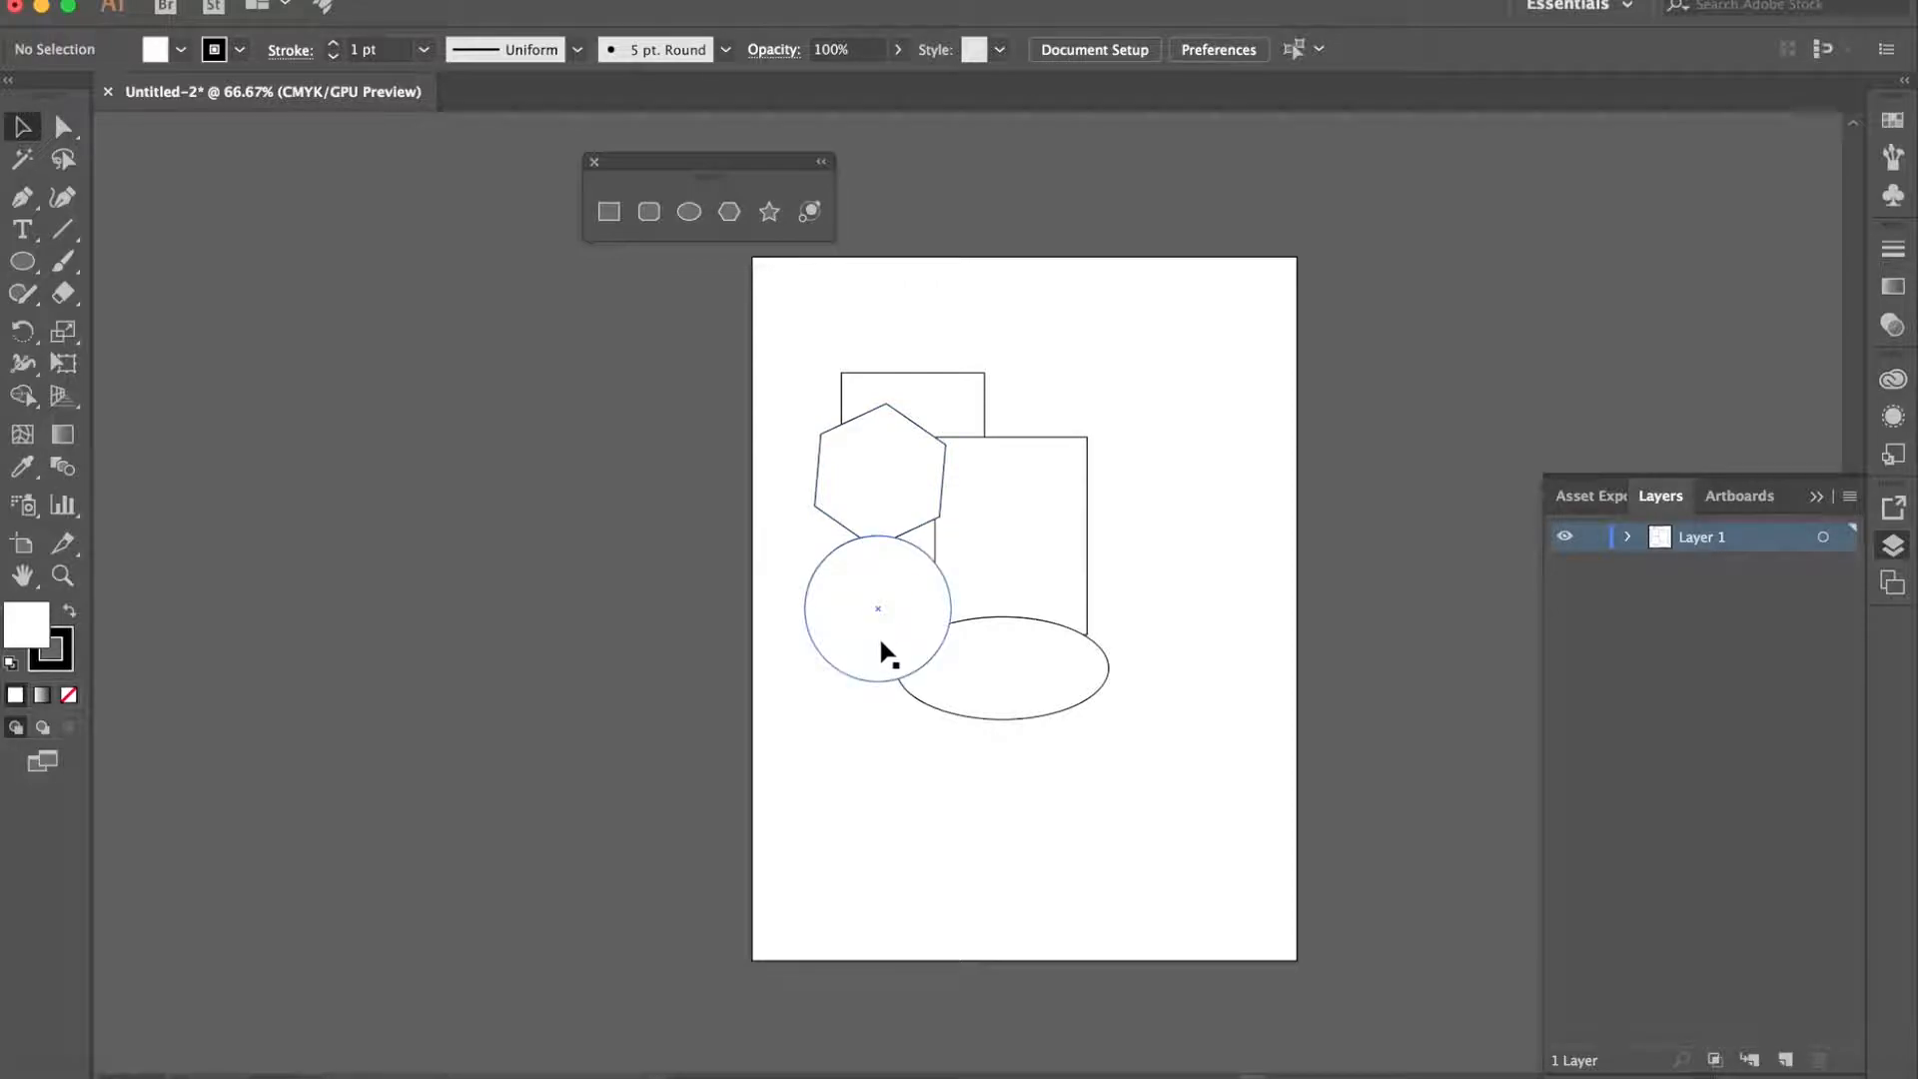
- Bring the larger rectangle to the front of the other shapes, leaving nothing selected
click(1020, 521)
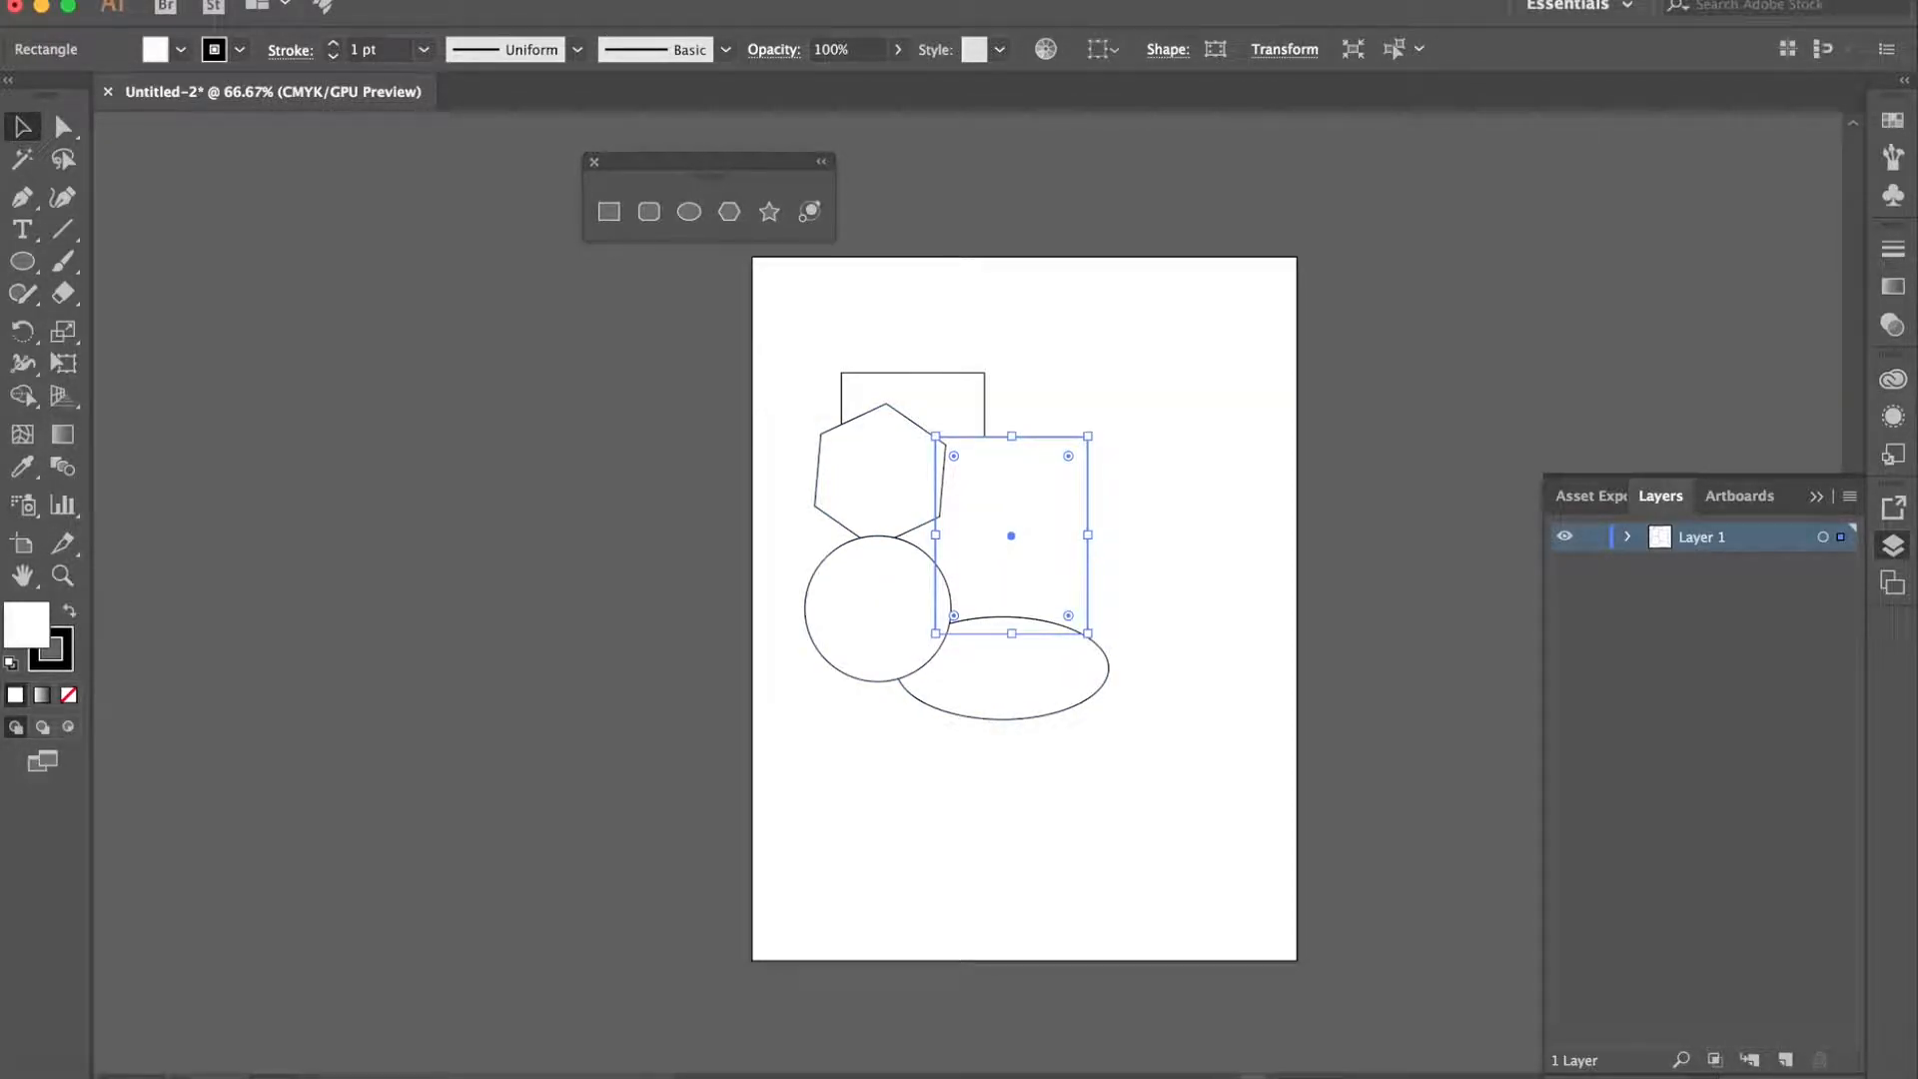
click(349, 0)
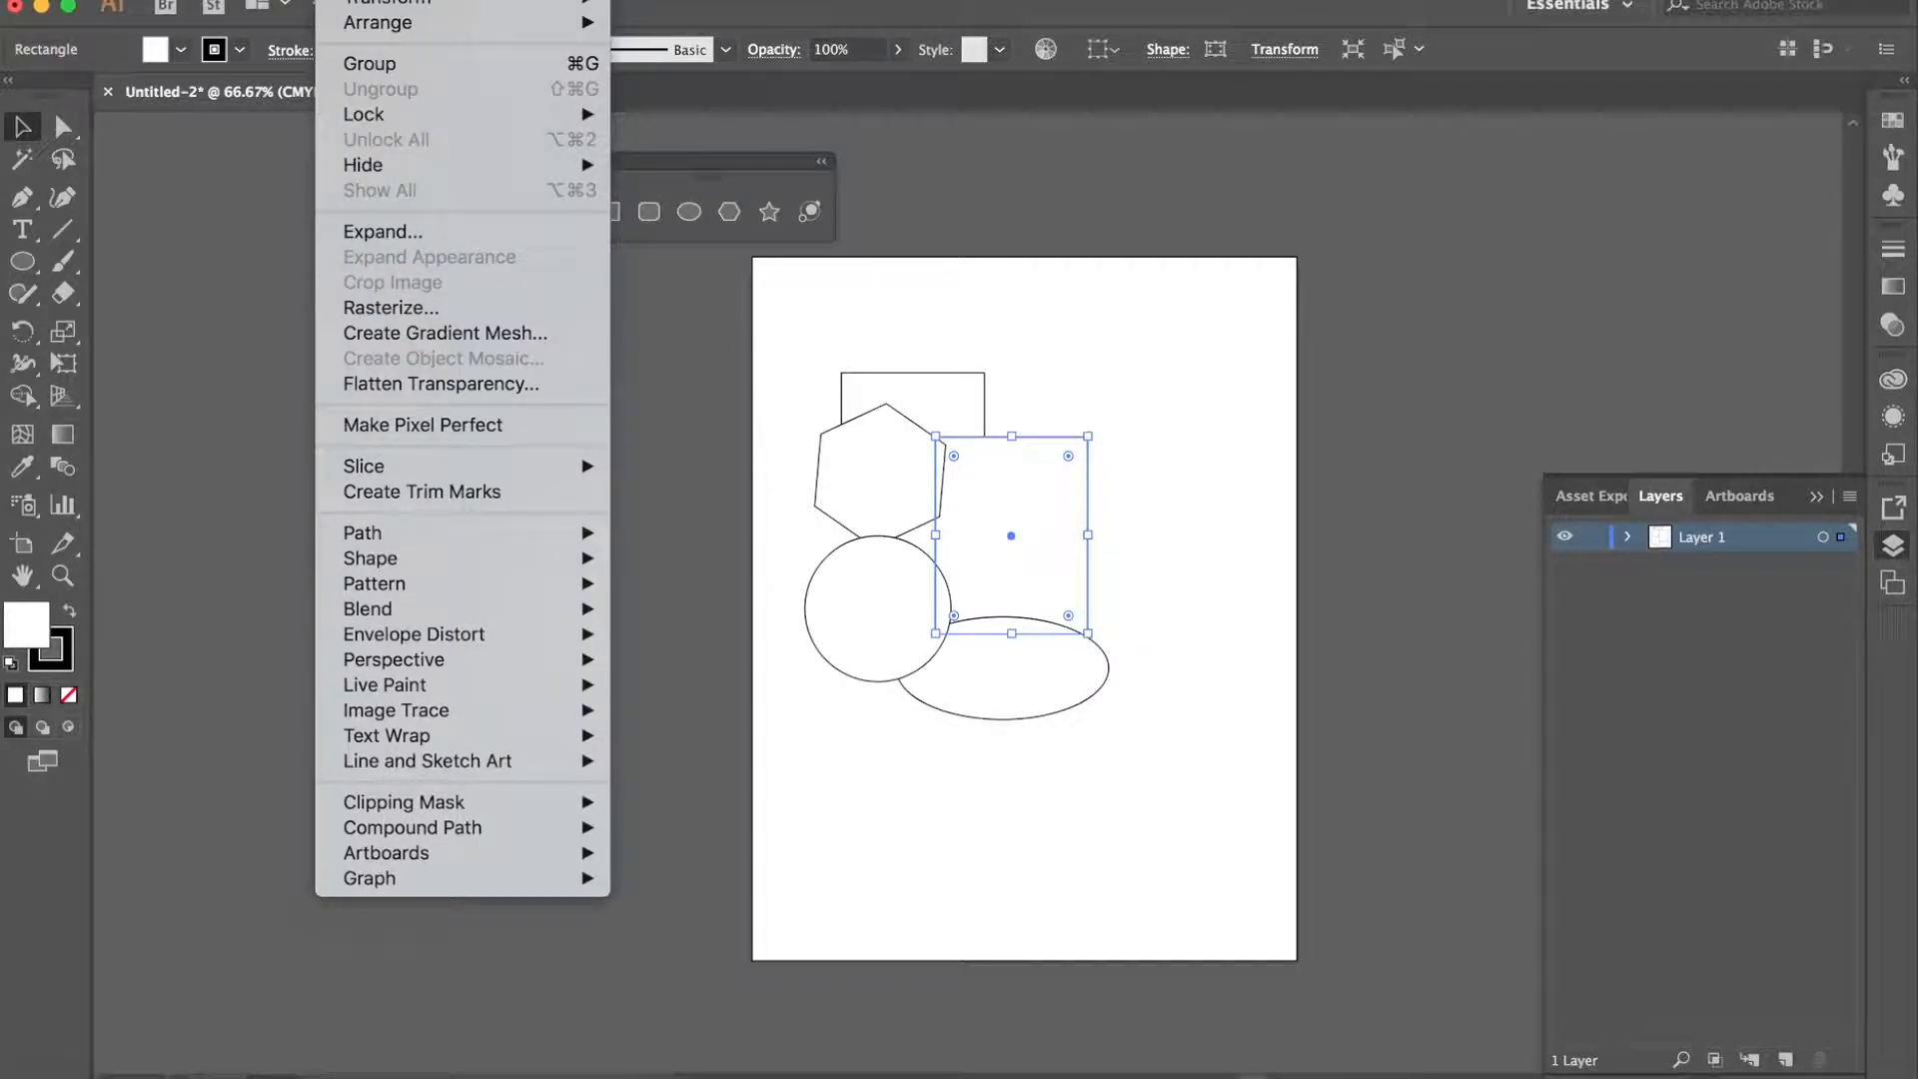
mouse_move(375, 37)
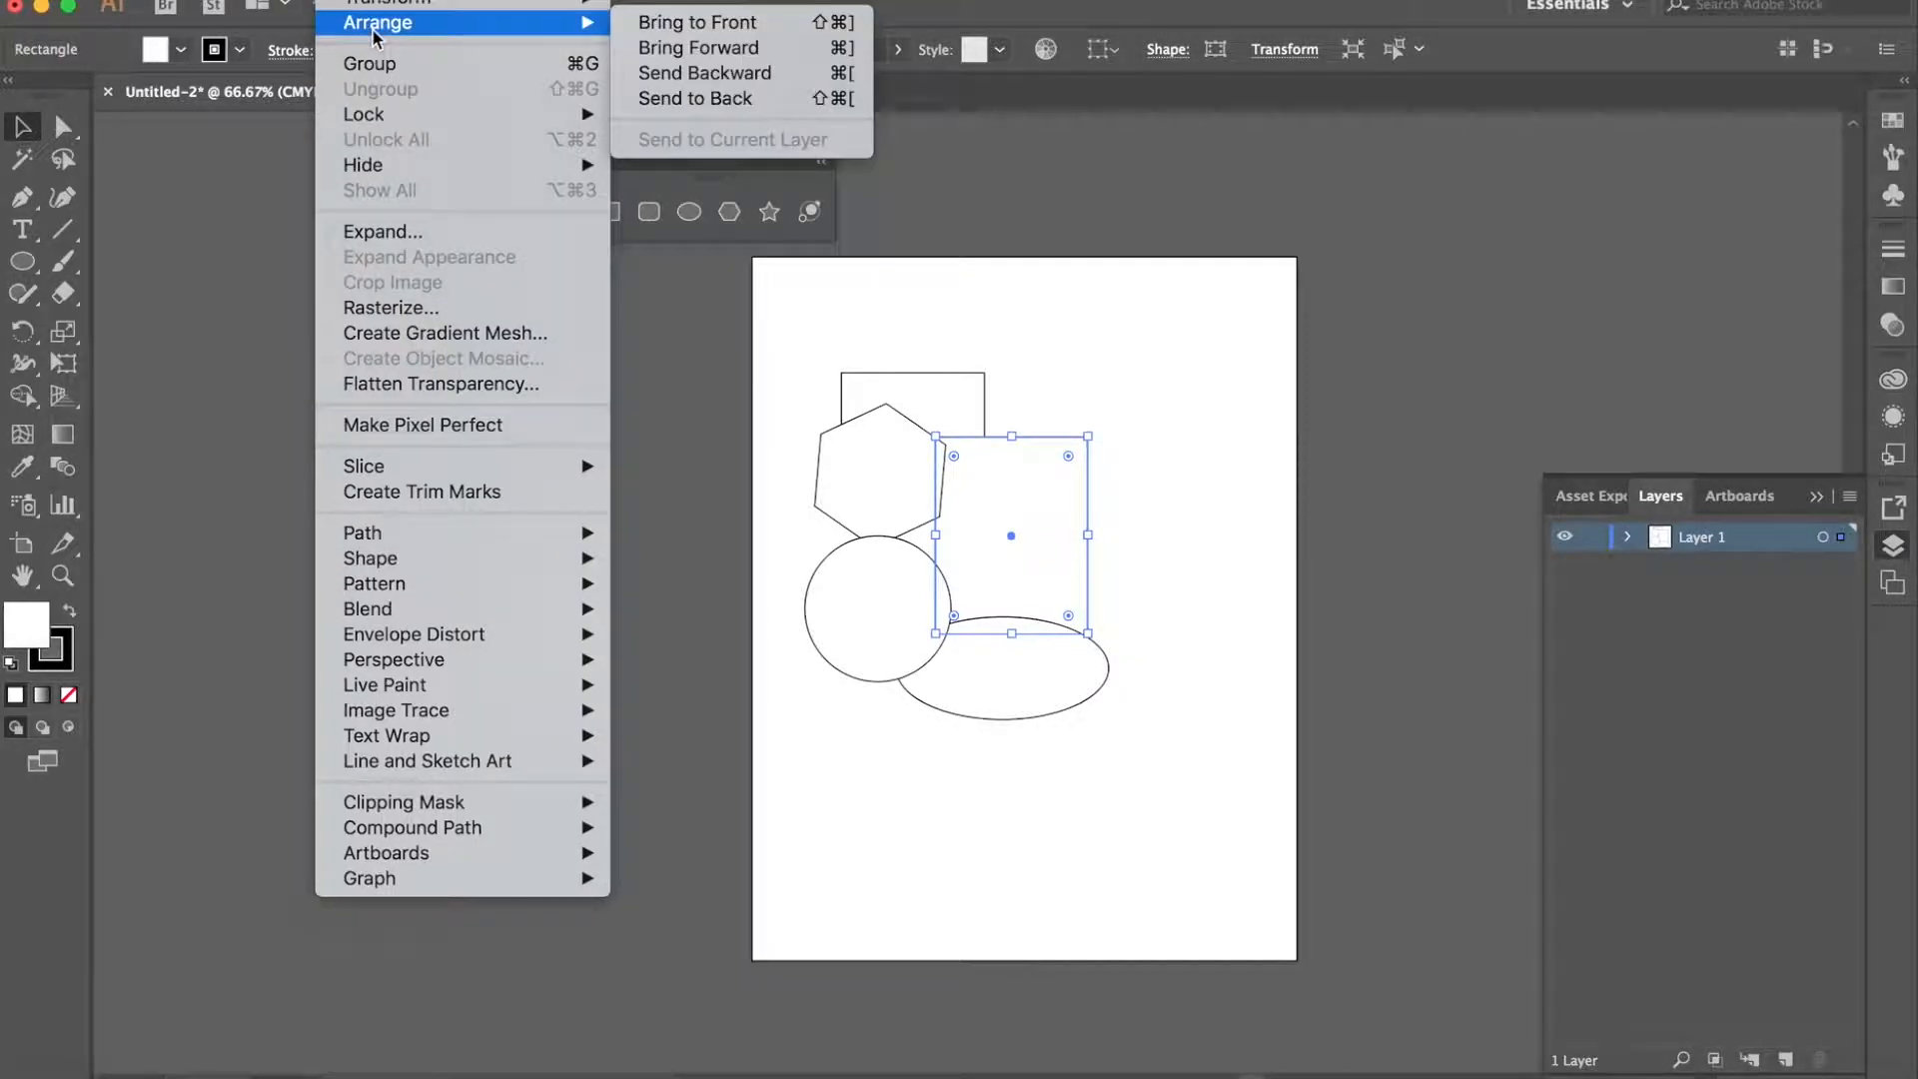
click(655, 30)
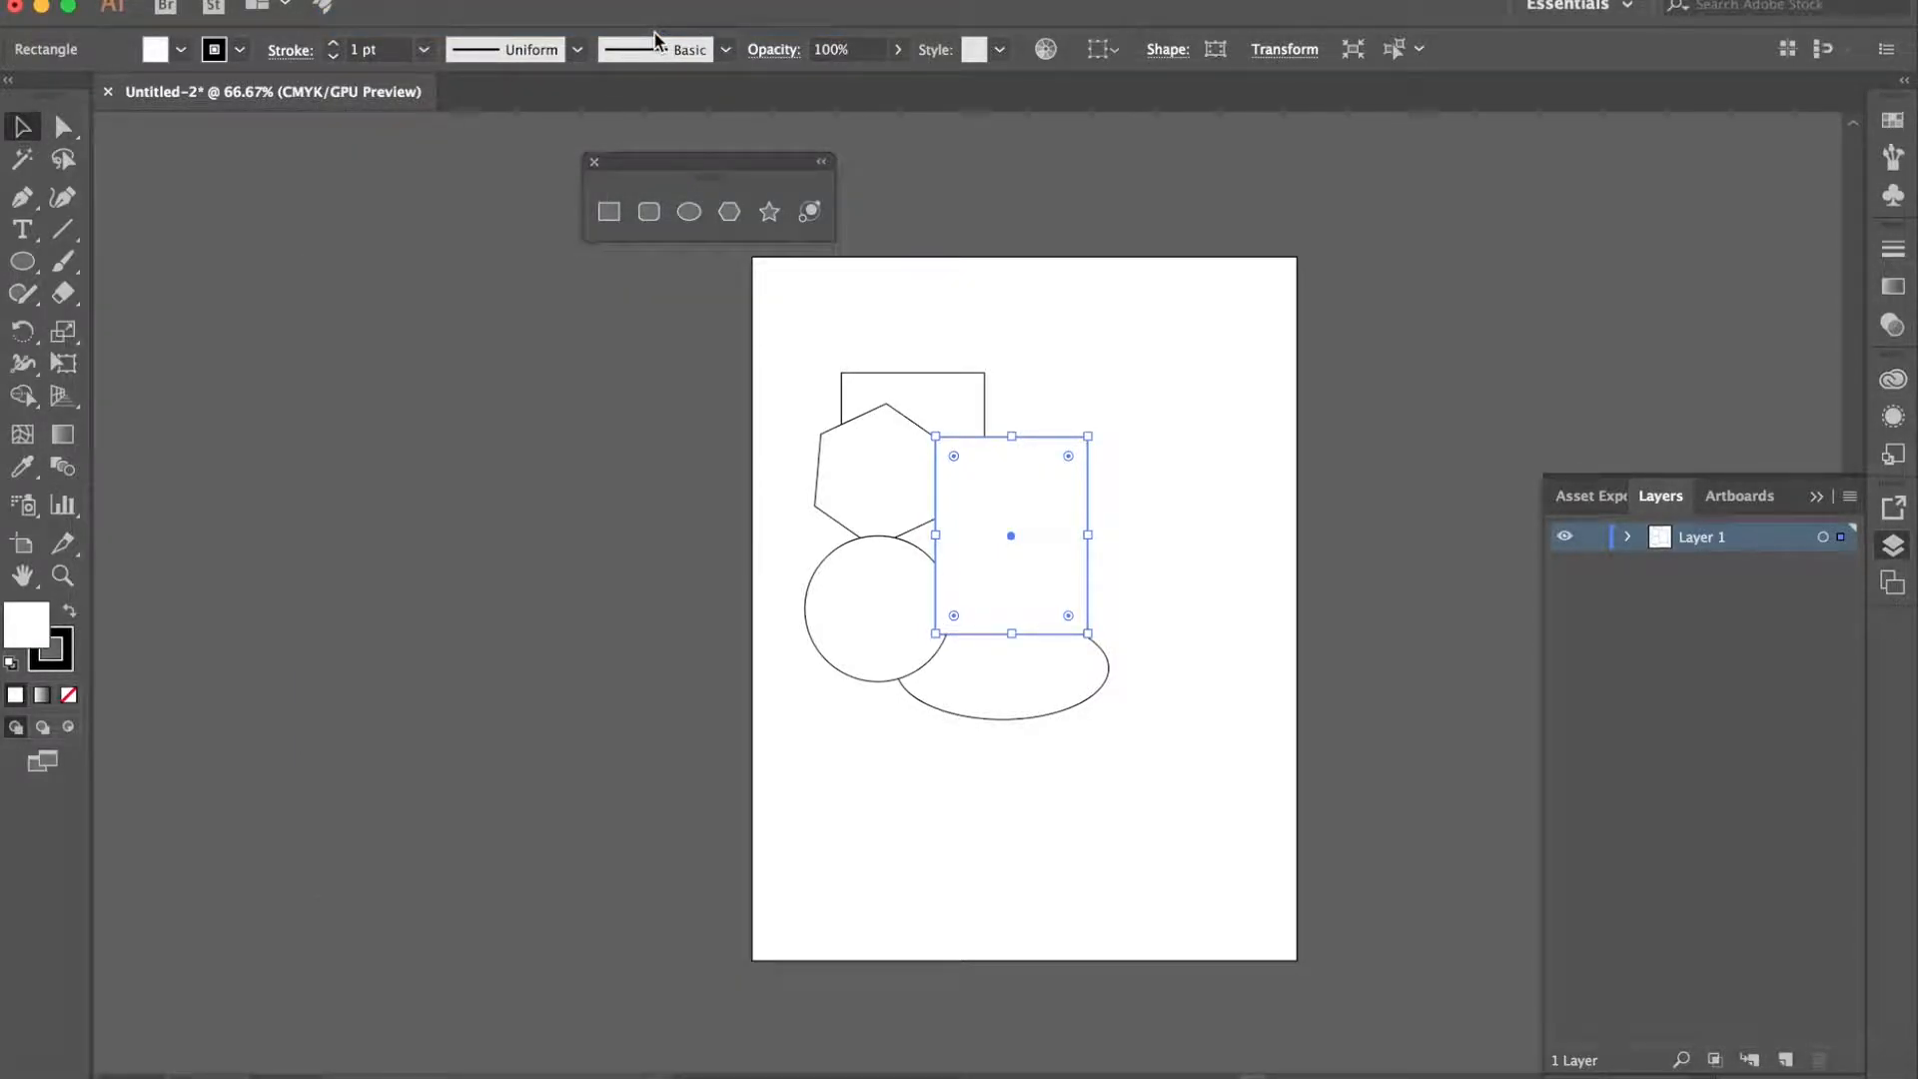
click(1256, 309)
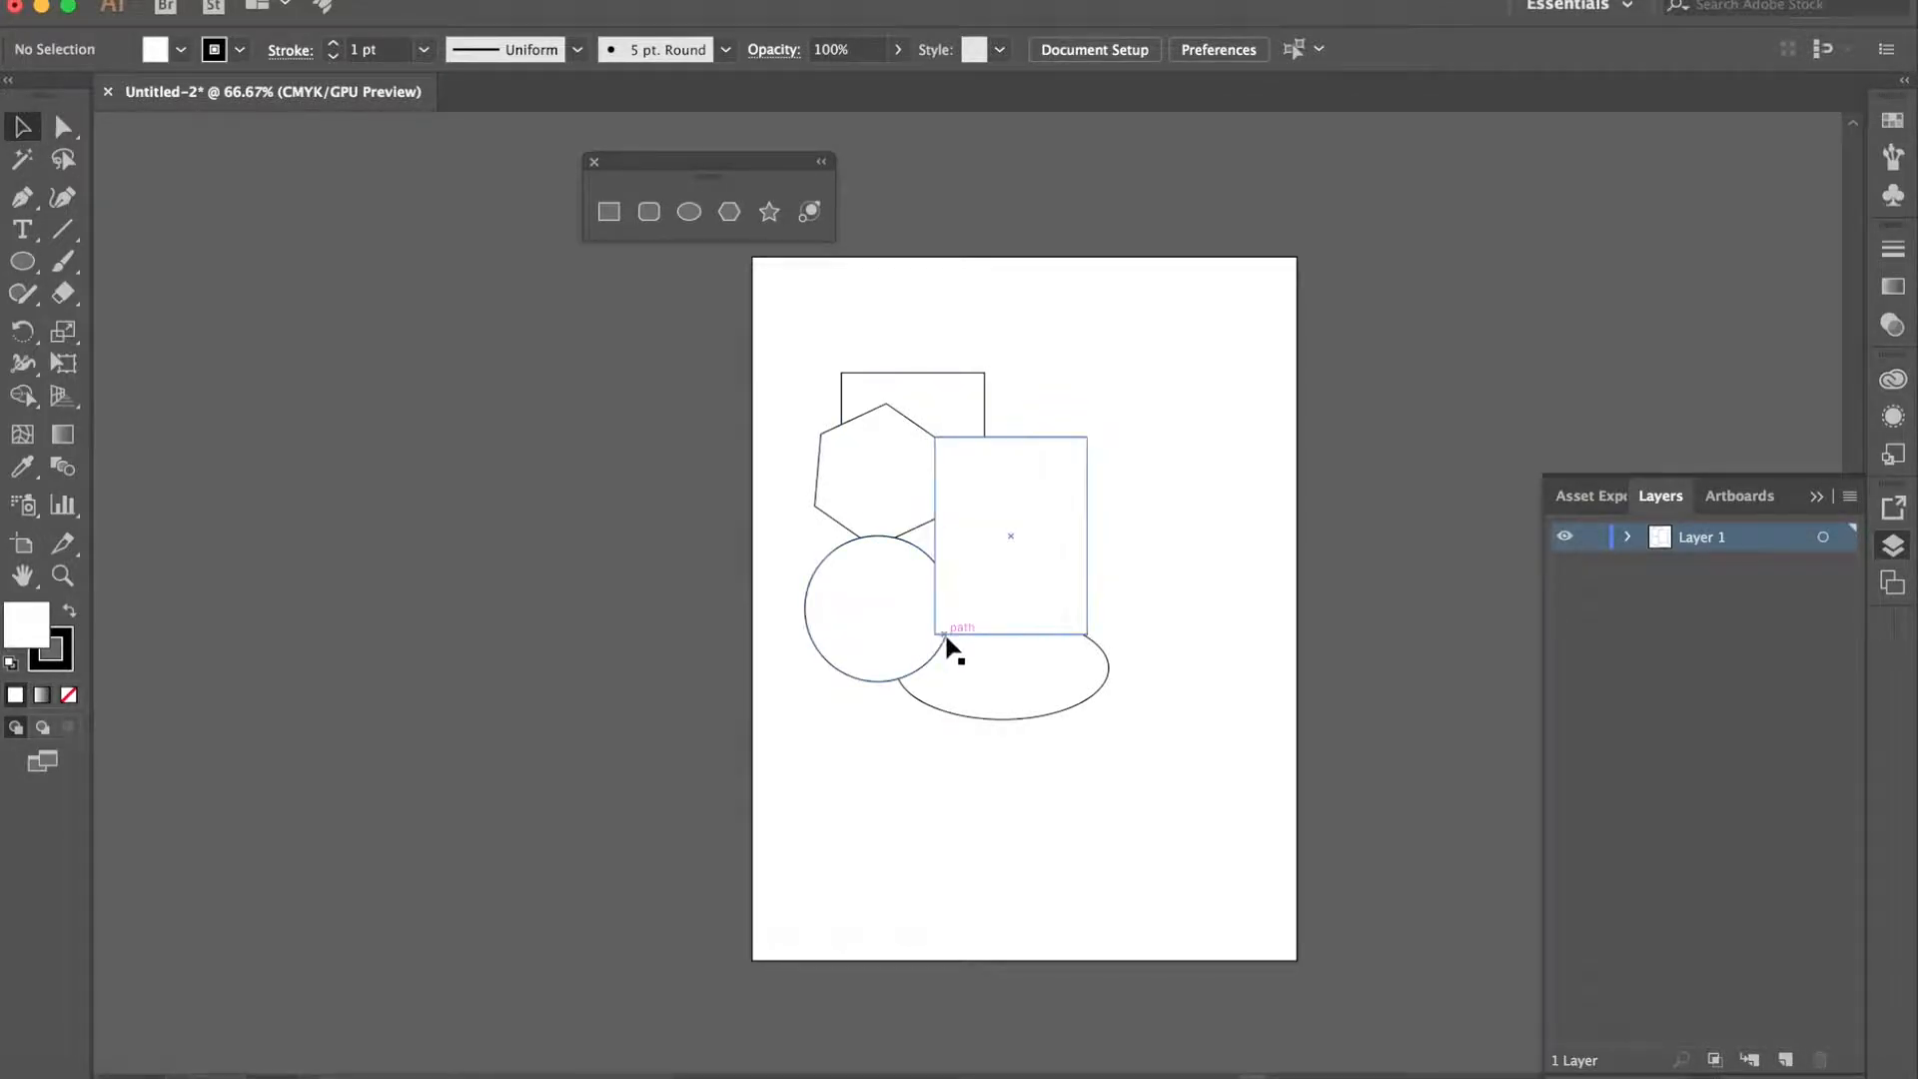
- Fill the larger rectangle with the light green swatch
click(1064, 489)
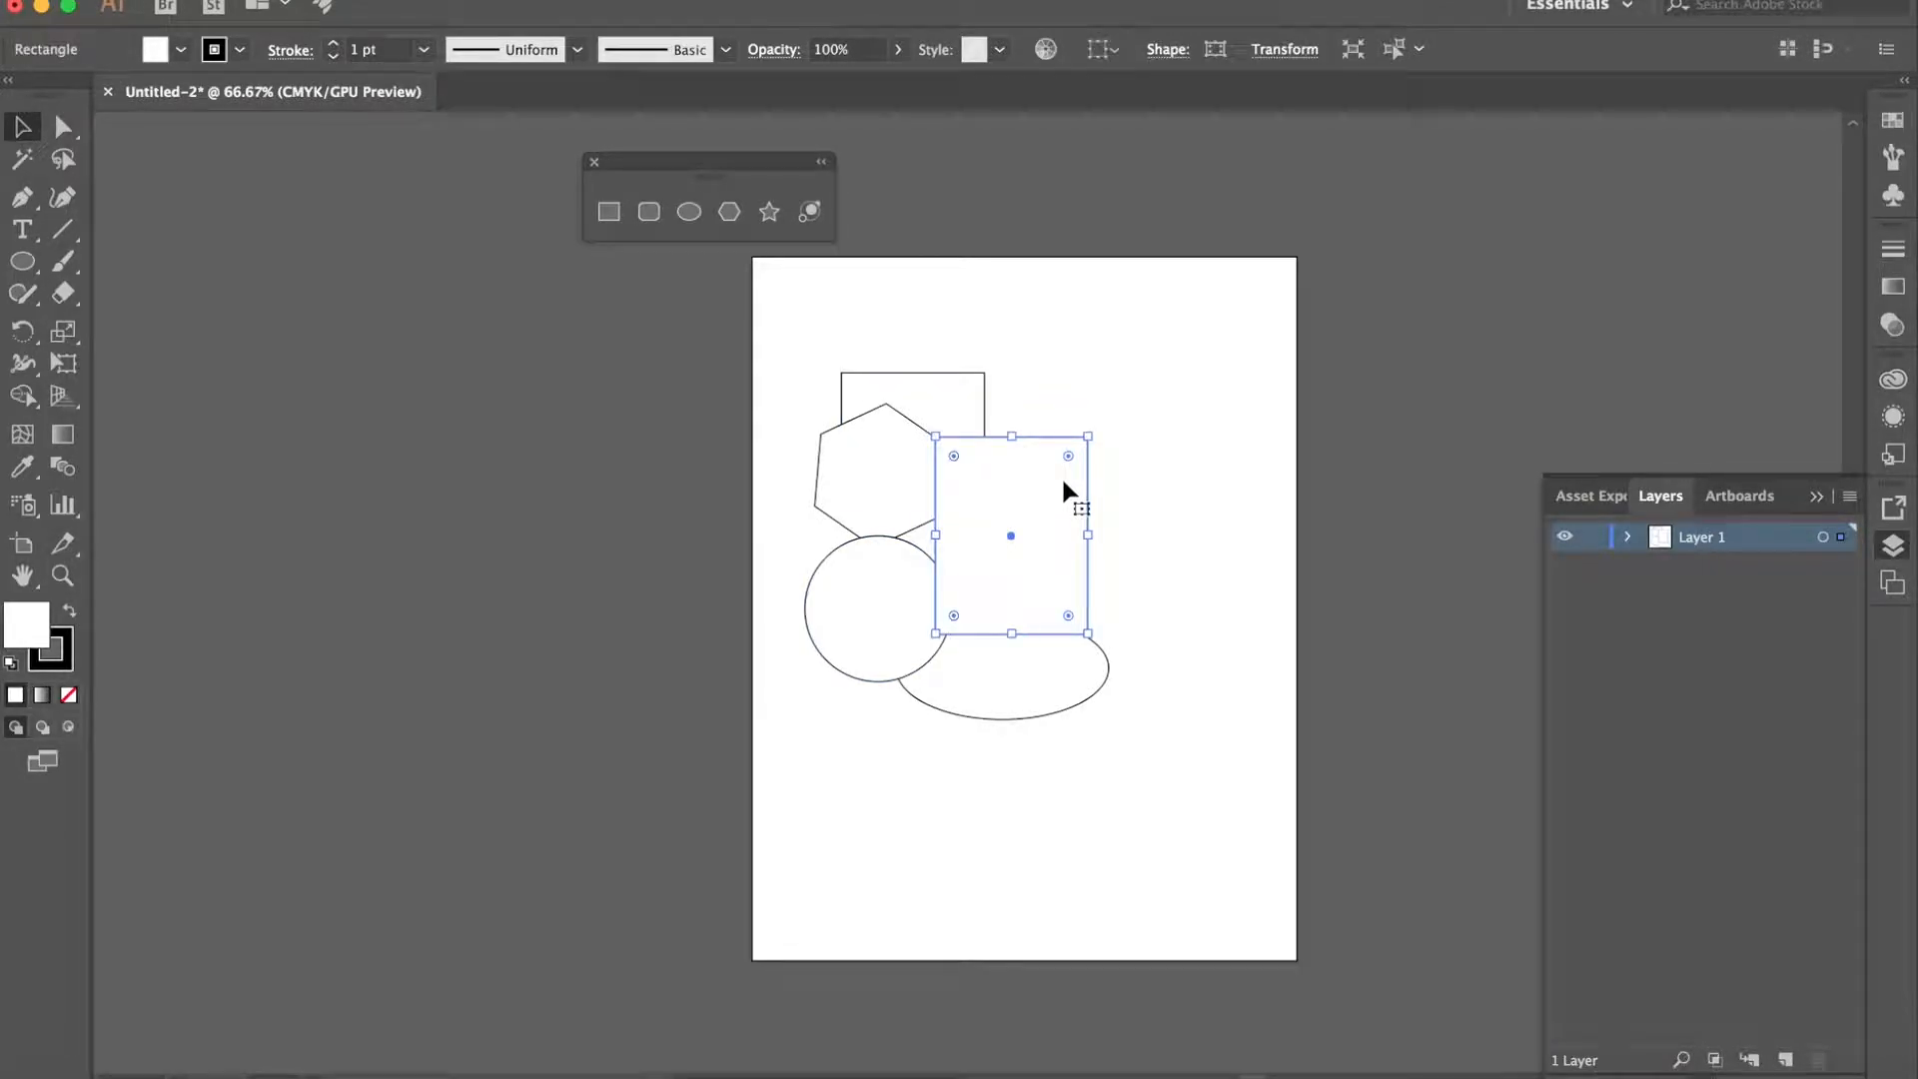
click(166, 56)
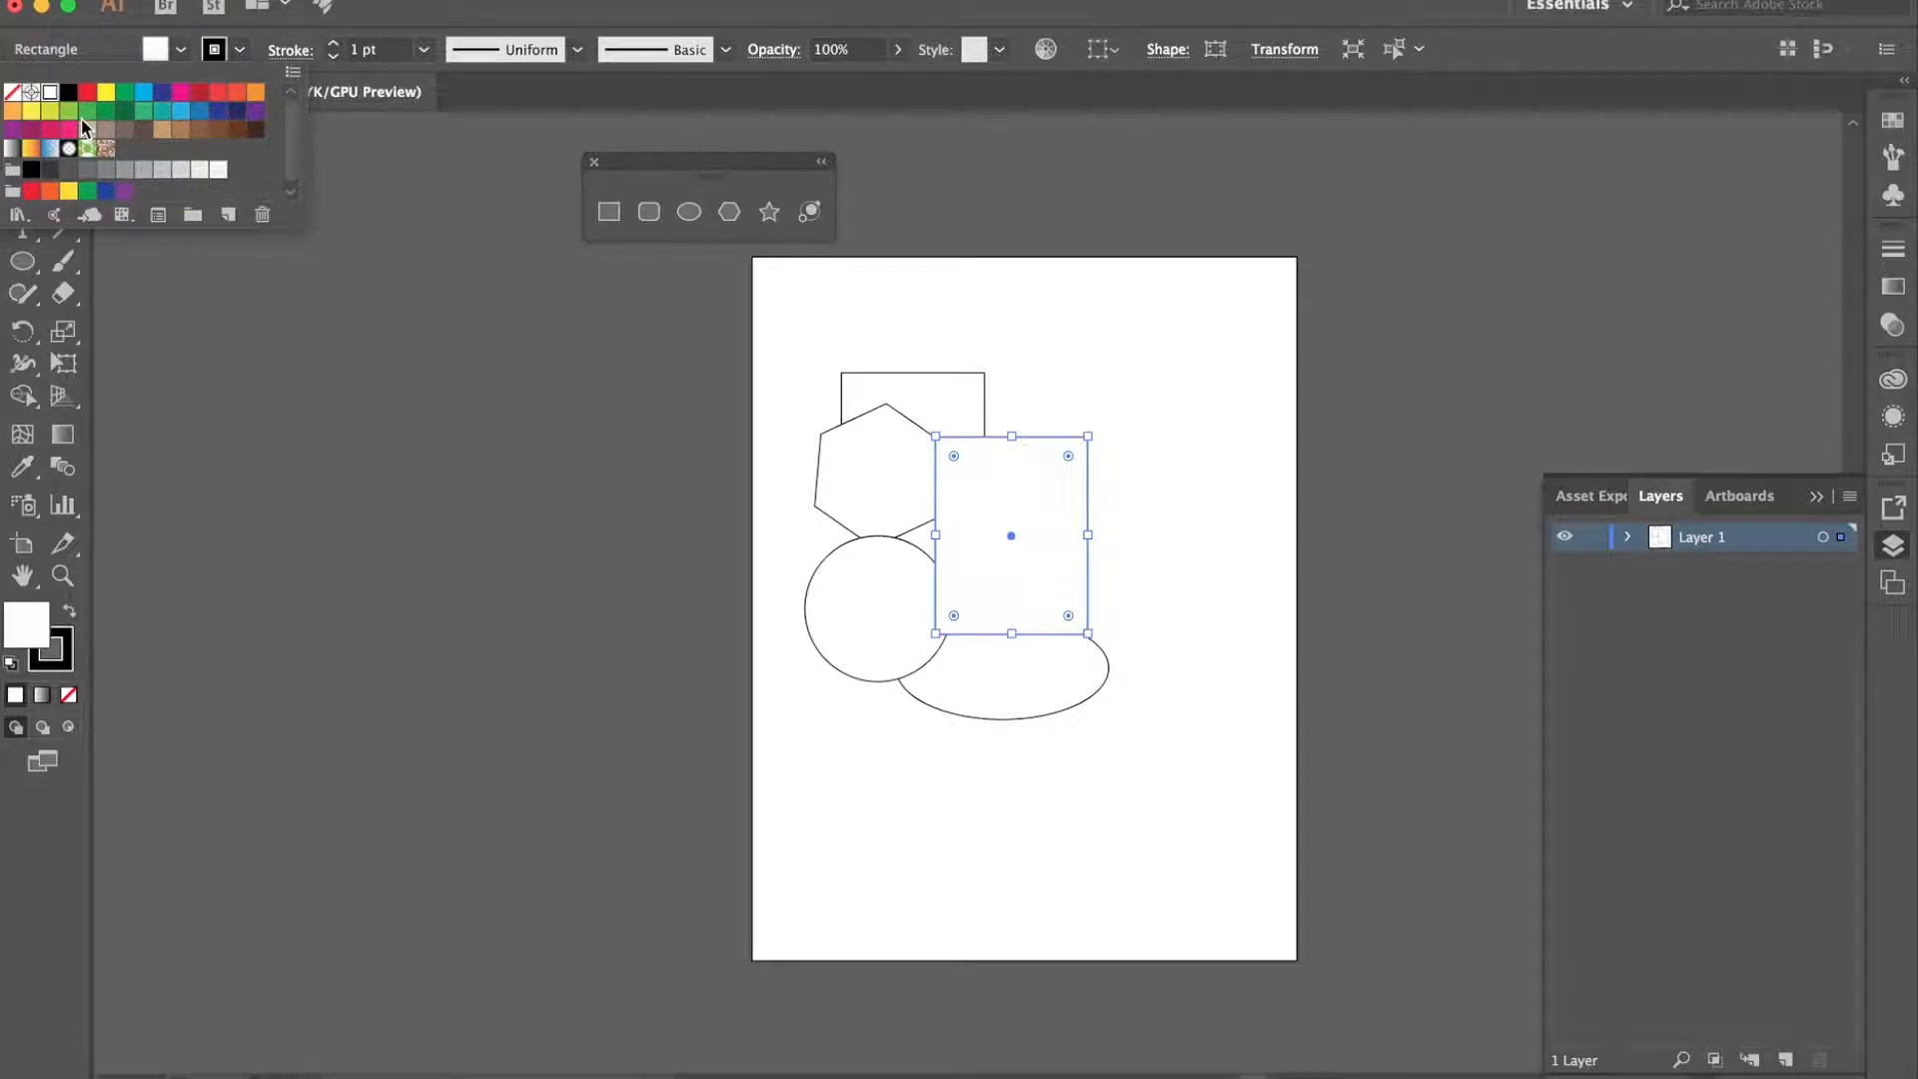
click(68, 111)
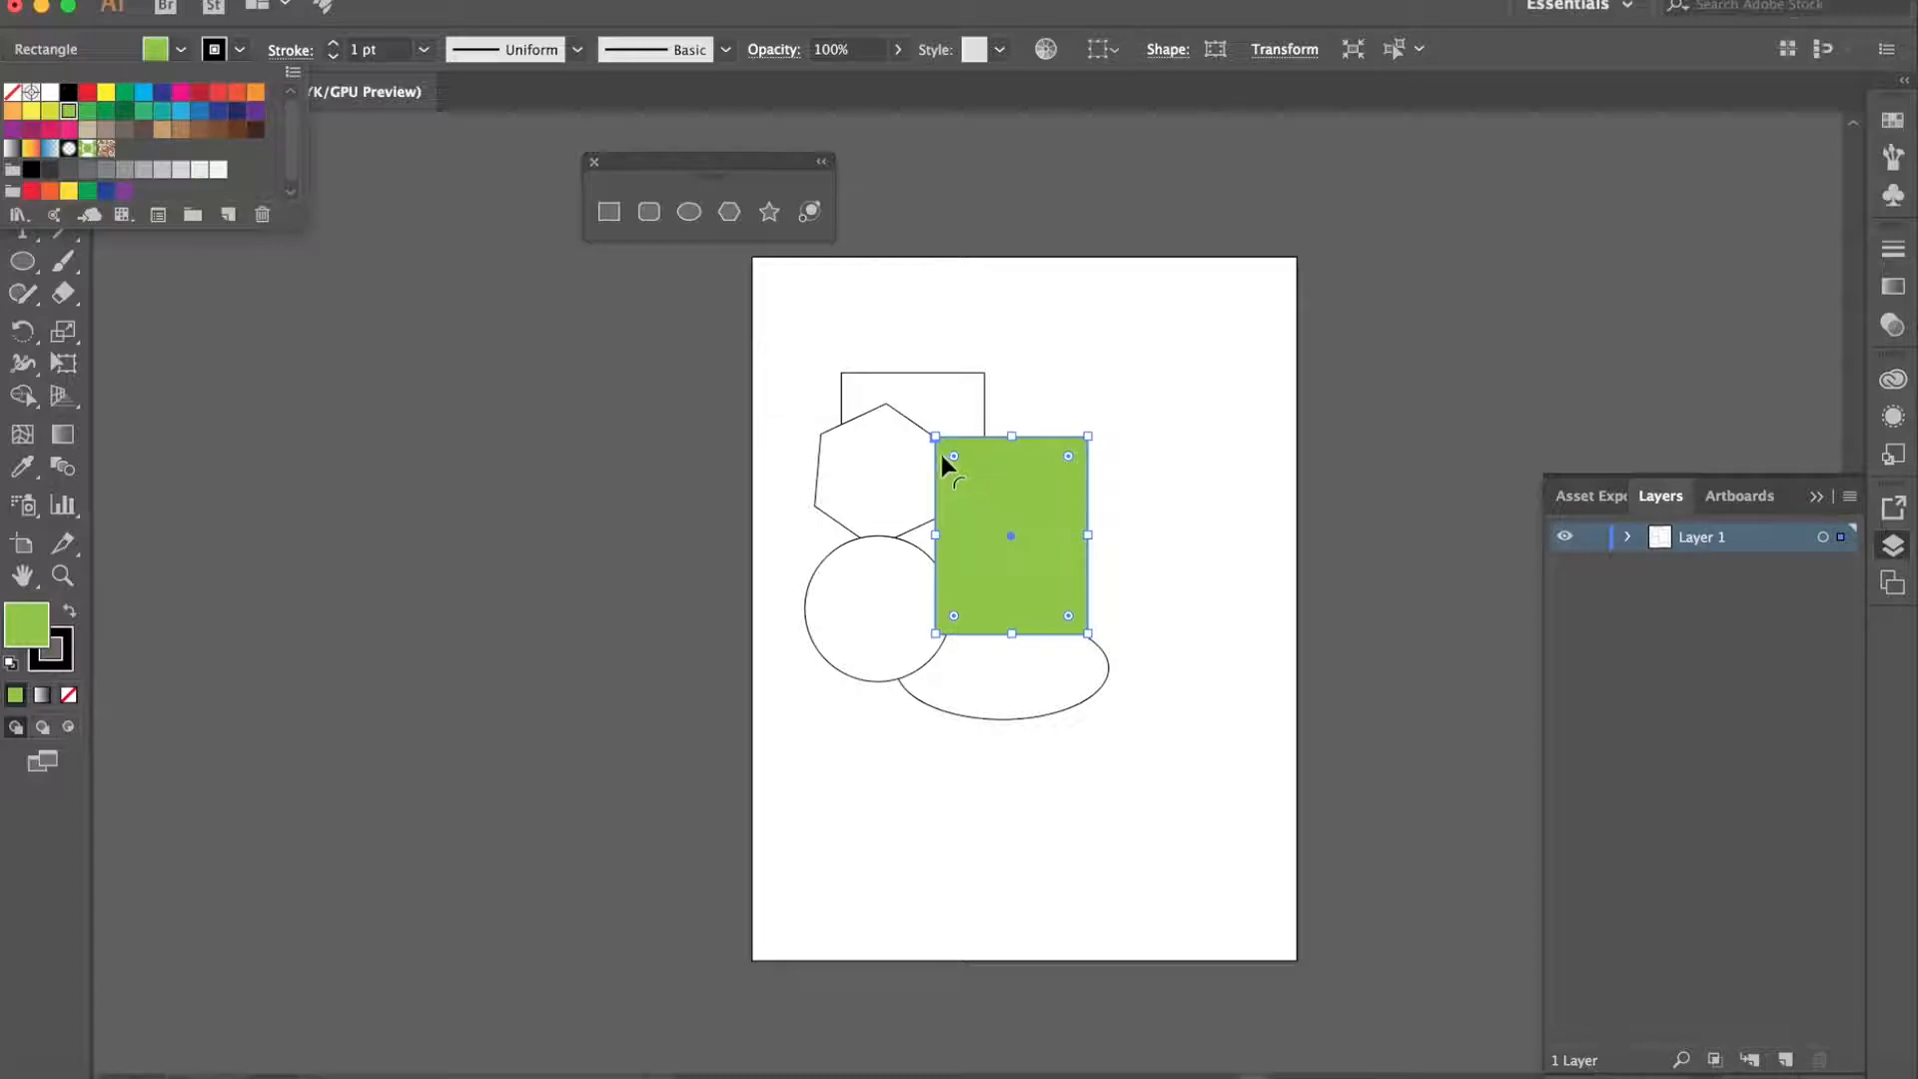
- Move the circle to the empty lower-left area of the artboard and colour its stroke blue
click(856, 602)
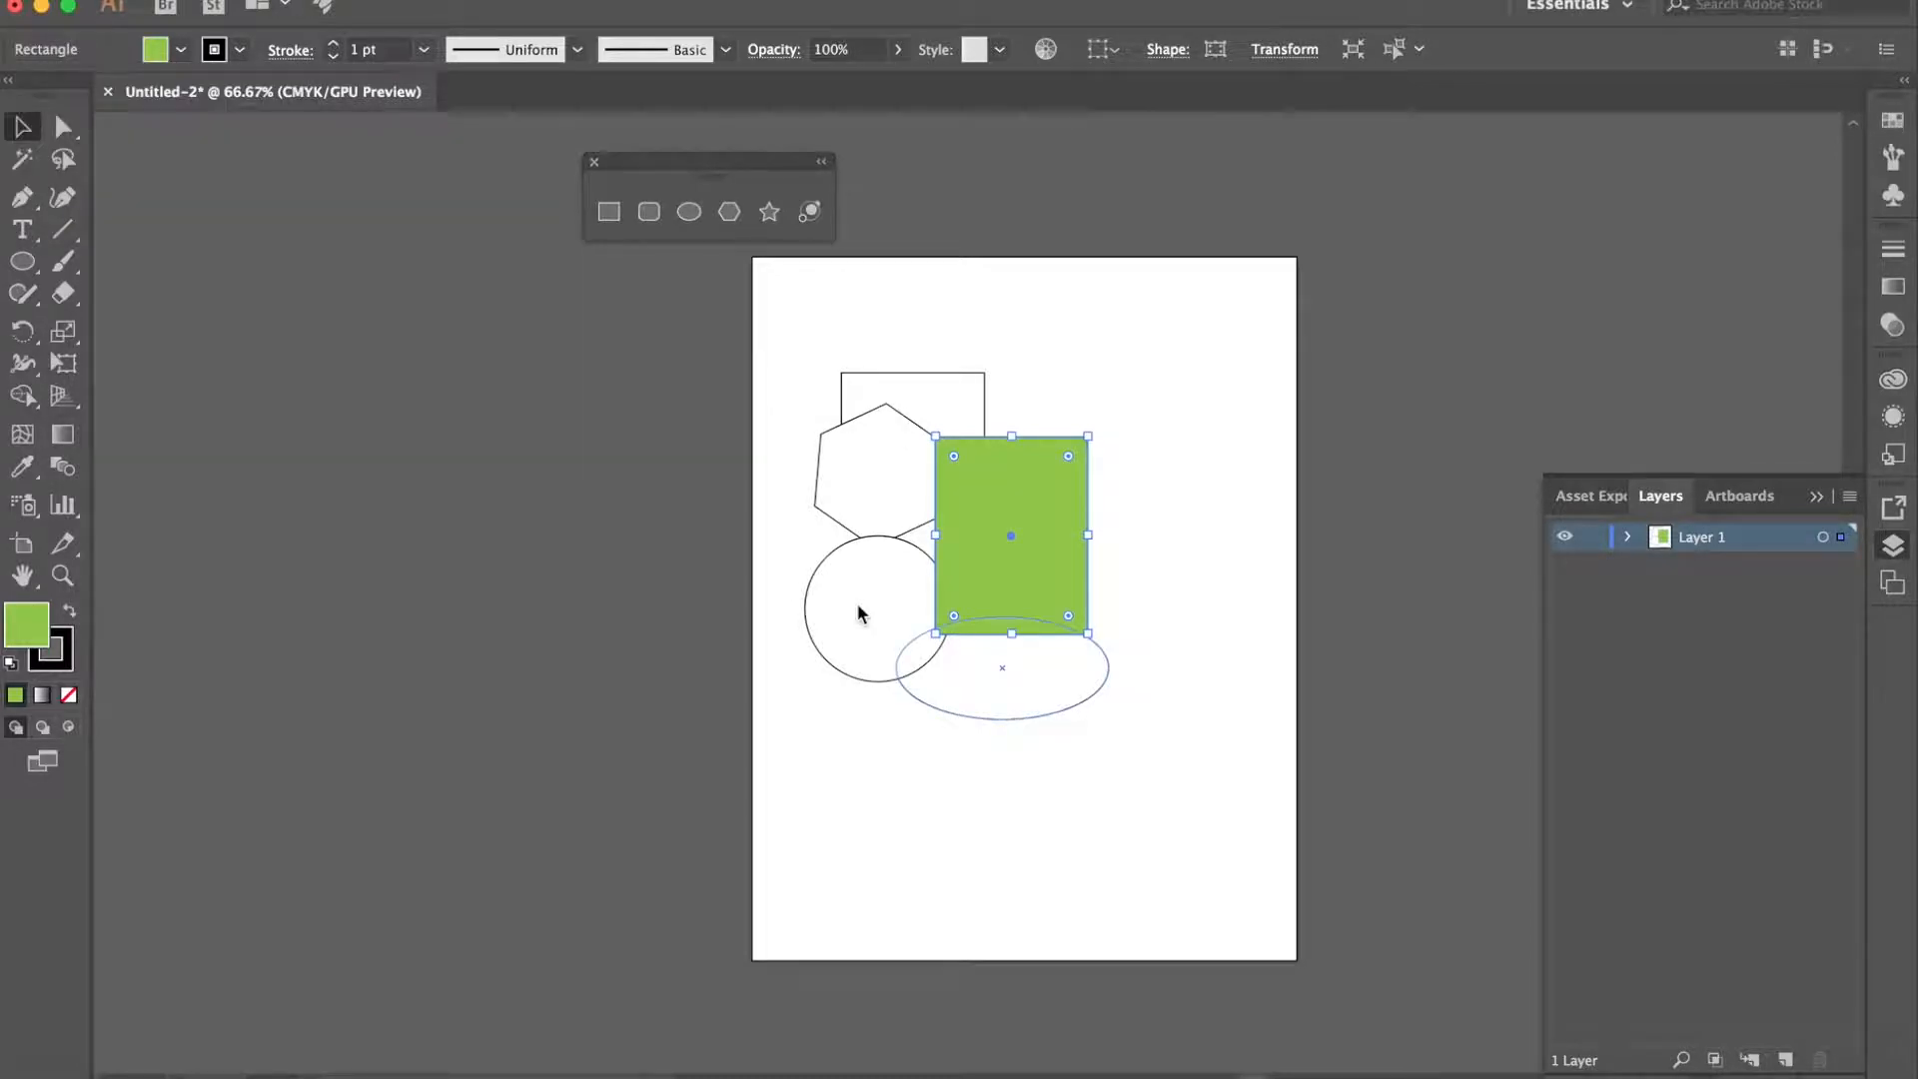
drag(855, 599, 818, 759)
click(240, 49)
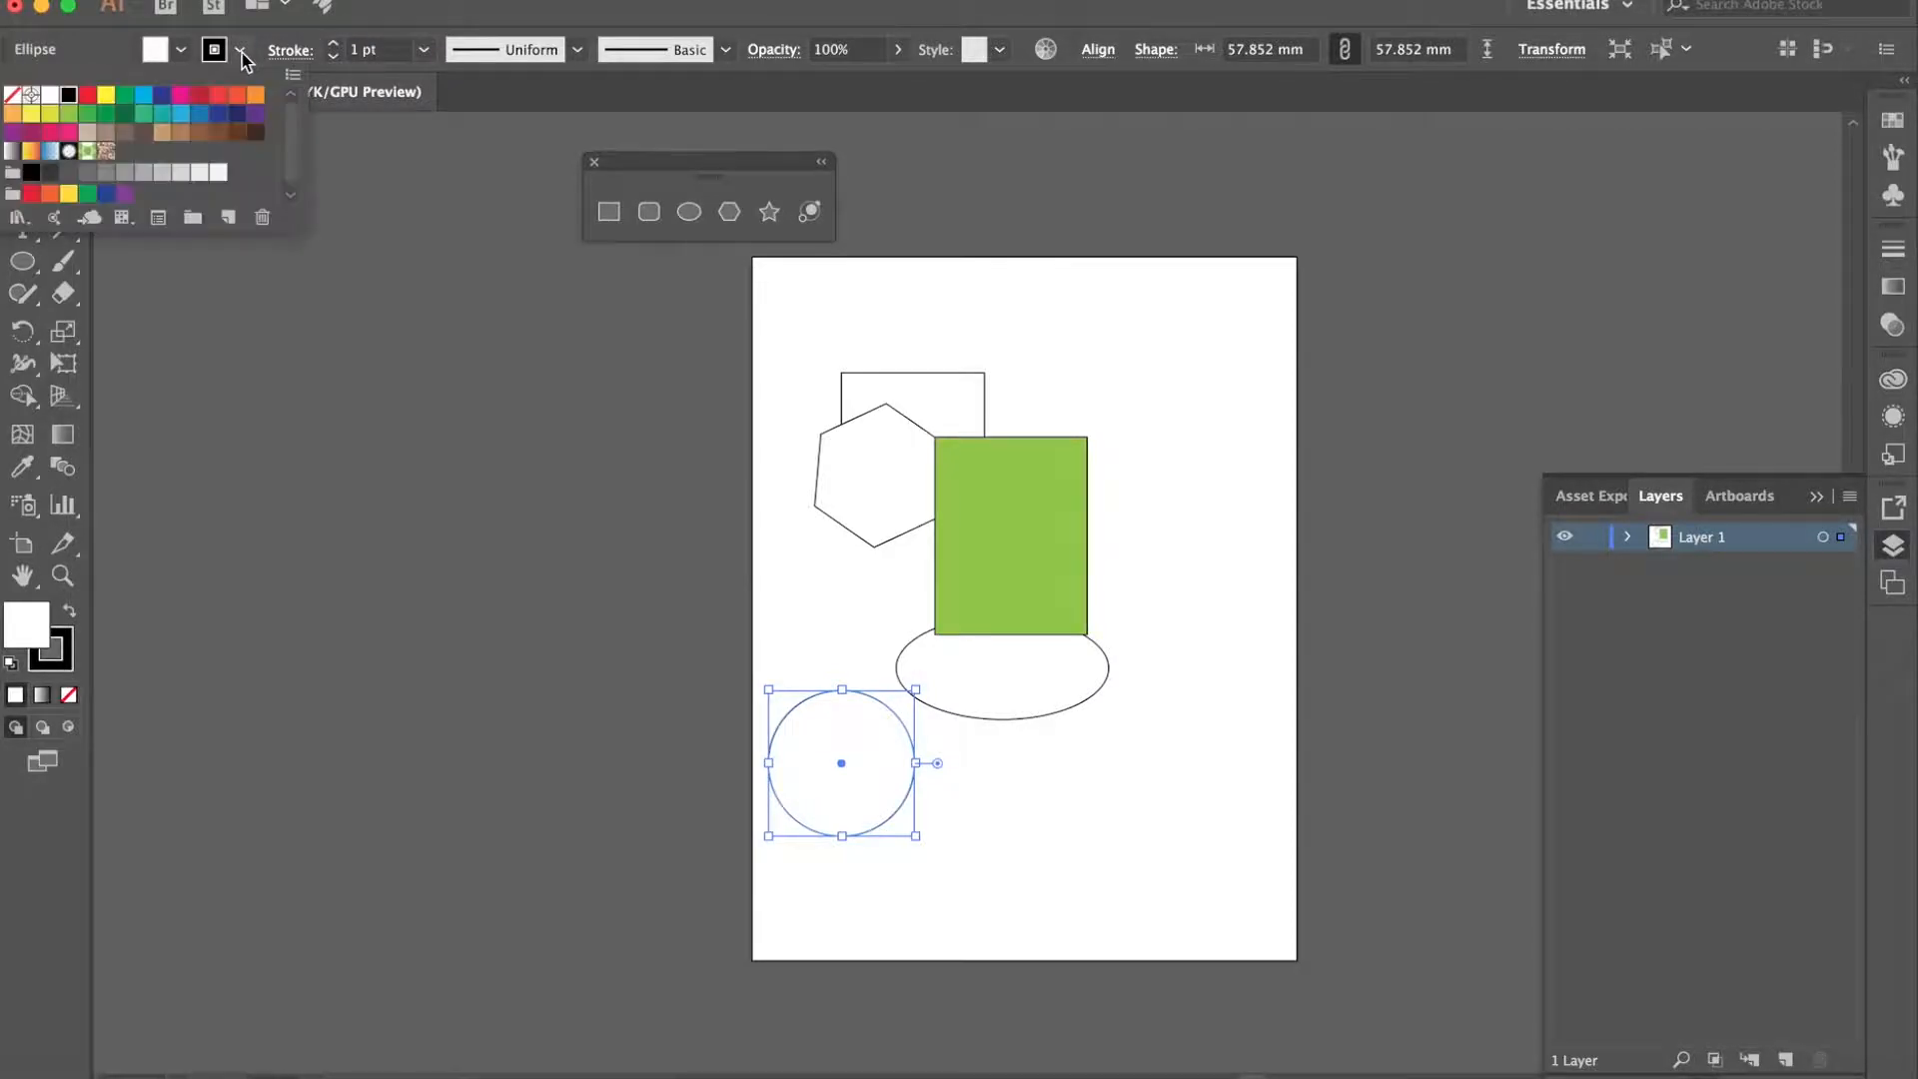
click(197, 118)
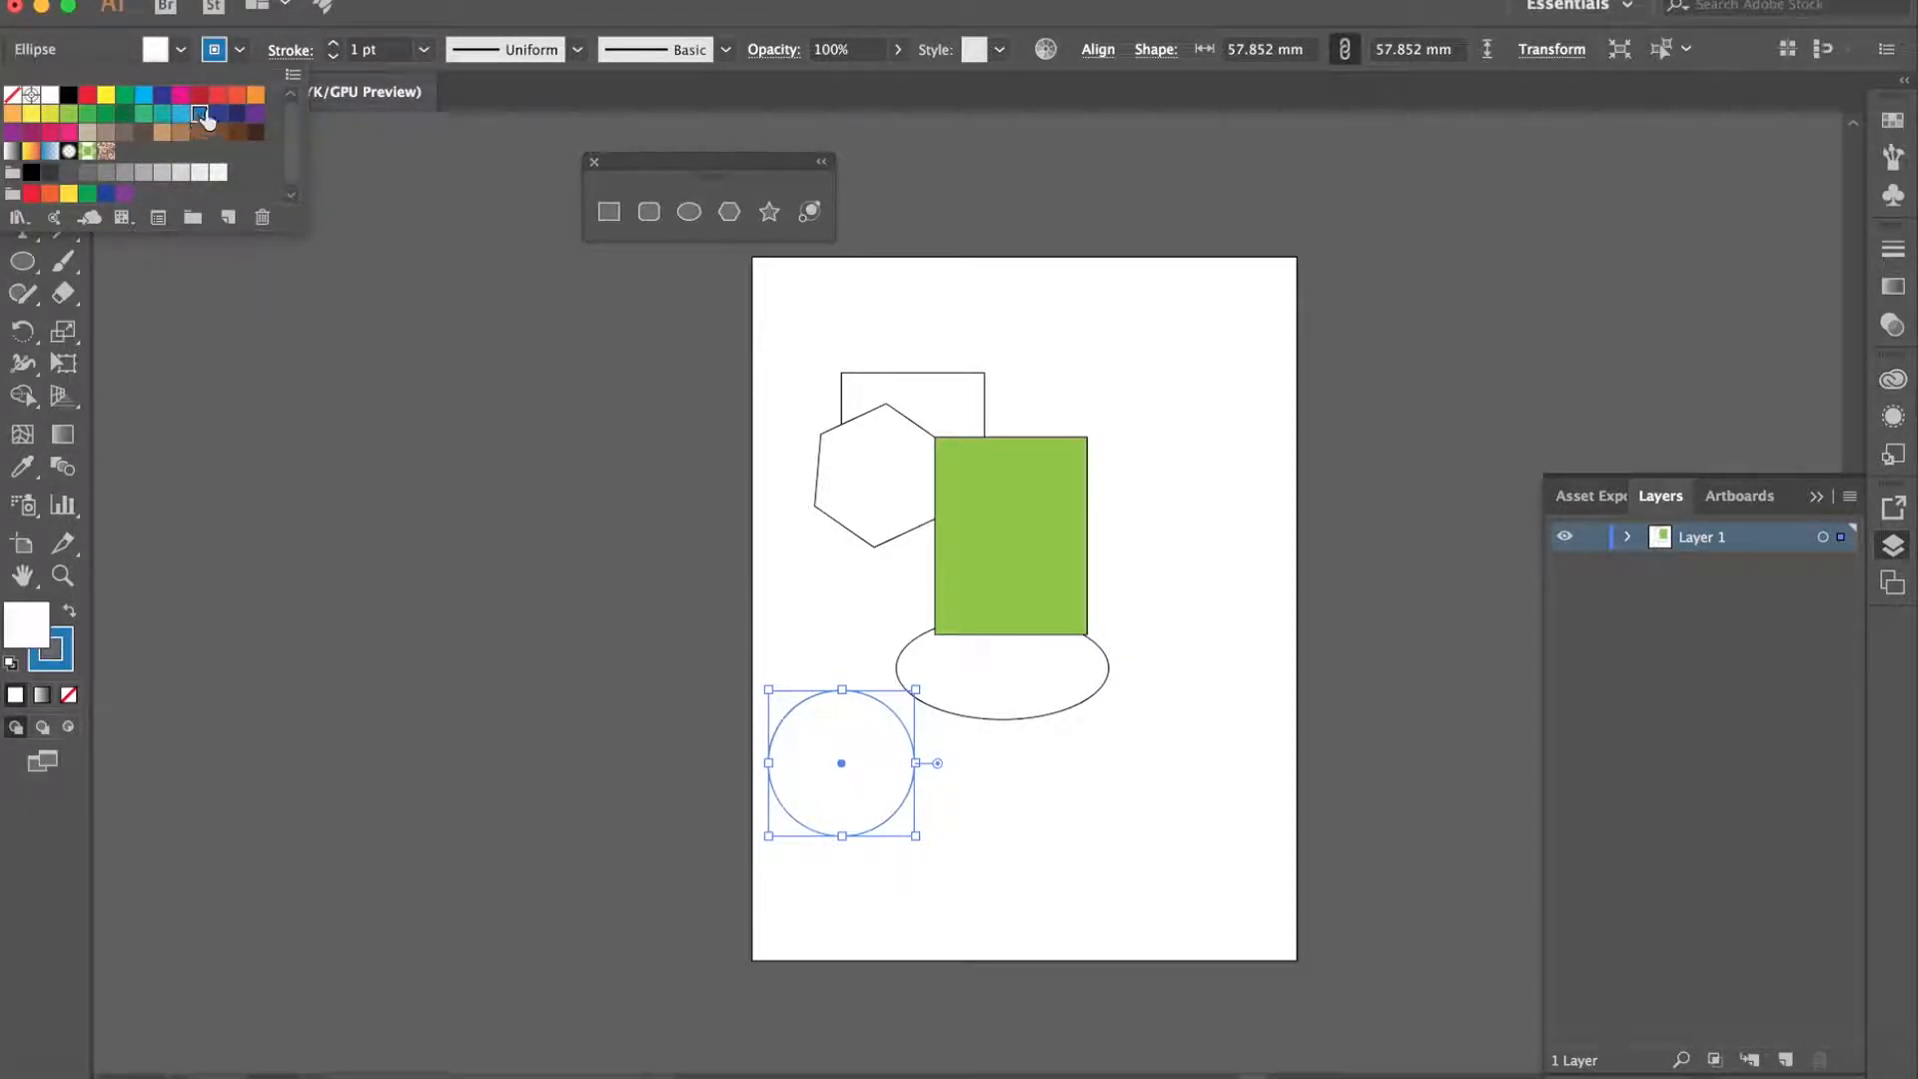
- Try thicker strokes on the circle, up to 18 pt, and settle on a stroke weight of 4 pt
click(335, 44)
click(334, 44)
click(335, 44)
click(334, 44)
click(335, 44)
click(334, 44)
click(334, 44)
click(335, 44)
click(335, 44)
click(334, 44)
click(335, 44)
click(334, 44)
click(334, 44)
click(335, 44)
click(334, 44)
click(334, 44)
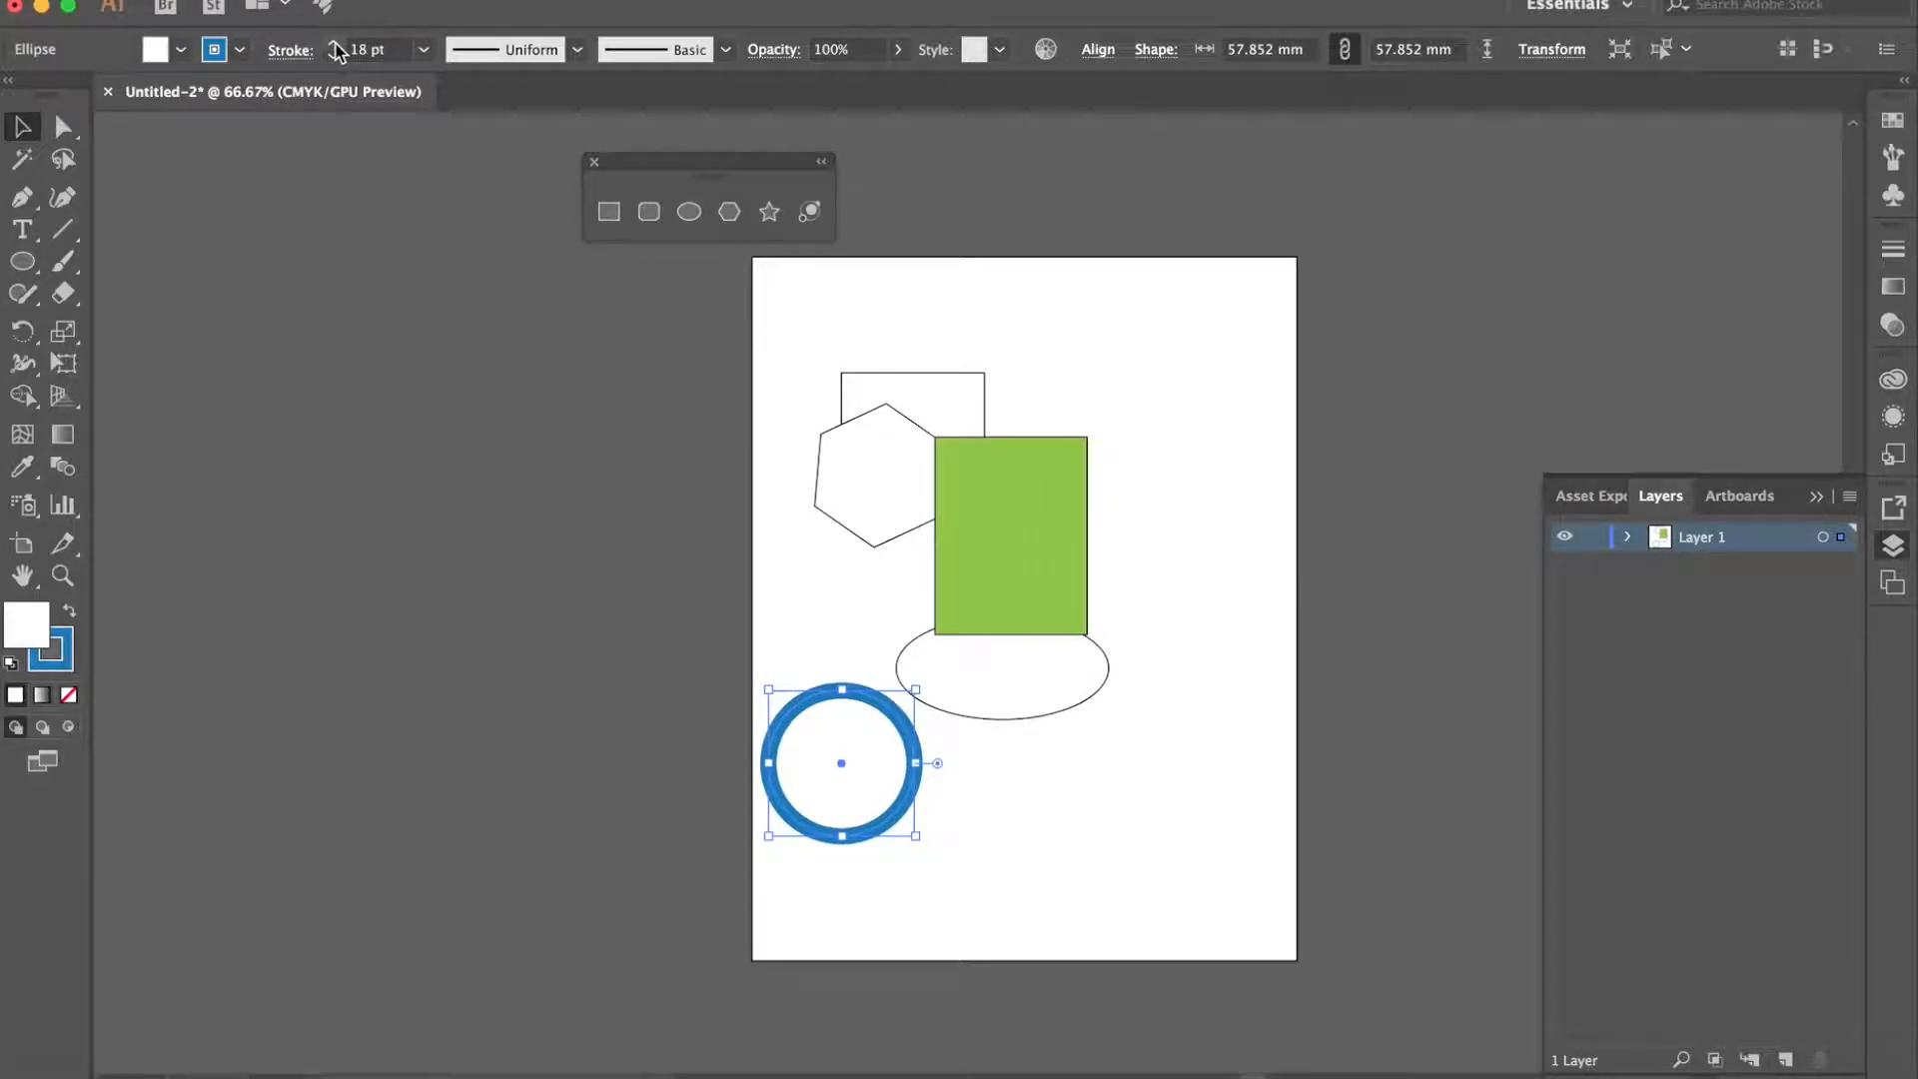
click(336, 57)
click(336, 57)
click(335, 57)
click(336, 57)
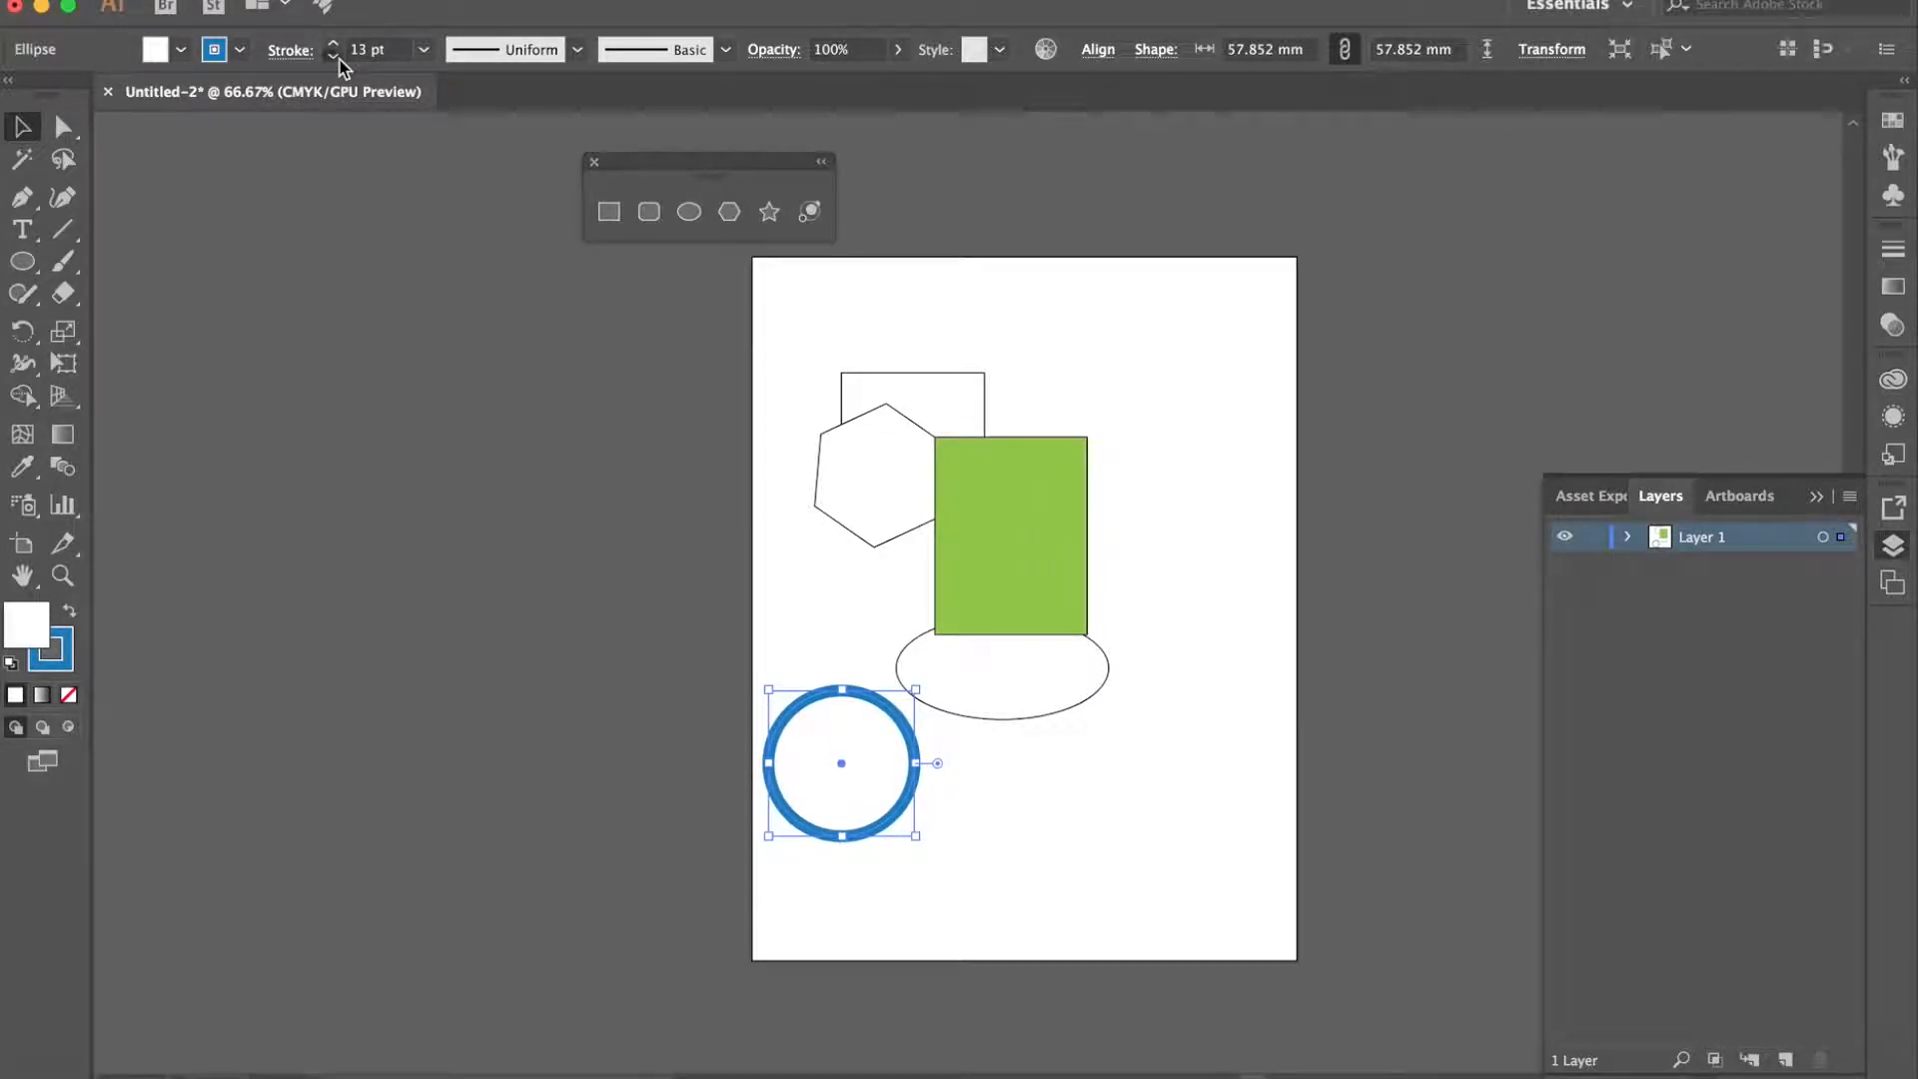
click(336, 57)
click(336, 57)
click(336, 57)
click(335, 57)
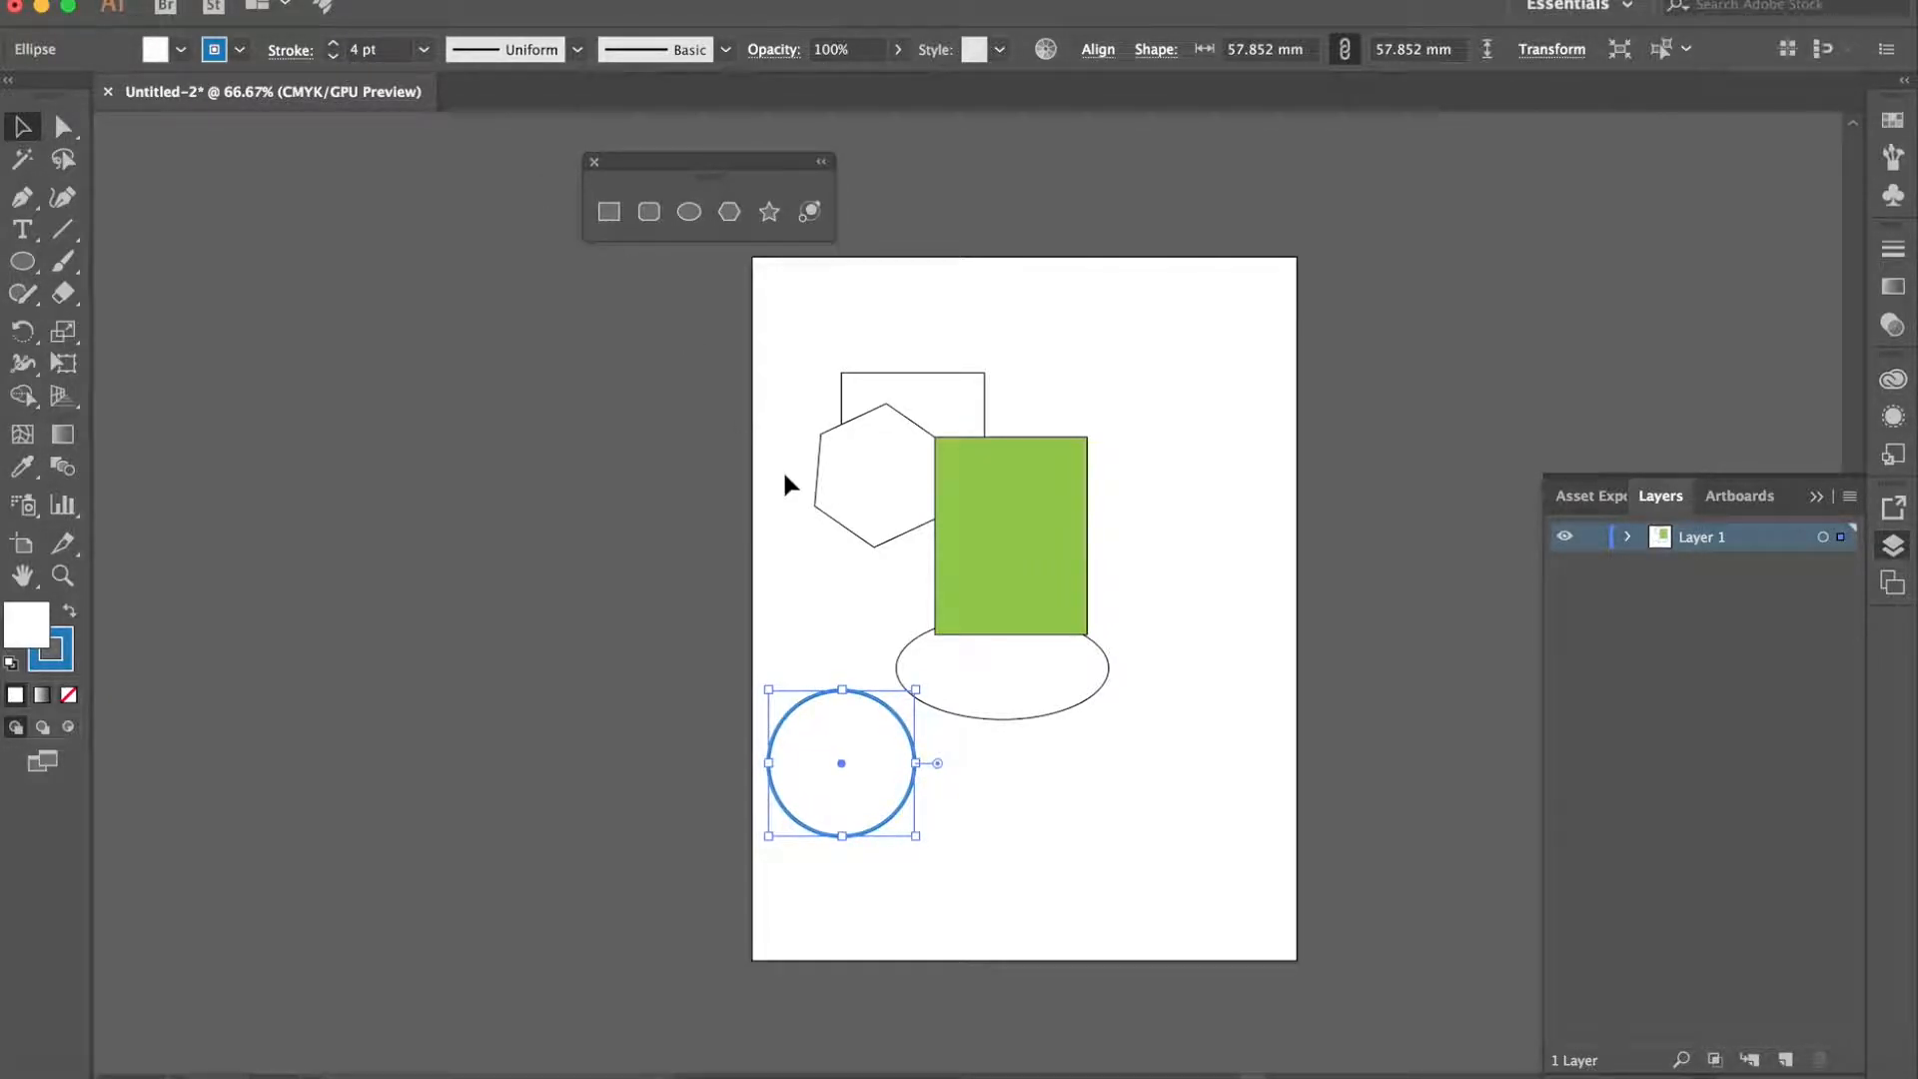
- Move the circle partly behind the green rectangle and shift the hexagon down so it overlaps both of them
drag(886, 739, 963, 605)
click(874, 469)
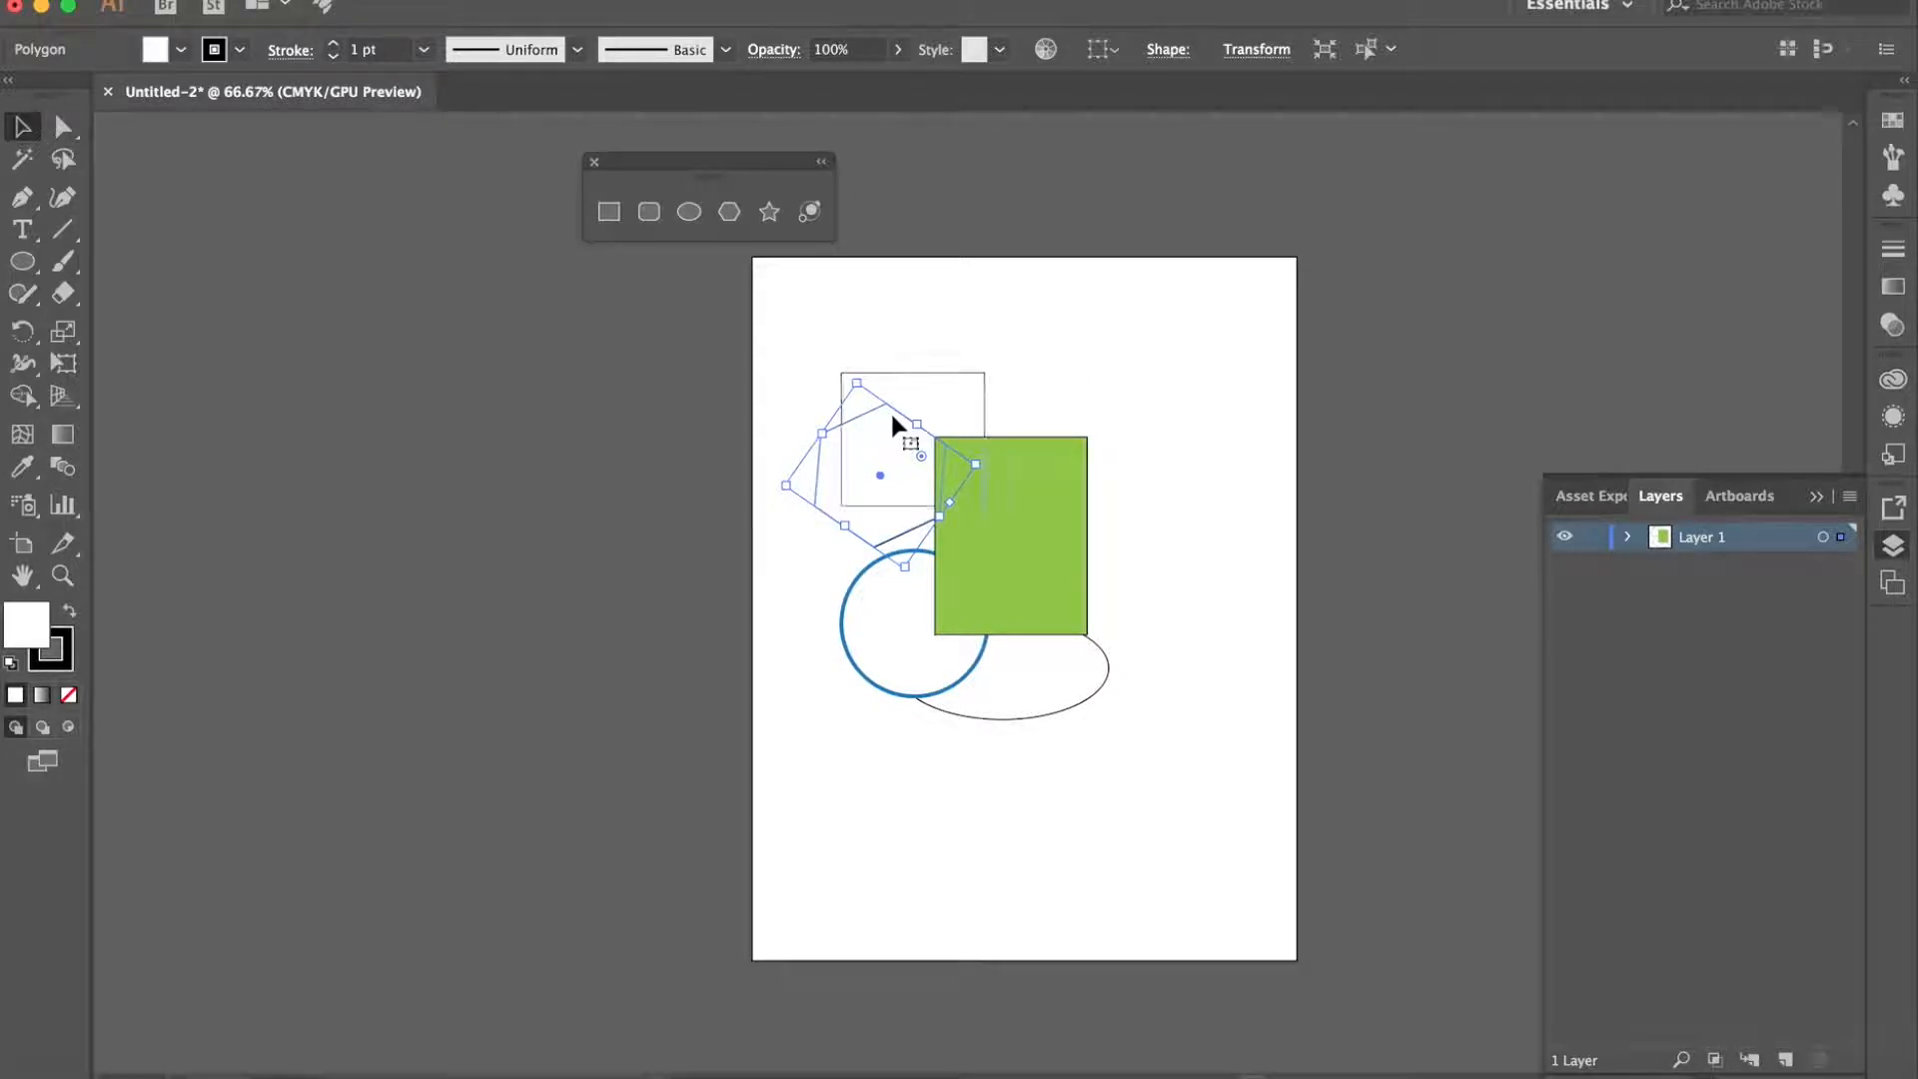
drag(873, 430, 890, 492)
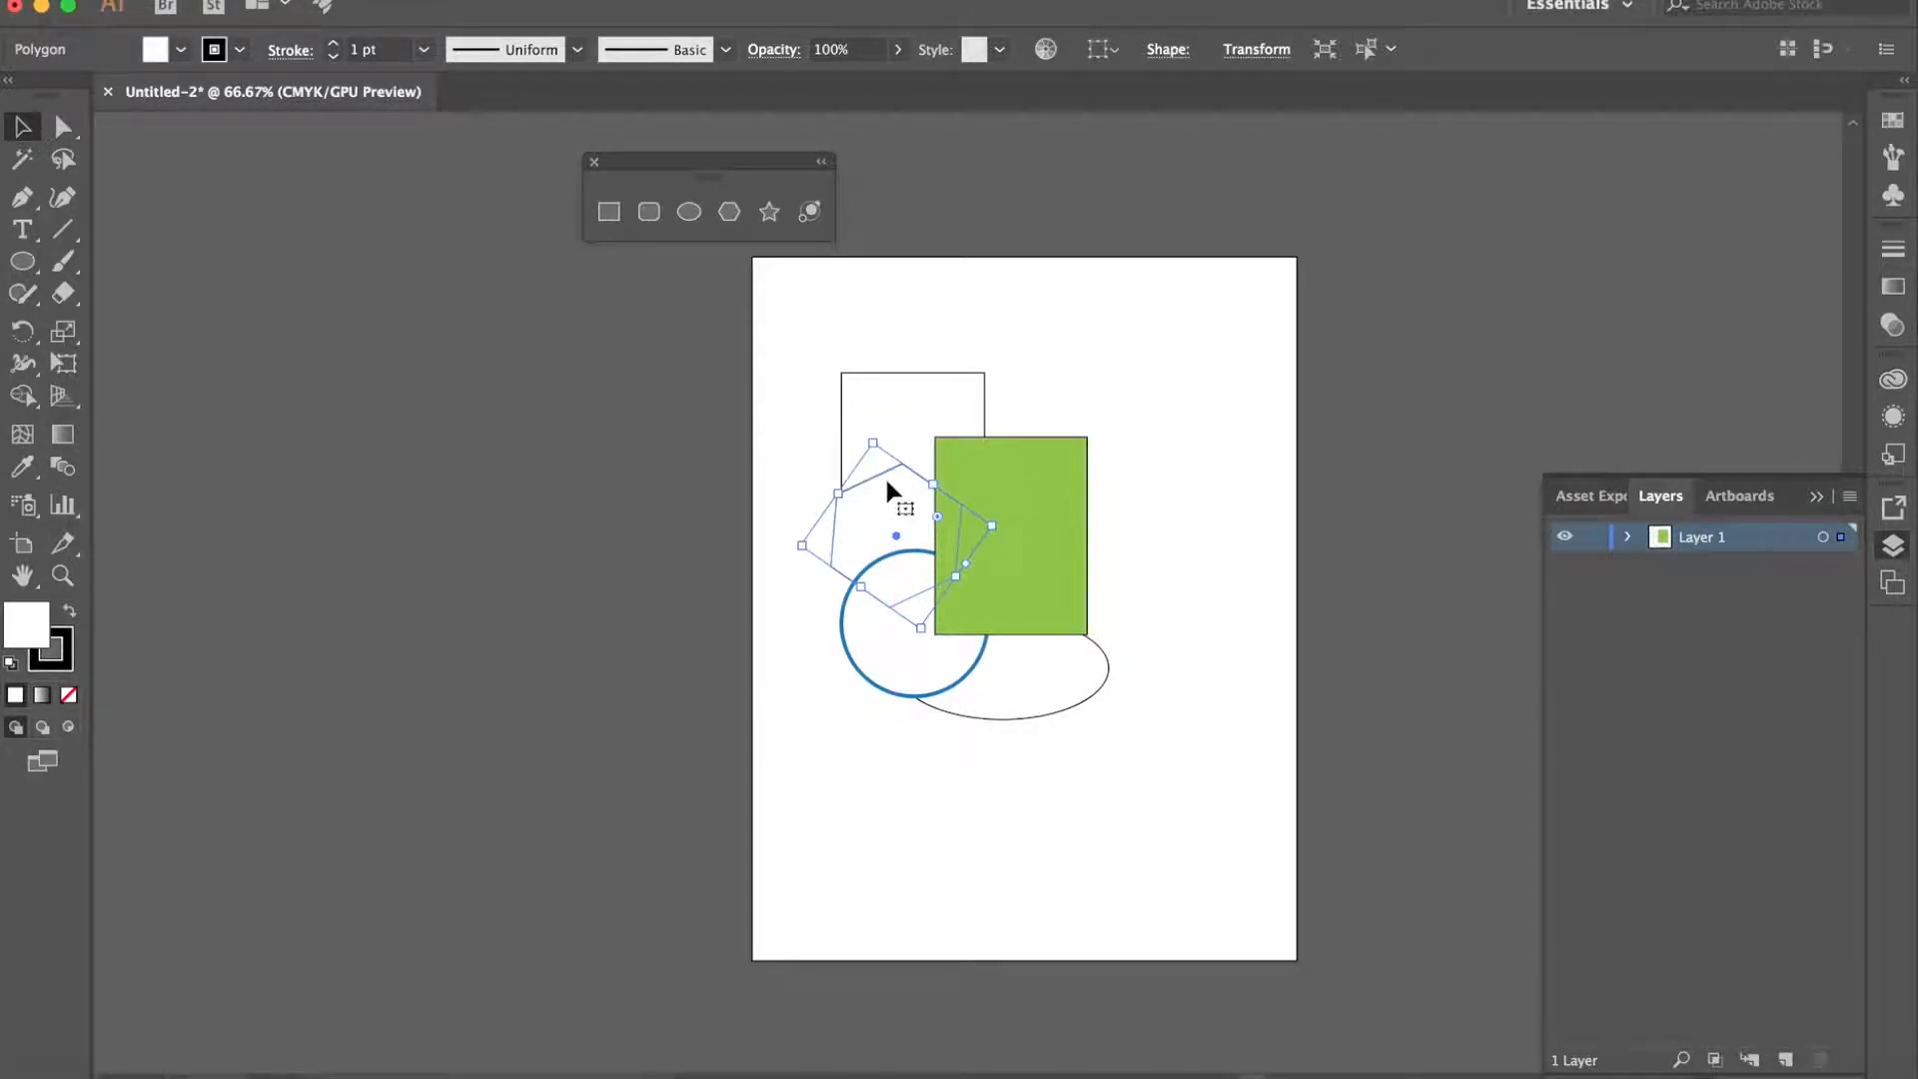
- Fill the hexagon with light blue and bring it to the front of all the shapes
click(240, 48)
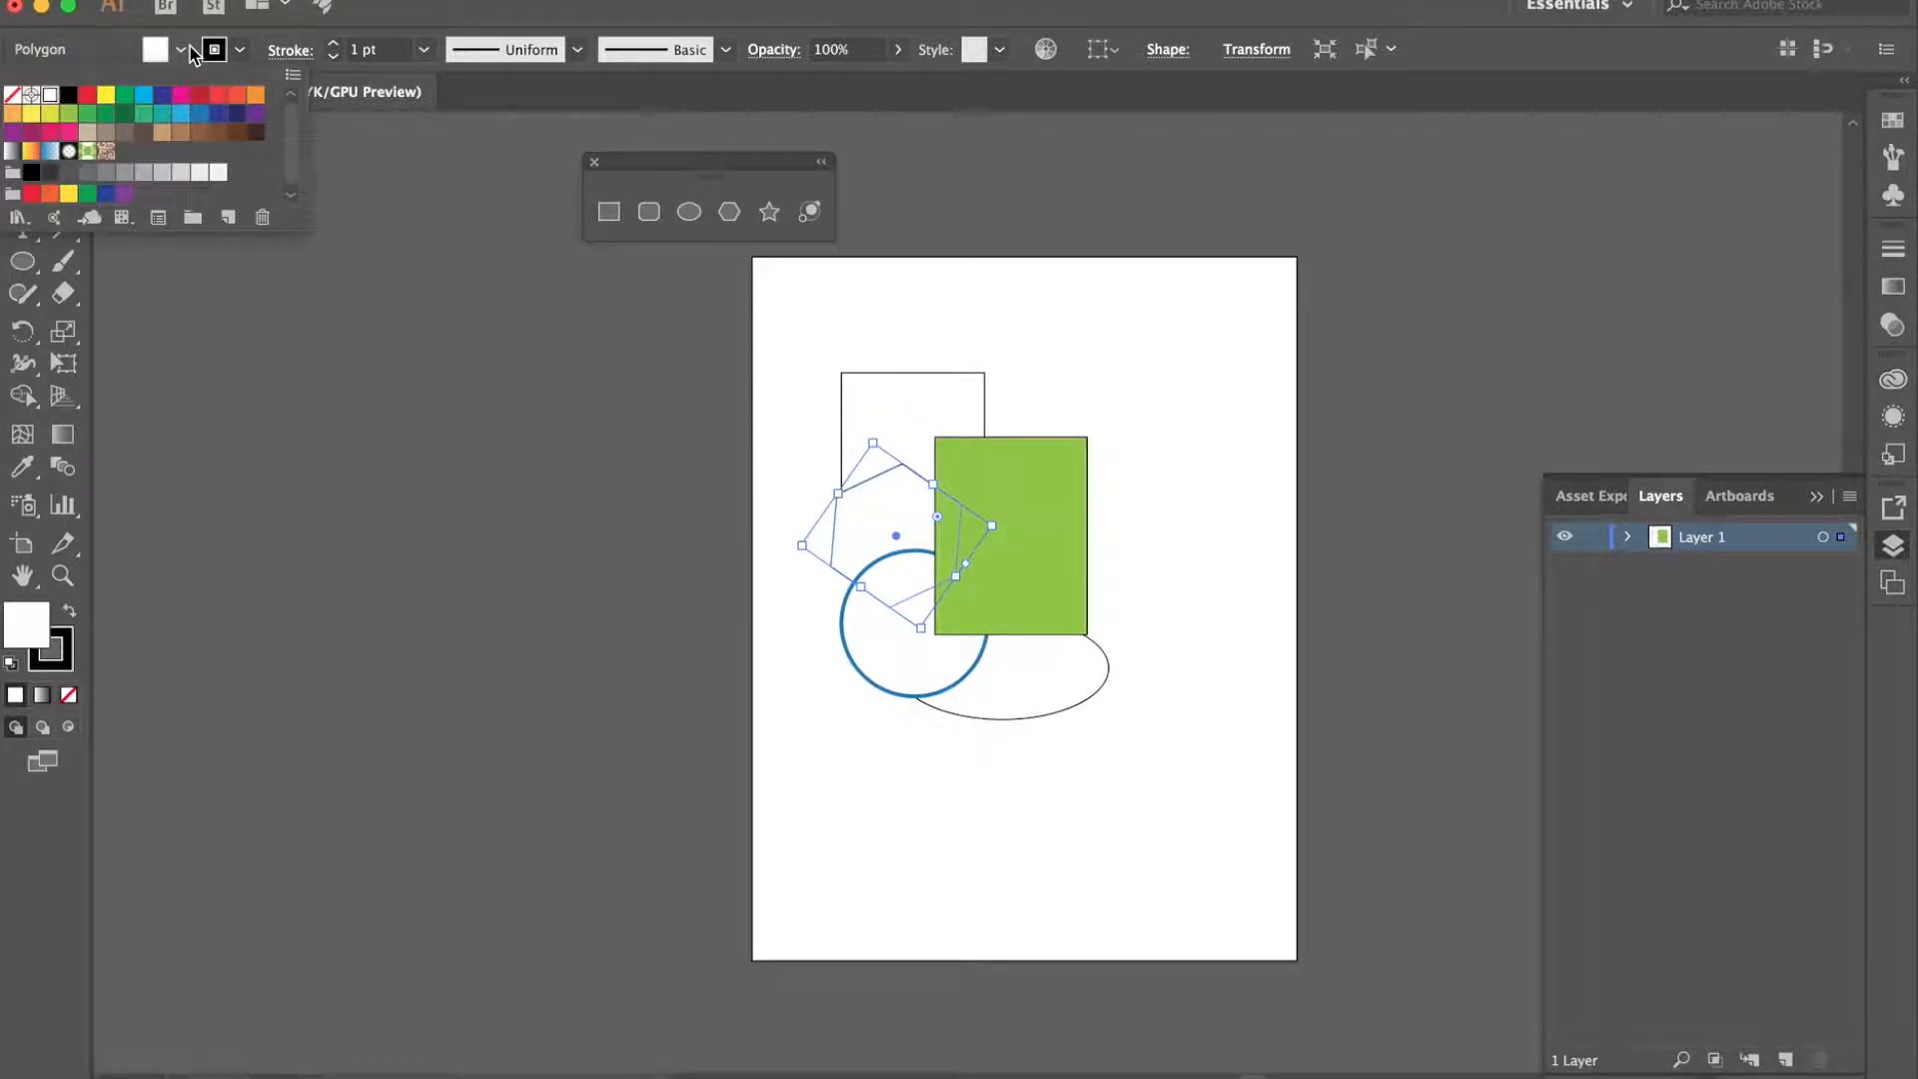
click(184, 115)
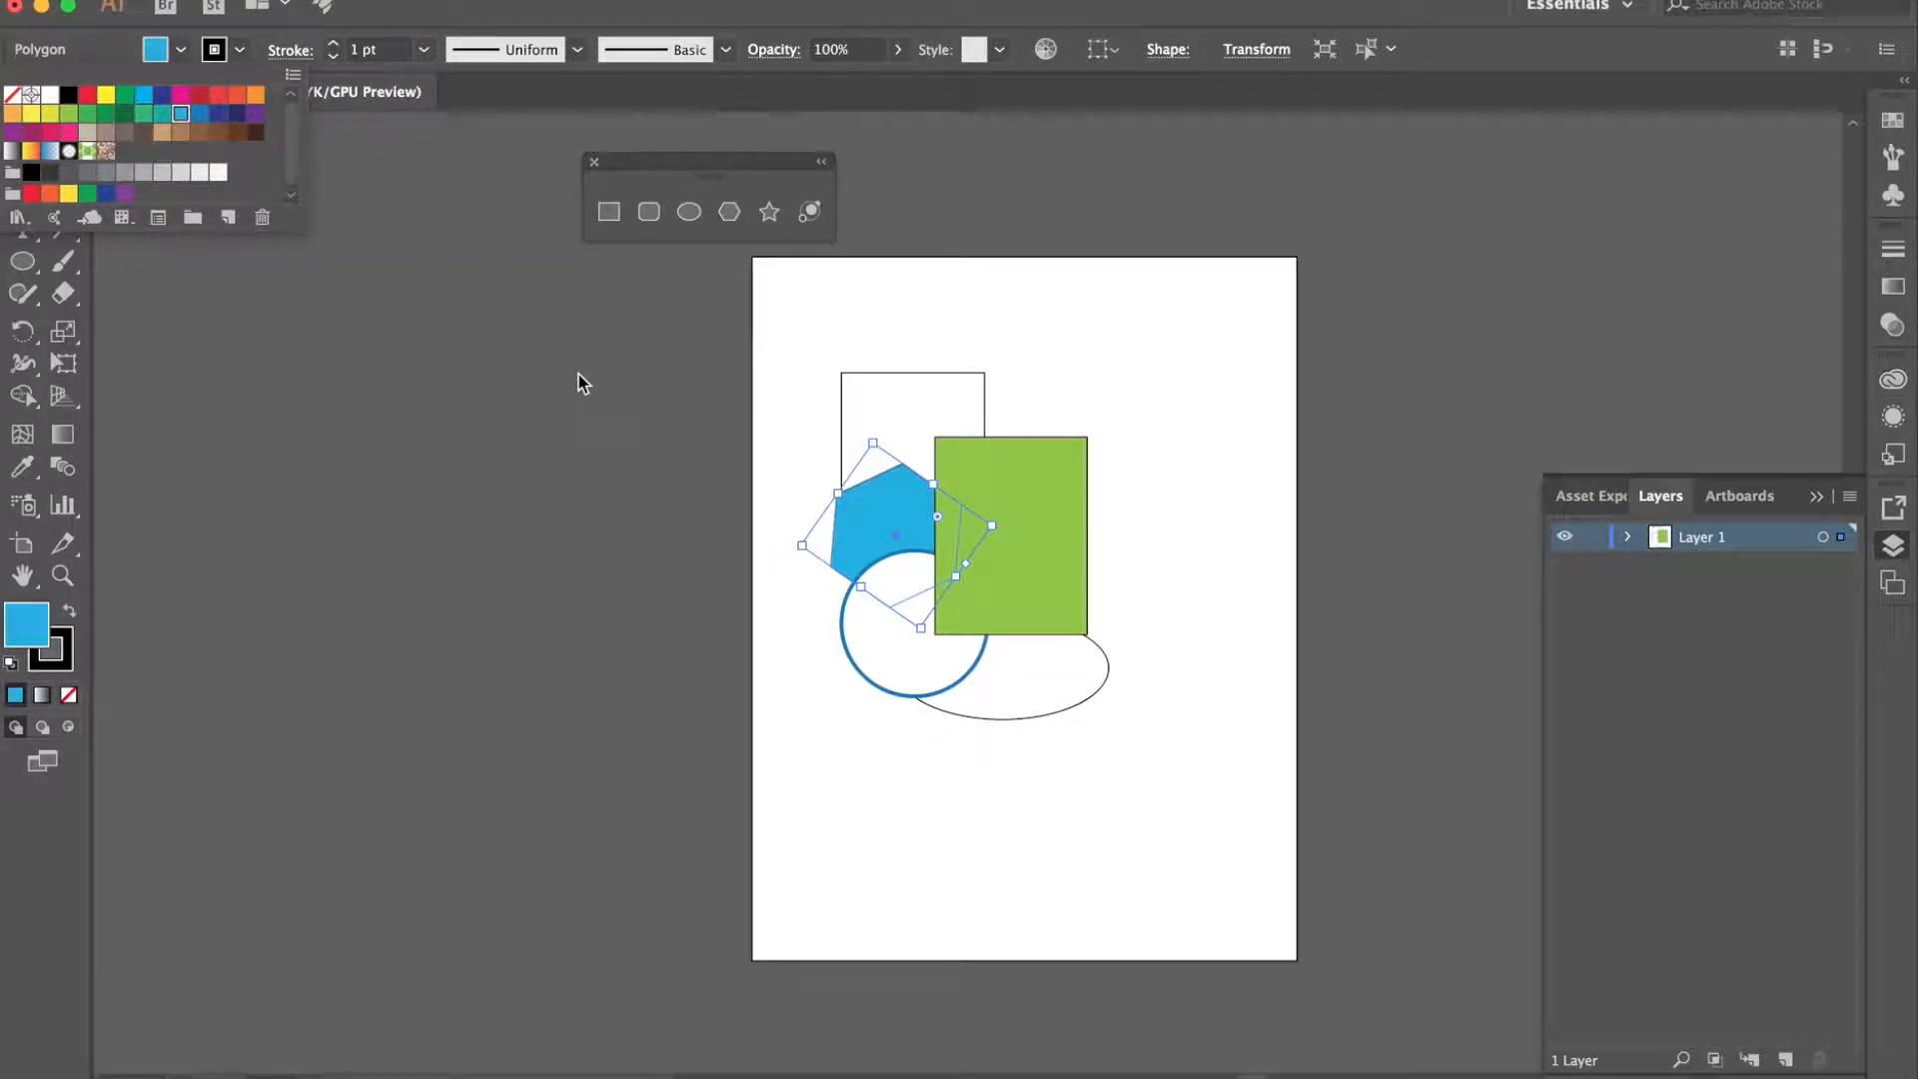
click(378, 2)
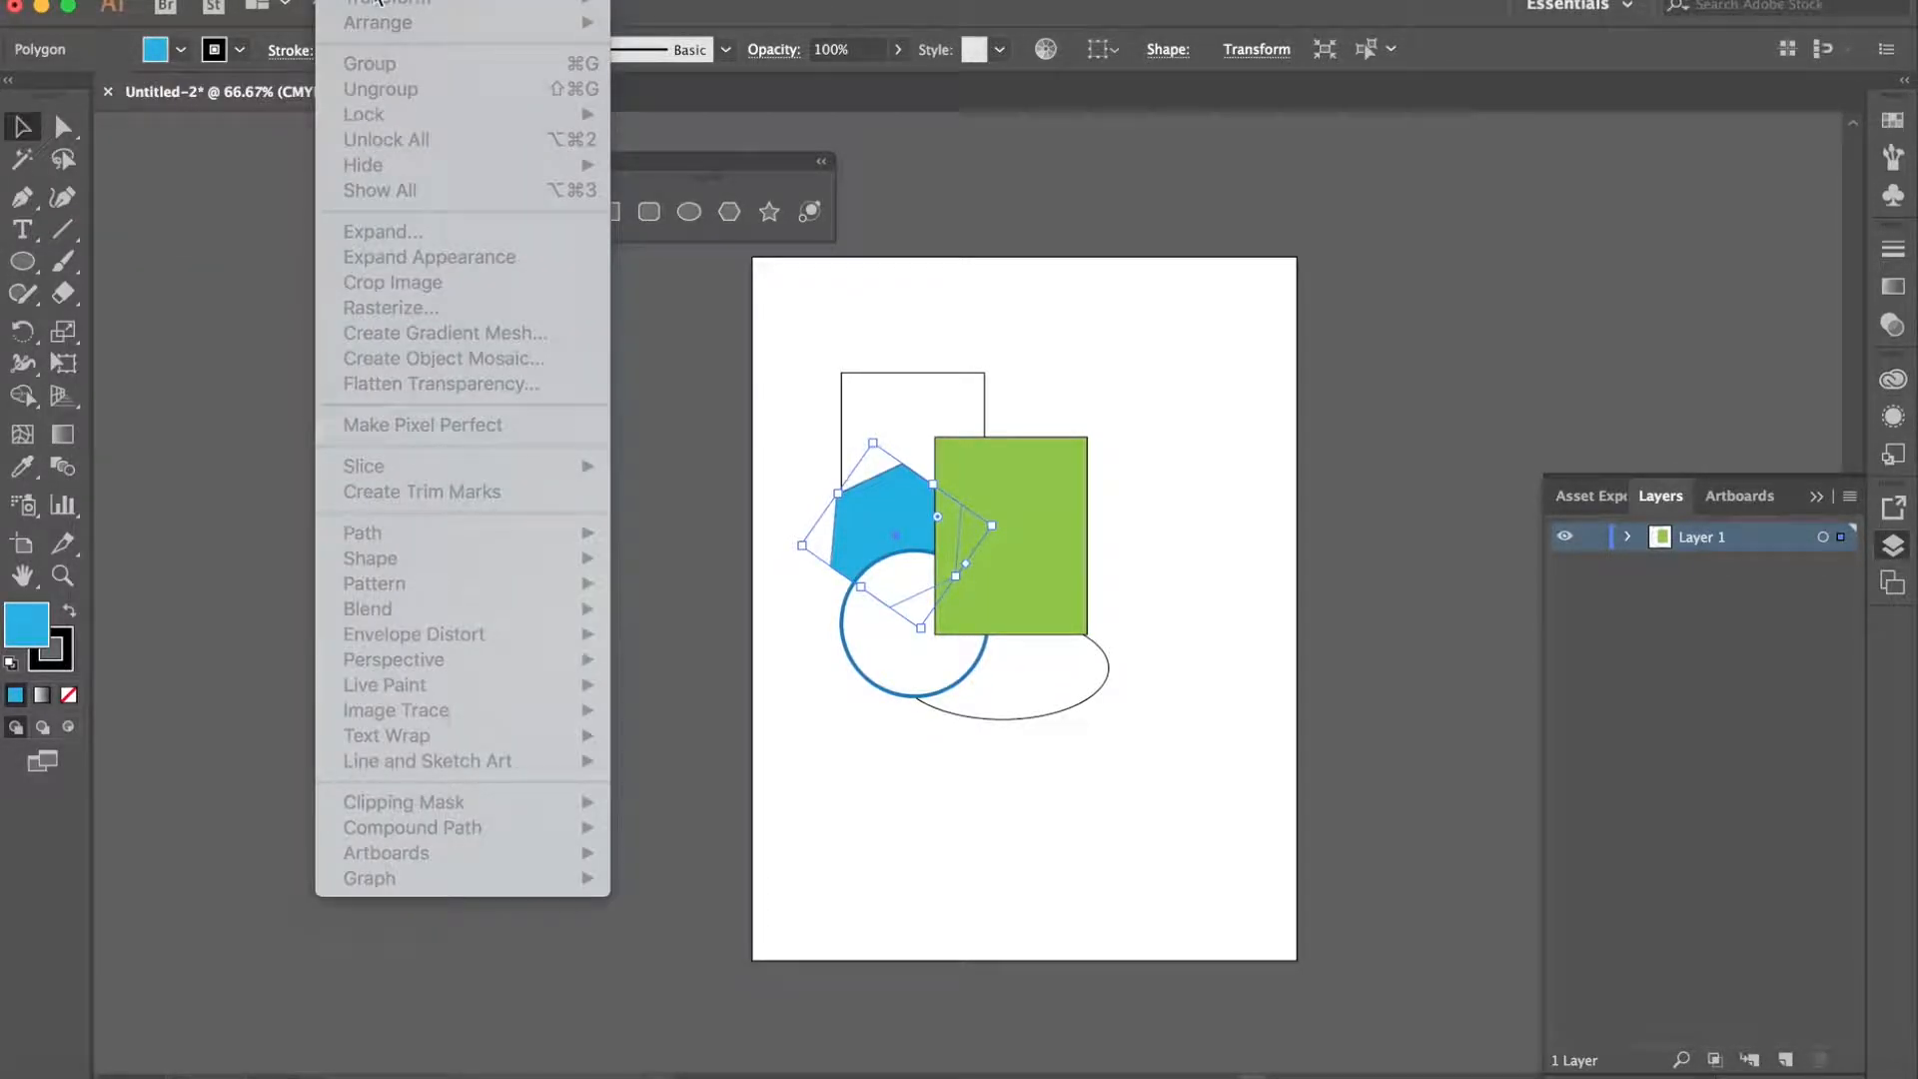
click(967, 629)
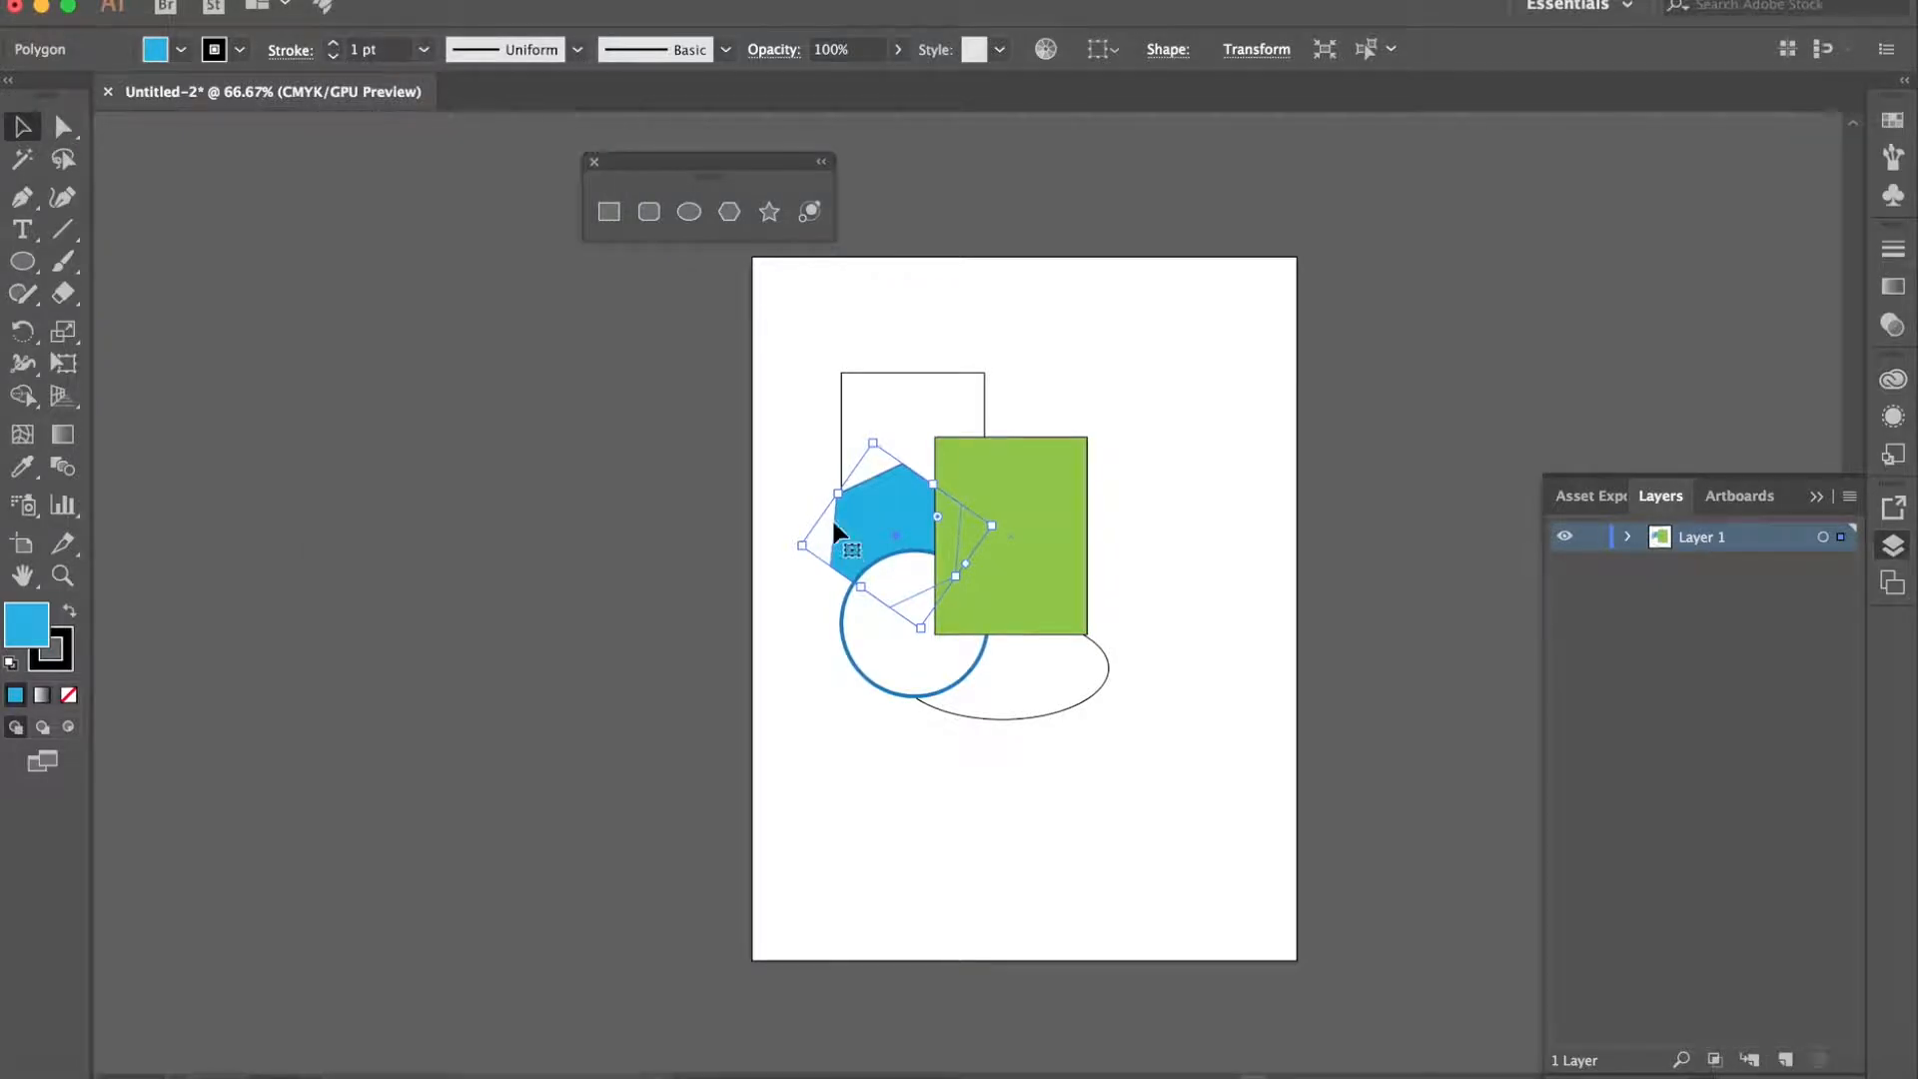
click(378, 2)
mouse_move(419, 22)
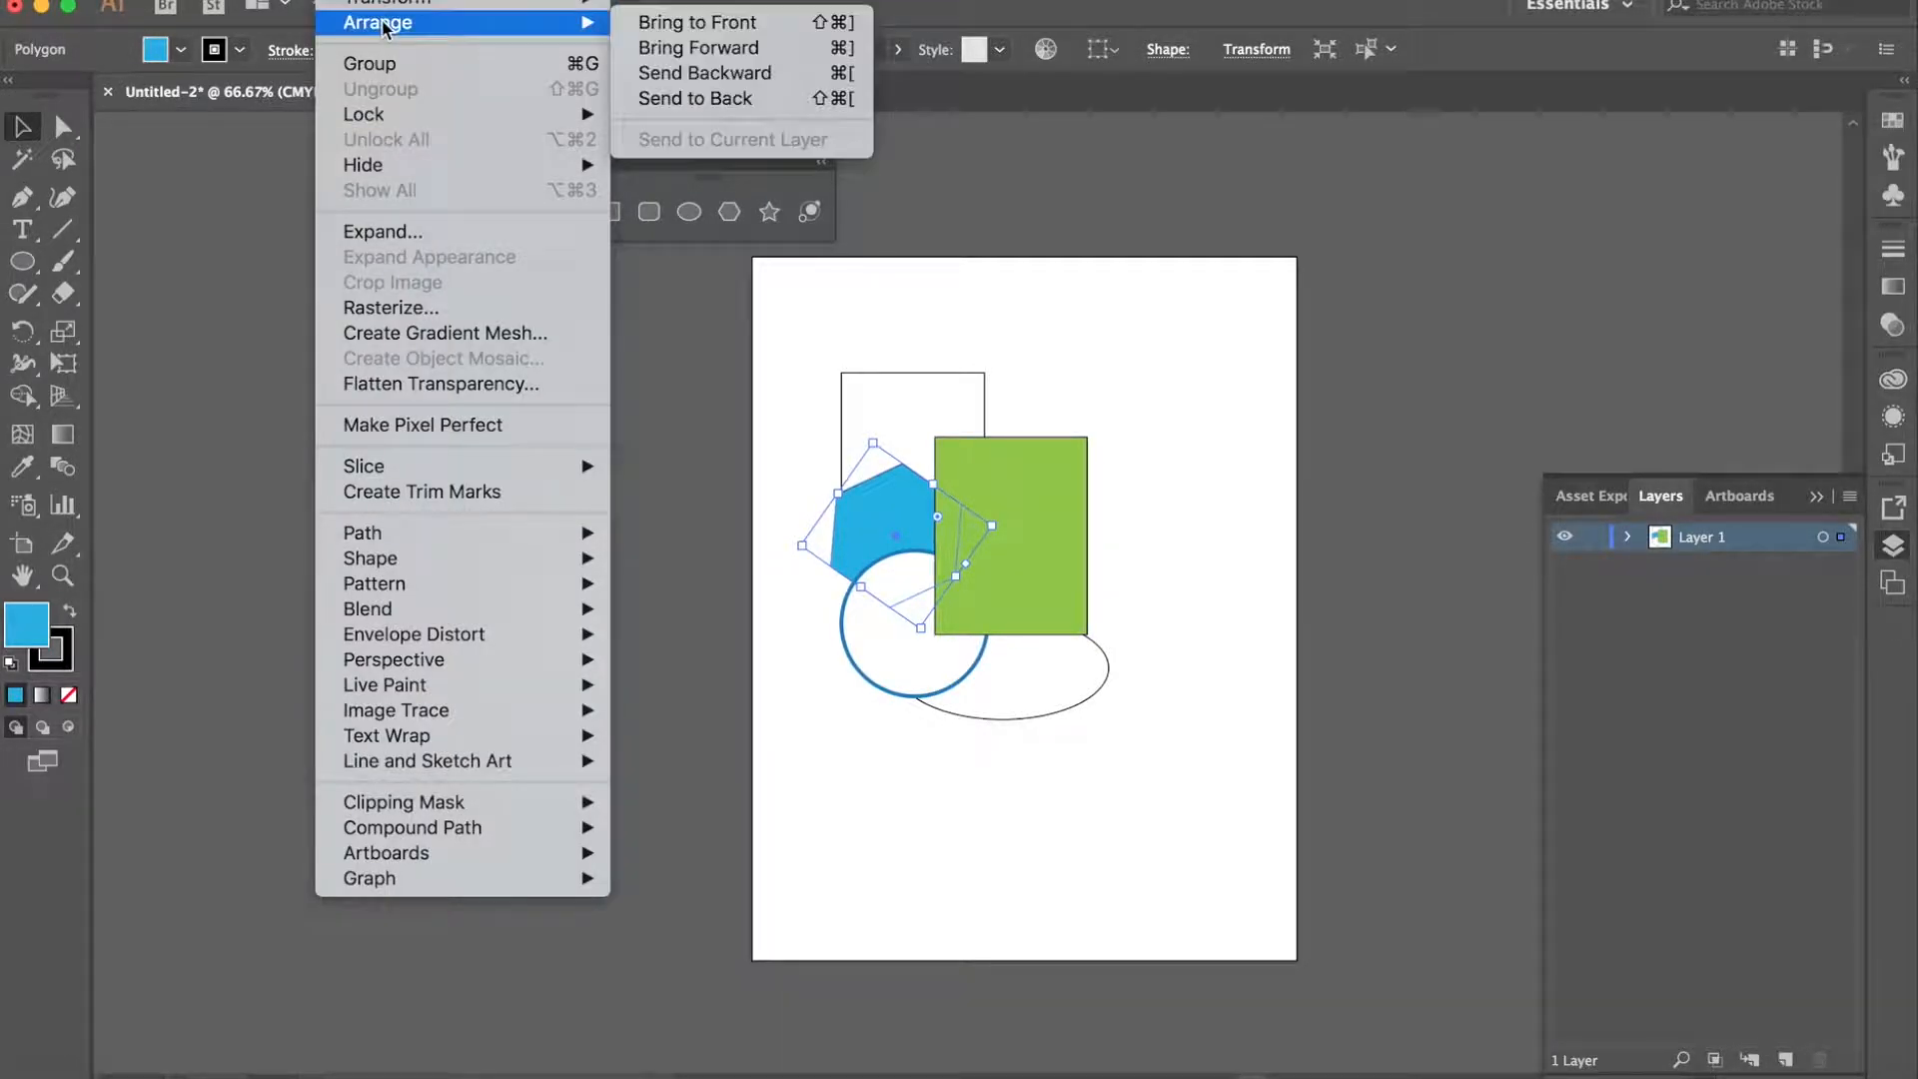
click(651, 22)
click(1224, 336)
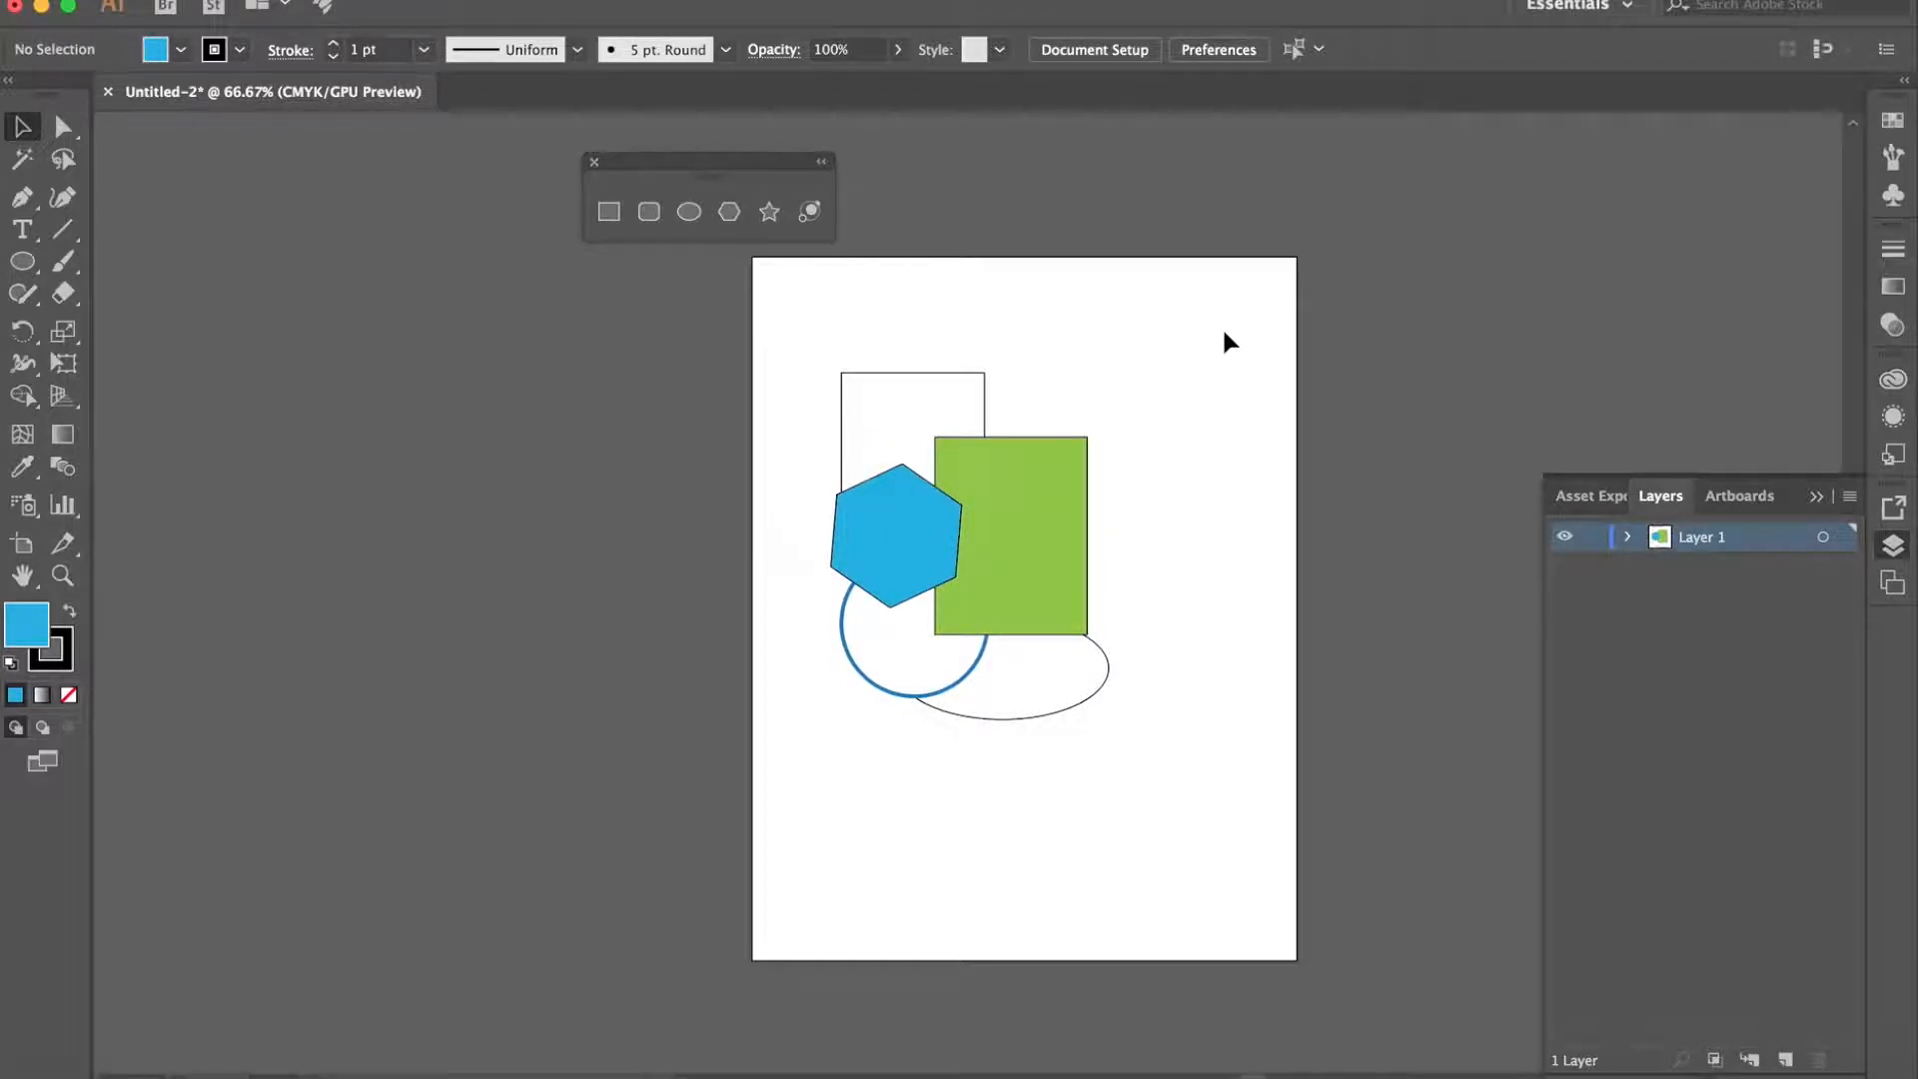
- Move the ellipse down and right to just below the green rectangle and fill it with yellow
drag(1032, 655, 1110, 679)
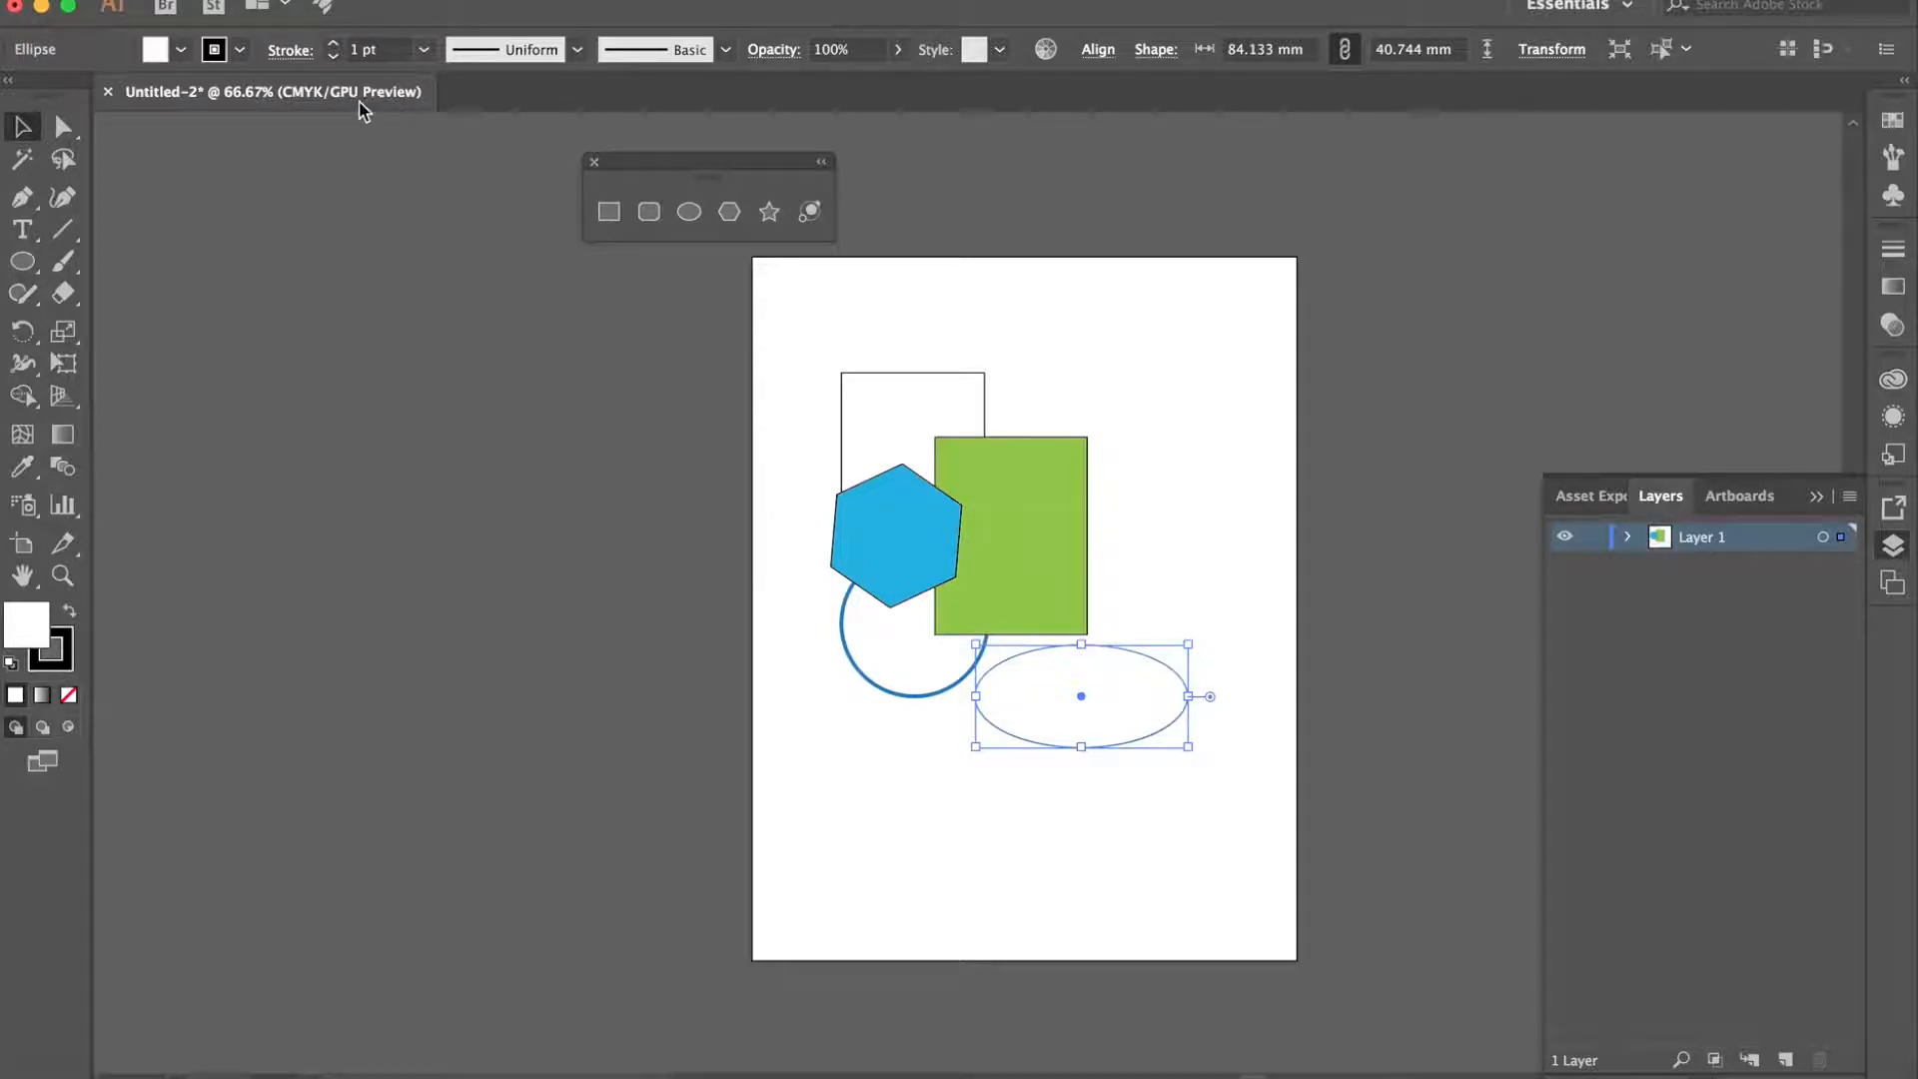
click(180, 49)
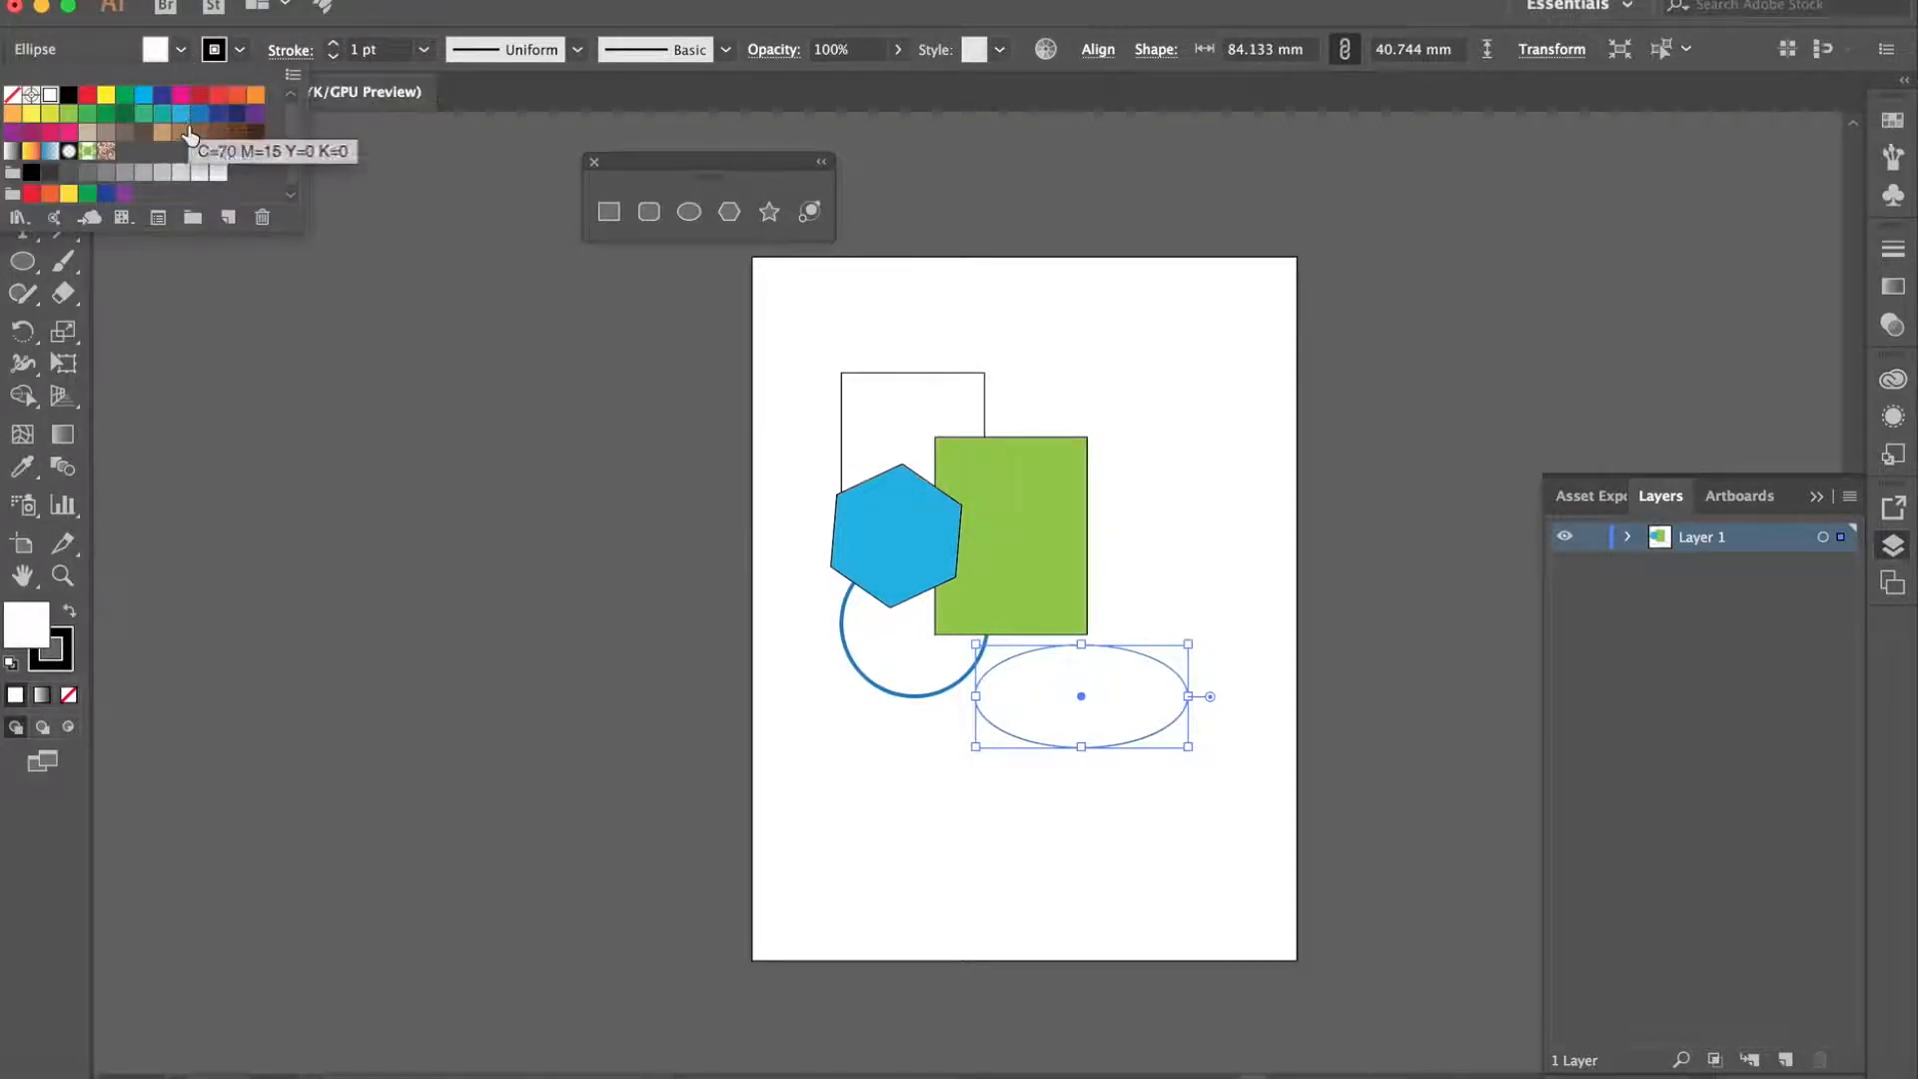
click(31, 113)
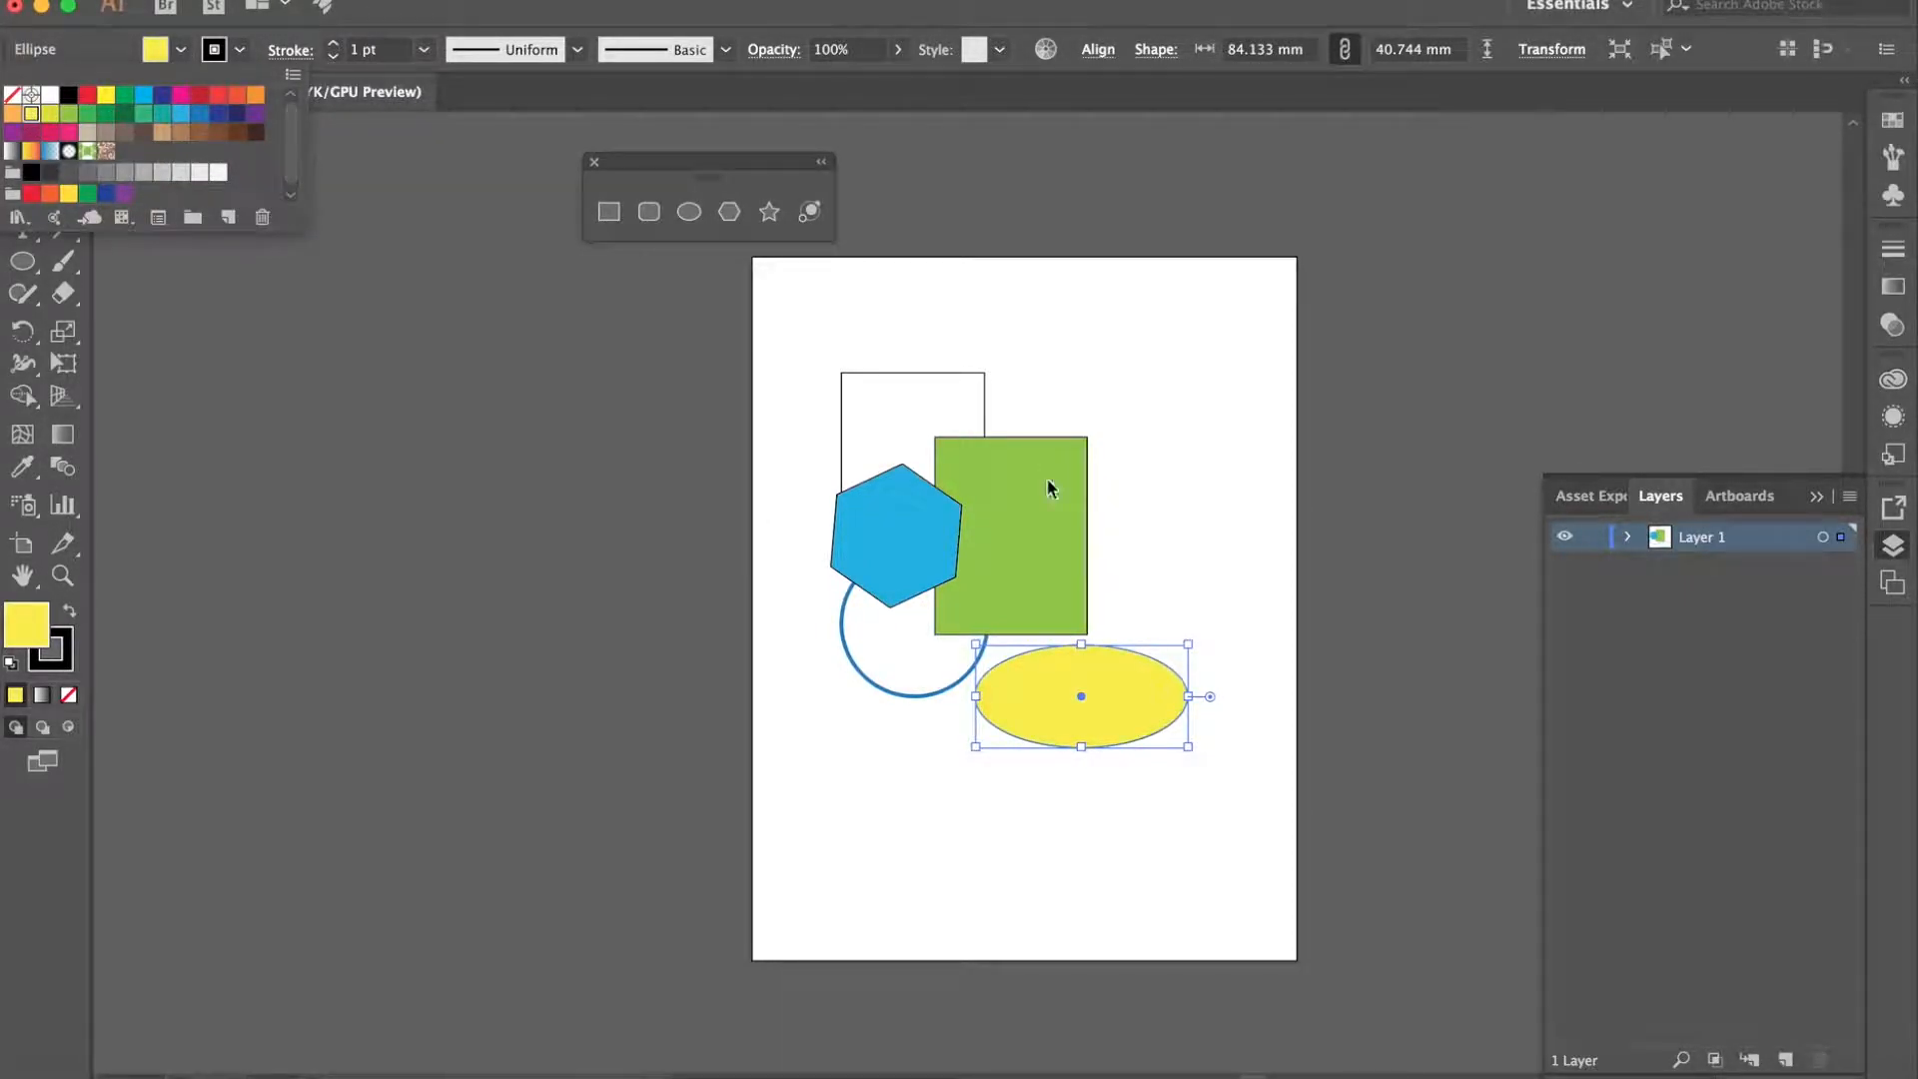
- Rotate the yellow ellipse counterclockwise by about 45 degrees
click(1202, 634)
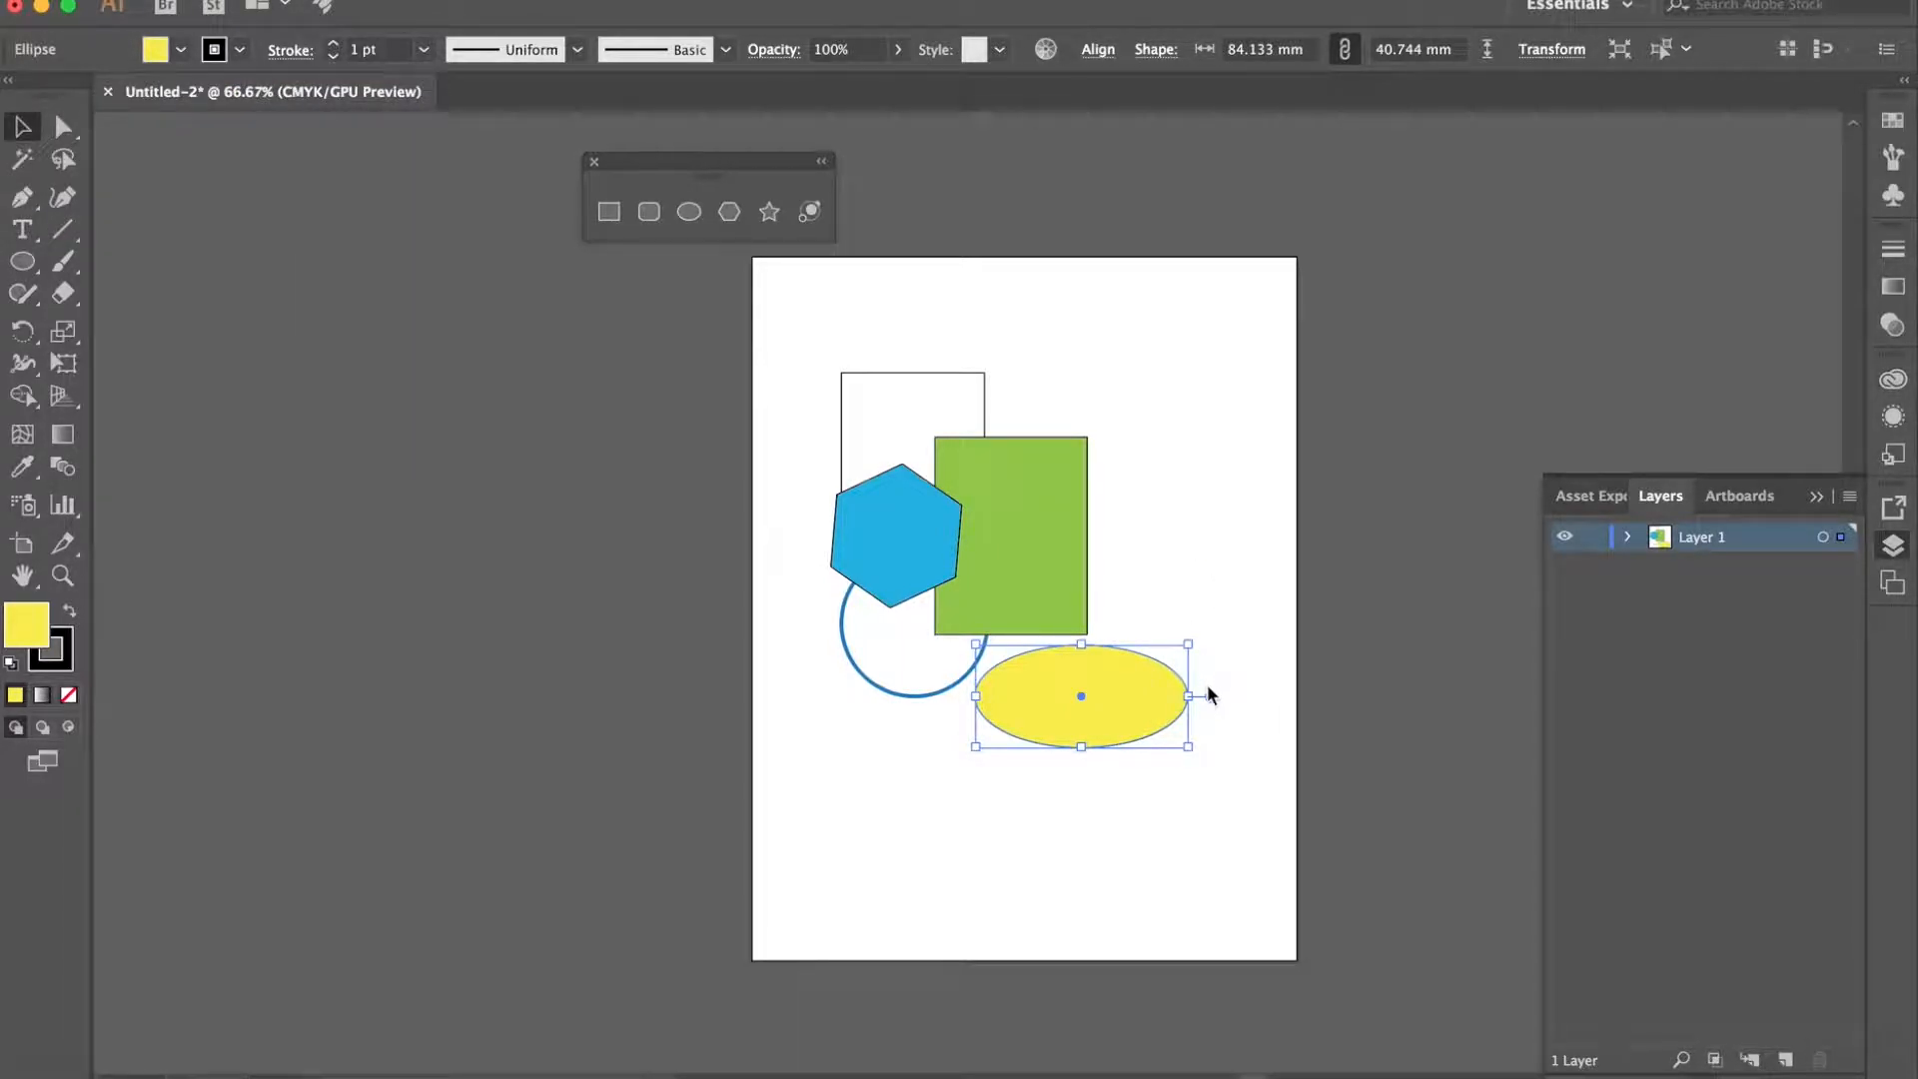
drag(1192, 632, 1119, 582)
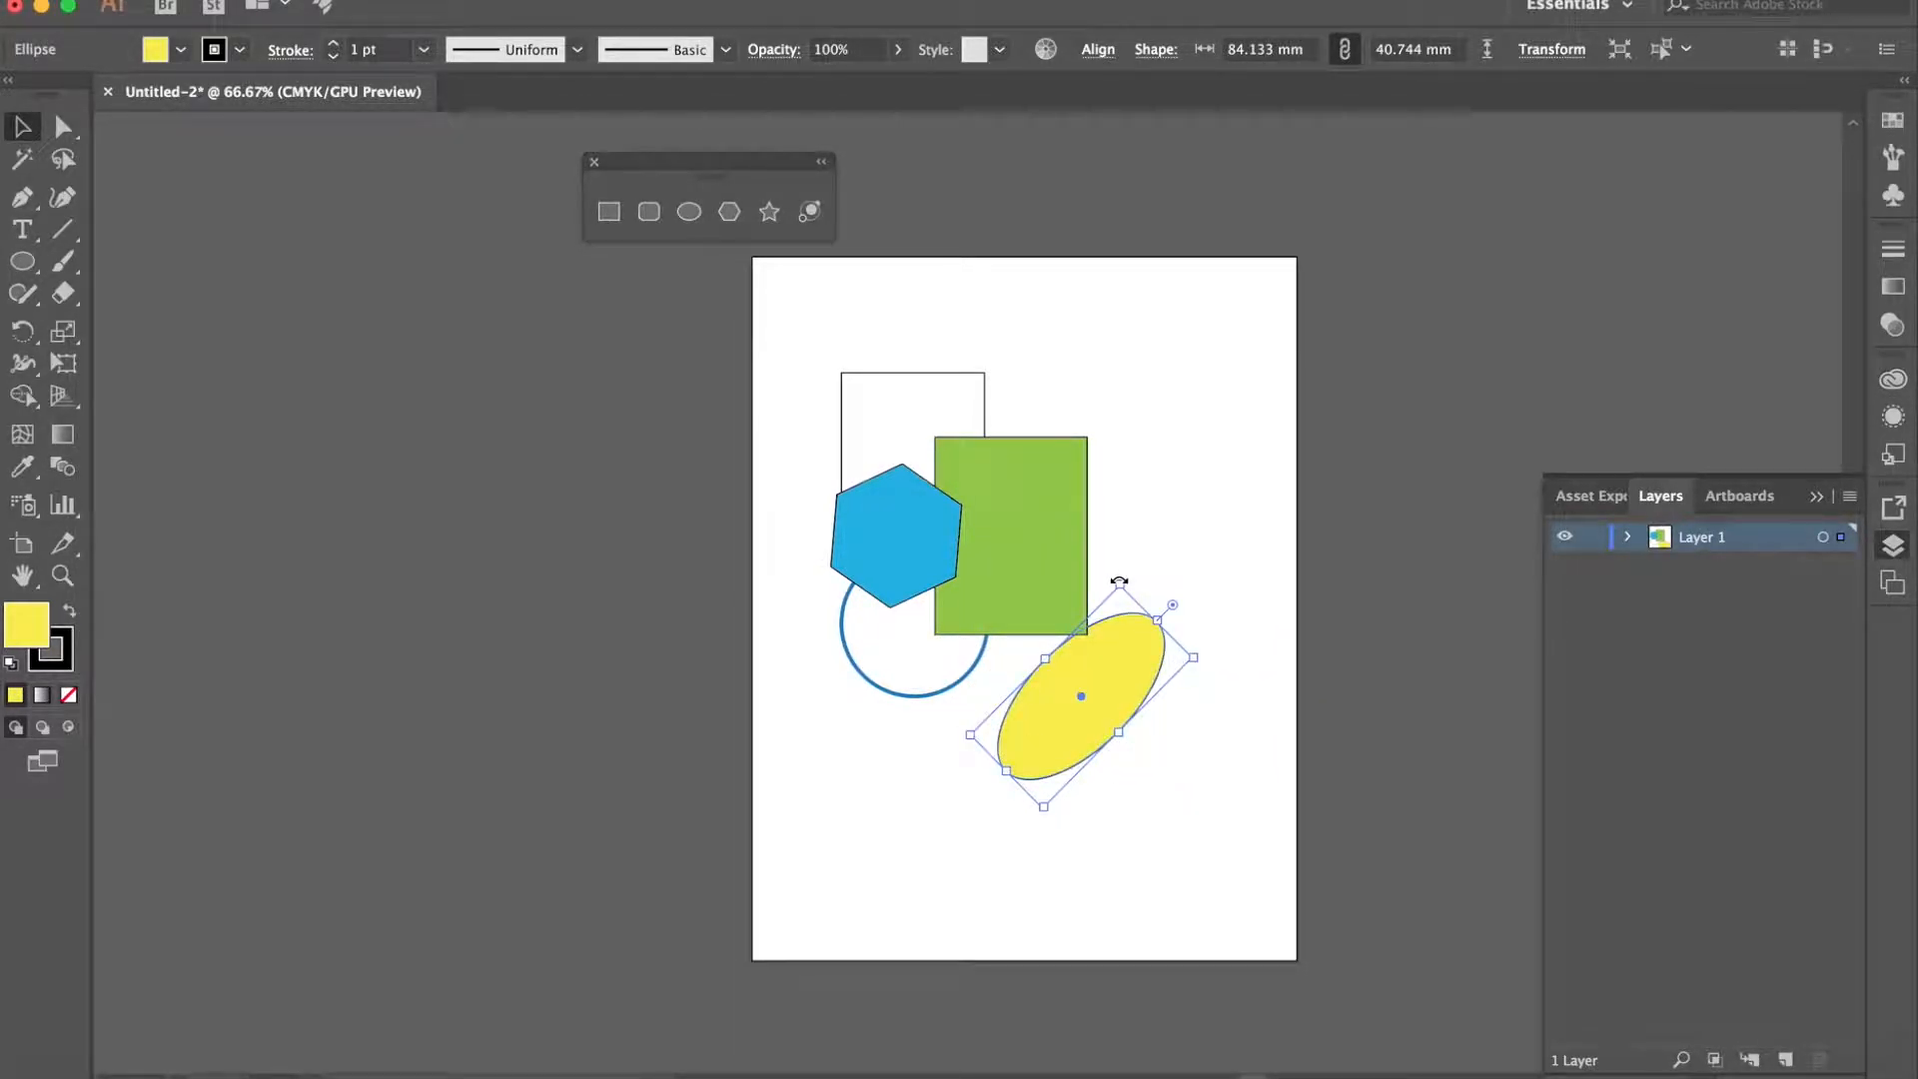
- Move the yellow ellipse up and left so it sits partly behind the green rectangle
drag(1105, 661, 1050, 605)
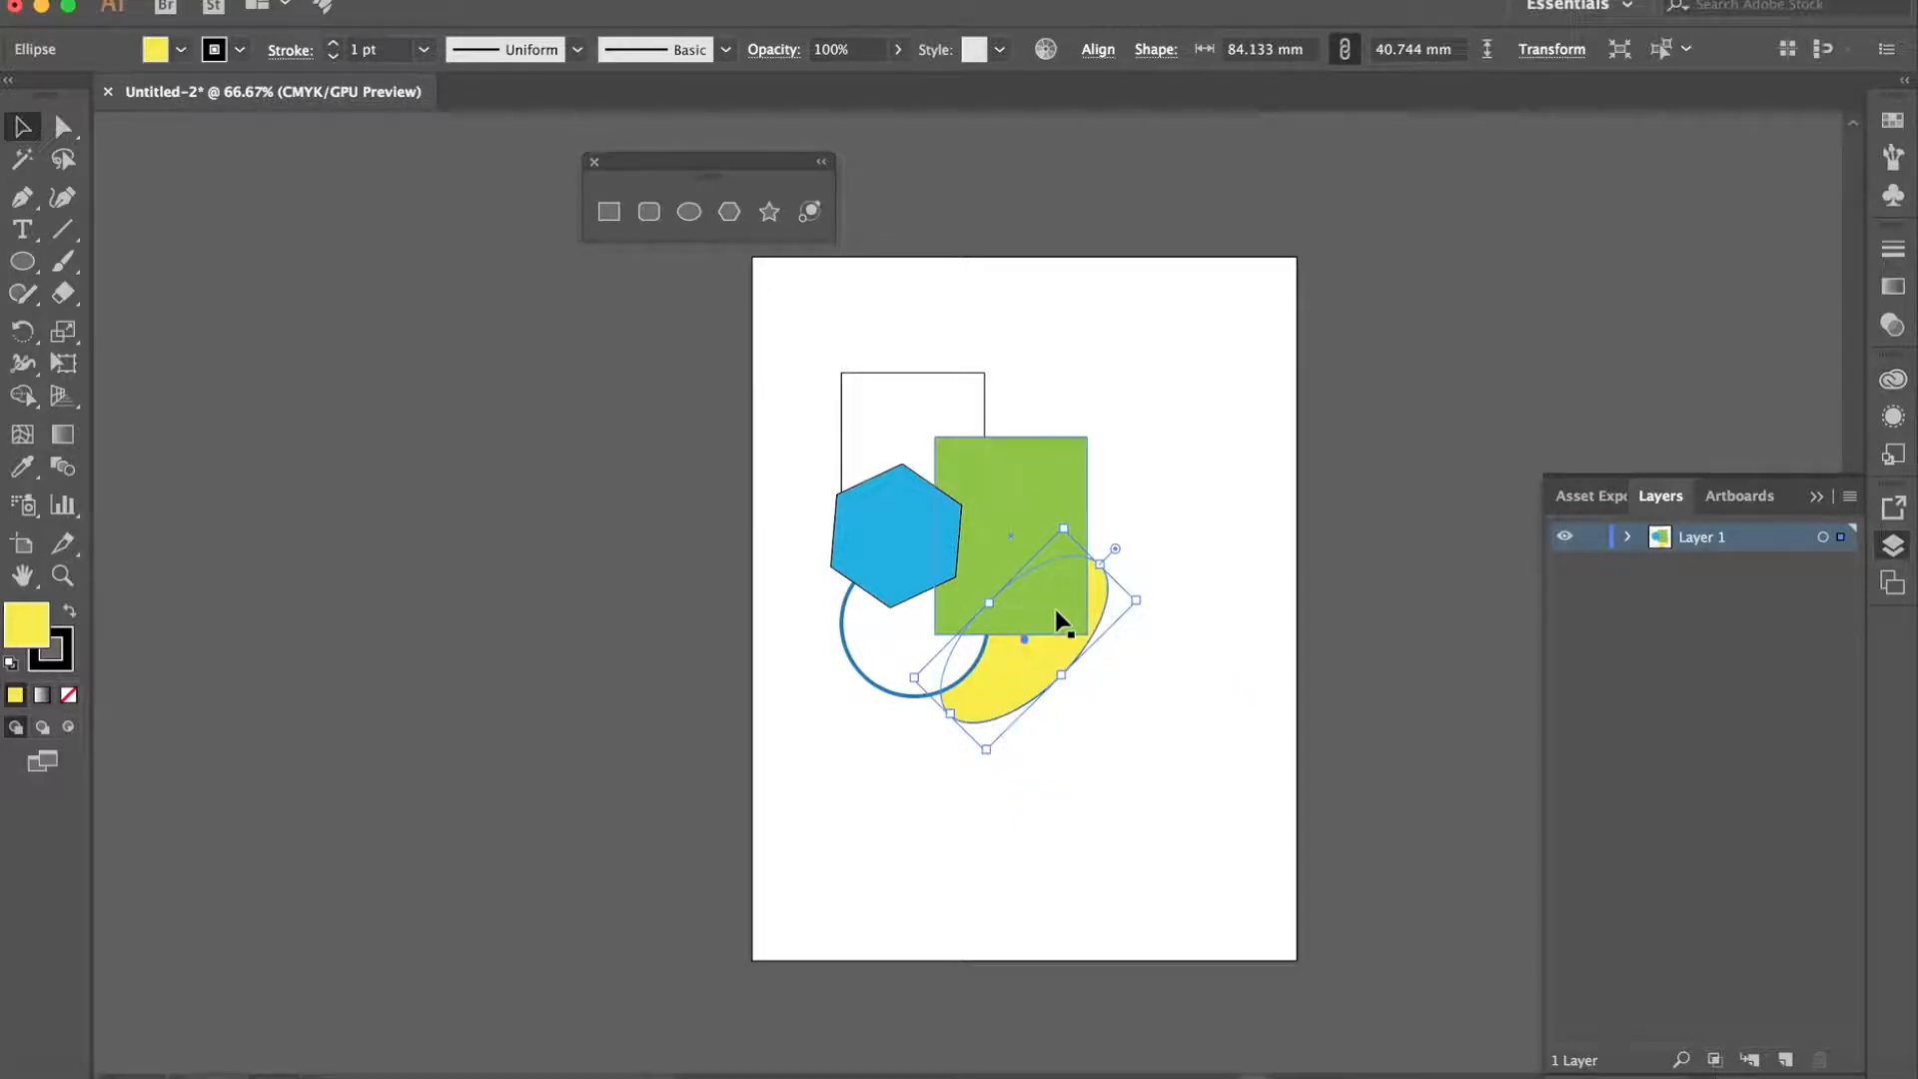
click(1191, 568)
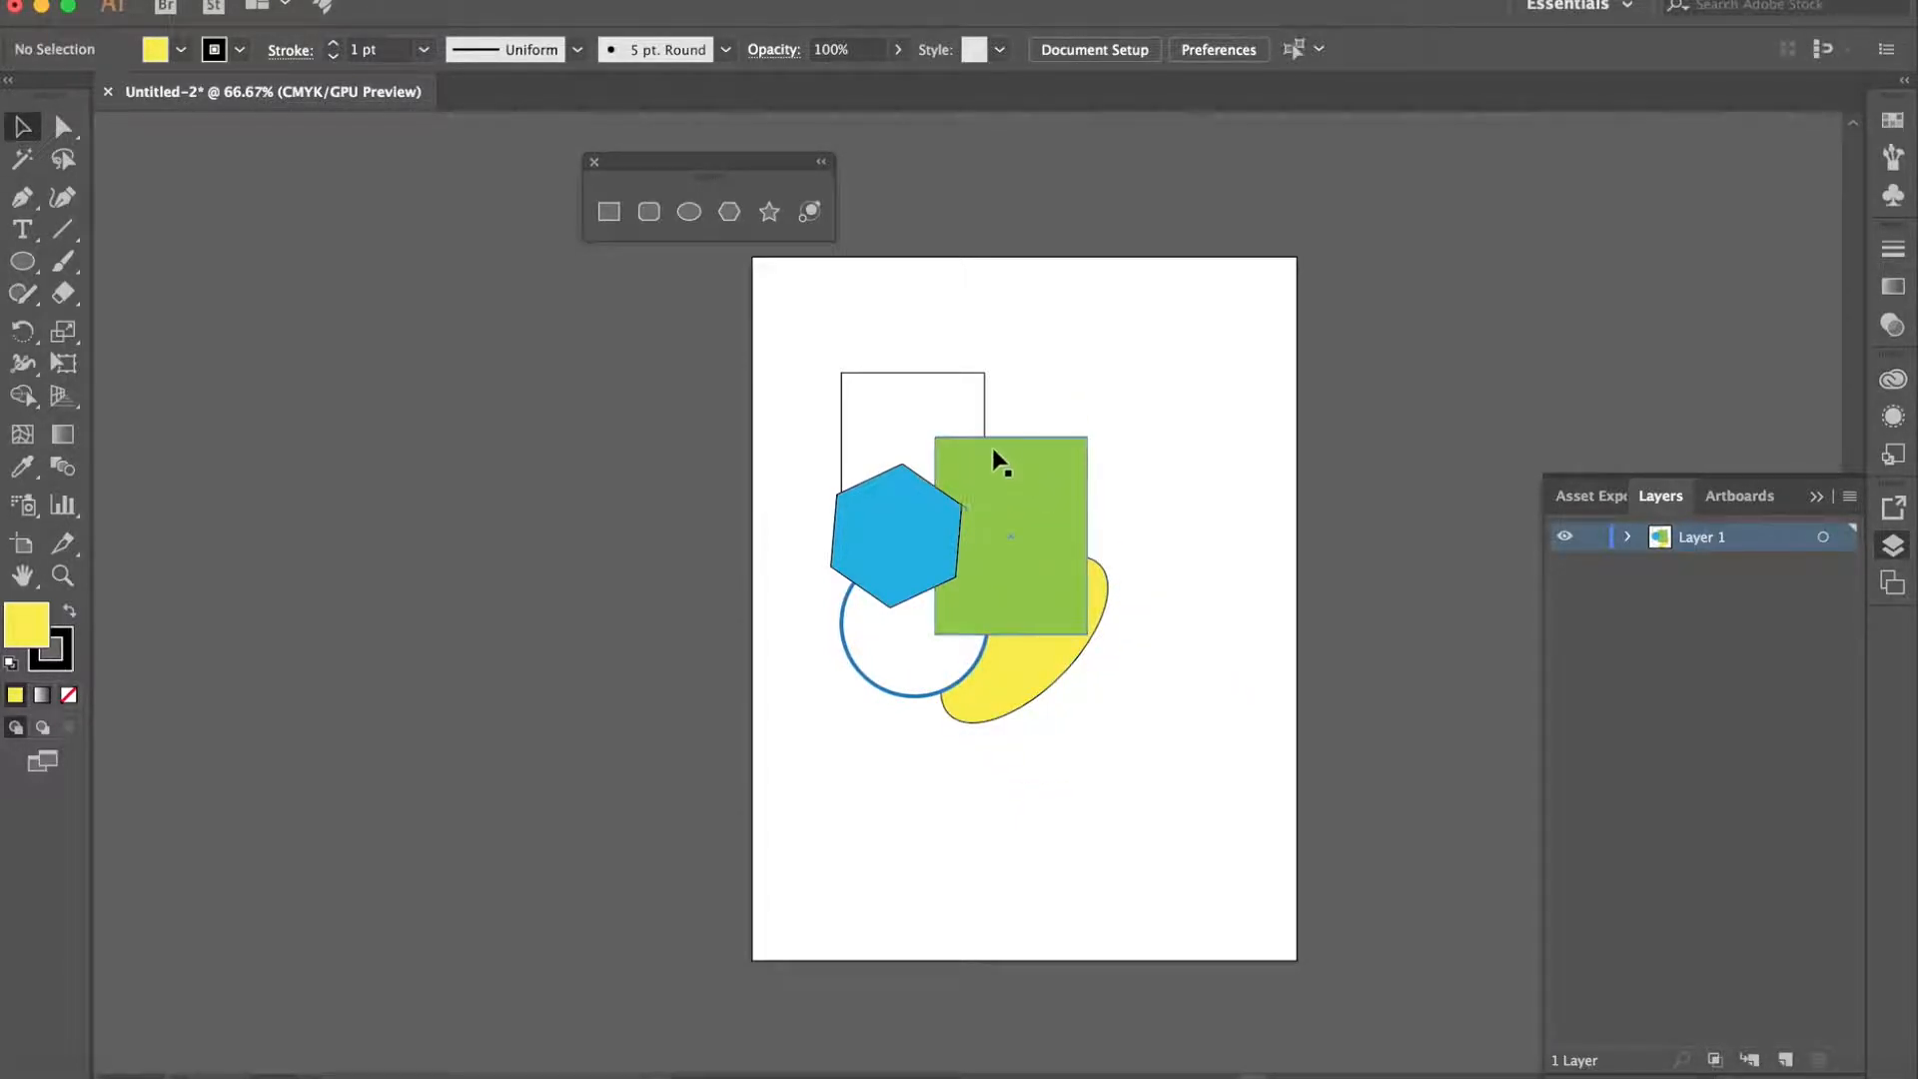
- Fill the unfilled rectangle above the hexagon with orange and deselect it
click(920, 410)
click(181, 50)
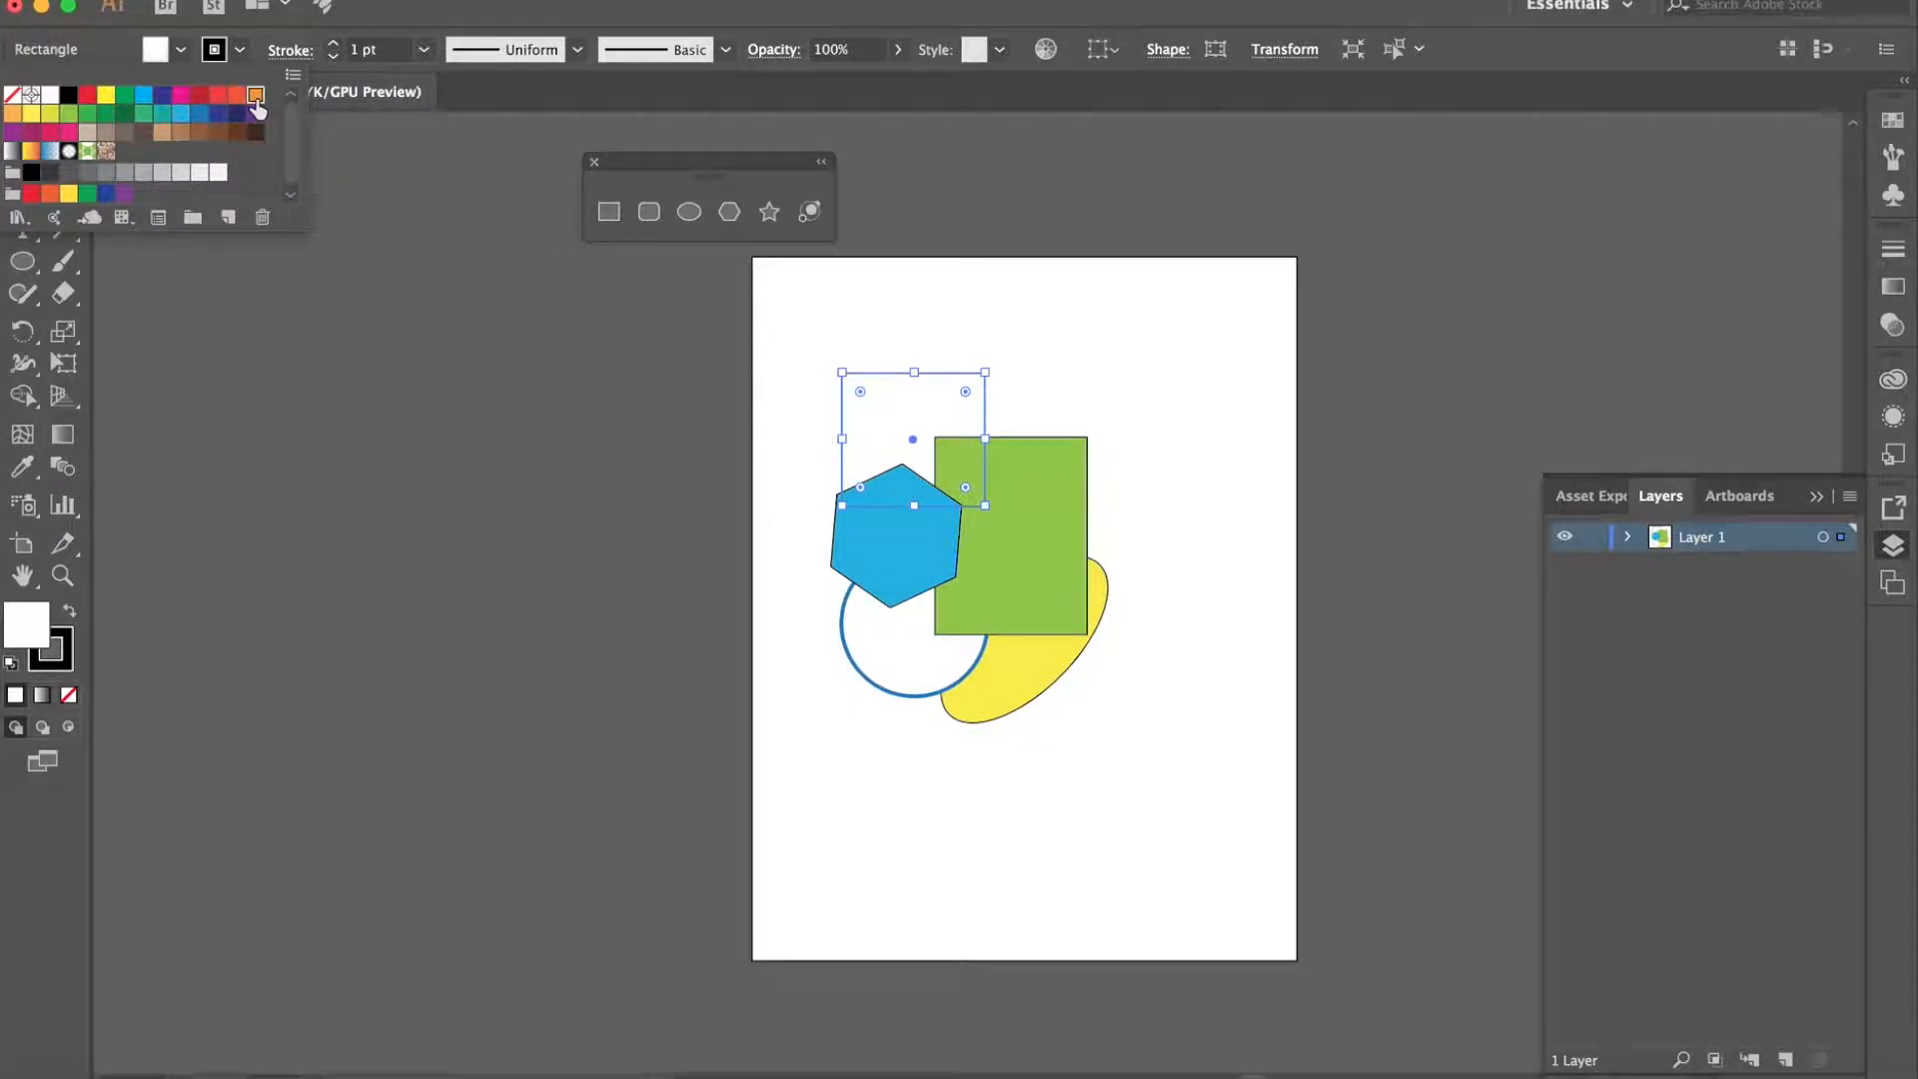
click(246, 99)
click(1069, 393)
click(1120, 385)
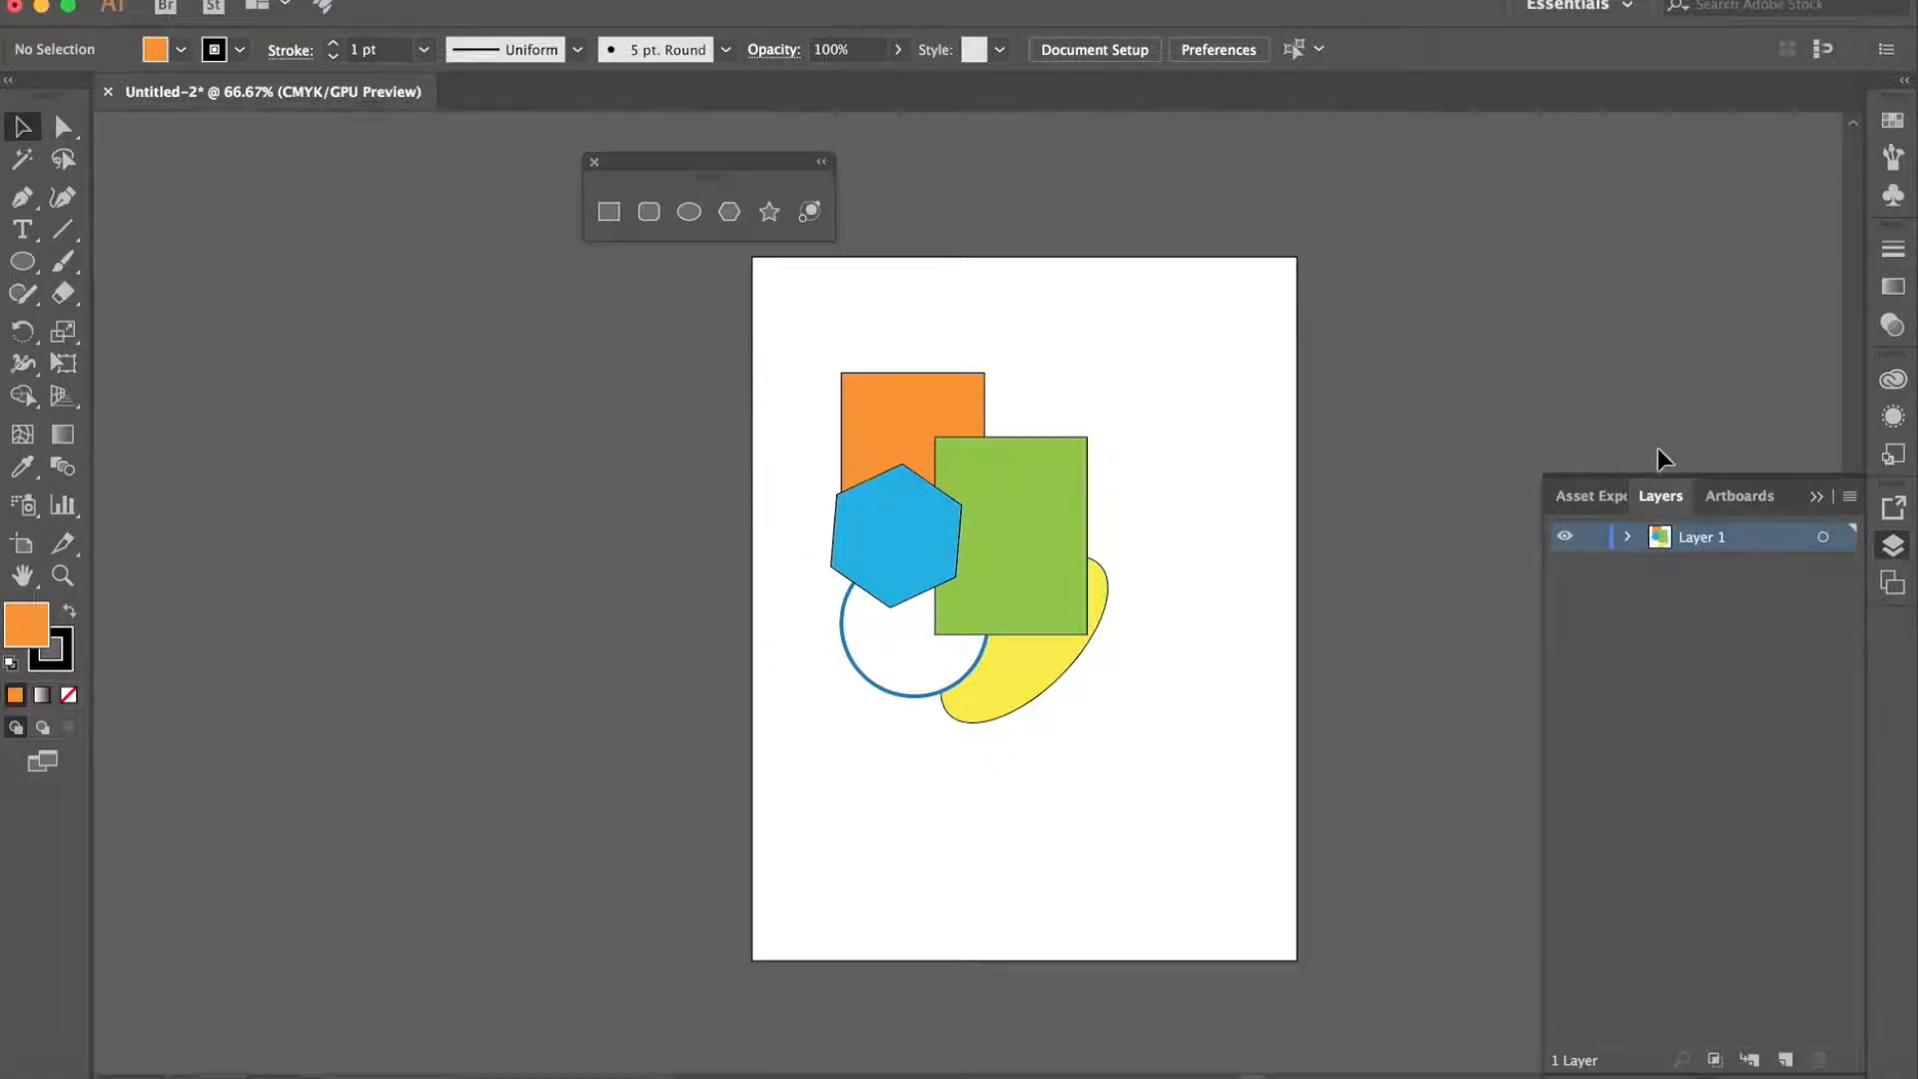
- Expand Layer 1 in the layer list to examine the individual shapes it contains
click(1893, 551)
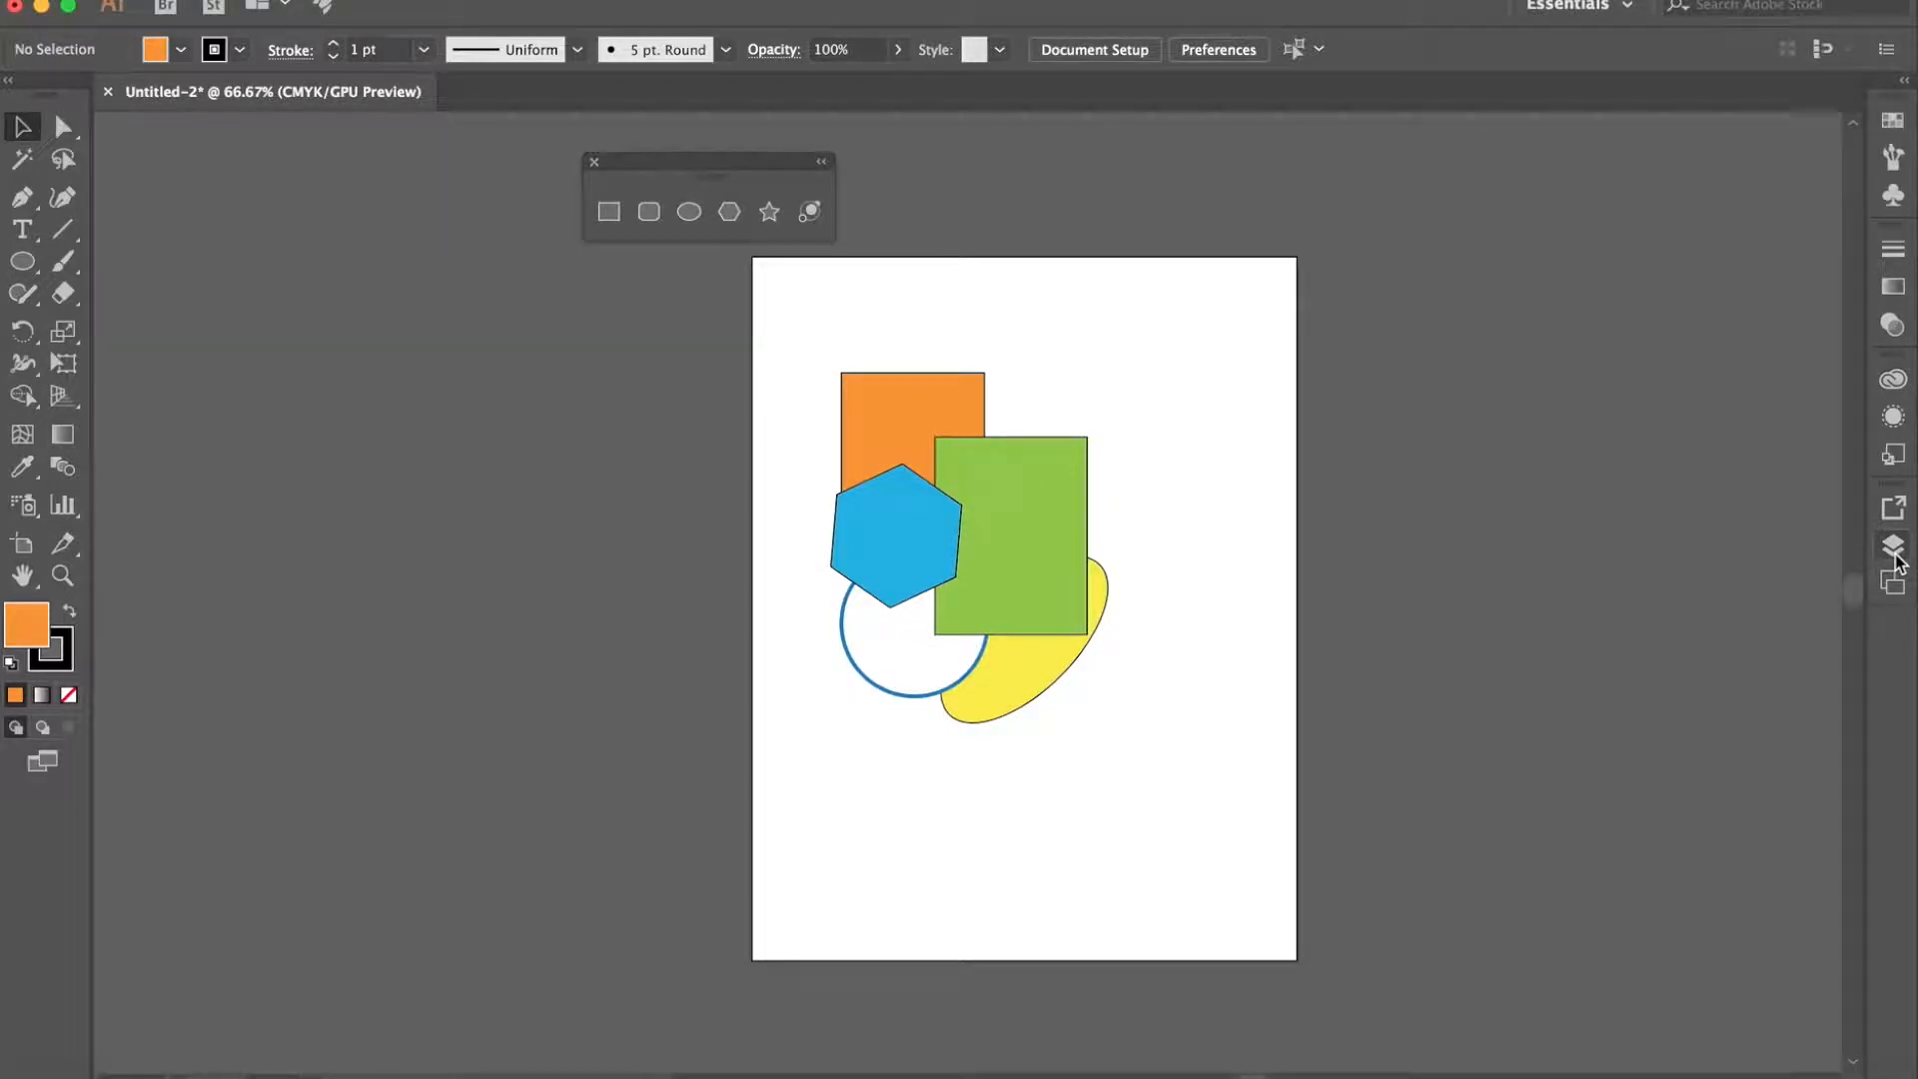
click(1895, 562)
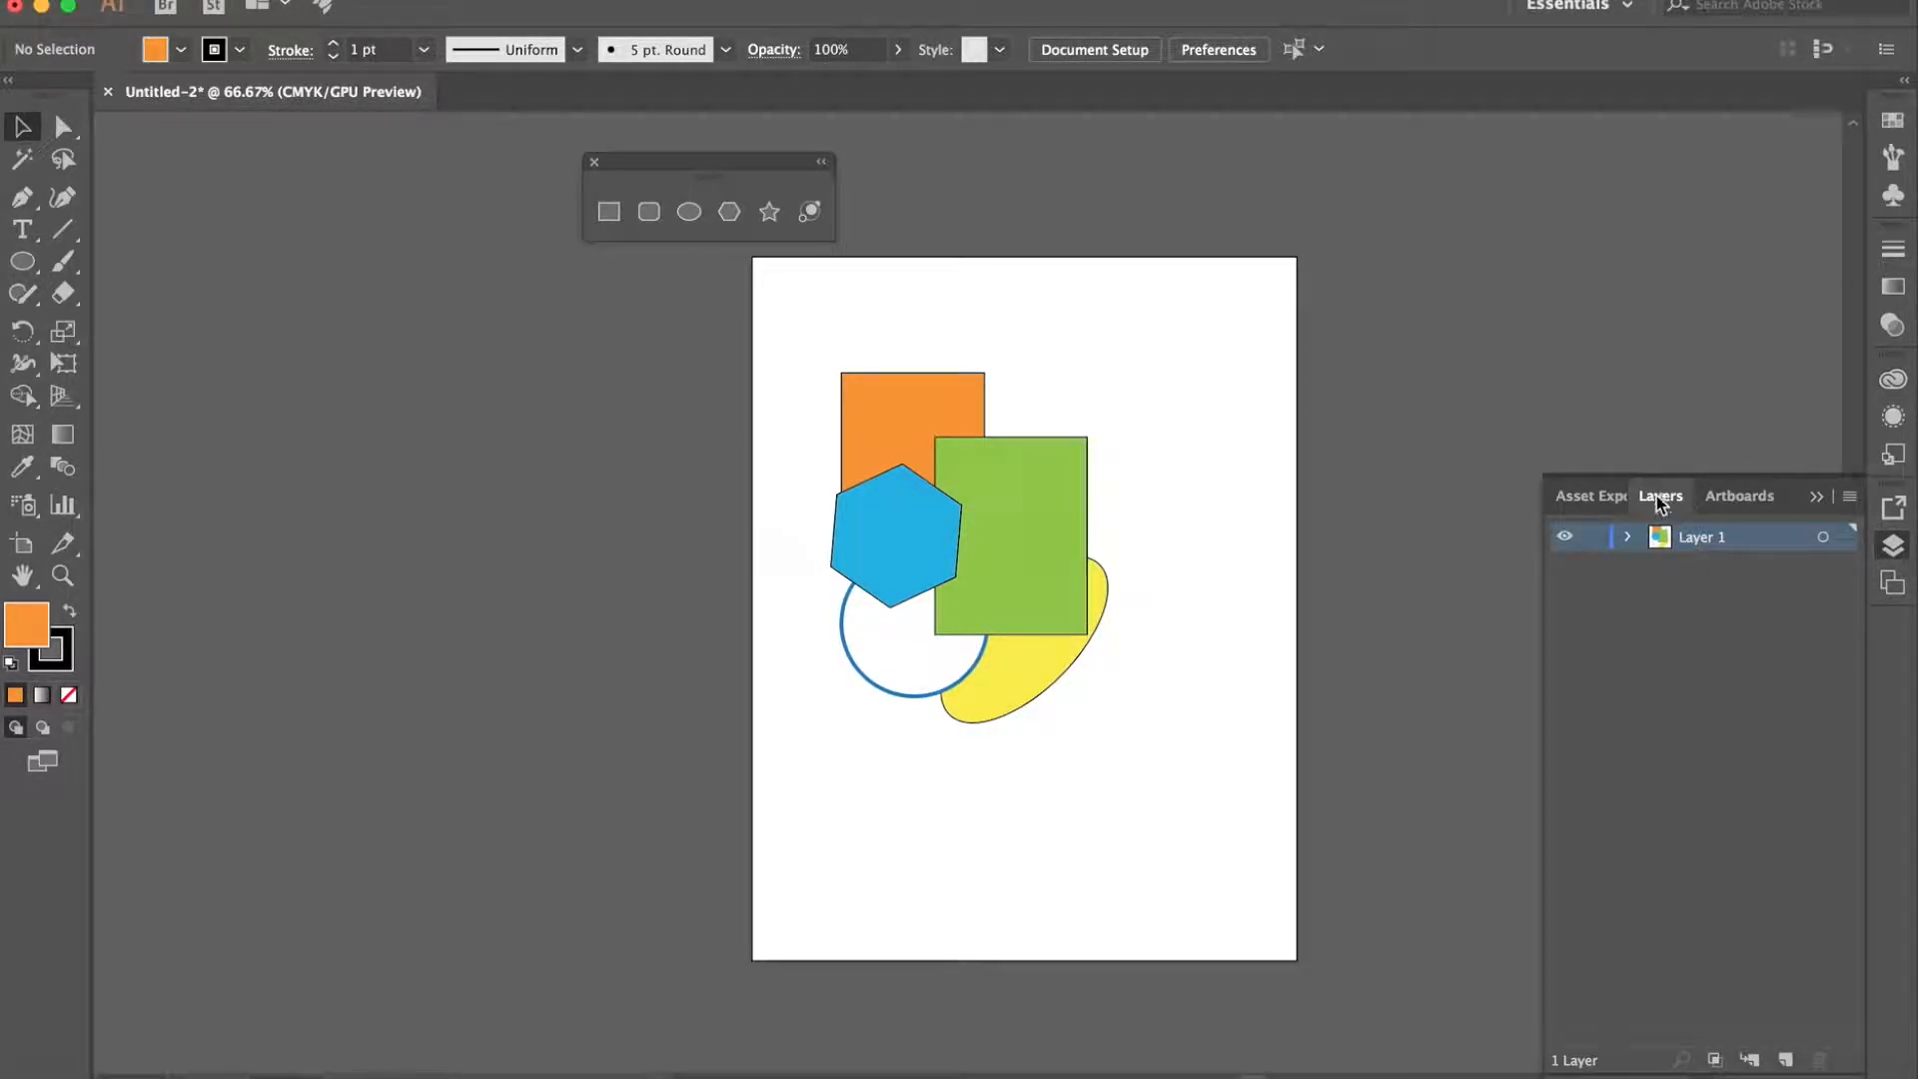
click(1627, 538)
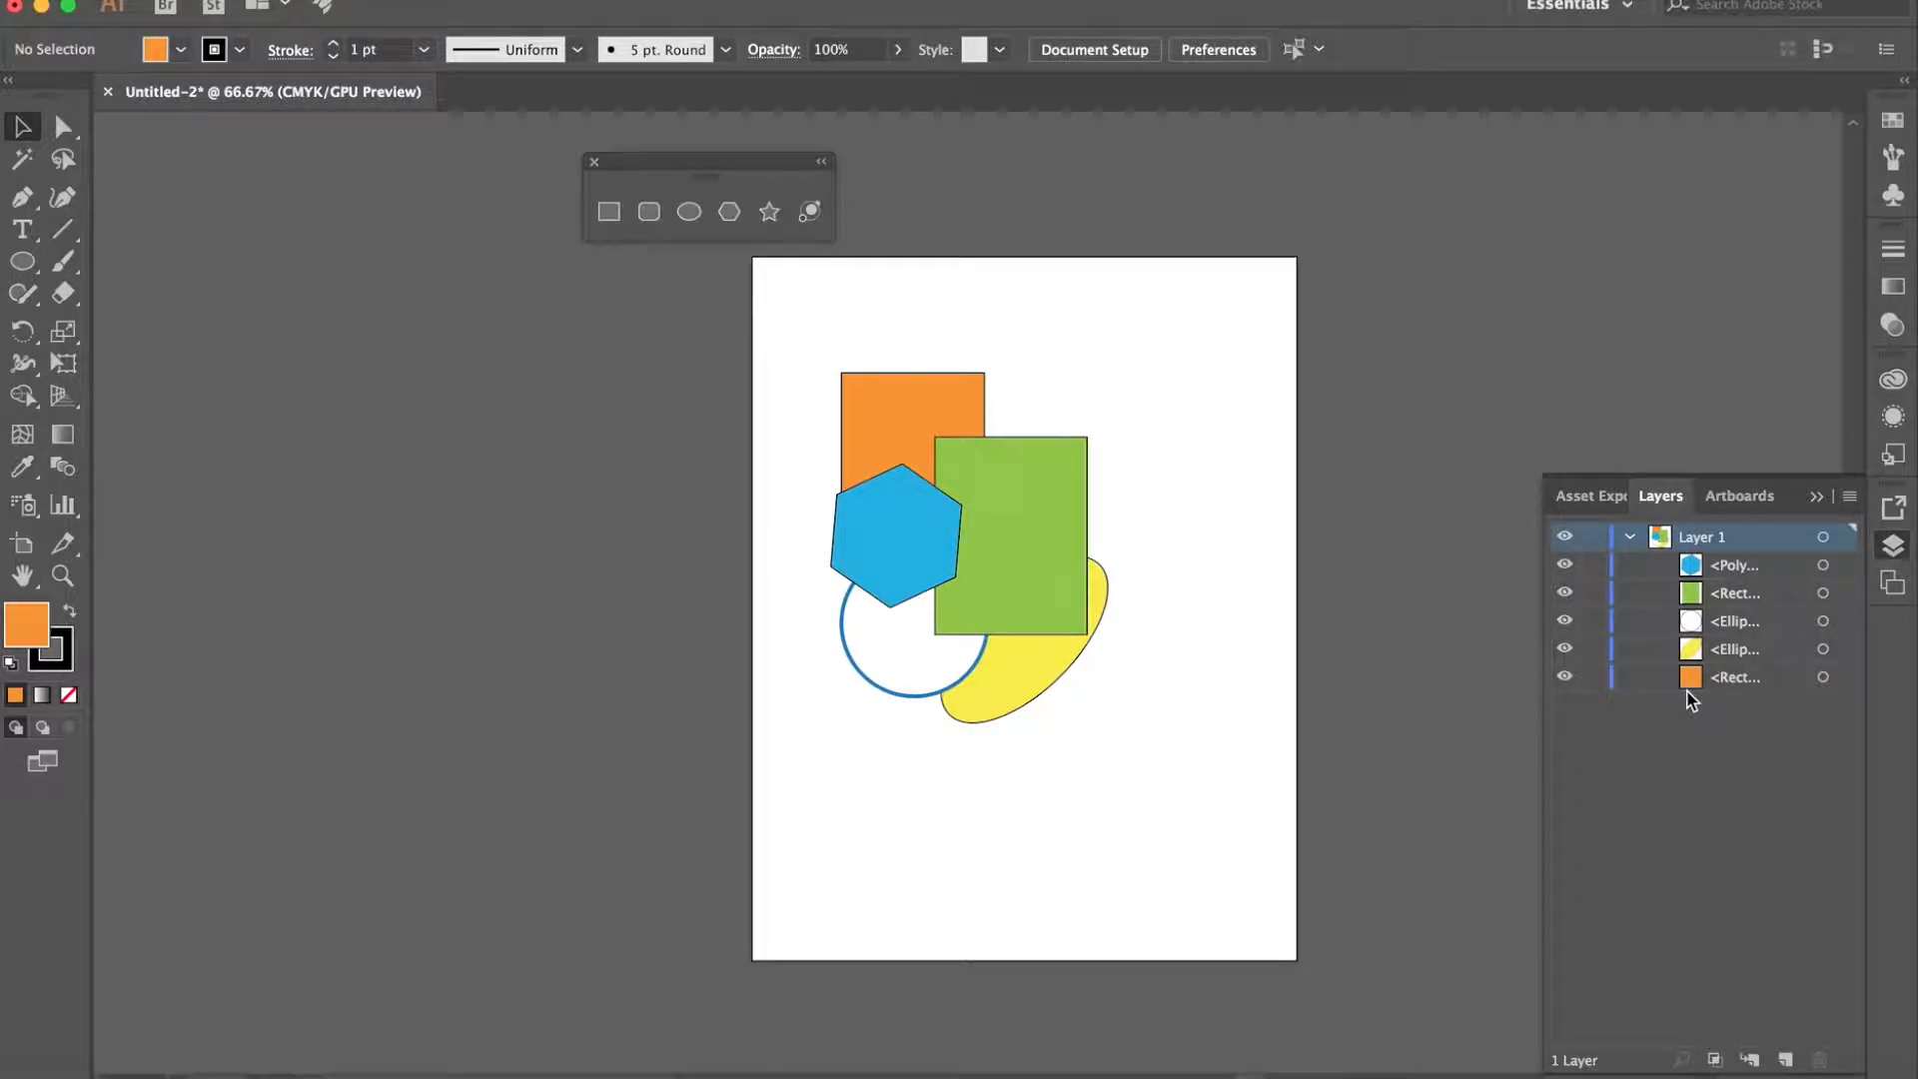
- Hide and show each of Layer 1's five shapes one after another, from the hexagon down to the orange rectangle
click(1564, 565)
click(1564, 565)
click(1564, 593)
click(1564, 592)
click(1564, 621)
click(1564, 621)
click(1564, 649)
click(1564, 649)
click(1564, 678)
click(1564, 678)
- Lock all shapes in Layer 1 except the hexagon and shift the hexagon slightly right and up
drag(1594, 565, 1595, 687)
click(1594, 570)
drag(815, 345, 1235, 969)
mouse_move(877, 511)
mouse_down()
mouse_move(1051, 505)
mouse_move(969, 559)
mouse_move(890, 513)
mouse_up()
click(1236, 470)
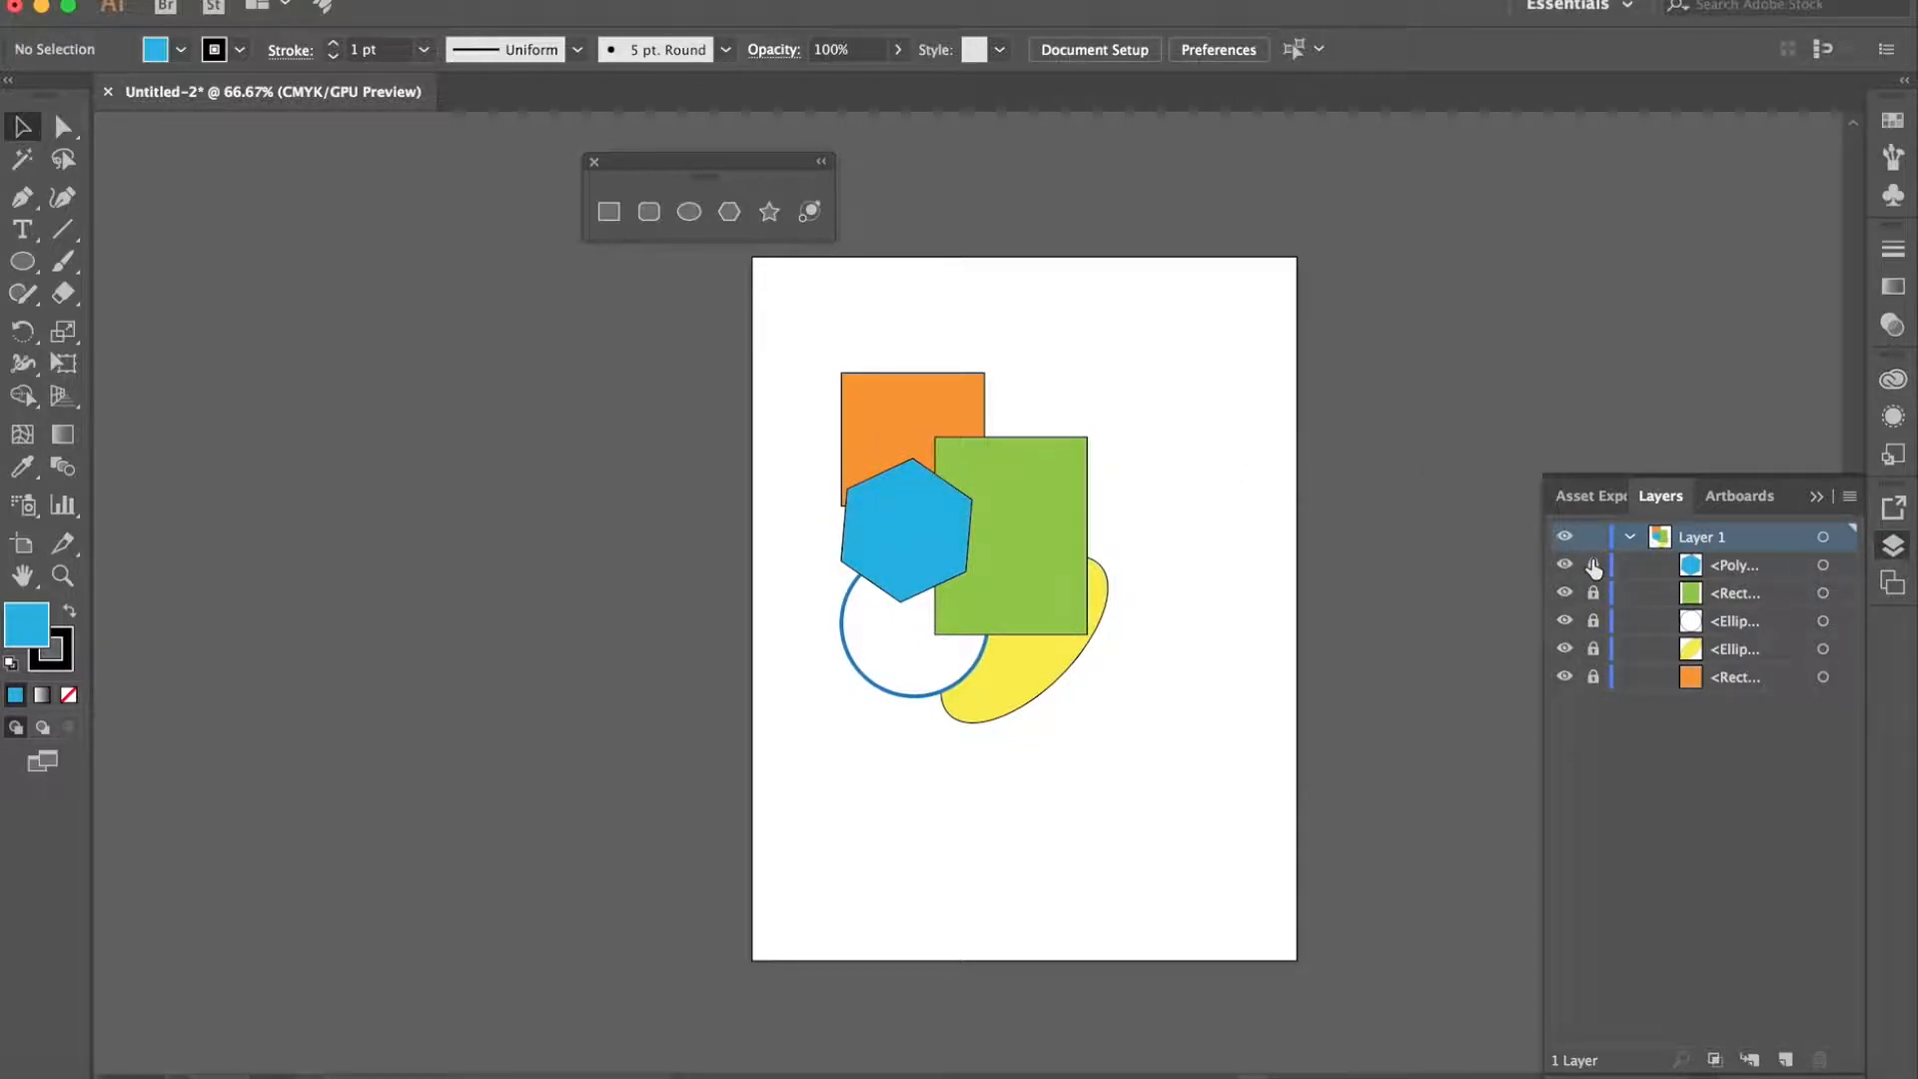
- Collapse Layer 1's contents and add a new layer above it
click(1629, 536)
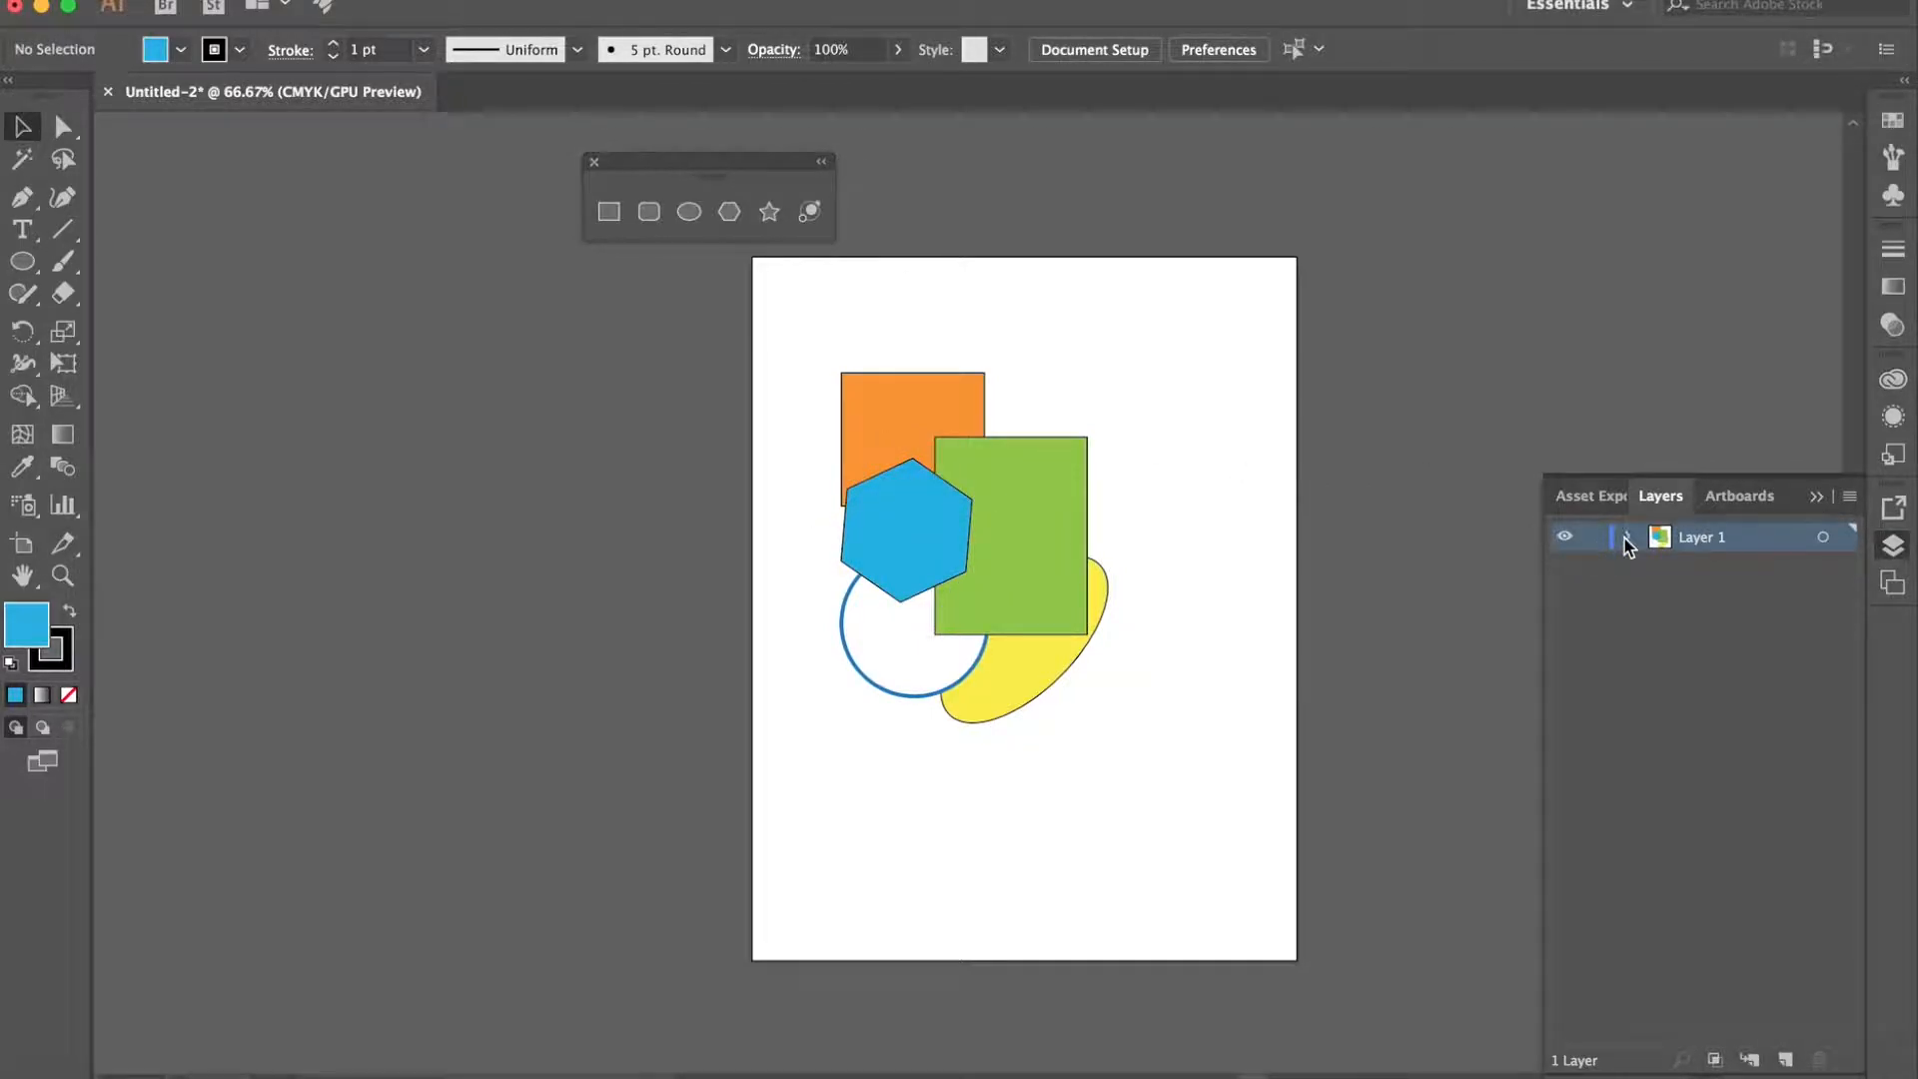
click(1784, 1059)
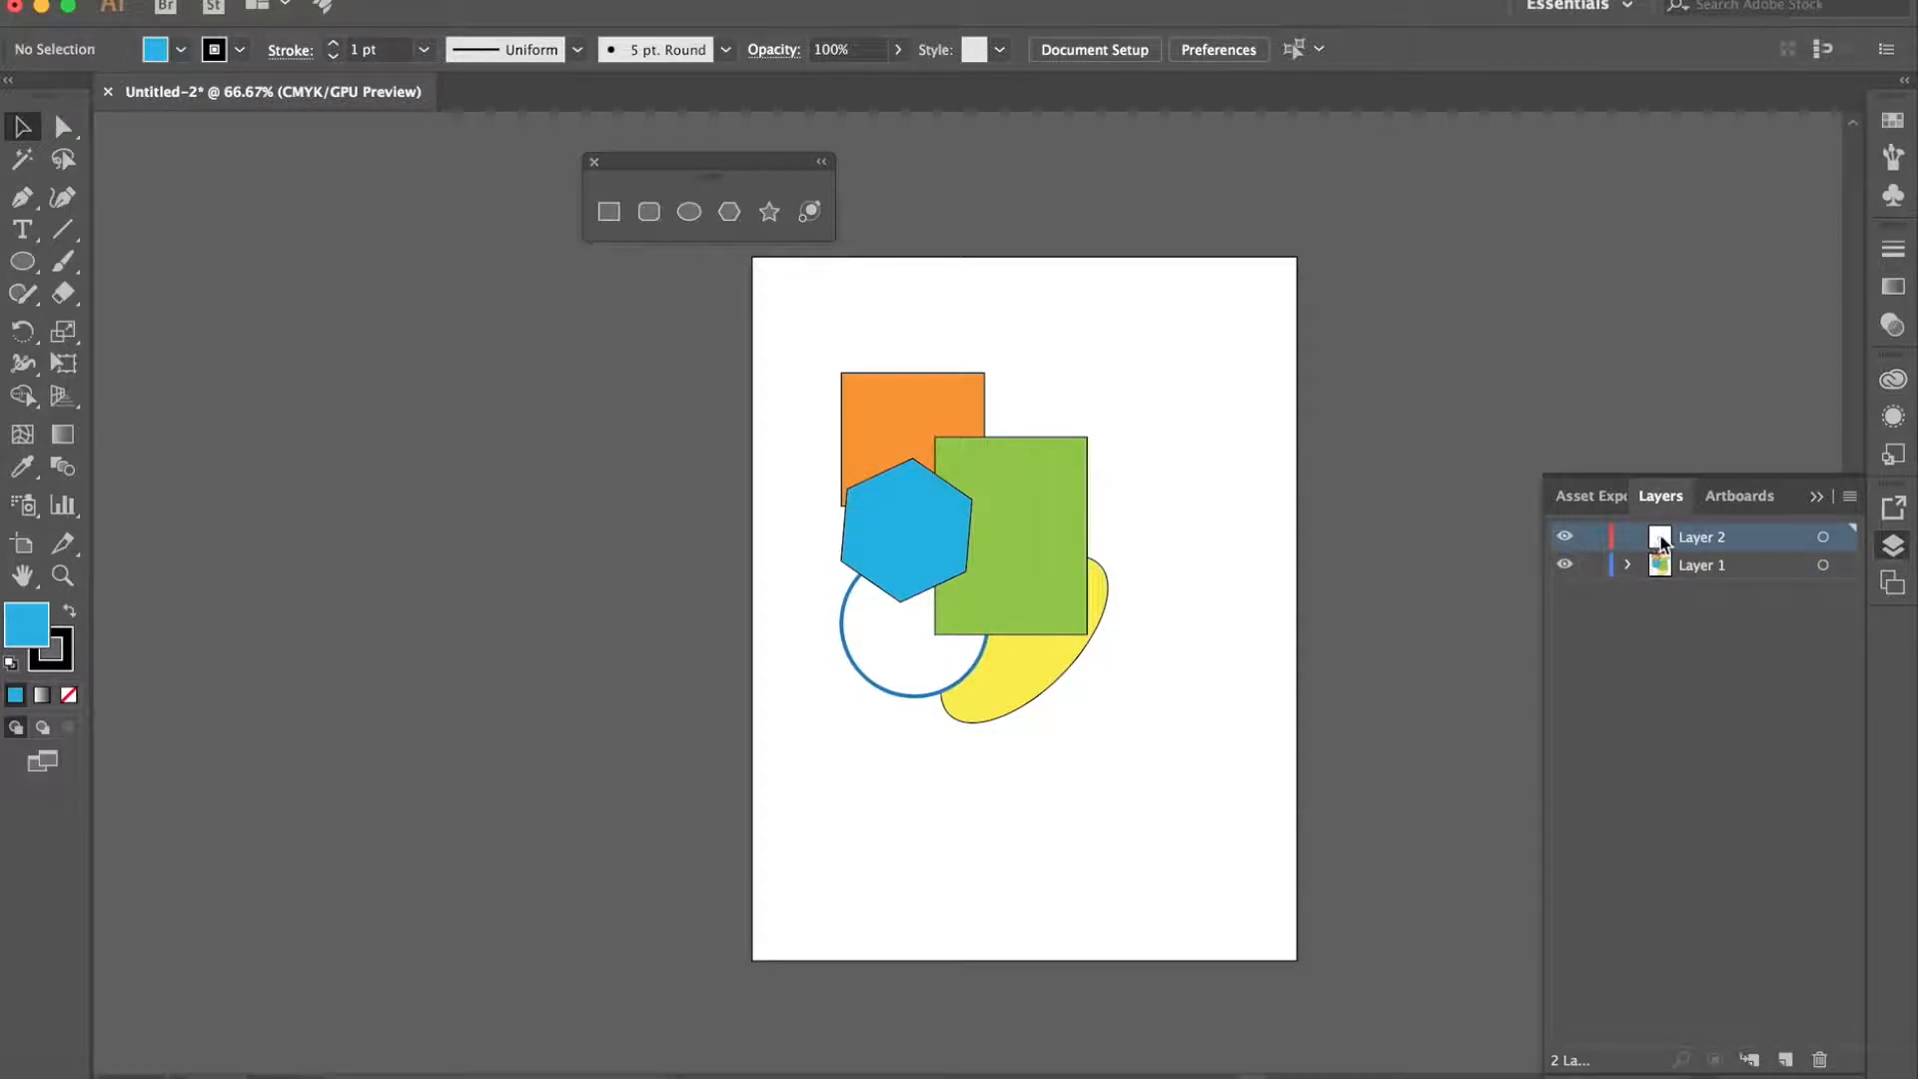
click(1624, 566)
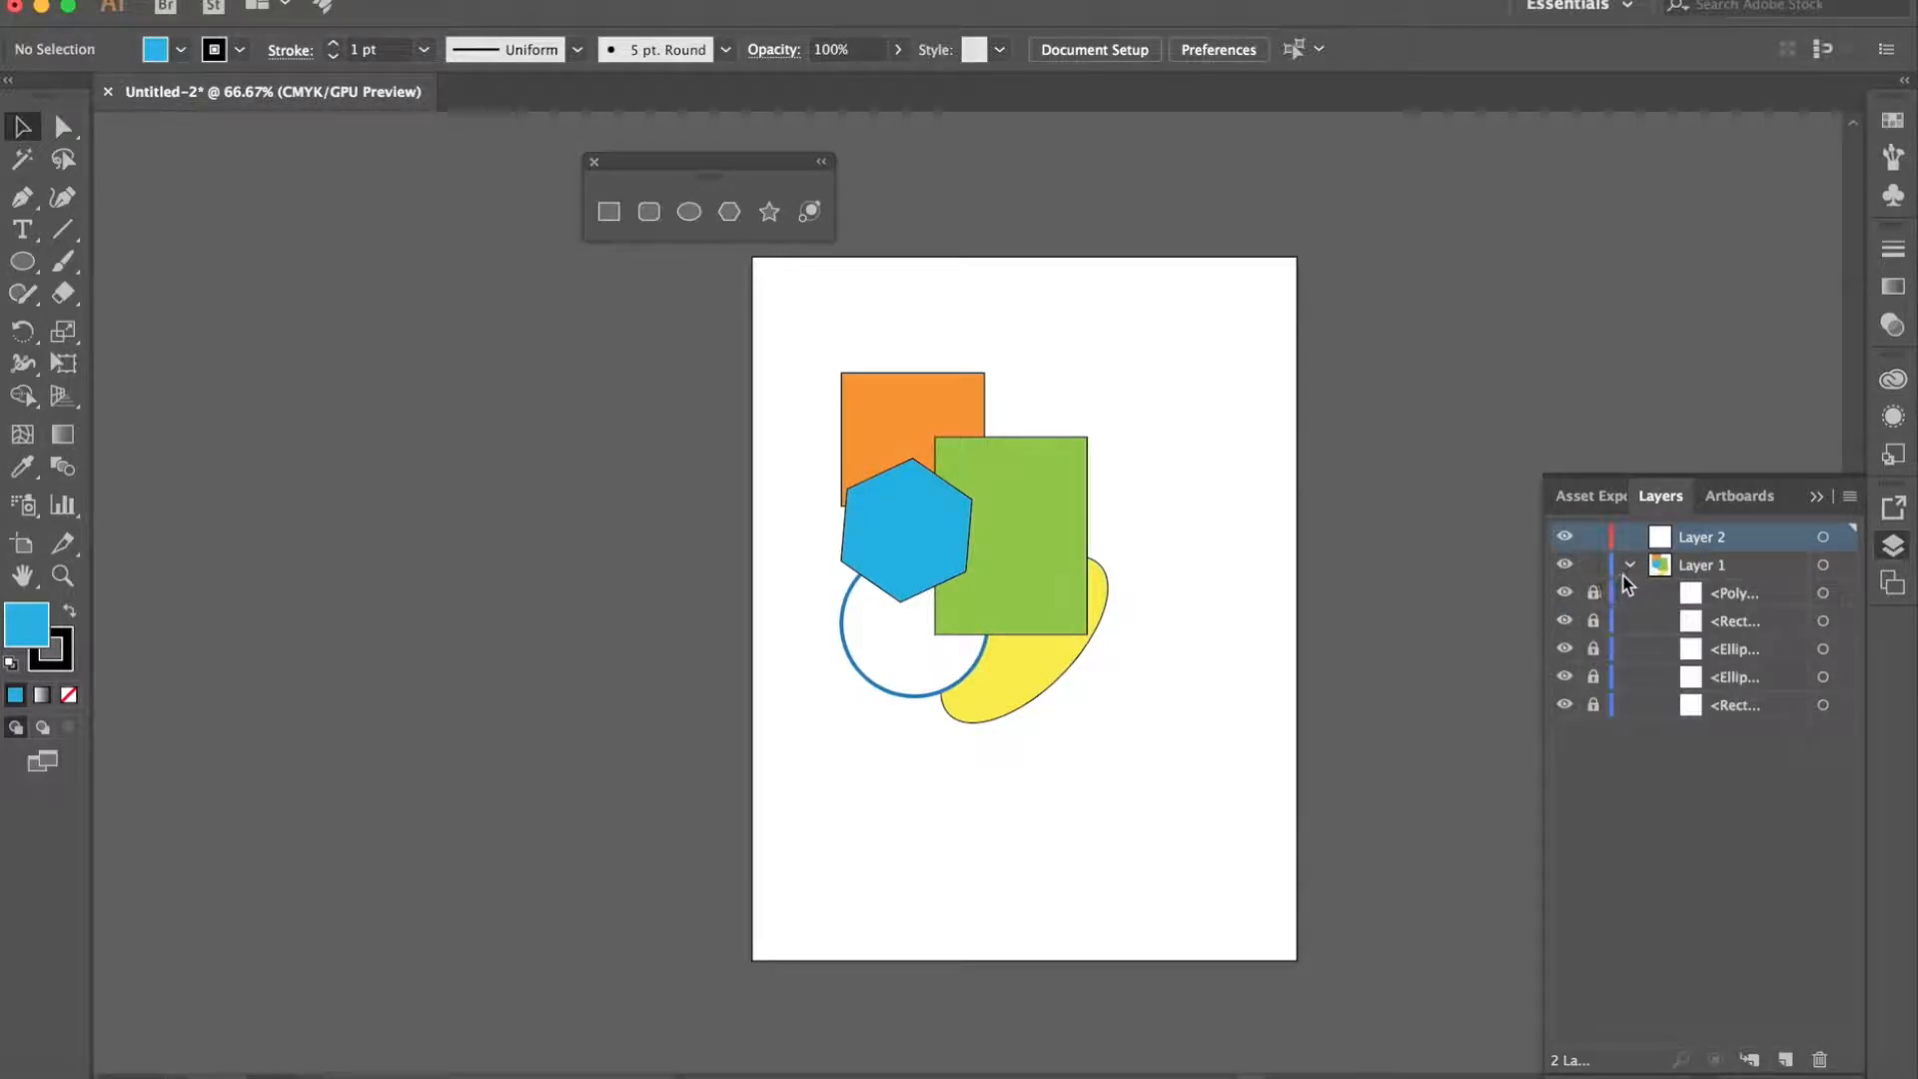
click(1622, 567)
- Lock and hide Layer 1, and close the floating set of shape tools
click(1594, 566)
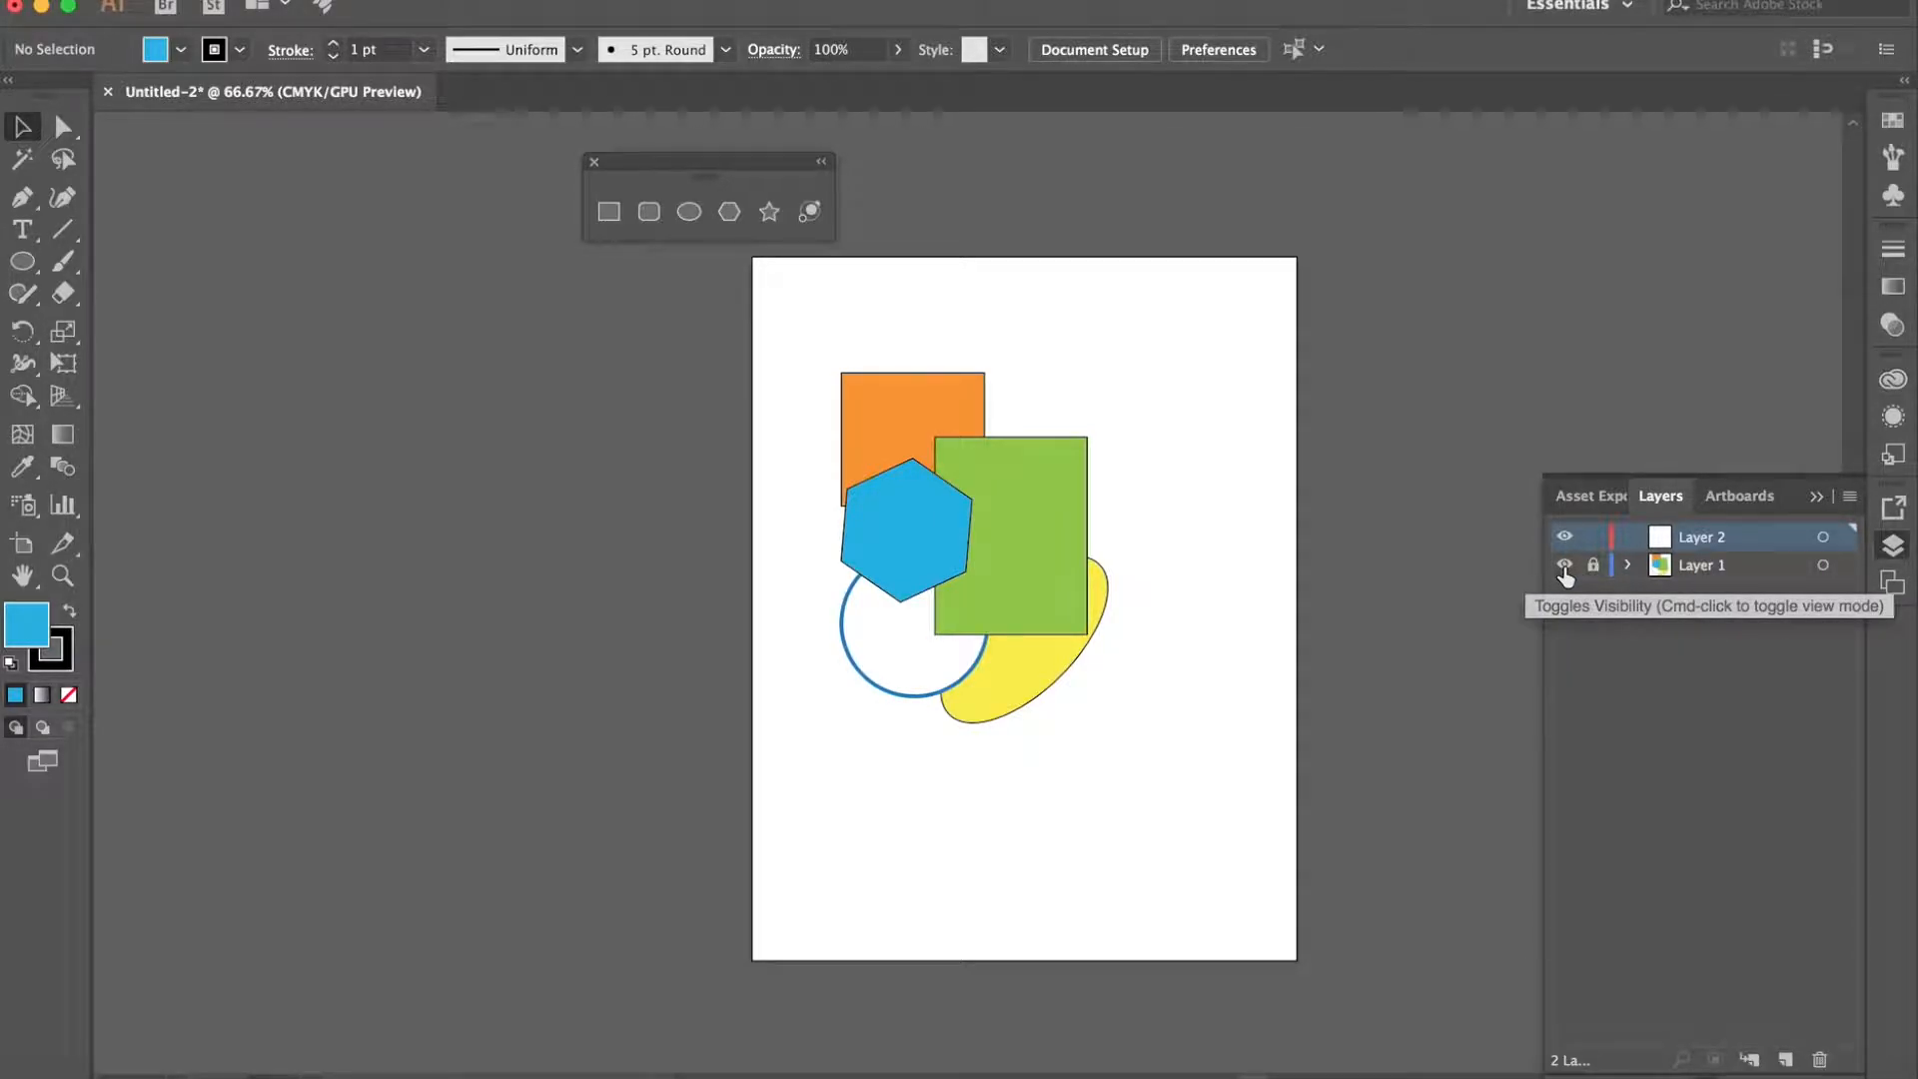
click(1564, 569)
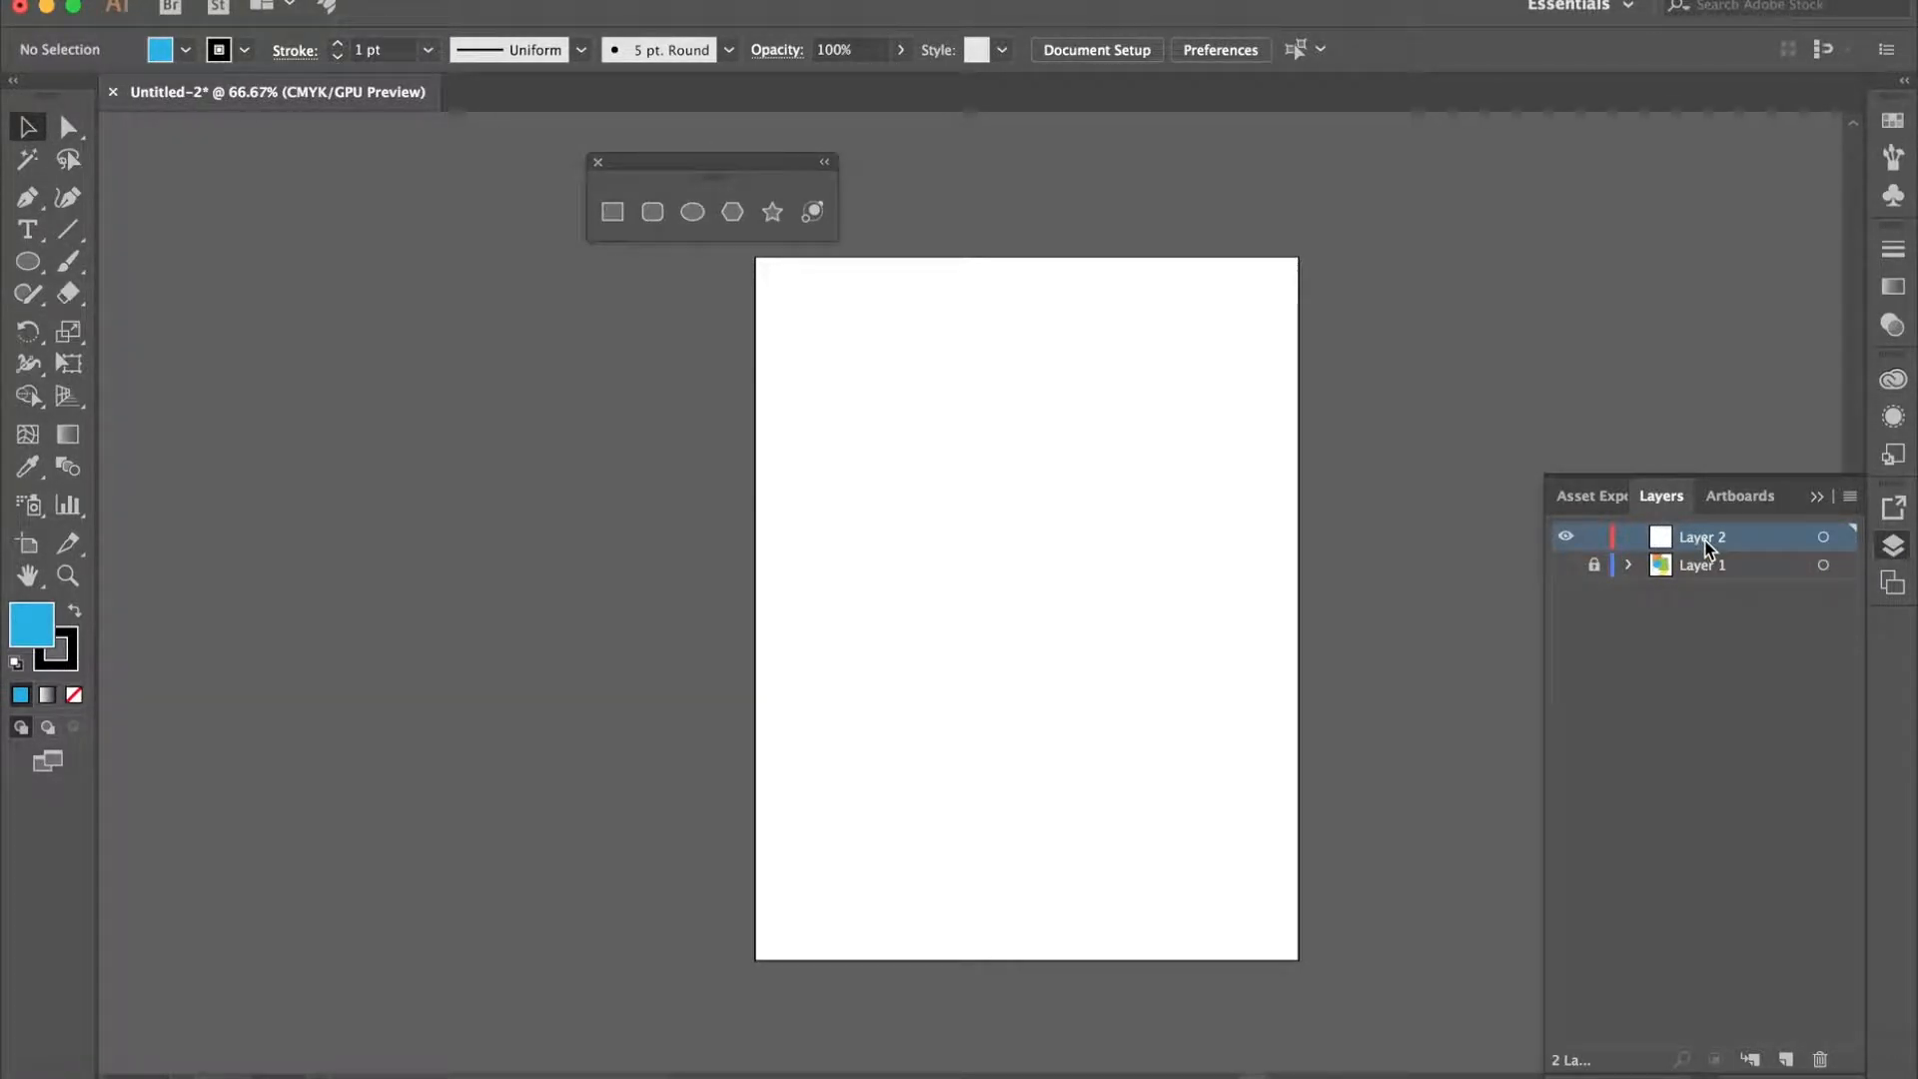
drag(600, 163, 419, 243)
click(415, 232)
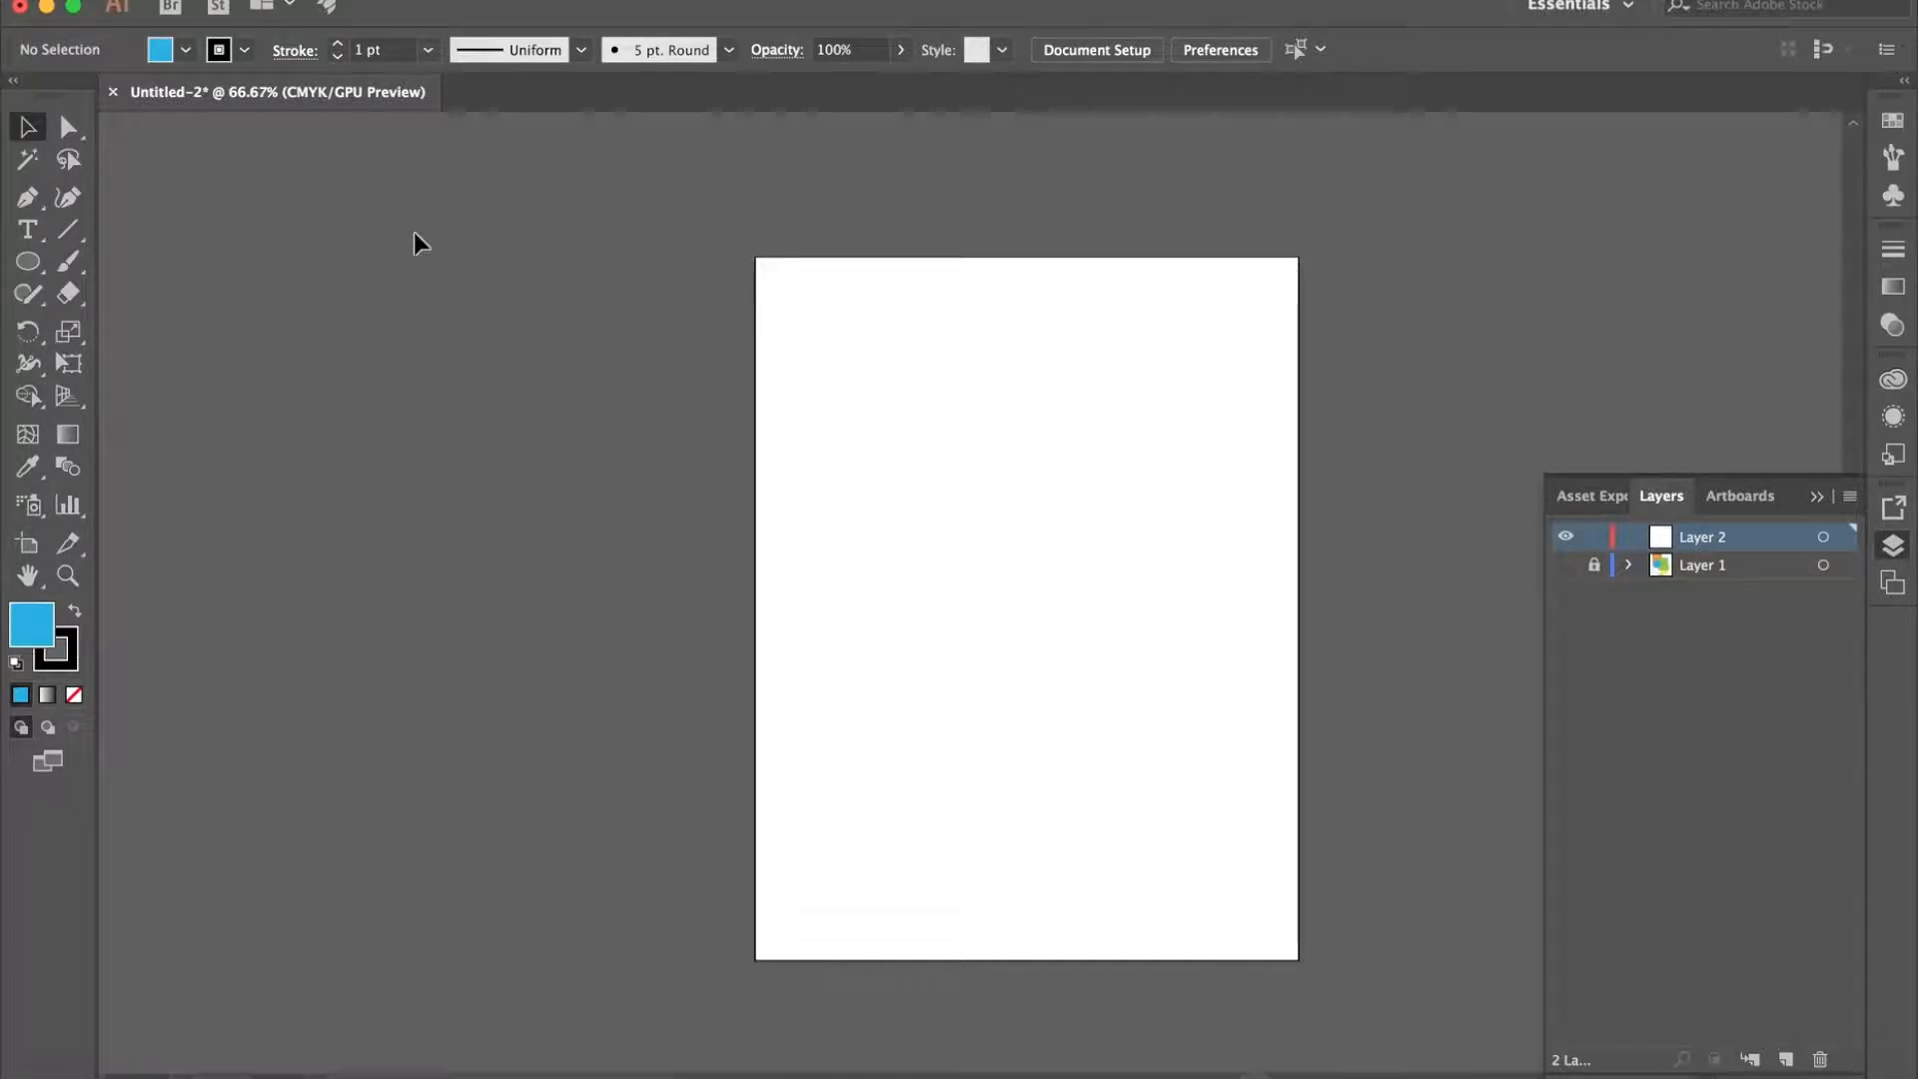
- Draw a closed triangle on Layer 2 with the Pen tool, with a horizontal top edge about 108 mm wide and a height of about 80 mm
click(29, 198)
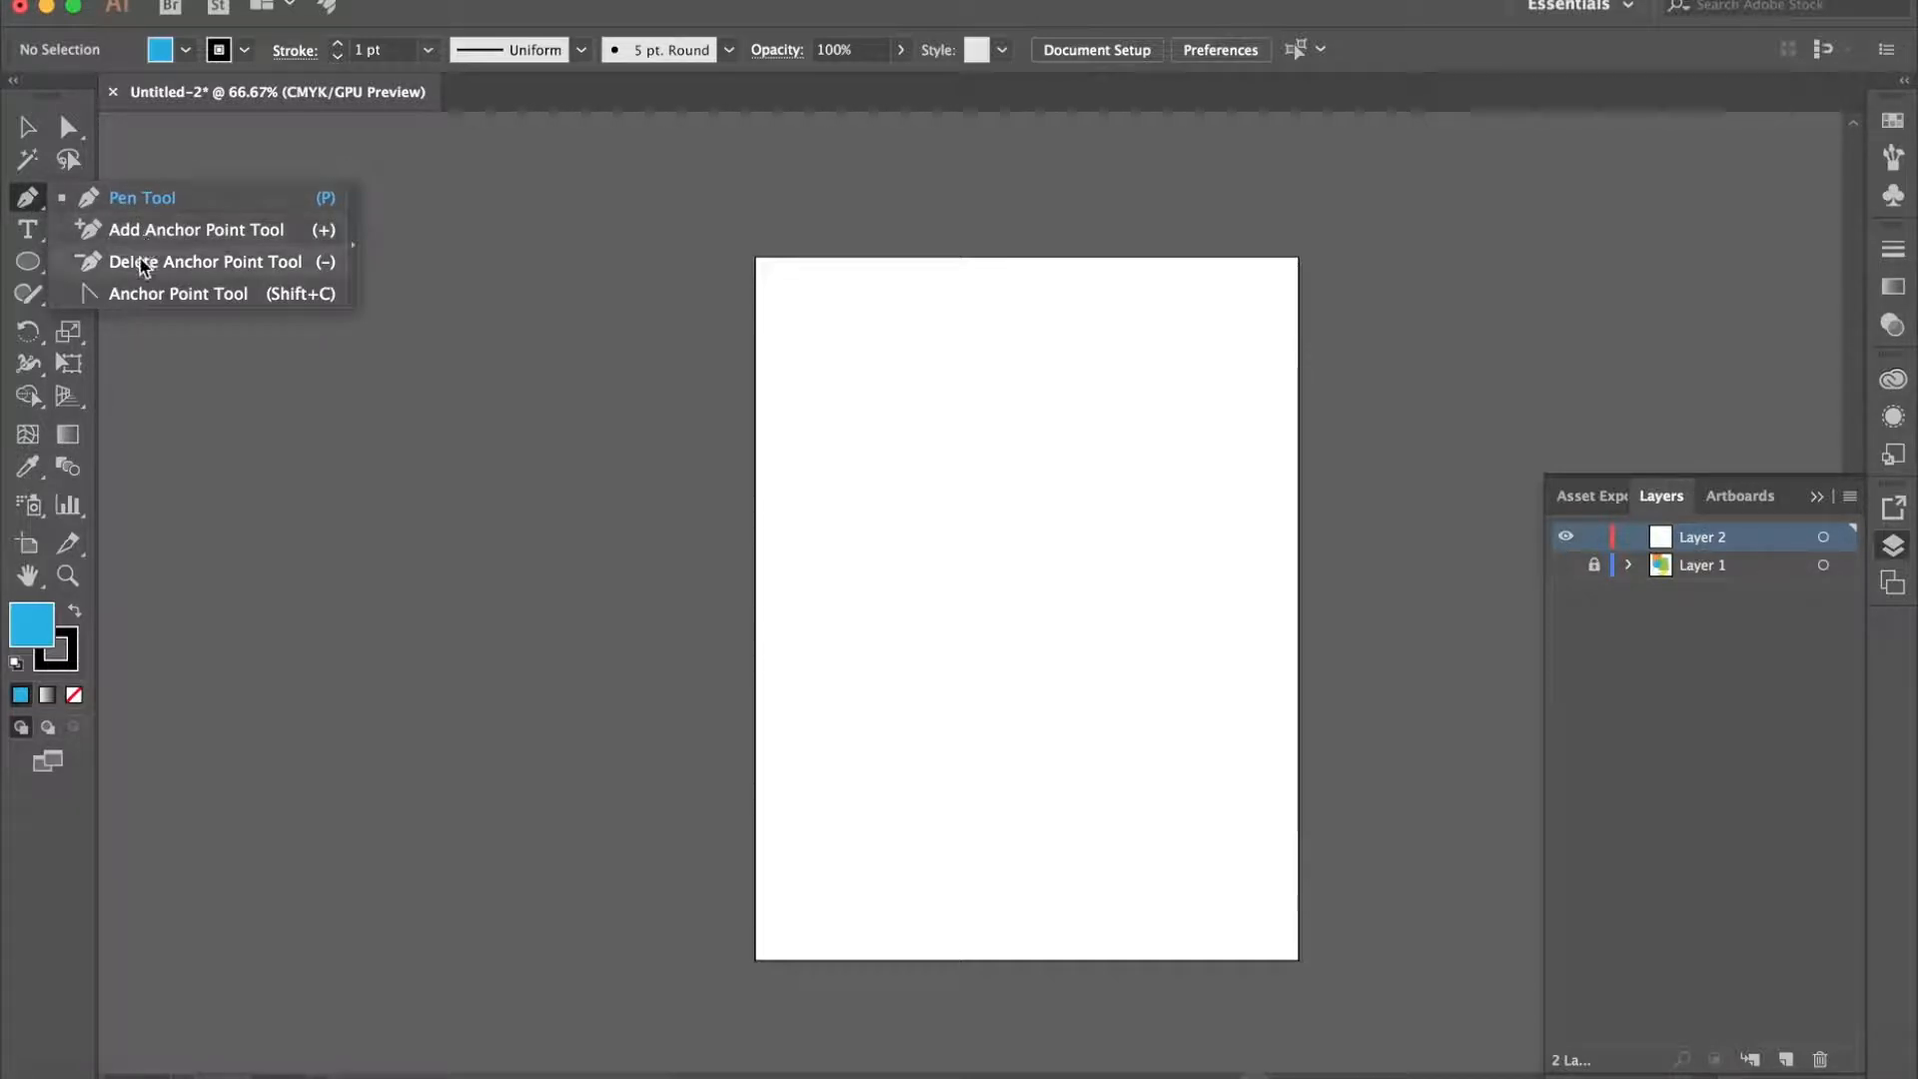
click(141, 200)
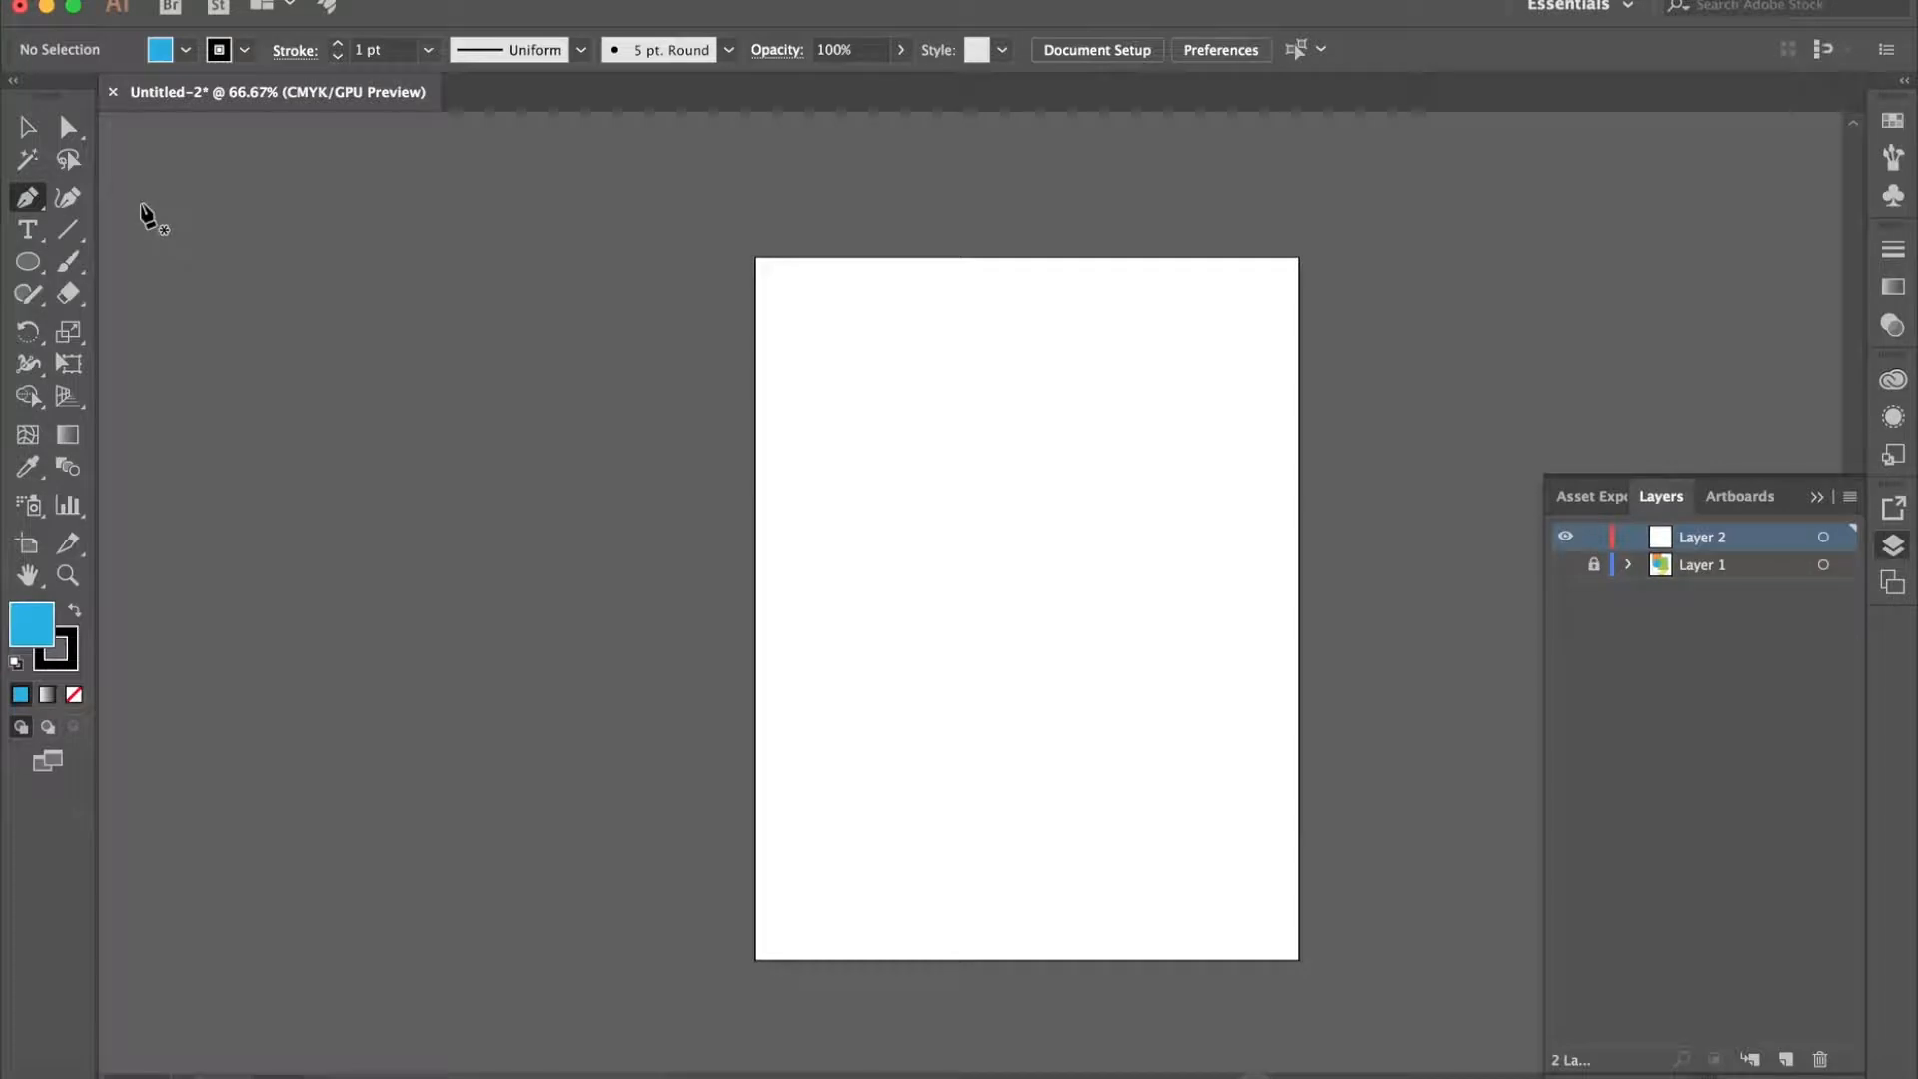
click(831, 445)
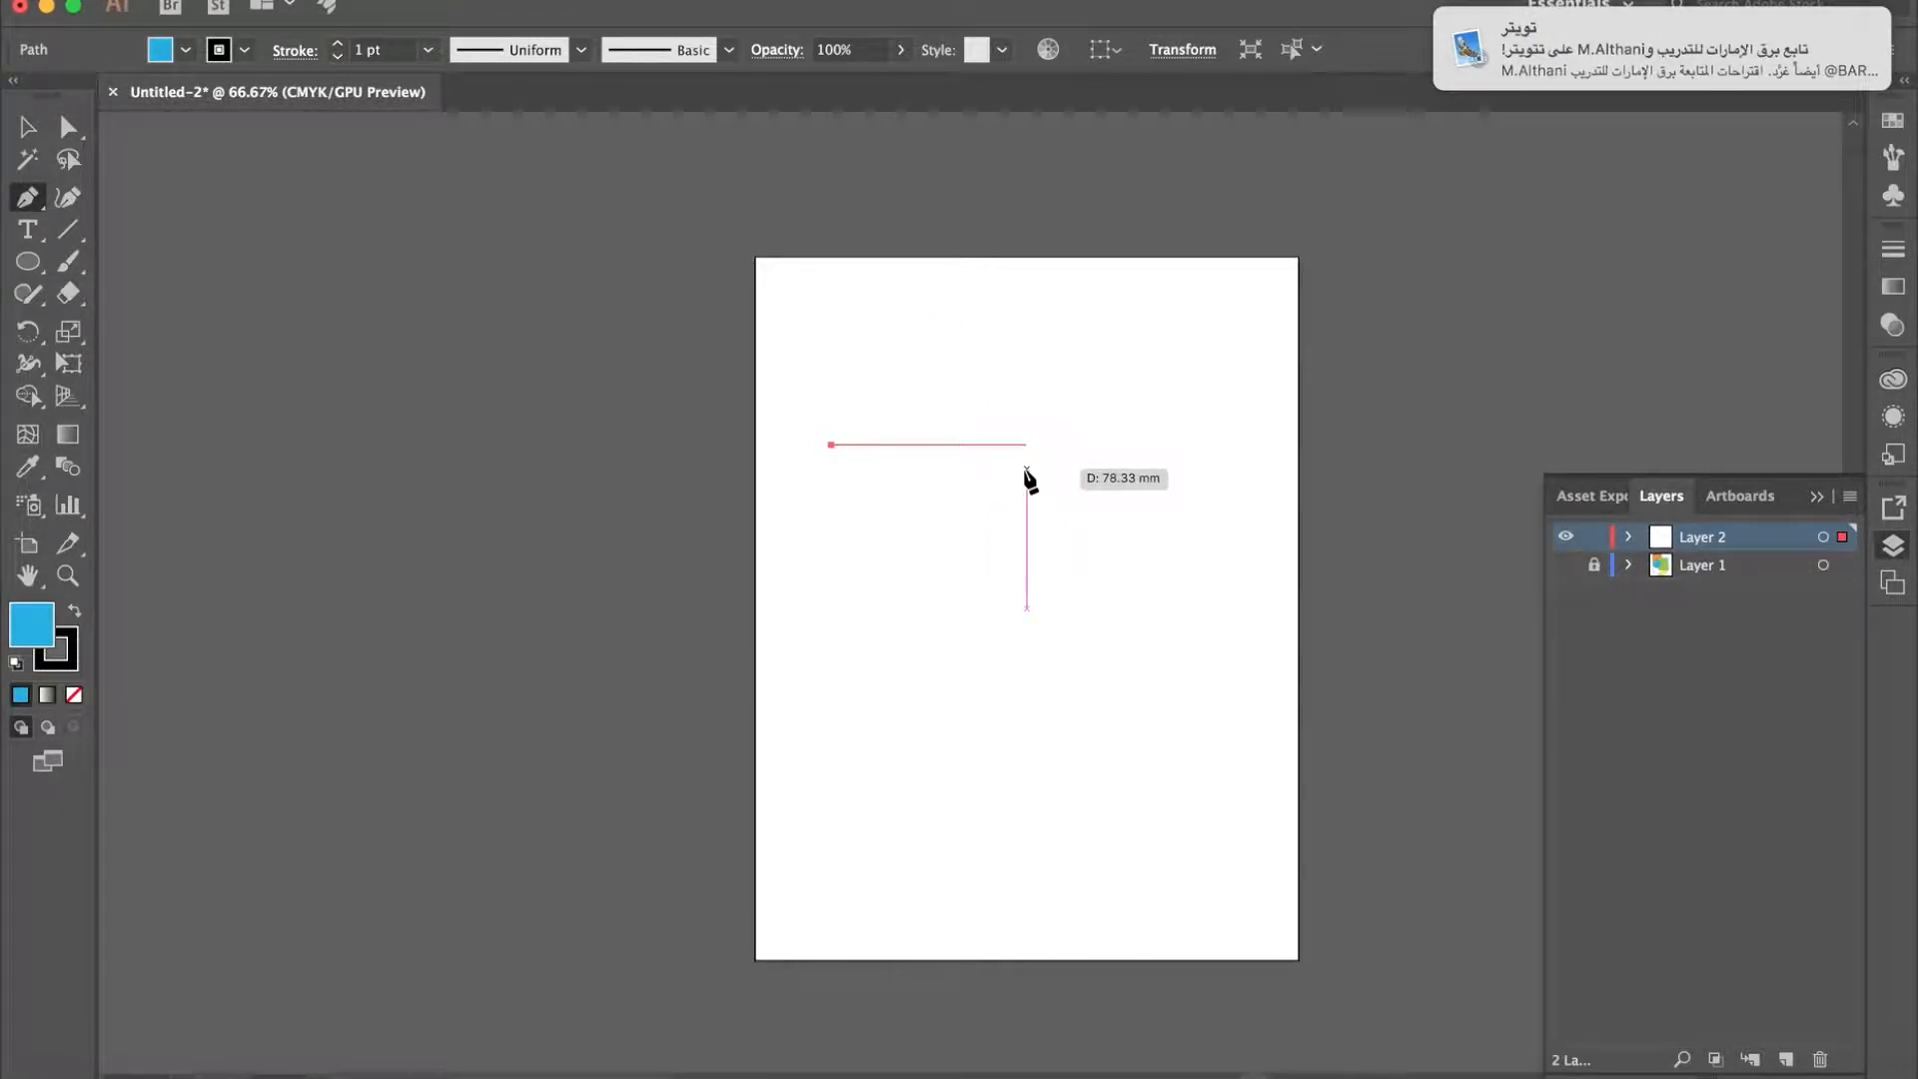
click(1104, 445)
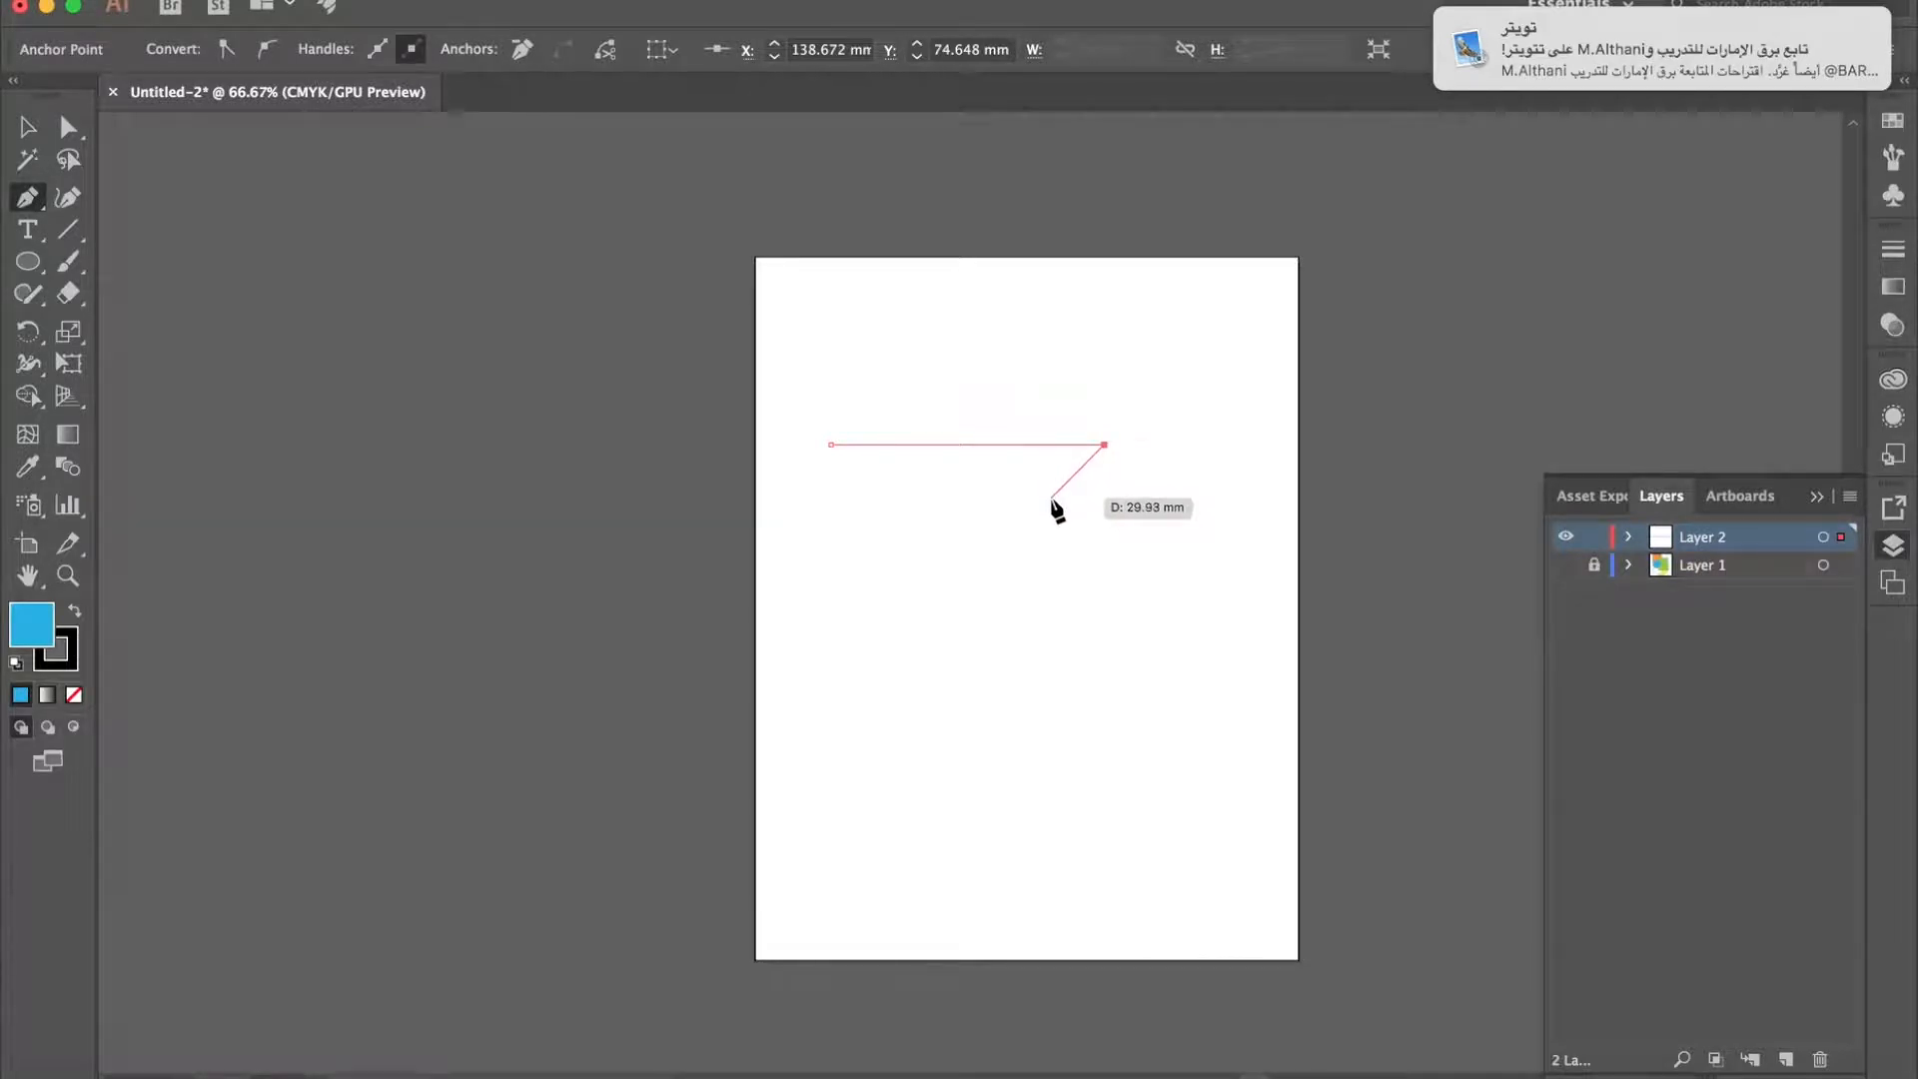
click(896, 639)
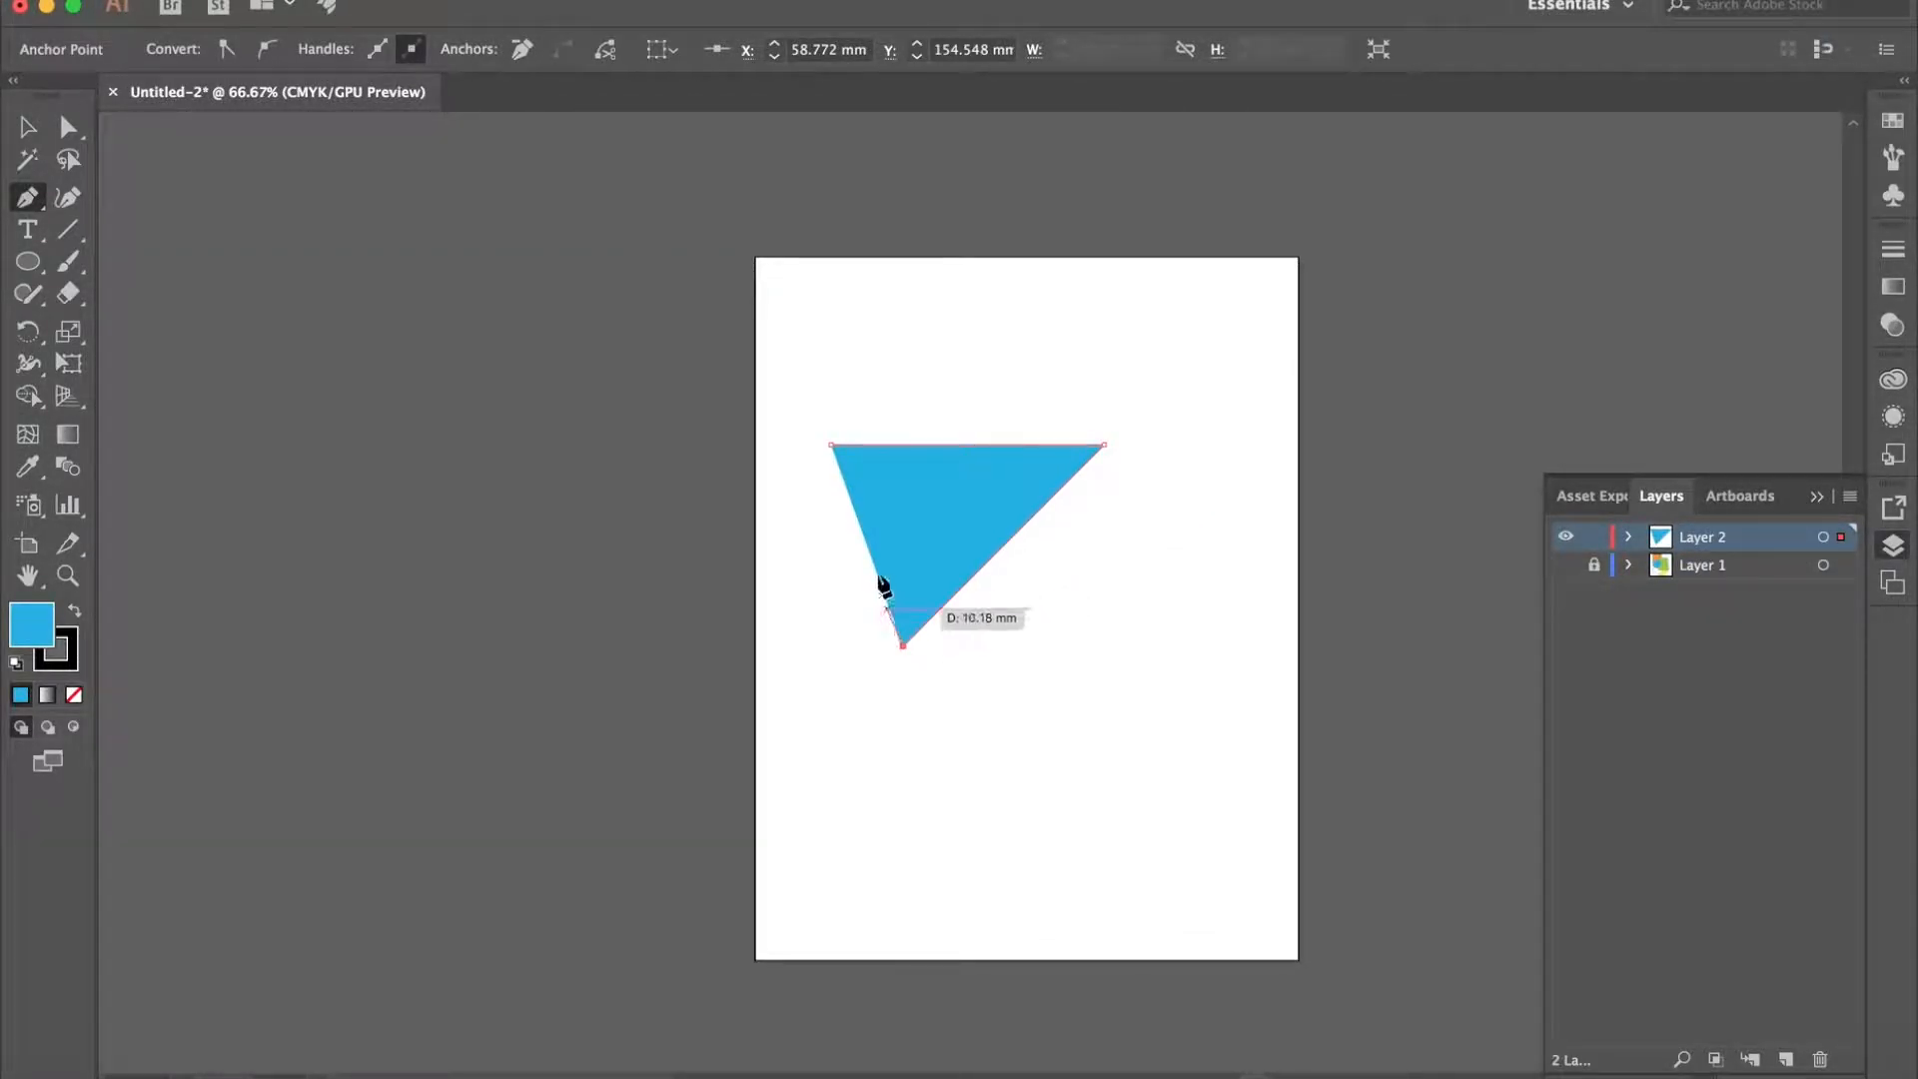
click(831, 445)
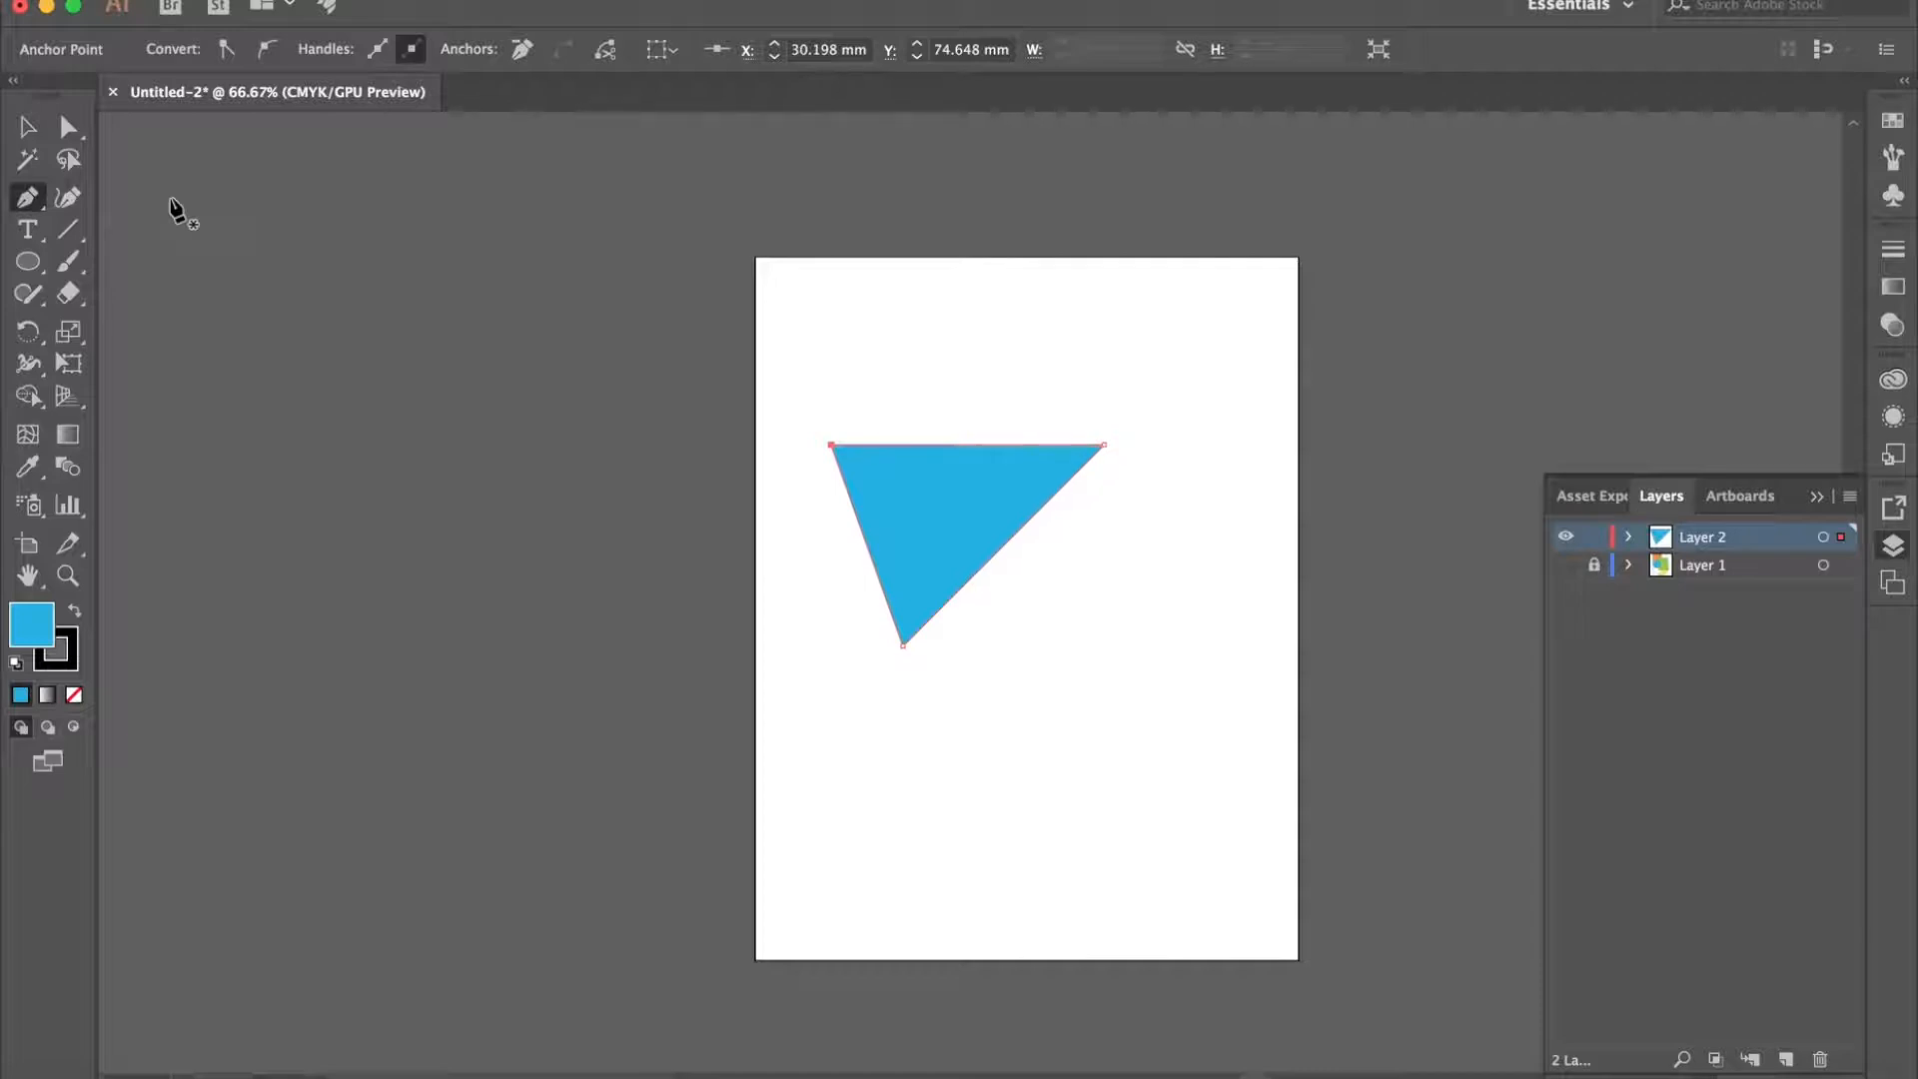
- Bulge the triangle's top edge and its slanted right edge outward with the Curvature tool
click(67, 203)
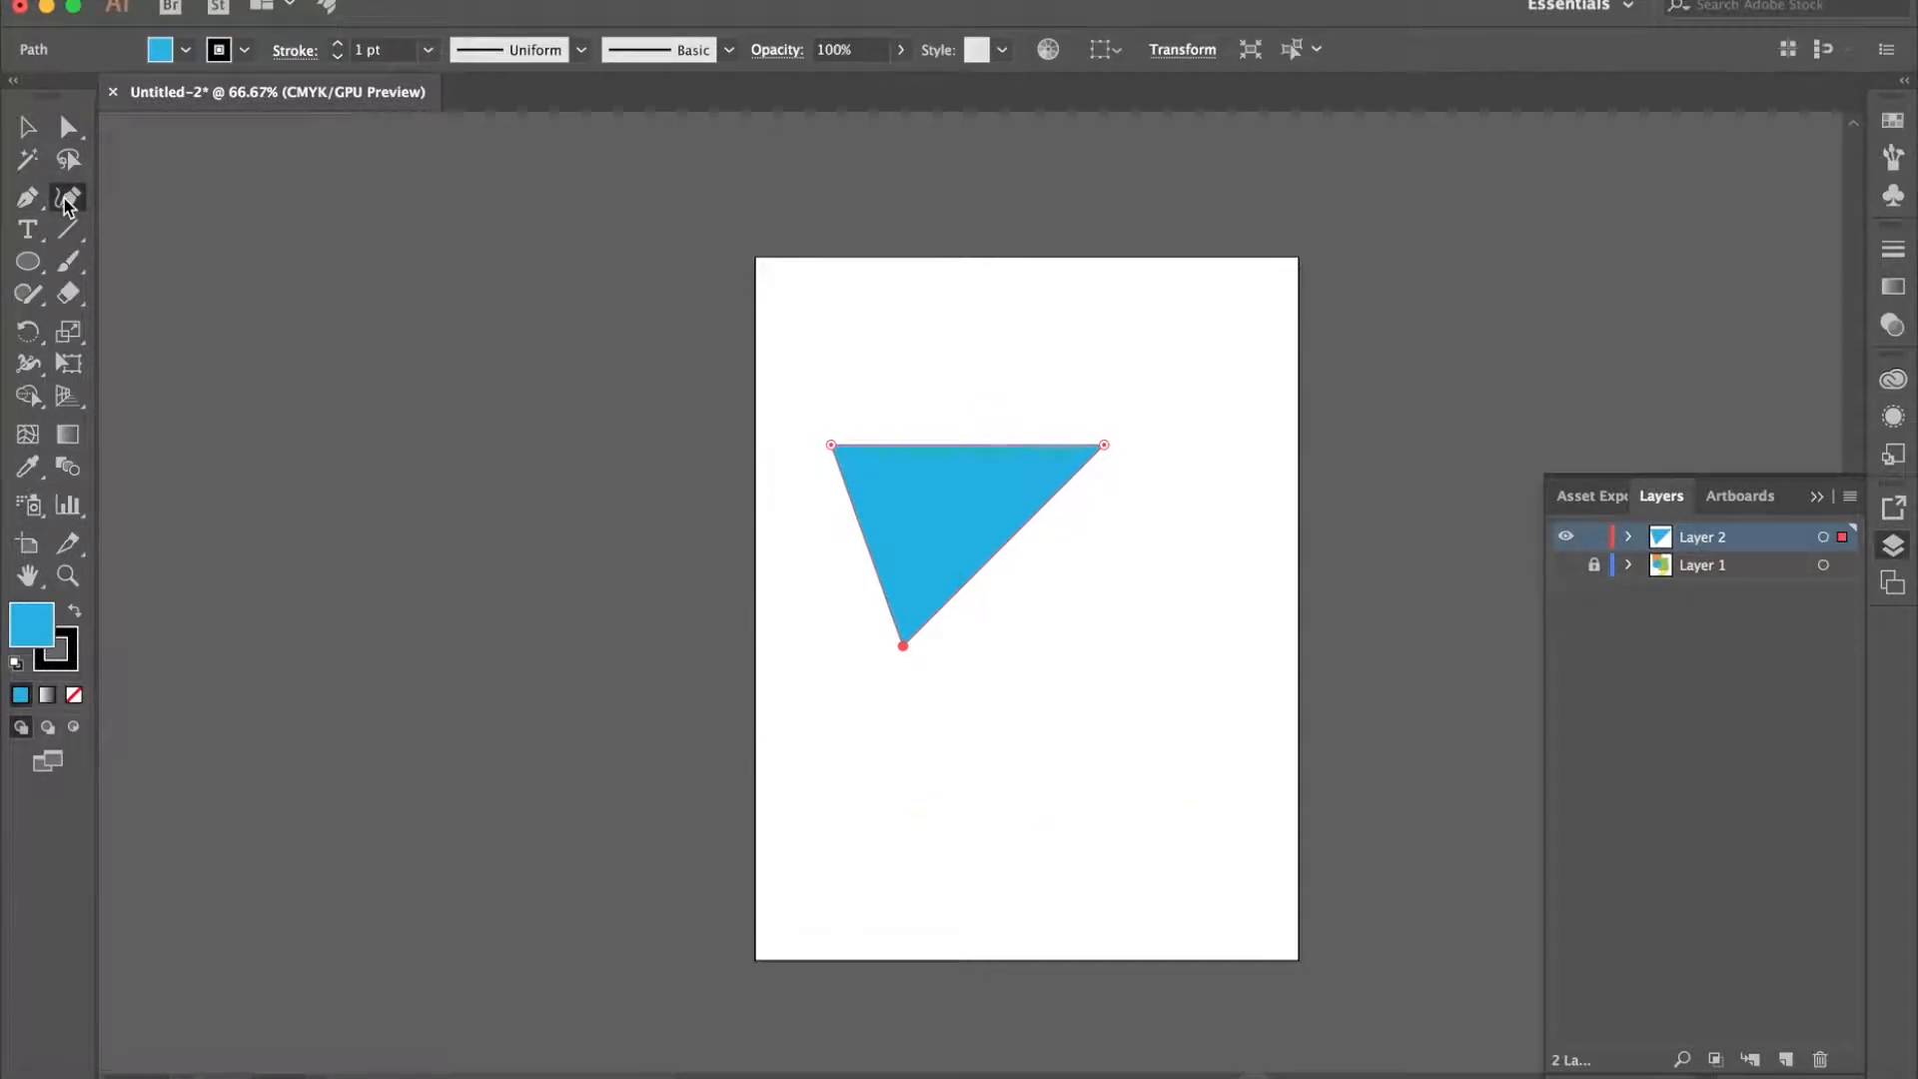
click(935, 444)
drag(936, 442, 943, 394)
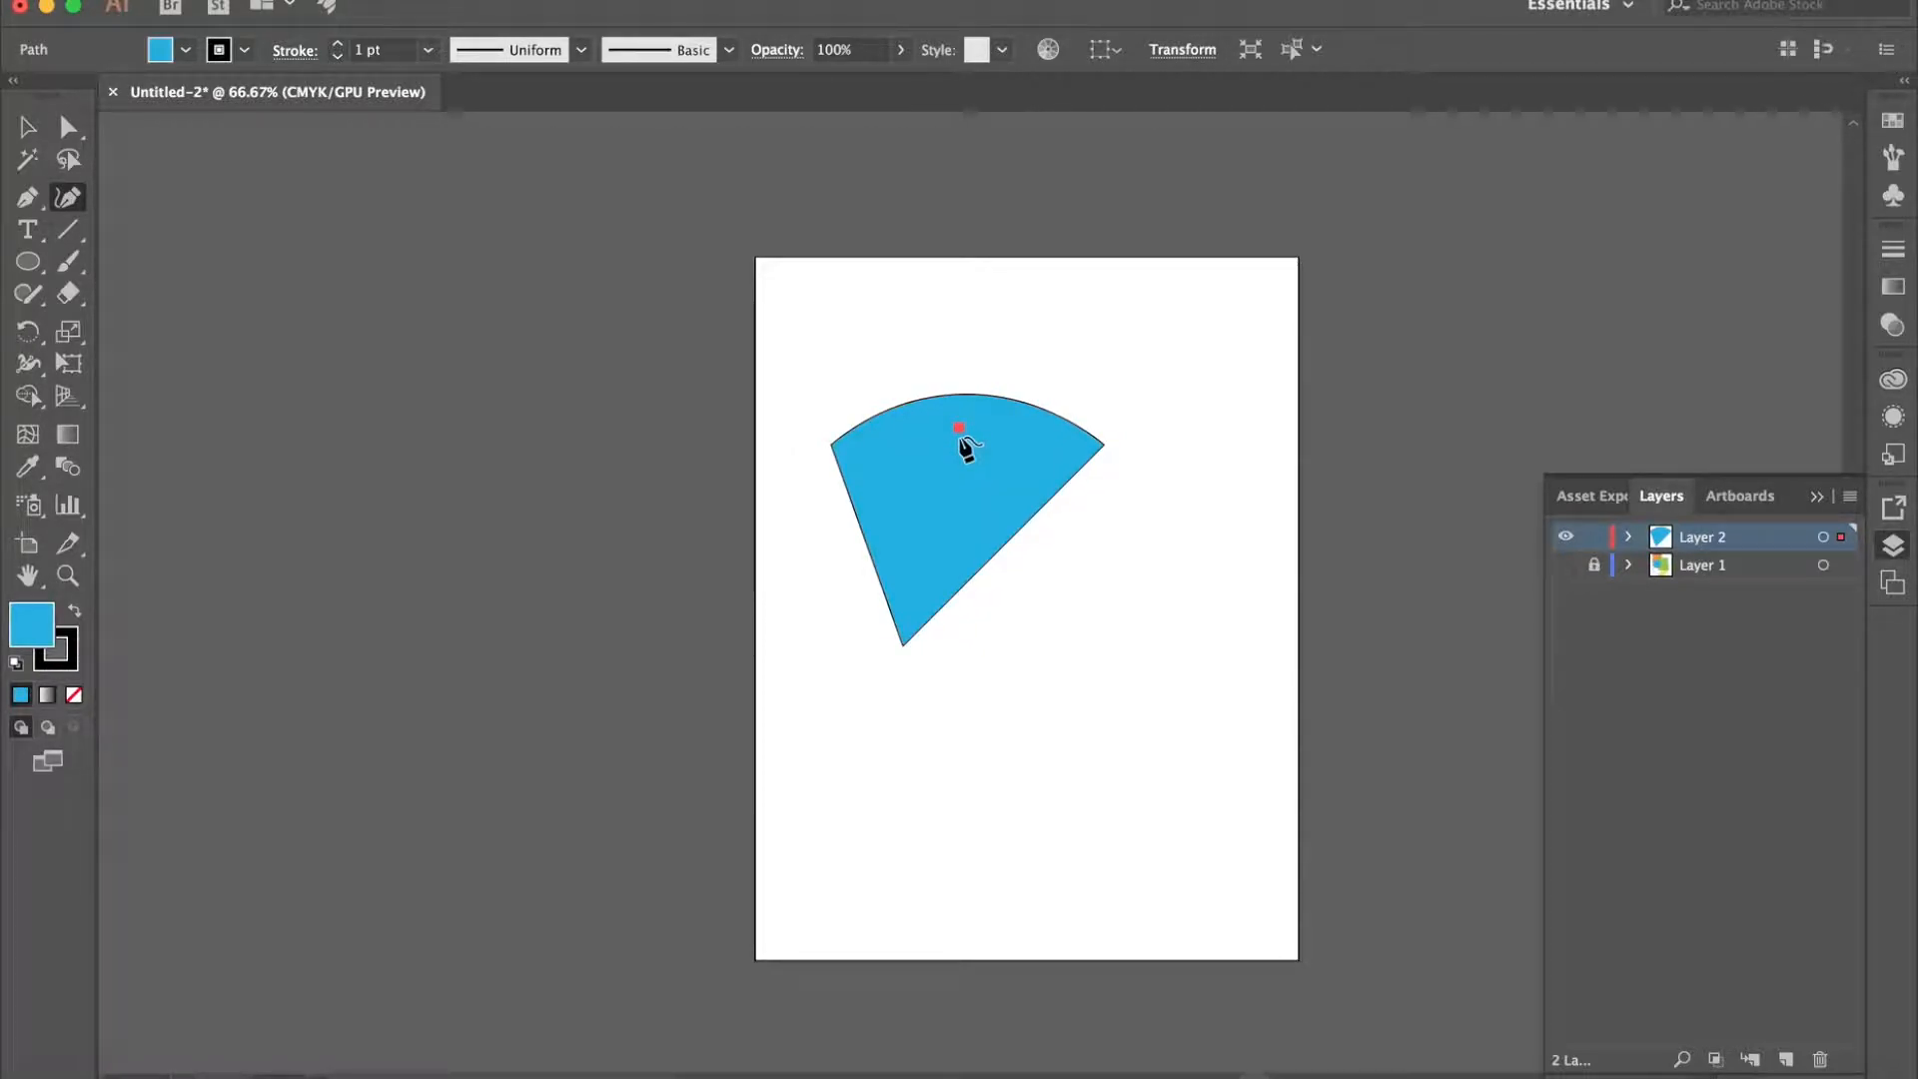
key(super+z)
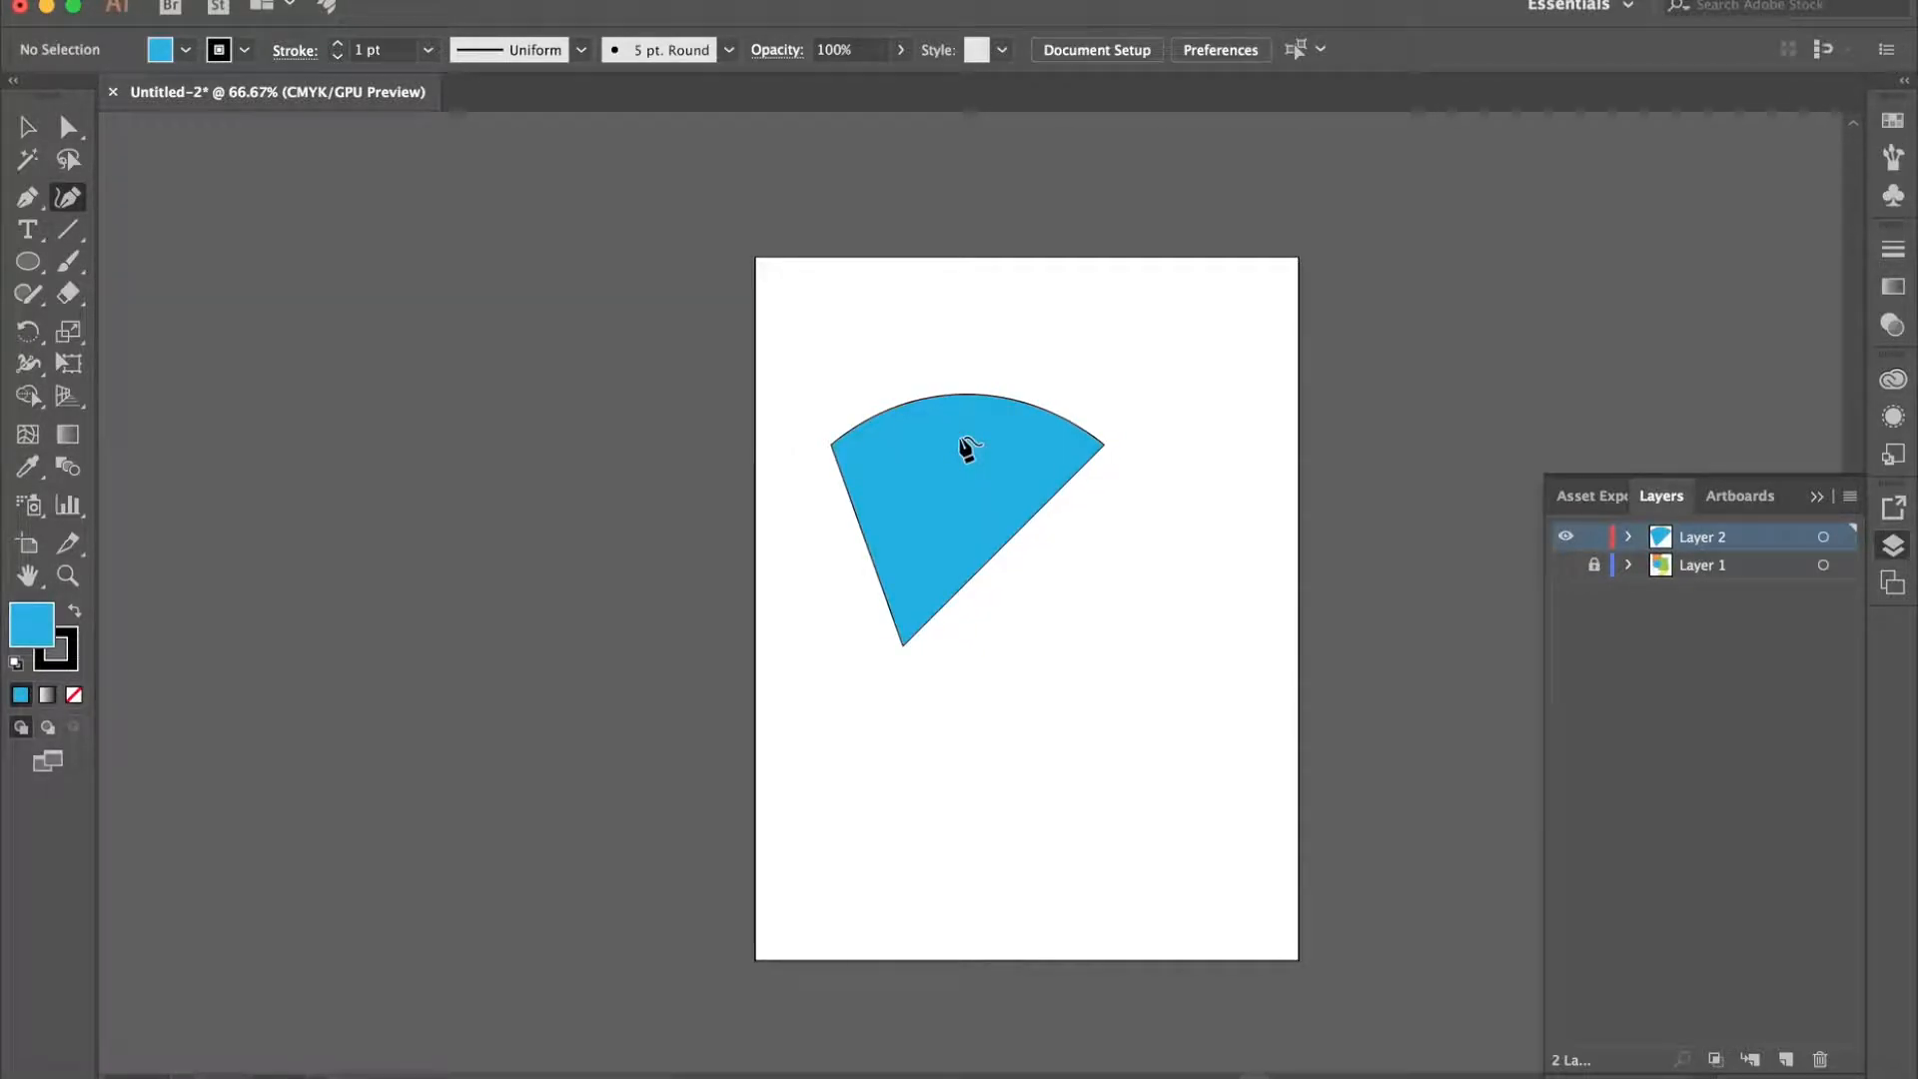
click(1018, 539)
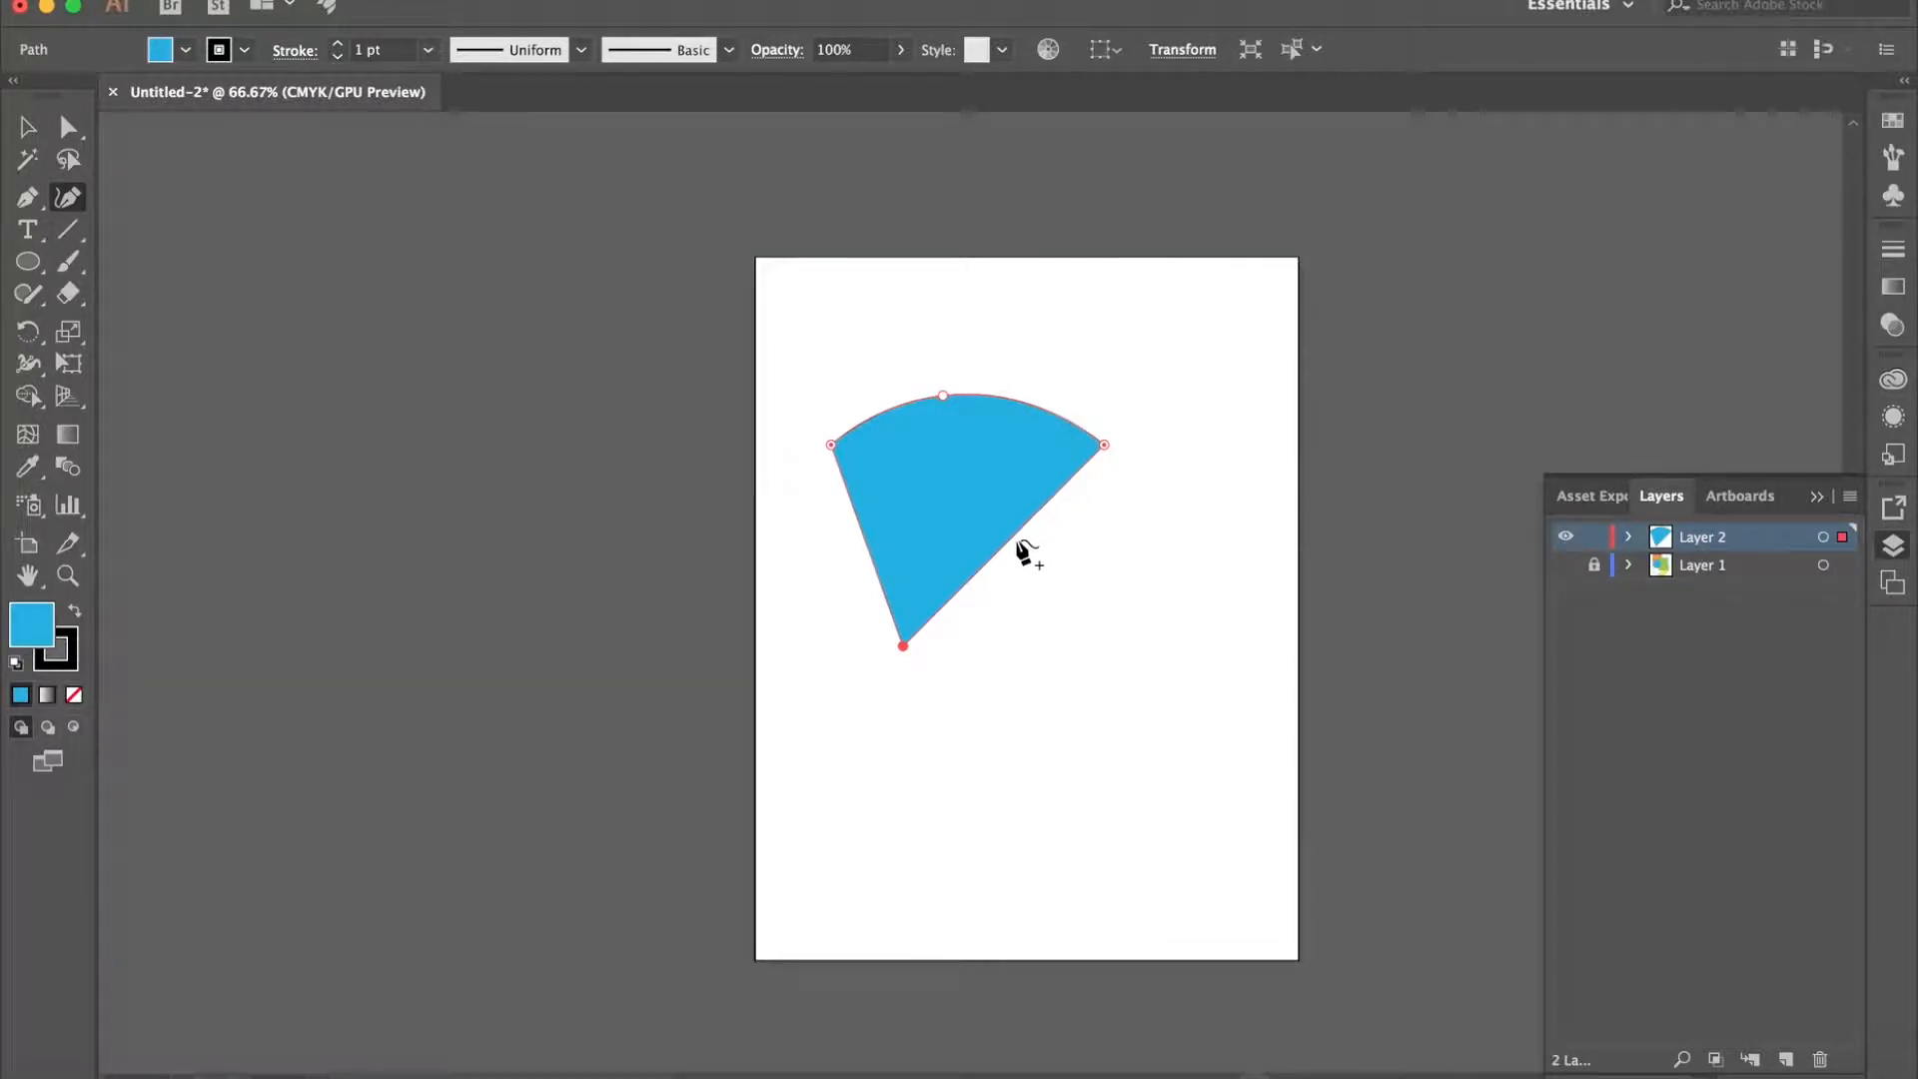
drag(1017, 540, 1051, 573)
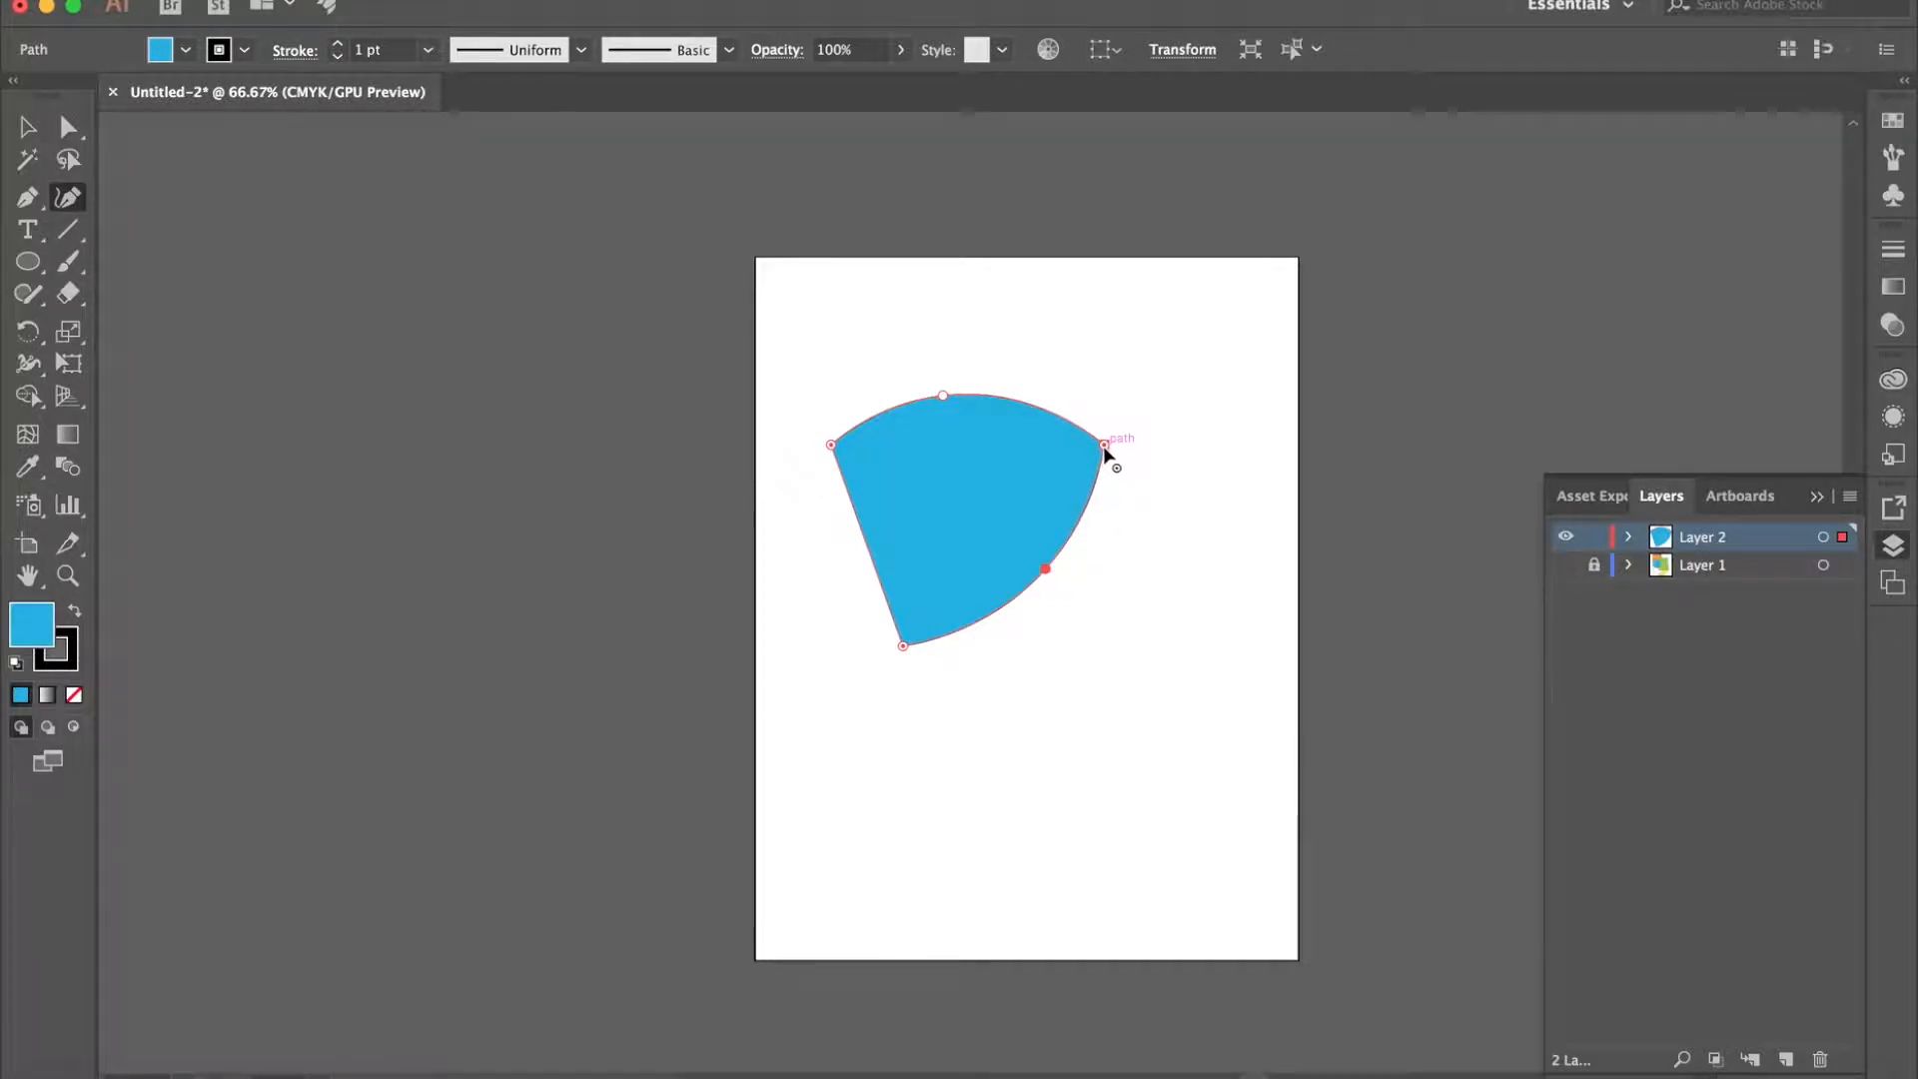
- Reshape the curved triangle with a notch in its upper-right side, a bulged left edge, a dented lower-left side and the bottom corner moved up and right
drag(1104, 444, 962, 494)
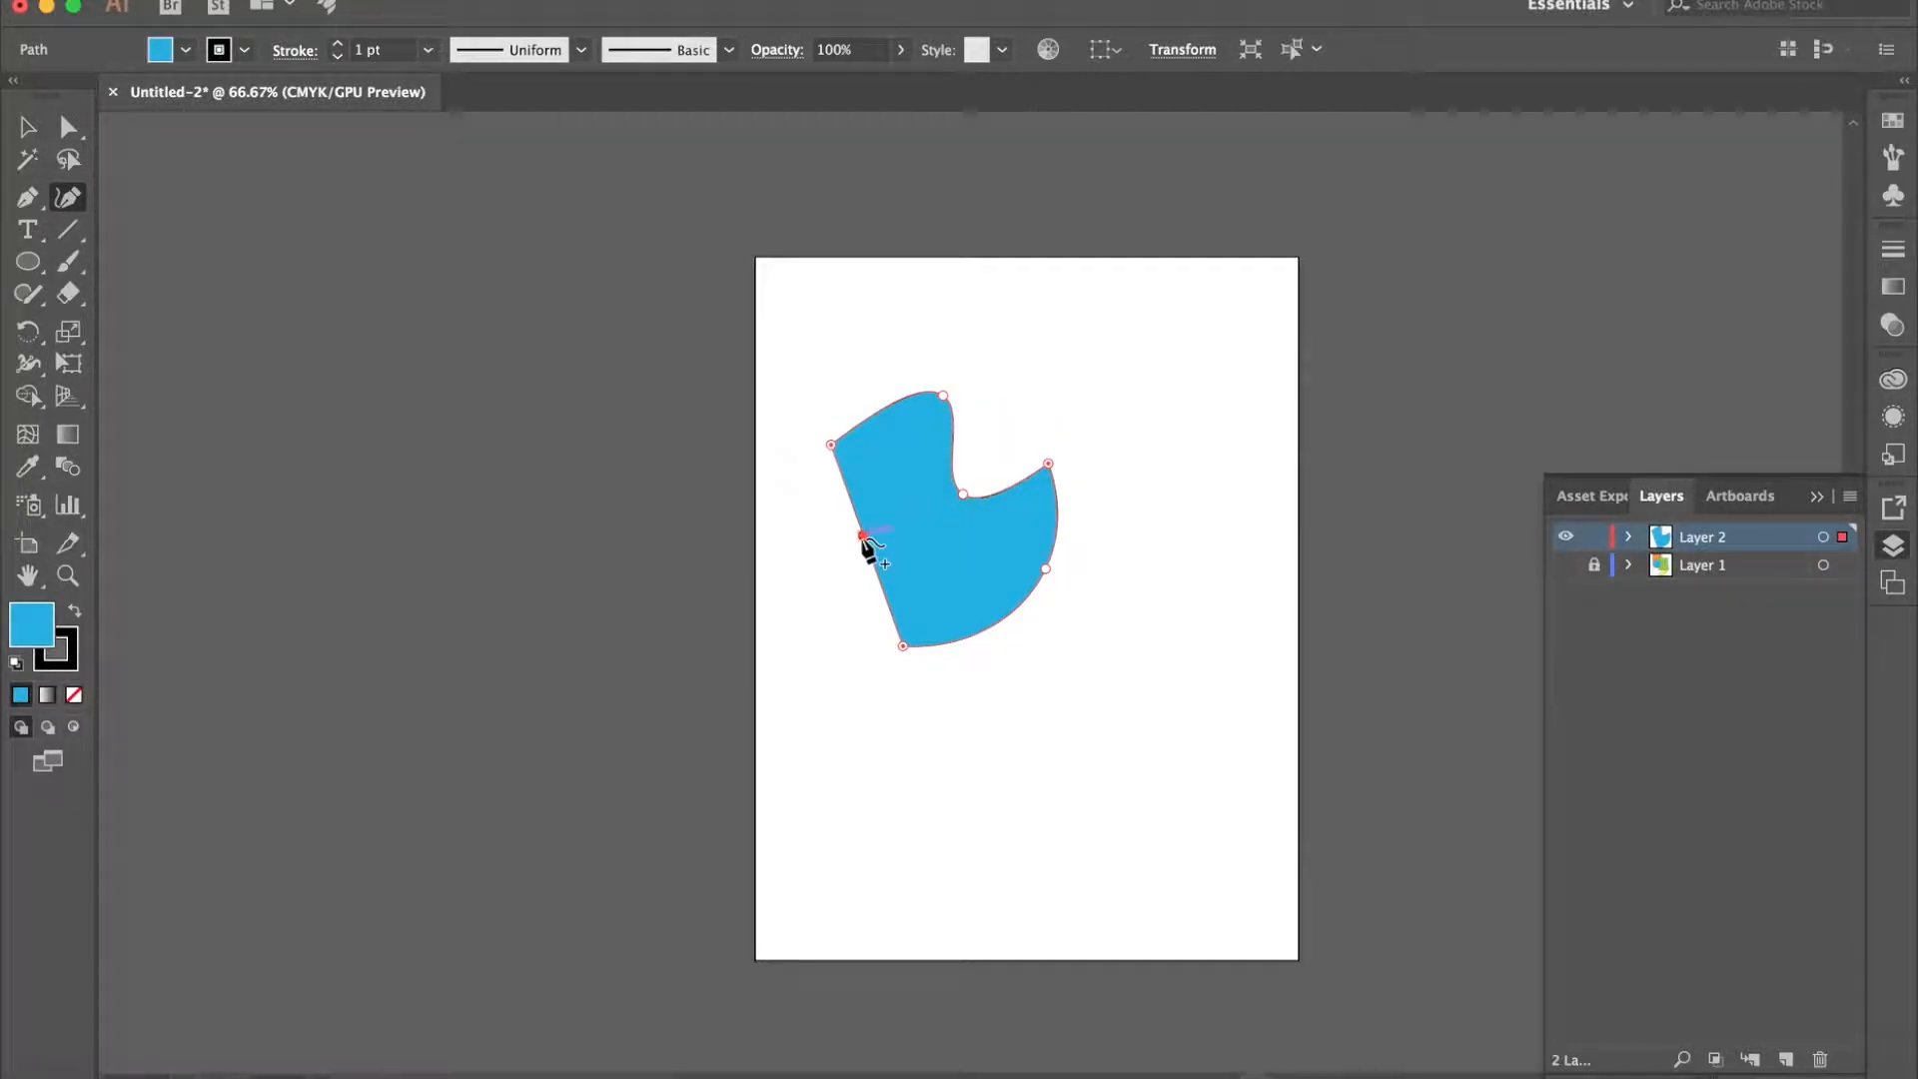
drag(863, 541, 819, 535)
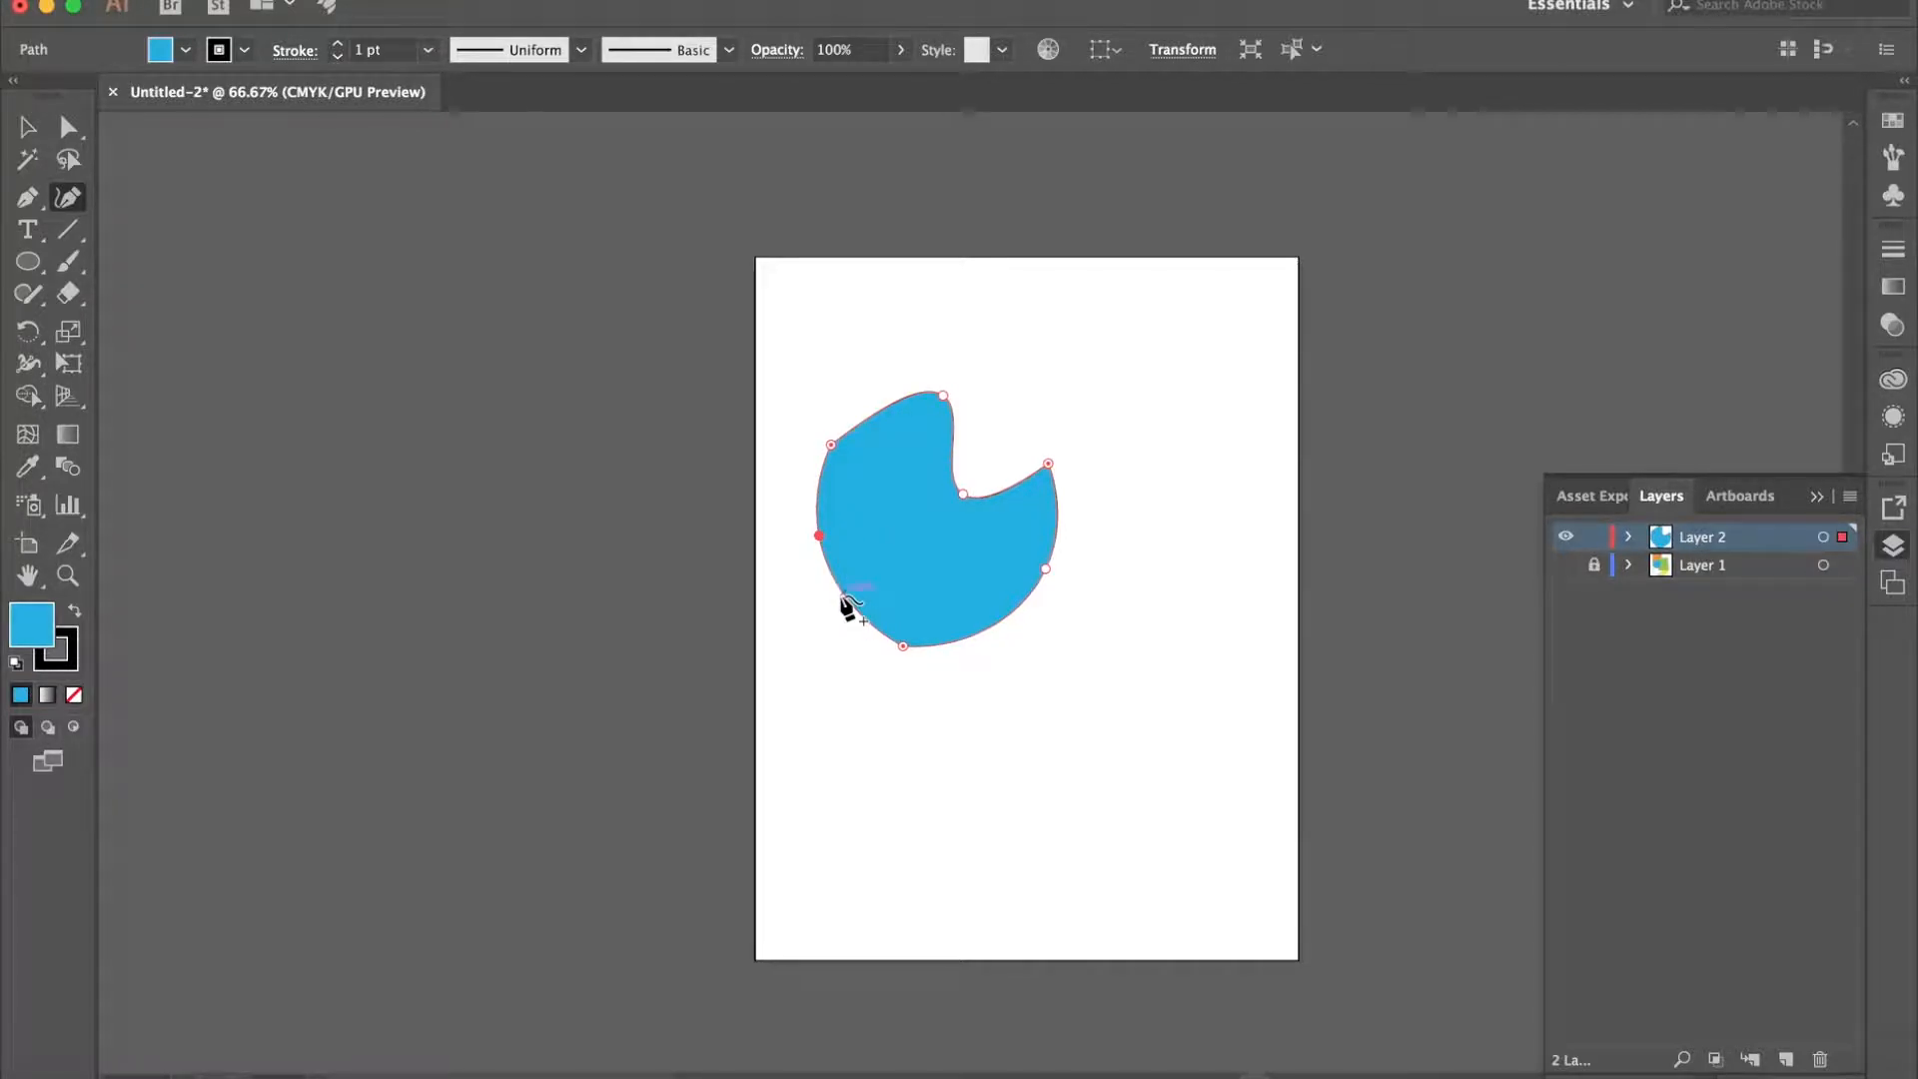
drag(845, 603, 929, 556)
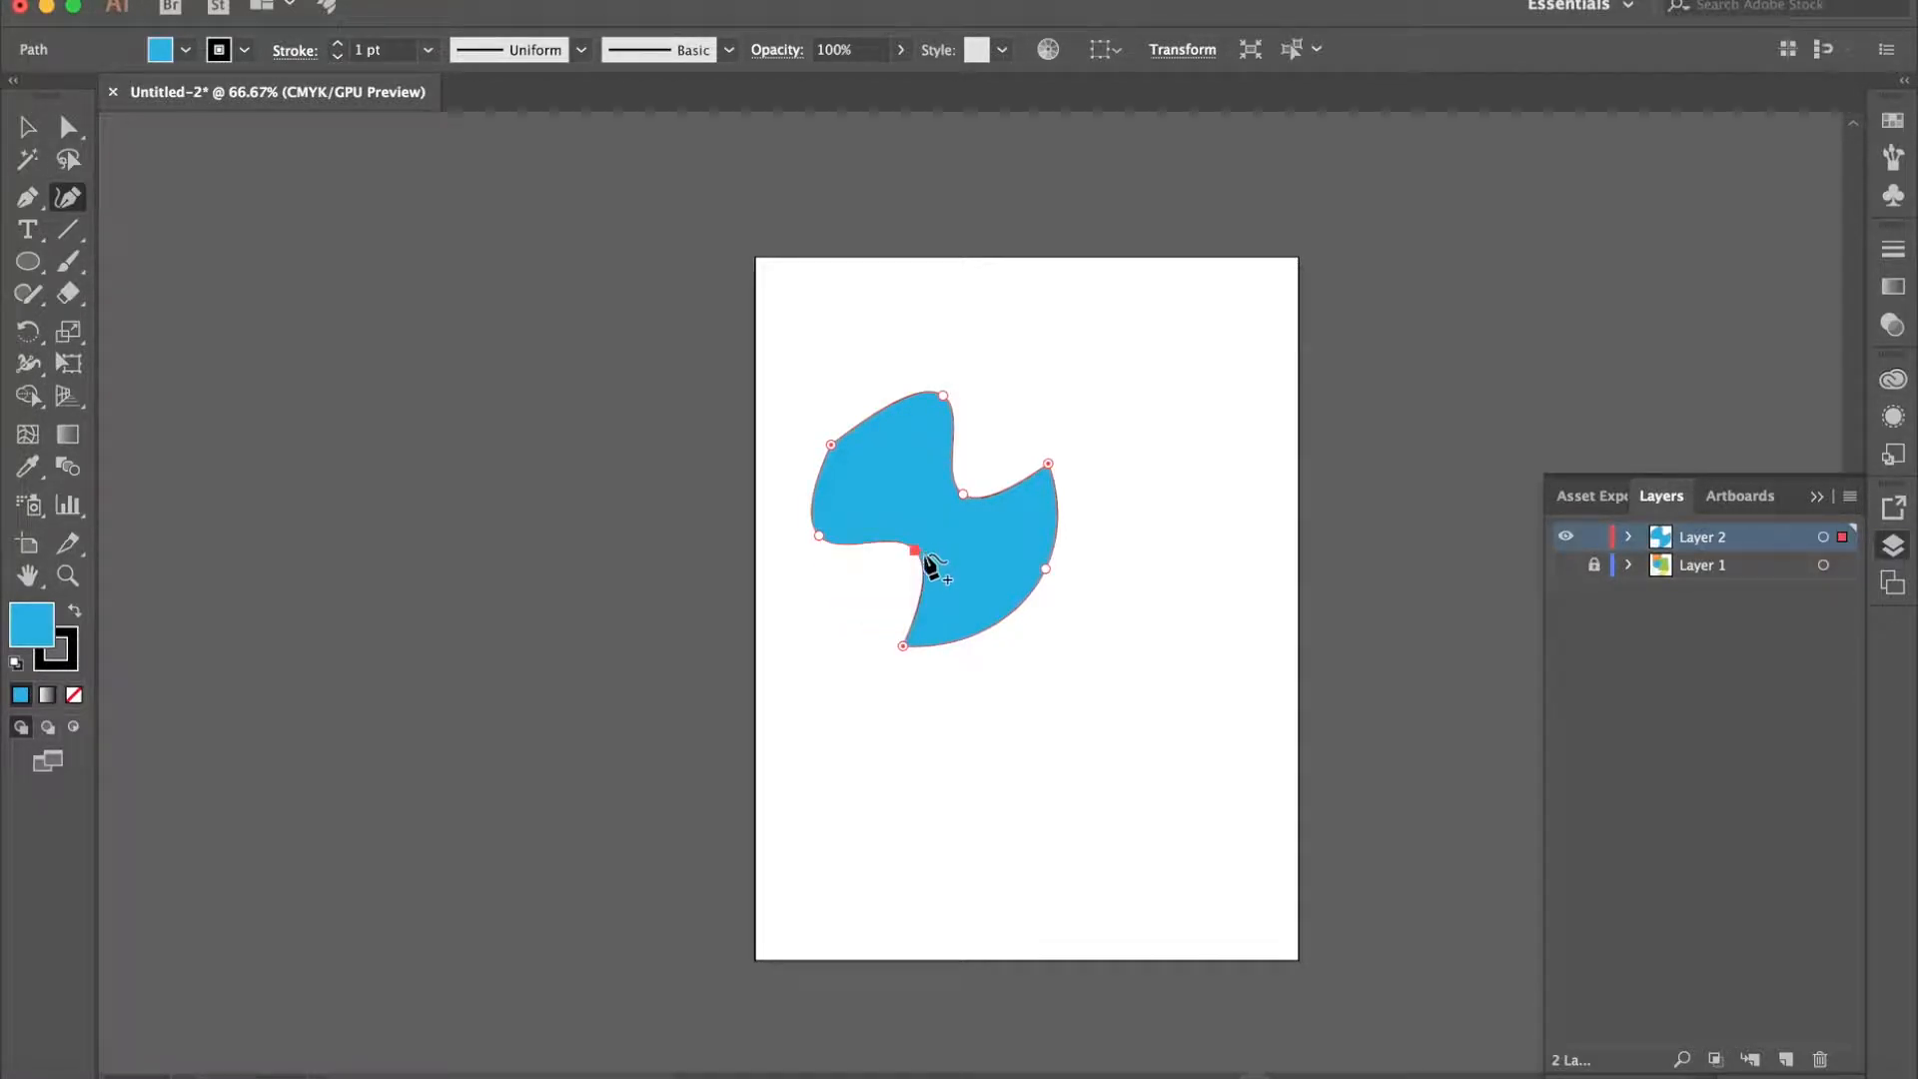
drag(903, 647, 965, 616)
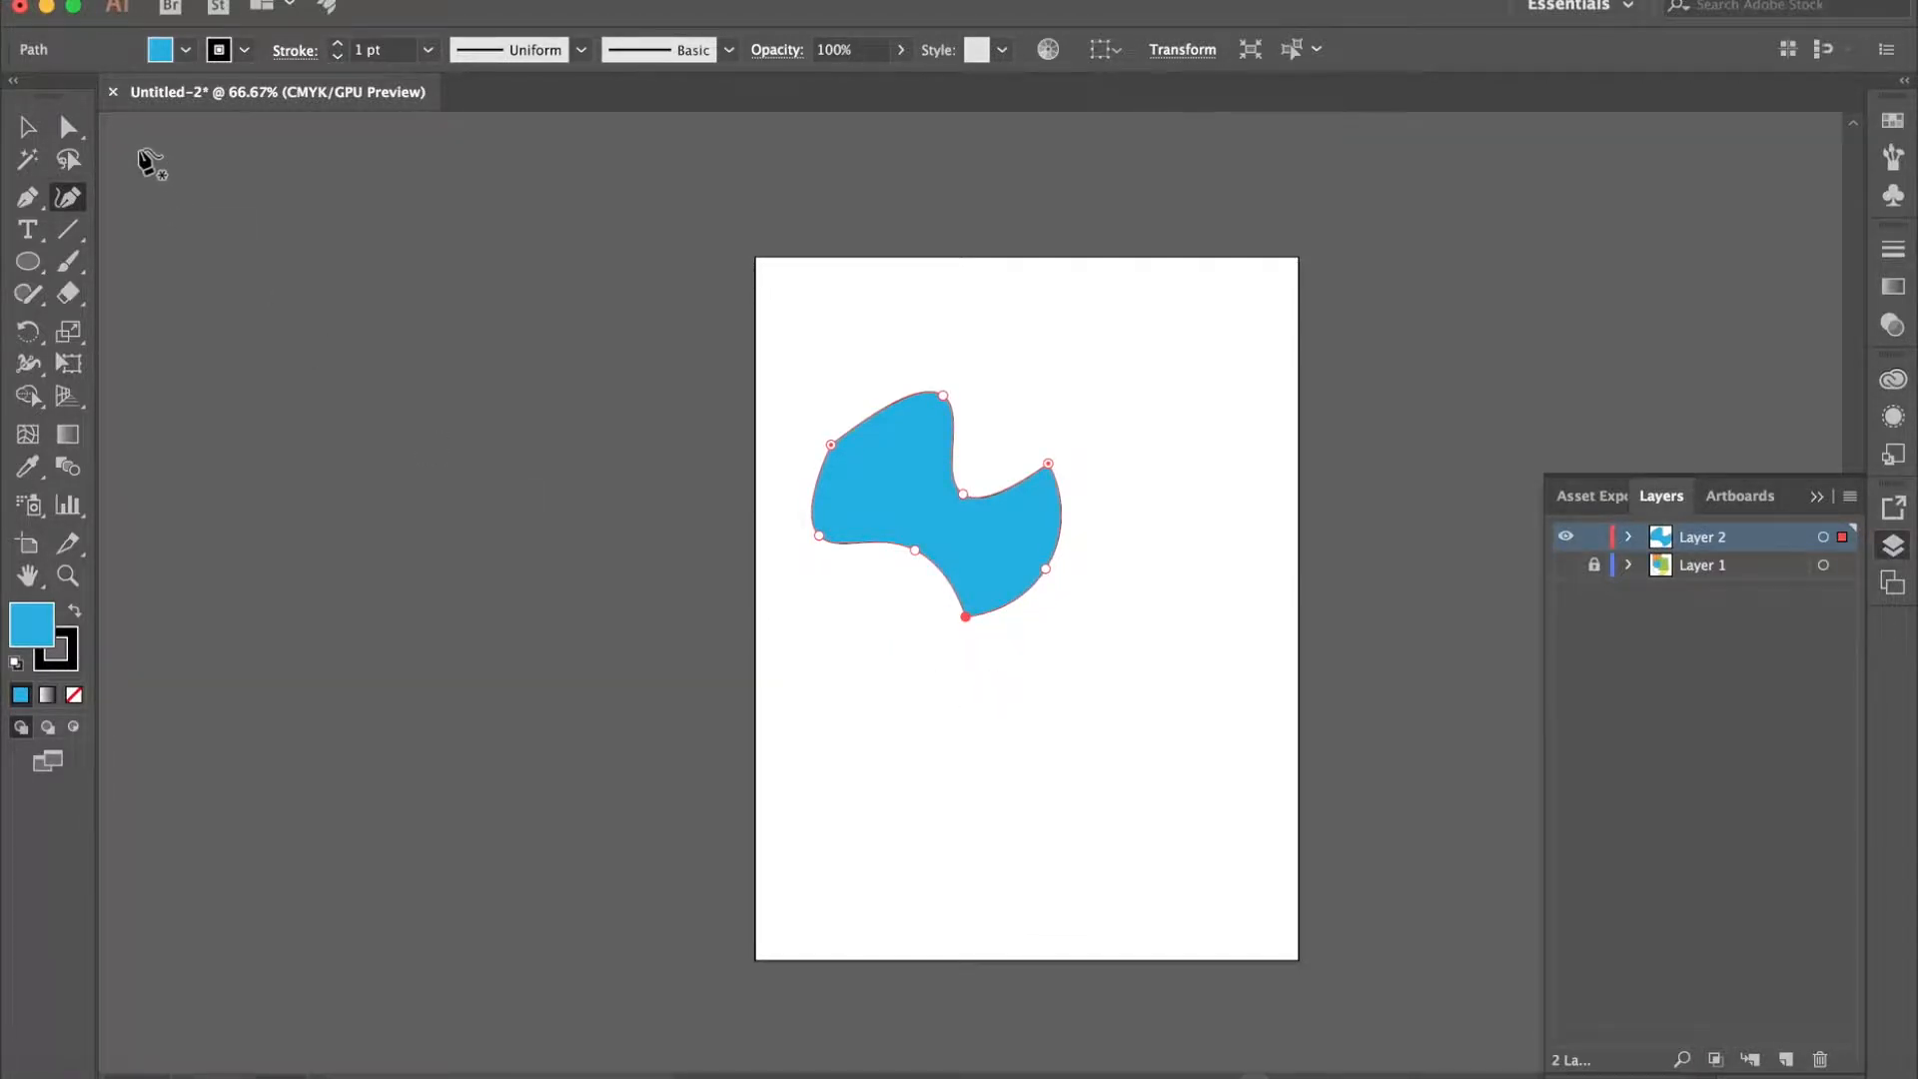
- Select the whole curved blue shape and move it up near the top of the page
click(28, 127)
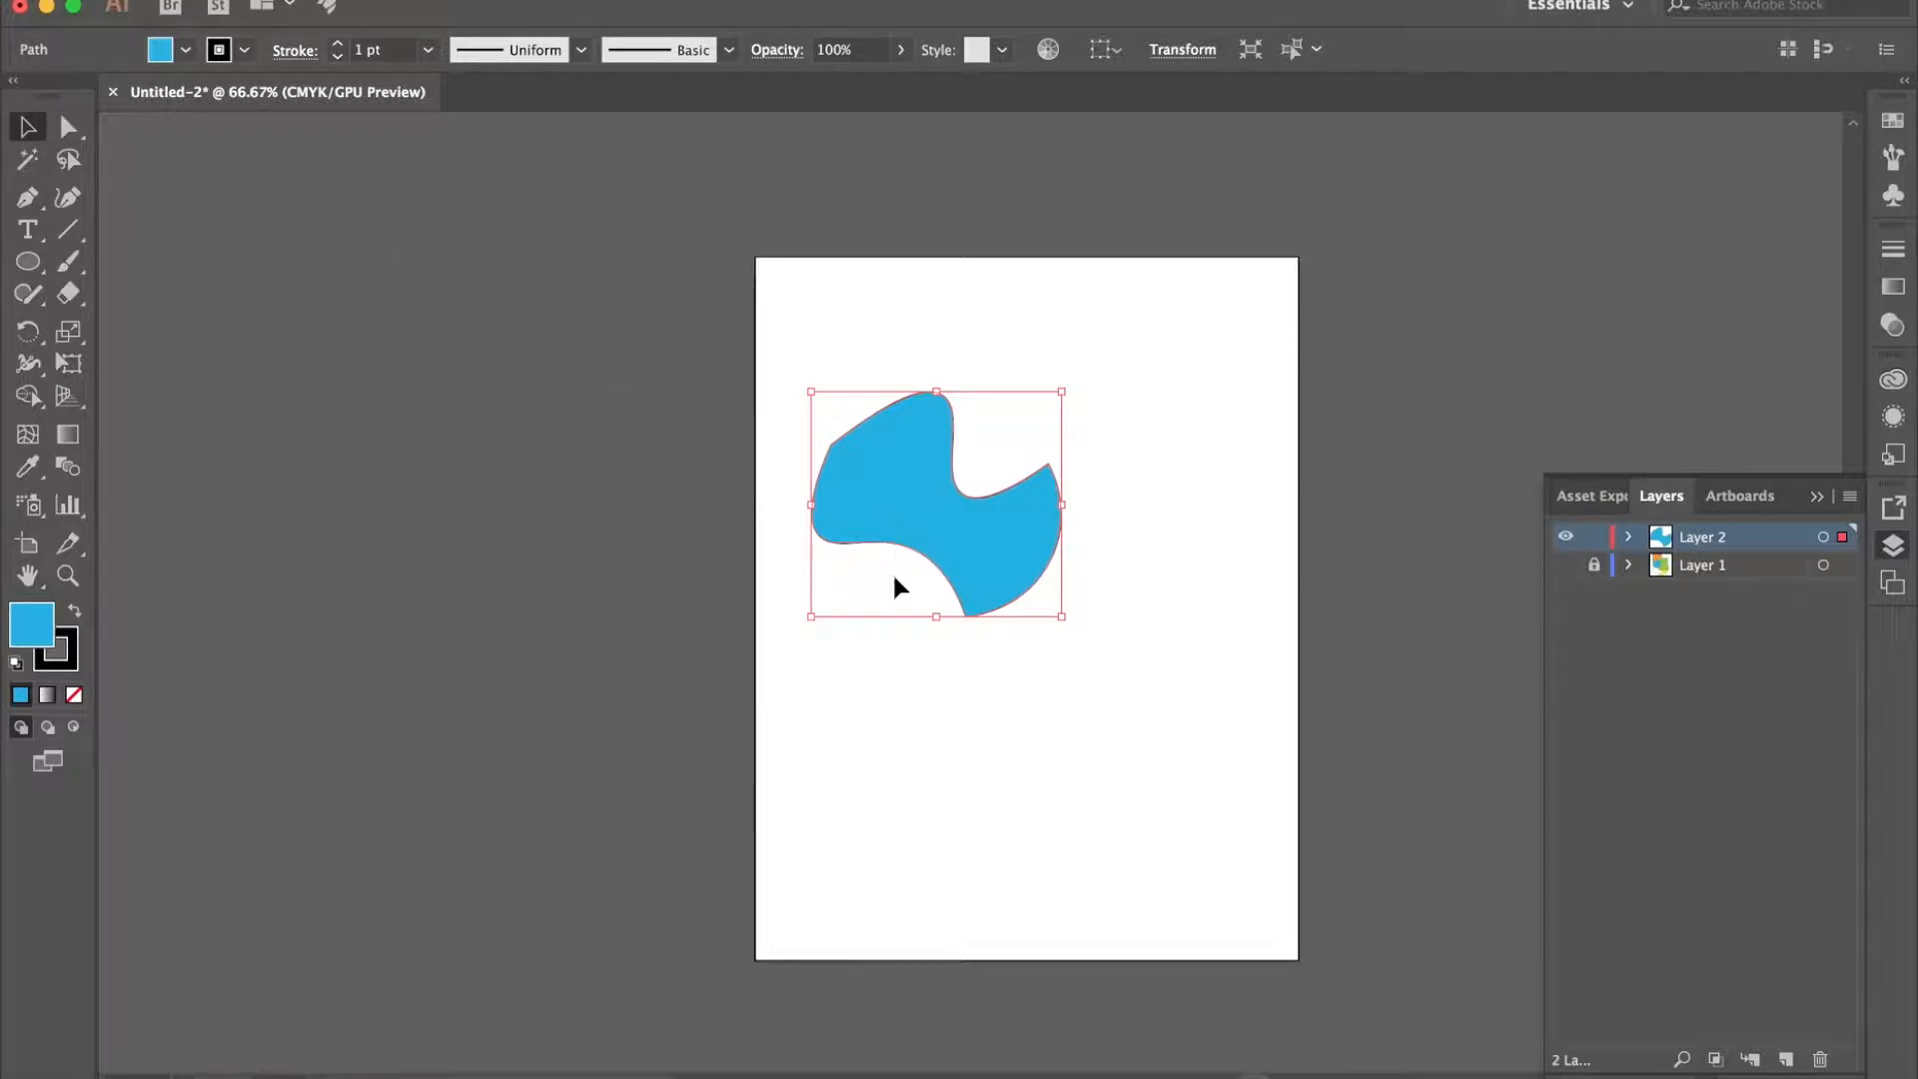
click(937, 697)
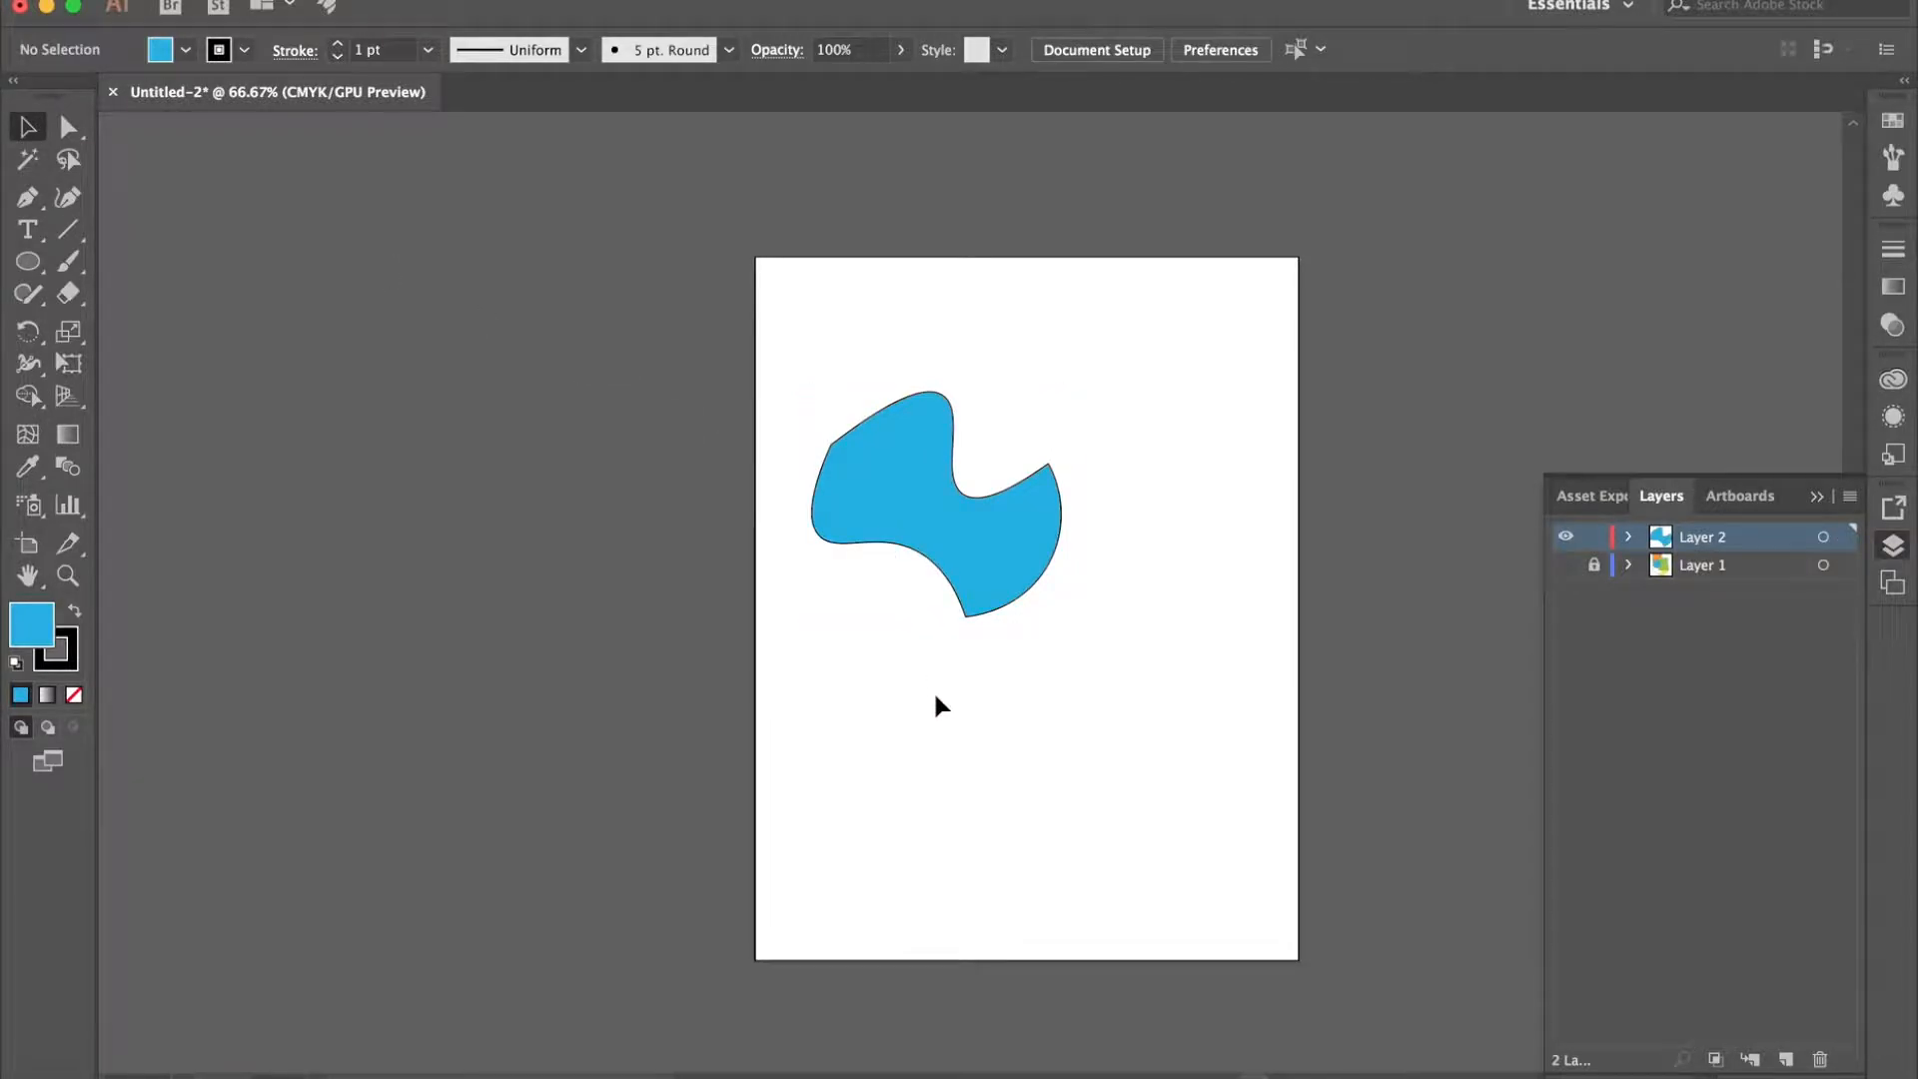
click(1029, 522)
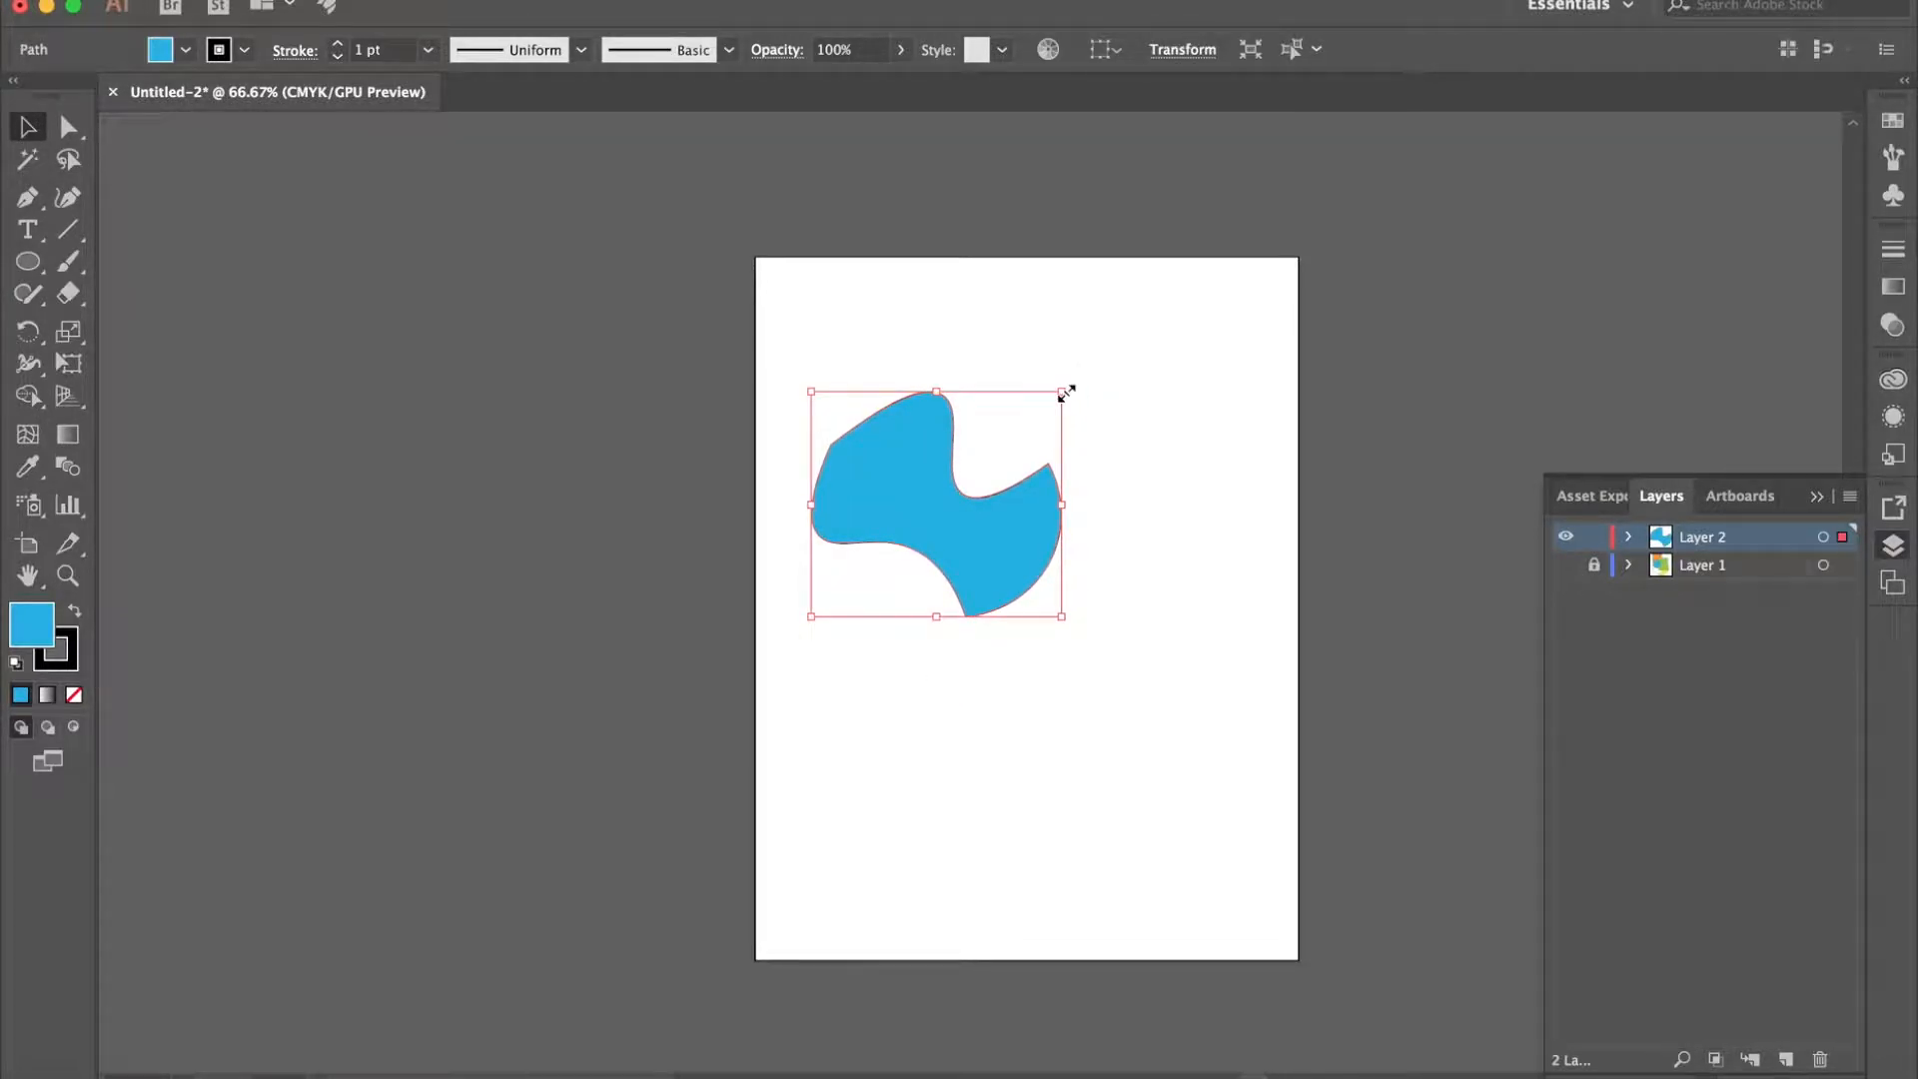
drag(937, 510, 895, 380)
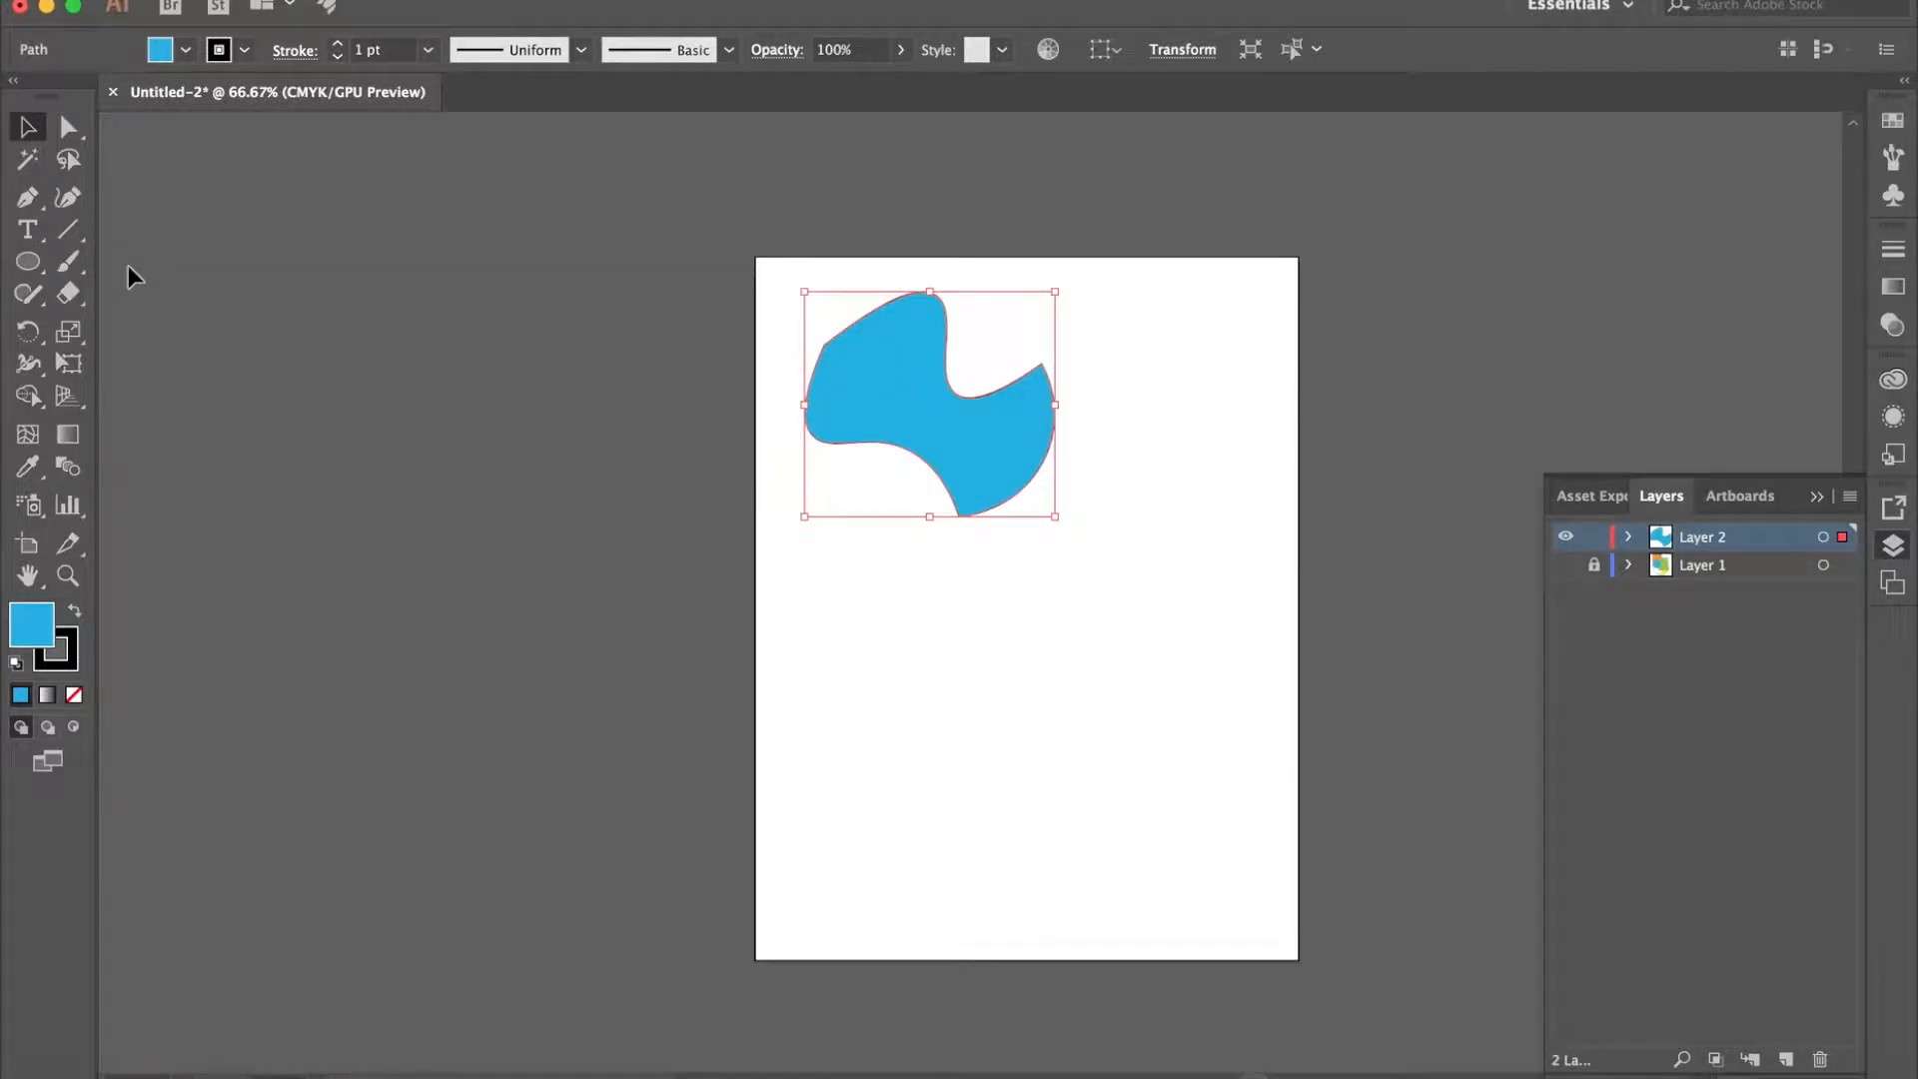
- Draw a closed shape with the Pen tool below the first one, about 118 mm by 80 mm, with a straight slanted top edge and rounded curved lobes
click(27, 197)
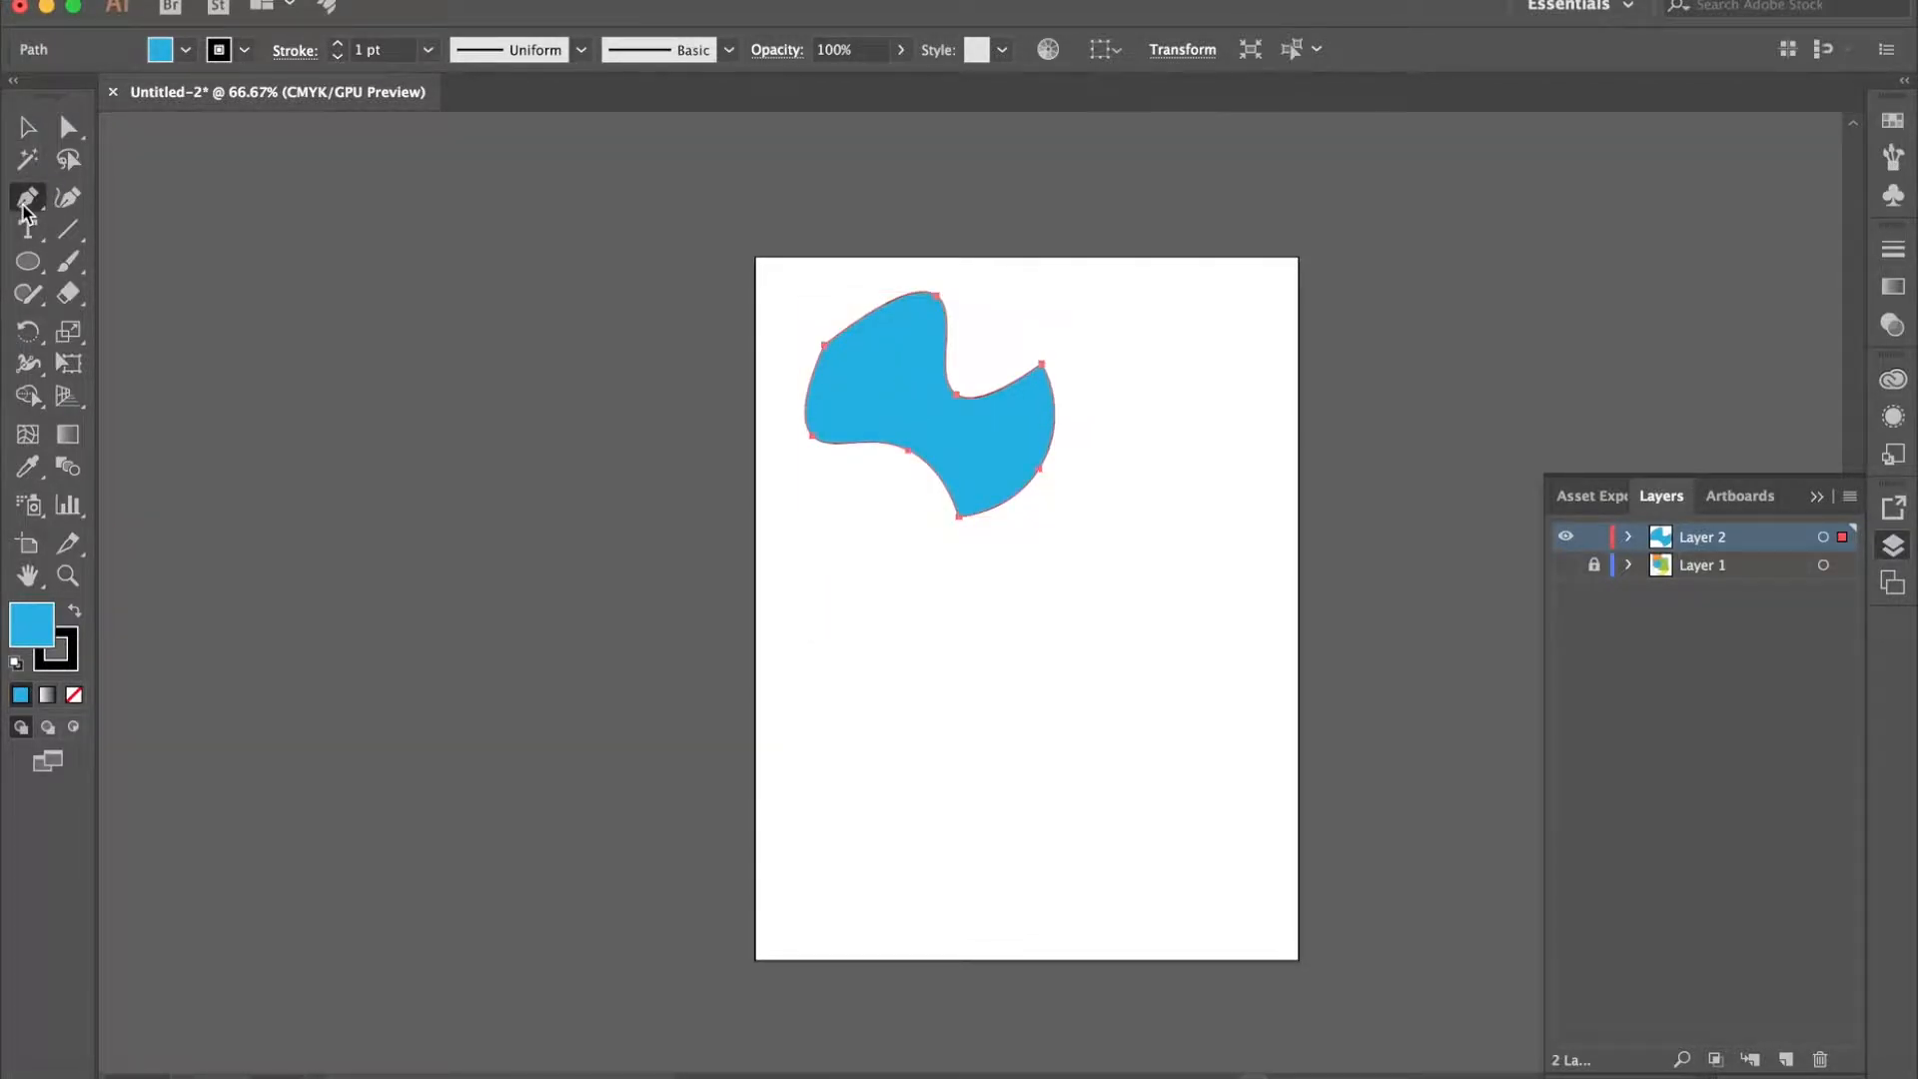
click(863, 648)
click(1079, 616)
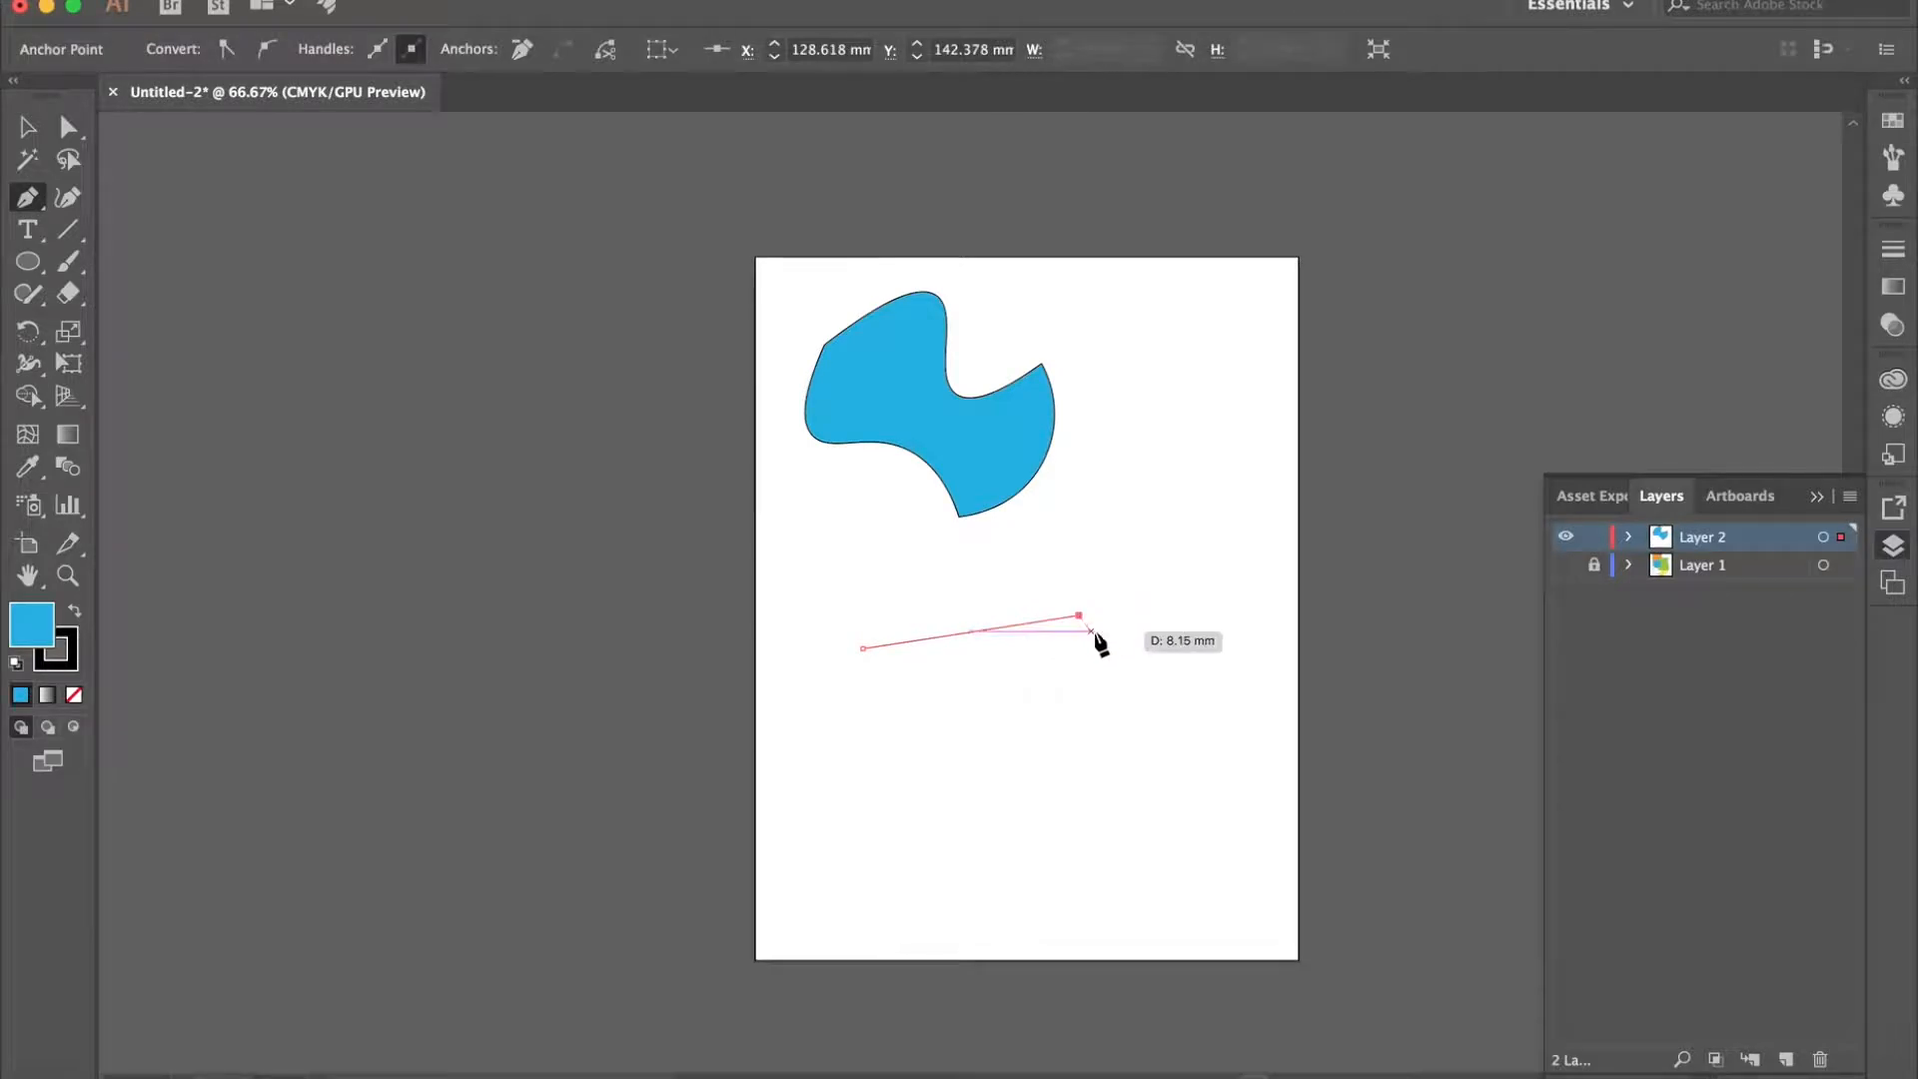
mouse_move(1101, 631)
mouse_down()
mouse_move(1100, 688)
mouse_move(1153, 600)
mouse_move(1169, 670)
mouse_move(1100, 650)
mouse_up()
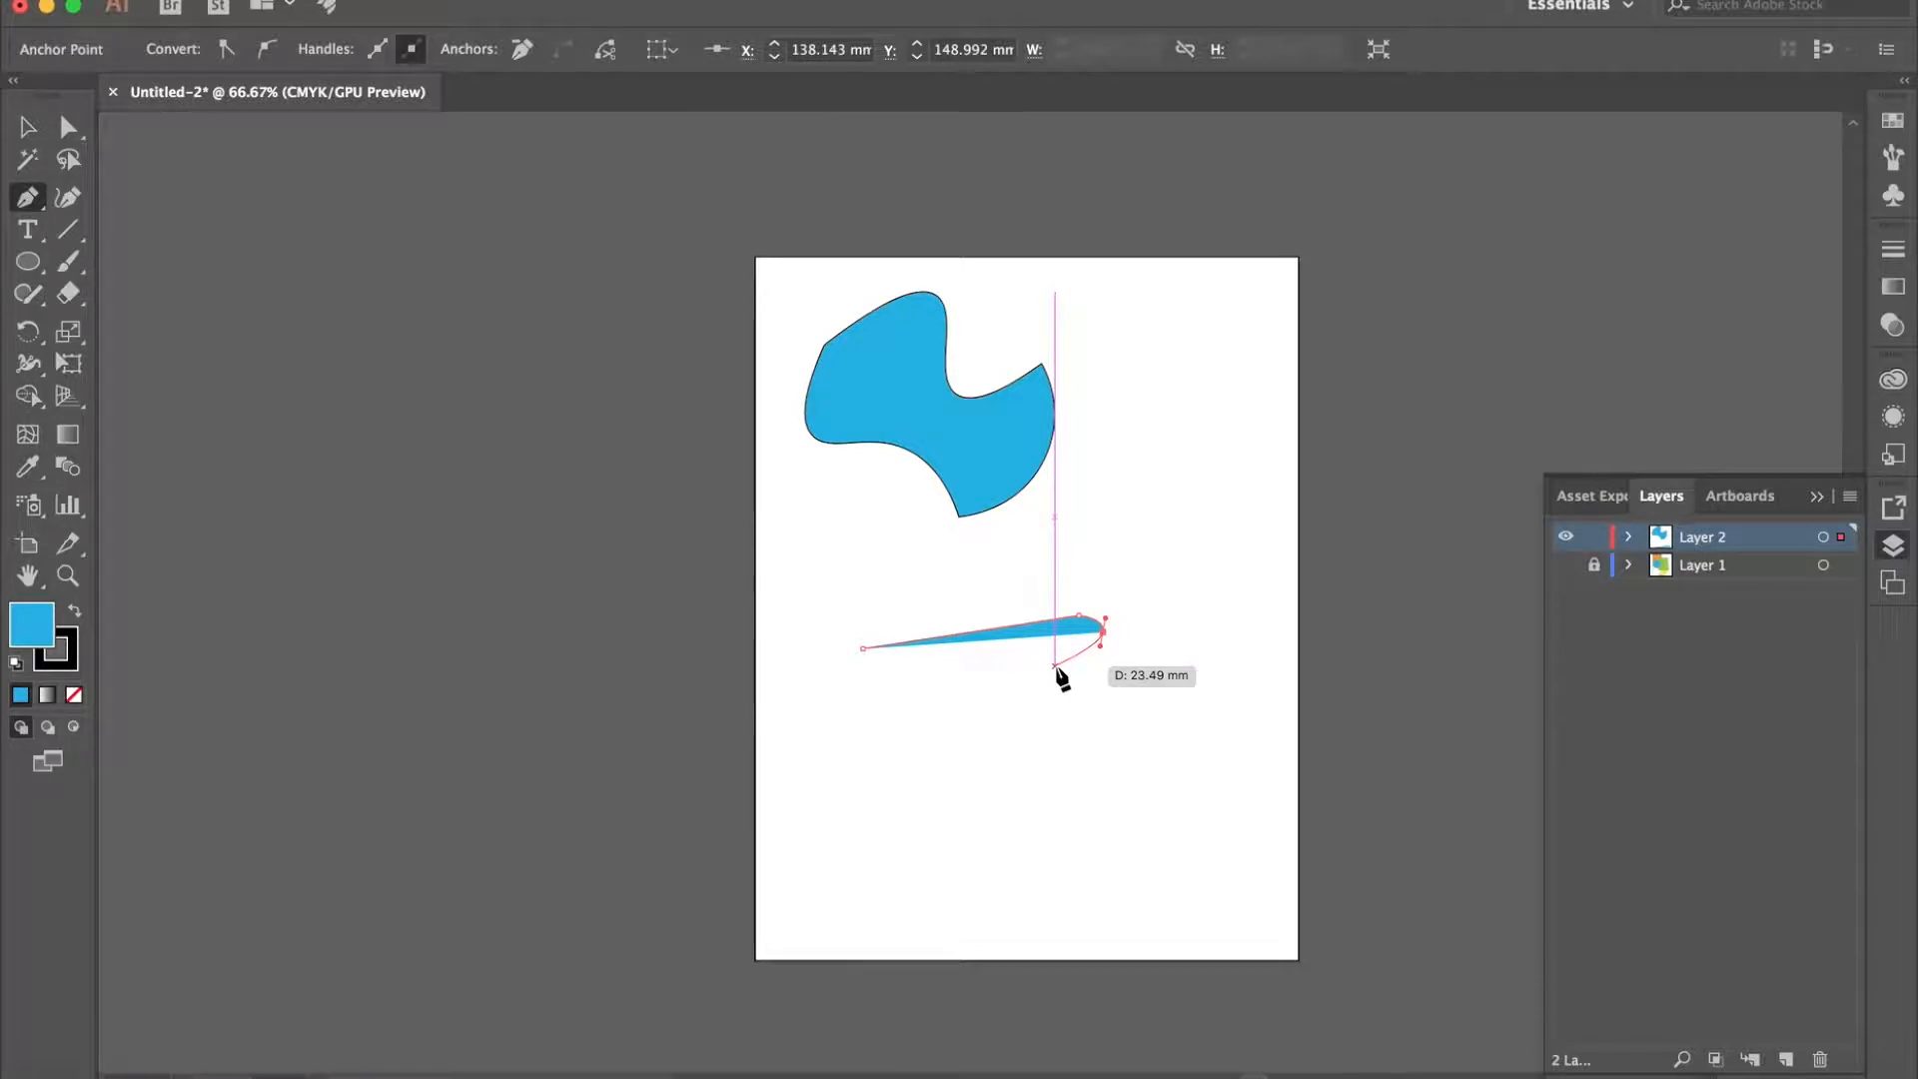
drag(1054, 665, 1005, 641)
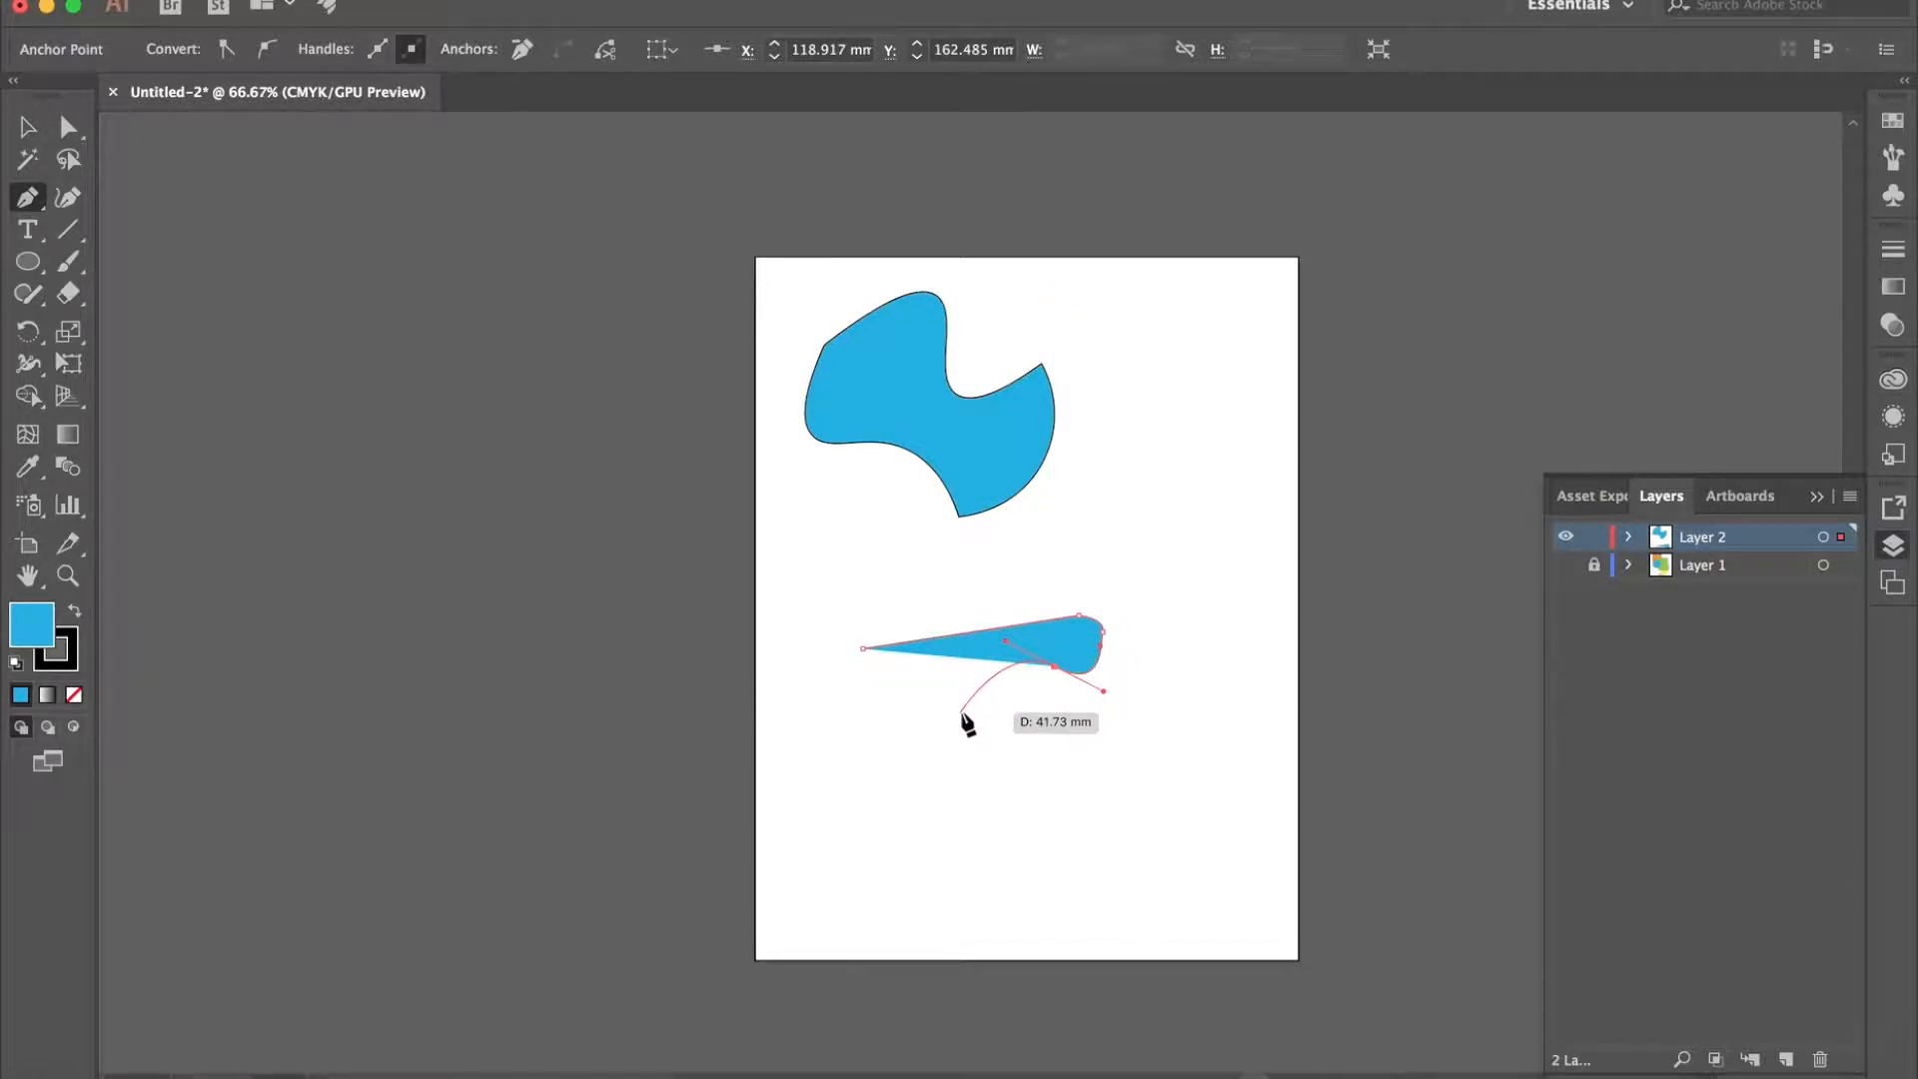
drag(960, 713, 844, 704)
click(903, 699)
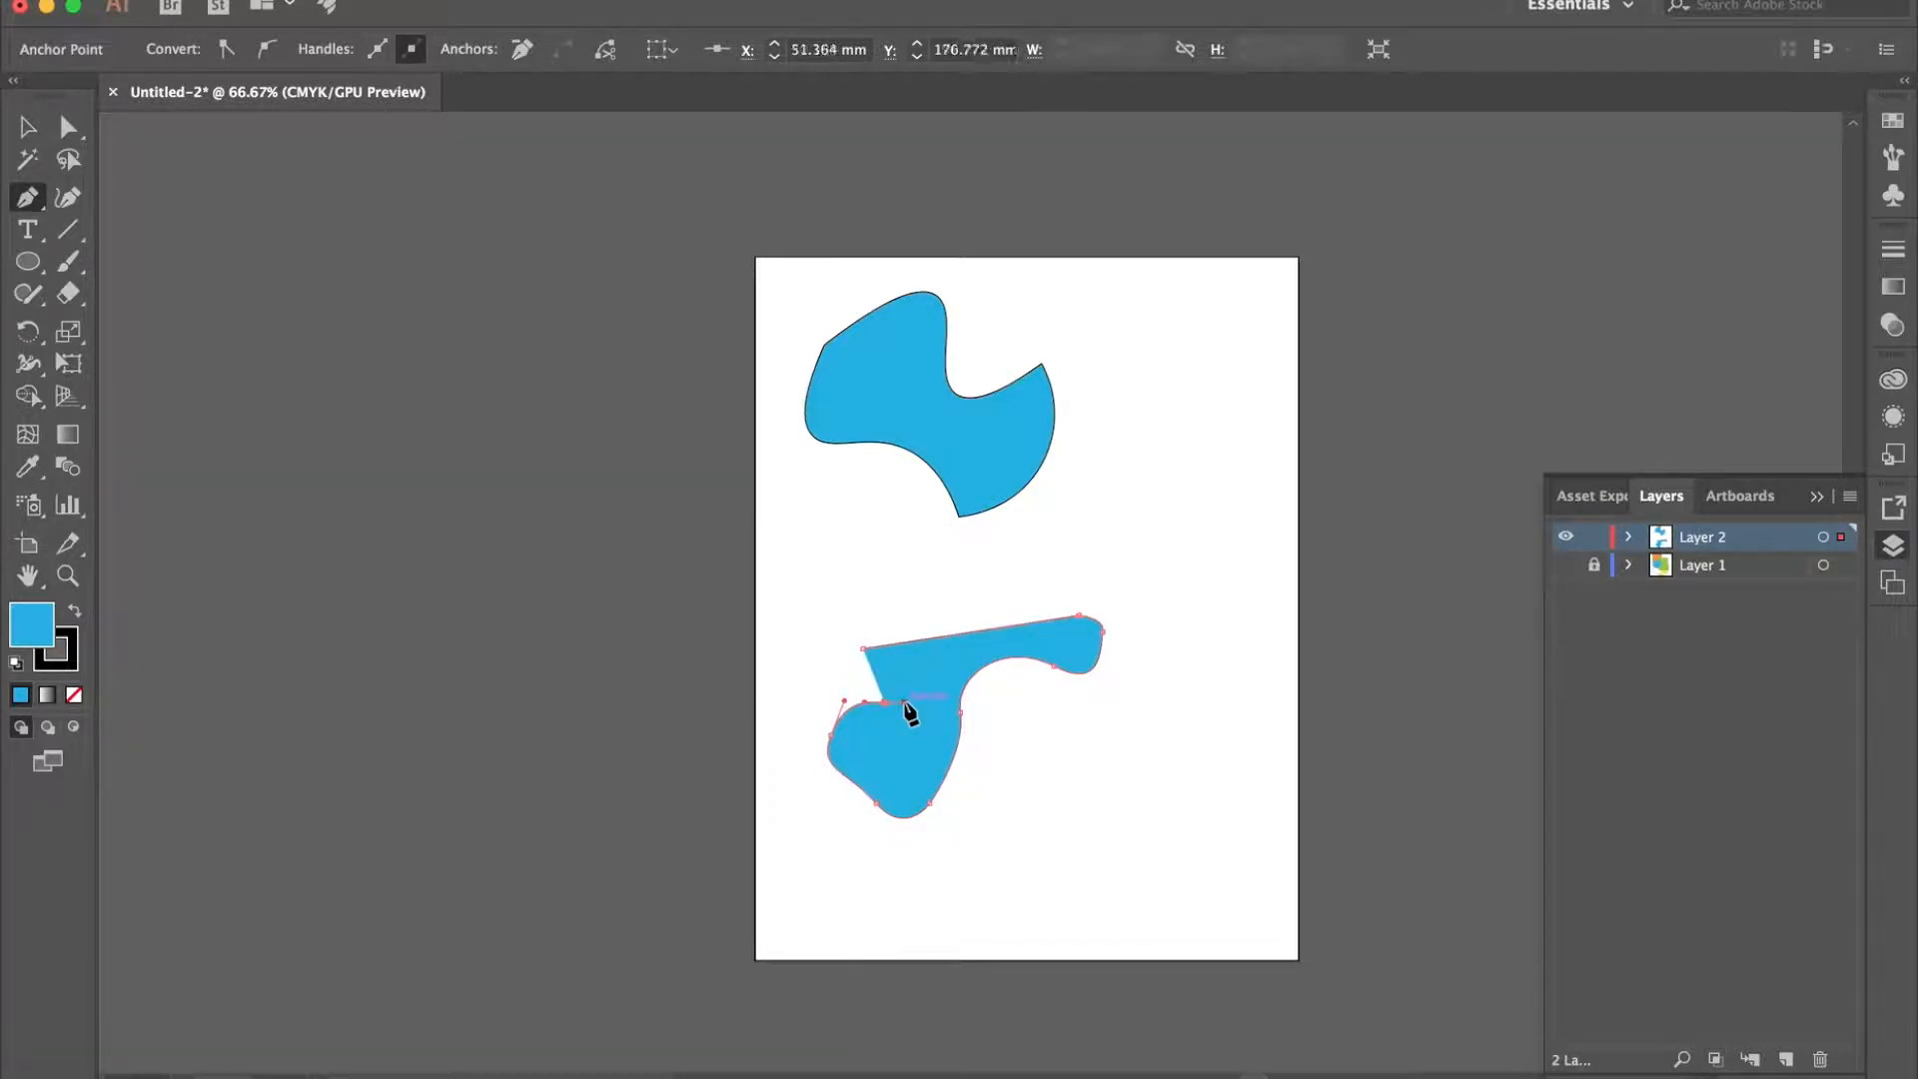
click(896, 662)
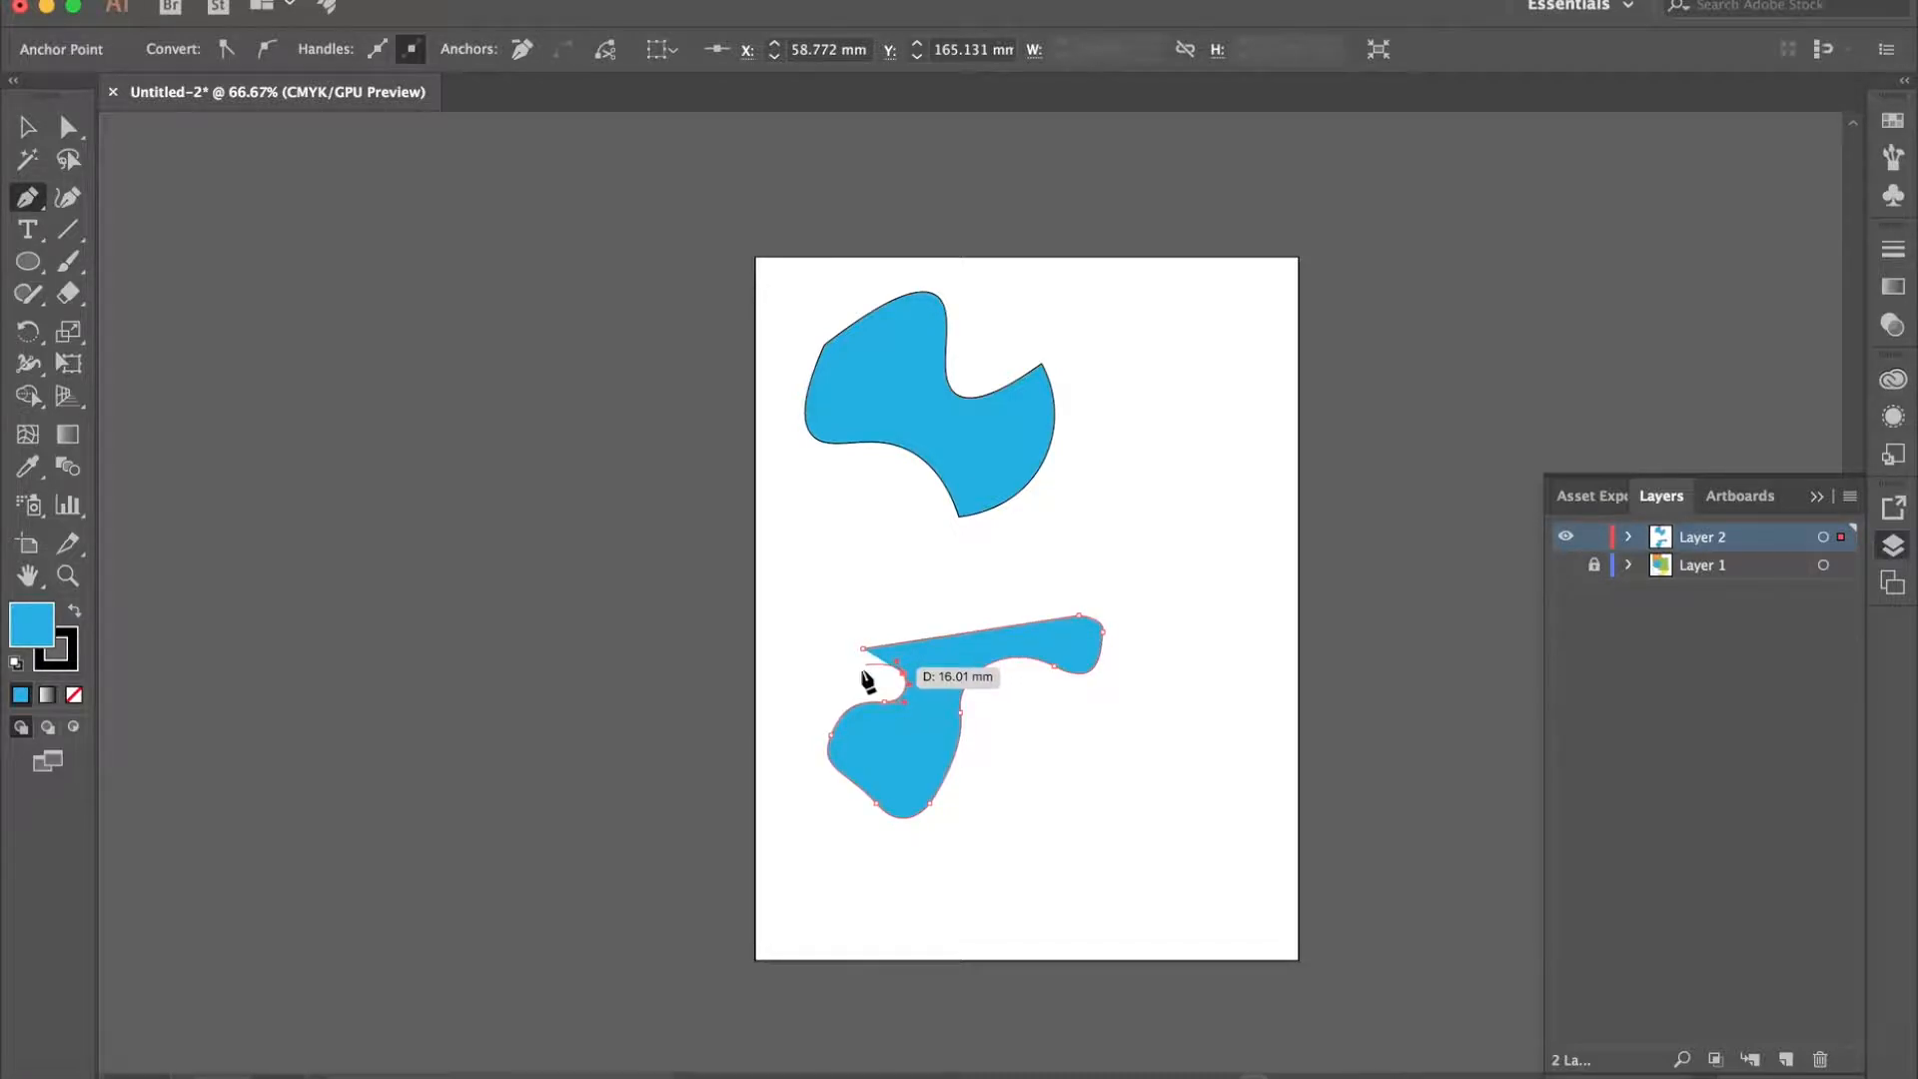
drag(848, 688, 846, 614)
drag(877, 650, 876, 654)
- Move the new lobed shape up and to the right, just below the first blue shape, and deselect it
click(27, 136)
click(1174, 569)
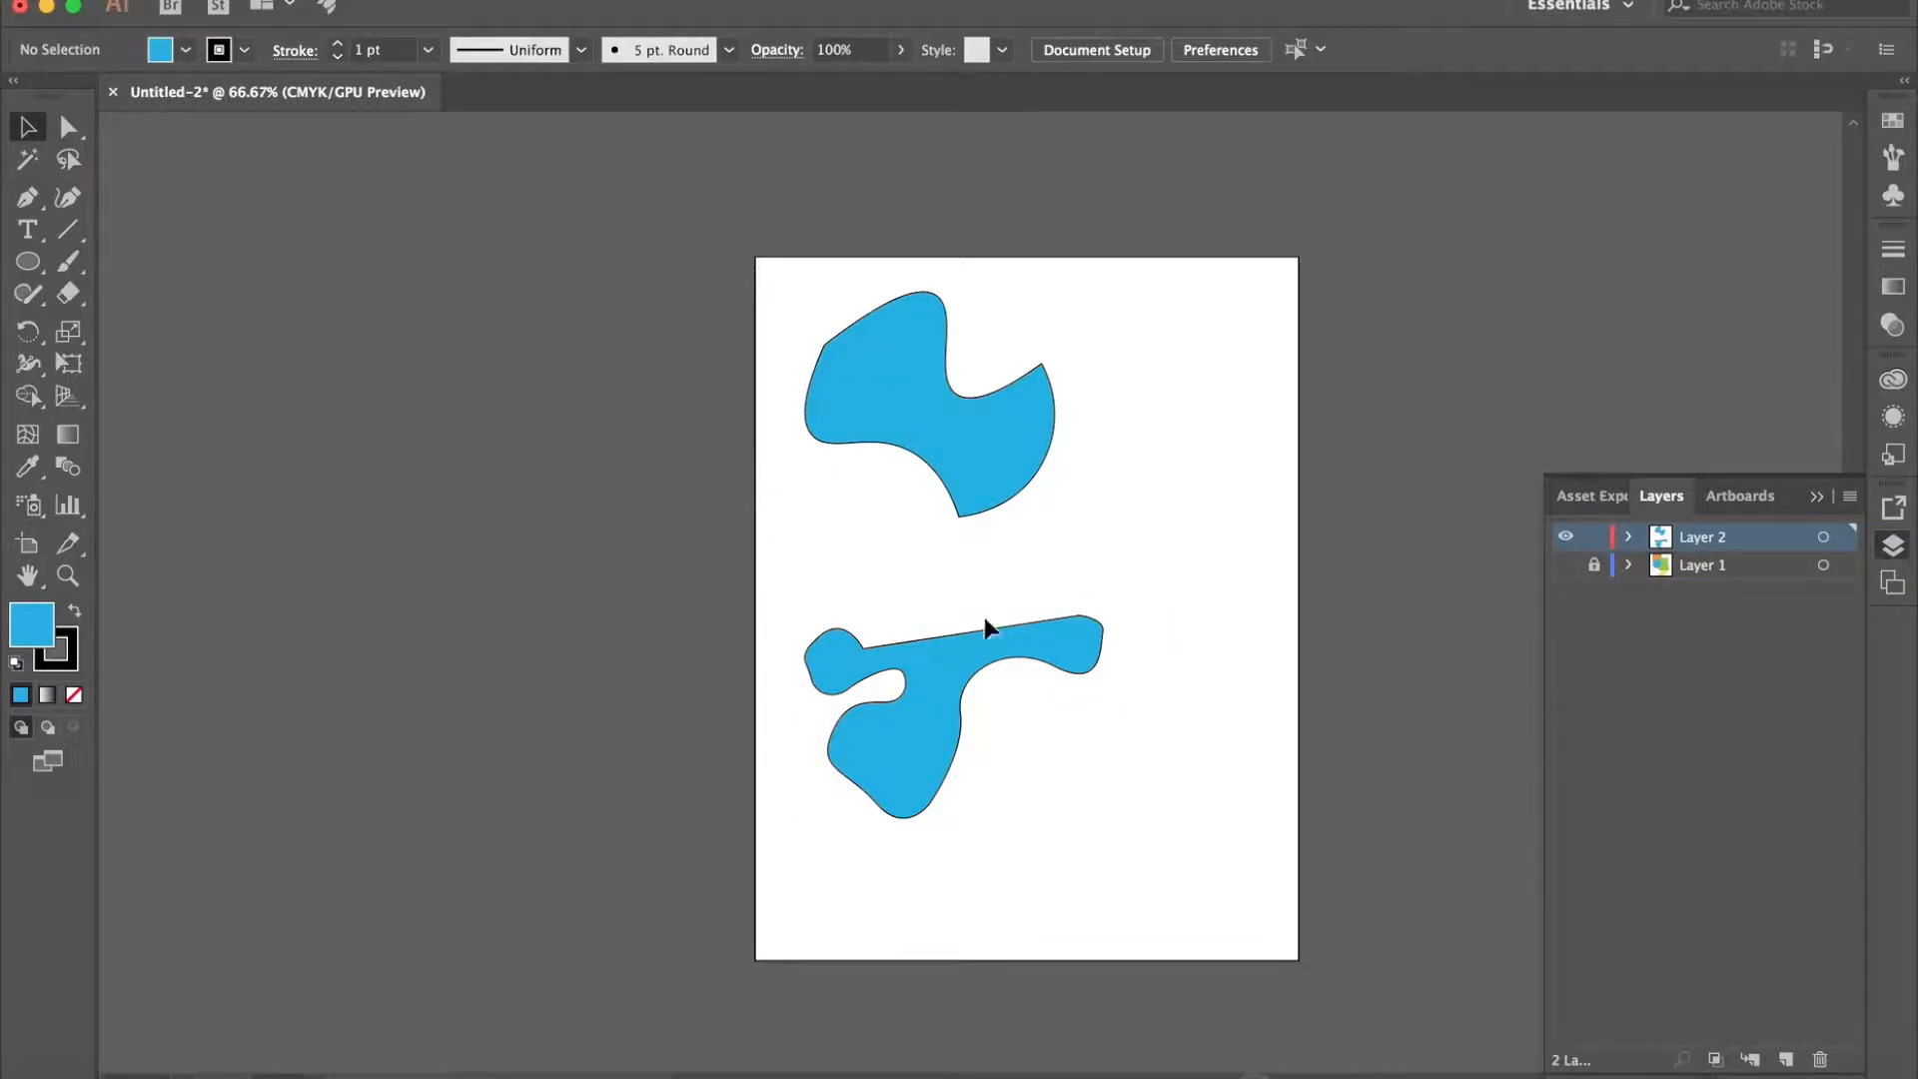
drag(950, 661, 1099, 576)
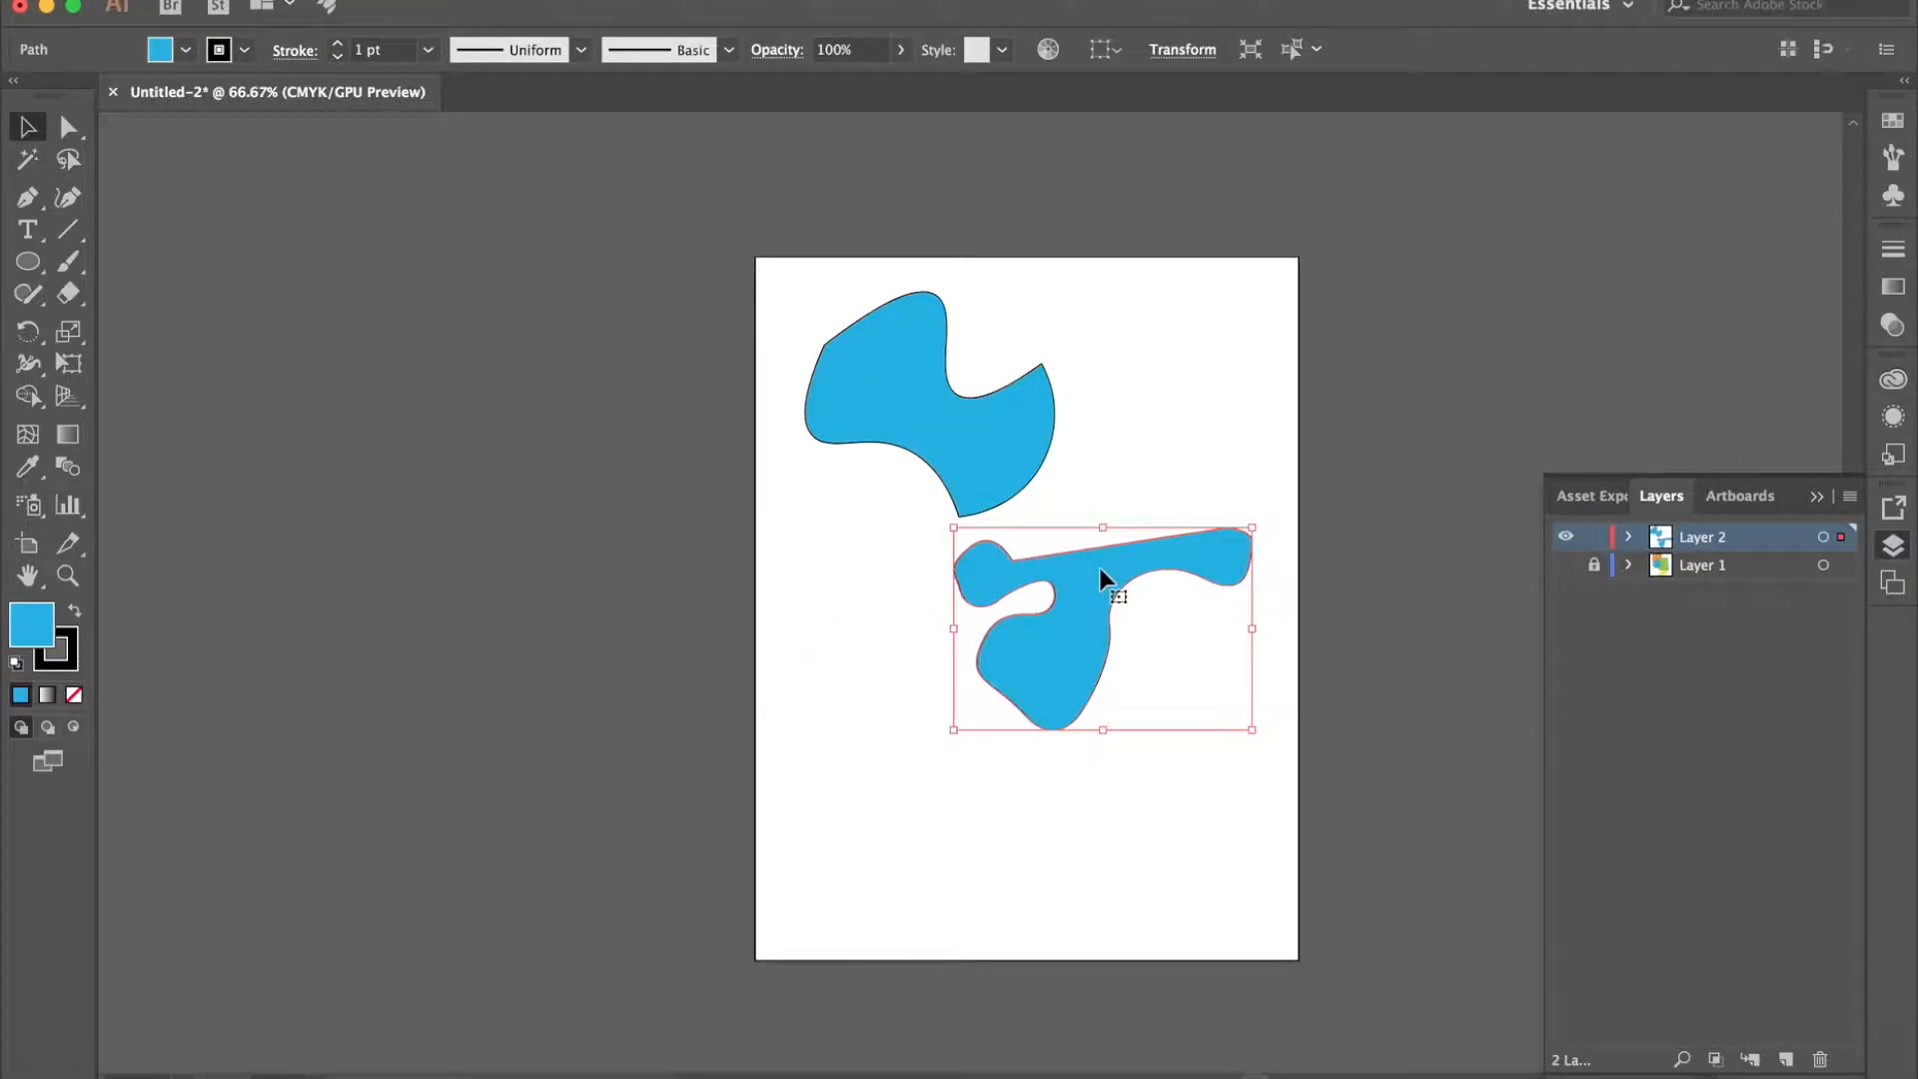
click(685, 573)
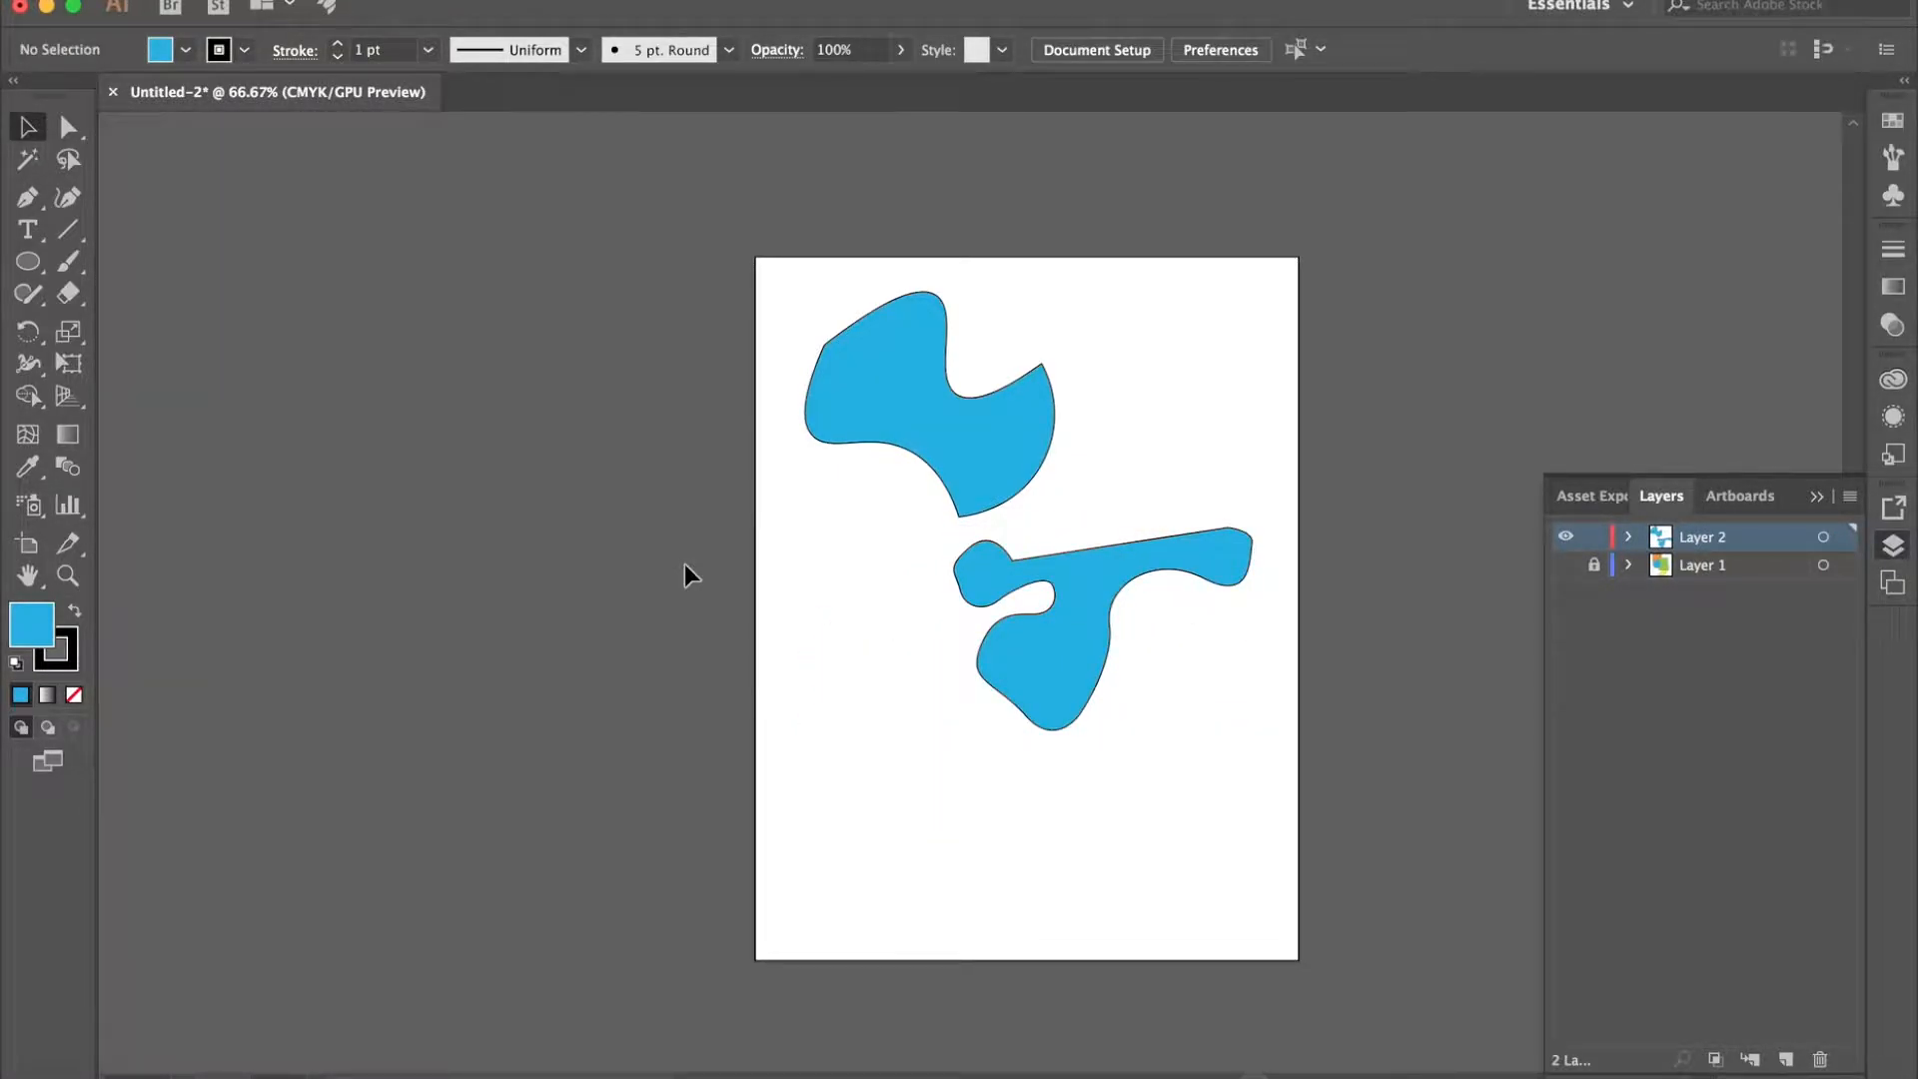
- Add two anchor points to the lower-left edge of the upper blue shape and one to its upper-left edge with the Add Anchor Point tool
click(27, 200)
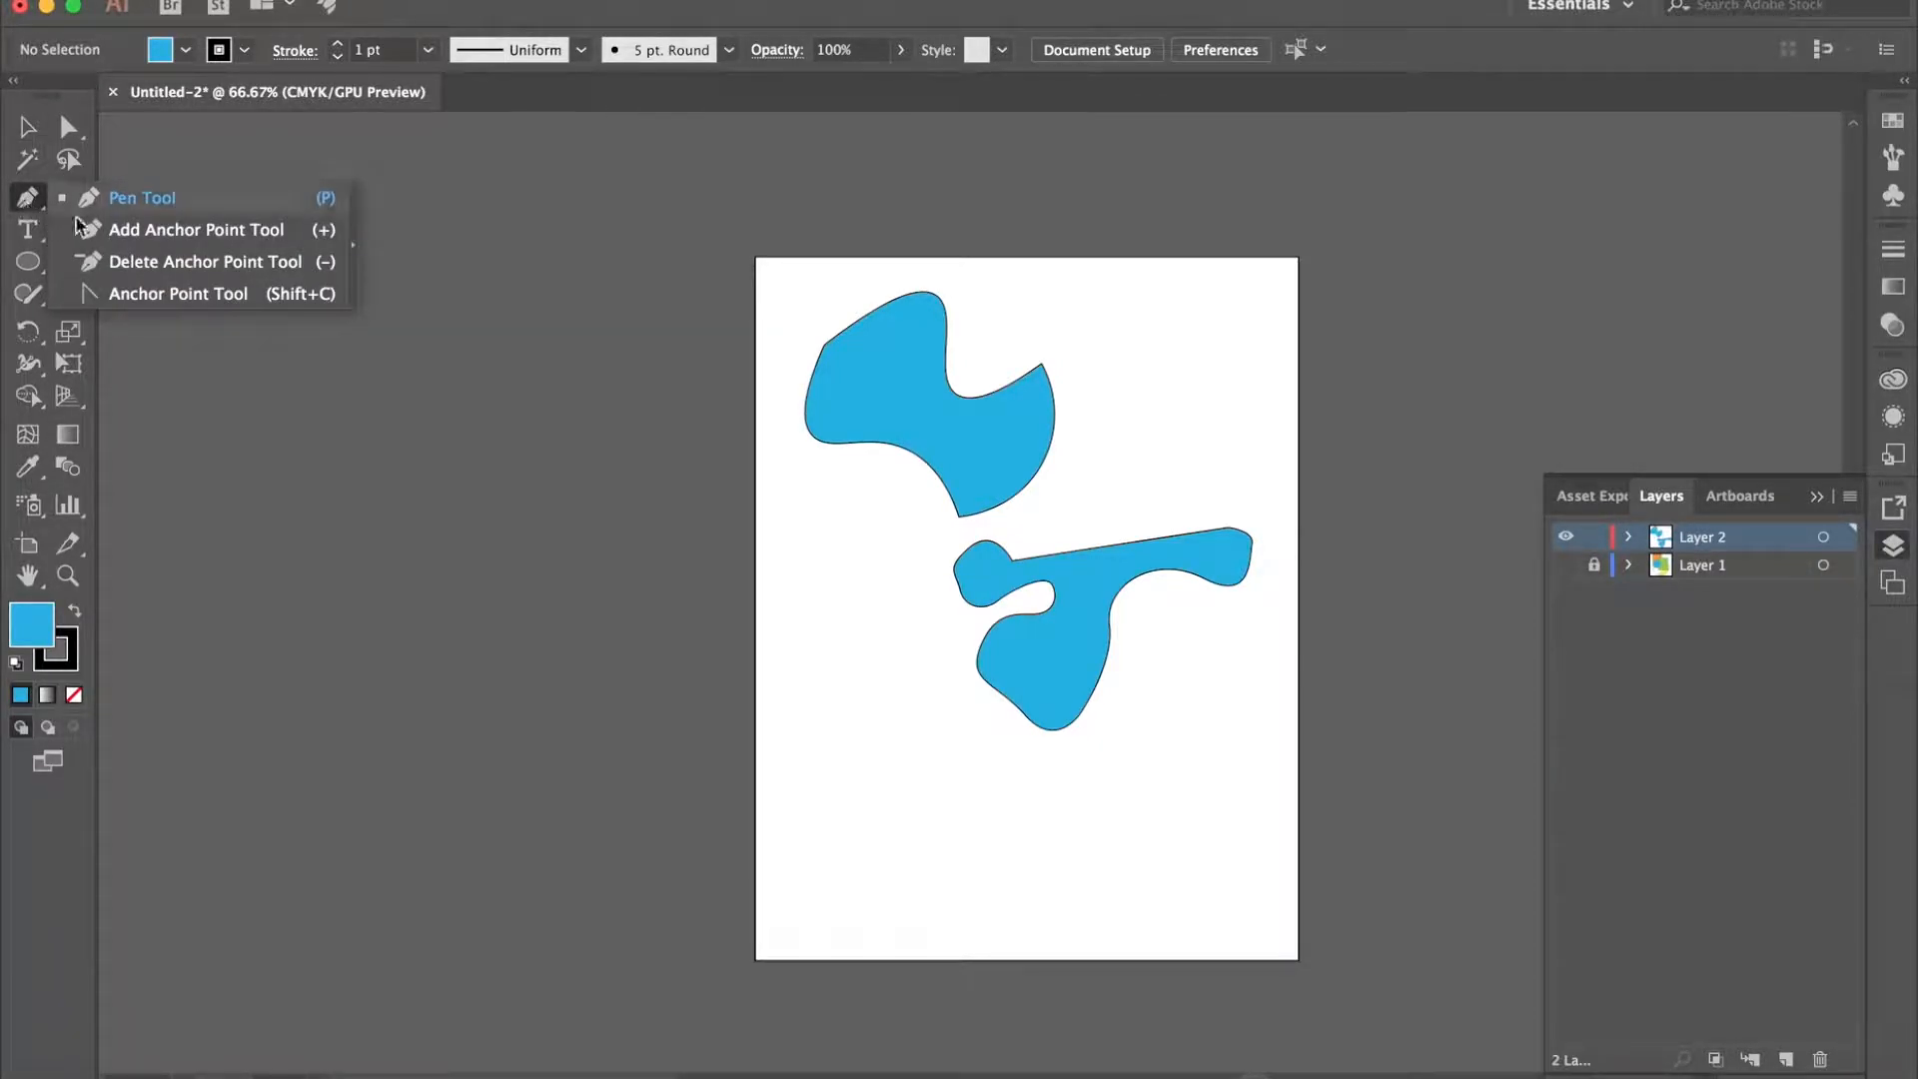
click(153, 240)
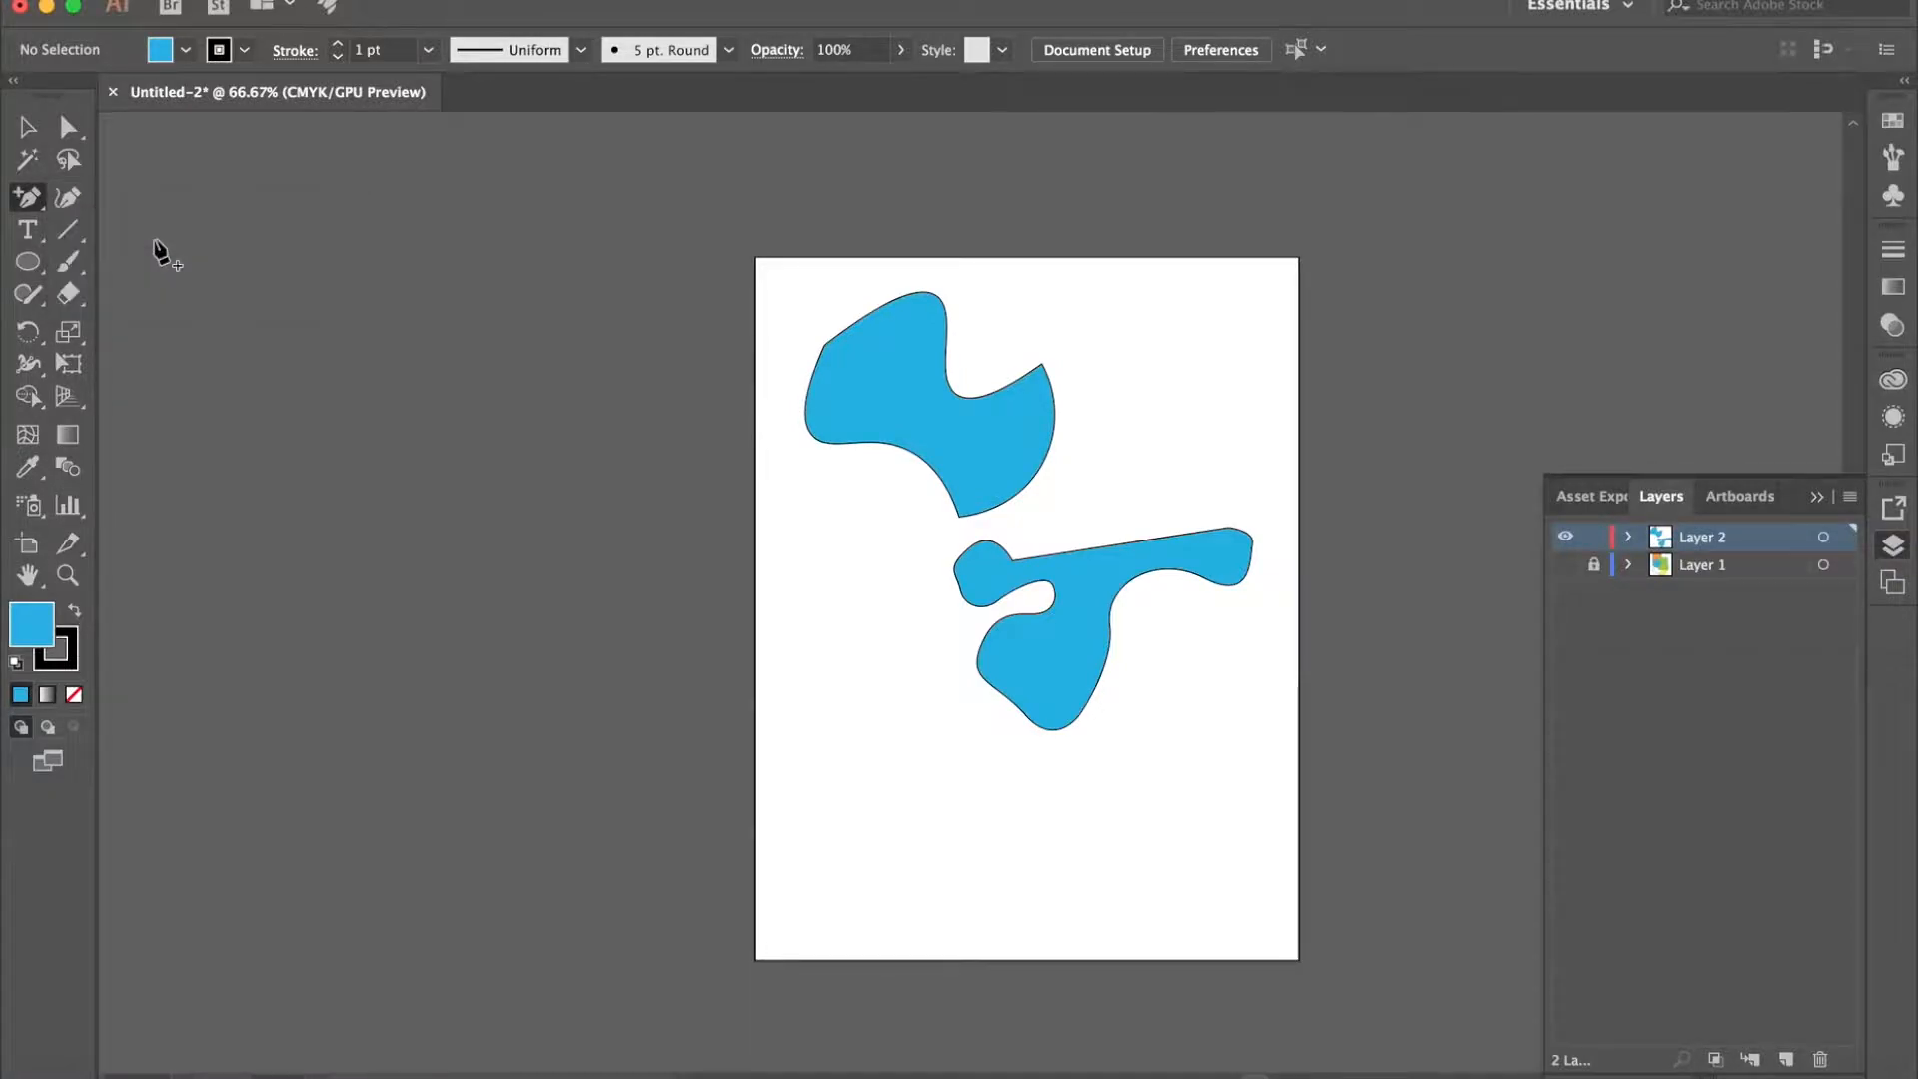
click(887, 440)
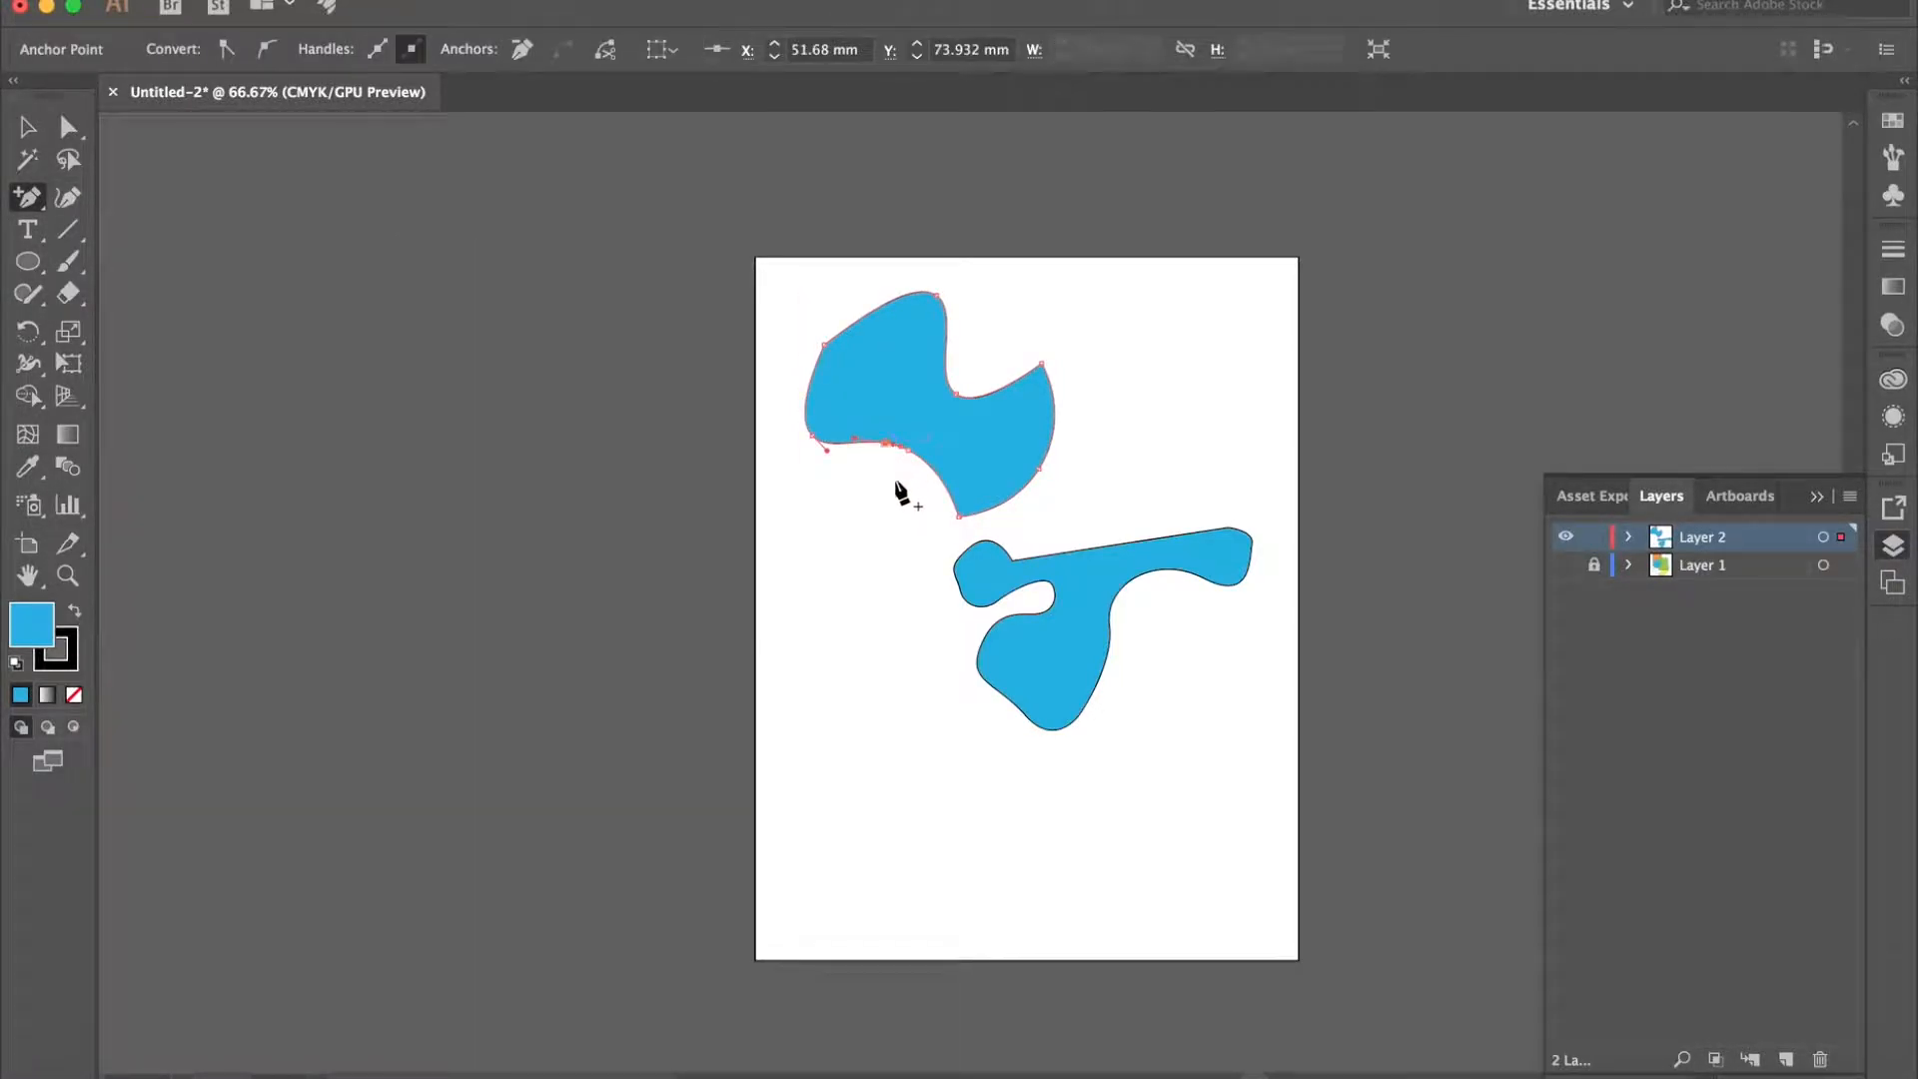
click(855, 440)
click(865, 315)
click(897, 286)
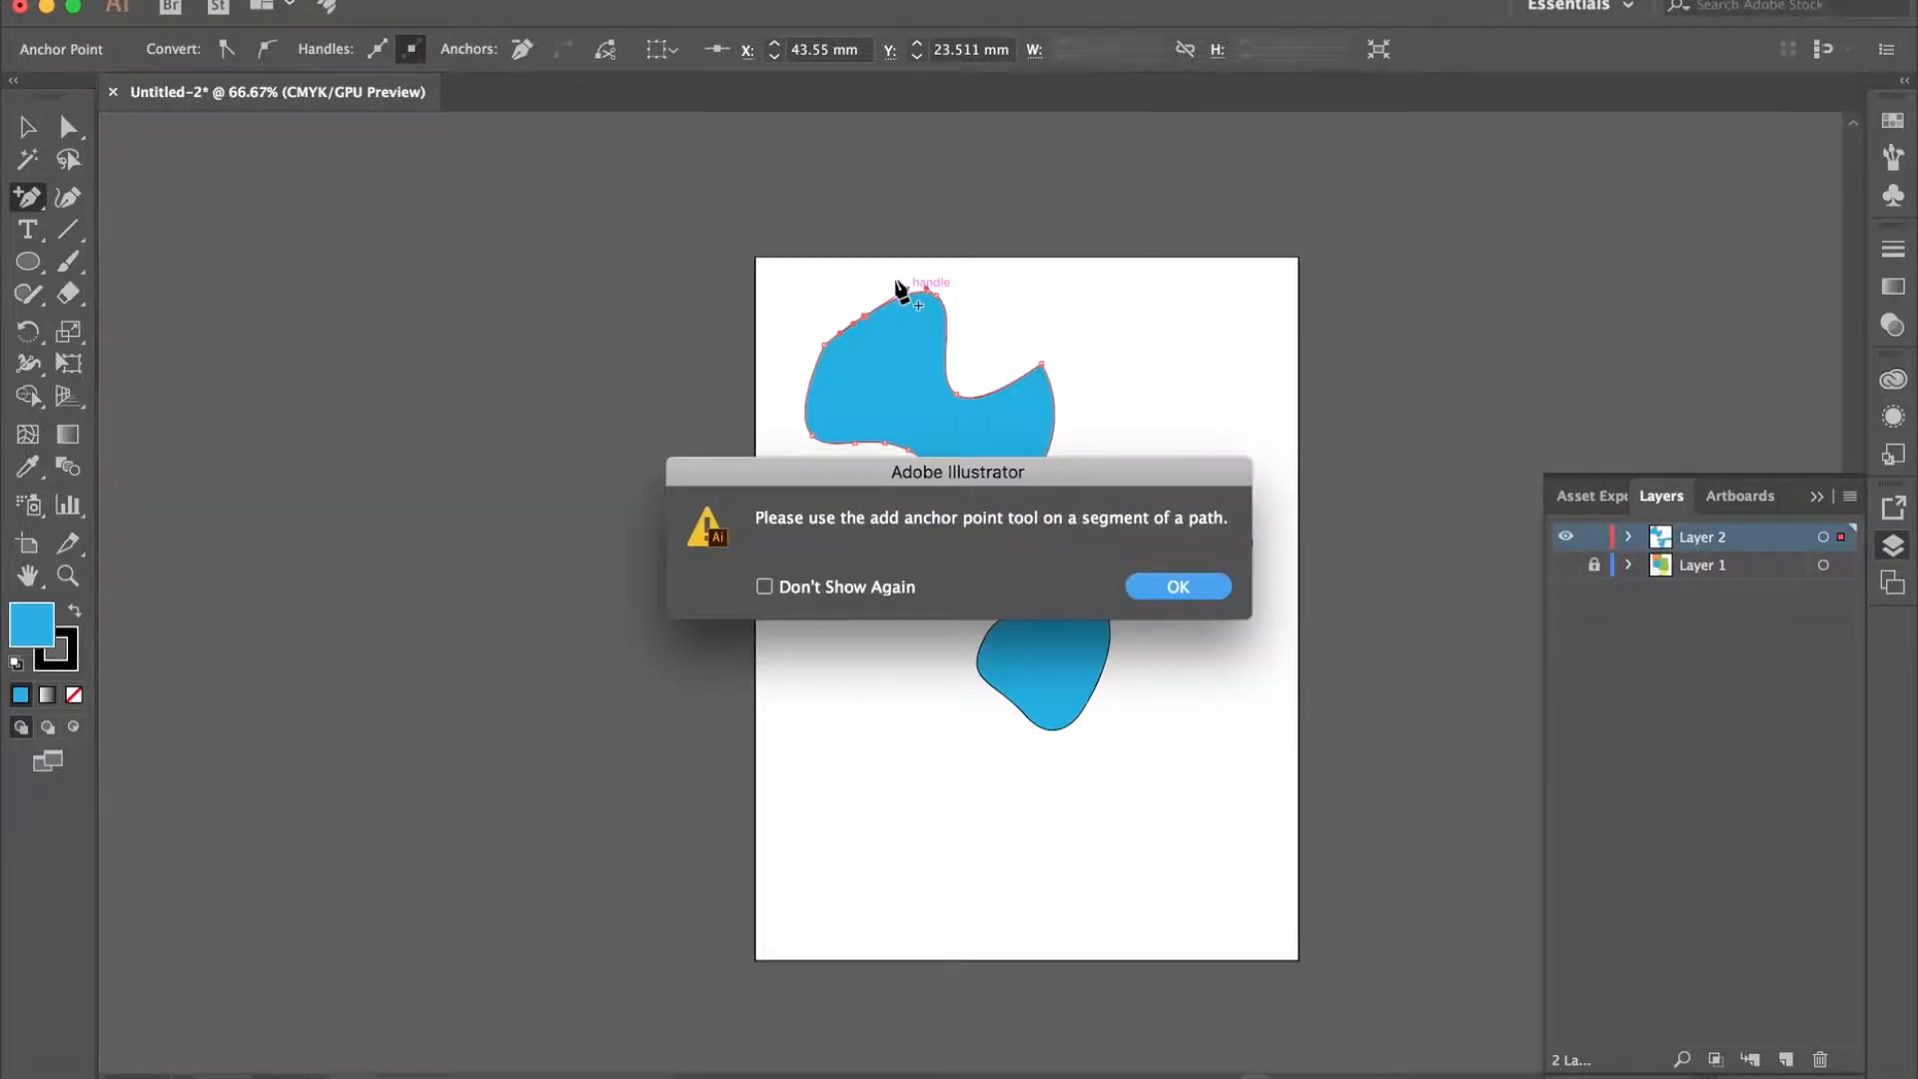
key(Return)
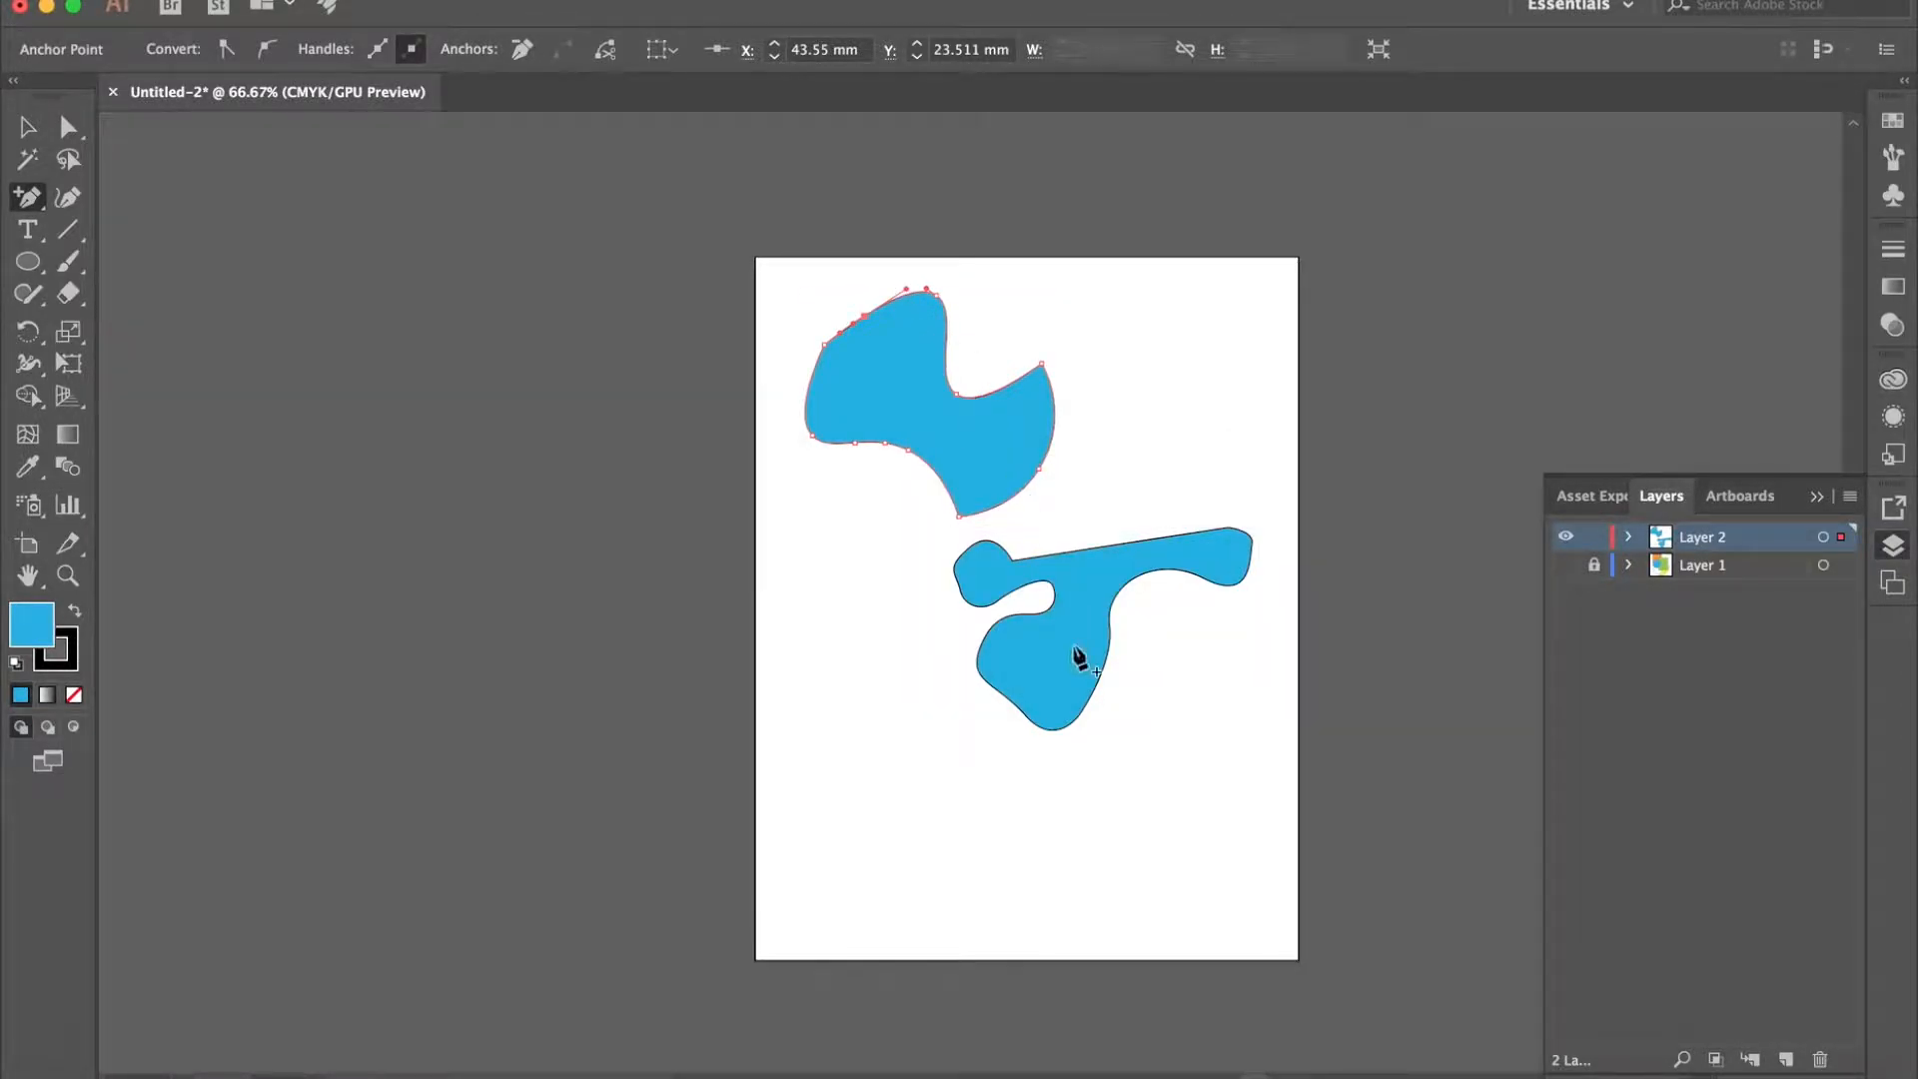
- Remove the two added anchor points from the upper shape's lower-left edge with the Delete Anchor Point tool
drag(24, 207, 190, 272)
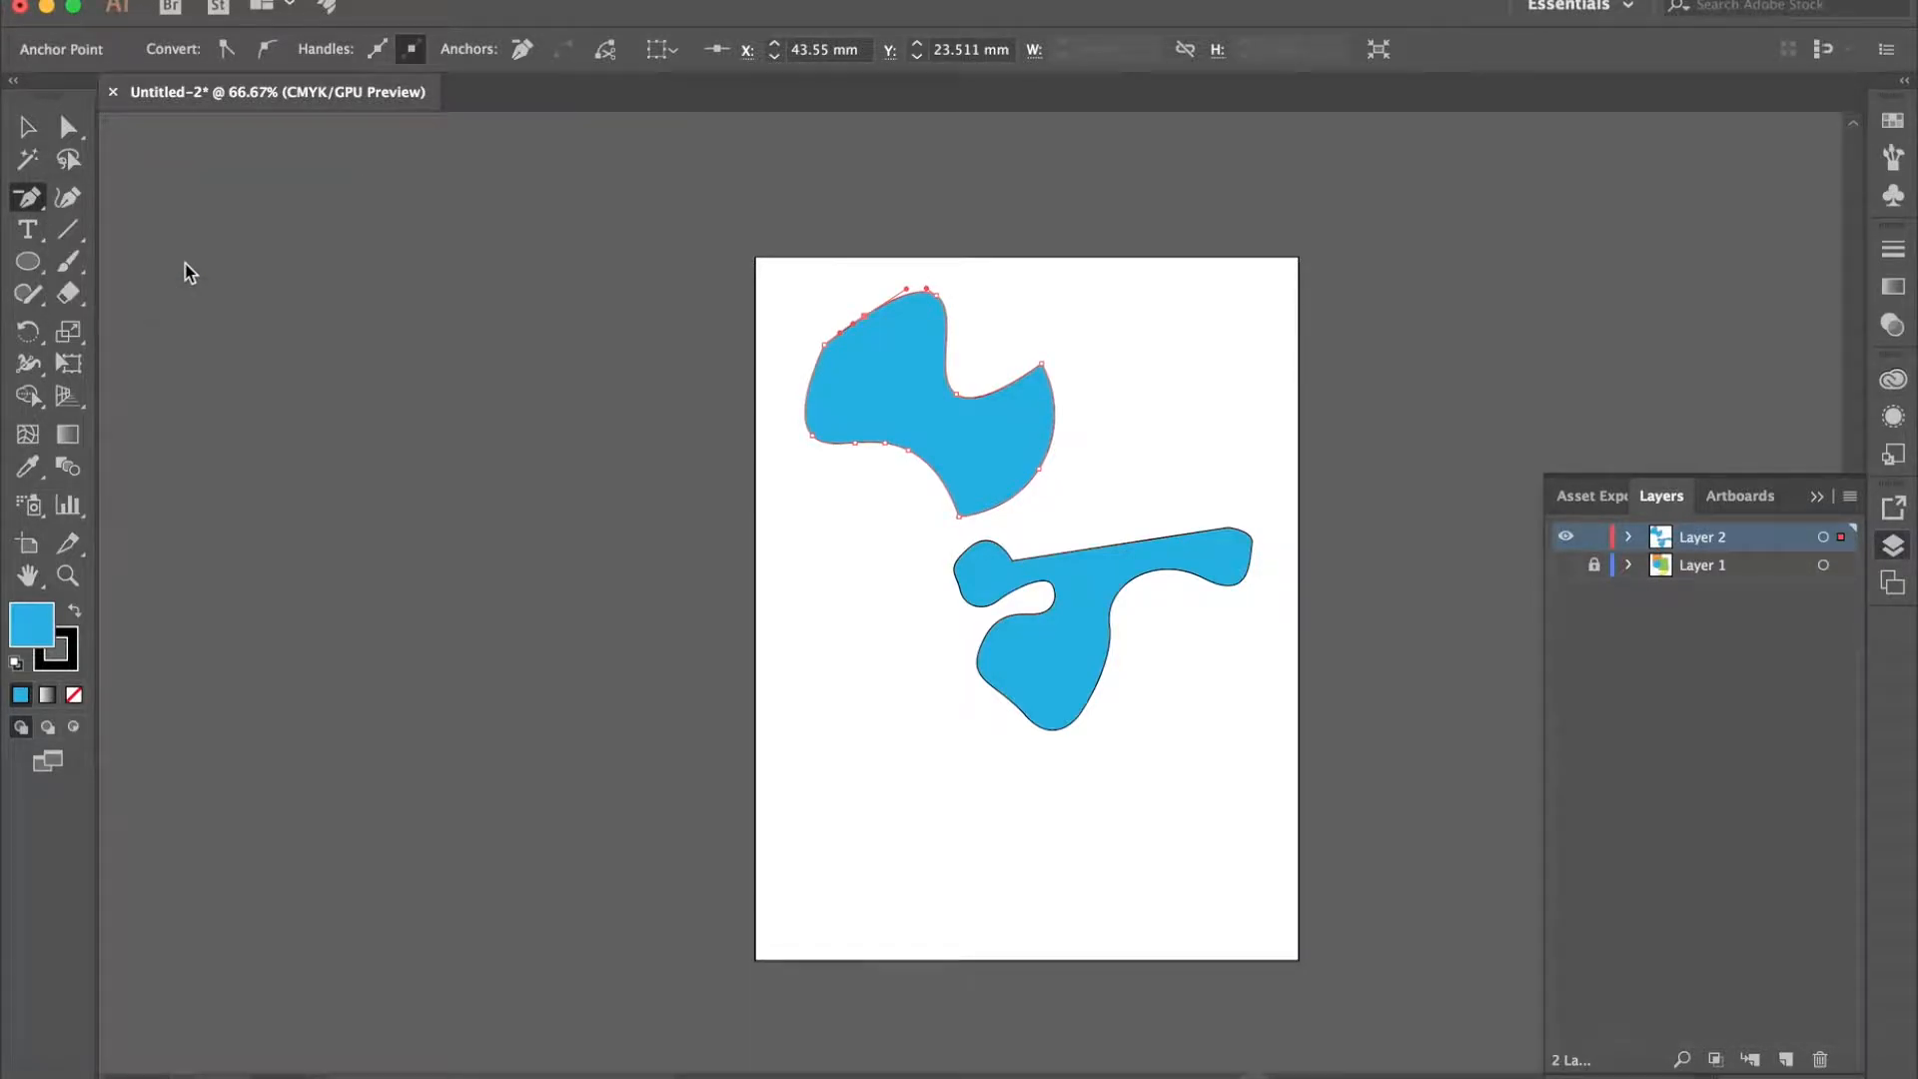
click(845, 336)
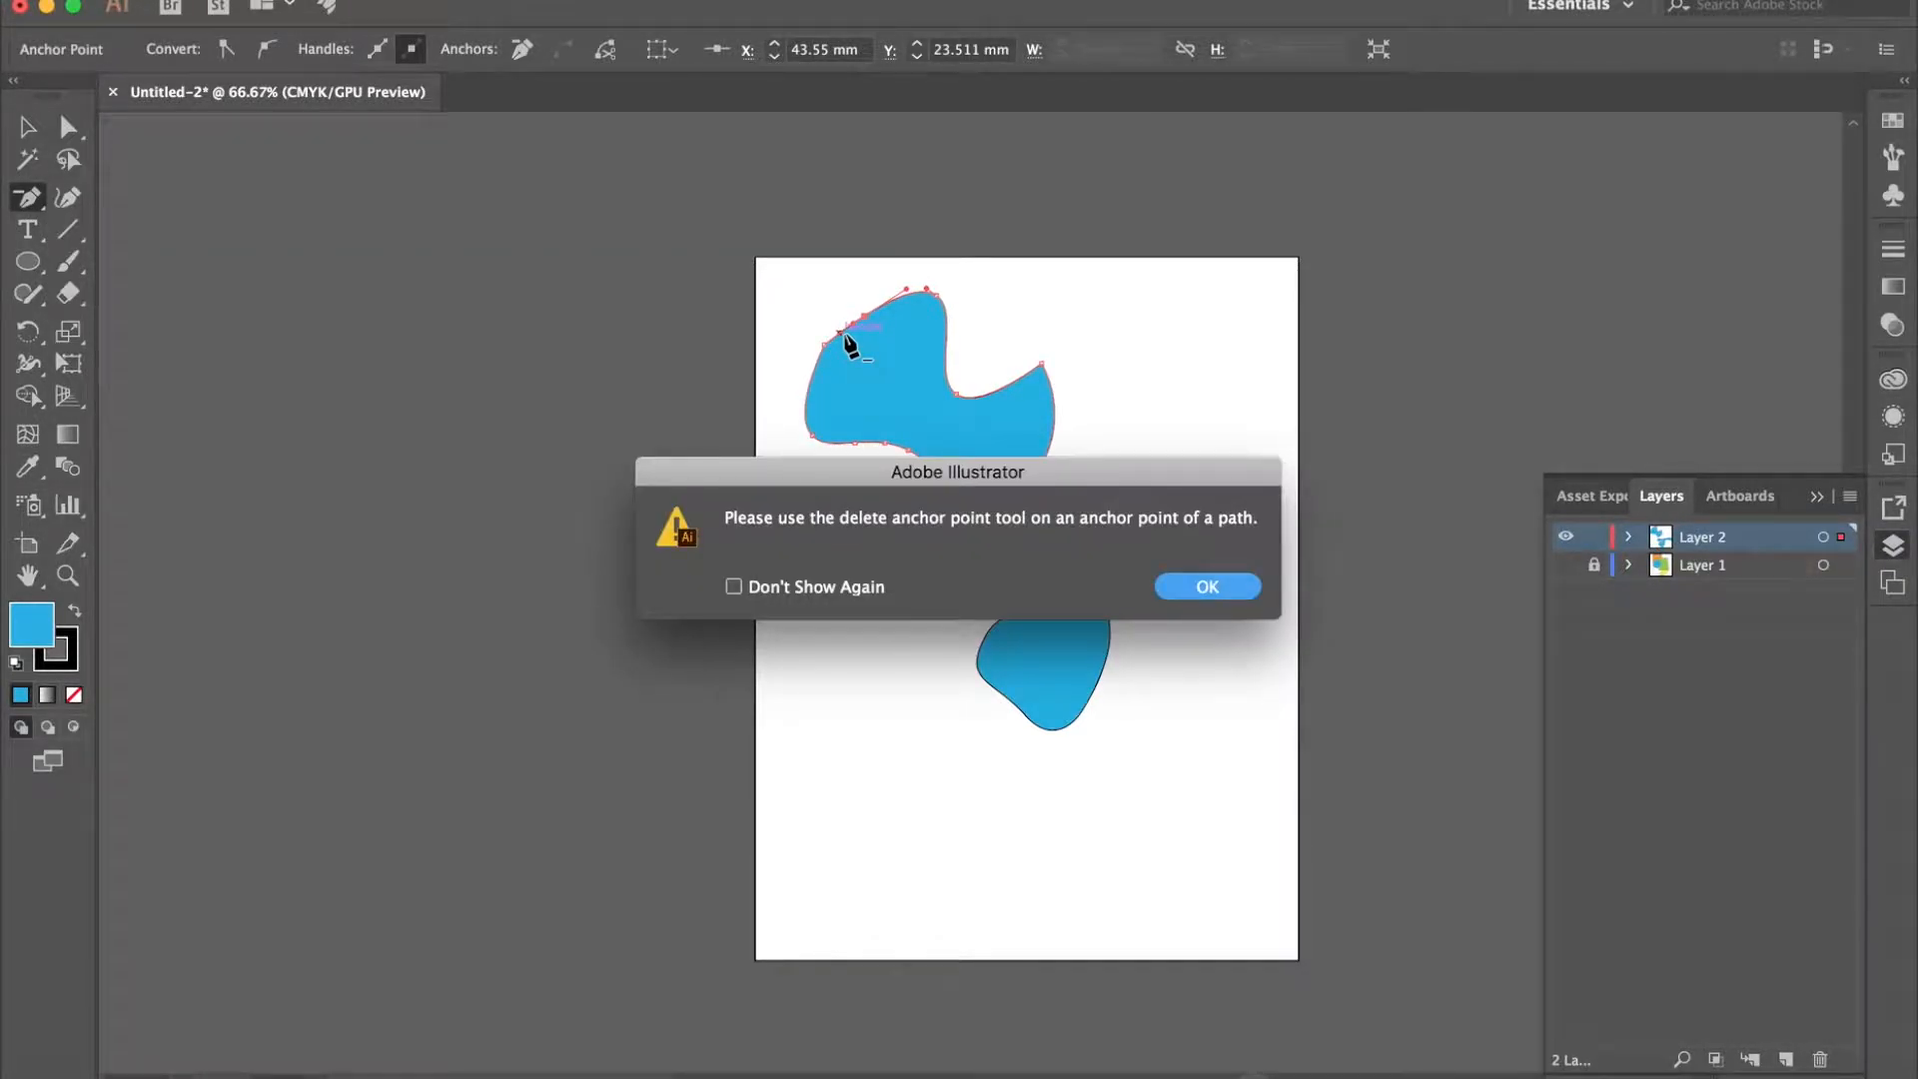
key(Return)
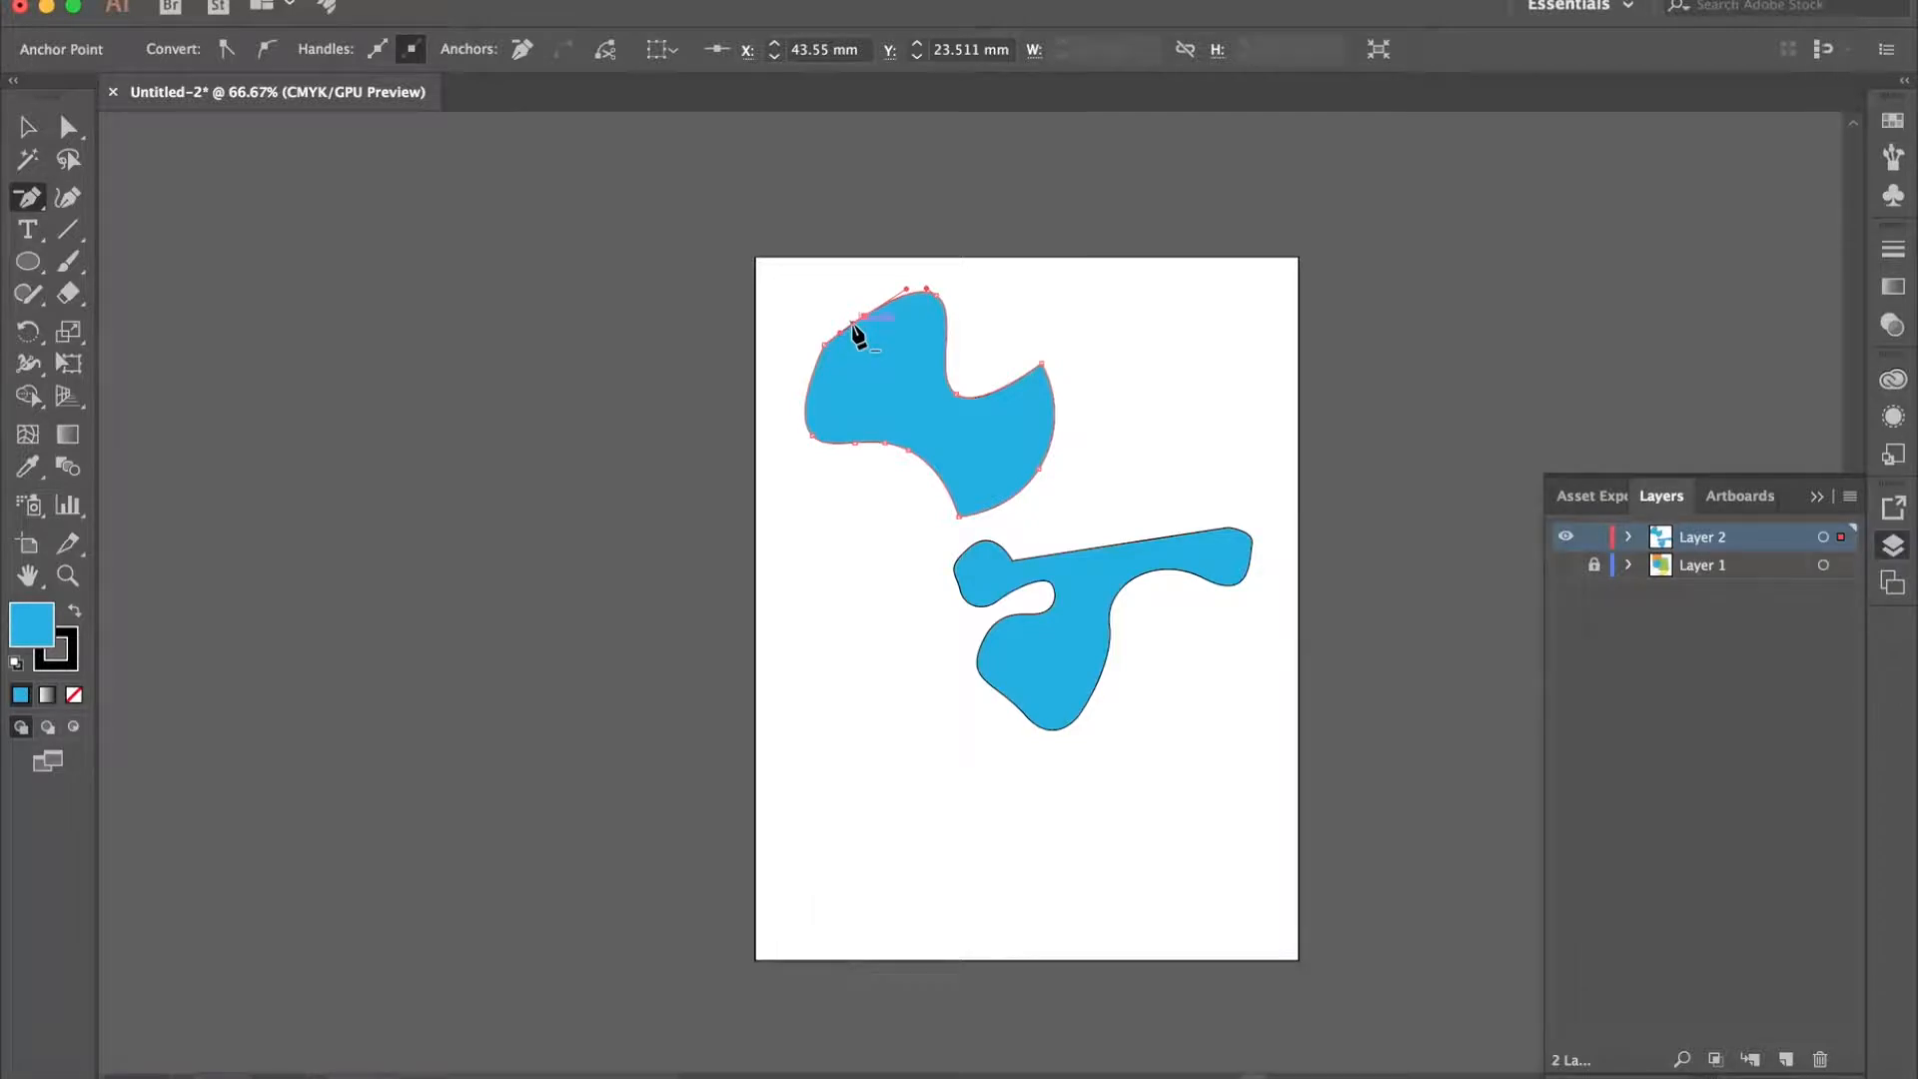
click(861, 442)
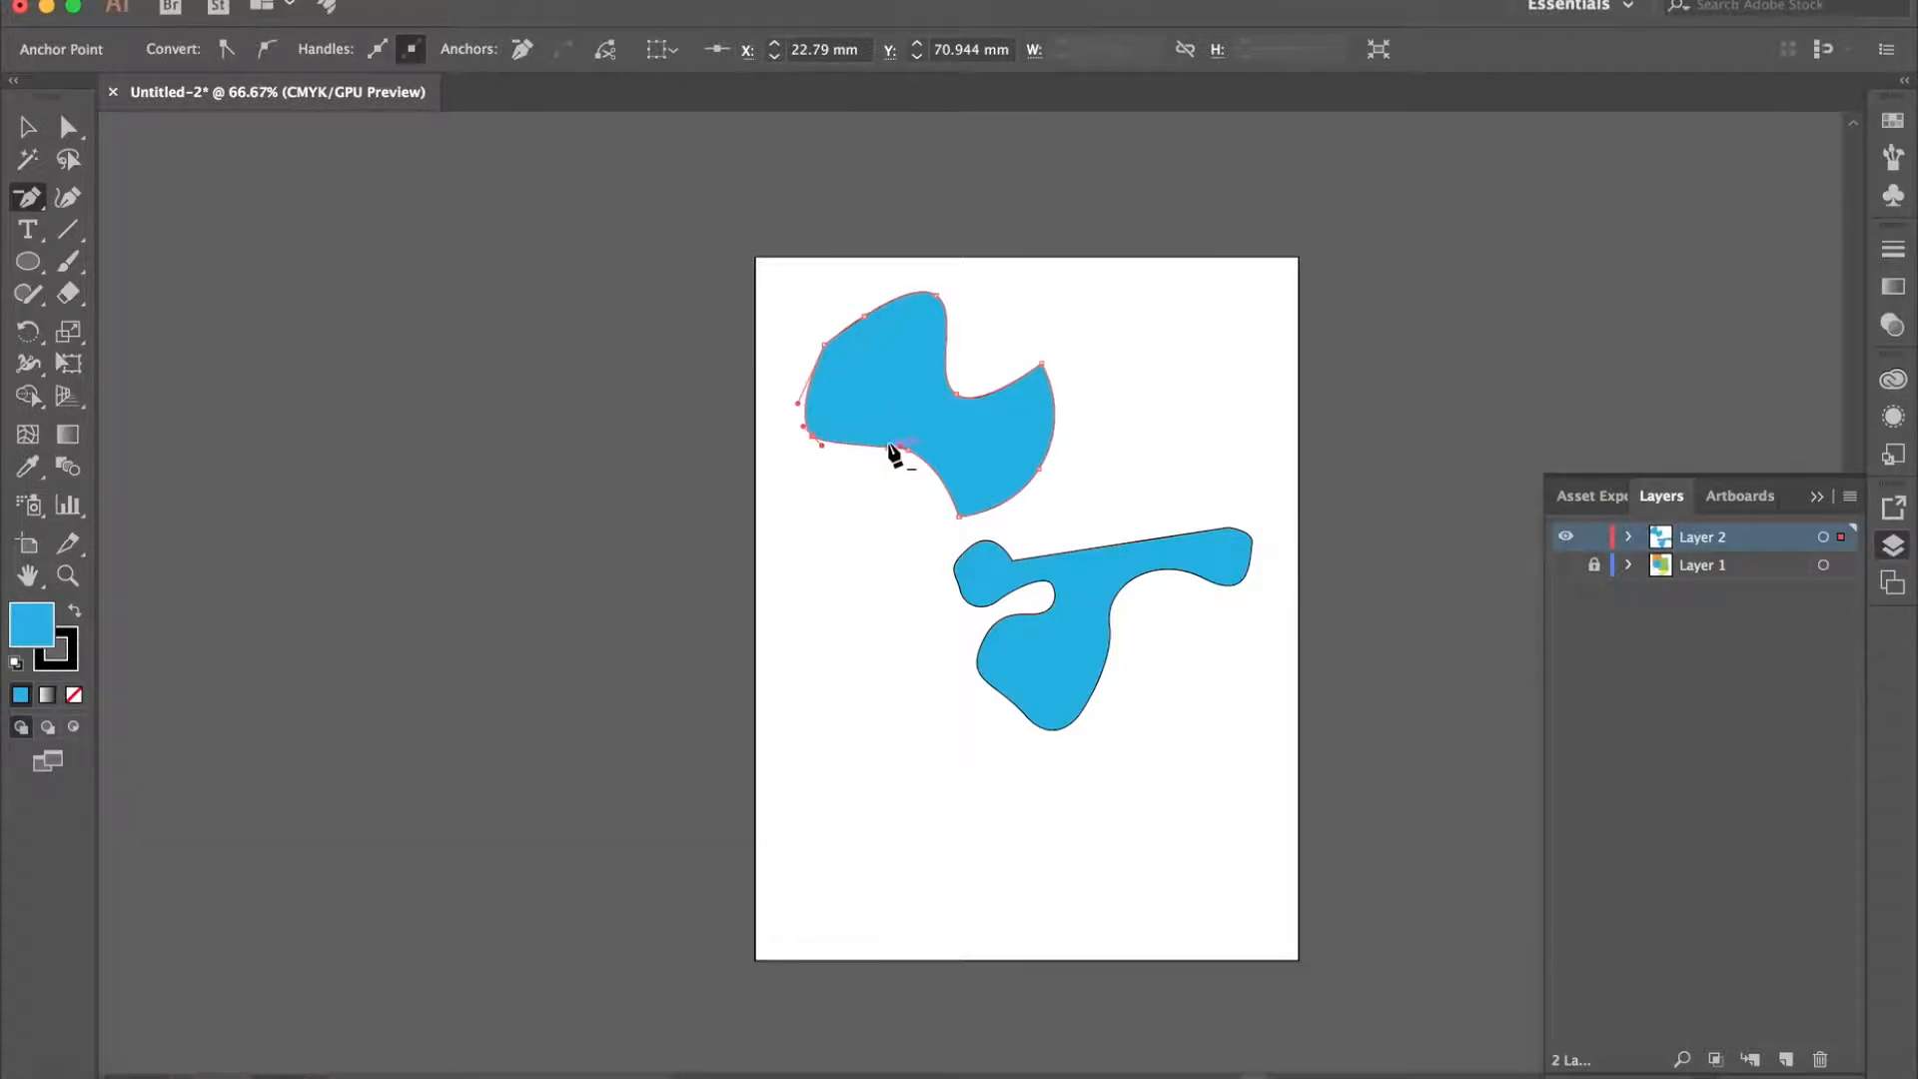
- Try deleting the anchor point where the upper shape's lower-left edge bends down to its bottom corner, and undo the deletion
key(super+equal)
key(super+equal)
key(super+equal)
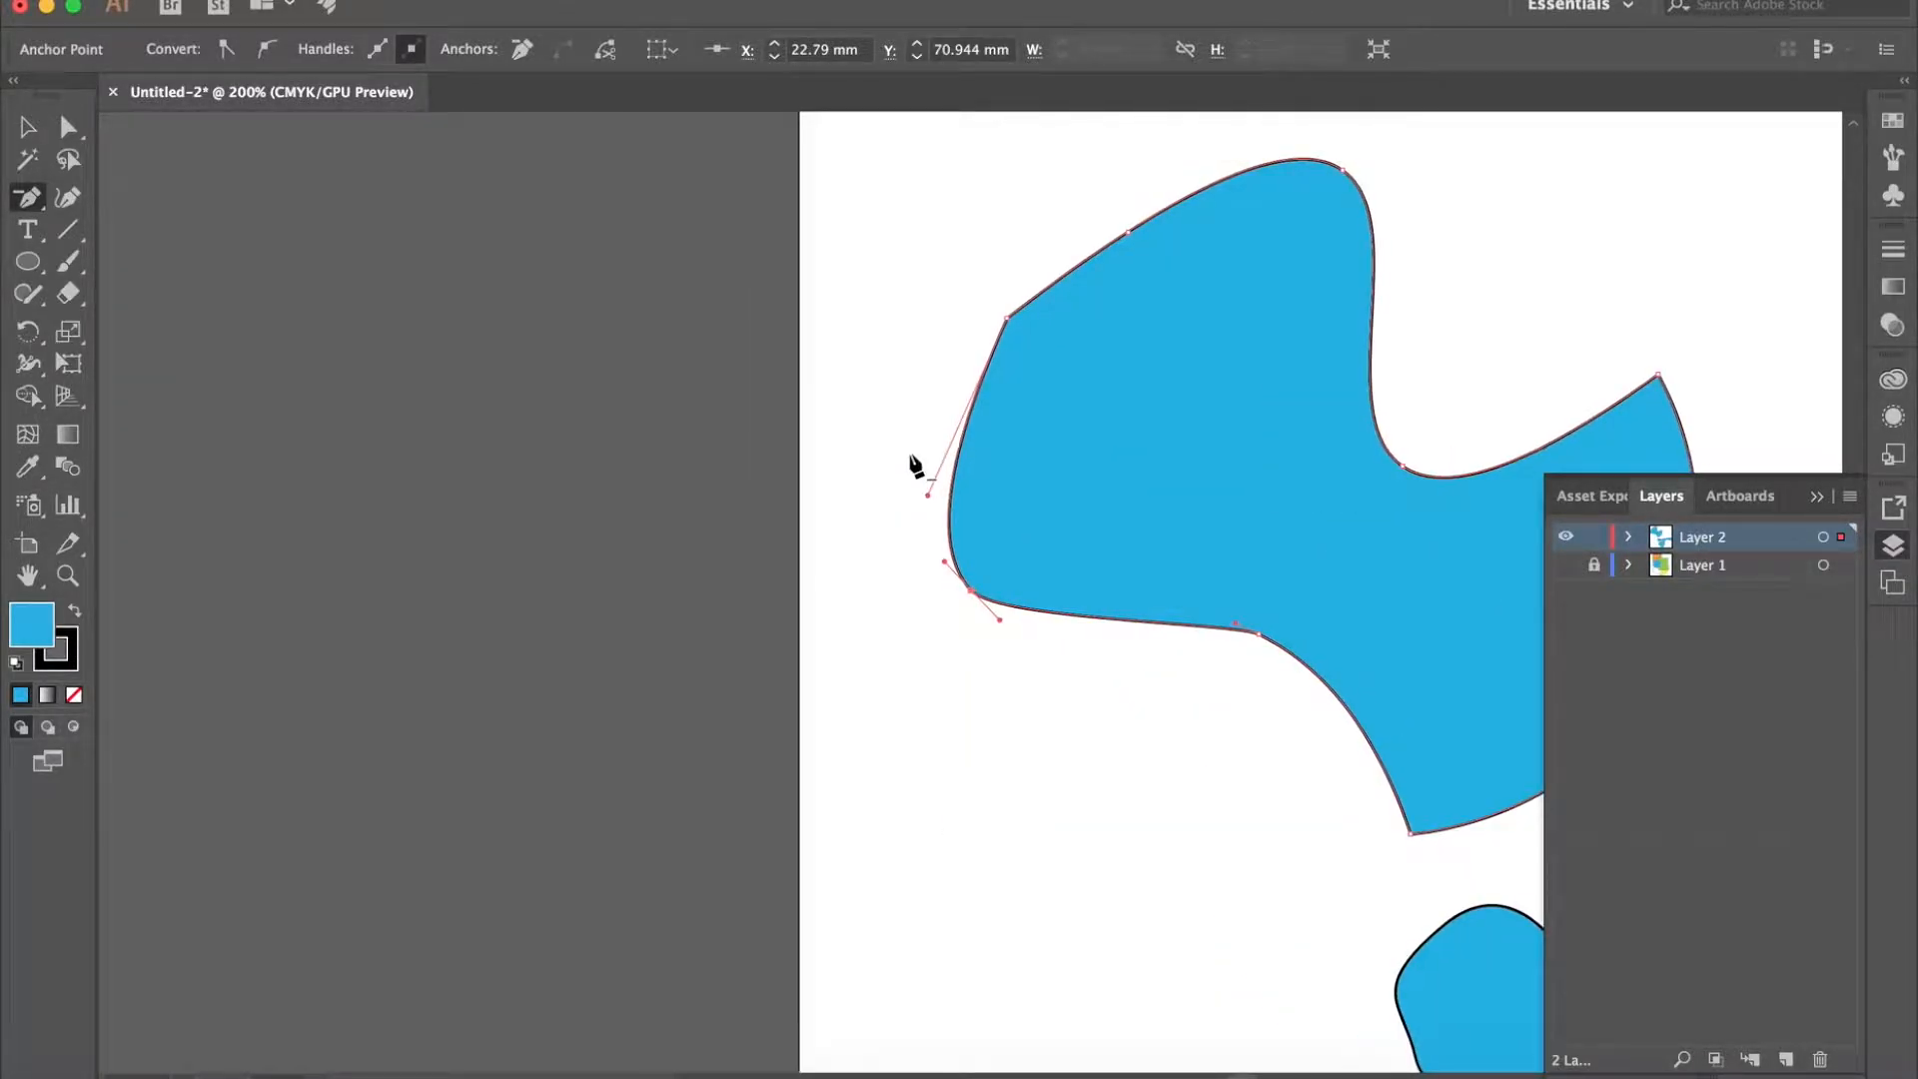
scroll(909, 455, right, 5)
scroll(910, 456, up, 1)
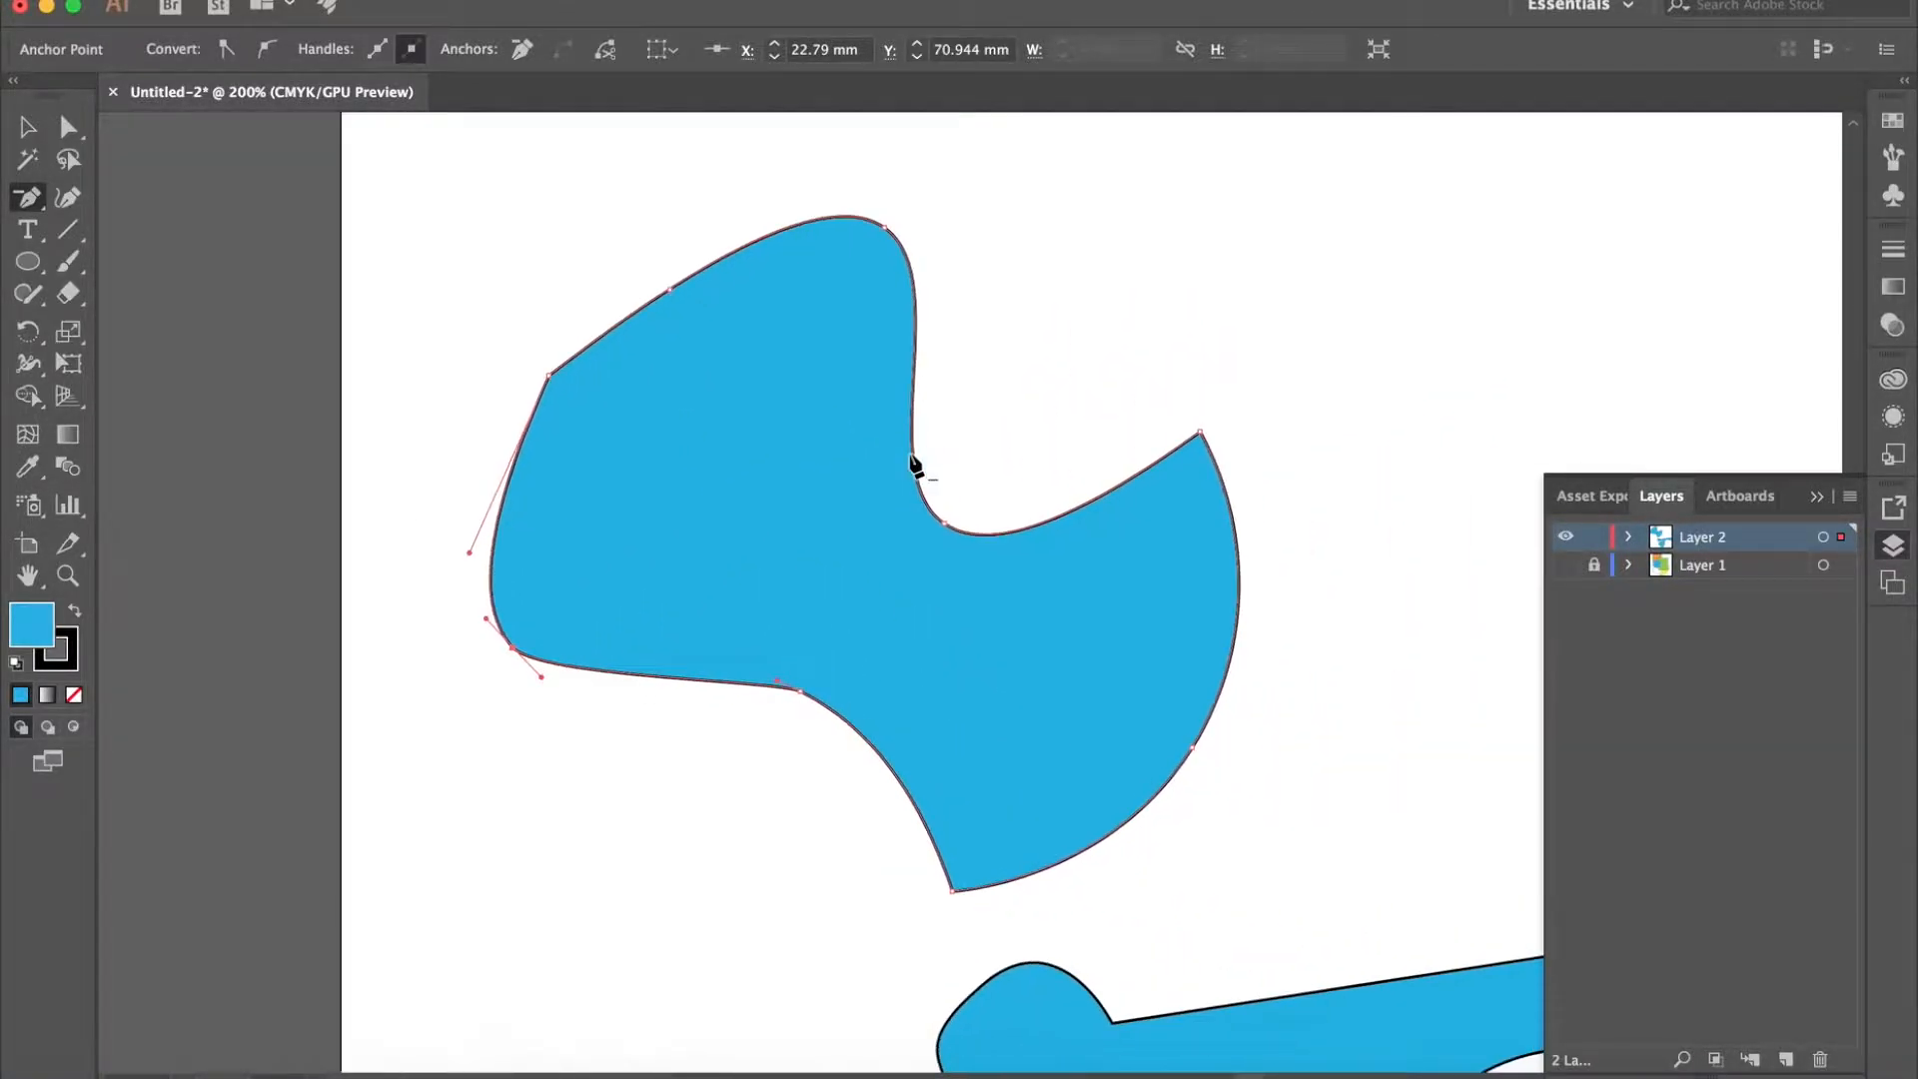
click(785, 682)
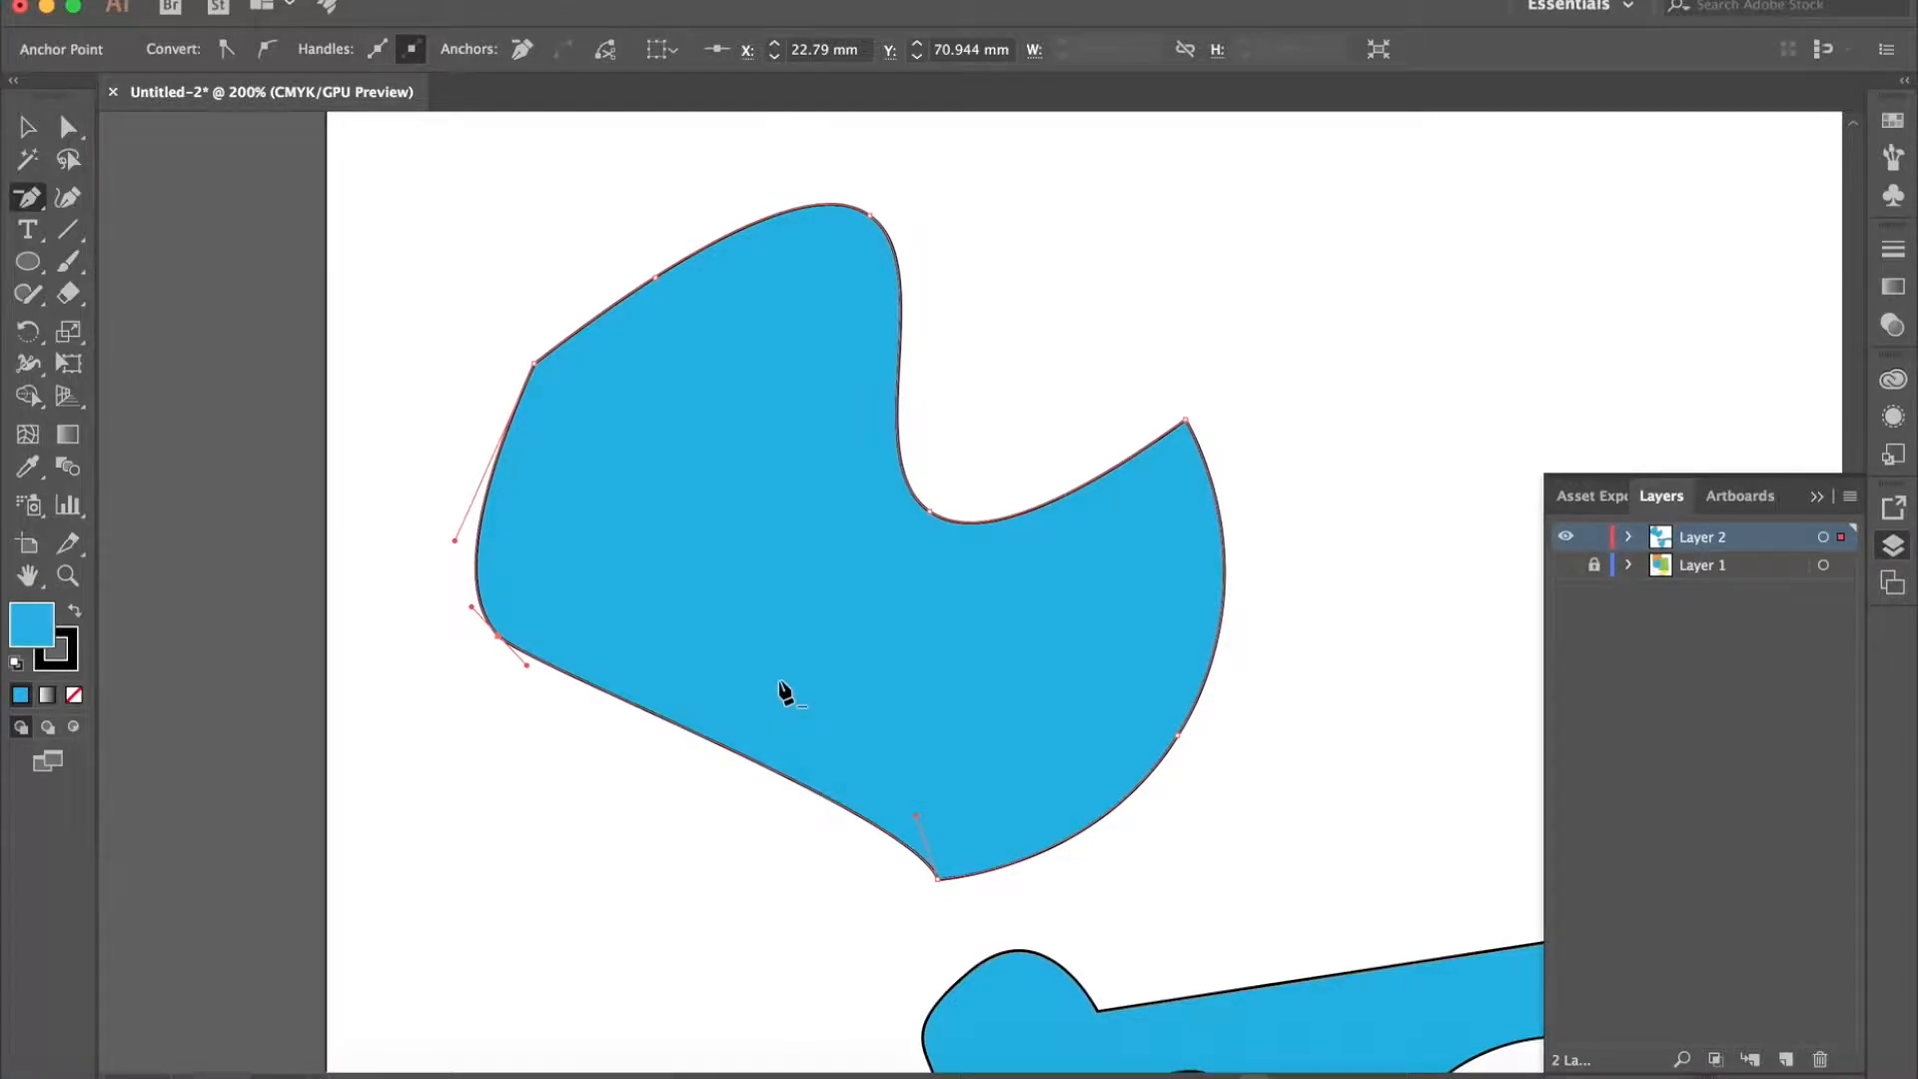
key(super+z)
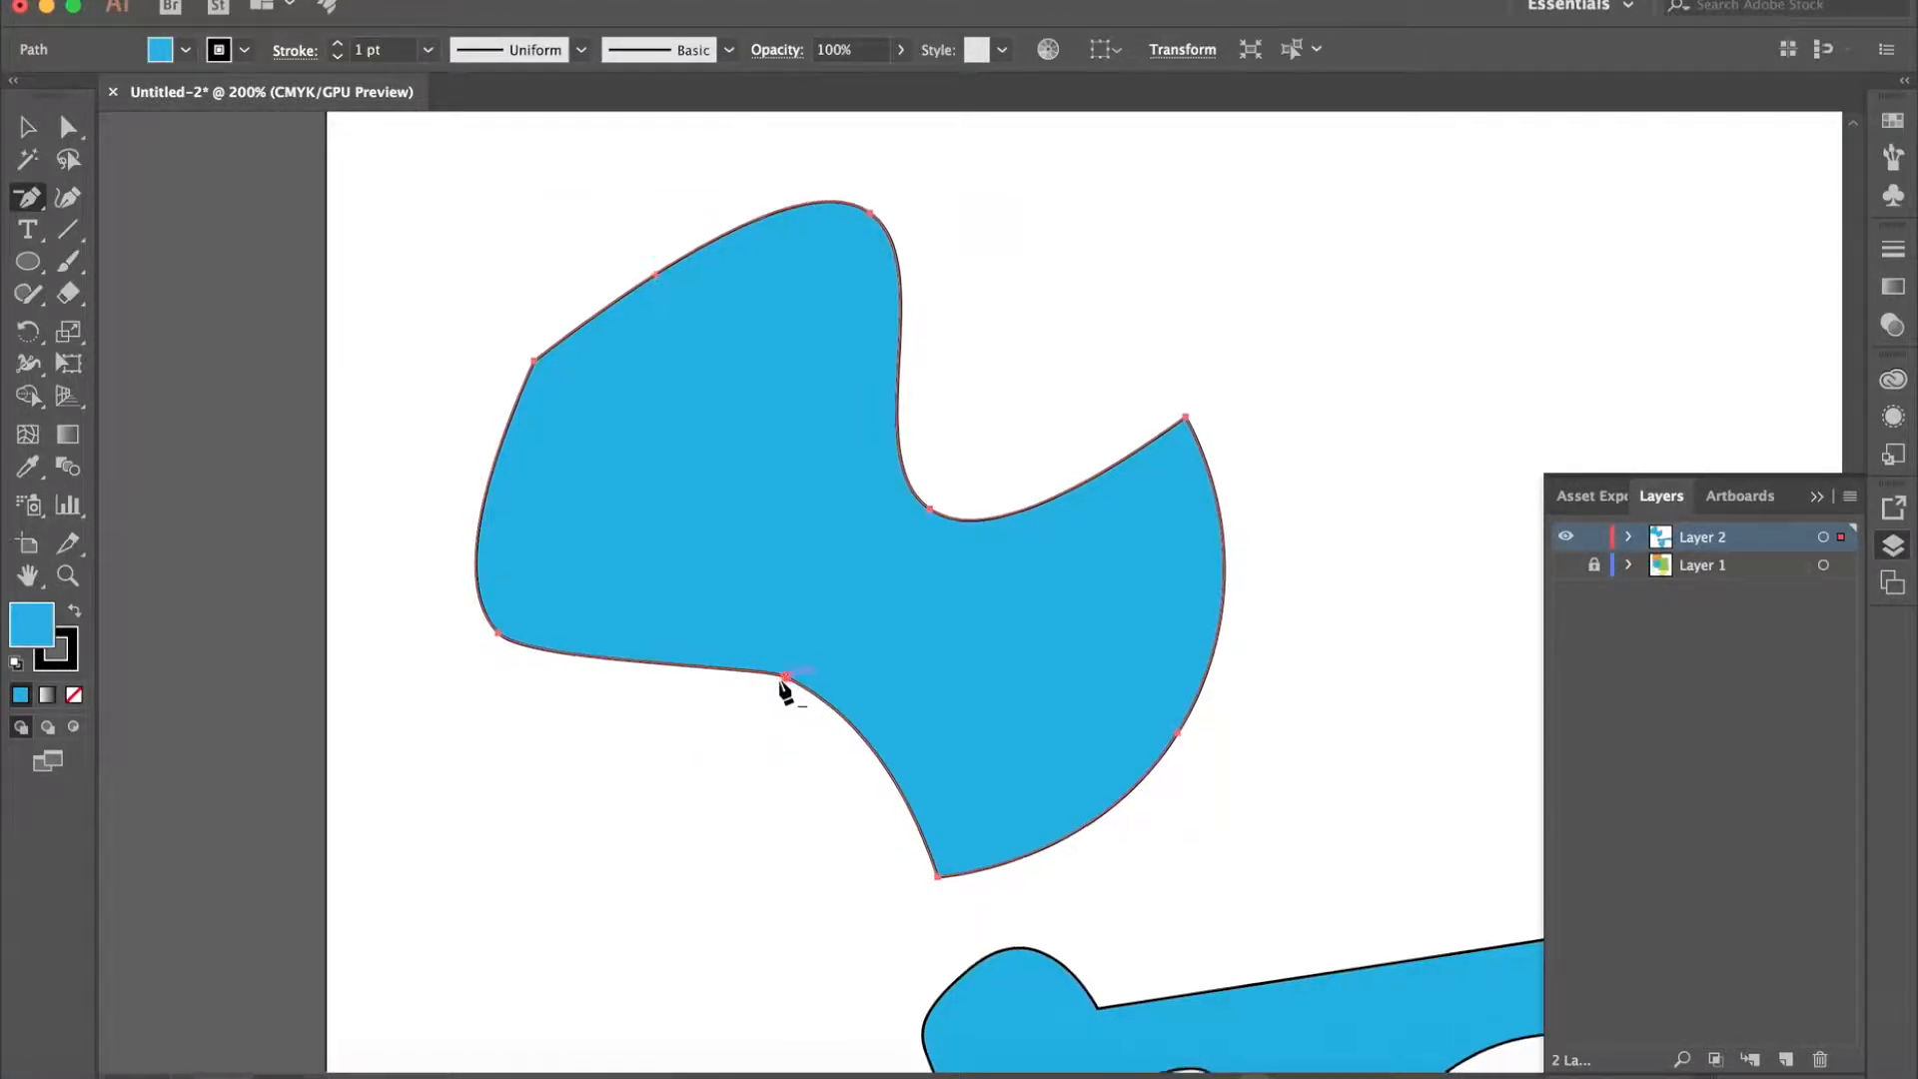
- Try deleting the anchor point on the left side of the lower shape's large bottom lobe, and undo the deletion
scroll(785, 691, down, 6)
scroll(785, 691, right, 2)
scroll(785, 692, right, 1)
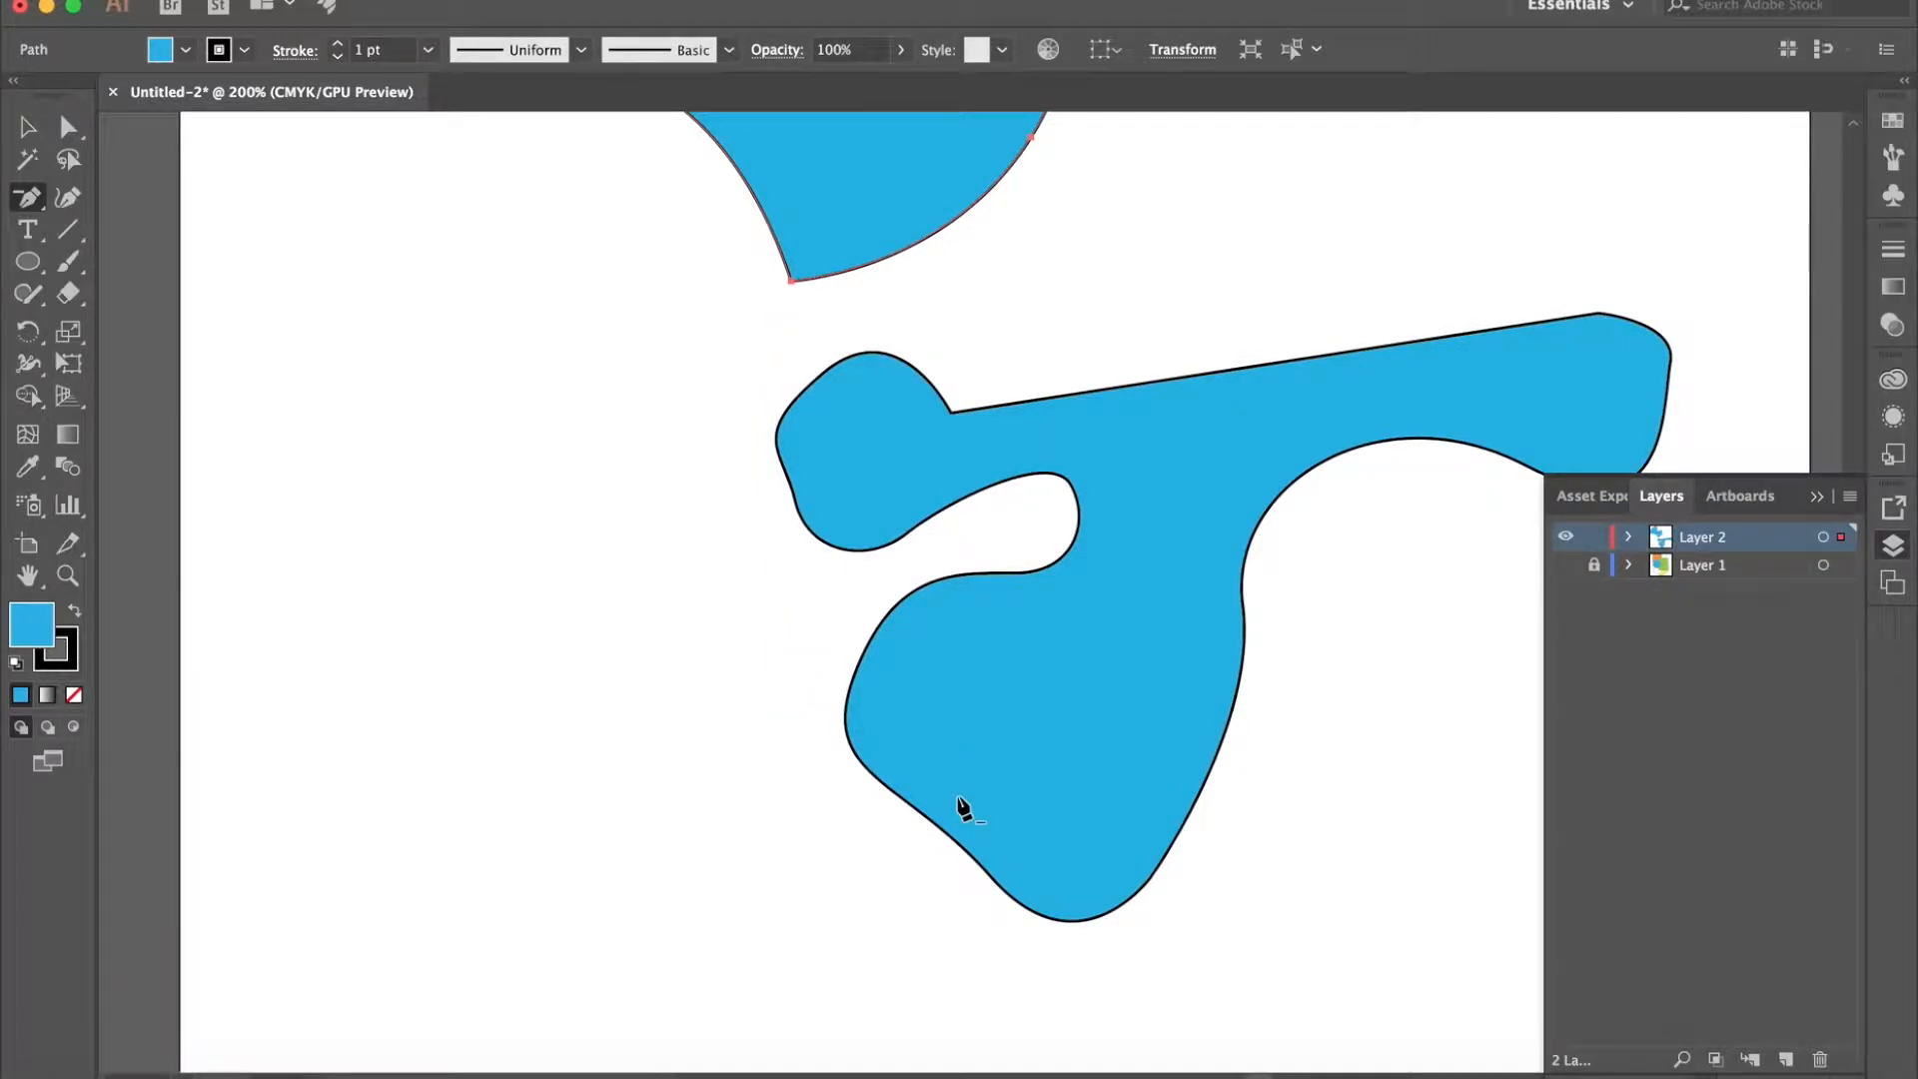
click(28, 127)
click(899, 599)
scroll(897, 594, down, 4)
scroll(897, 595, right, 10)
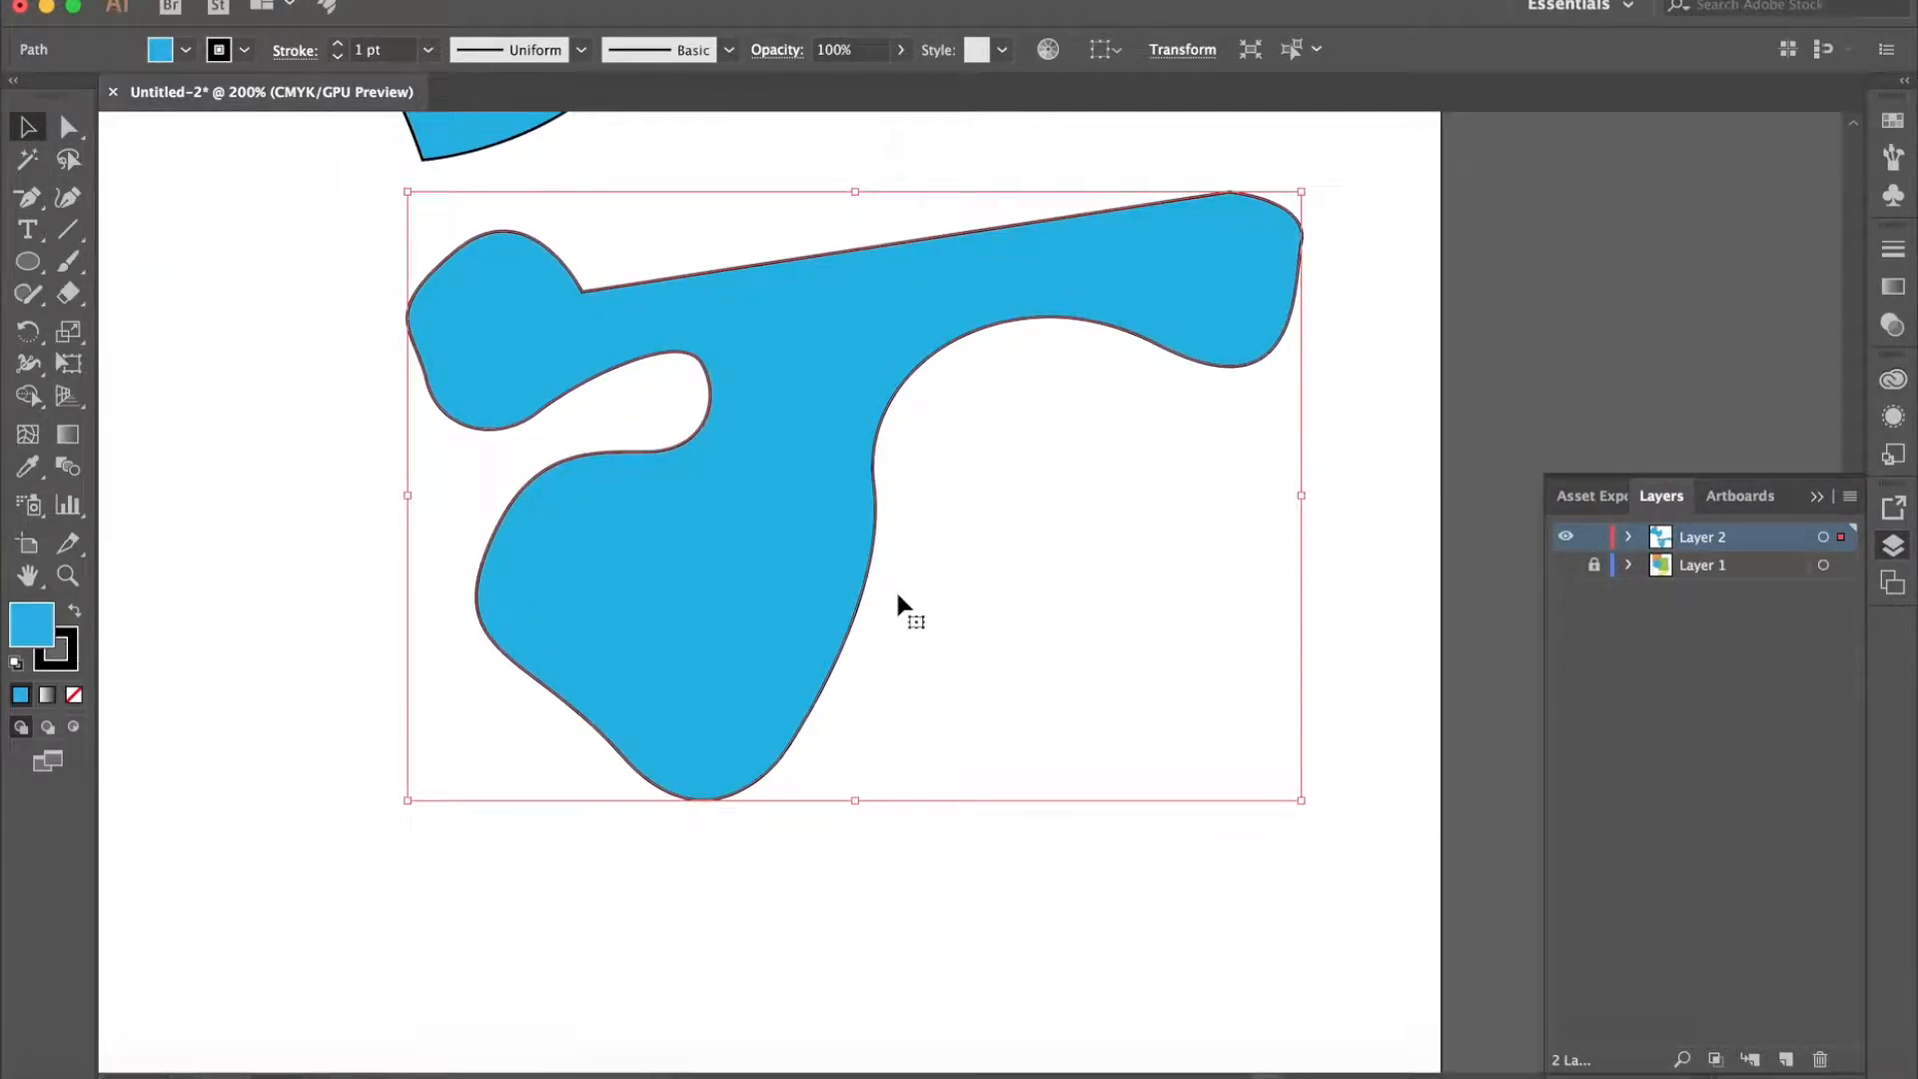
click(28, 197)
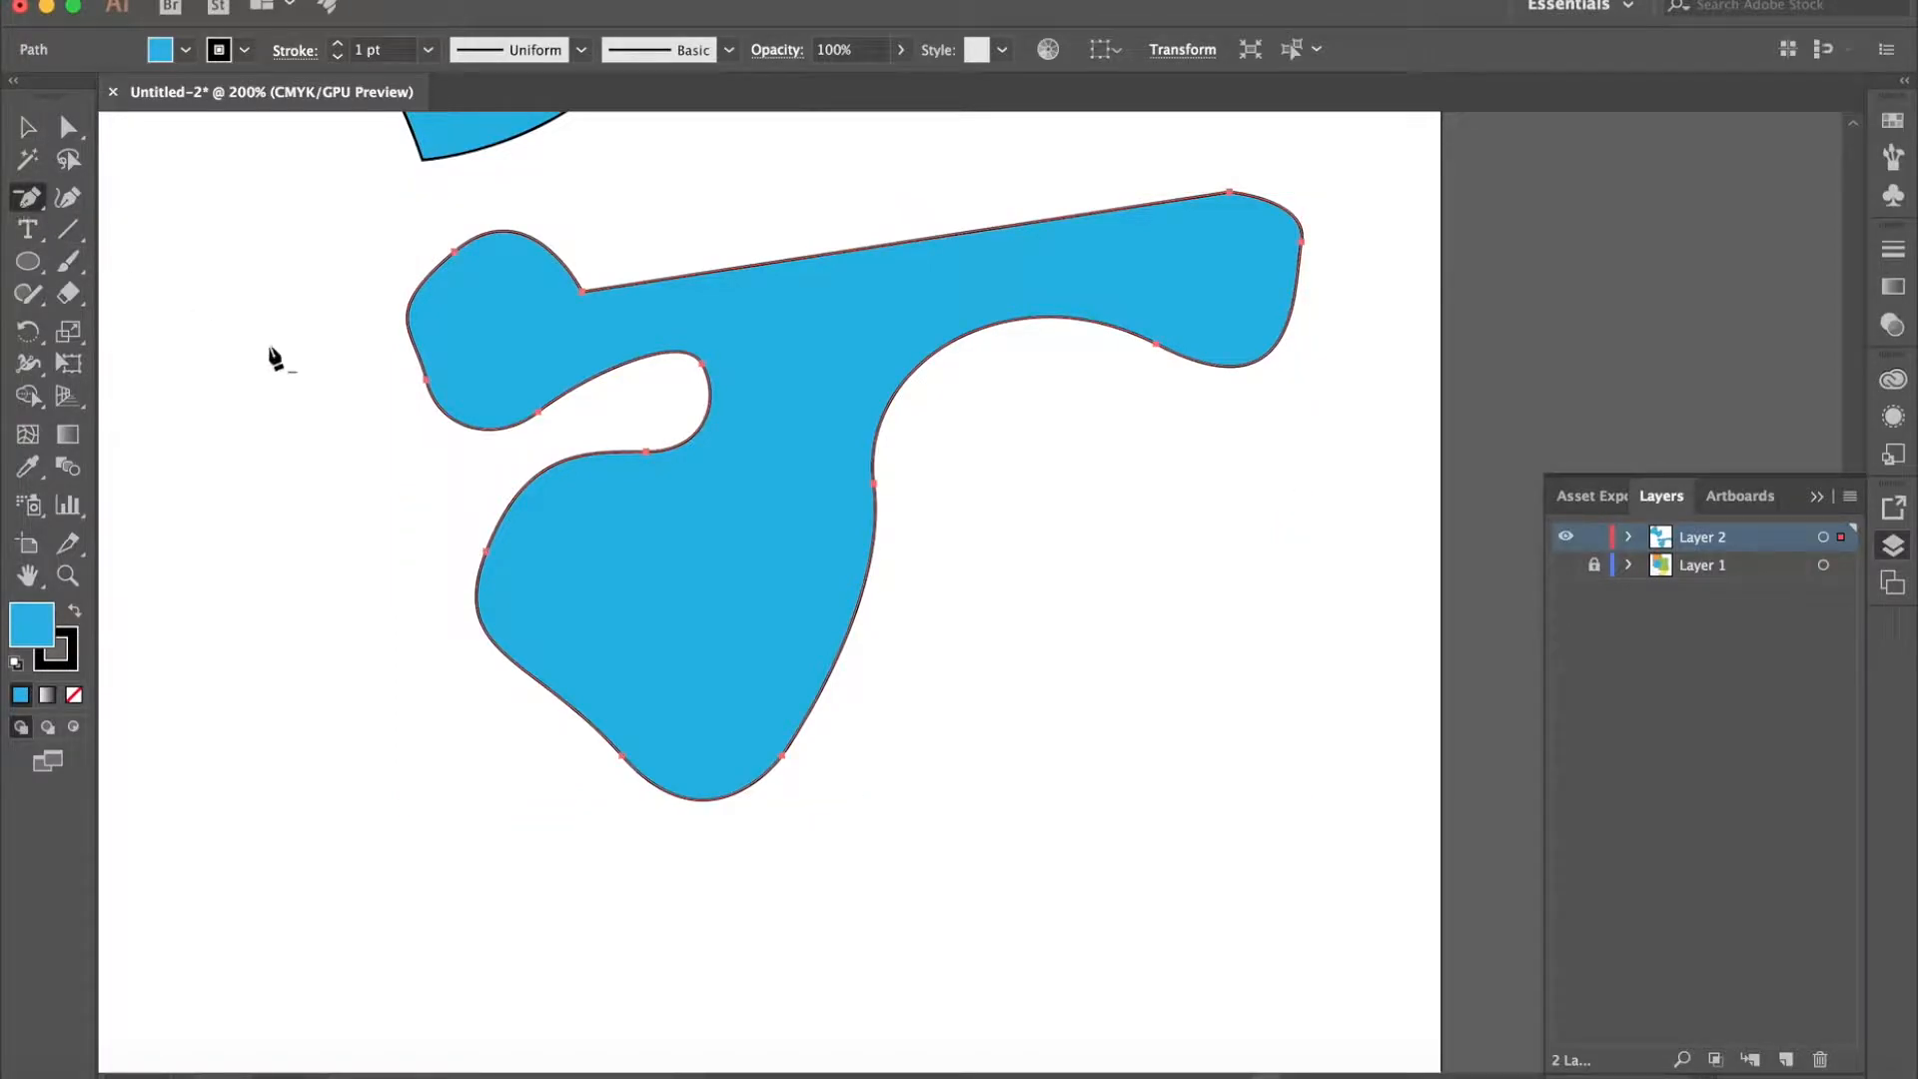
click(489, 557)
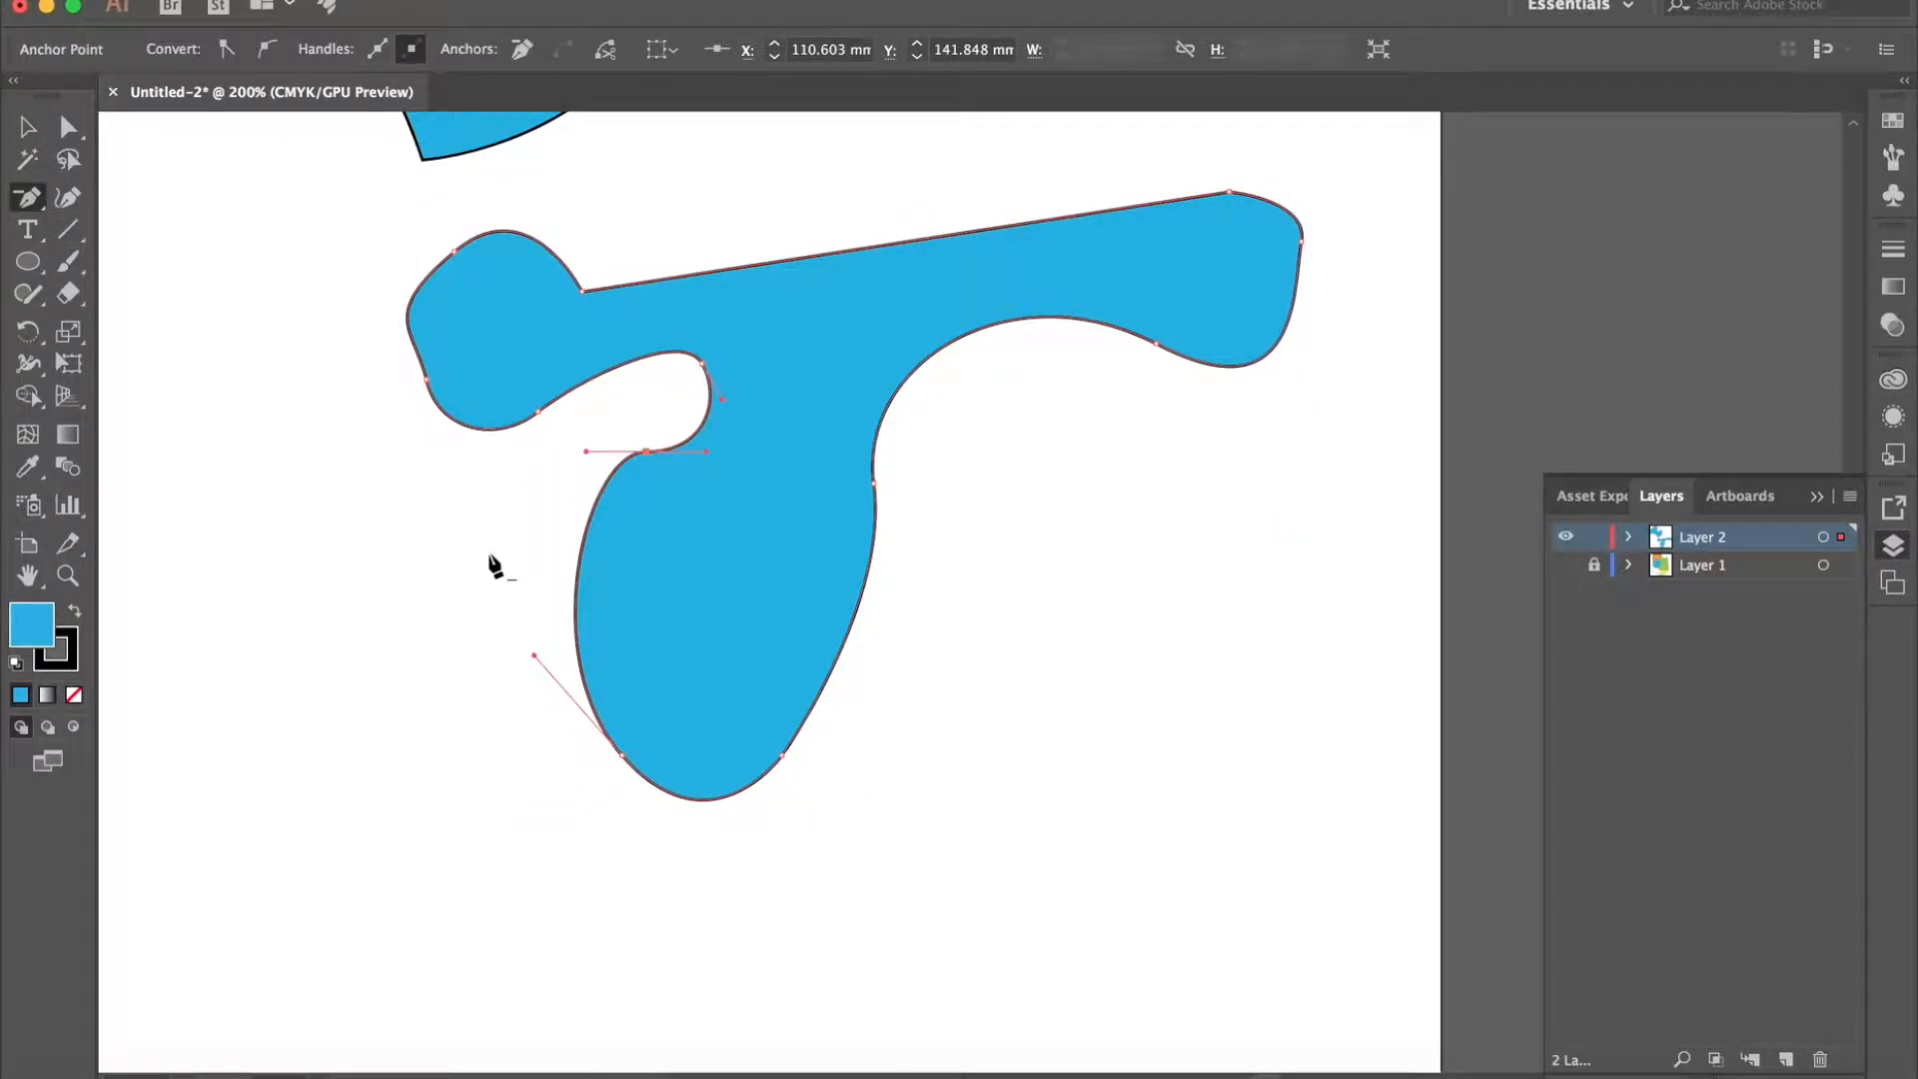
key(super+z)
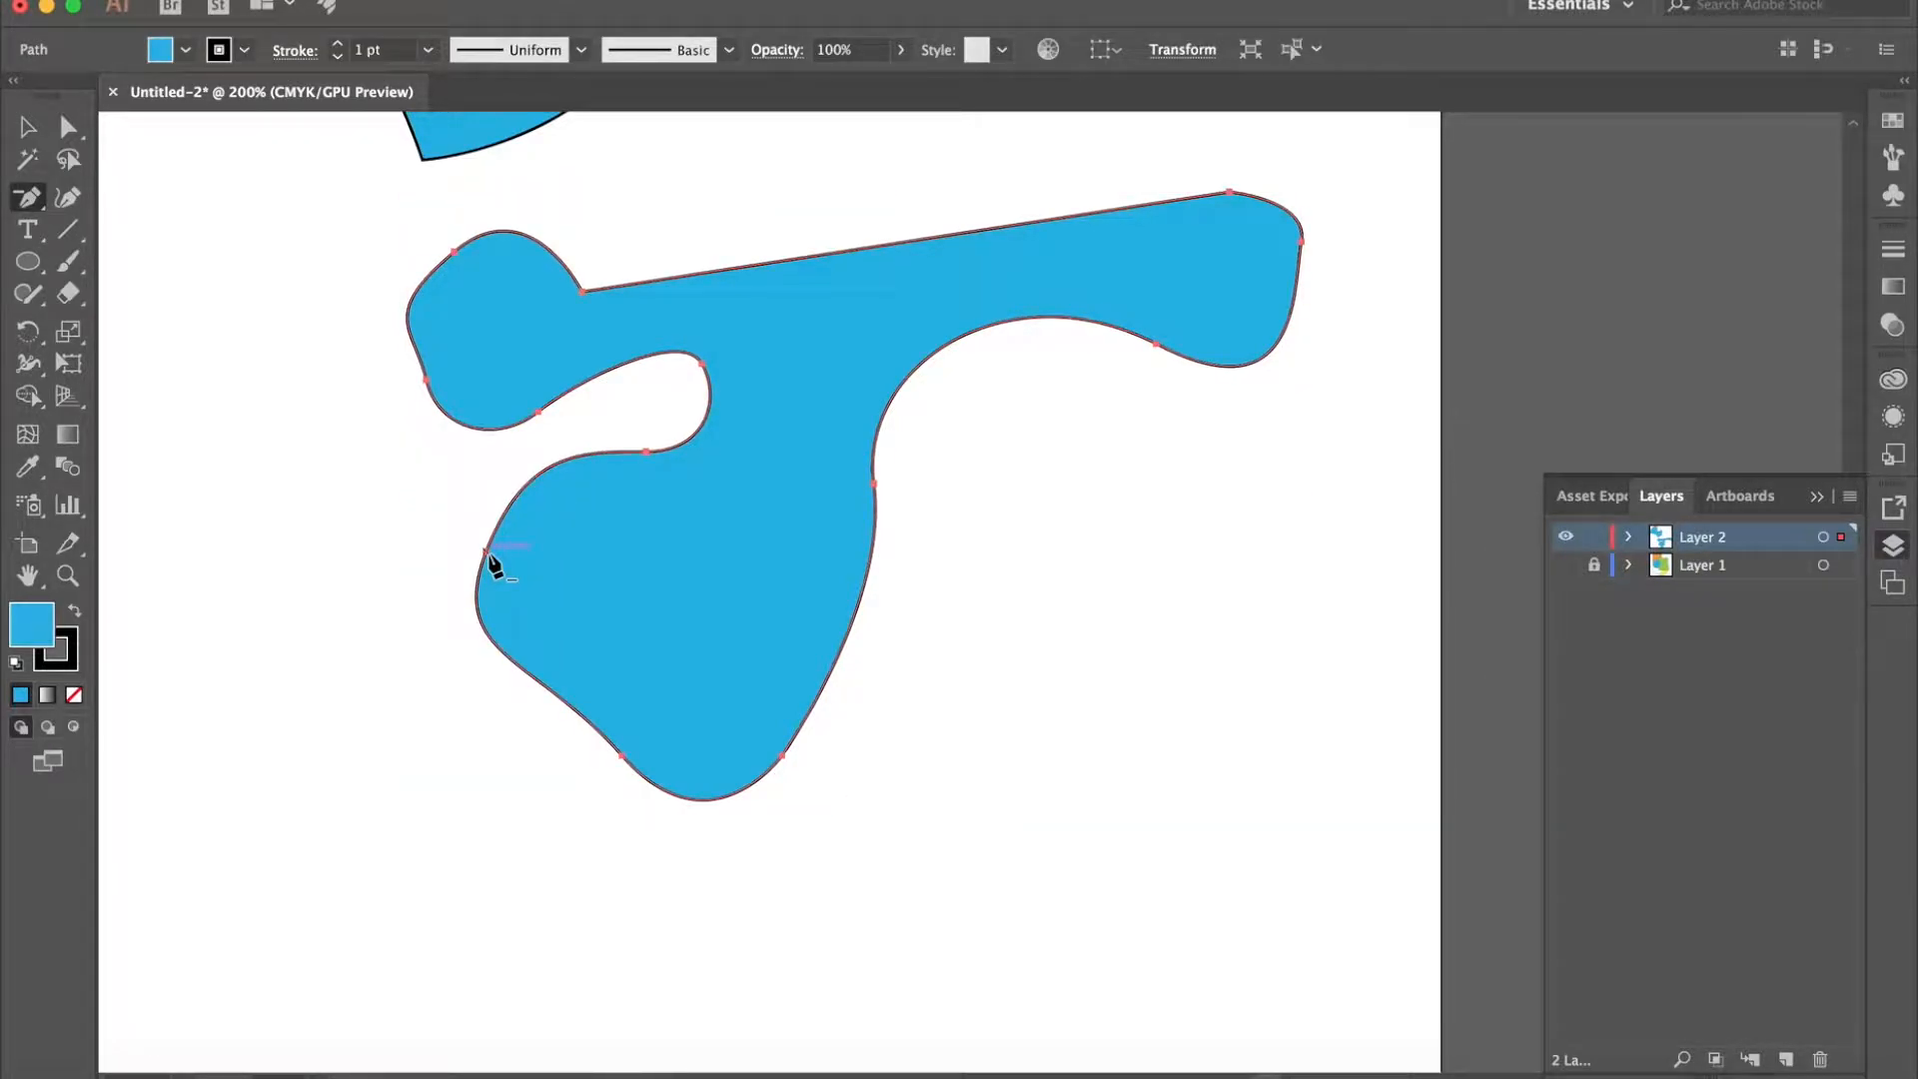
- Reshape the left side of the lower shape's large lobe by pulling new handles from its left anchor with the Anchor Point tool and adjusting the lower handle
click(28, 200)
click(188, 292)
drag(487, 553, 475, 477)
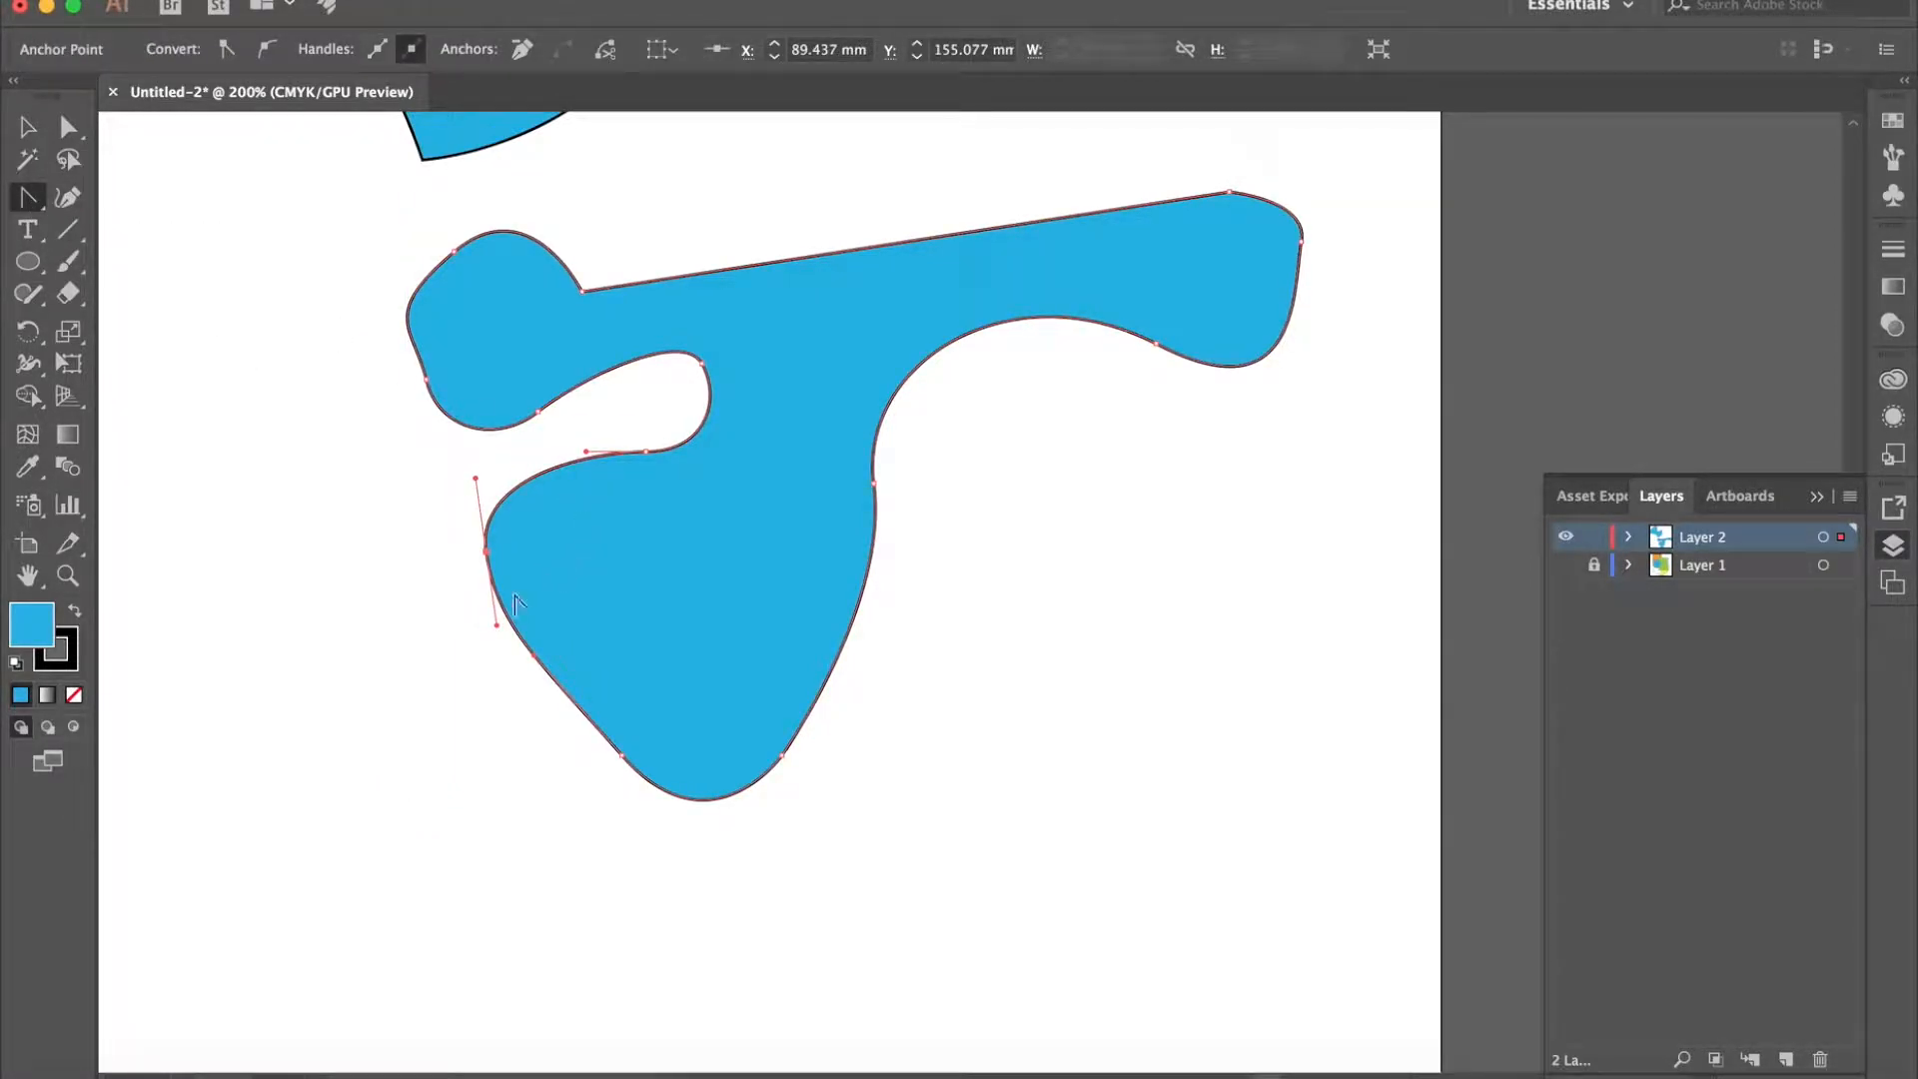
drag(497, 631, 564, 625)
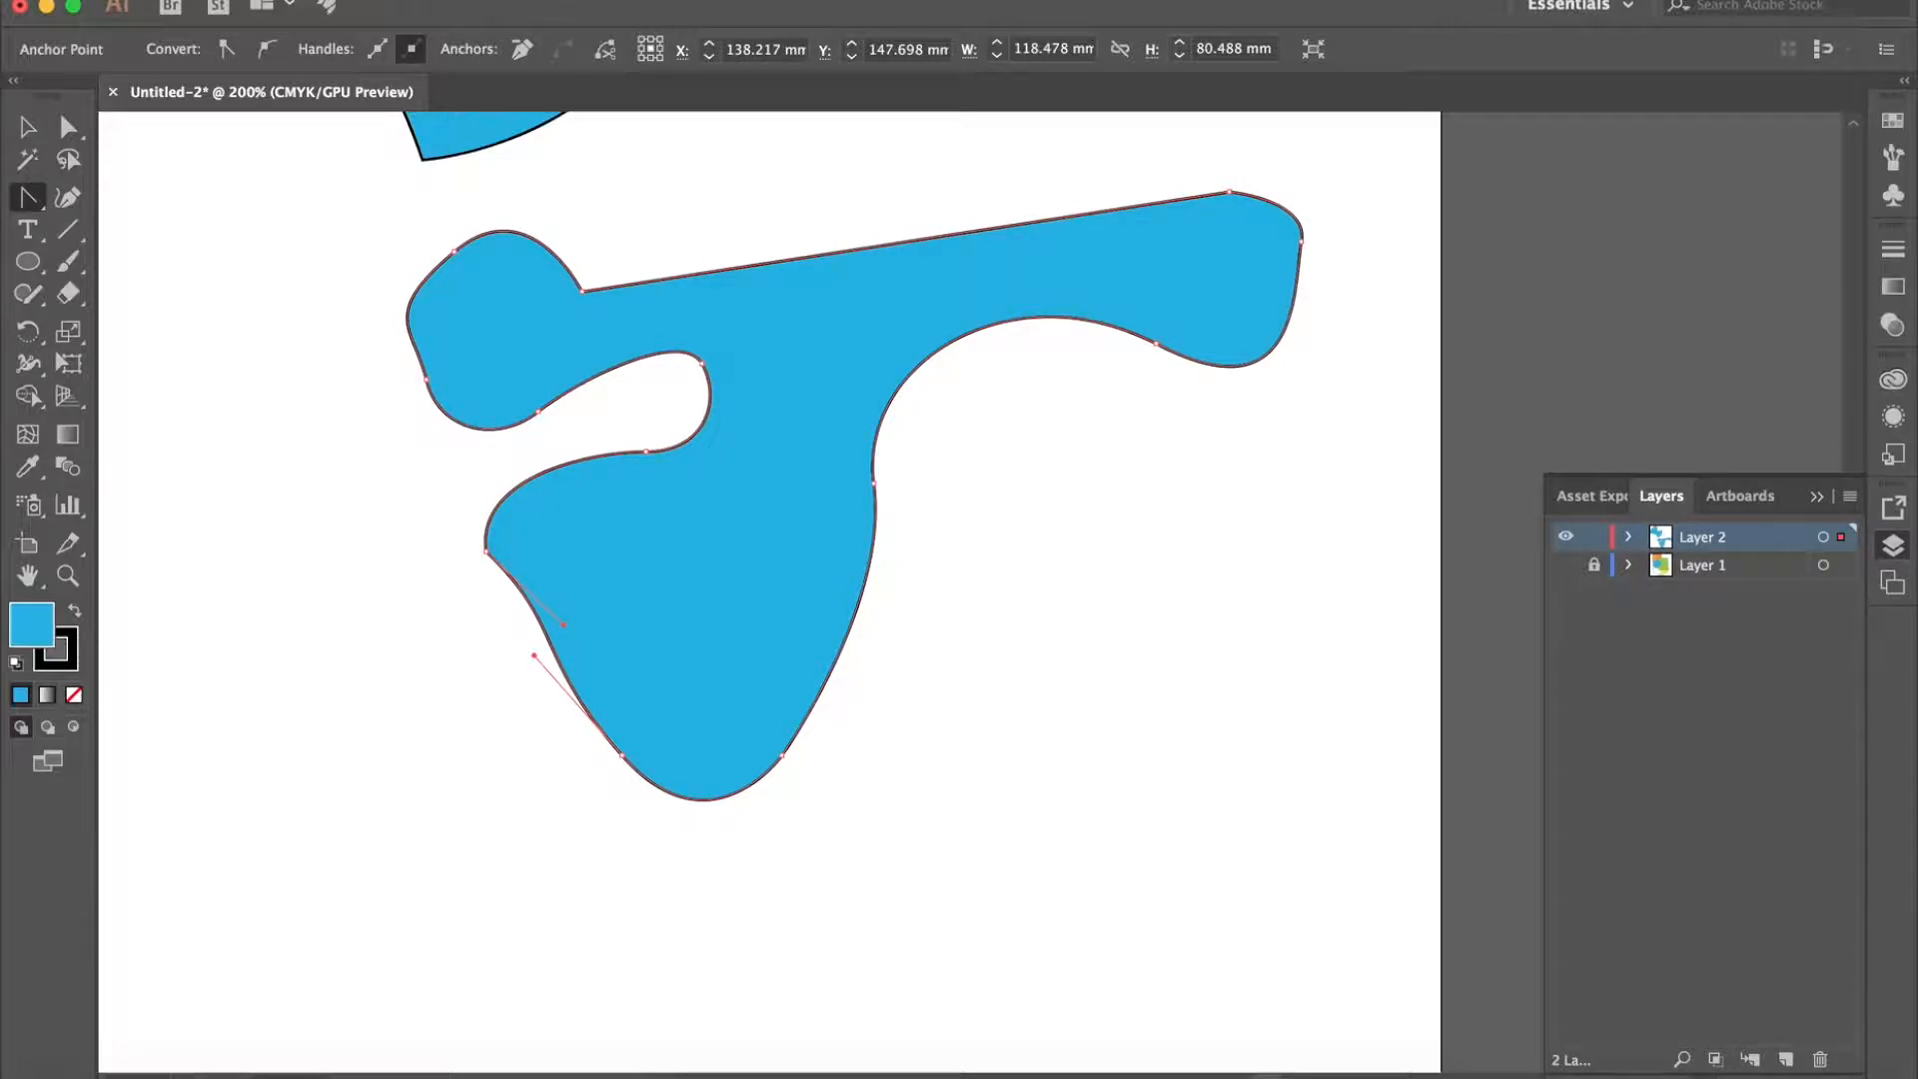
- Draw two crossing diagonal lines with an 8 pt black stroke in the empty lower-left area of the page, and deselect them
key(super+1)
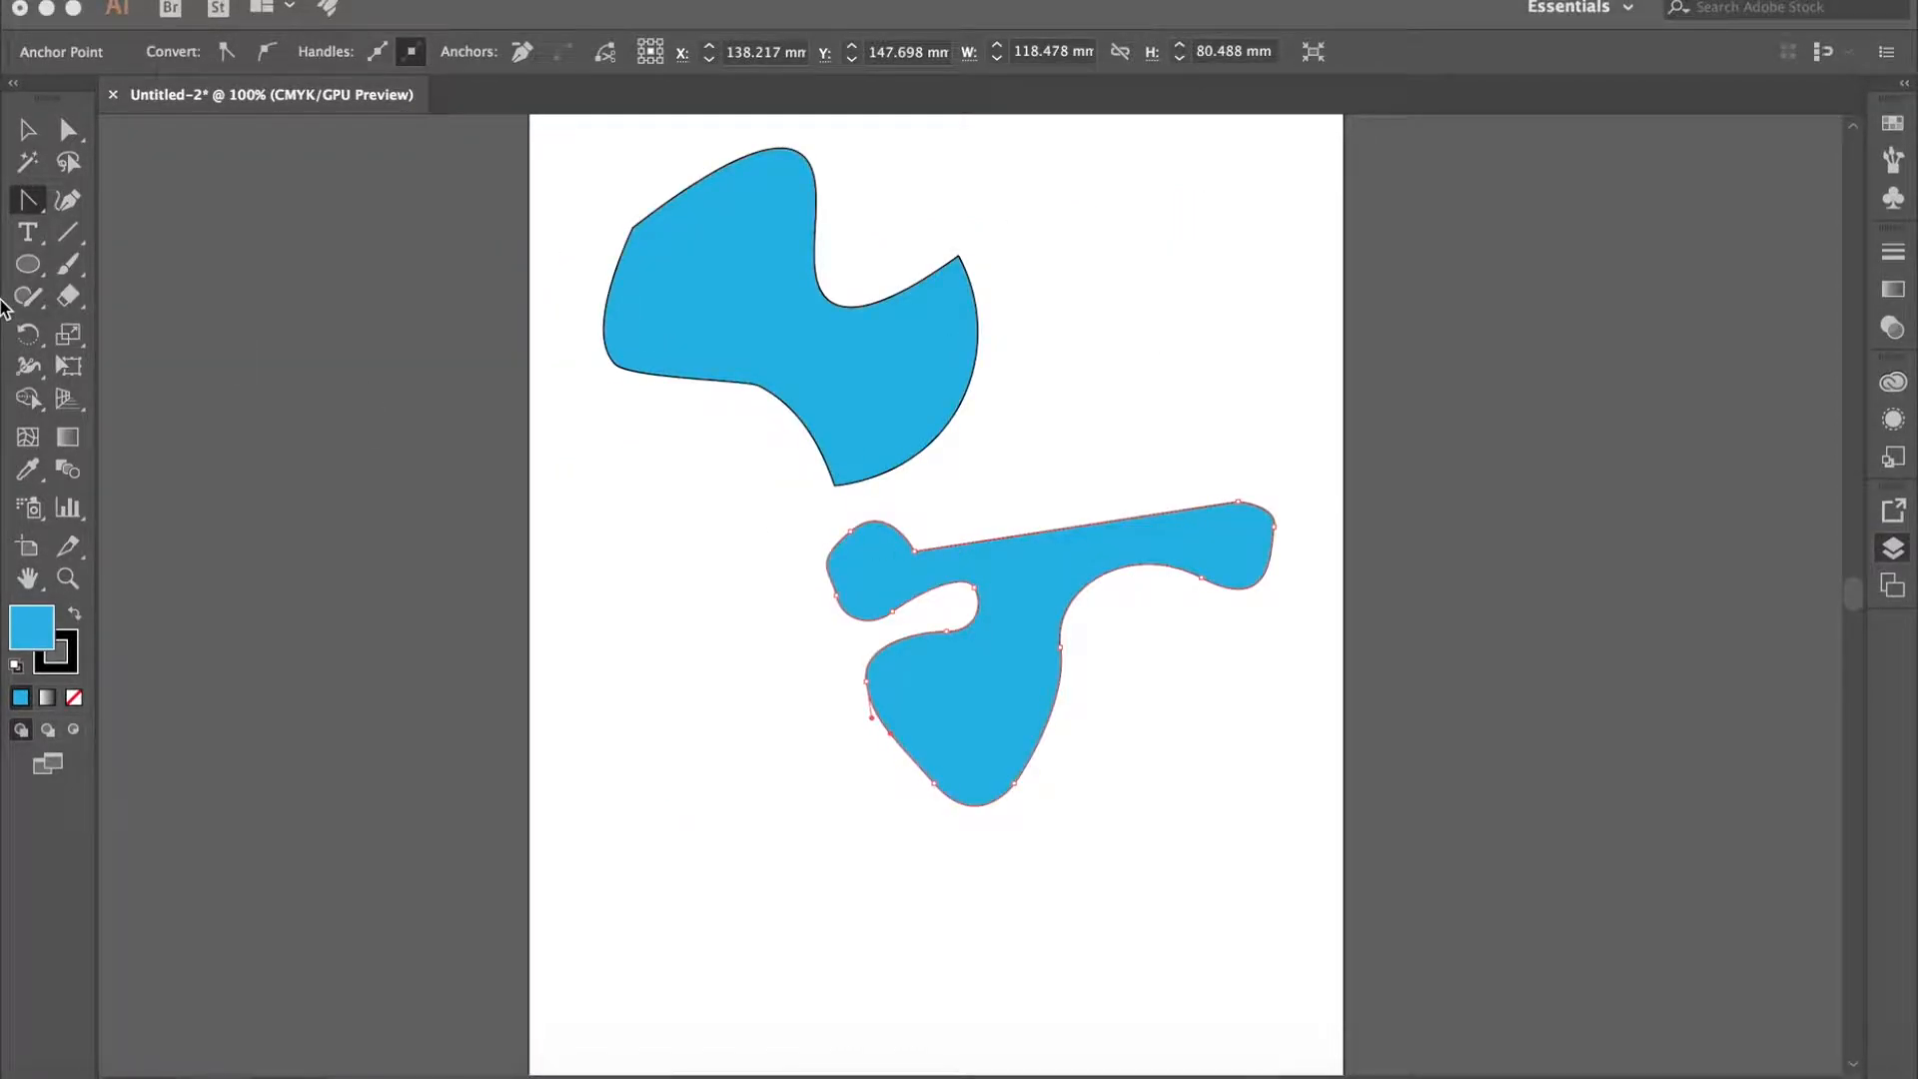
key(F7)
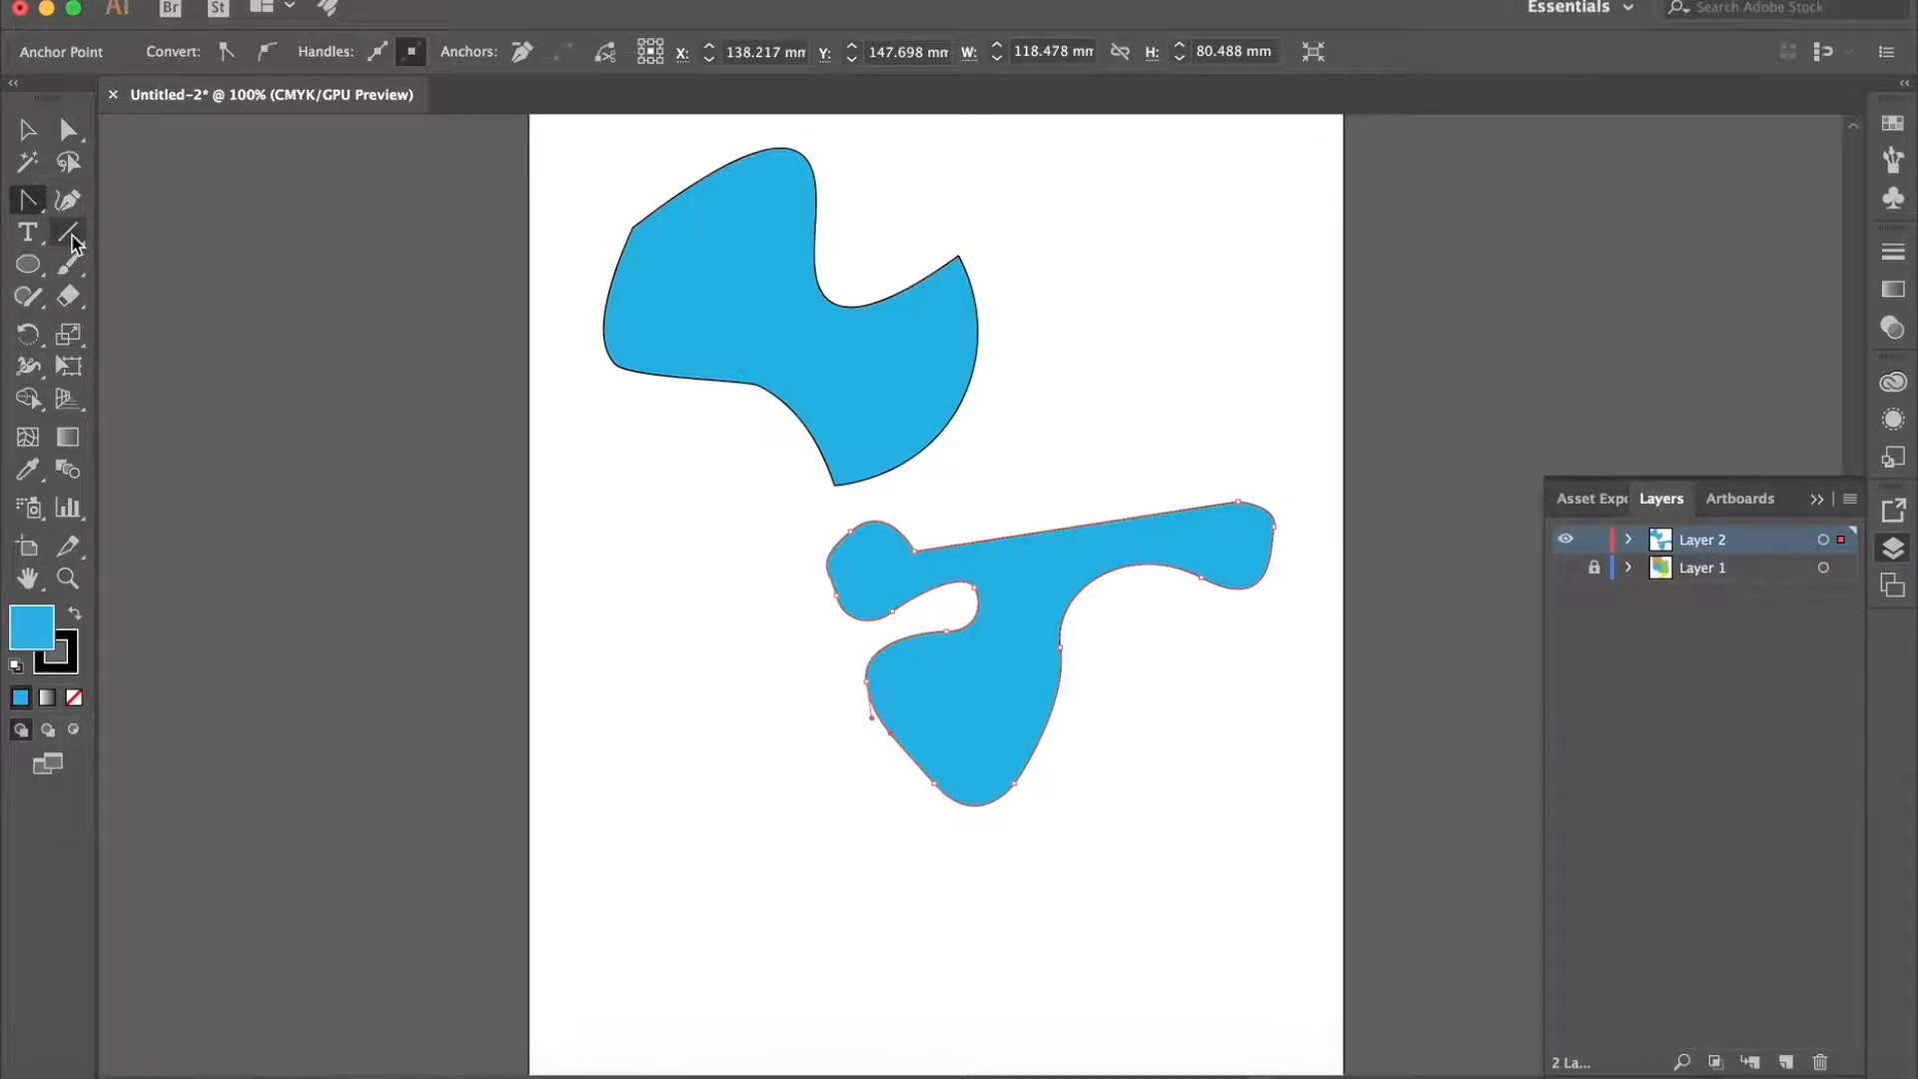
click(70, 235)
drag(616, 622, 856, 847)
click(337, 45)
click(338, 62)
click(338, 62)
click(337, 62)
drag(802, 622, 656, 863)
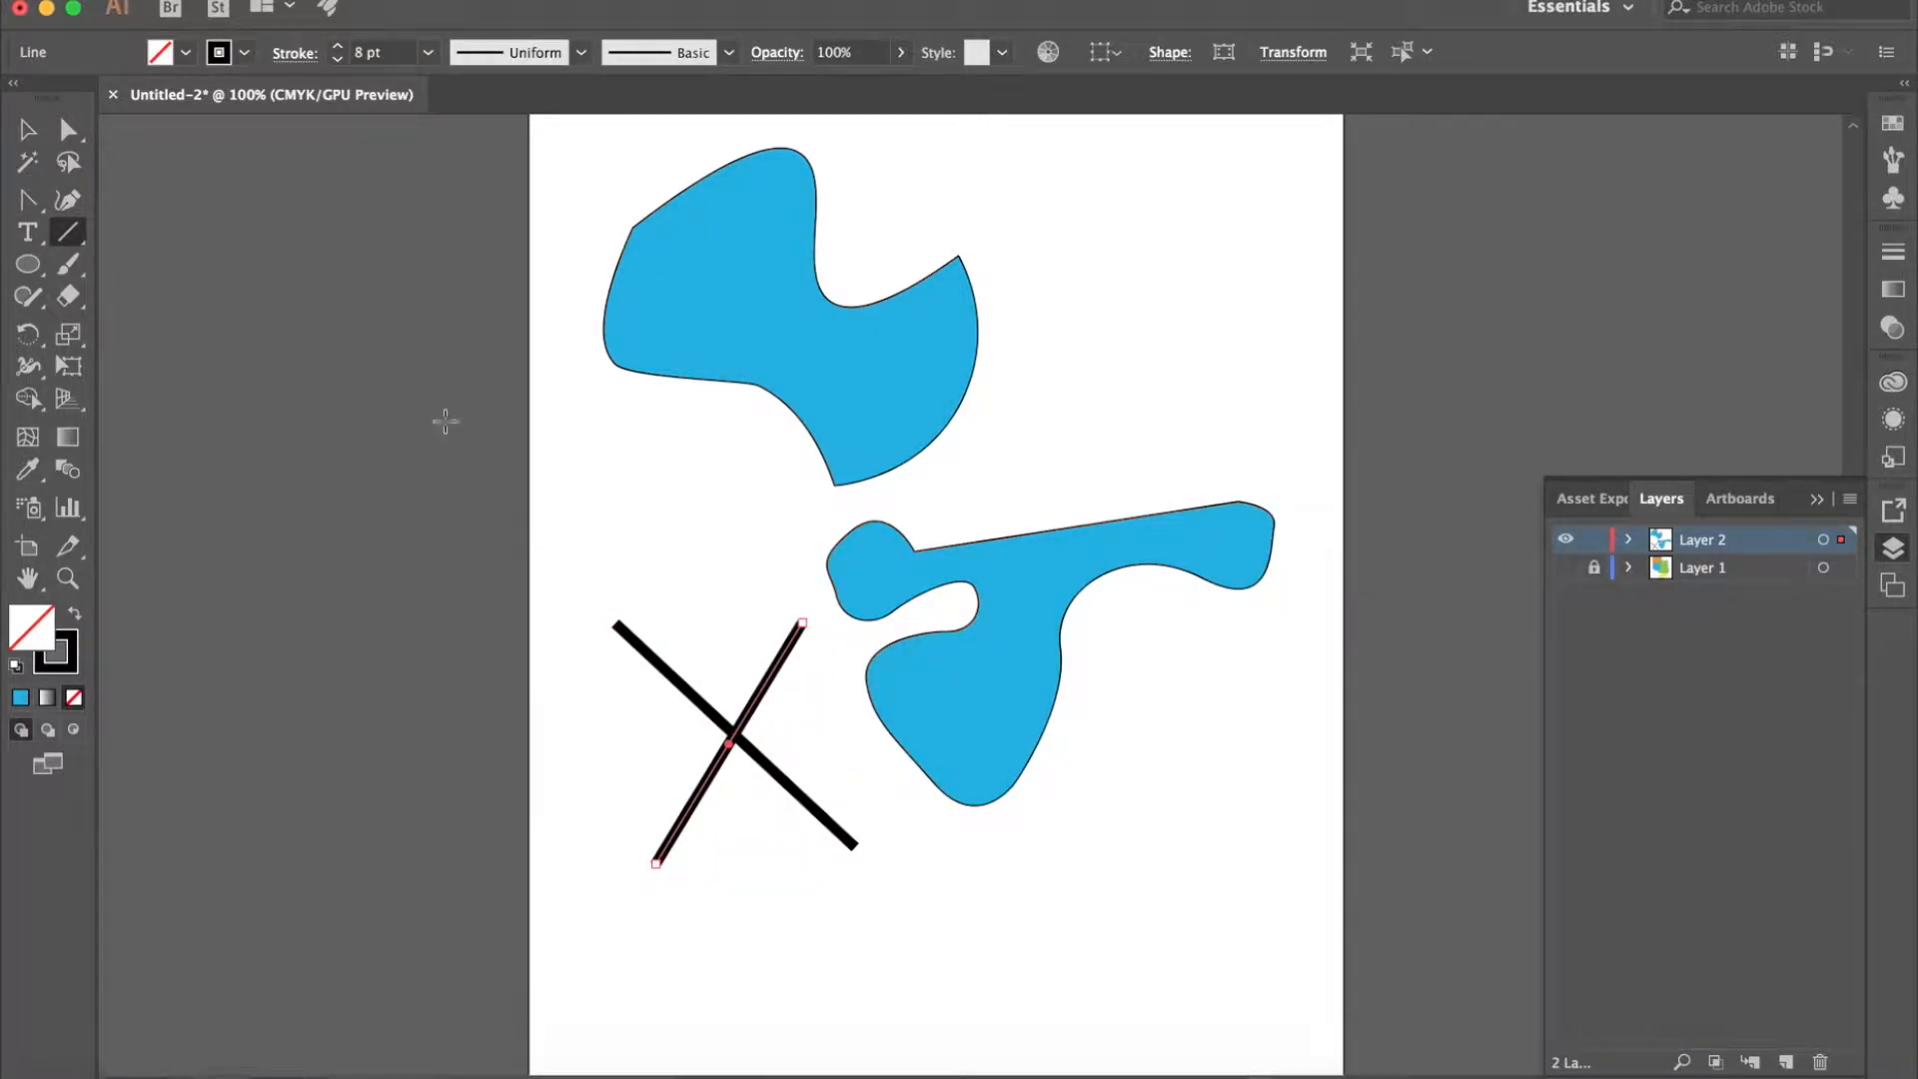
click(26, 130)
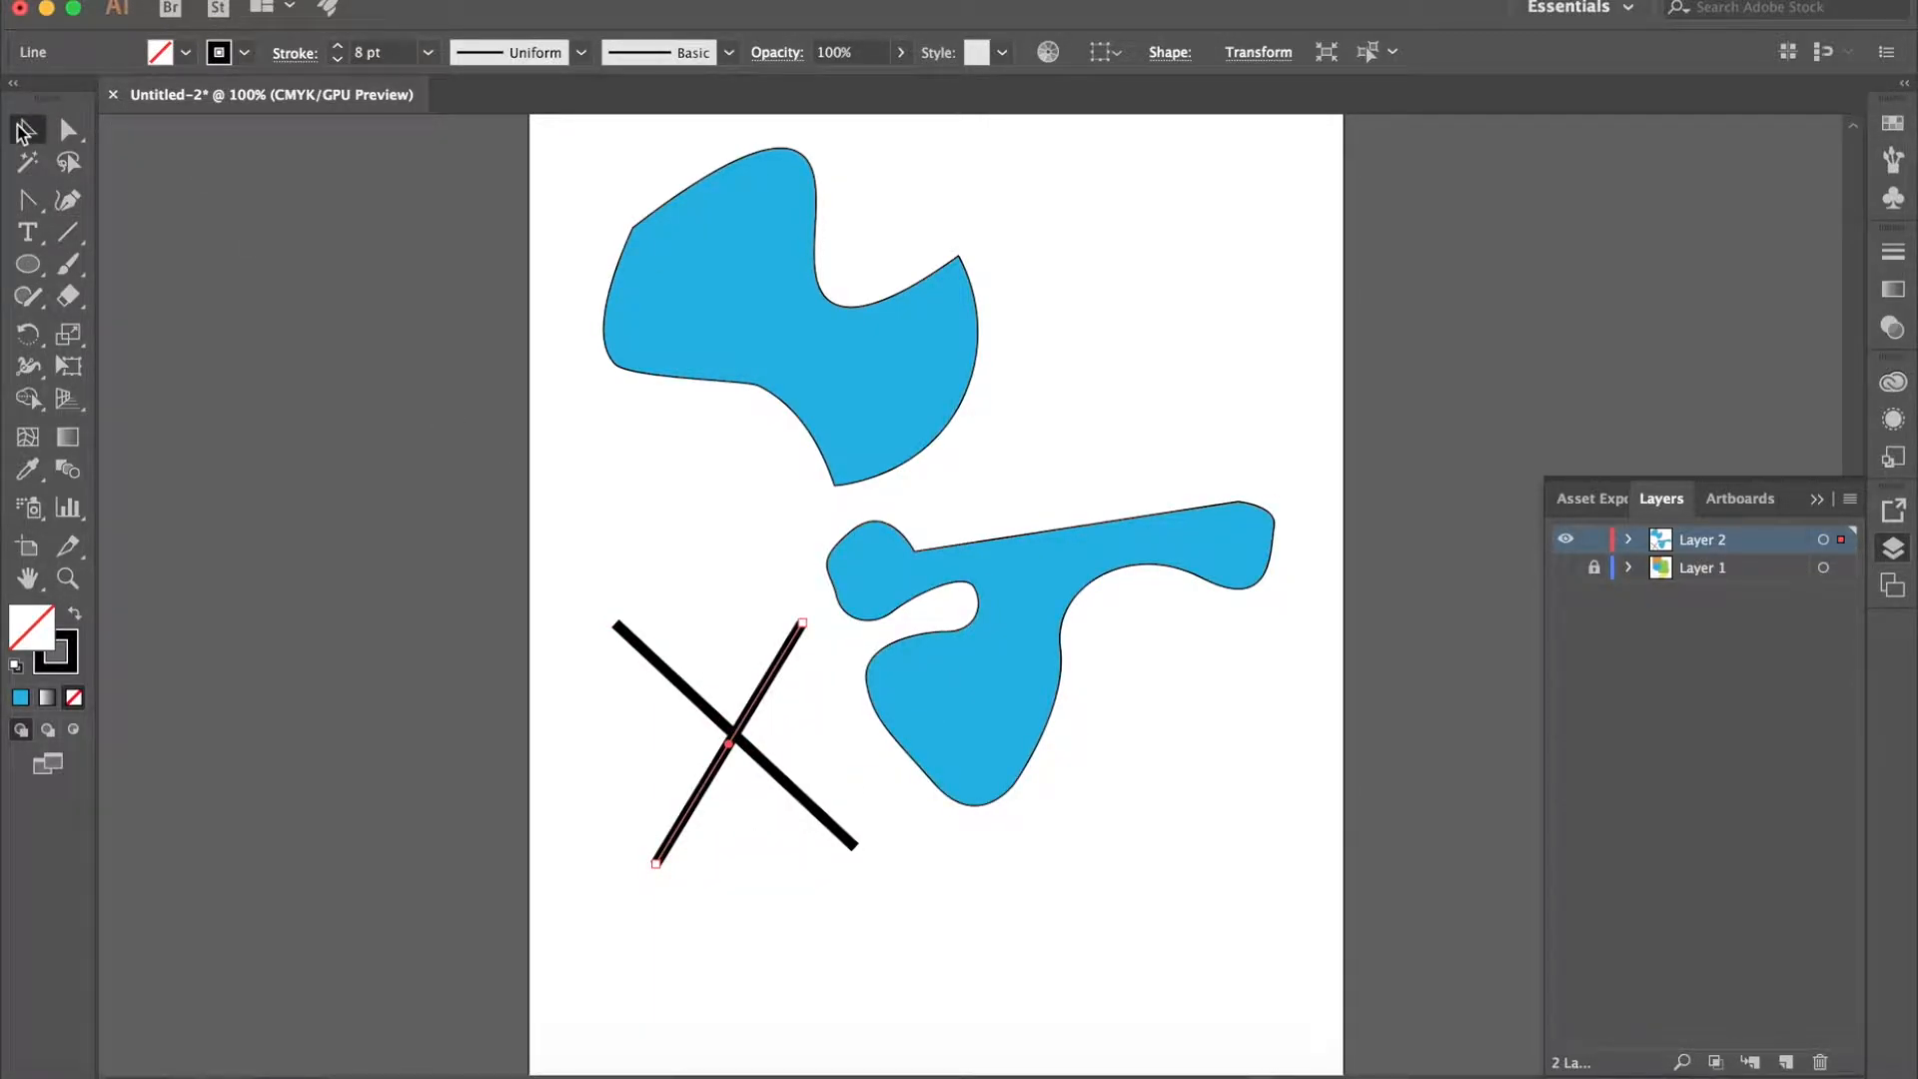
click(537, 444)
click(68, 241)
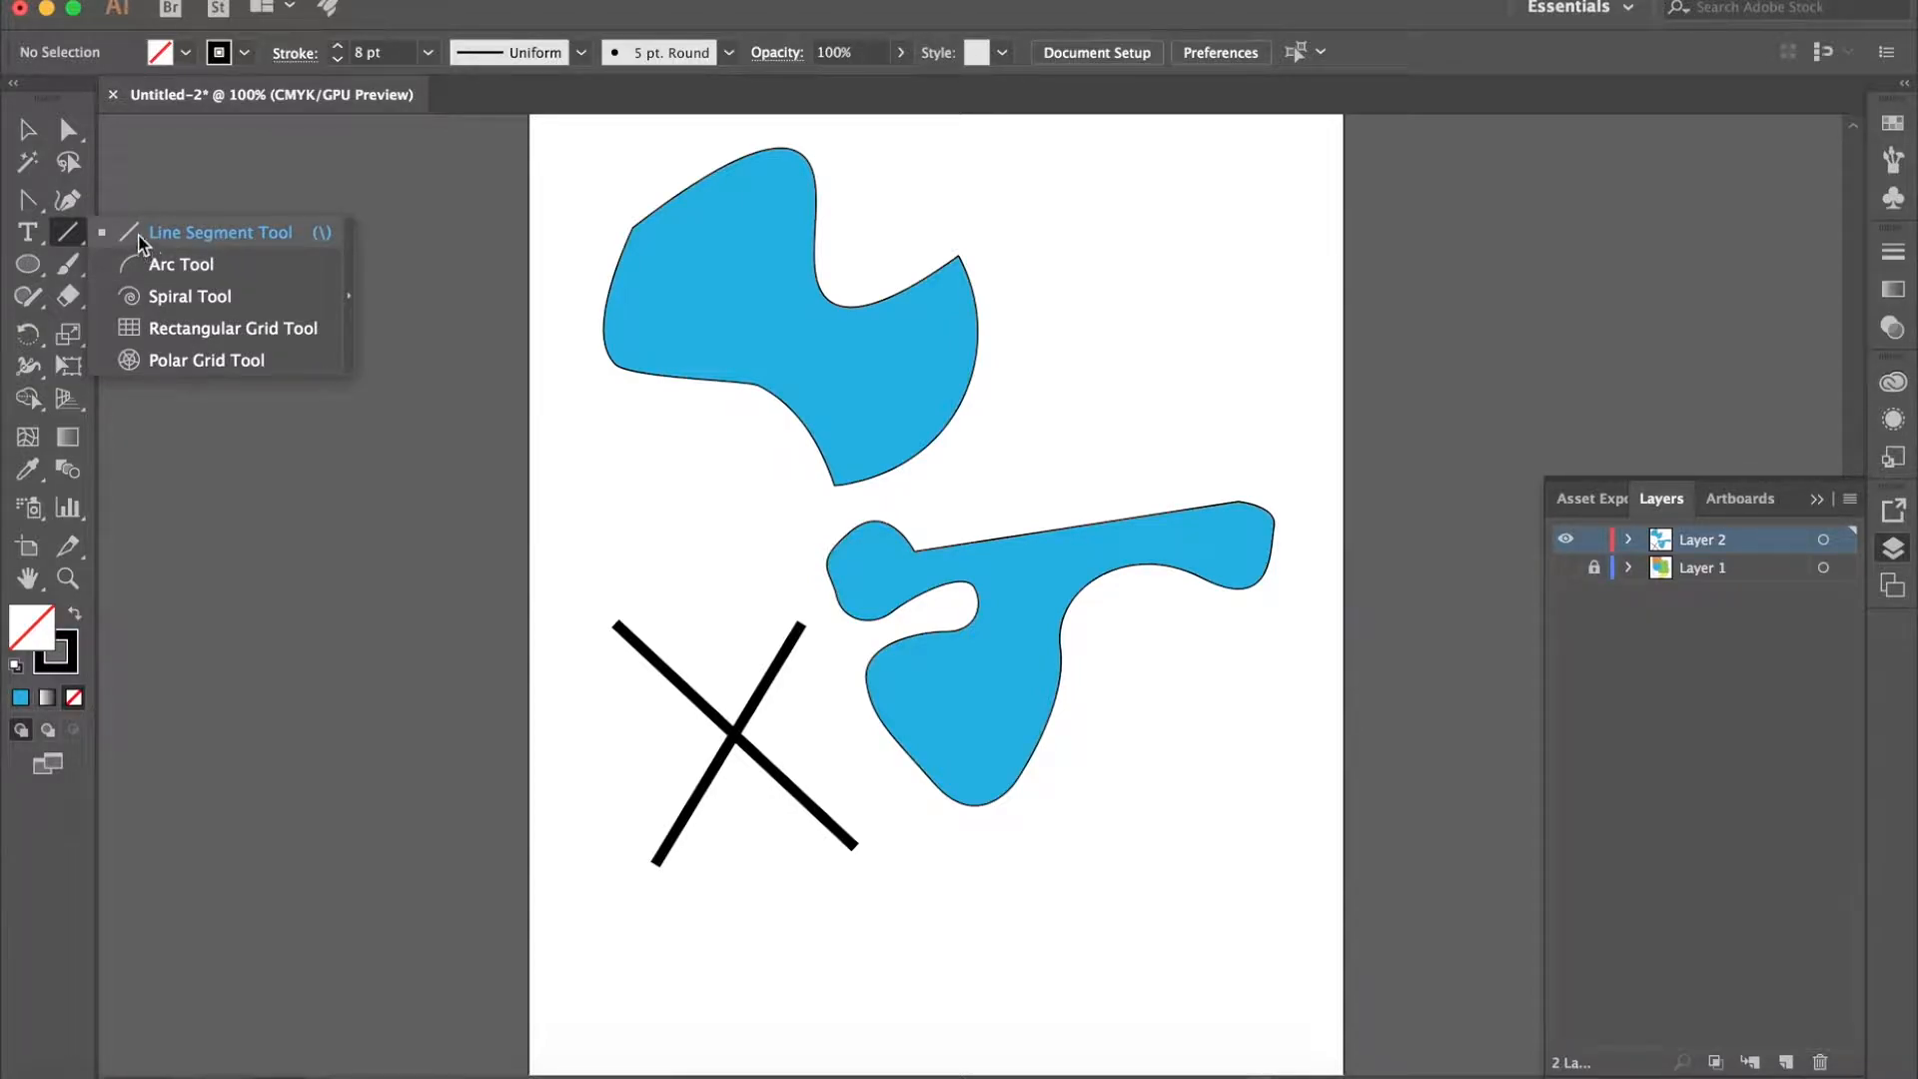
click(194, 236)
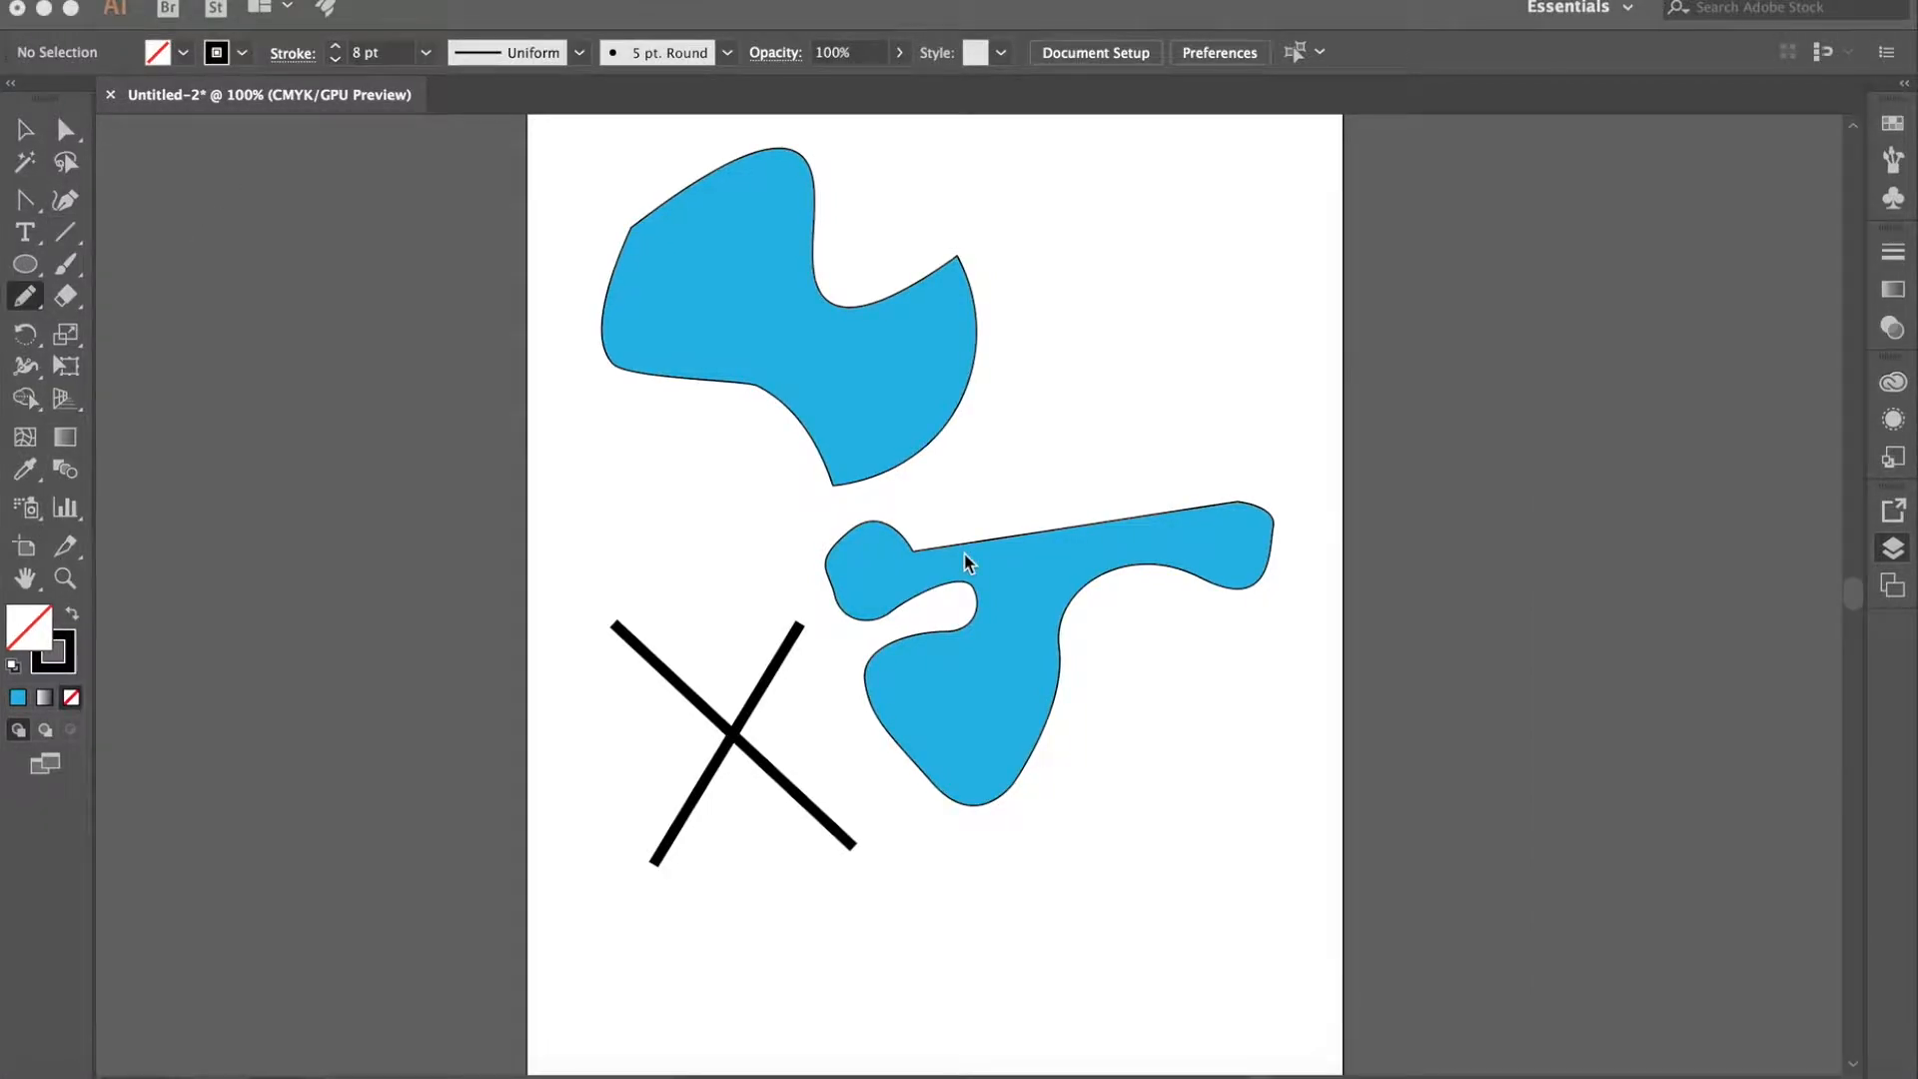
- Draw a small zigzag to the right of the upper blue shape with the Pencil tool and set its stroke to 1 pt
click(25, 299)
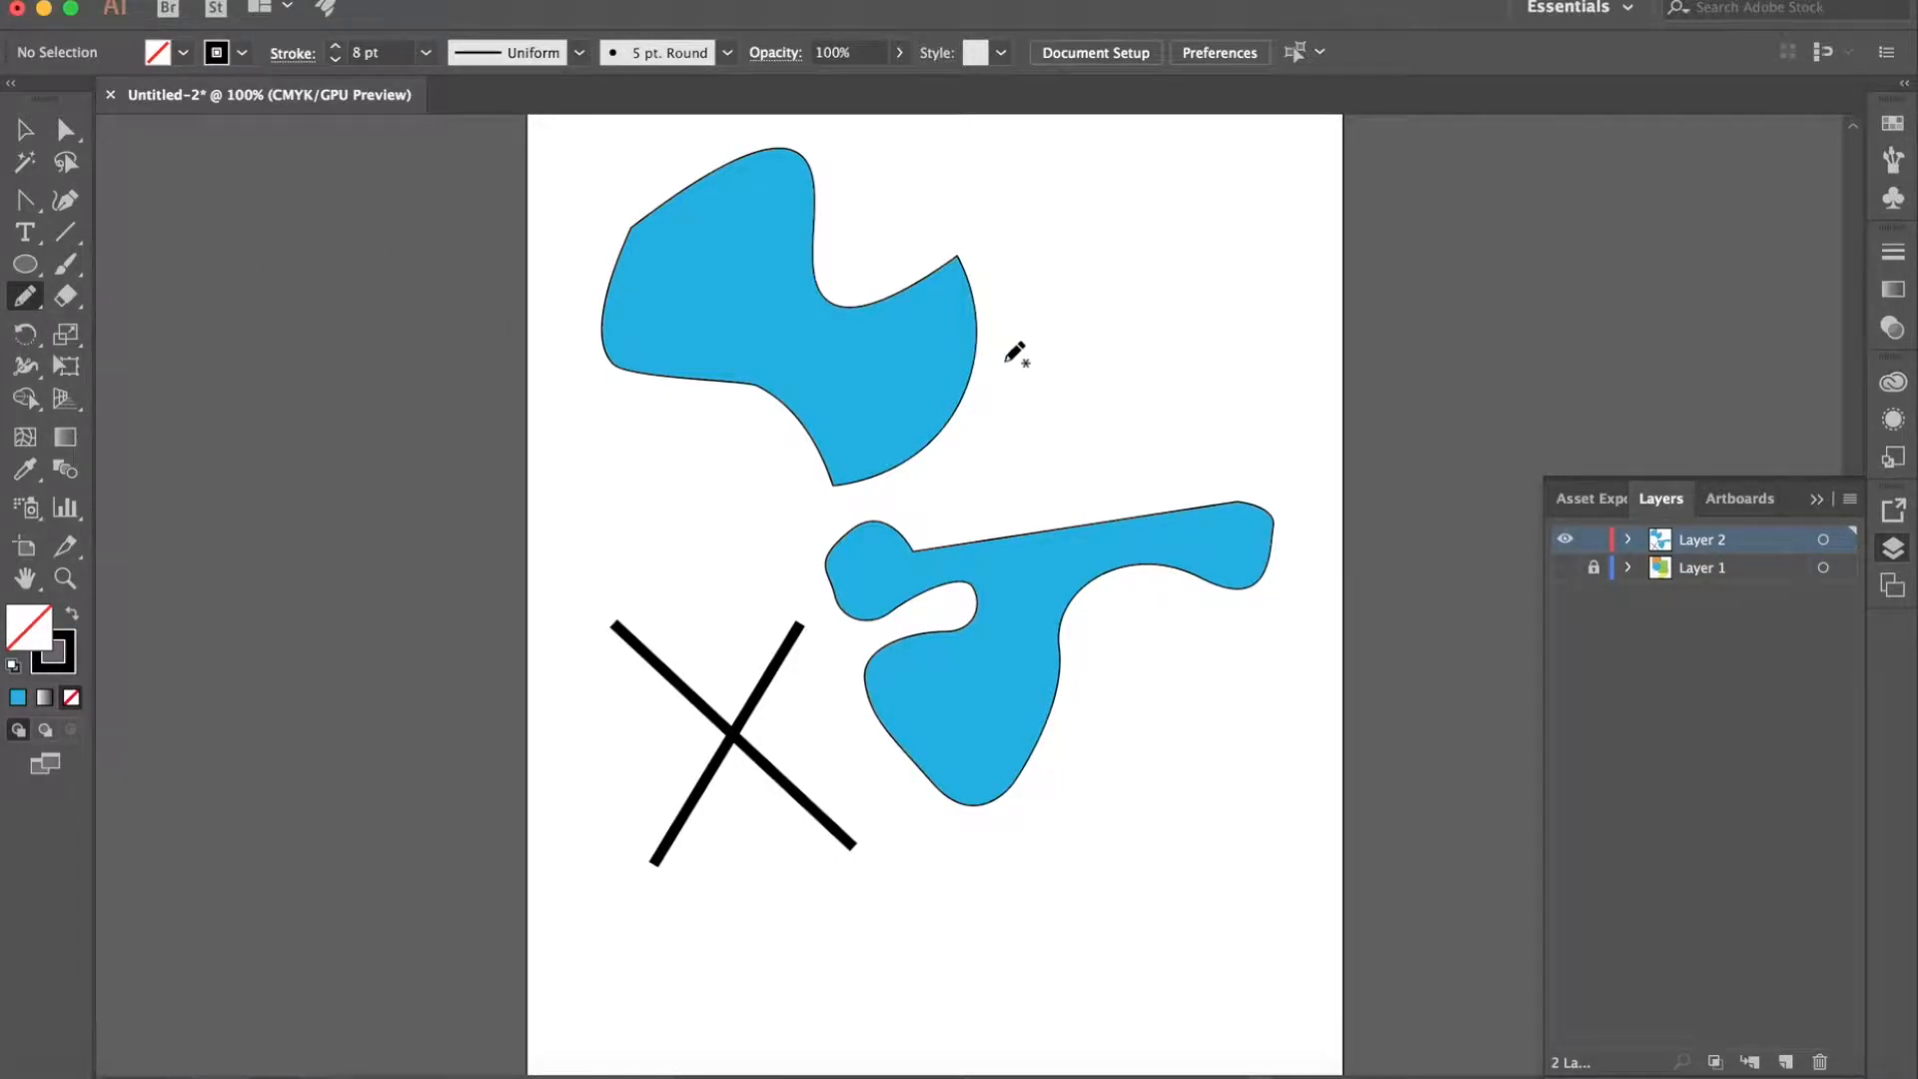
mouse_move(1045, 398)
mouse_down()
mouse_move(1037, 307)
mouse_move(1072, 354)
mouse_move(1097, 316)
mouse_move(1078, 269)
mouse_move(1133, 297)
mouse_up()
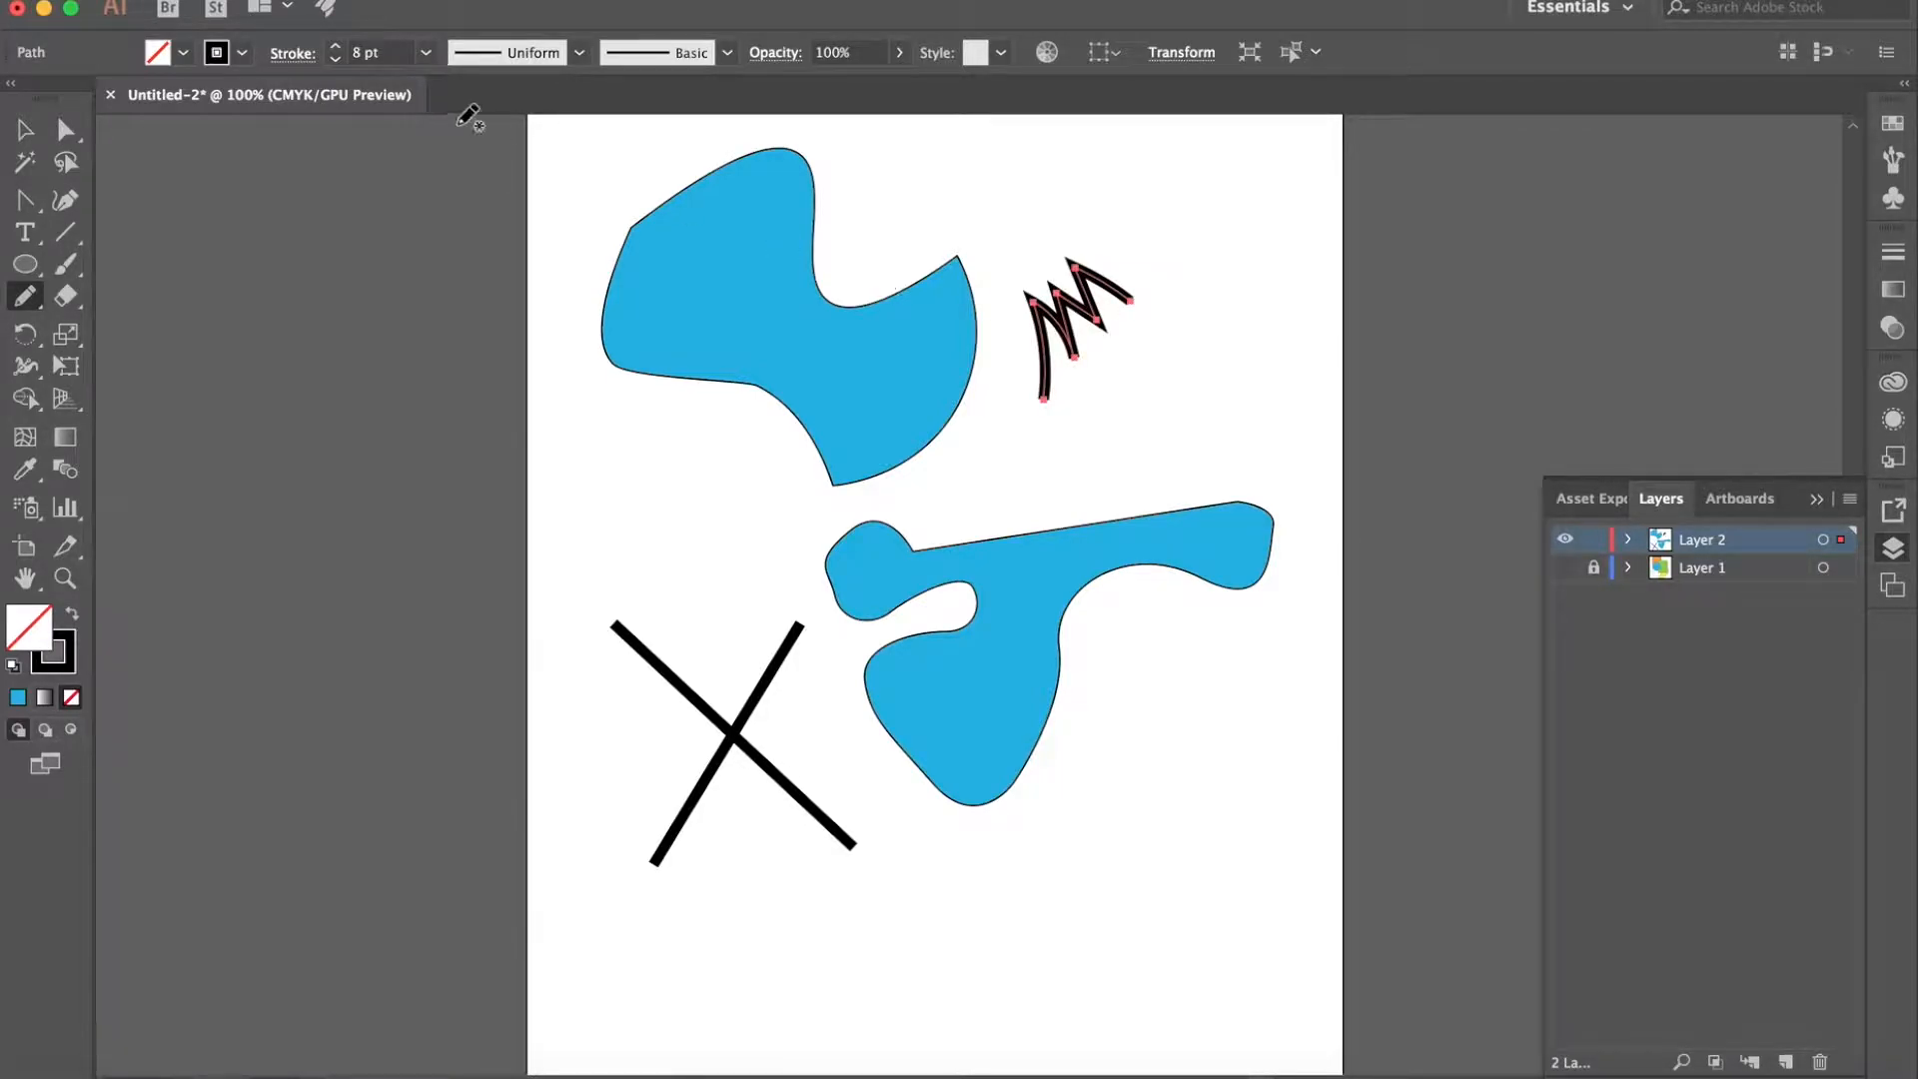
click(337, 62)
click(336, 62)
click(336, 62)
click(336, 63)
click(337, 63)
click(337, 63)
click(335, 64)
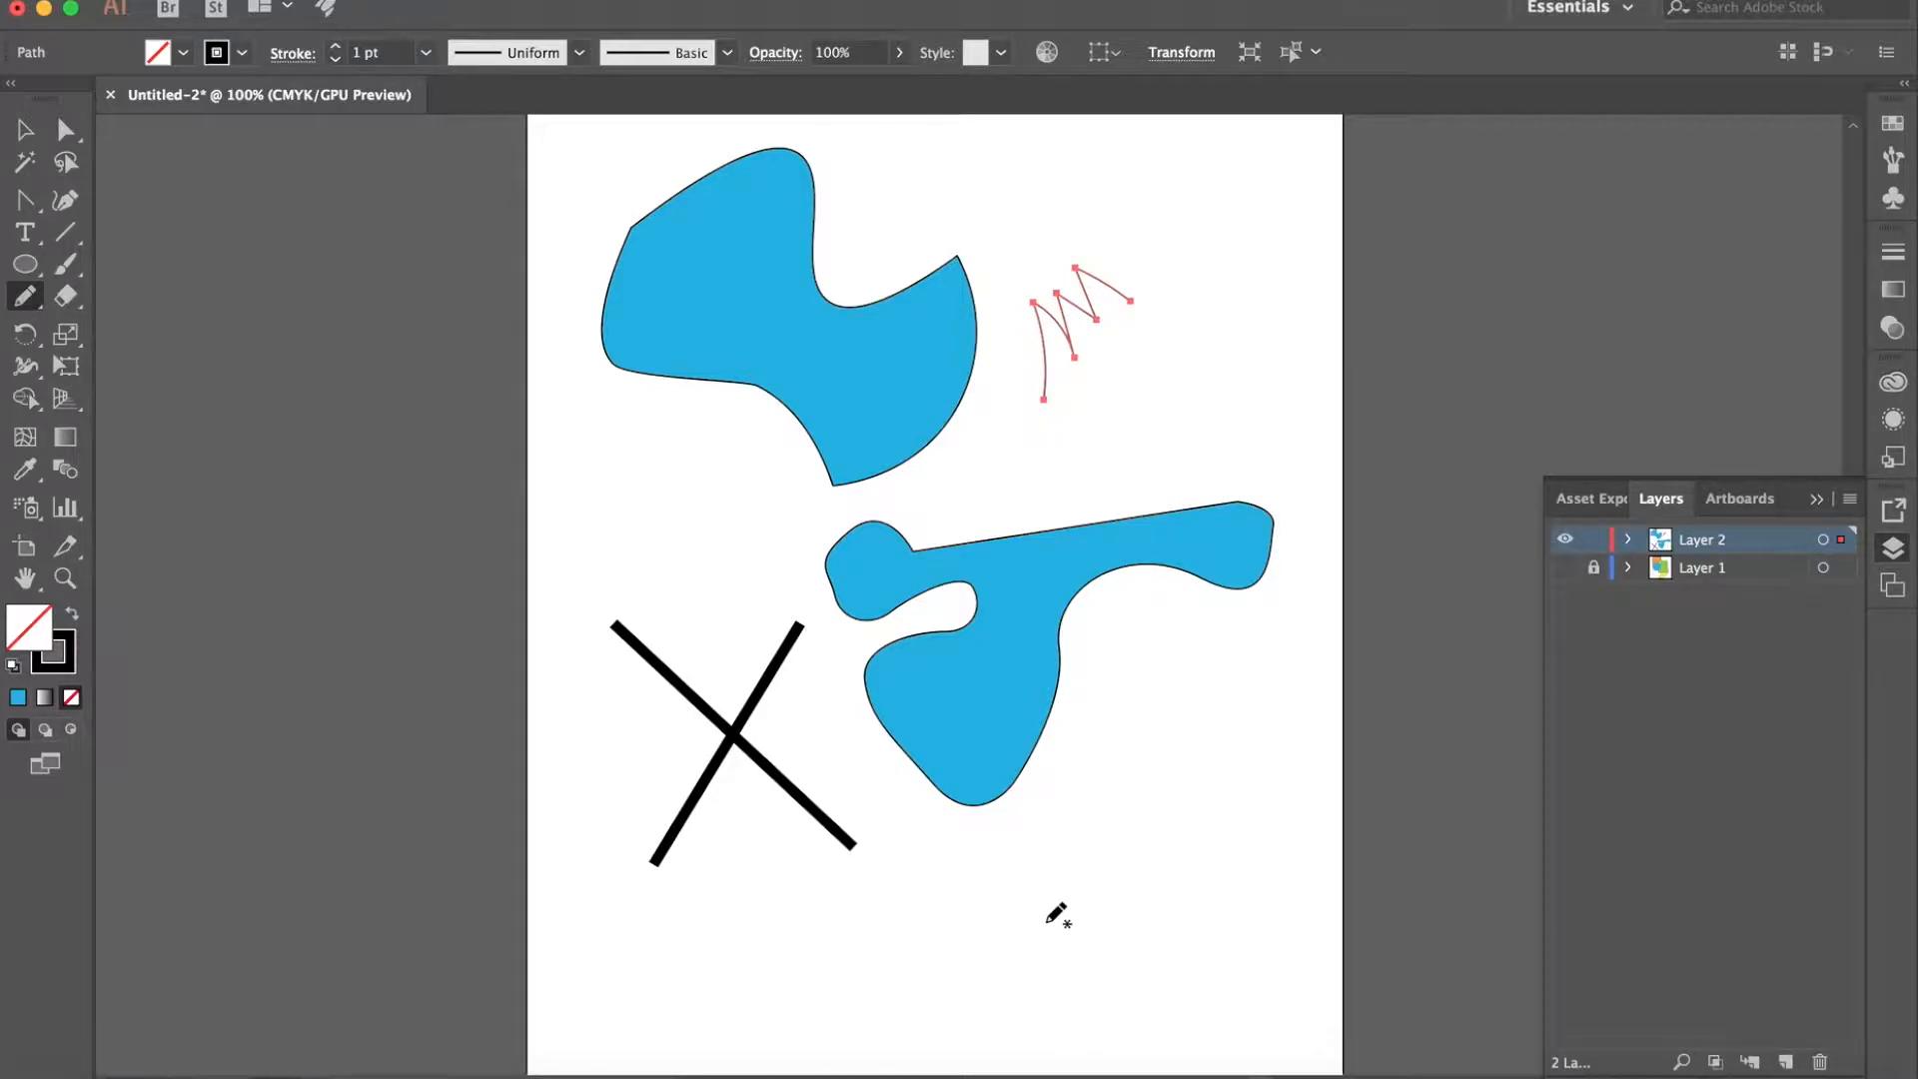
- Handwrite the word "Hello" on an upward slant below the lower blue shape with the Pencil tool
mouse_move(1039, 900)
mouse_down()
mouse_move(1080, 973)
mouse_move(1079, 909)
mouse_move(1113, 921)
mouse_move(1098, 859)
mouse_move(1125, 891)
mouse_move(1156, 865)
mouse_move(1154, 826)
mouse_move(1117, 821)
mouse_move(1170, 869)
mouse_up()
mouse_move(1168, 797)
mouse_down()
mouse_move(1188, 829)
mouse_move(1160, 799)
mouse_up()
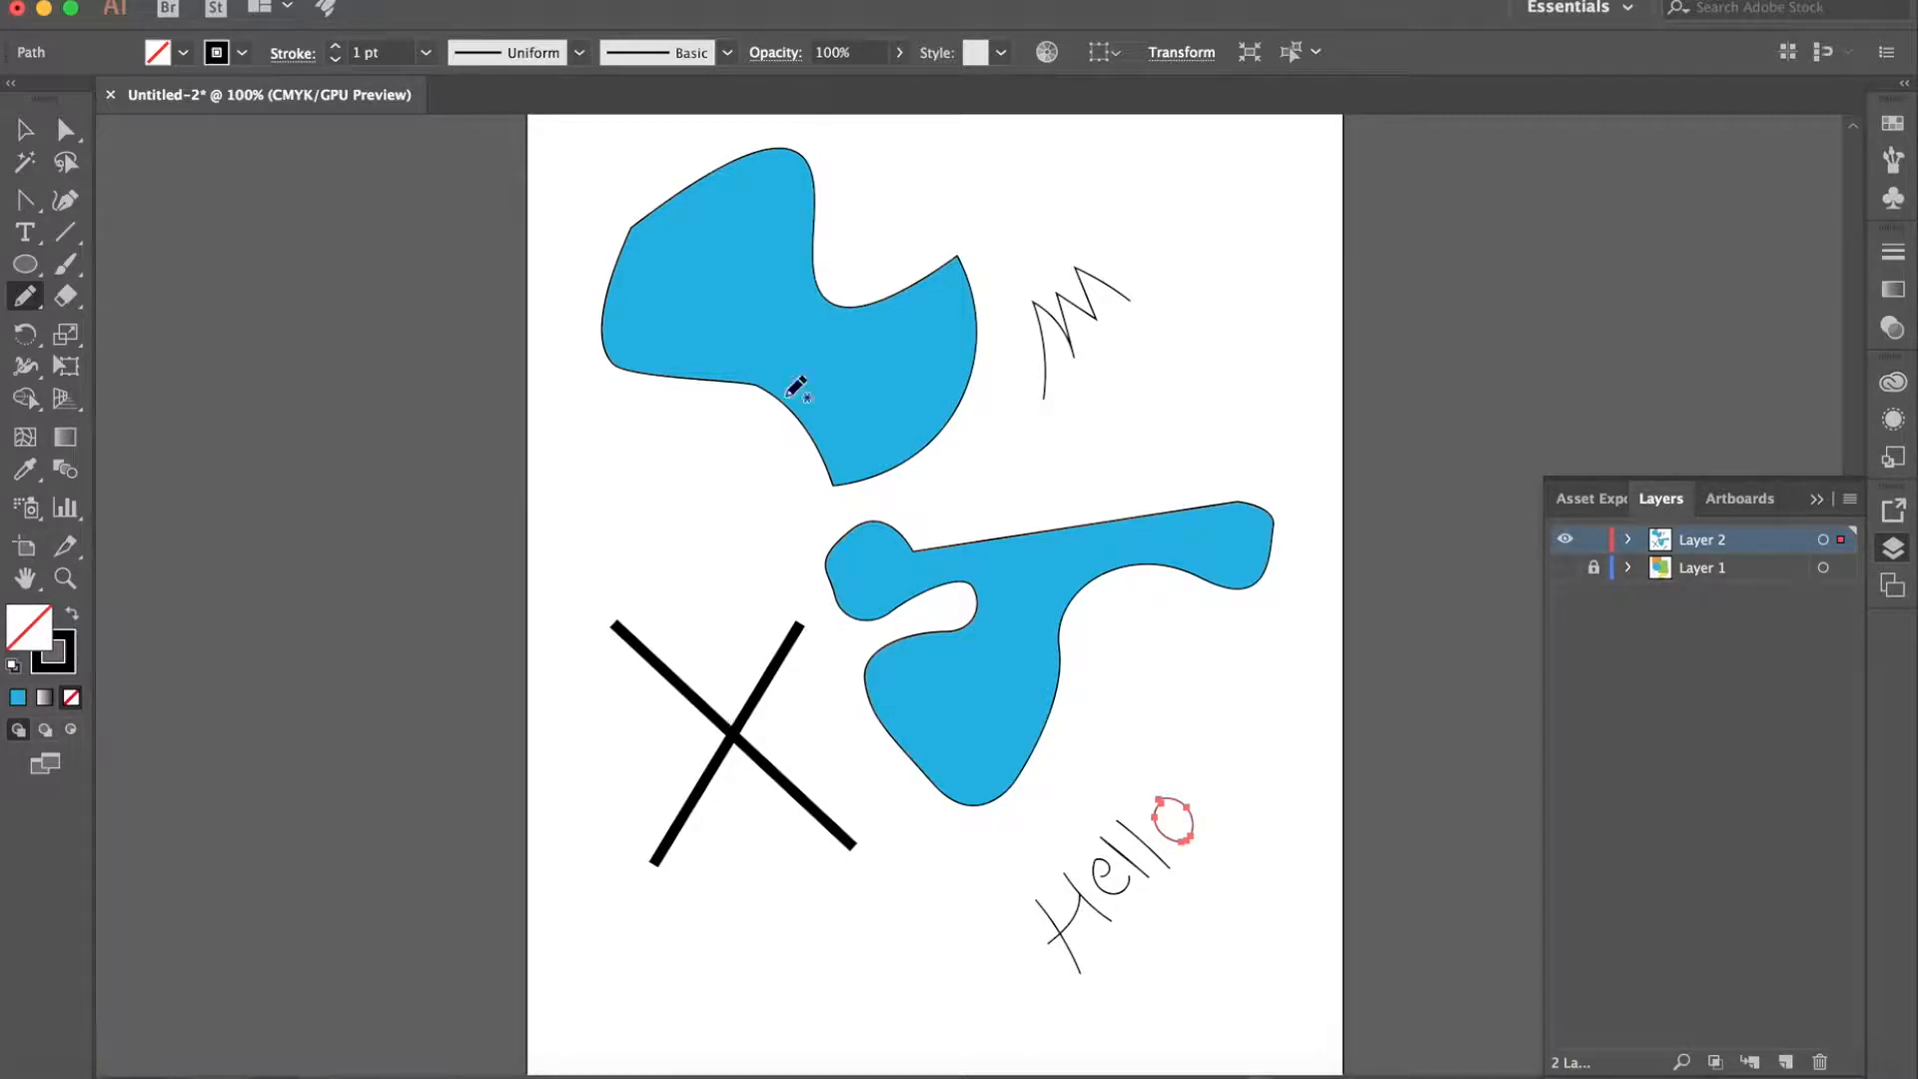
- Select all strokes of the handwritten "Hello" and apply the rough charcoal-style art brush to them
click(26, 131)
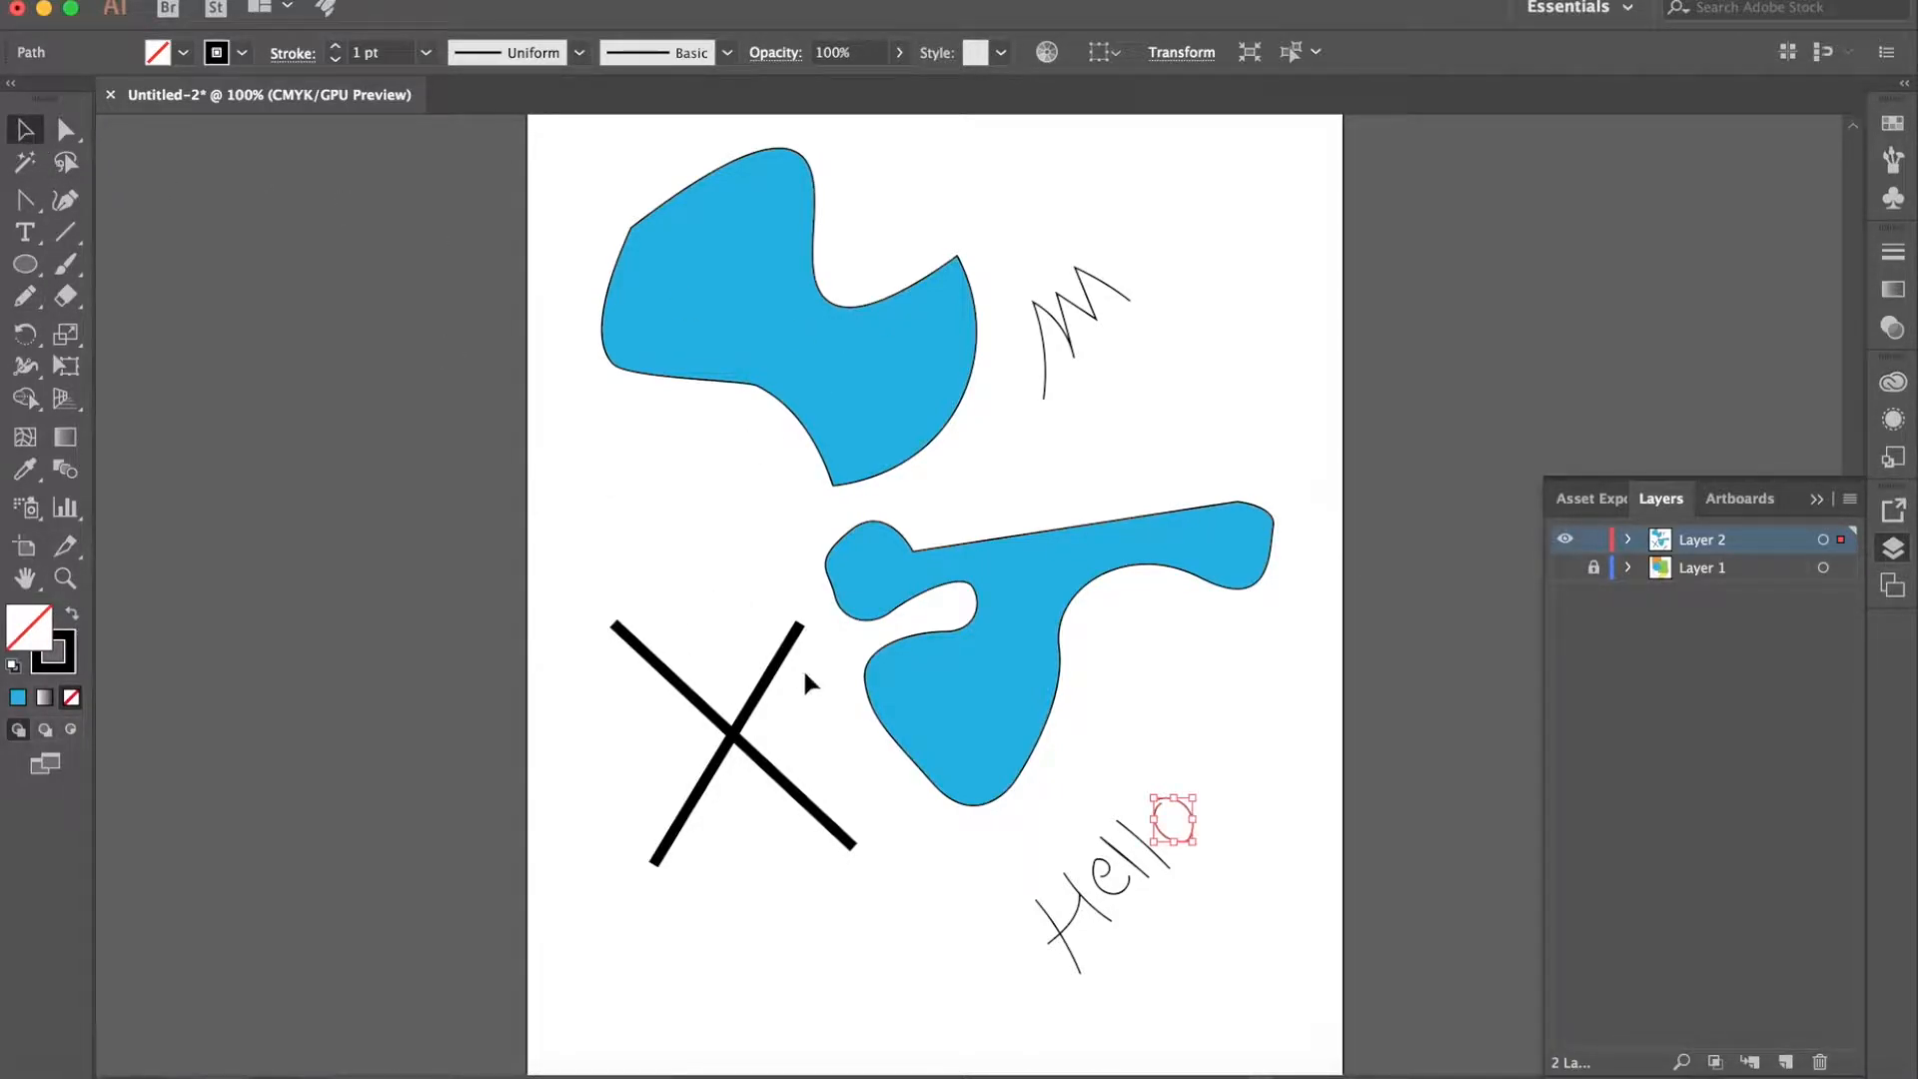
mouse_move(974, 871)
mouse_down()
mouse_move(1136, 969)
mouse_move(1264, 821)
mouse_up()
drag(1010, 908, 1046, 774)
key(super+equal)
key(super+equal)
key(super+equal)
key(super+equal)
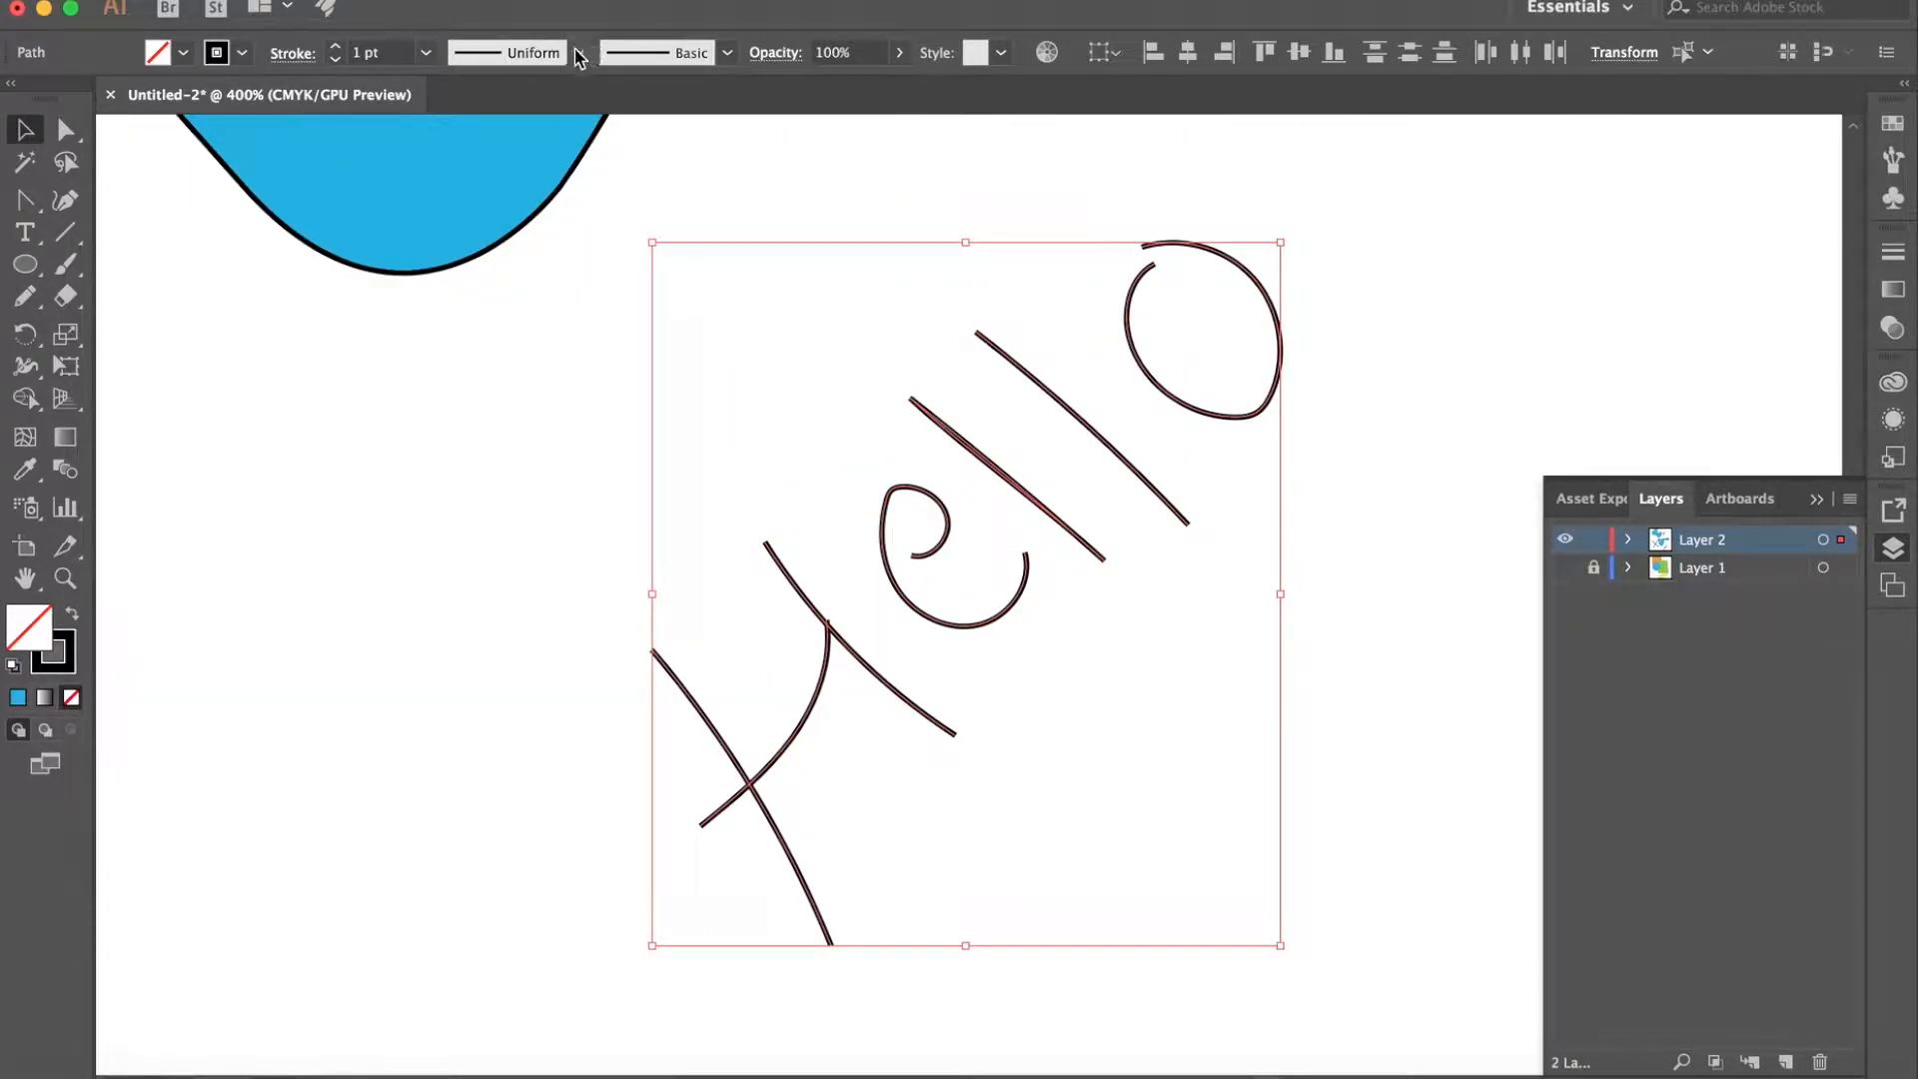
click(727, 52)
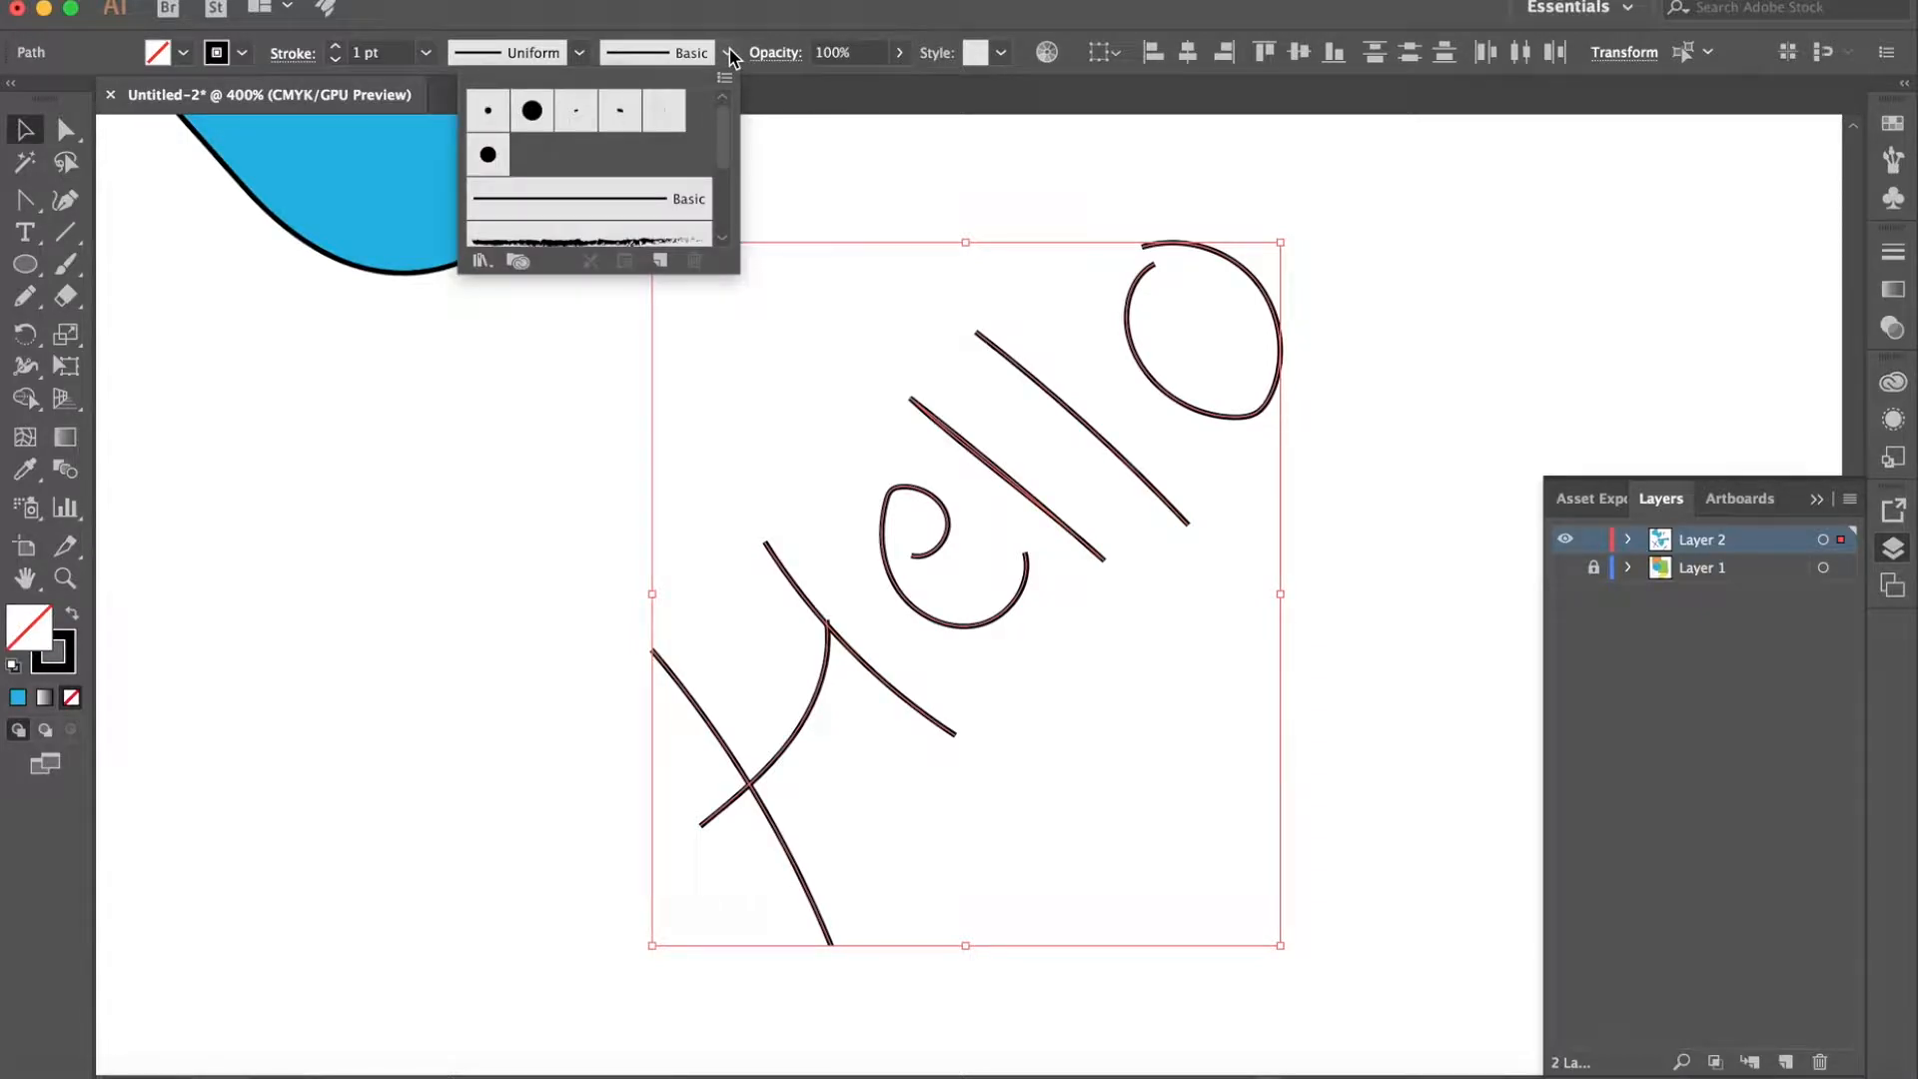
click(593, 240)
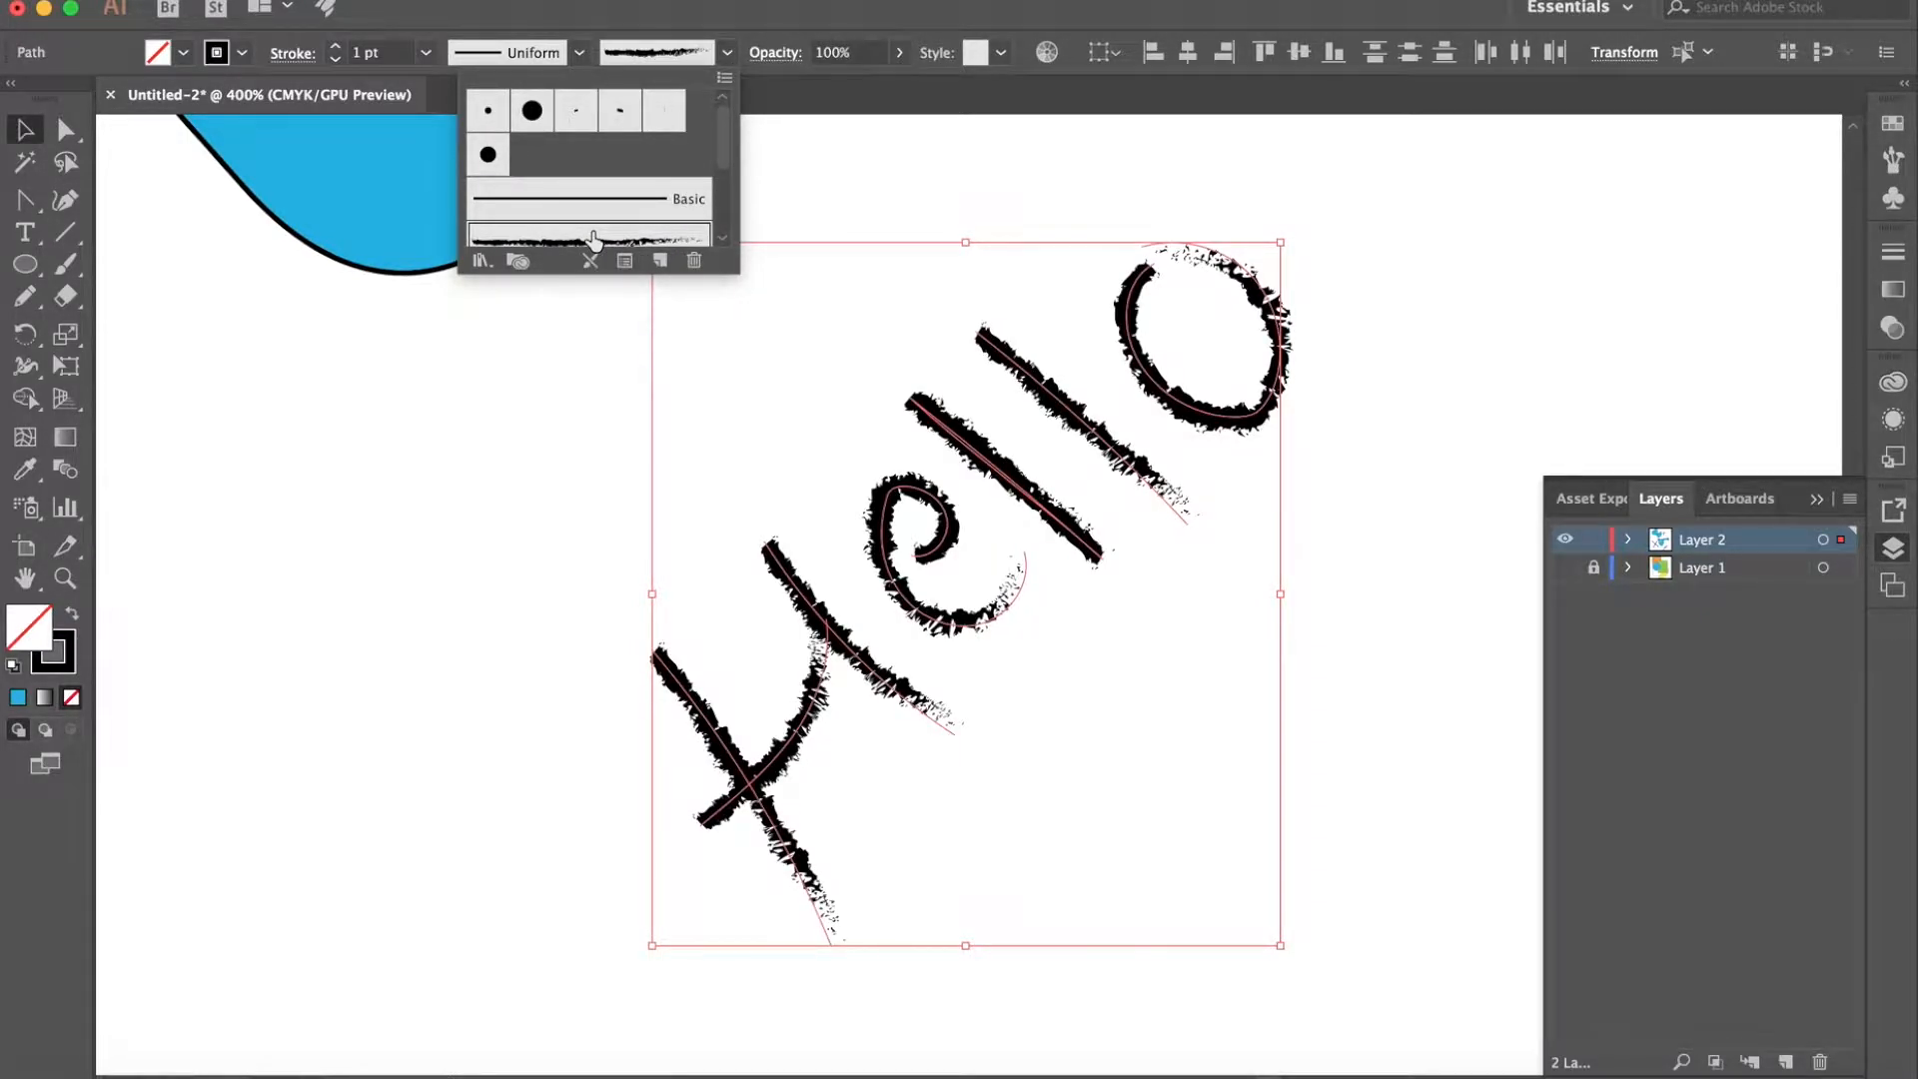
- Try the Divider brush on the handwritten "Hello", and undo the brush change
scroll(577, 196, down, 3)
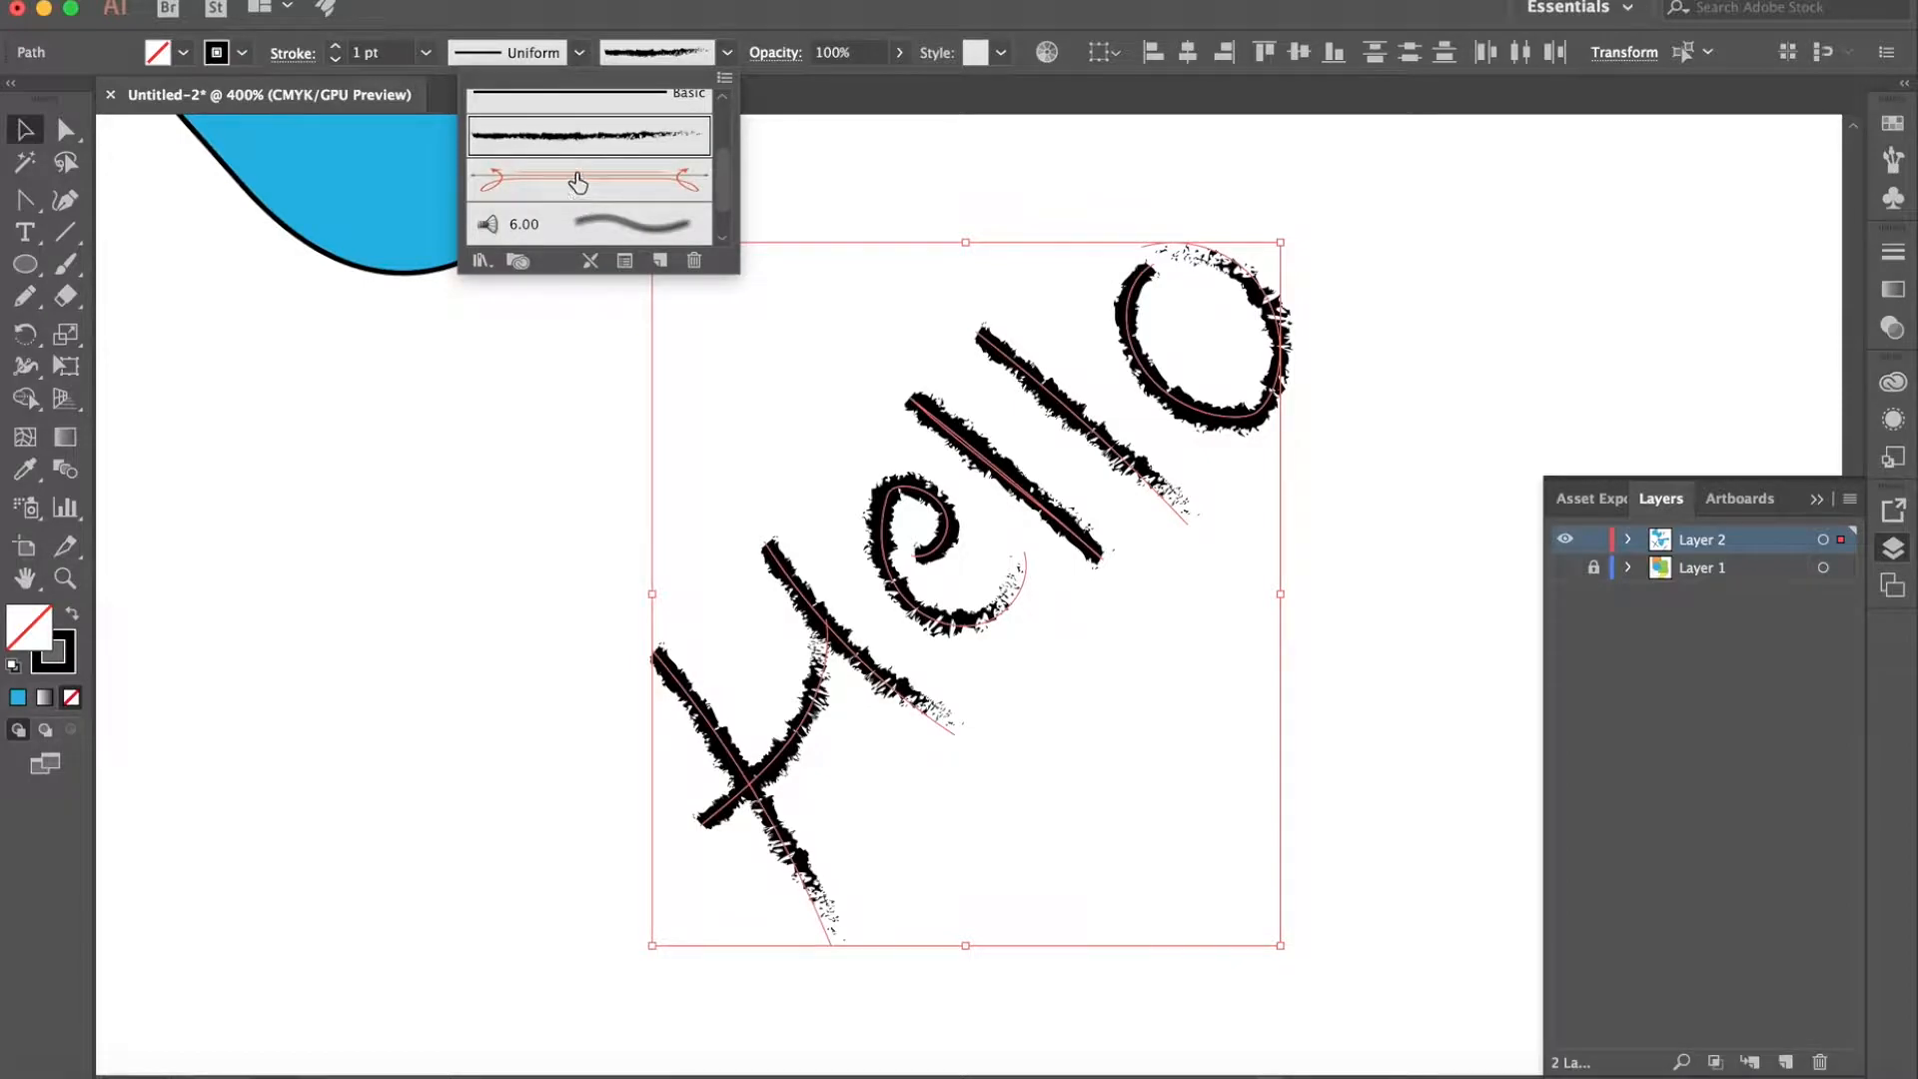
click(577, 181)
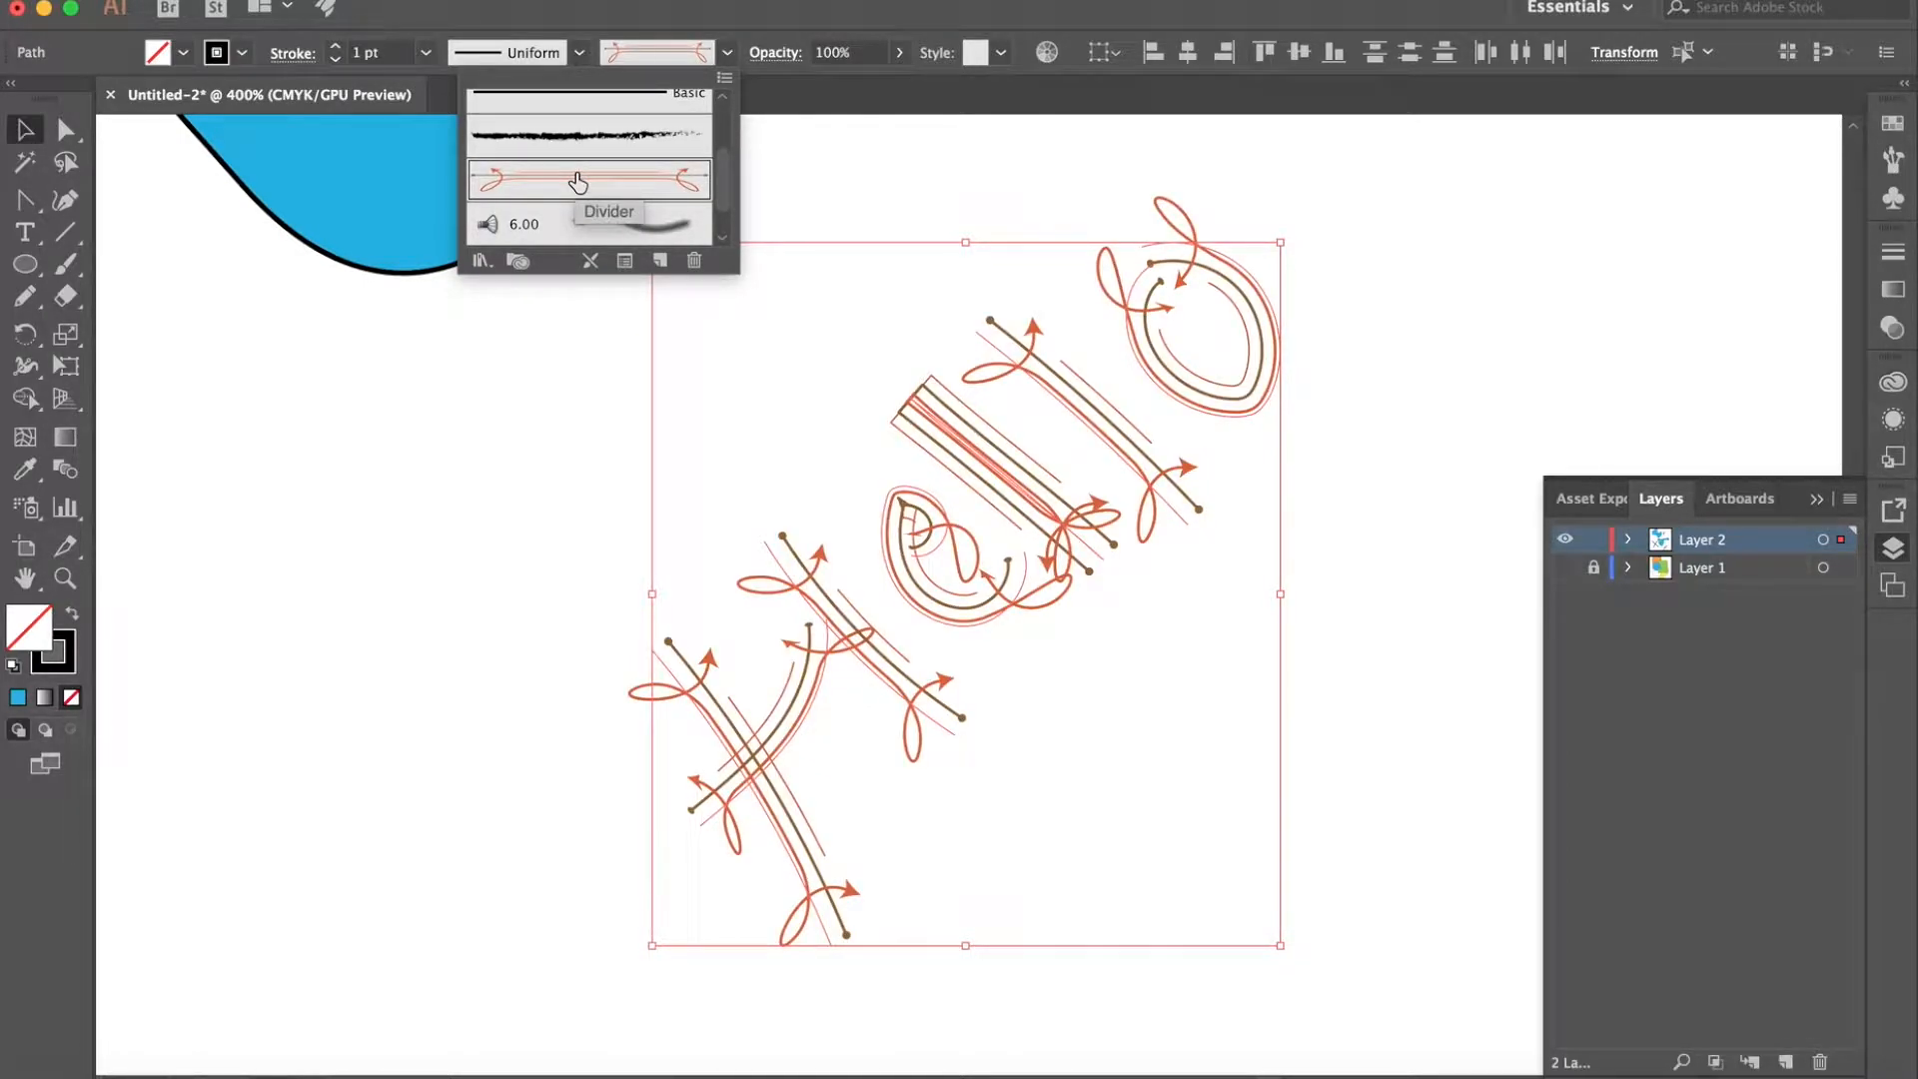
click(583, 316)
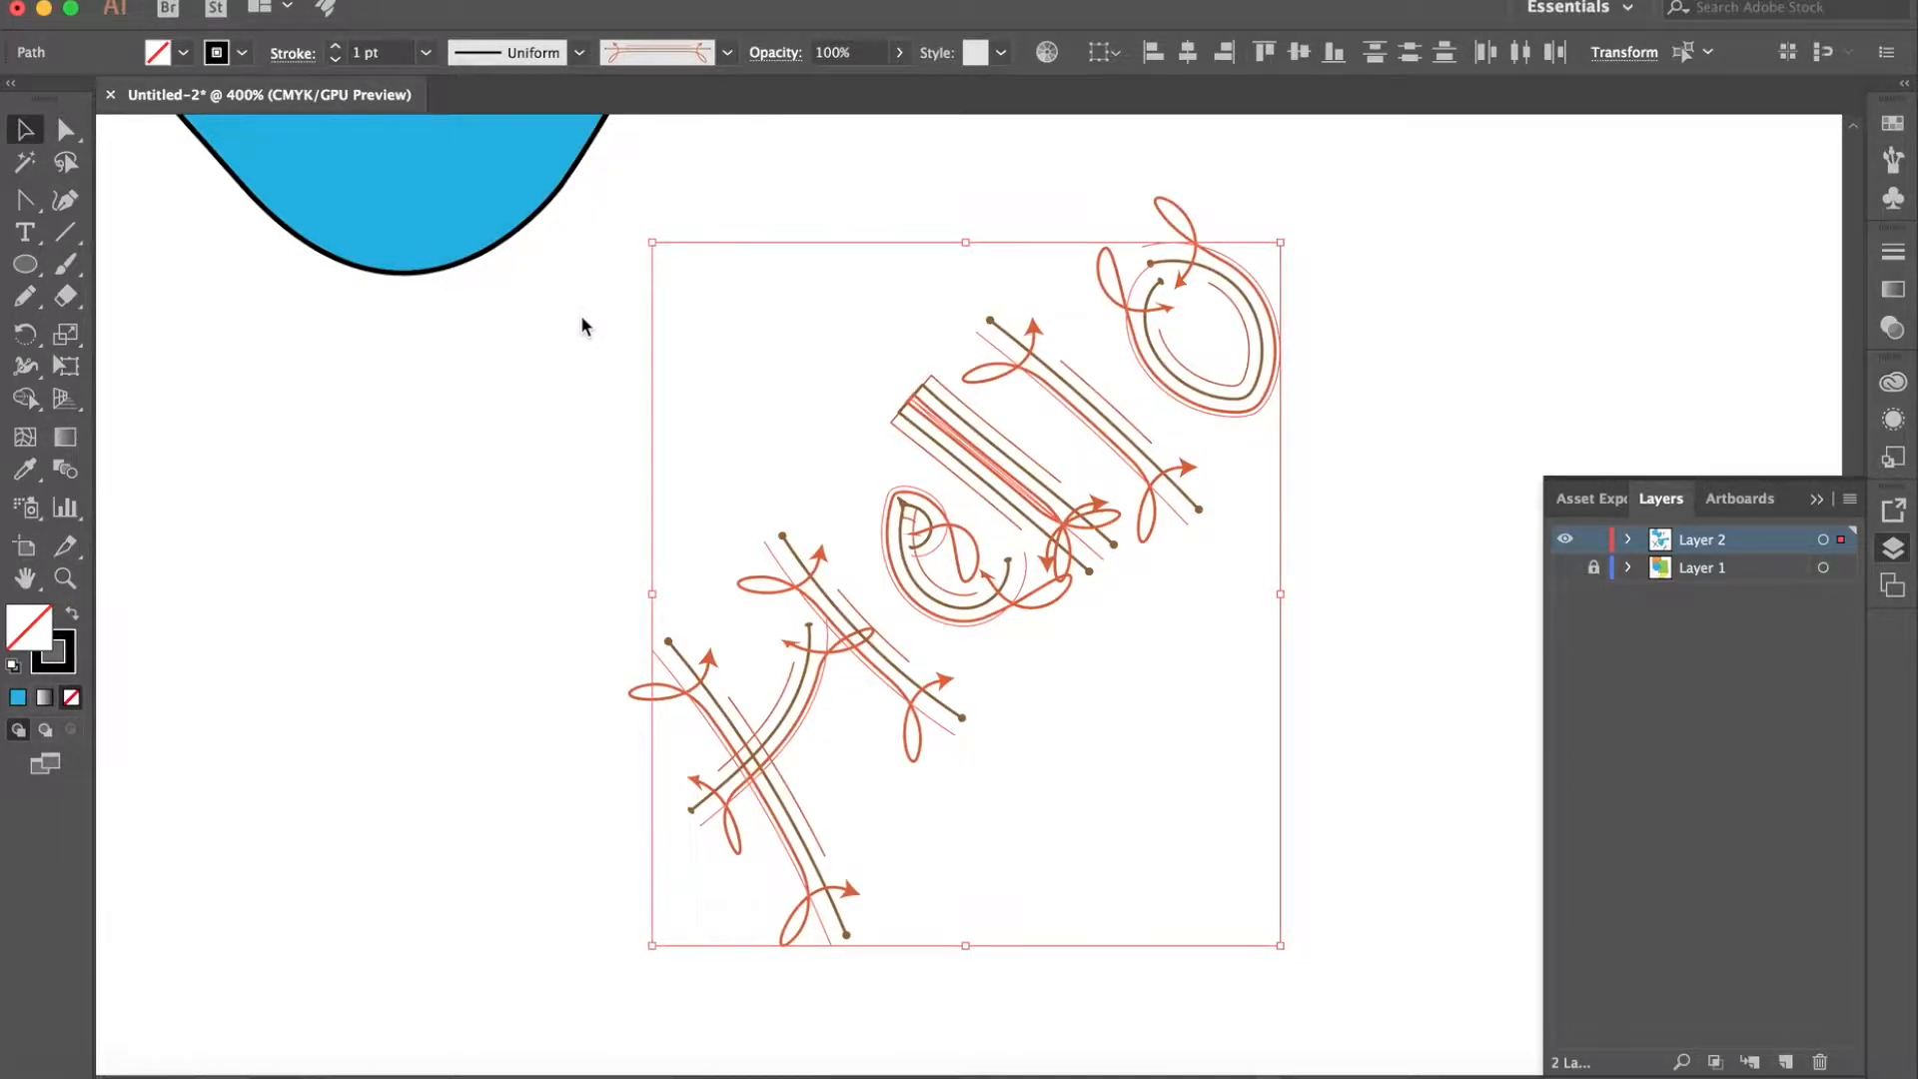
click(583, 322)
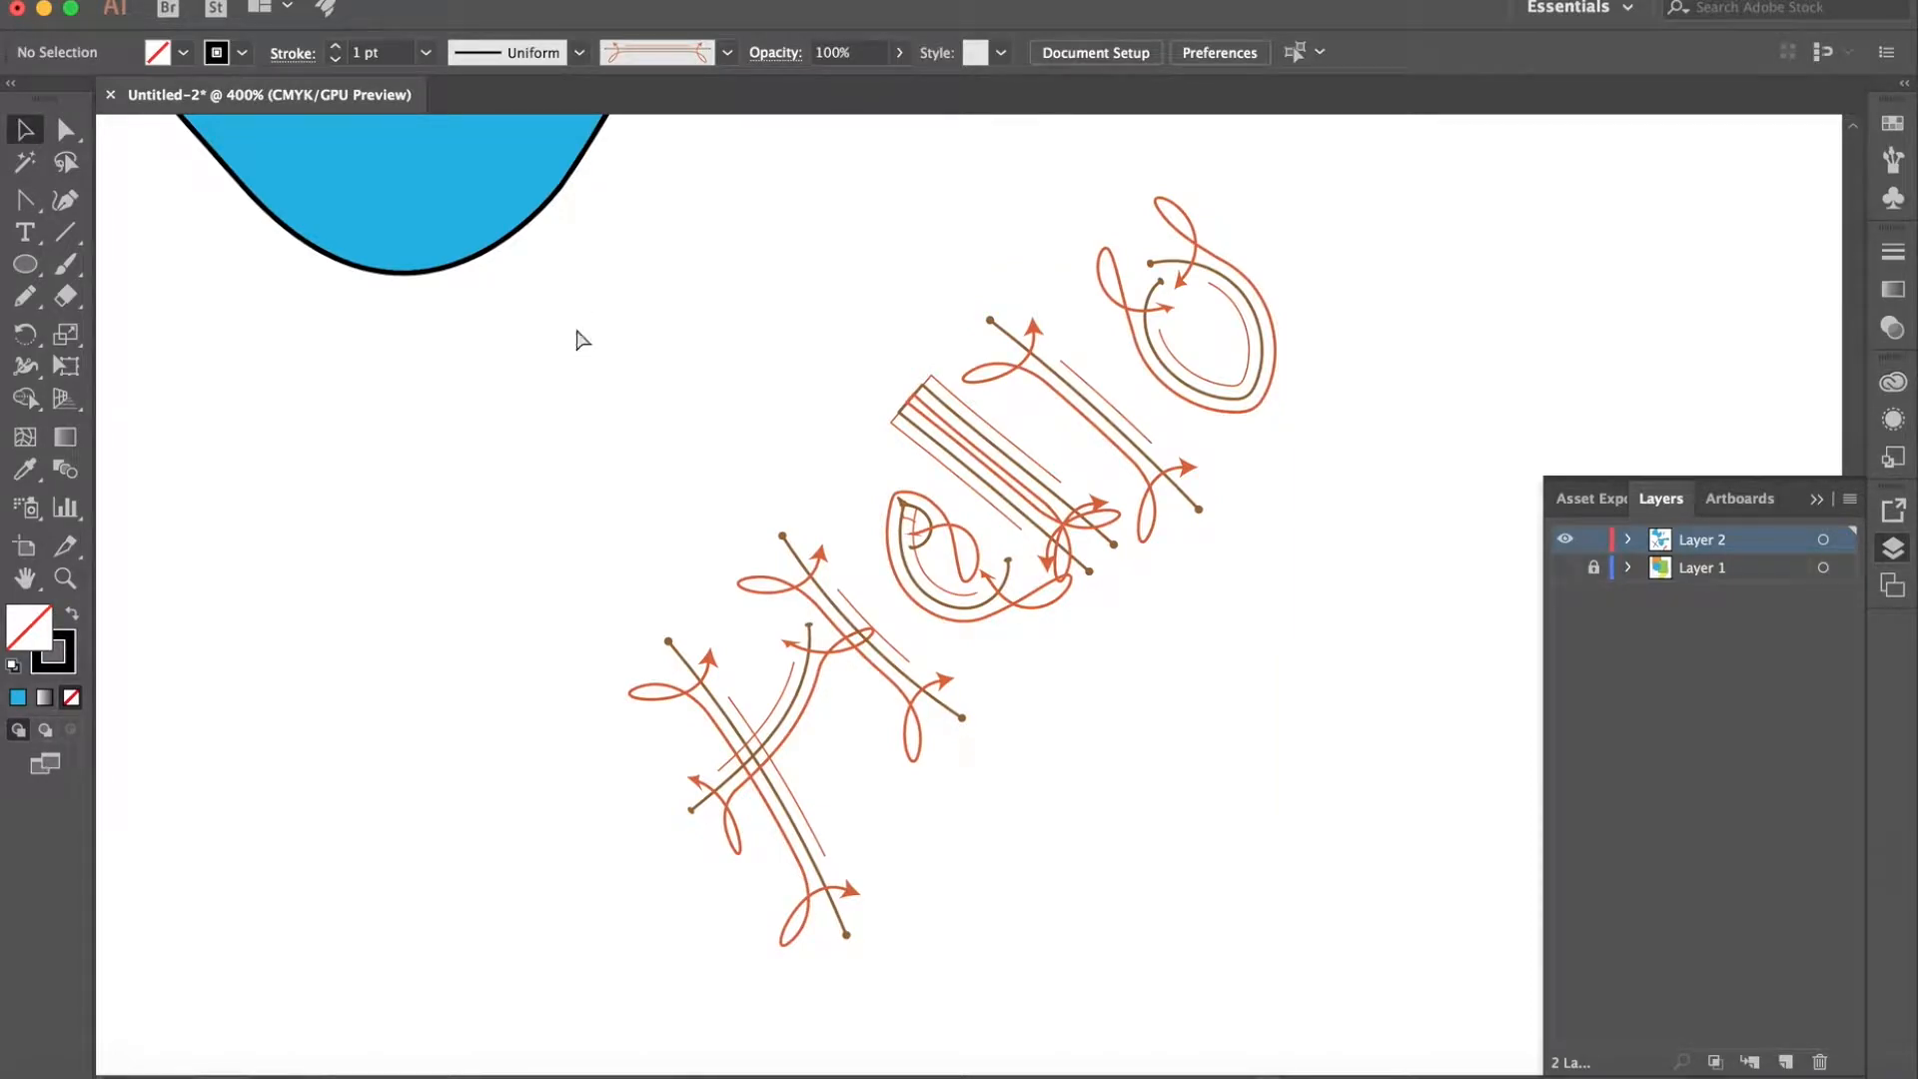
key(super+z)
key(super+z)
click(577, 338)
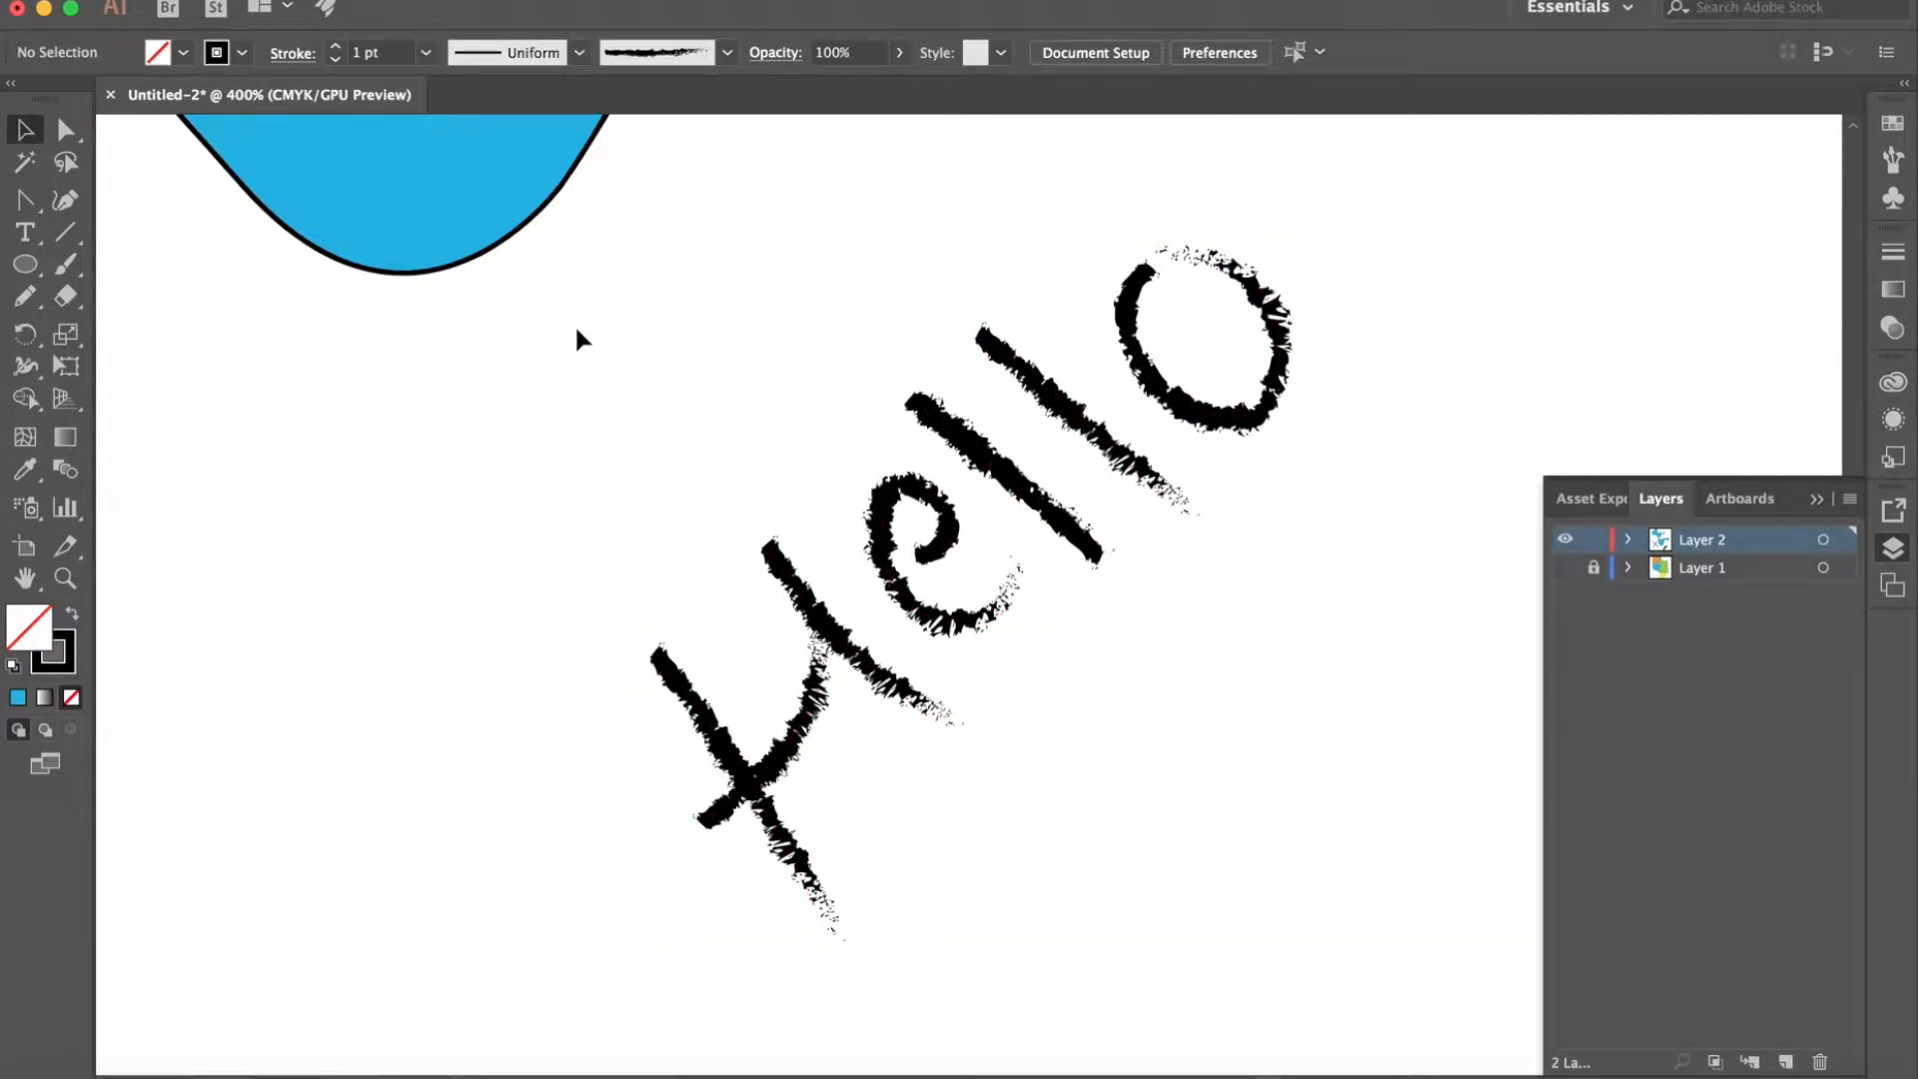
- Lower the opacity of all the "Hello" strokes to 84% and deselect them
drag(576, 332, 1268, 906)
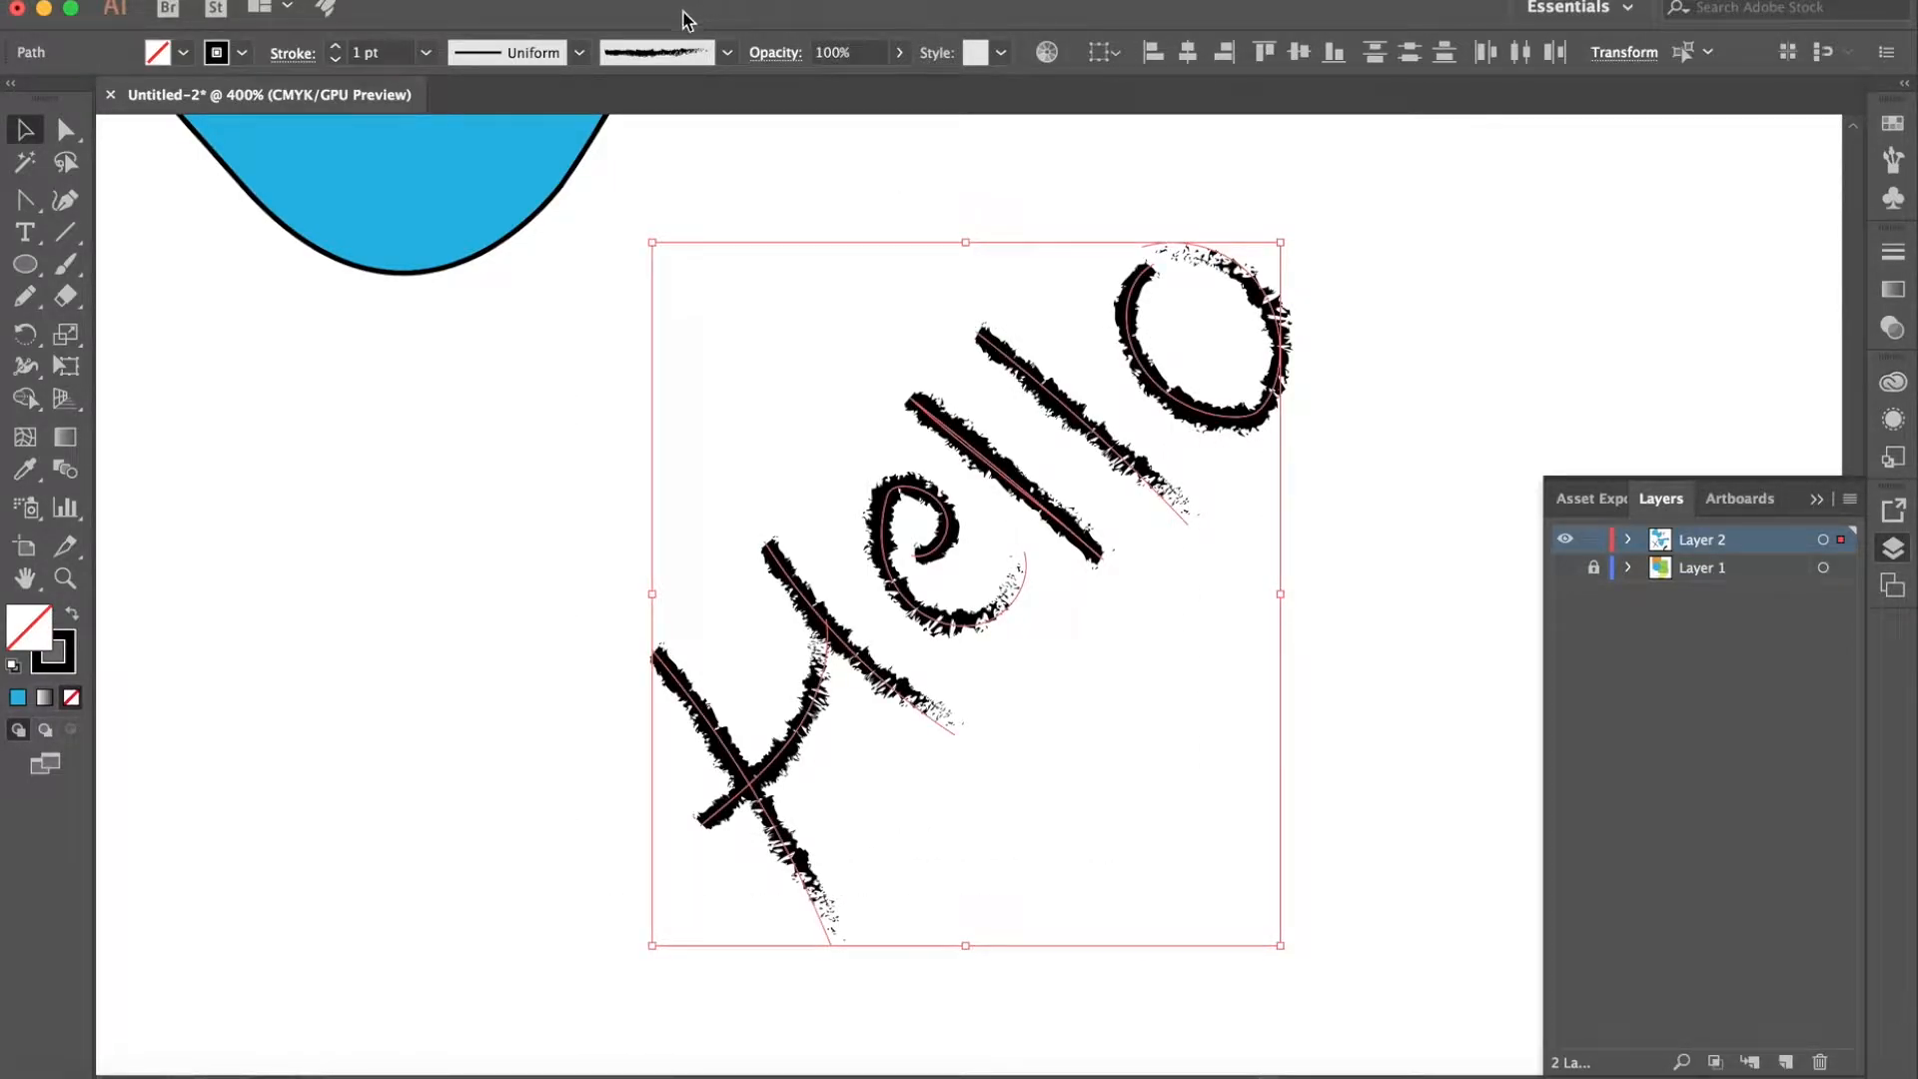
click(901, 60)
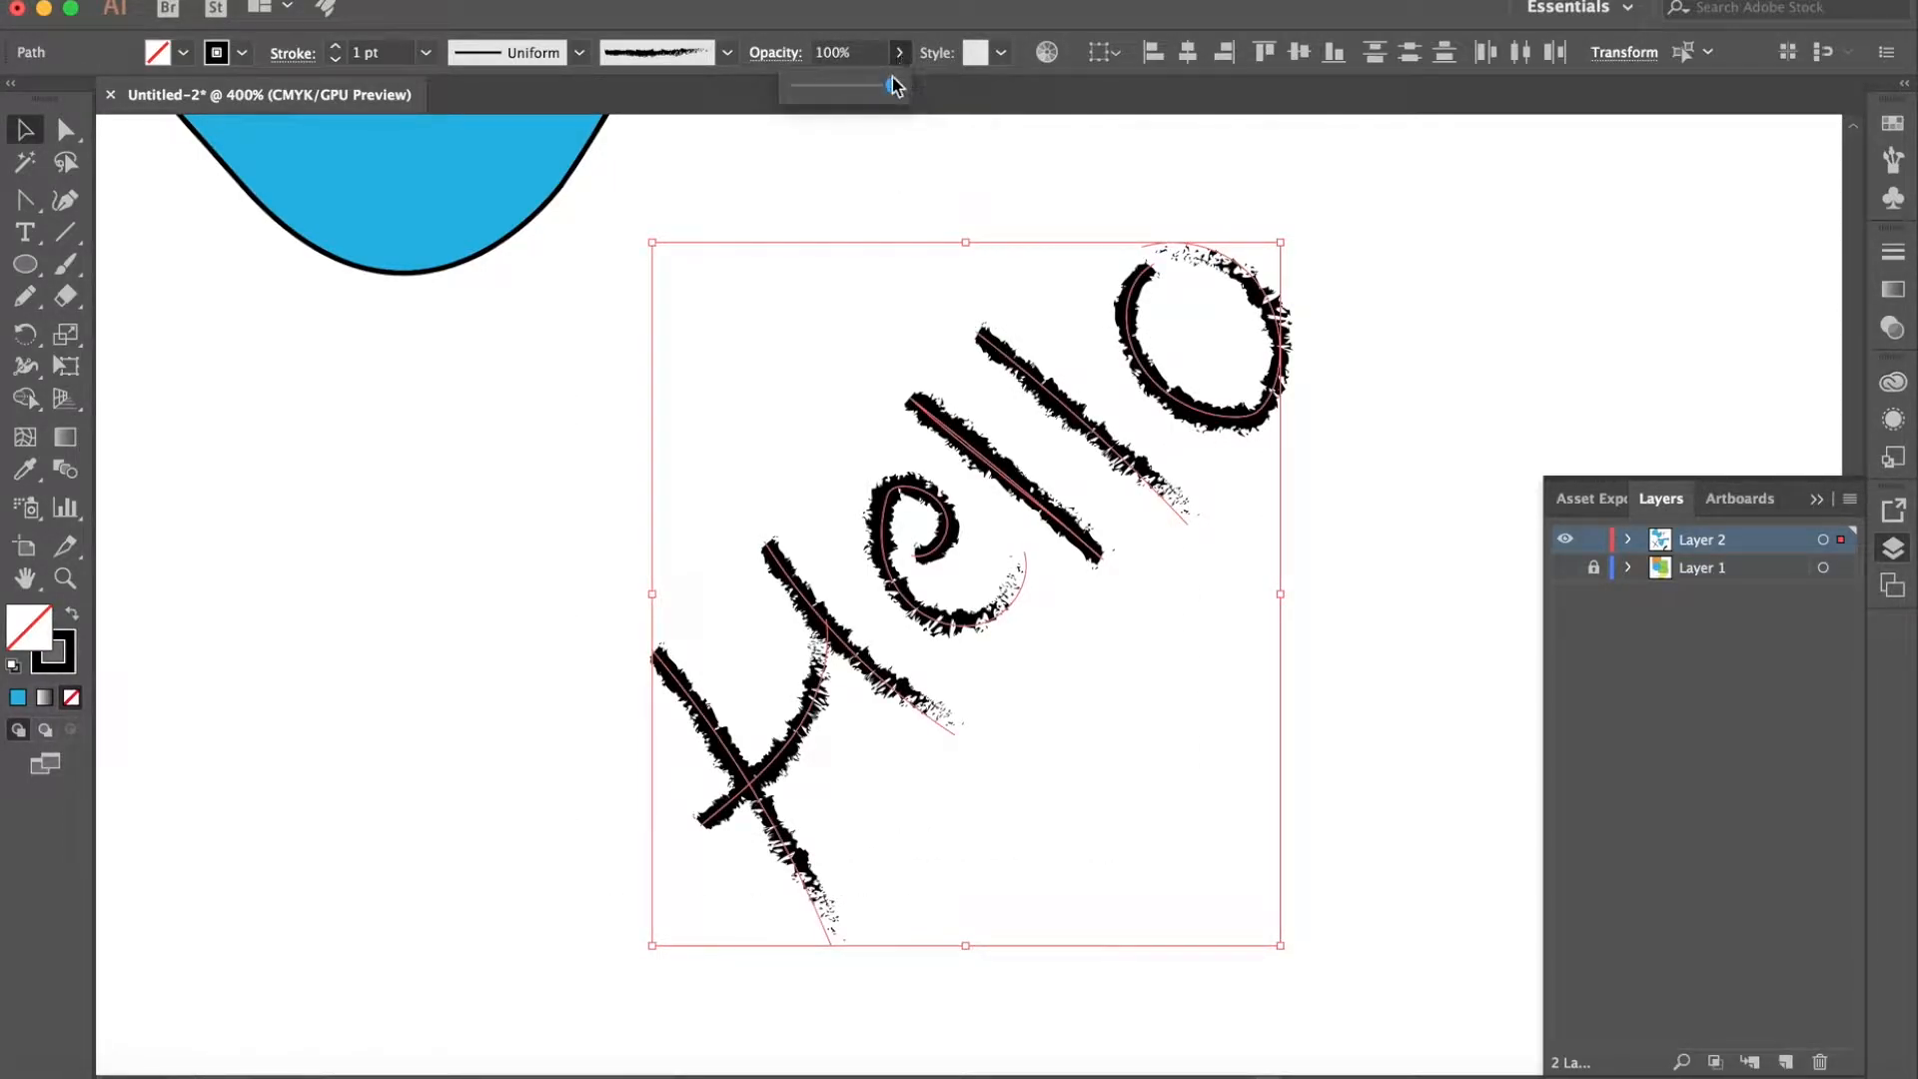
mouse_move(899, 86)
mouse_down()
mouse_move(807, 90)
mouse_move(878, 90)
mouse_up()
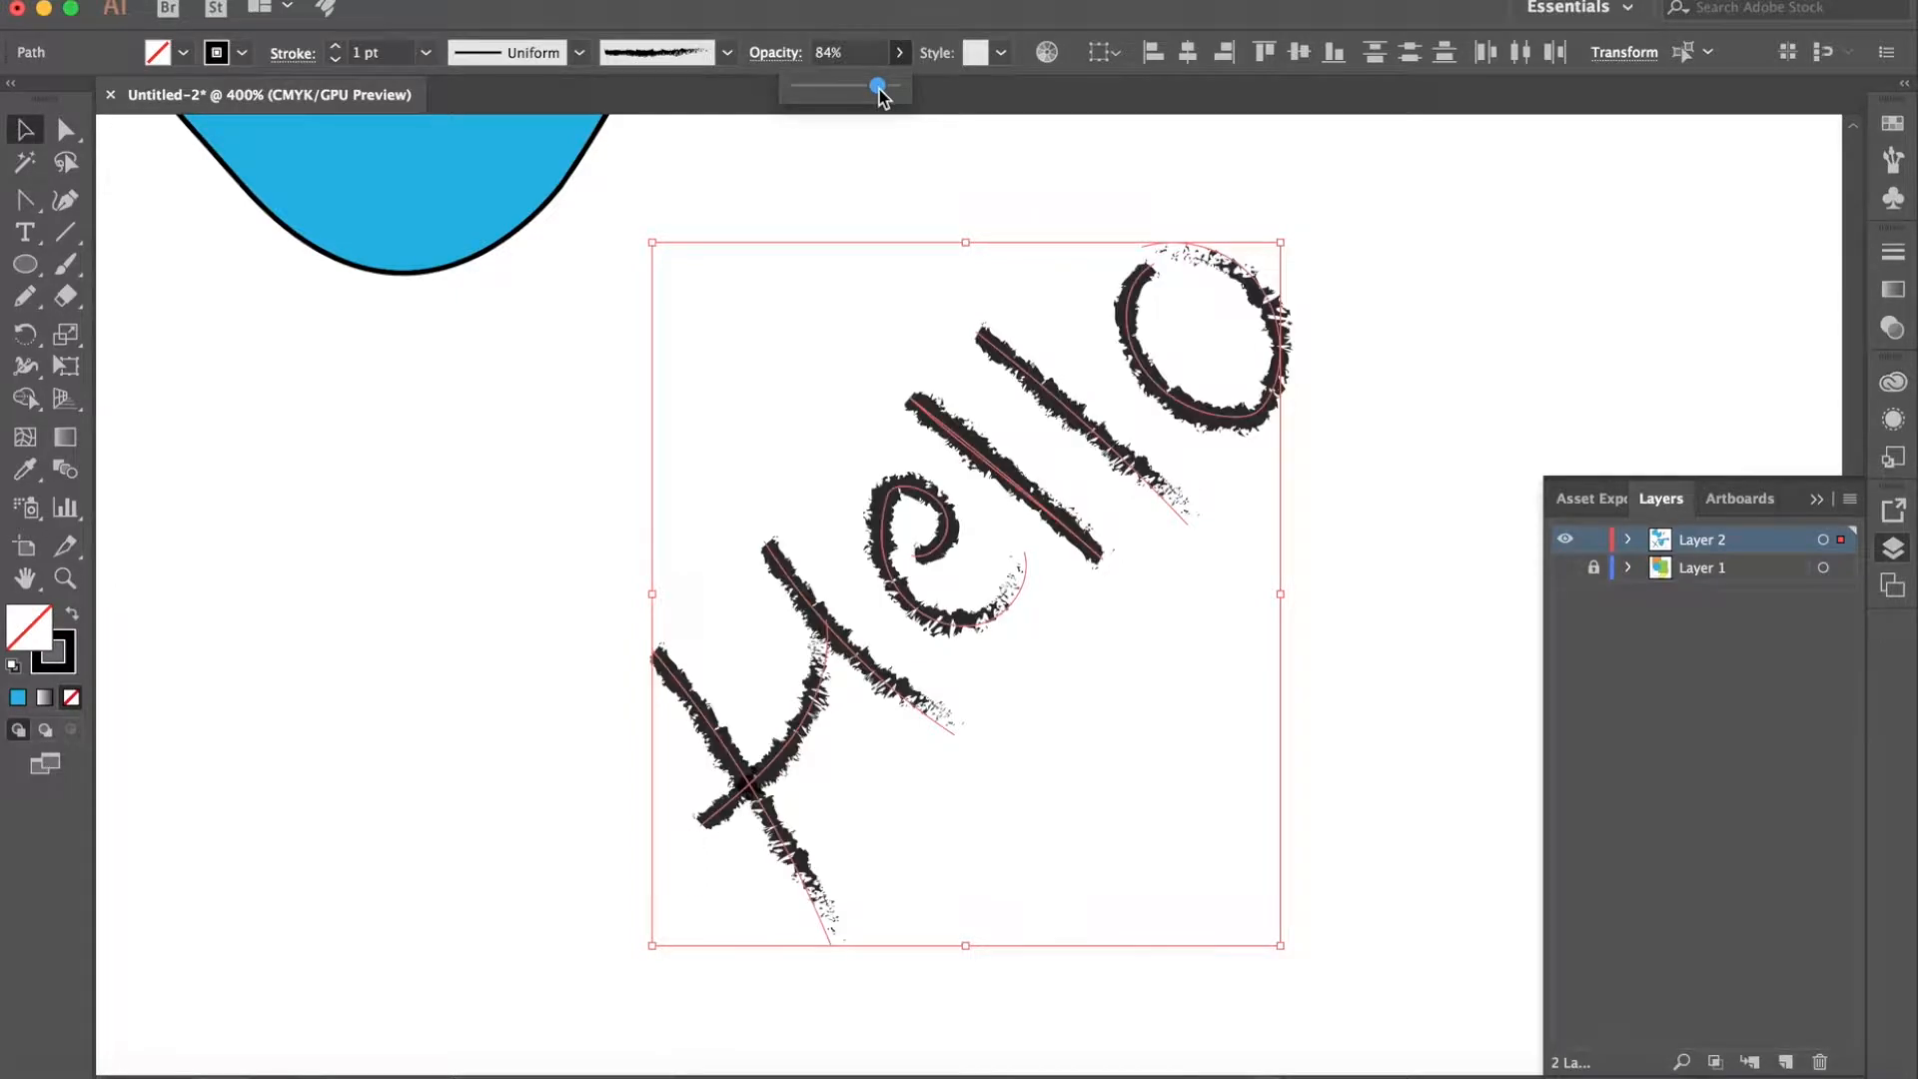
click(554, 418)
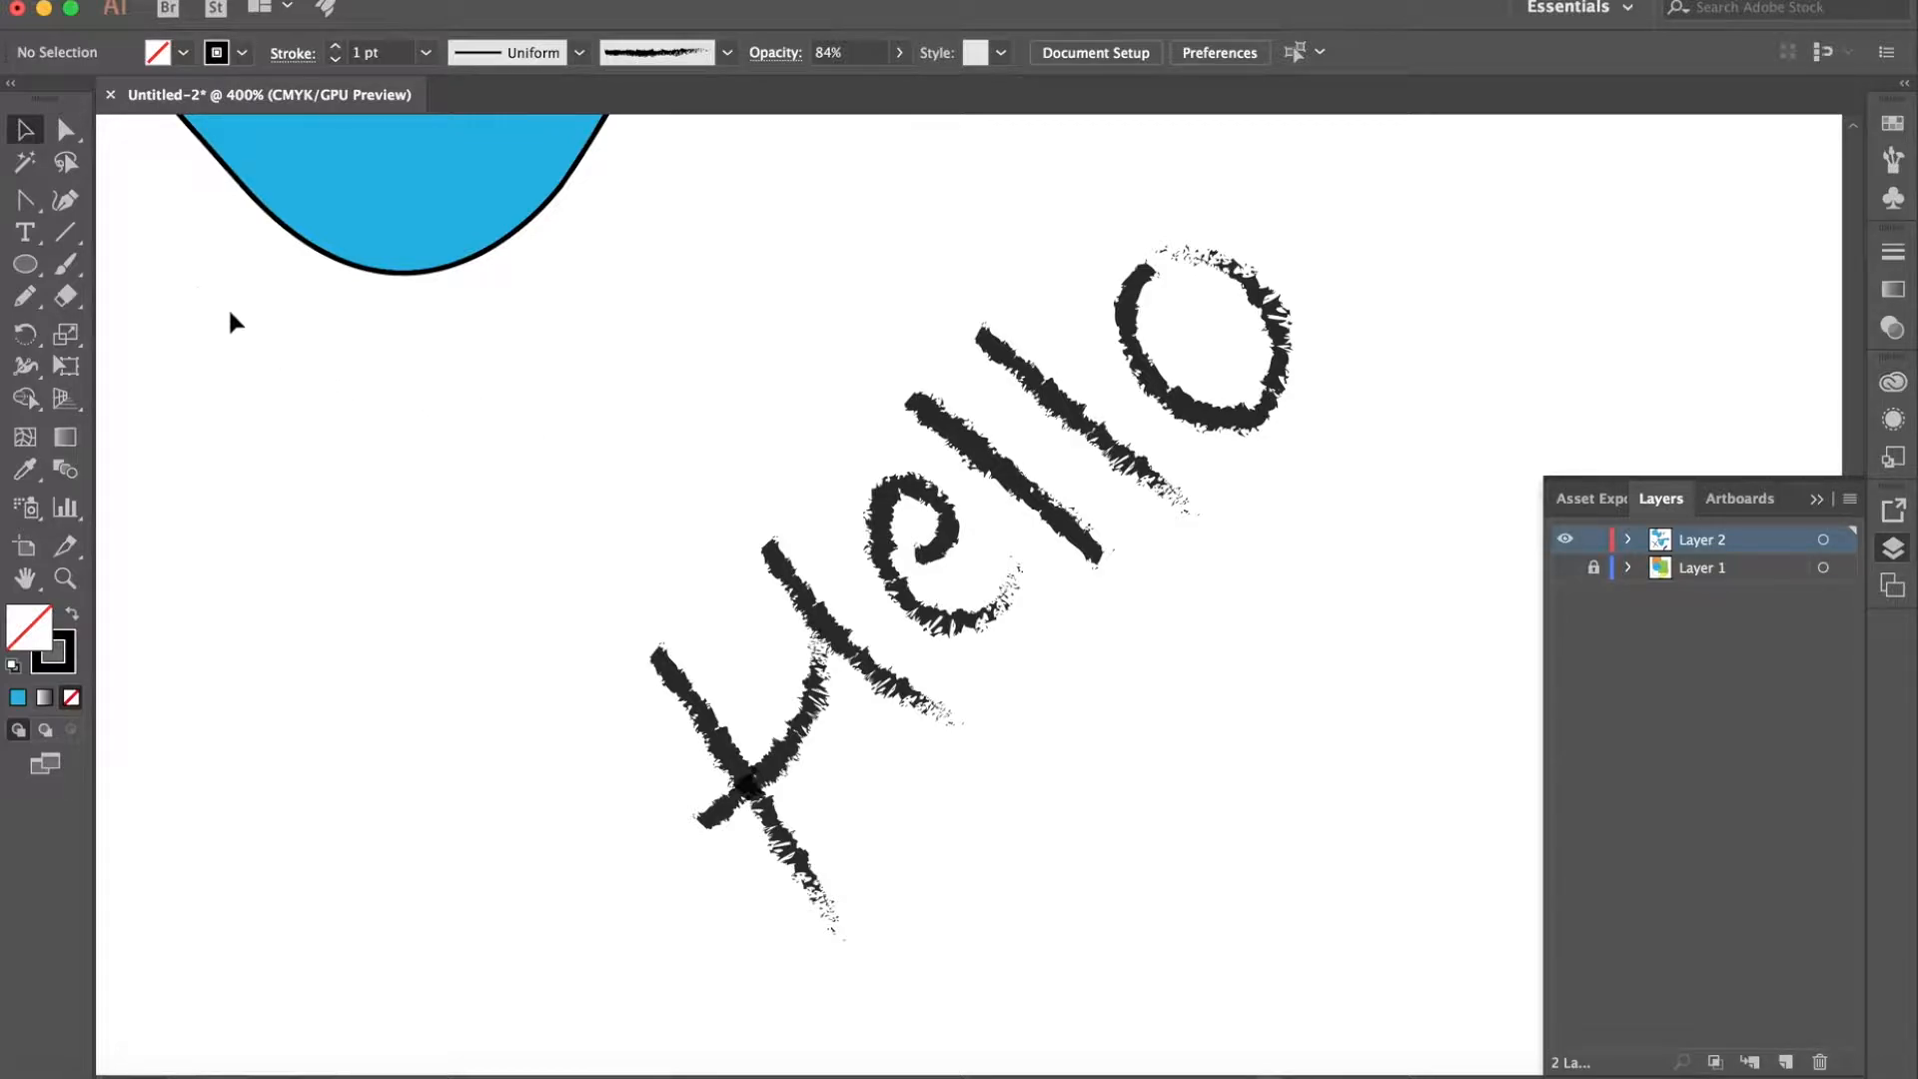
- Paint a small scribble and a long curved stroke to the left of "Hello" with the Paintbrush tool and the charcoal brush
click(73, 262)
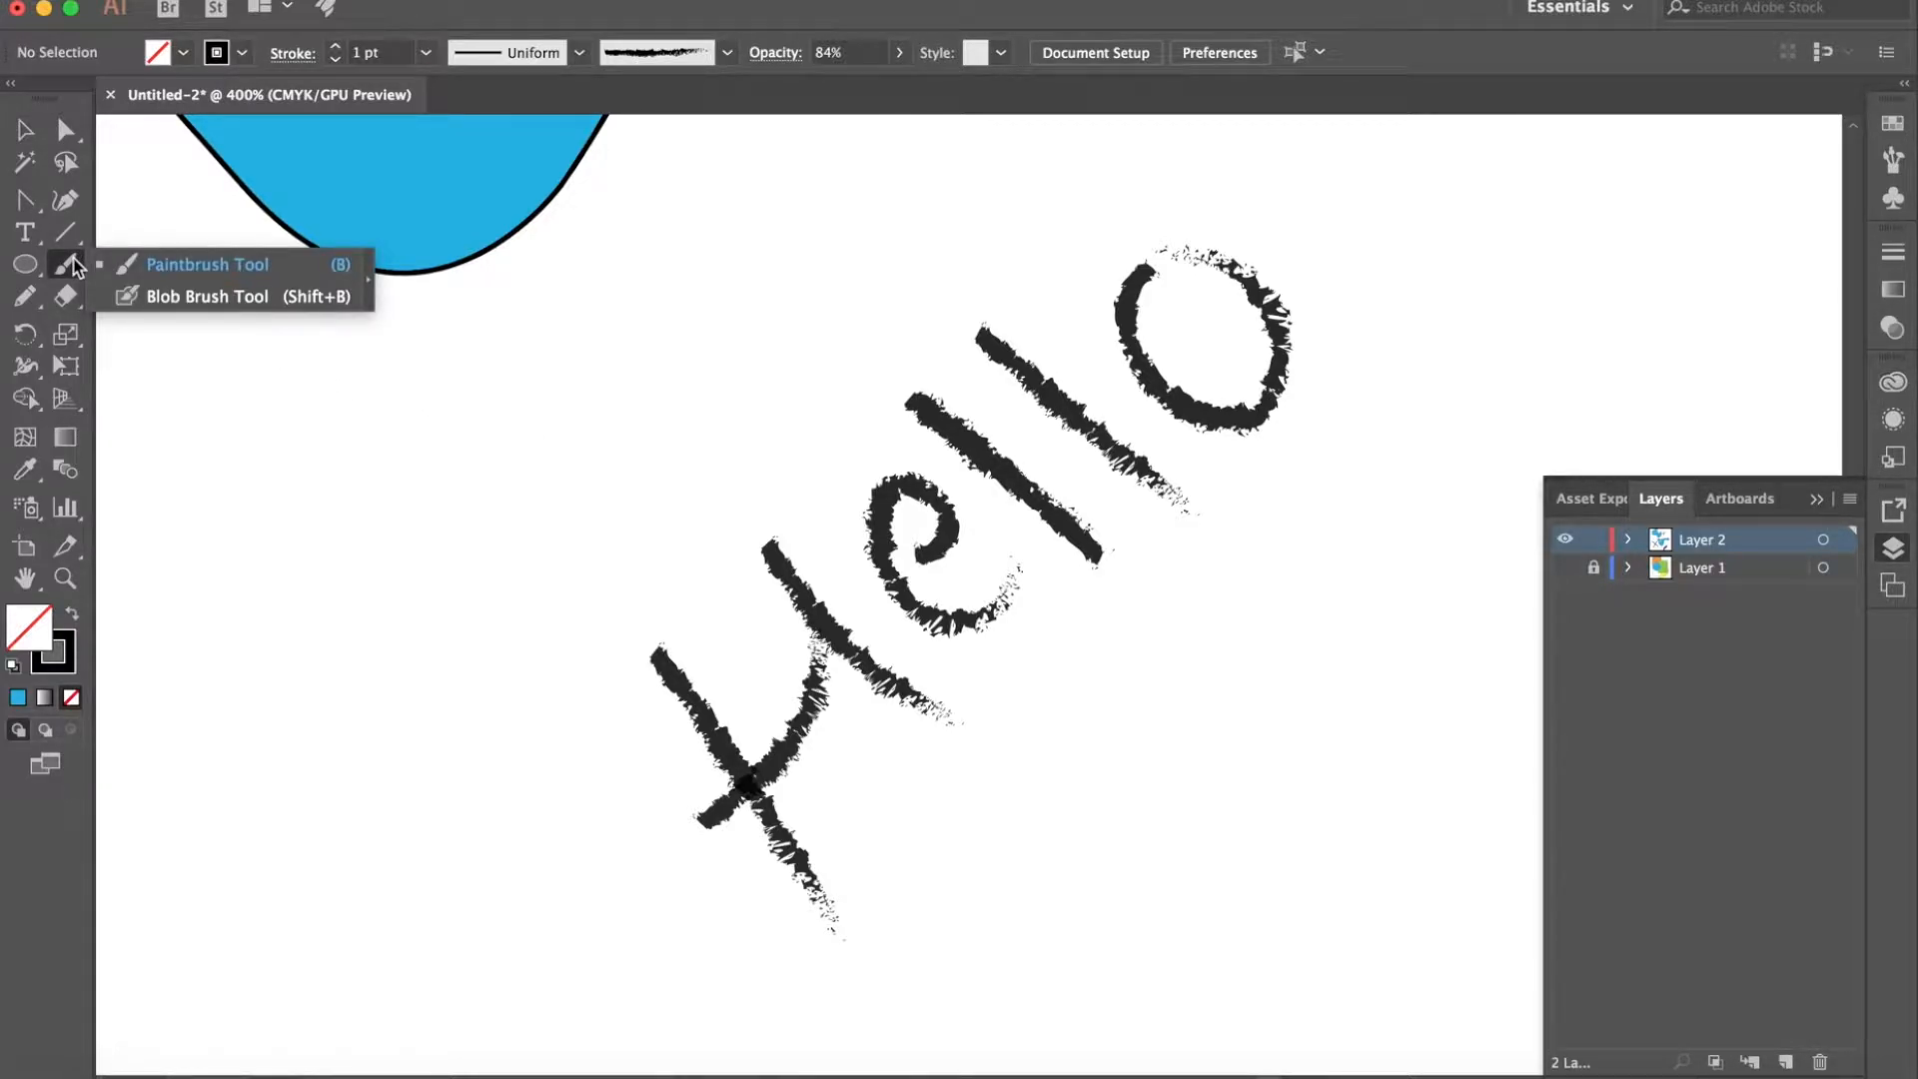
click(165, 263)
mouse_move(269, 476)
mouse_down()
mouse_move(337, 550)
mouse_move(344, 668)
mouse_move(316, 435)
mouse_move(360, 475)
mouse_move(347, 527)
mouse_move(352, 405)
mouse_up()
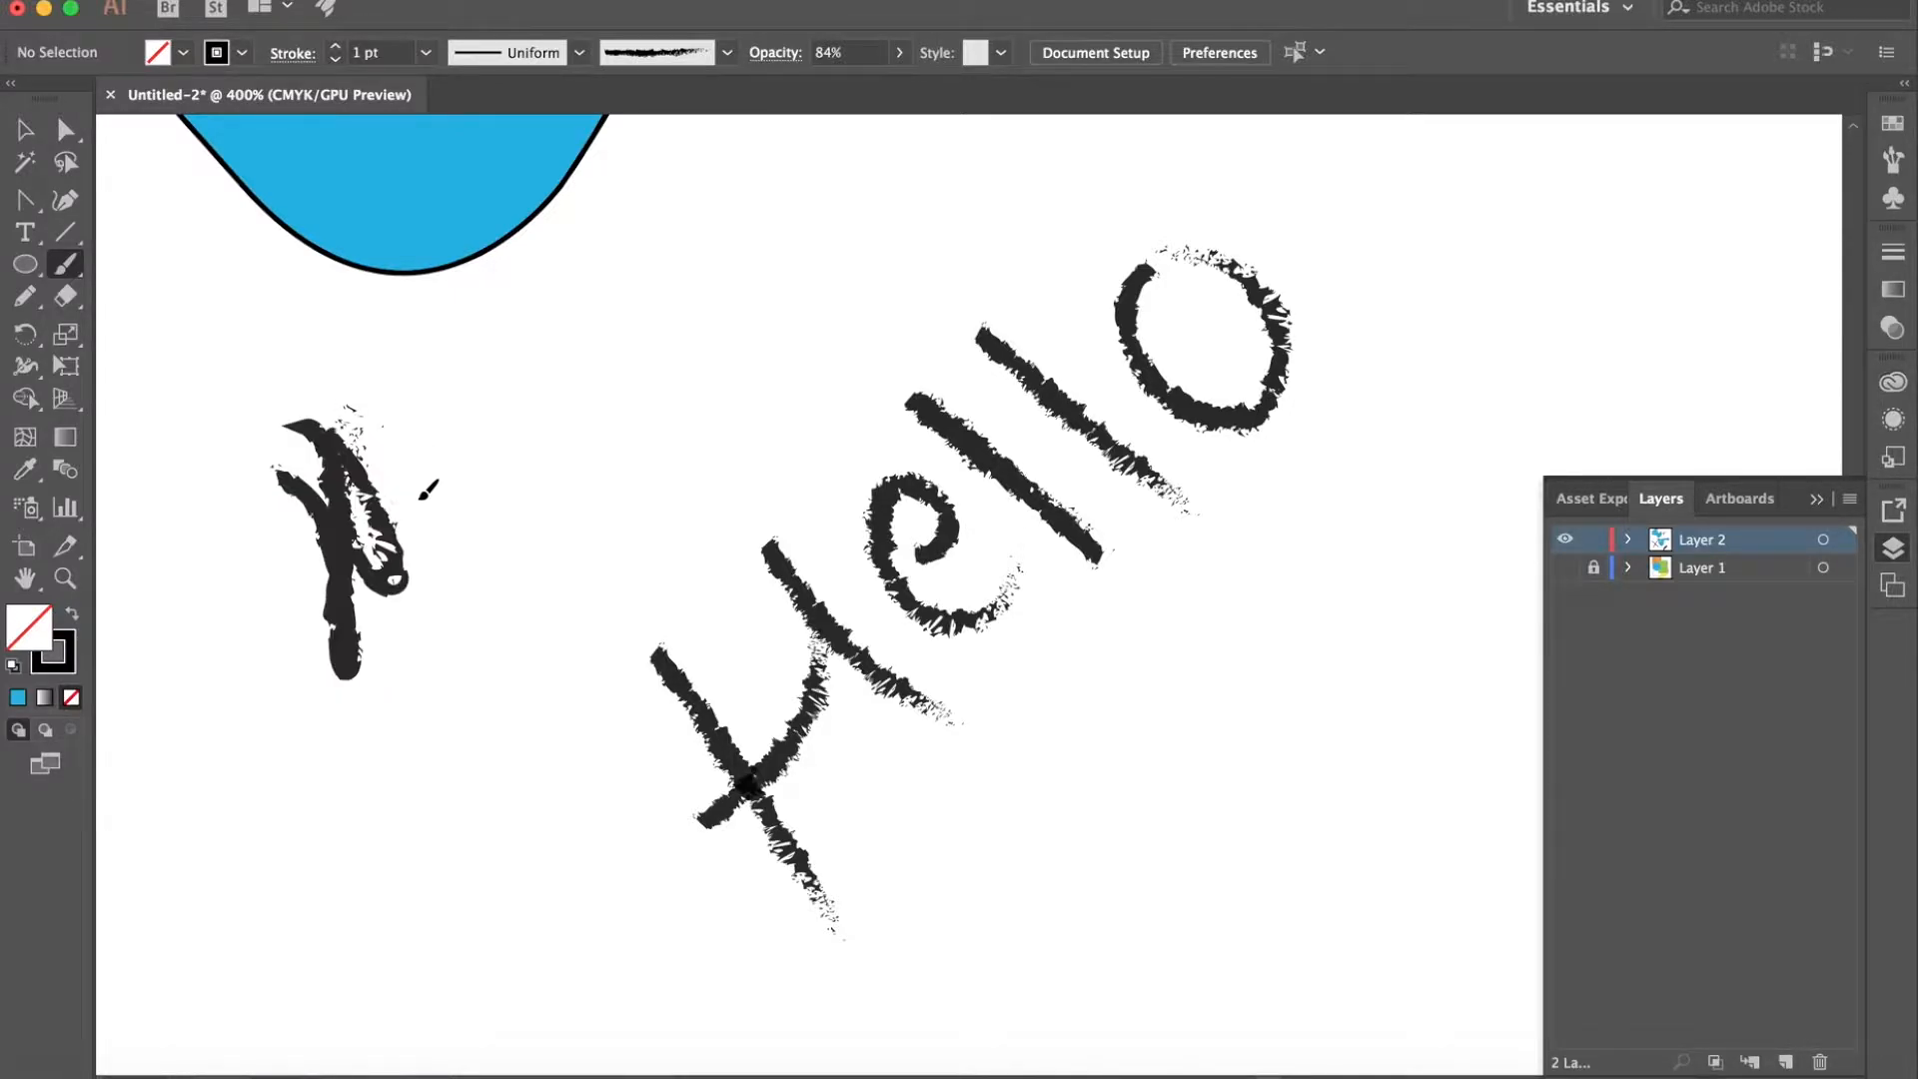
drag(431, 687, 651, 258)
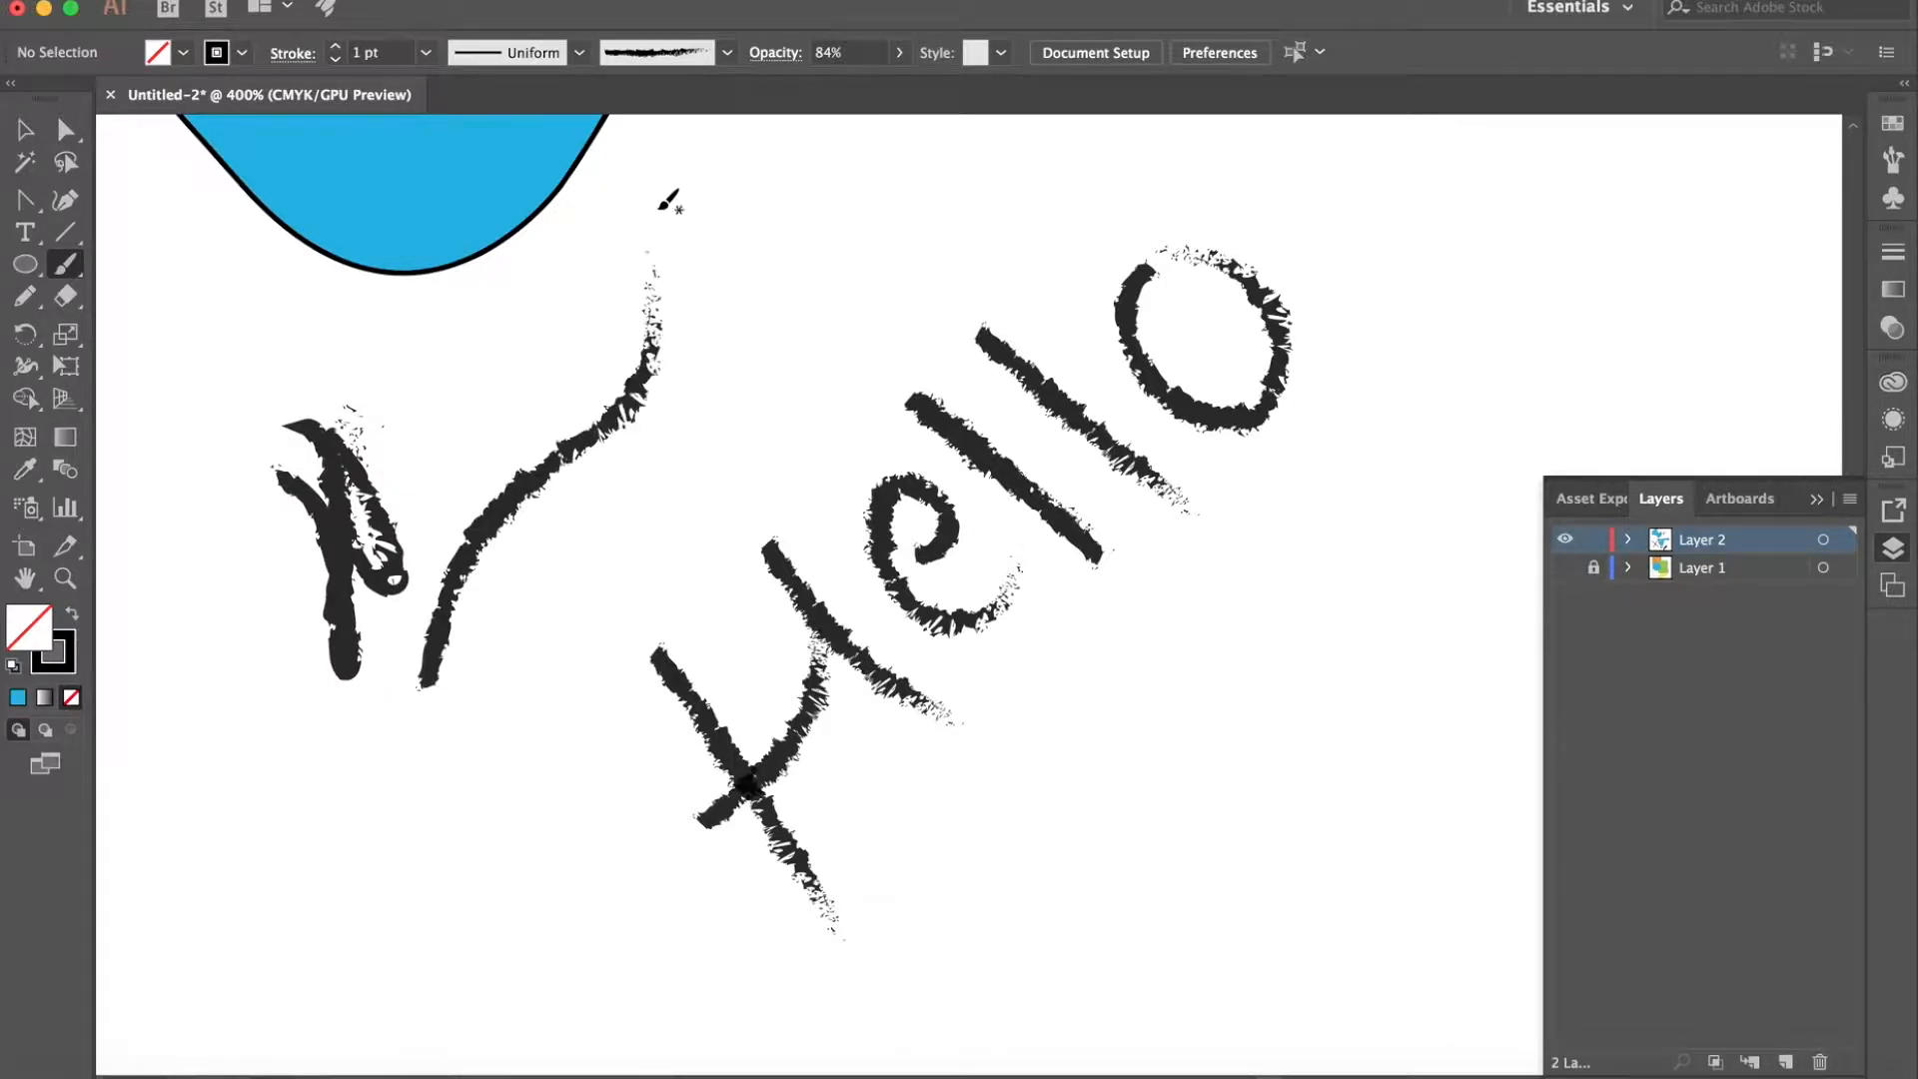
- Switch to the 6.00 bristle brush and paint overlapping soft strokes between the curved stroke and "Hello"
click(714, 60)
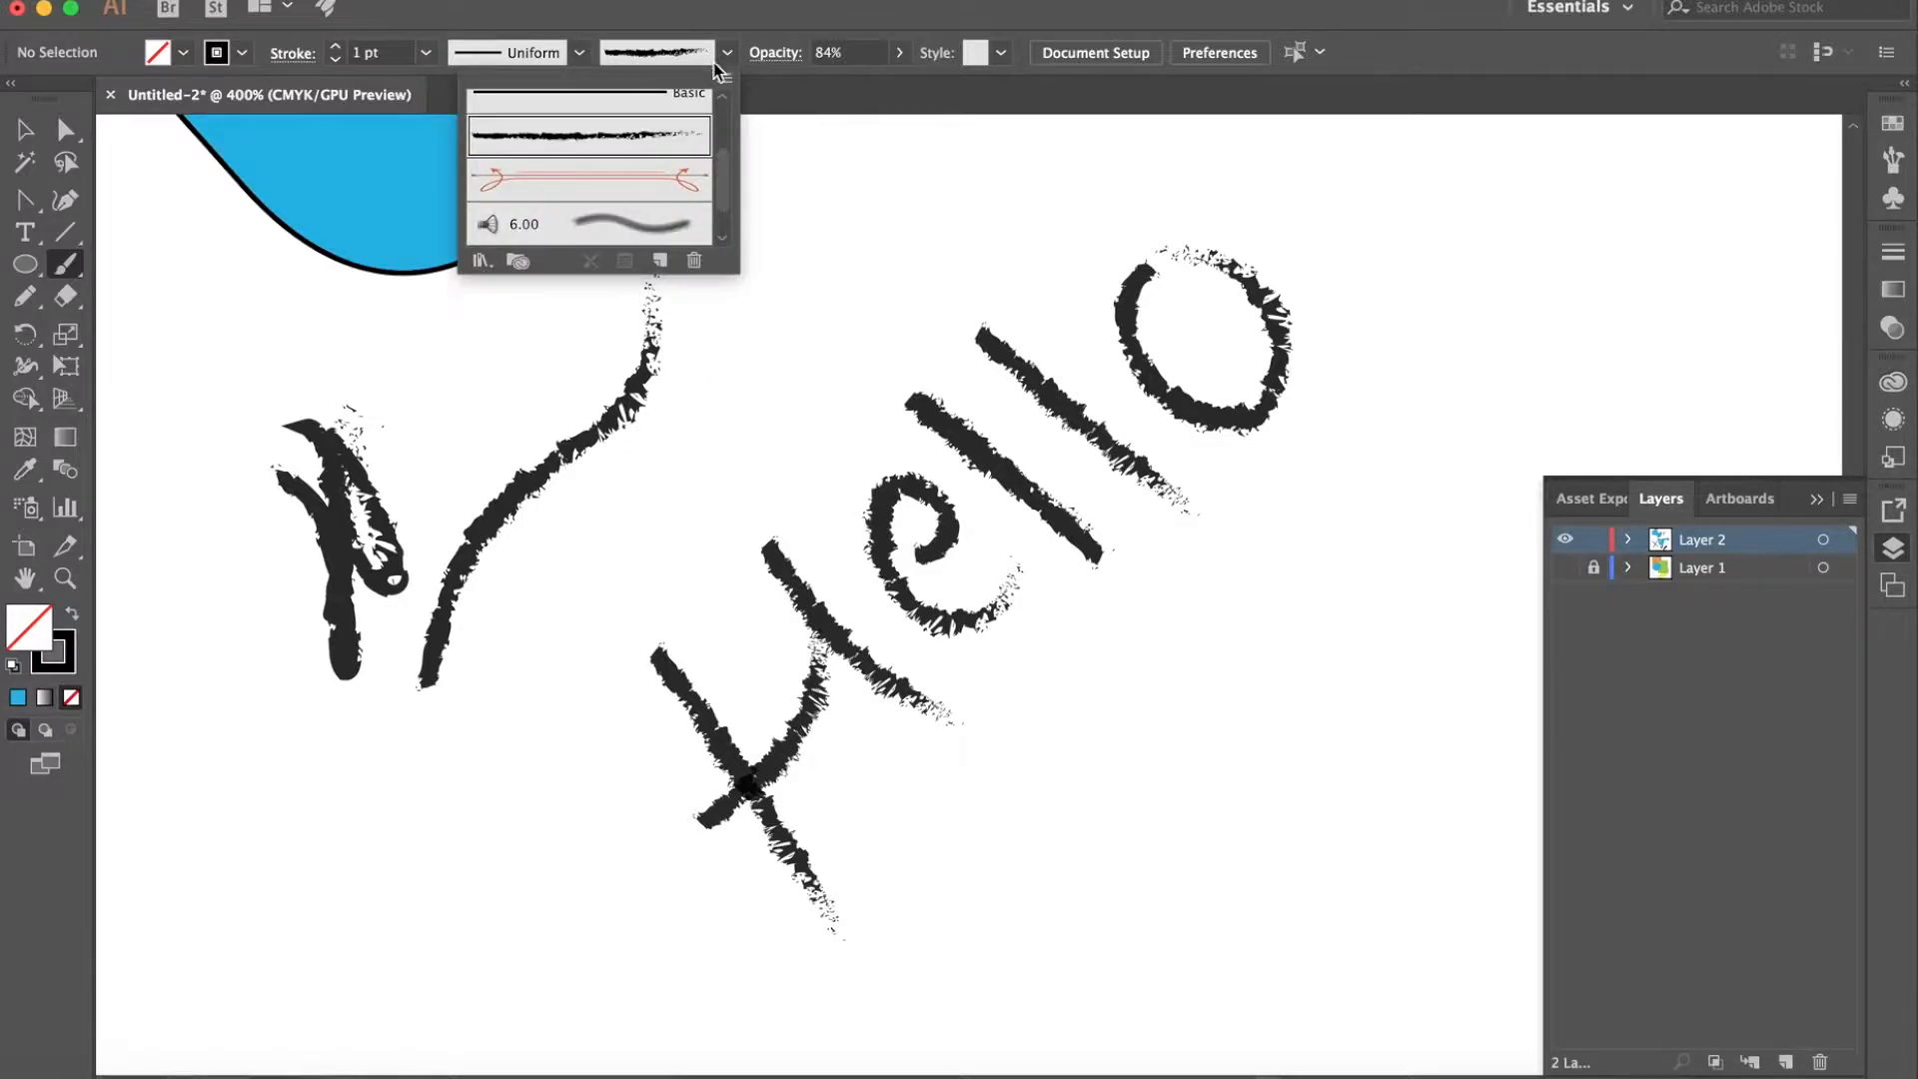
click(632, 222)
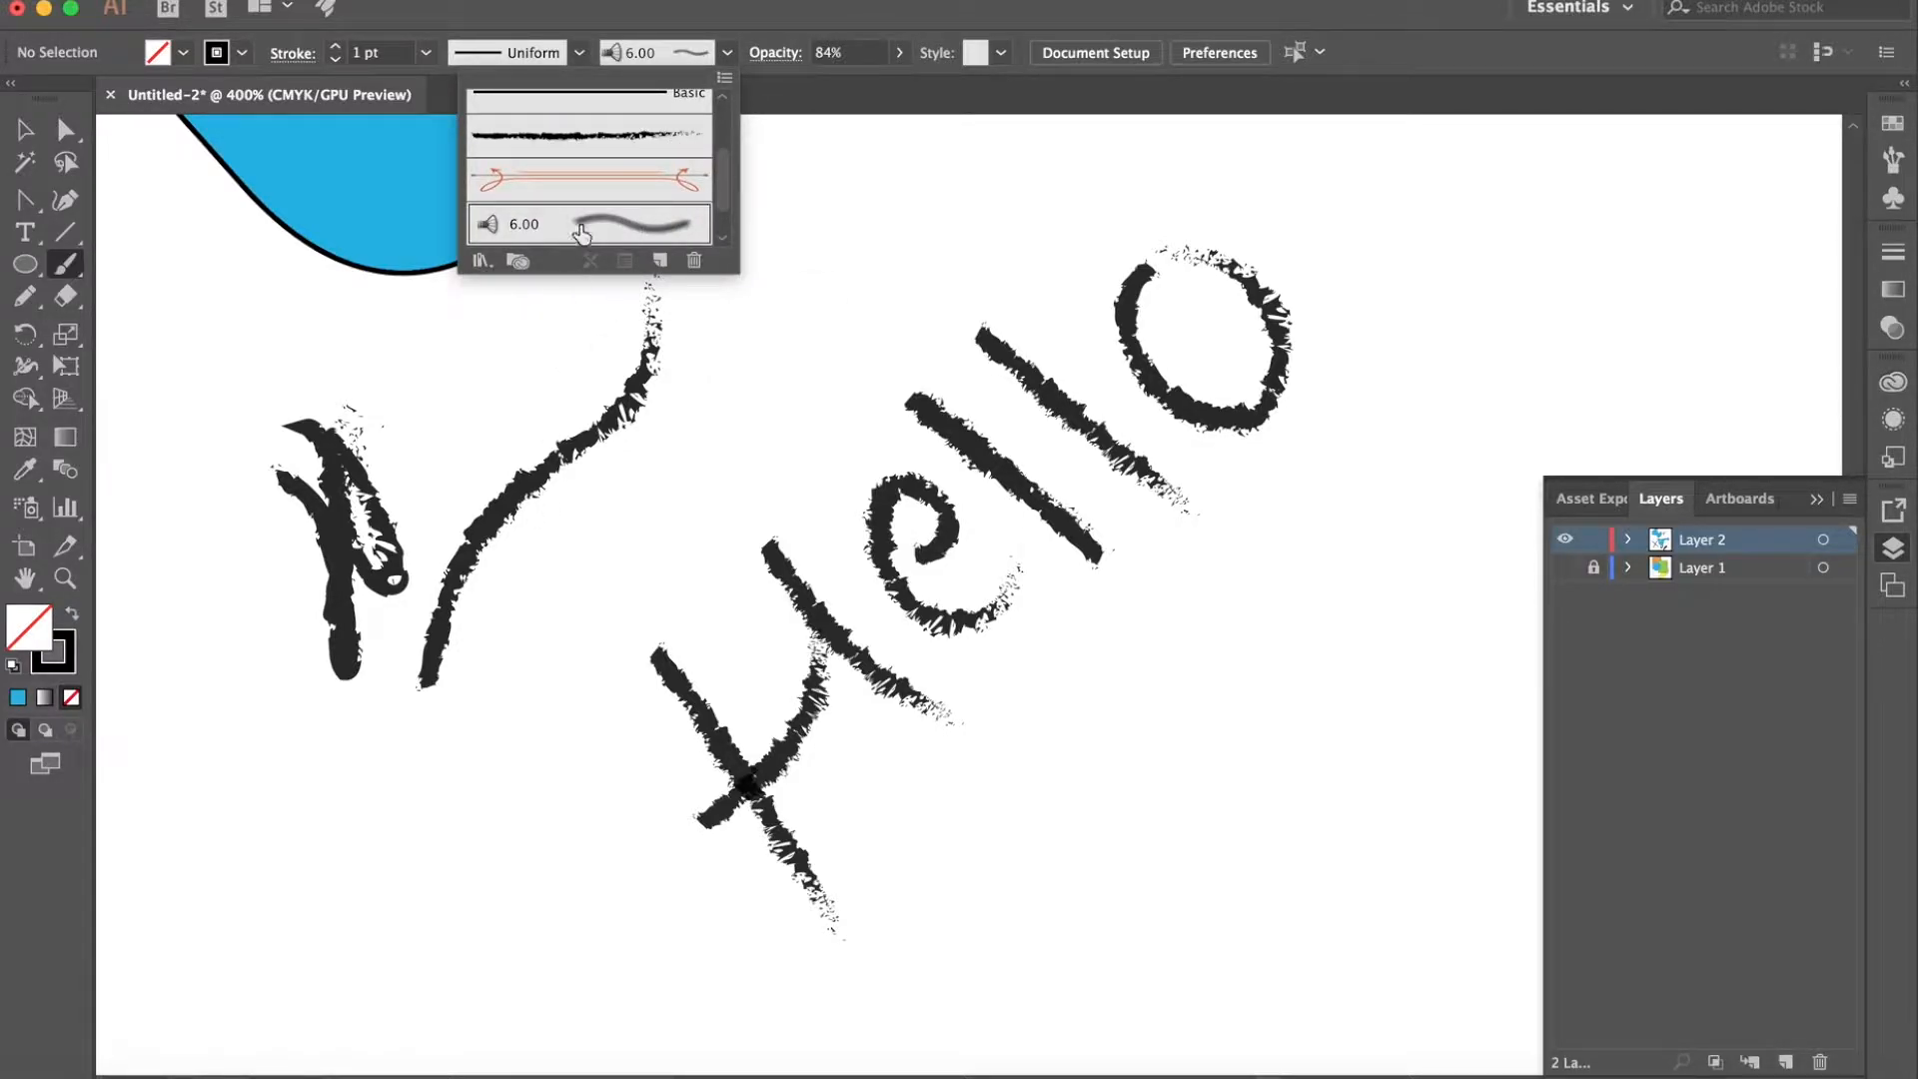
scroll(577, 220, down, 1)
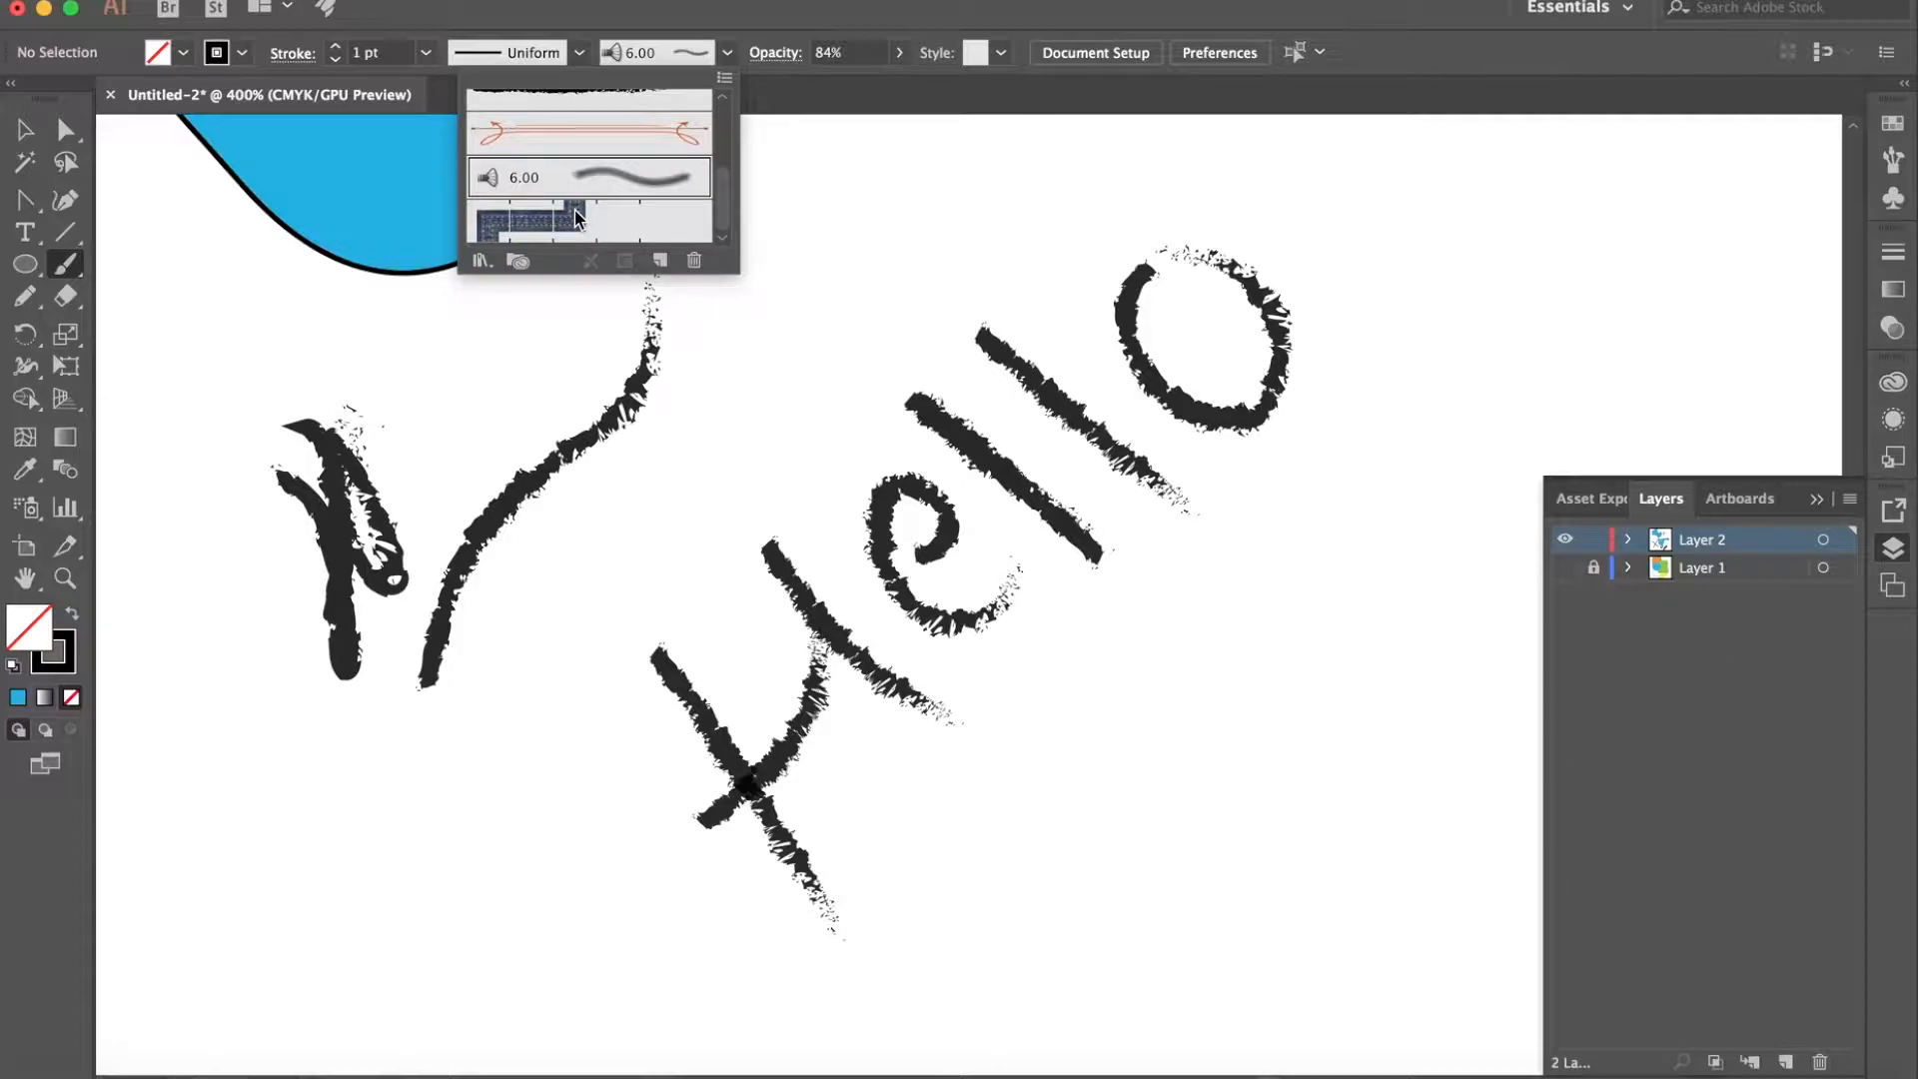
scroll(575, 217, up, 2)
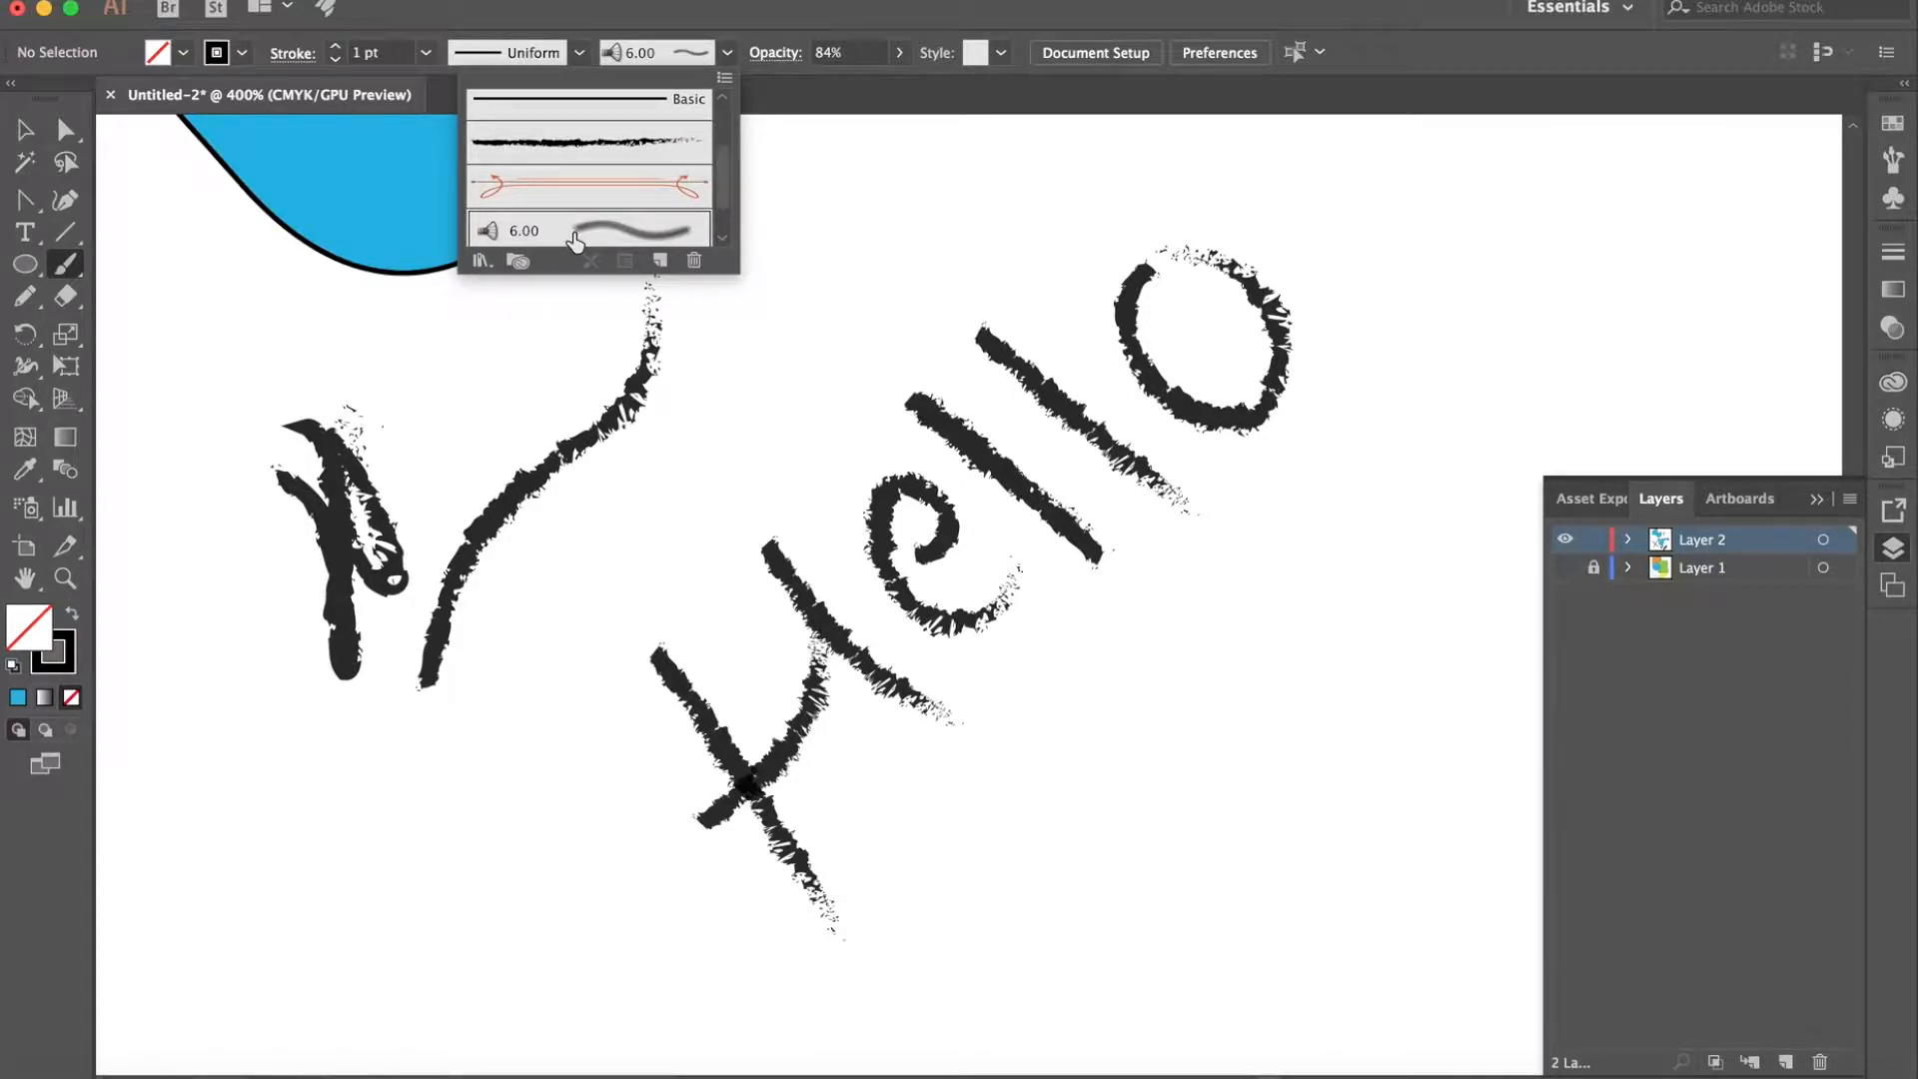
click(482, 831)
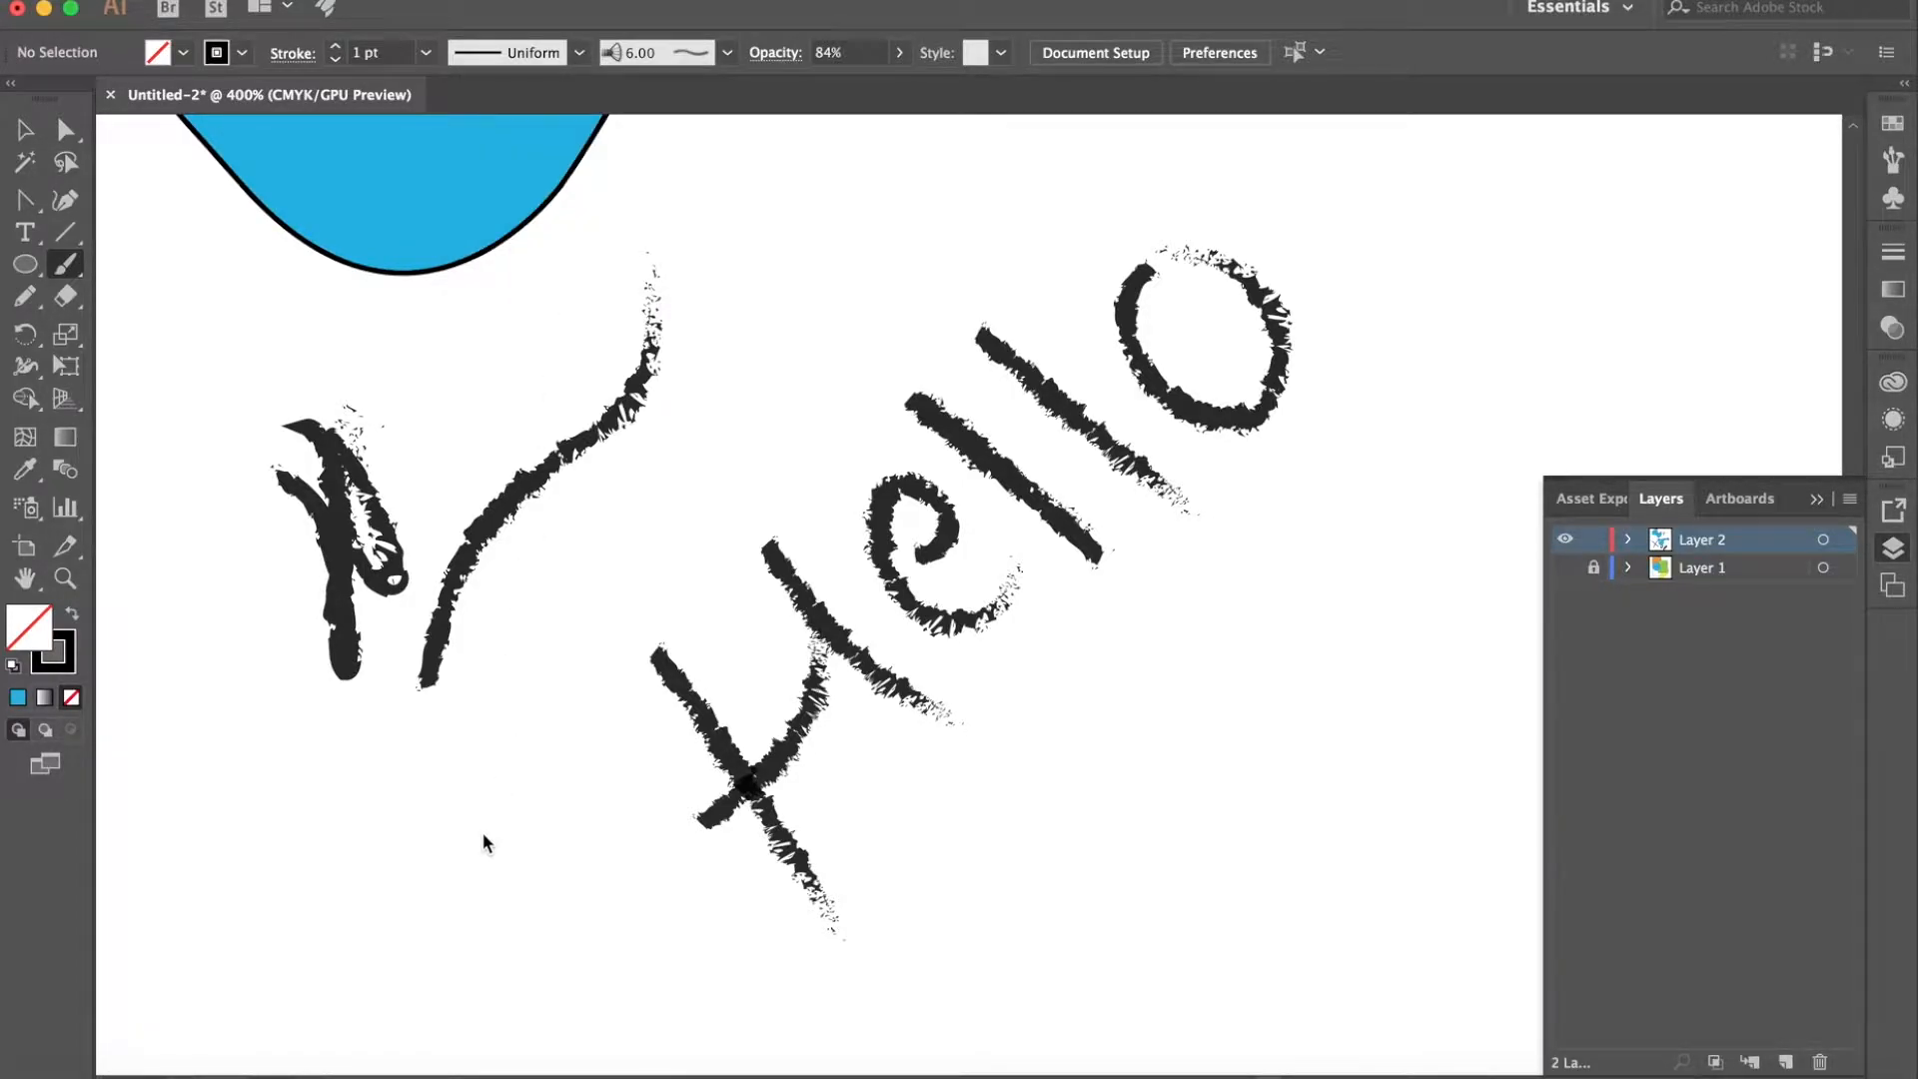
mouse_move(463, 843)
mouse_down()
mouse_move(470, 743)
mouse_move(576, 536)
mouse_move(578, 490)
mouse_up()
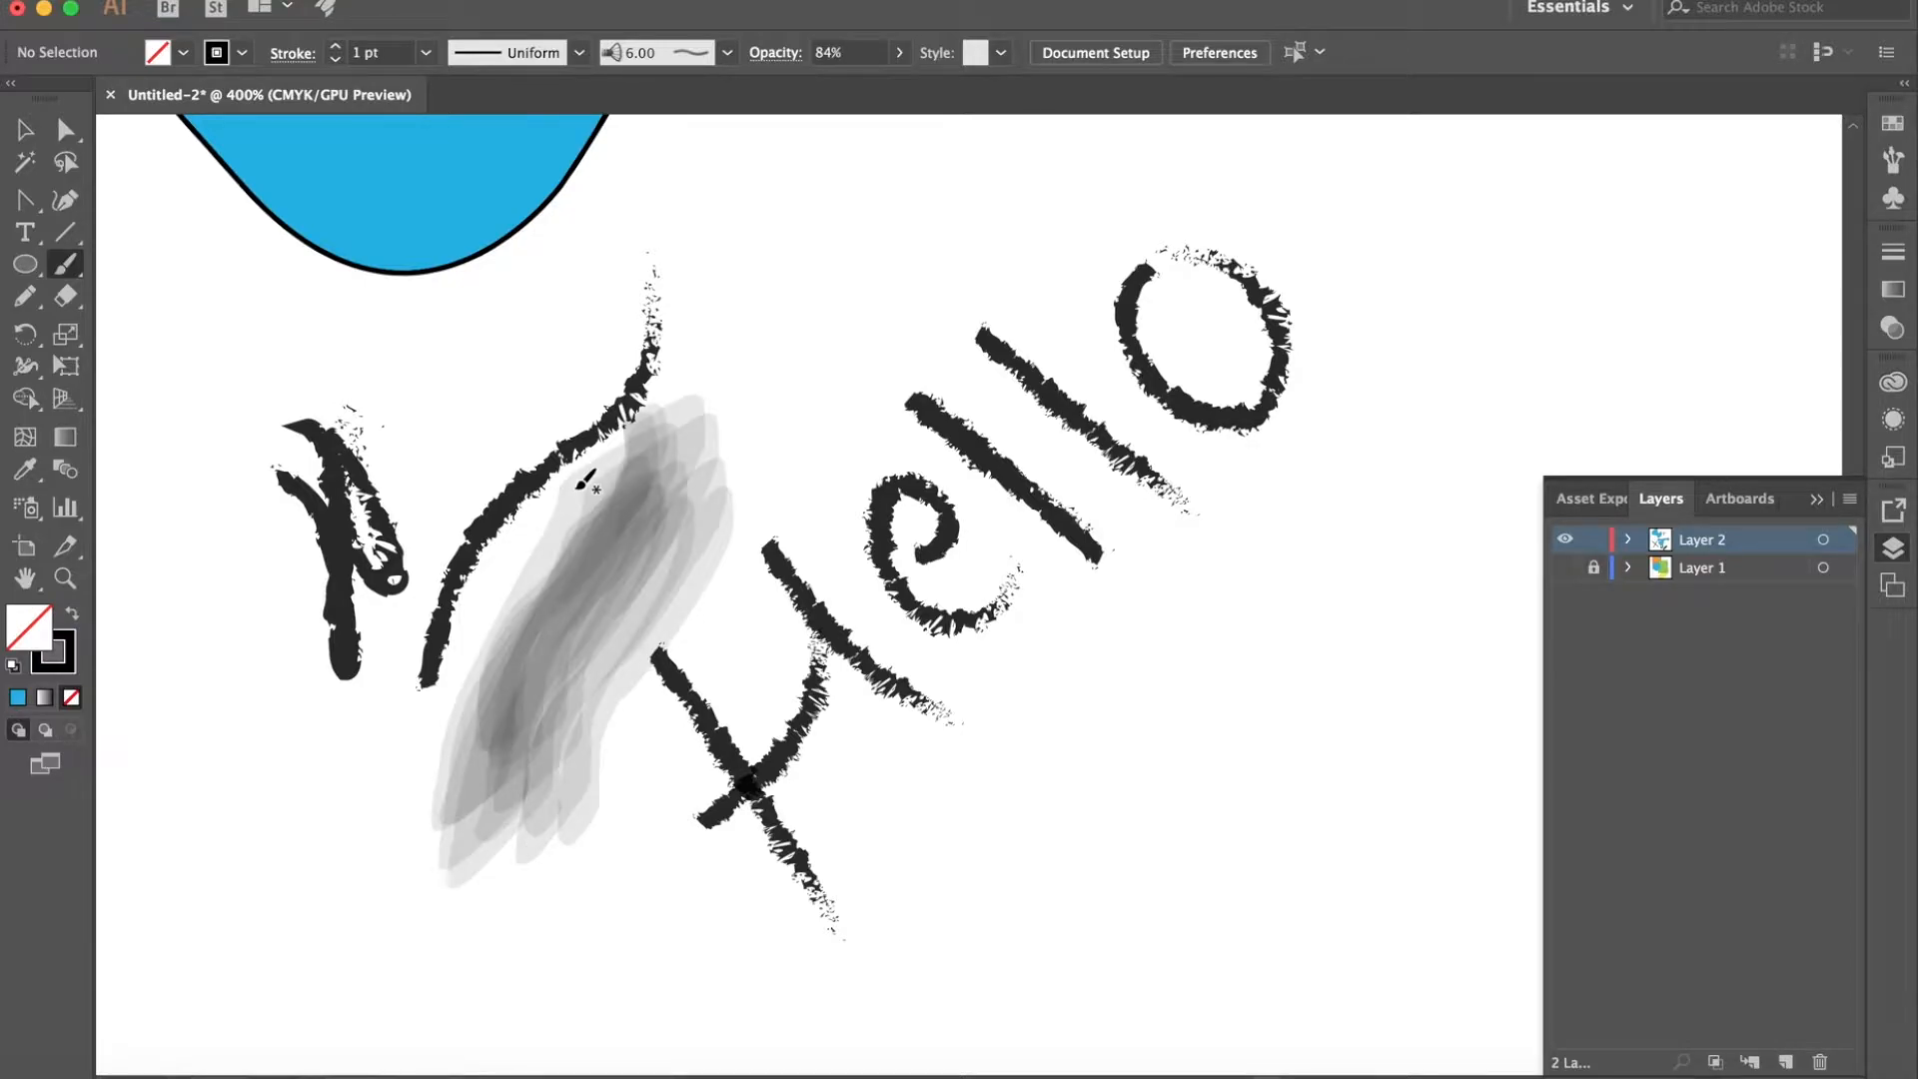
- Paint a wavy bristle brush stroke across the lower blue shape, from its large lobe up to its straight upper edge
key(super+minus)
key(super+minus)
key(super+minus)
key(super+minus)
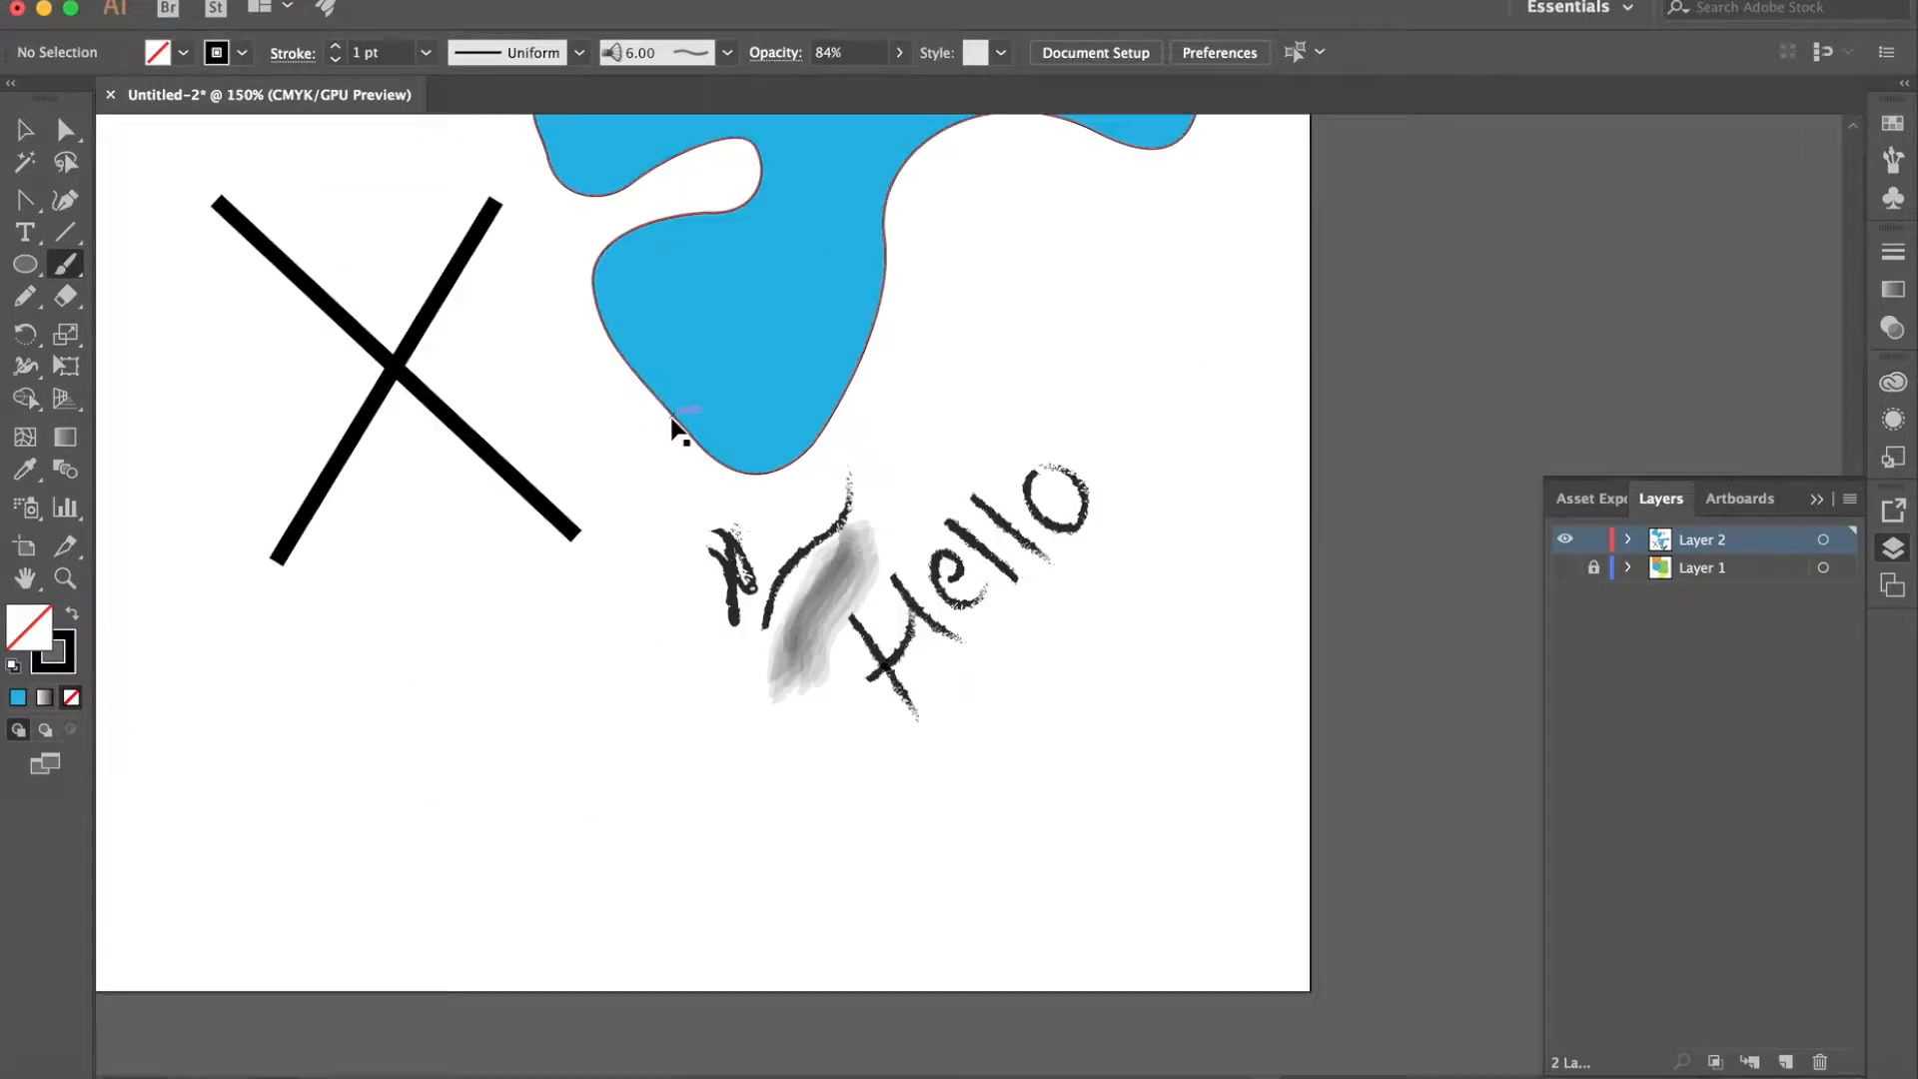
scroll(682, 410, up, 3)
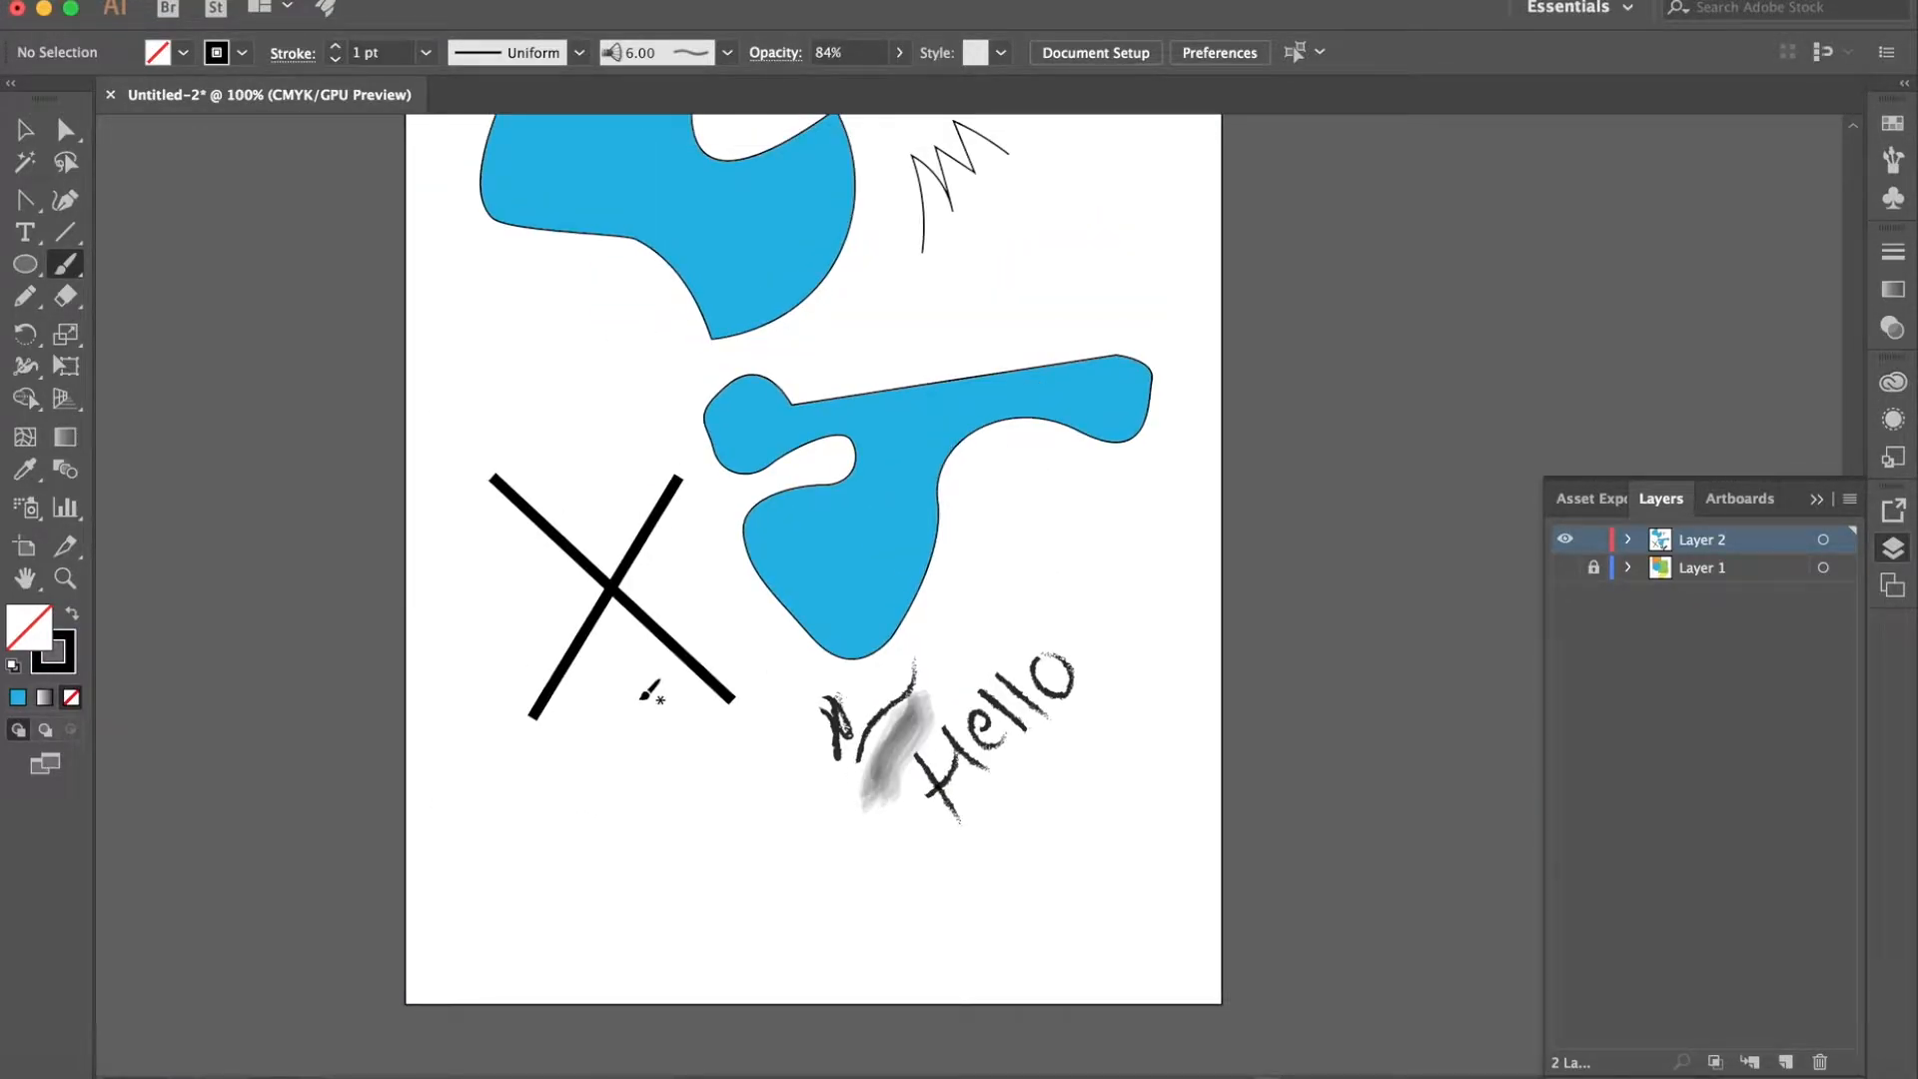
drag(852, 584, 940, 383)
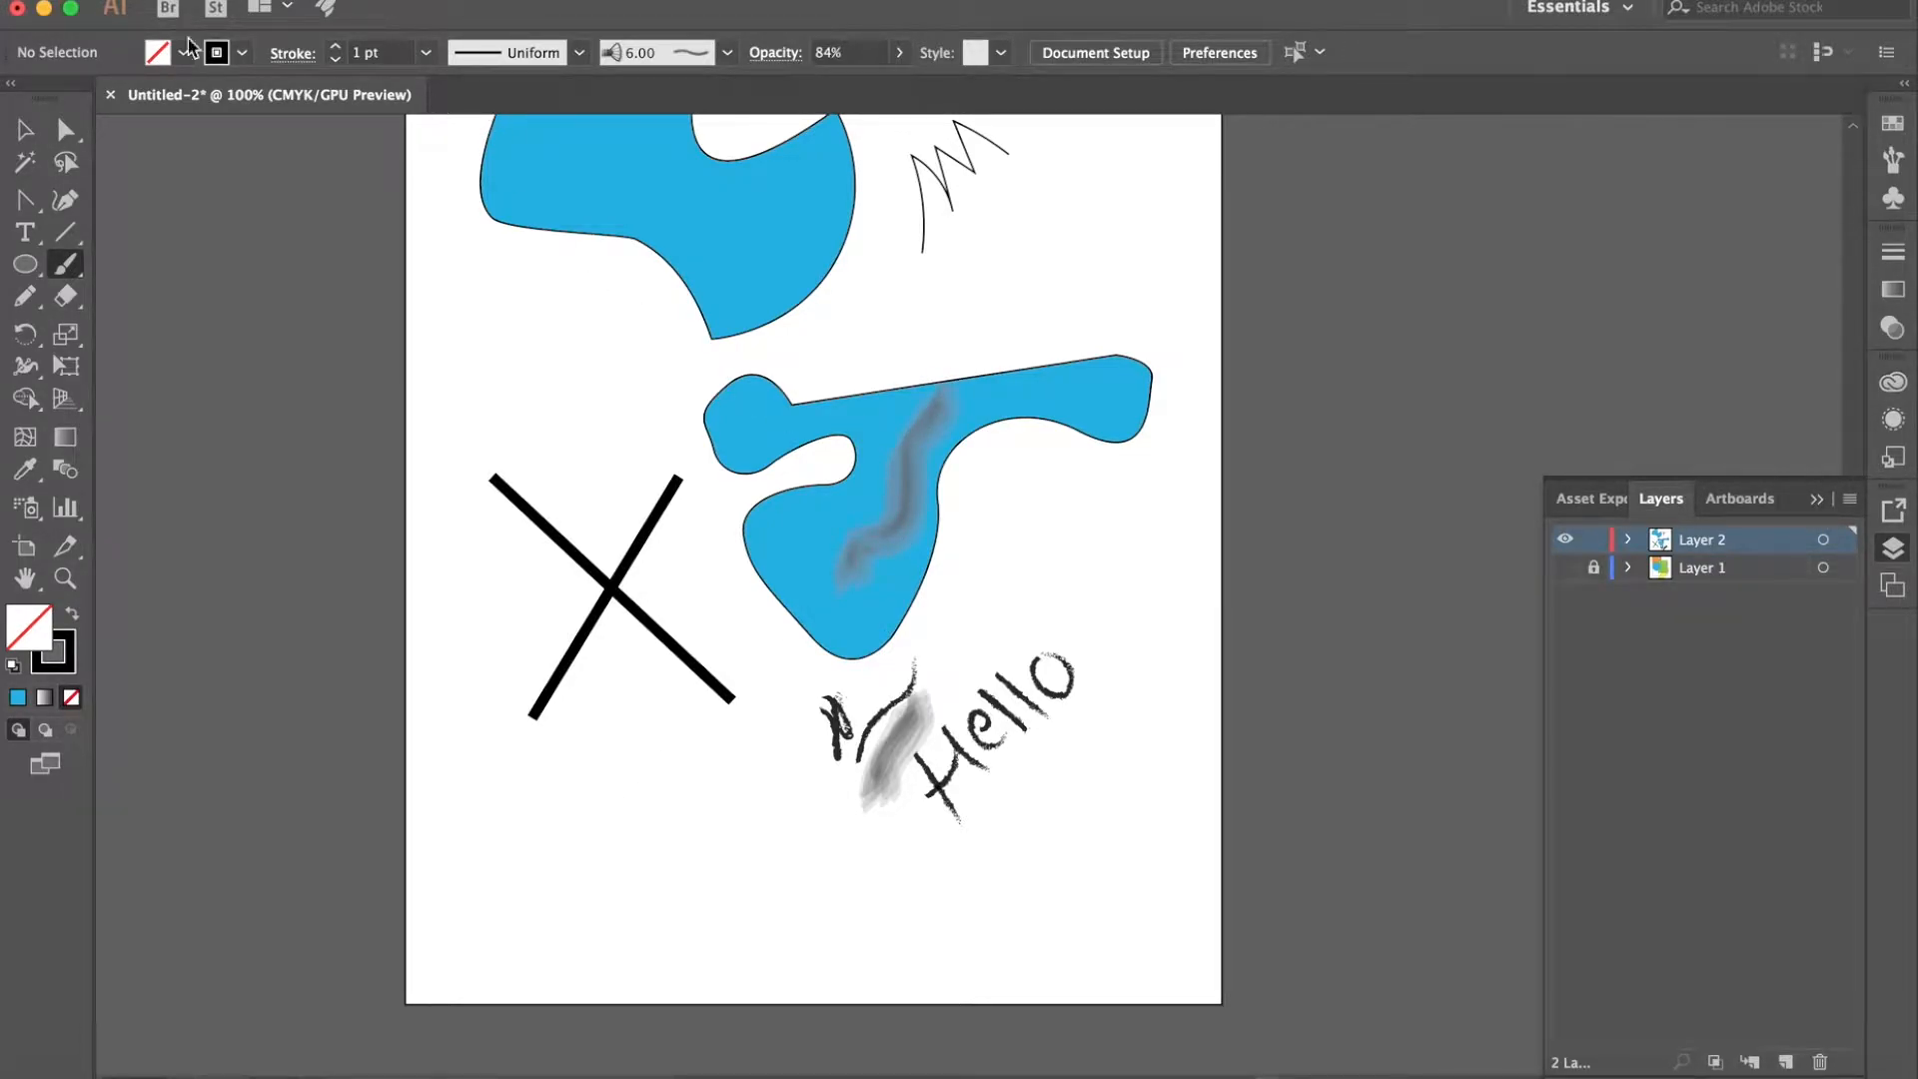
- Change the painting colour to dark green and paint large letter-like bristle strokes below the two crossing lines
click(243, 52)
click(15, 97)
click(183, 52)
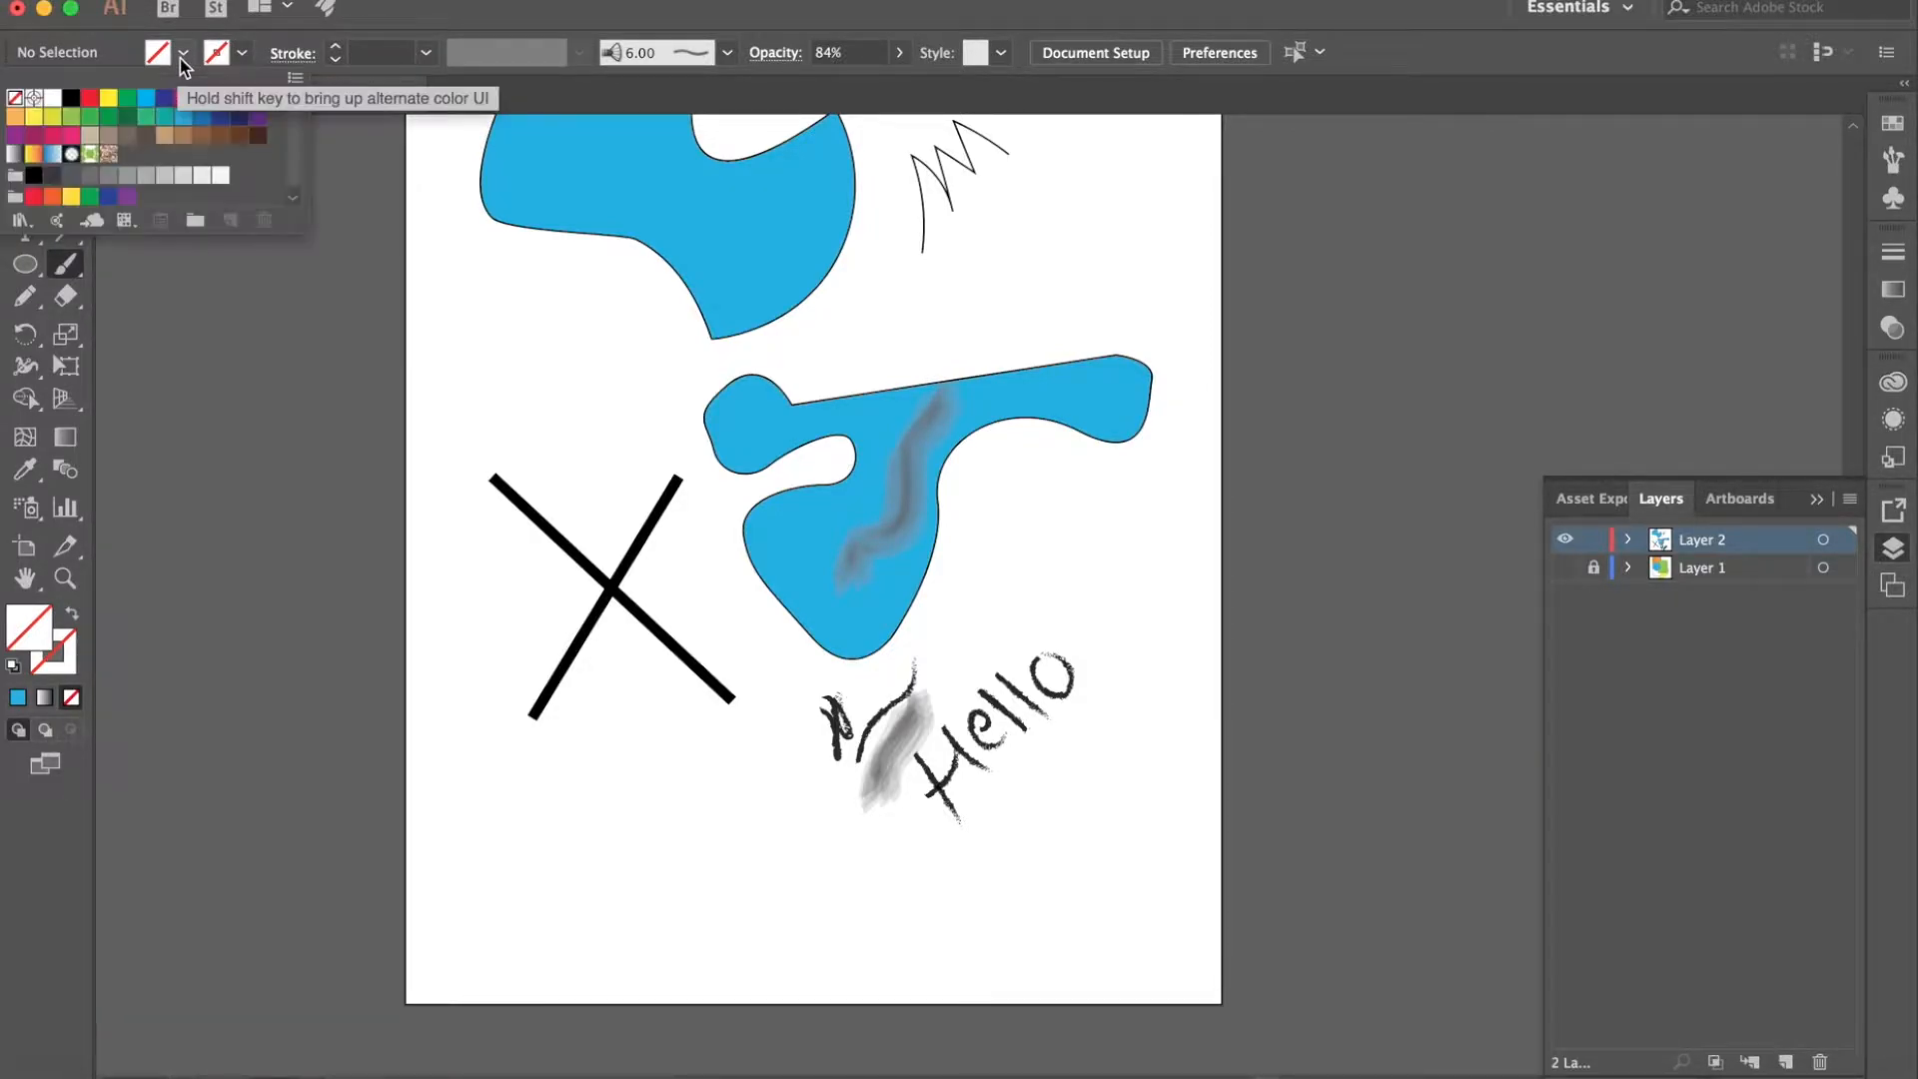
click(129, 116)
click(573, 921)
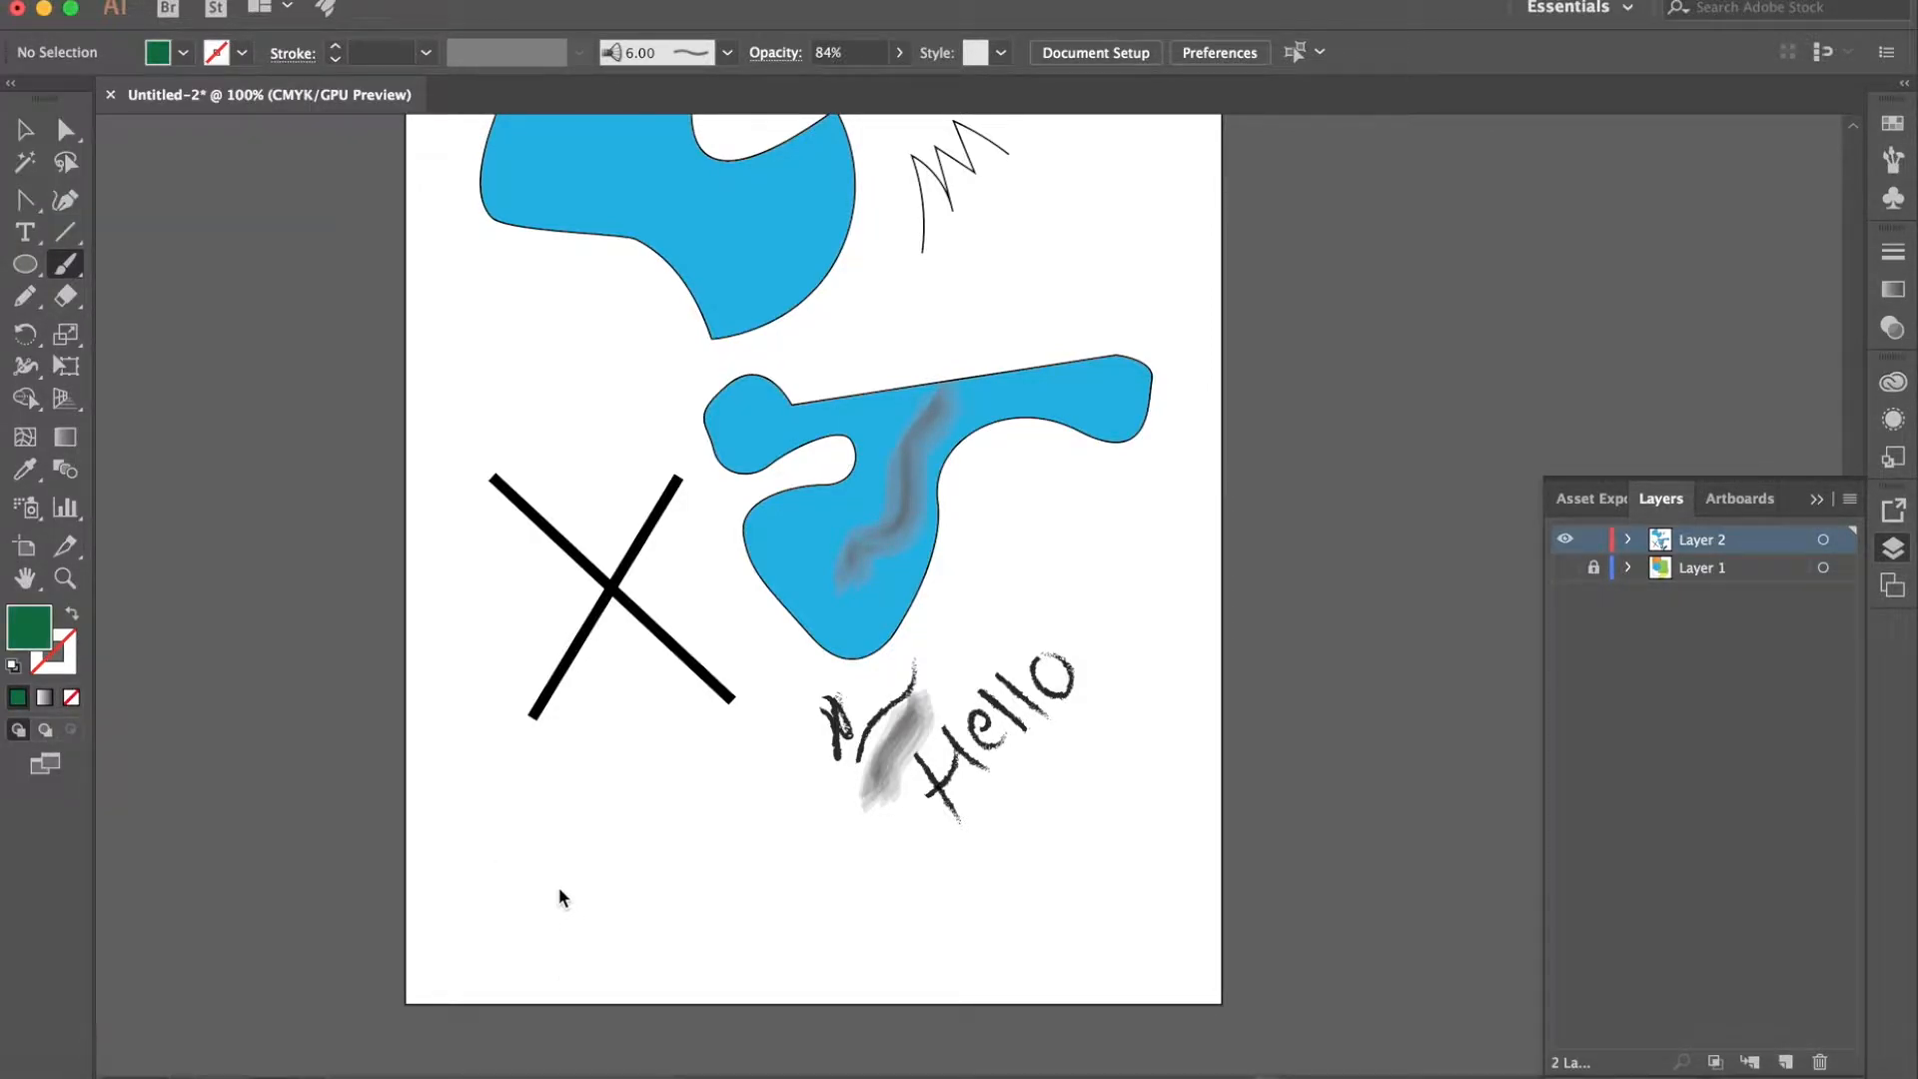
drag(572, 941, 578, 639)
mouse_move(620, 762)
mouse_down()
mouse_move(625, 736)
mouse_move(687, 879)
mouse_move(707, 739)
mouse_move(783, 763)
mouse_up()
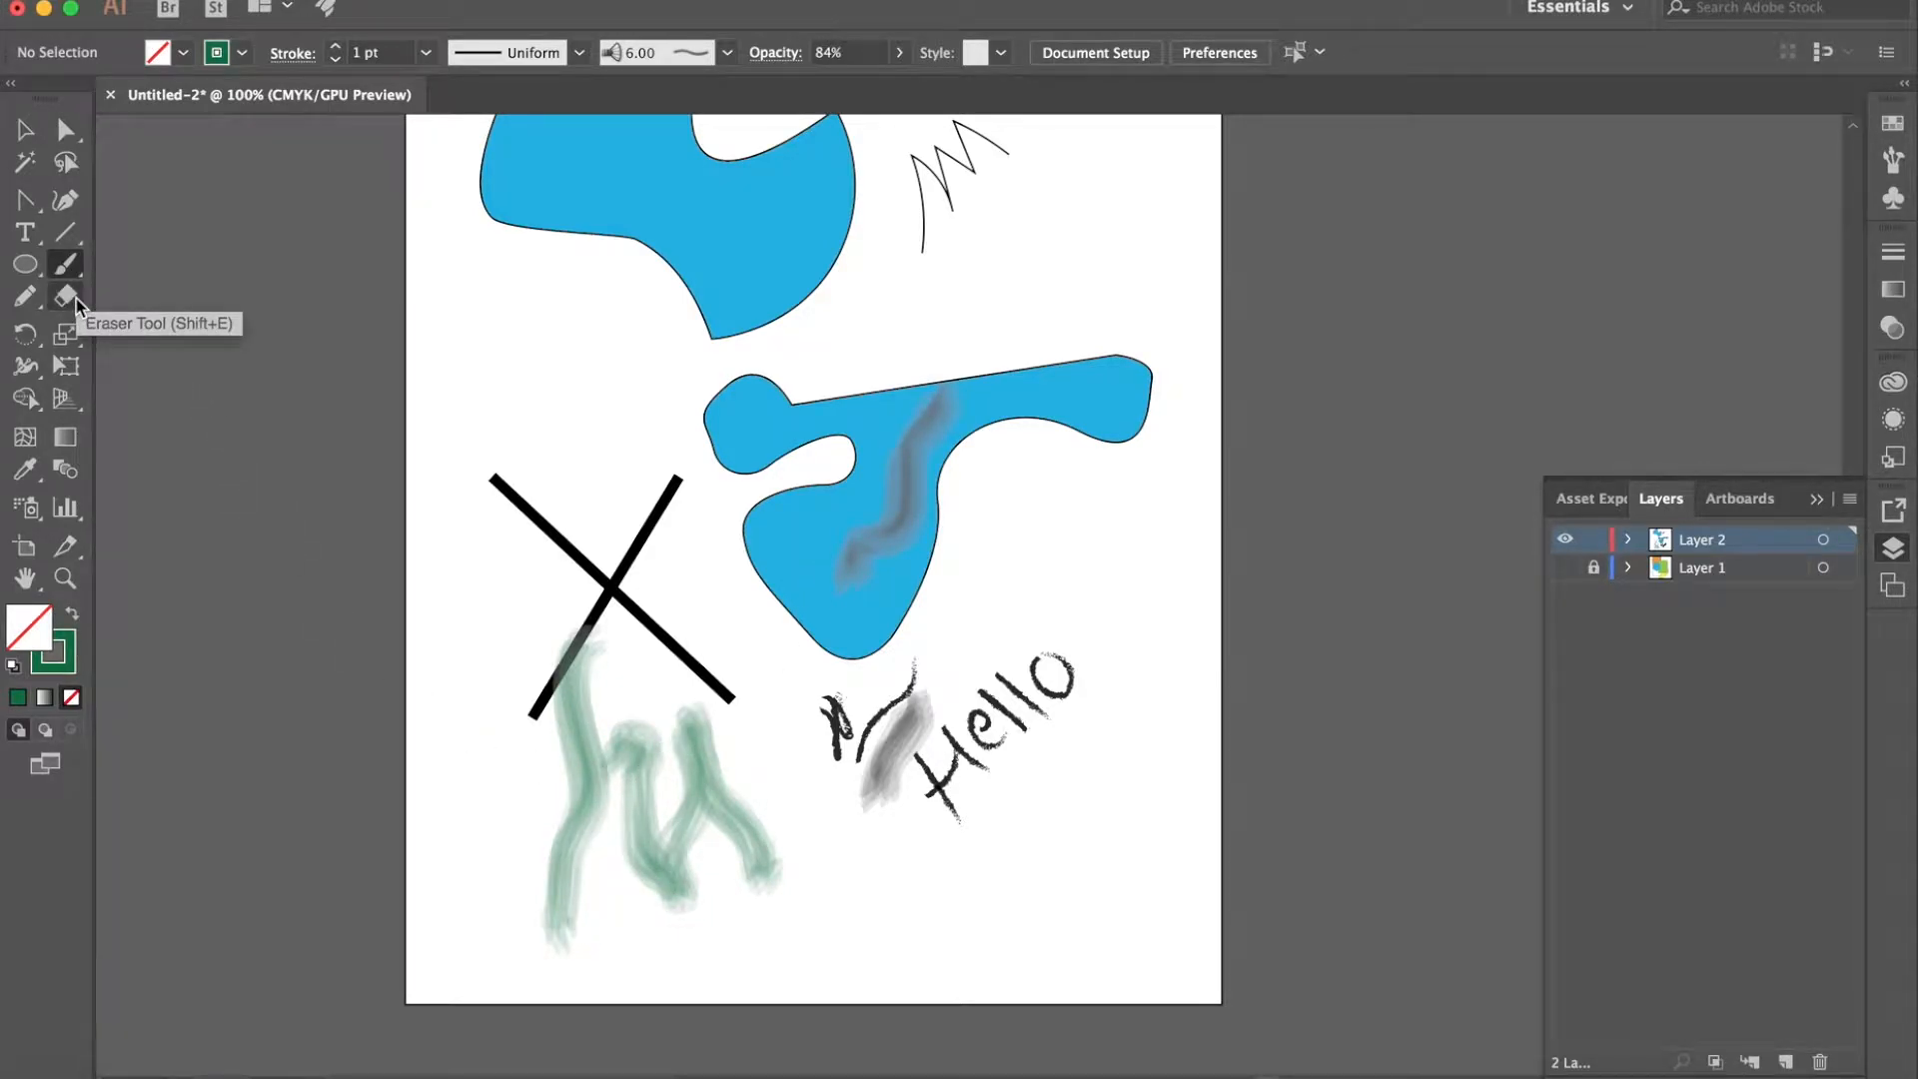
- Choose the Eraser tool and lock every object in Layer 2 below its topmost green brush stroke
drag(76, 298, 154, 291)
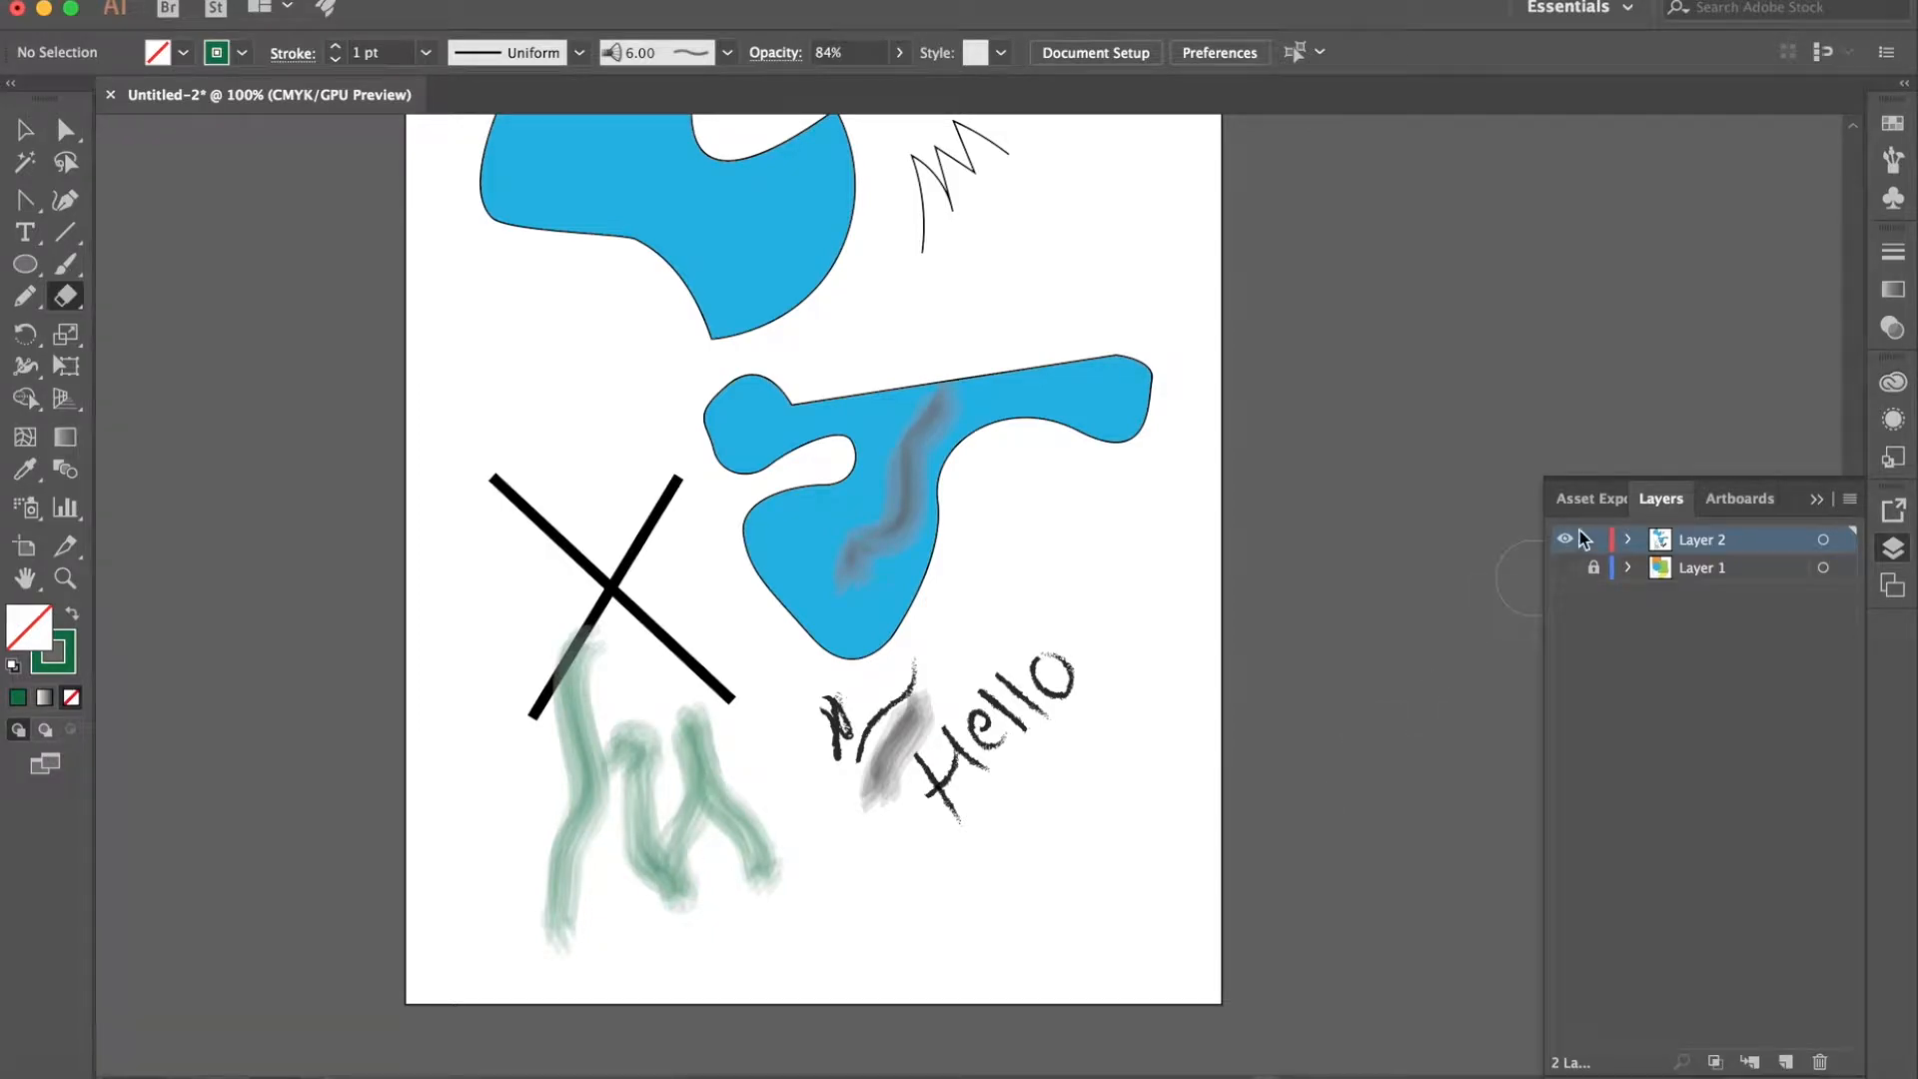
click(1630, 539)
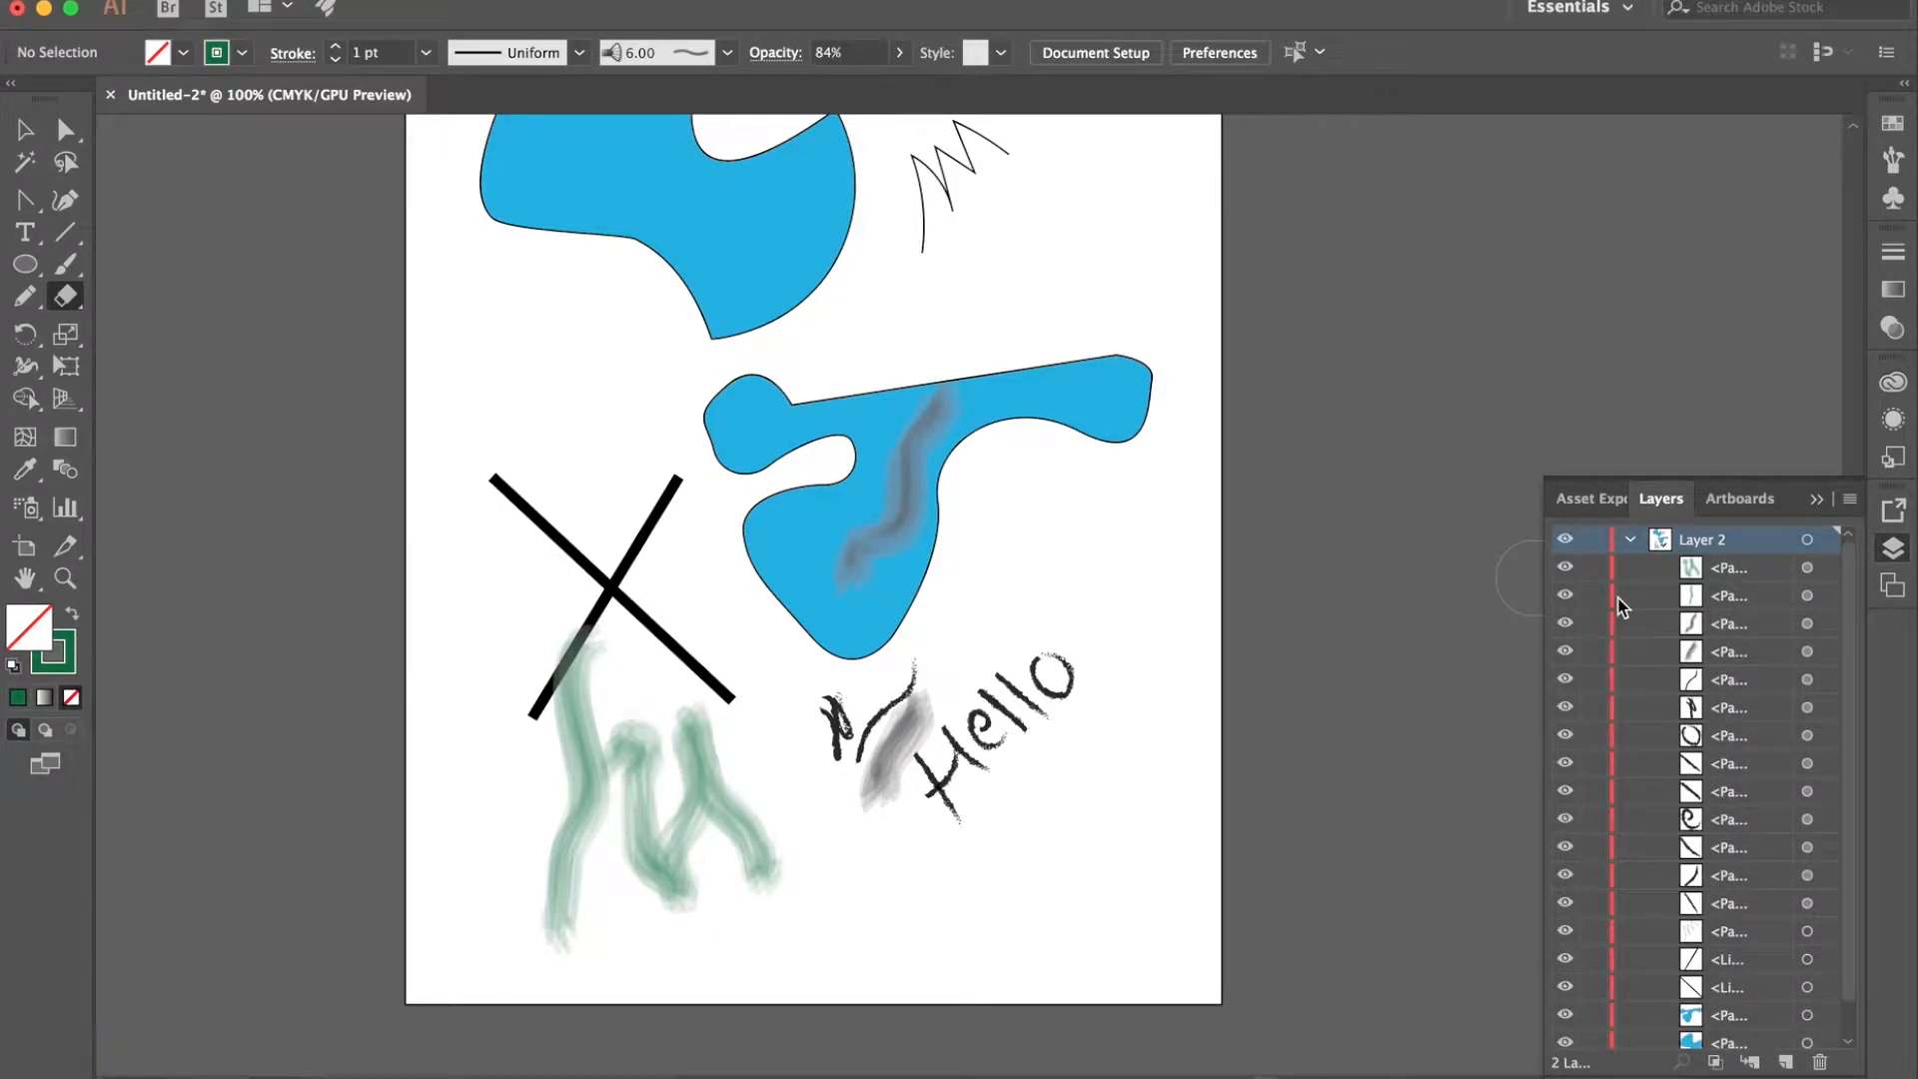
drag(1595, 603, 1586, 1044)
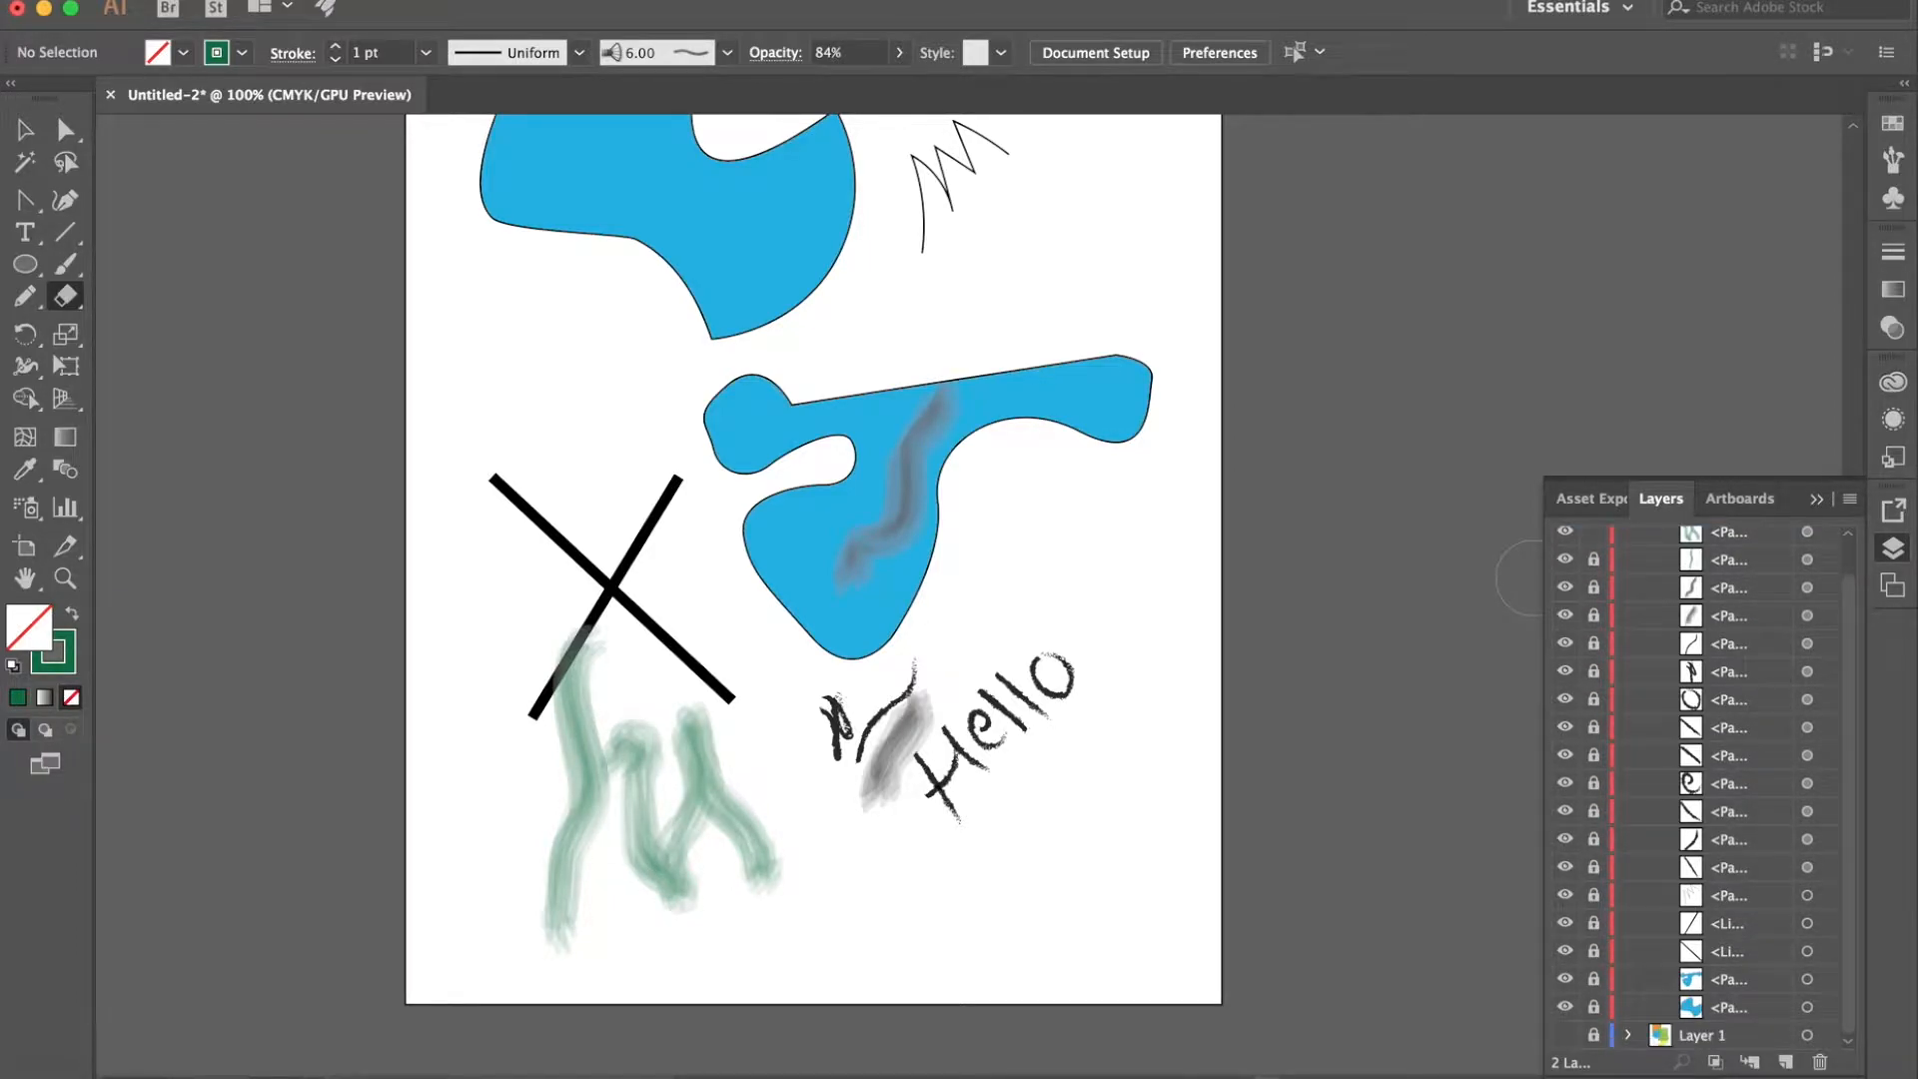
scroll(1584, 727, up, 1)
click(1630, 540)
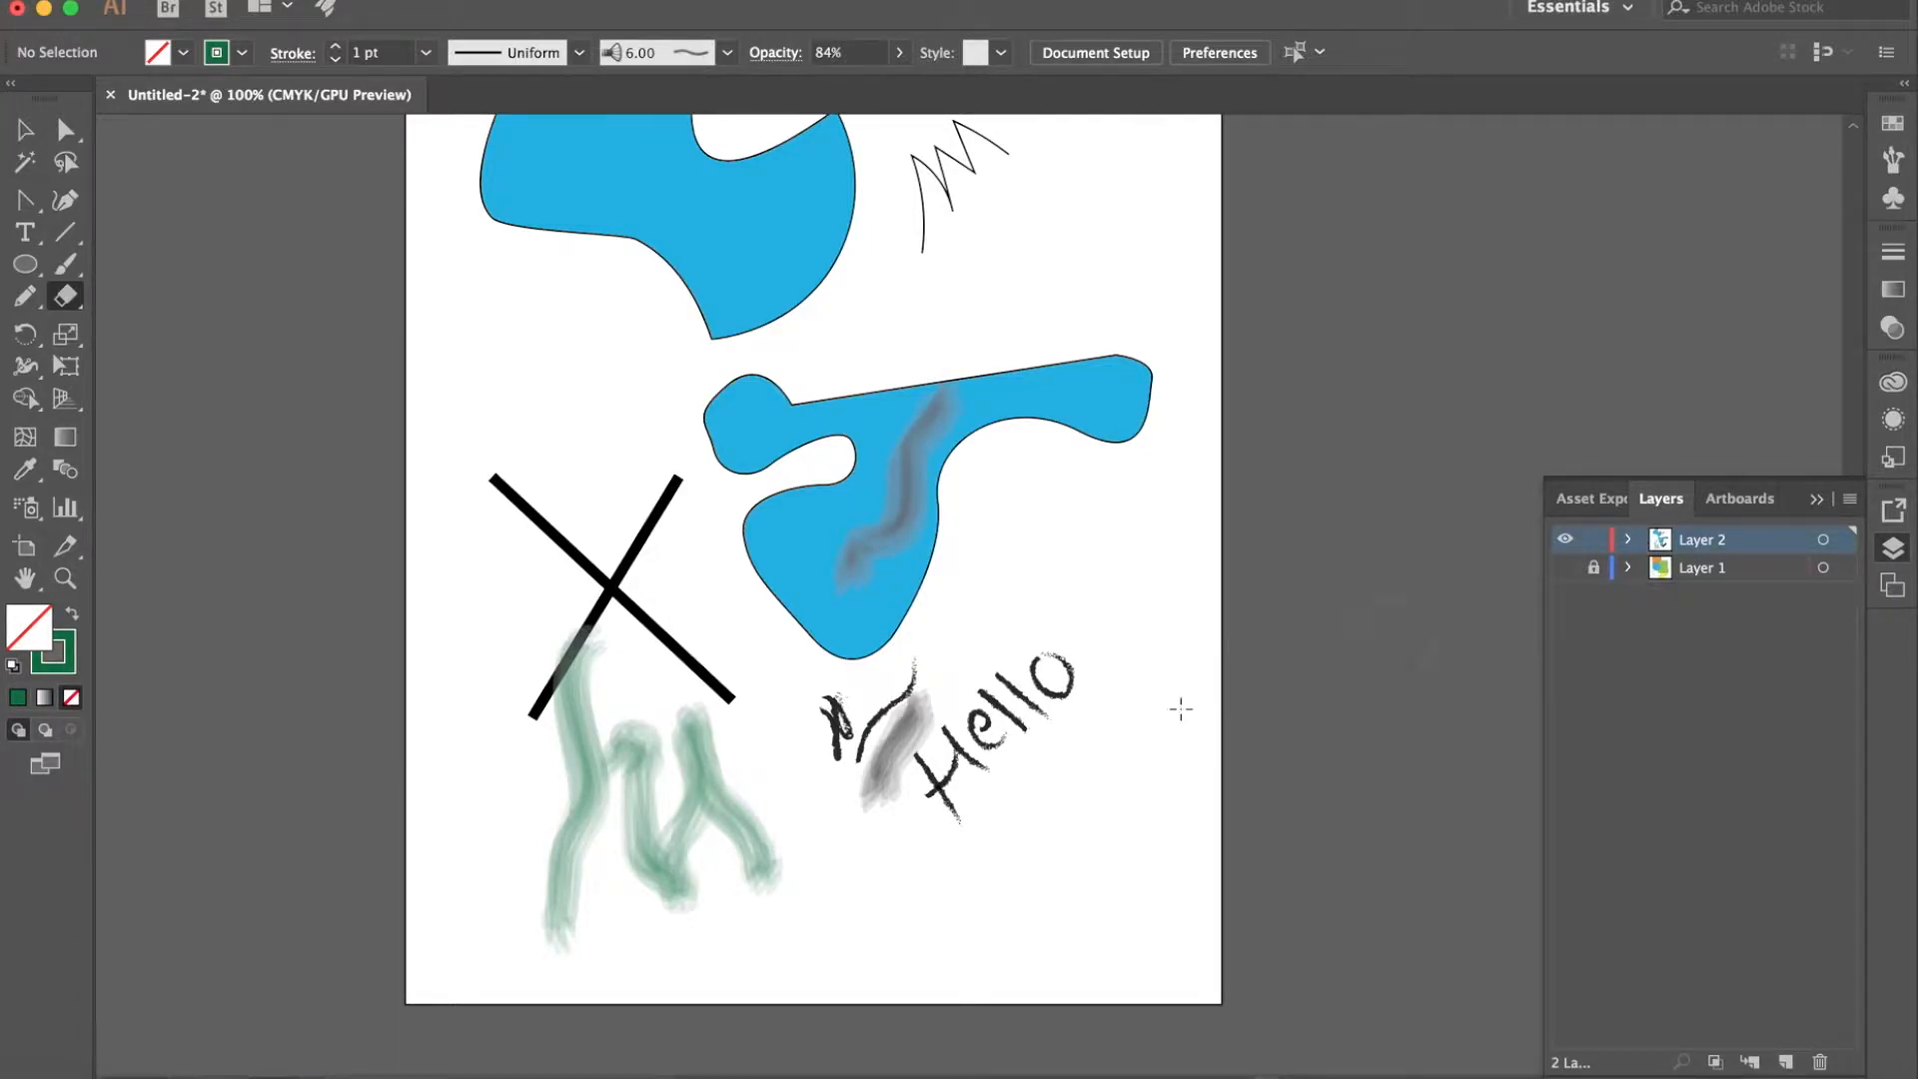
- Undo a trial erase across the crossing lines and blue shape, and erase only the unlocked green strokes beside the long green one
mouse_move(659, 739)
mouse_down()
mouse_move(576, 768)
mouse_move(549, 815)
mouse_move(584, 573)
mouse_move(575, 717)
mouse_move(655, 493)
mouse_move(671, 650)
mouse_move(772, 527)
mouse_move(705, 628)
mouse_move(796, 570)
mouse_up()
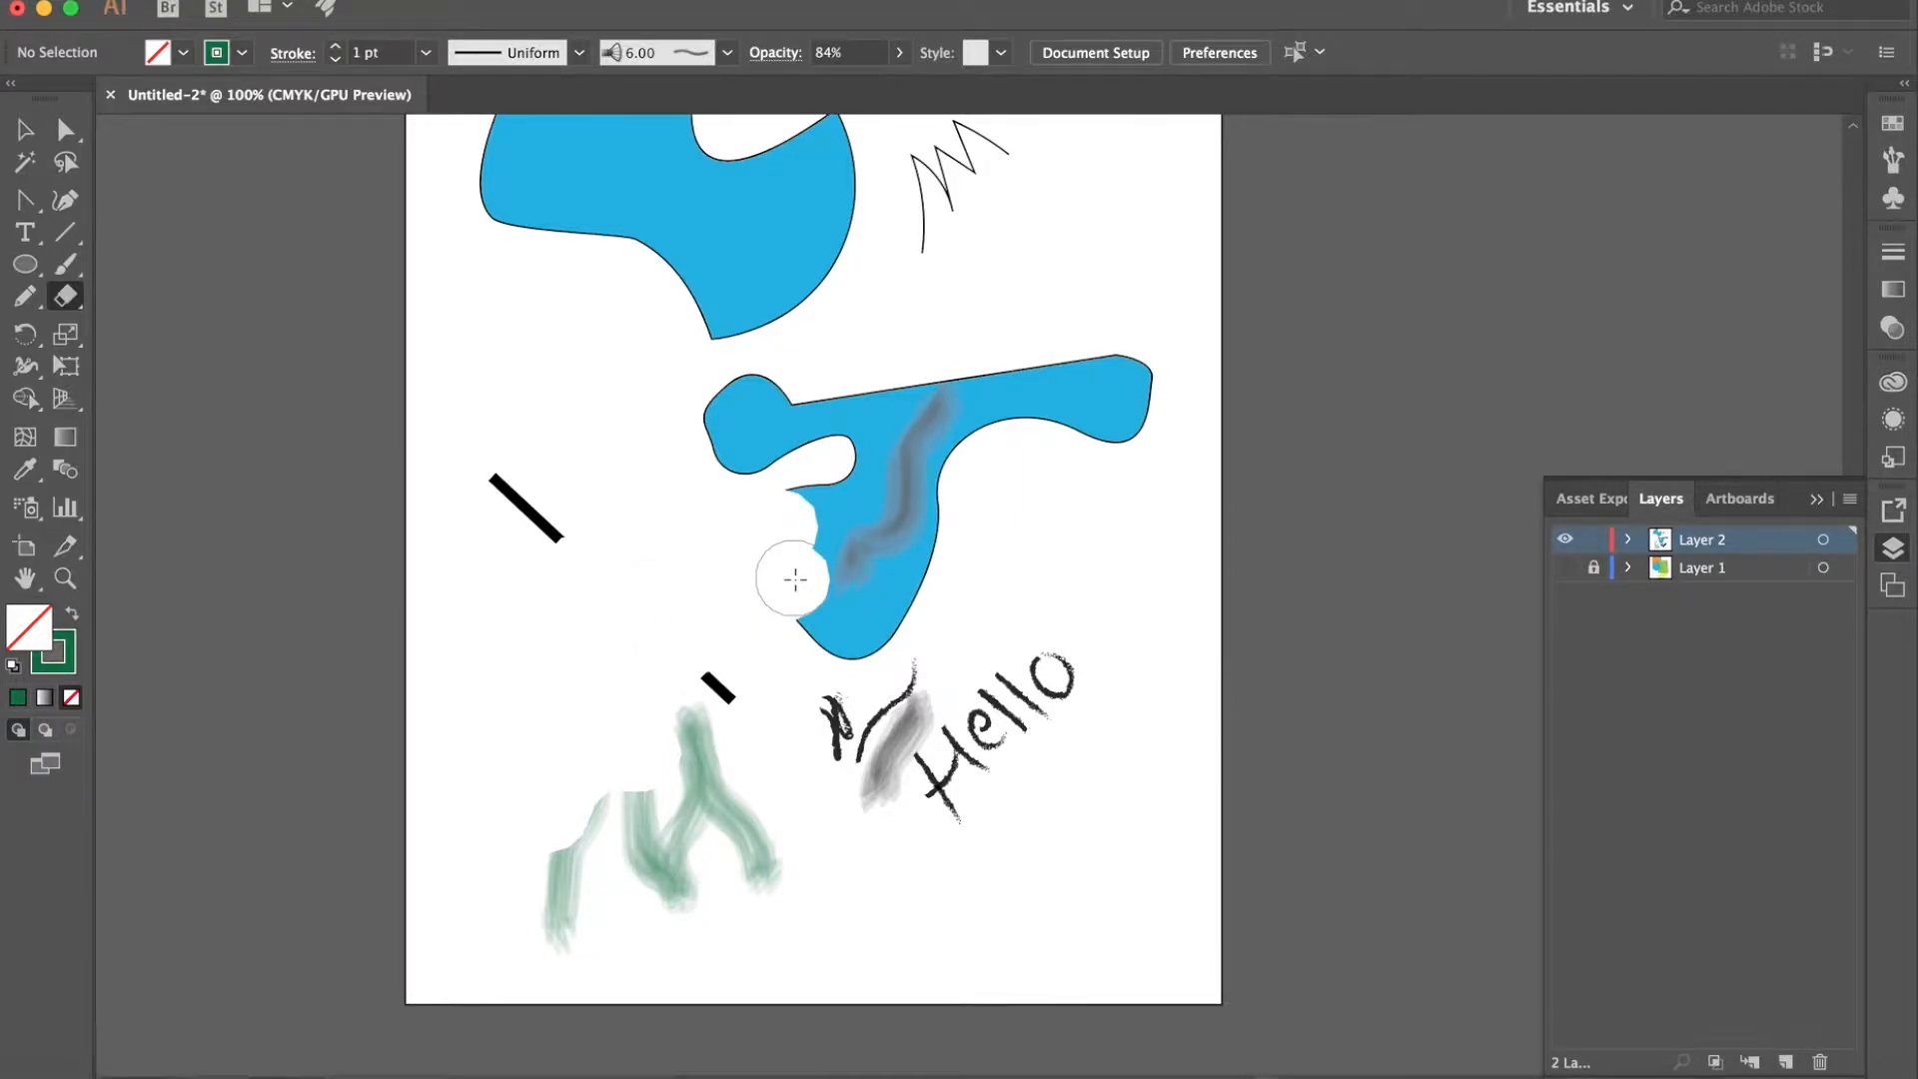
key(ctrl+z)
mouse_move(663, 771)
mouse_down()
mouse_move(725, 830)
mouse_move(707, 795)
mouse_move(770, 844)
mouse_move(676, 862)
mouse_move(639, 828)
mouse_up()
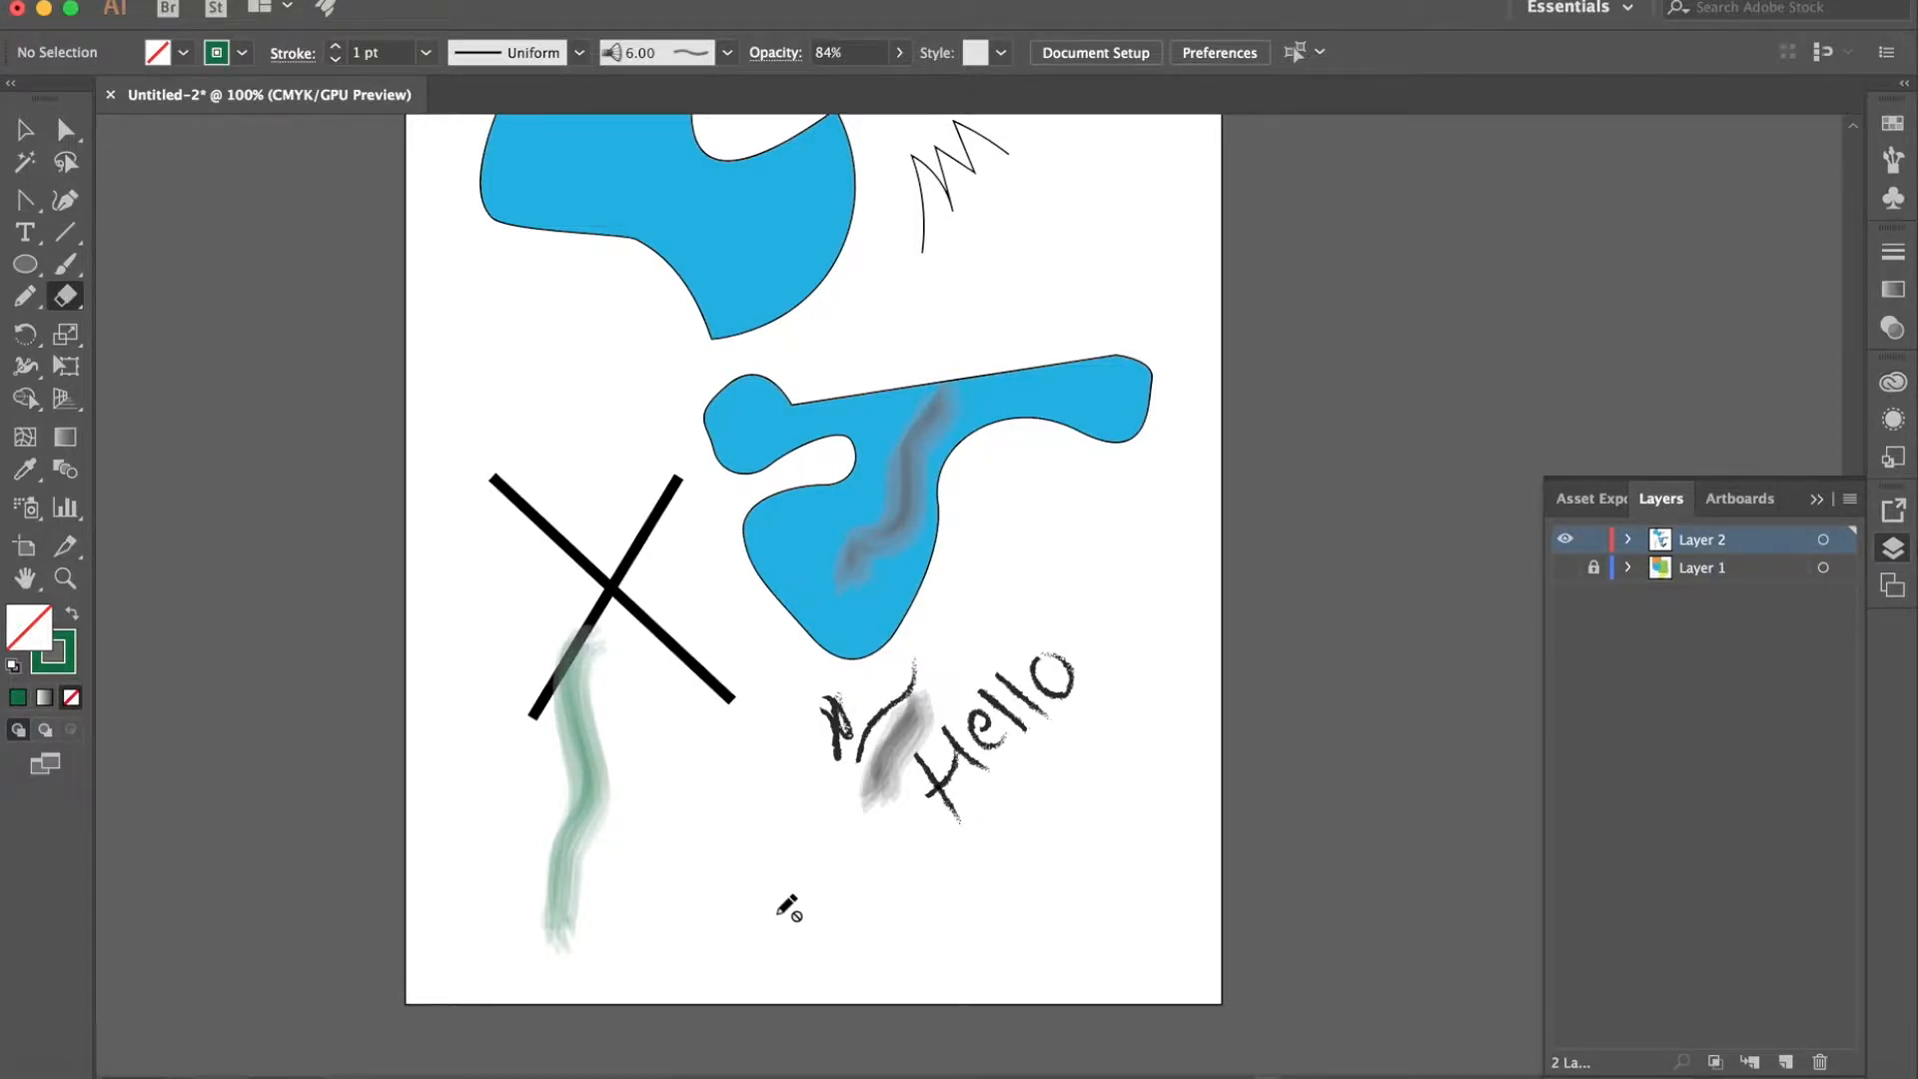
- Unlock the long green stroke and the grey wavy stroke in Layer 2 and erase both with the Eraser tool
click(1629, 541)
click(1594, 569)
click(1593, 596)
mouse_move(577, 944)
mouse_down()
mouse_move(599, 758)
mouse_move(611, 635)
mouse_up()
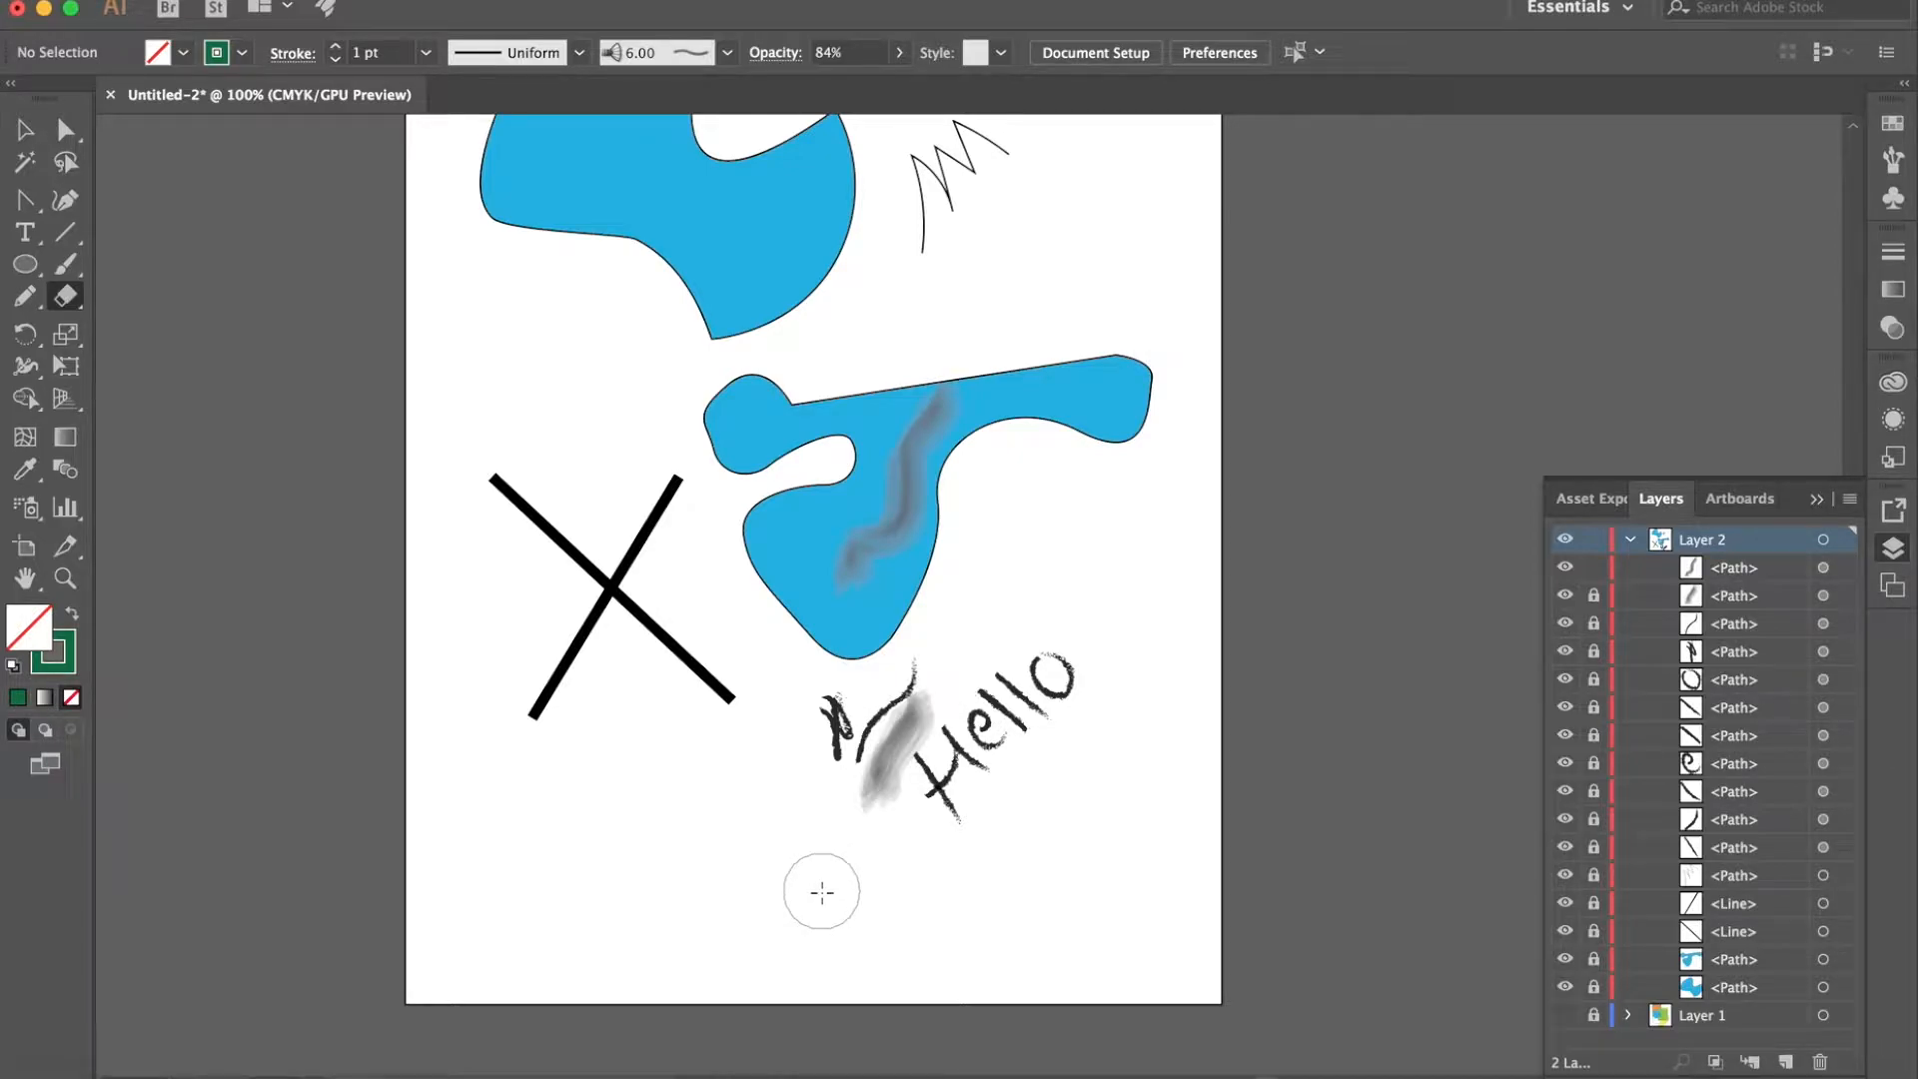
mouse_move(849, 591)
mouse_down()
mouse_move(872, 509)
mouse_move(932, 440)
mouse_move(942, 357)
mouse_up()
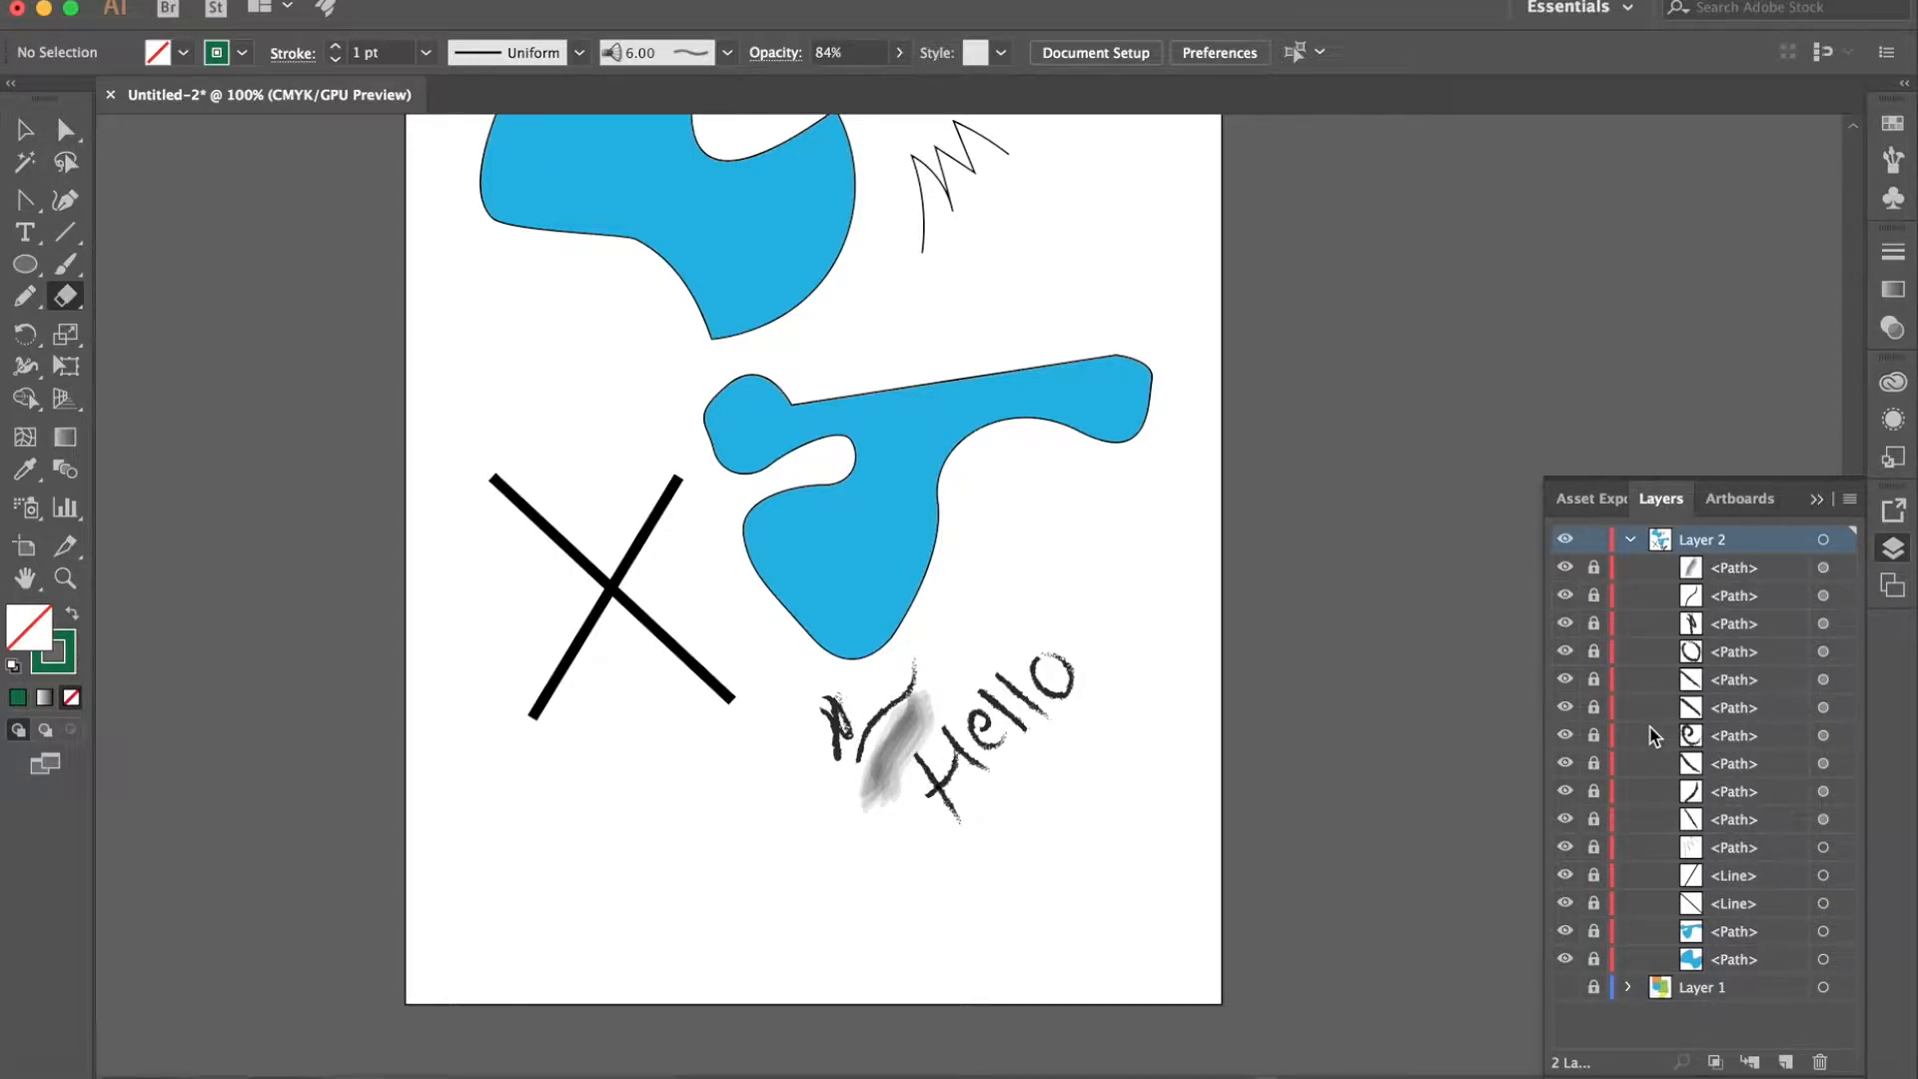
click(1630, 539)
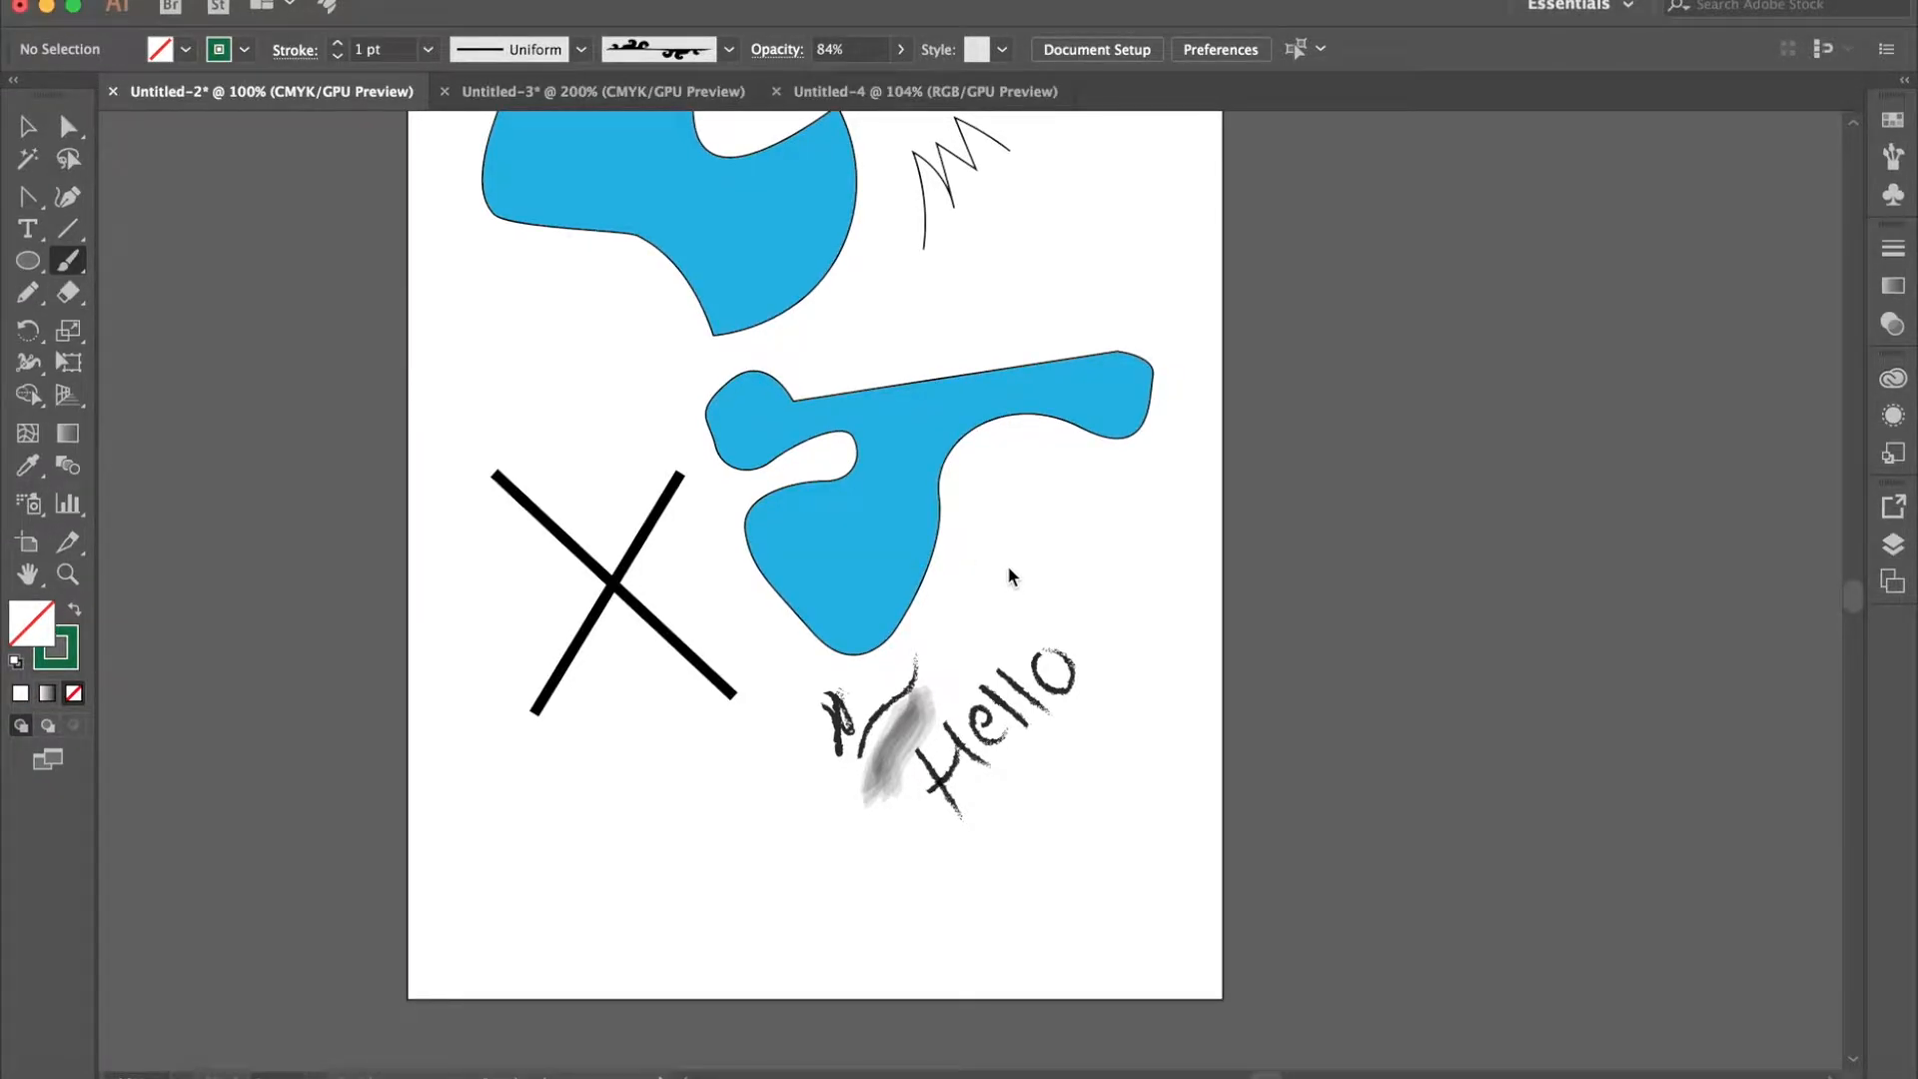
- Browse the brush libraries and open the decorative Elegant Curl & Floral Brush Set
click(1897, 160)
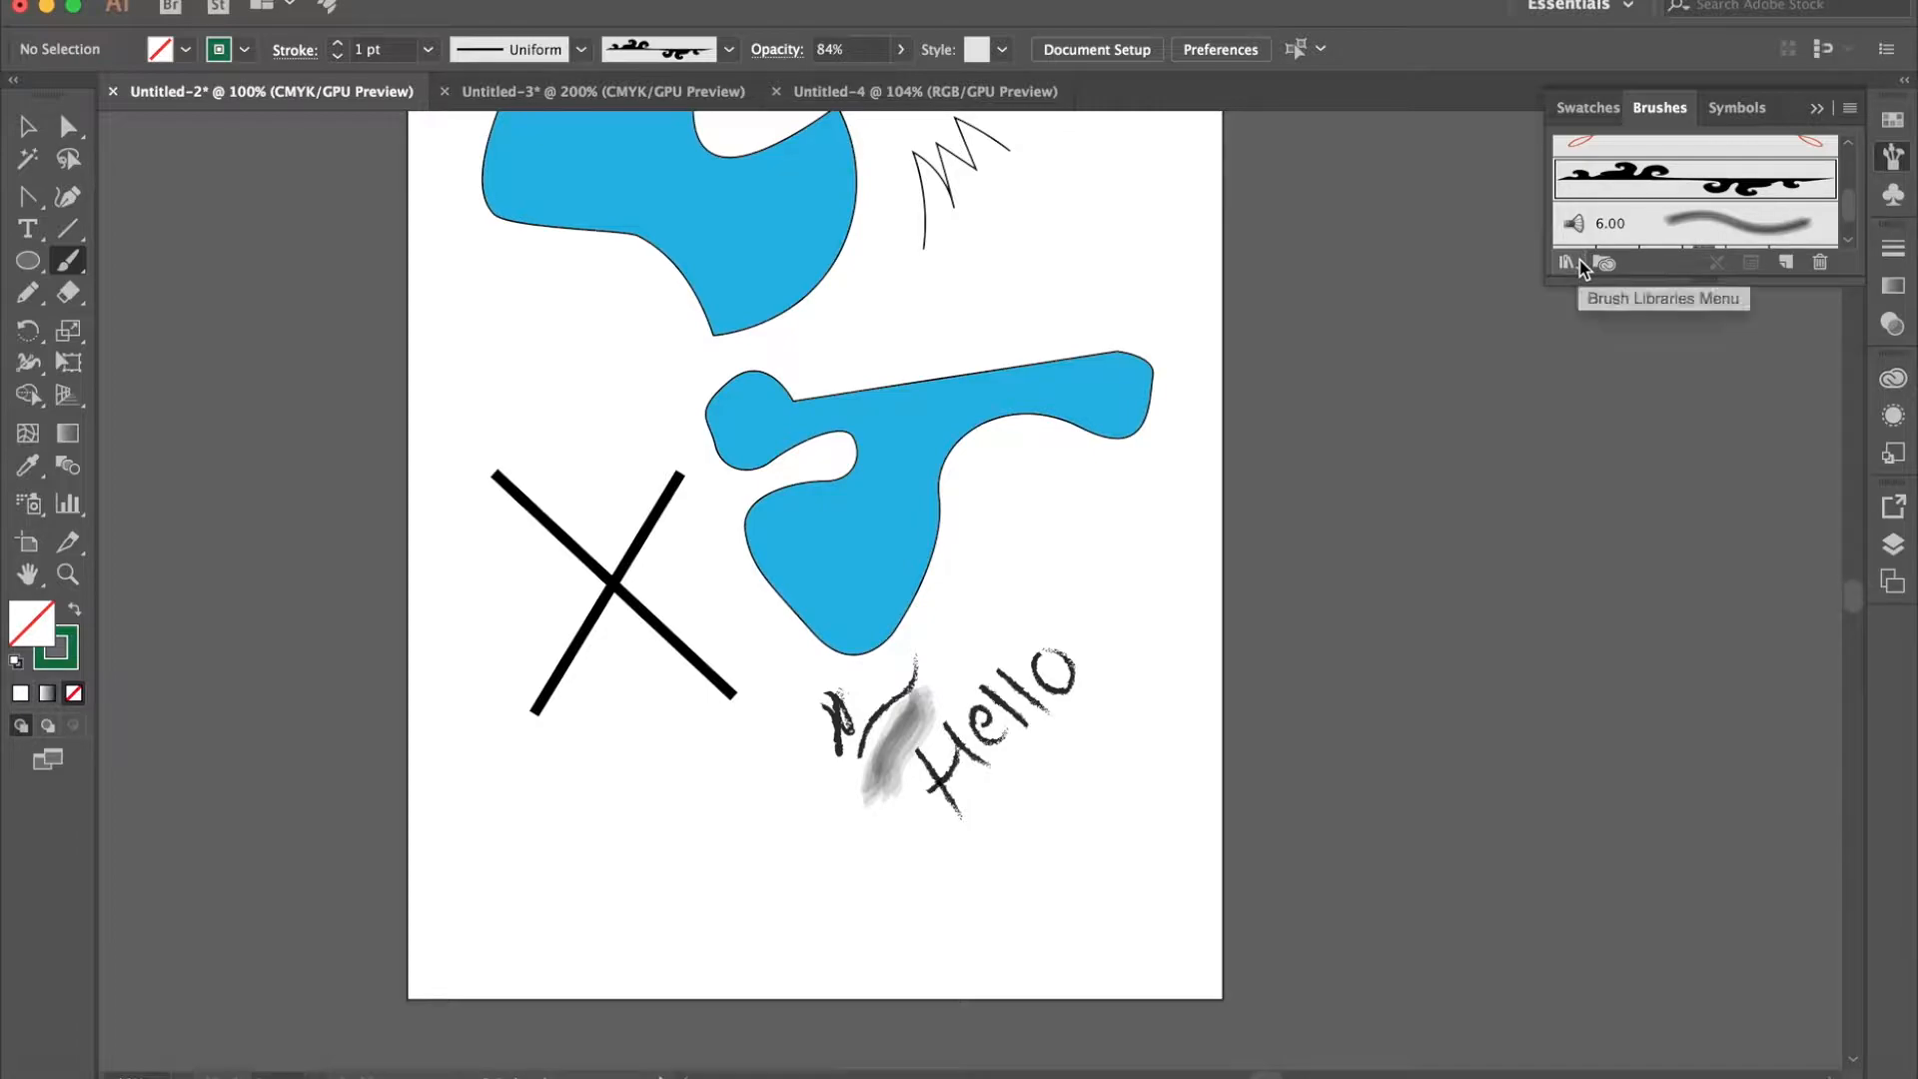
click(1579, 260)
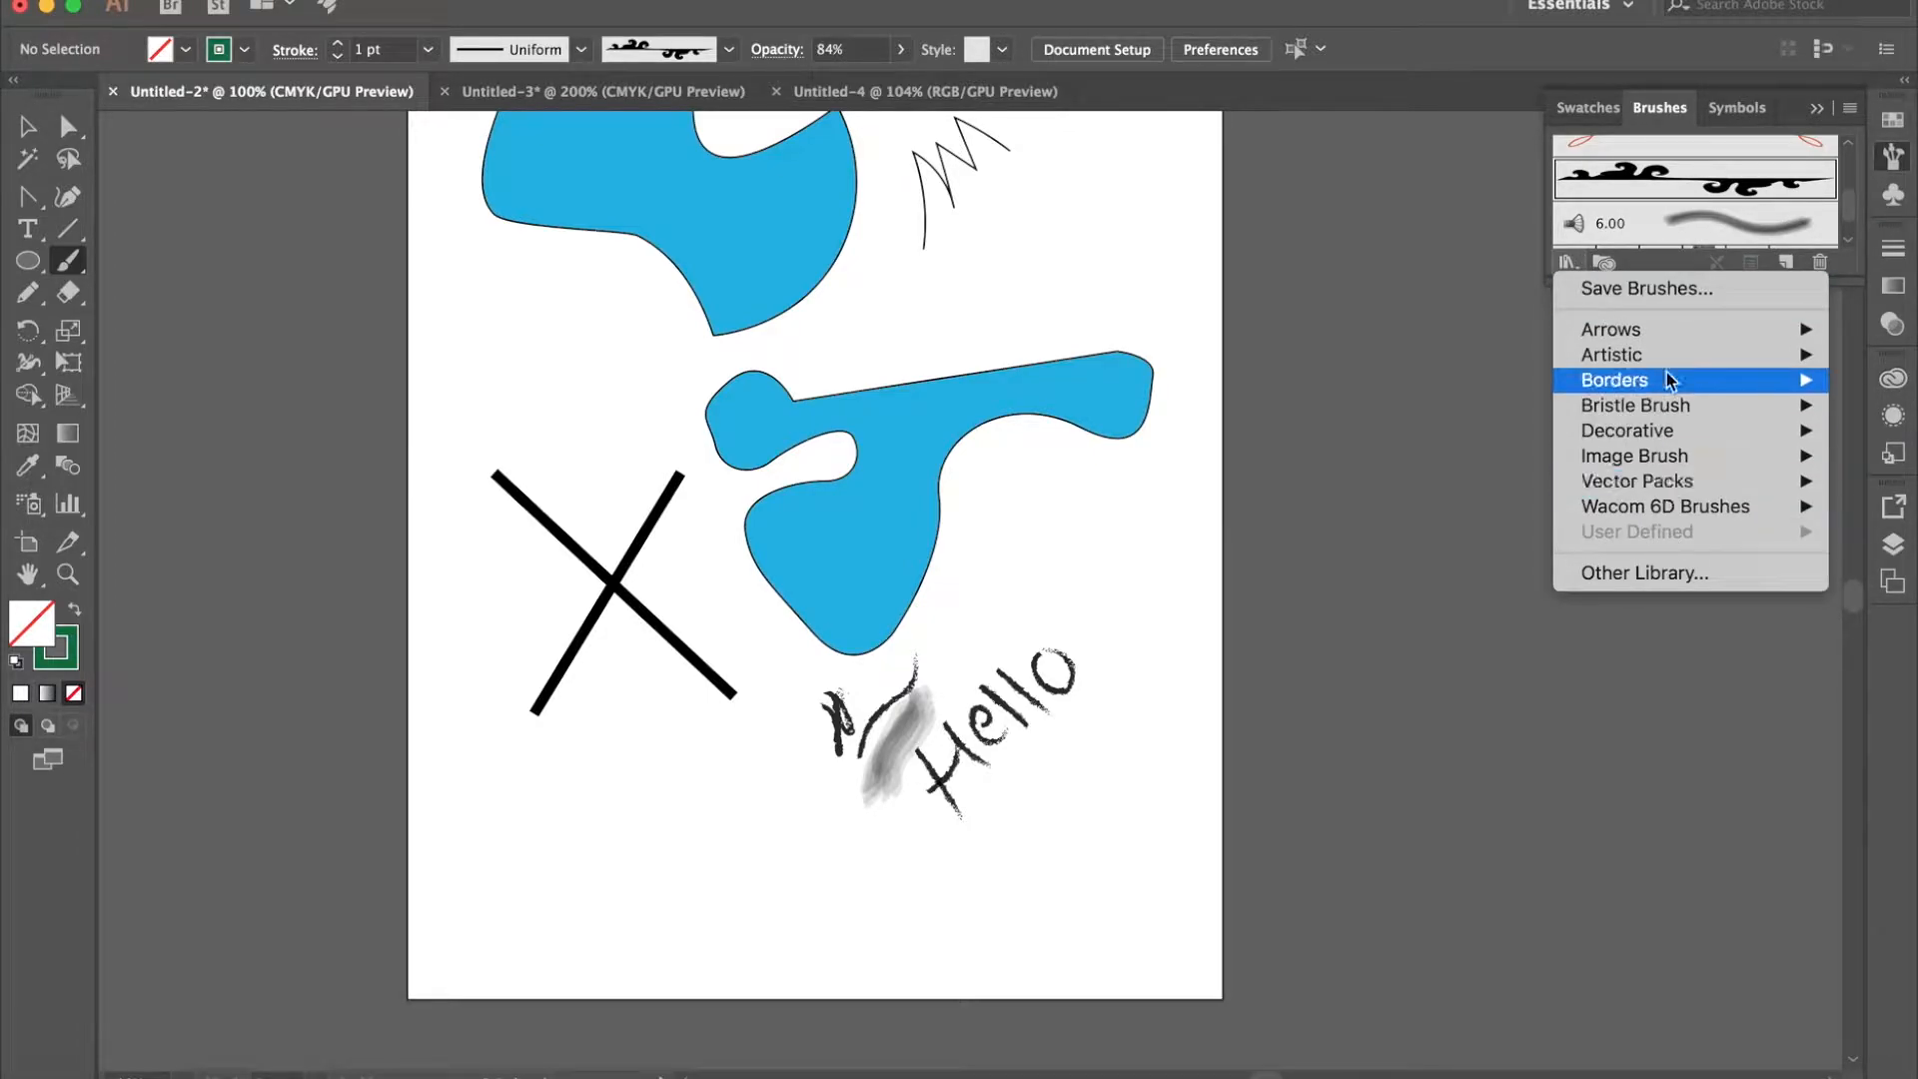
mouse_move(1676, 389)
mouse_move(1685, 466)
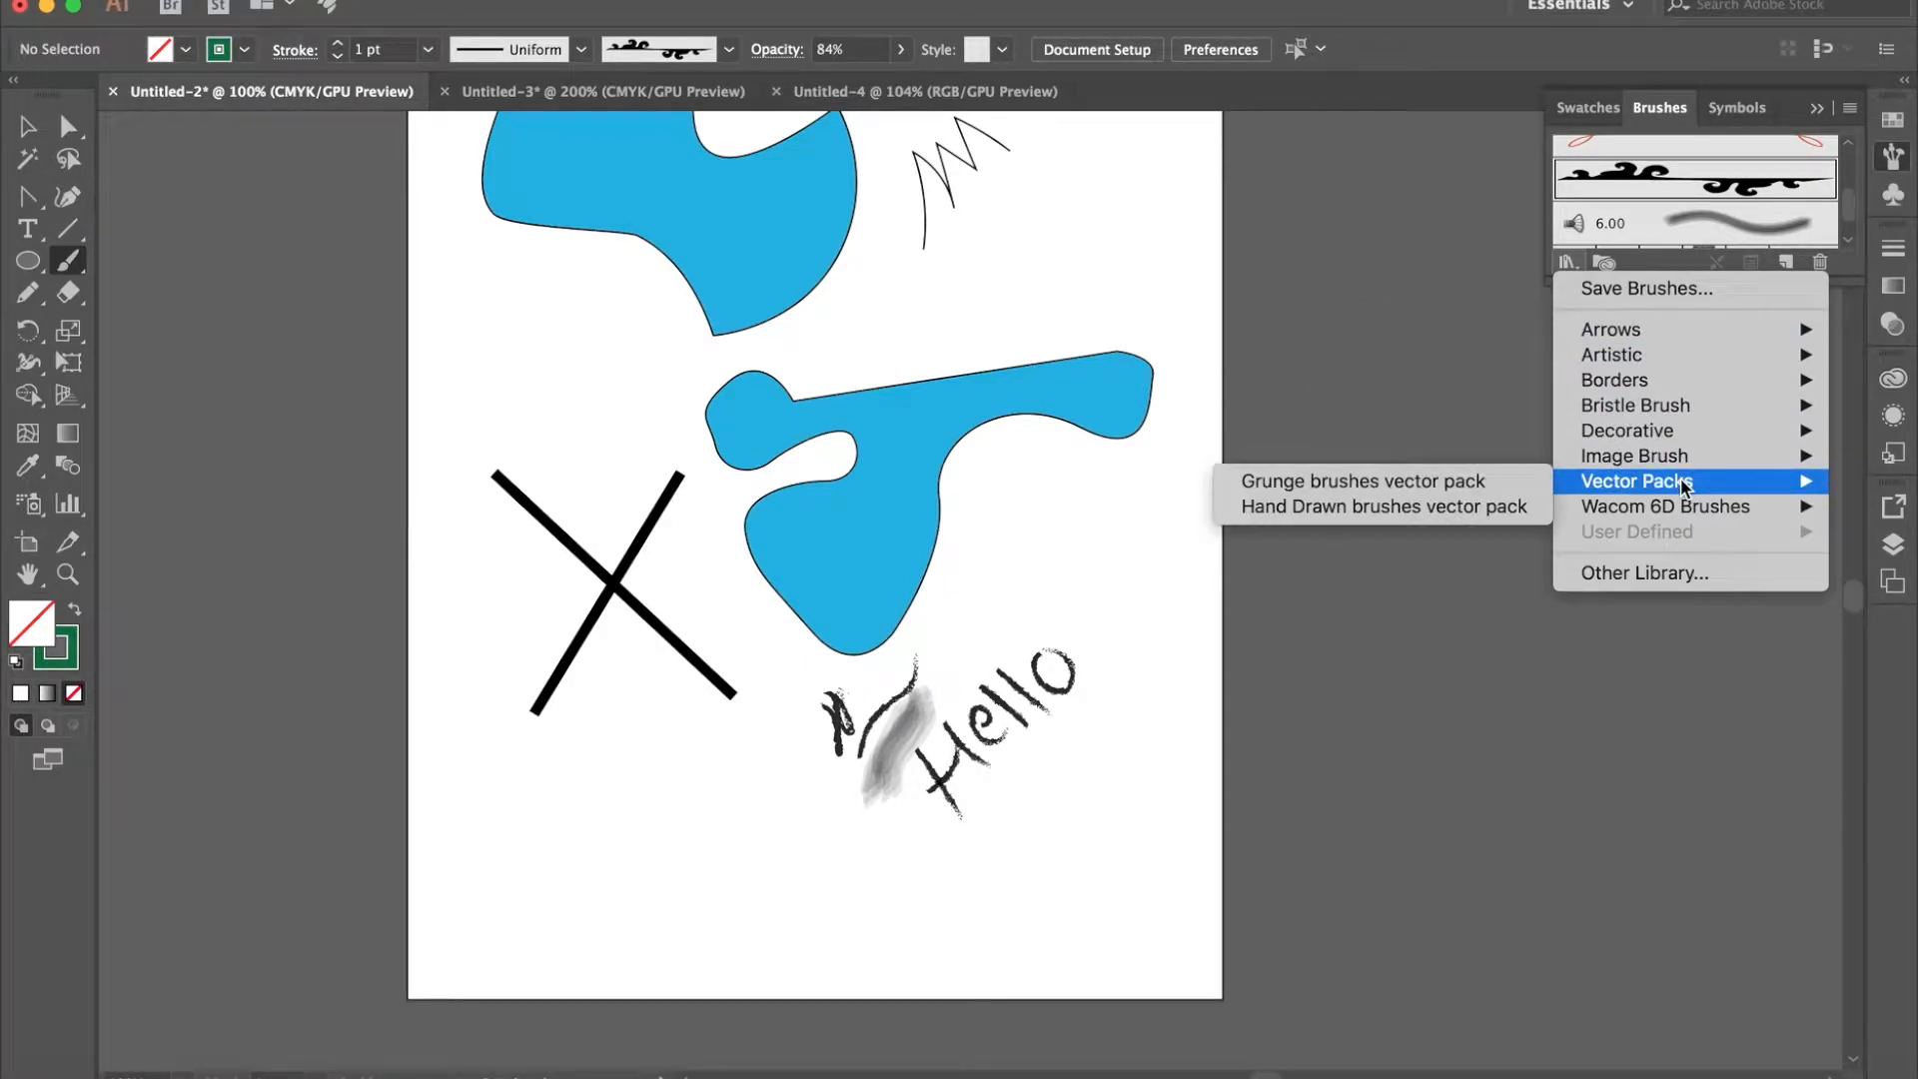
mouse_move(1684, 430)
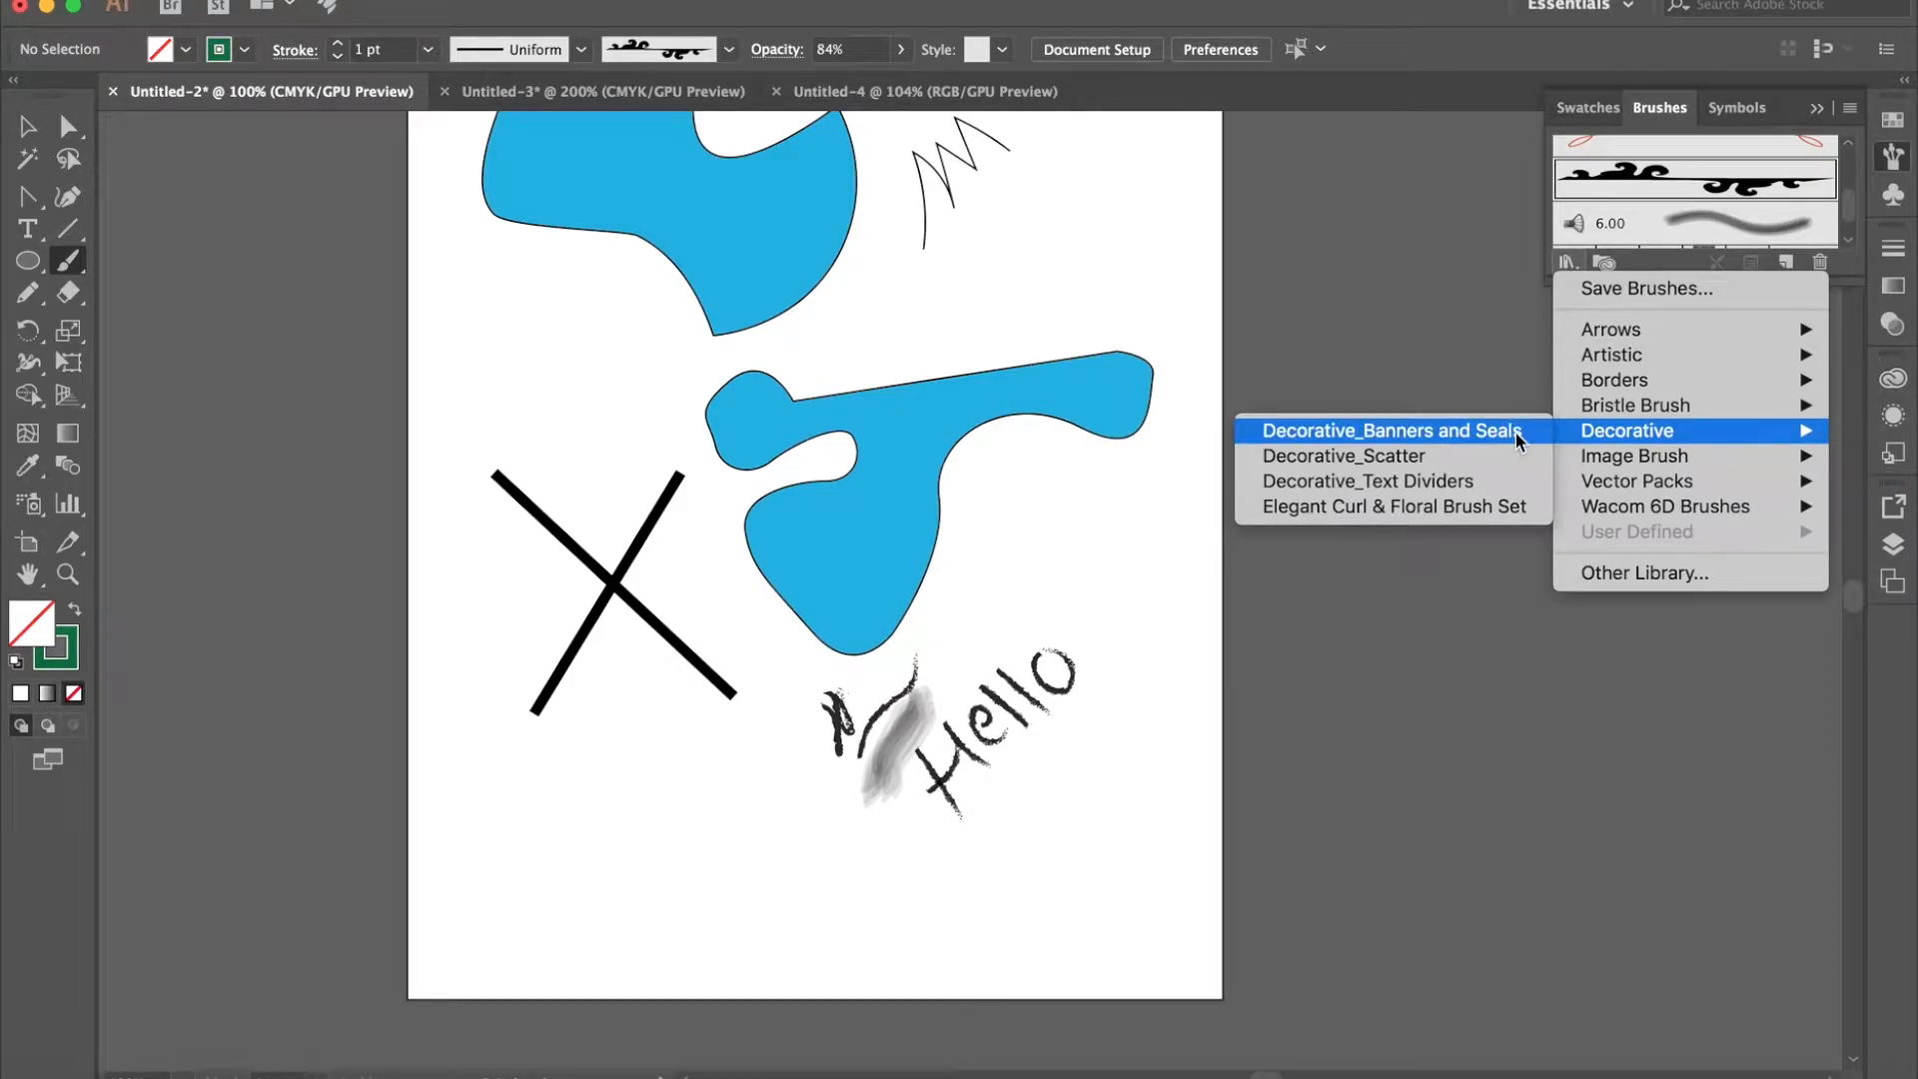
click(1518, 507)
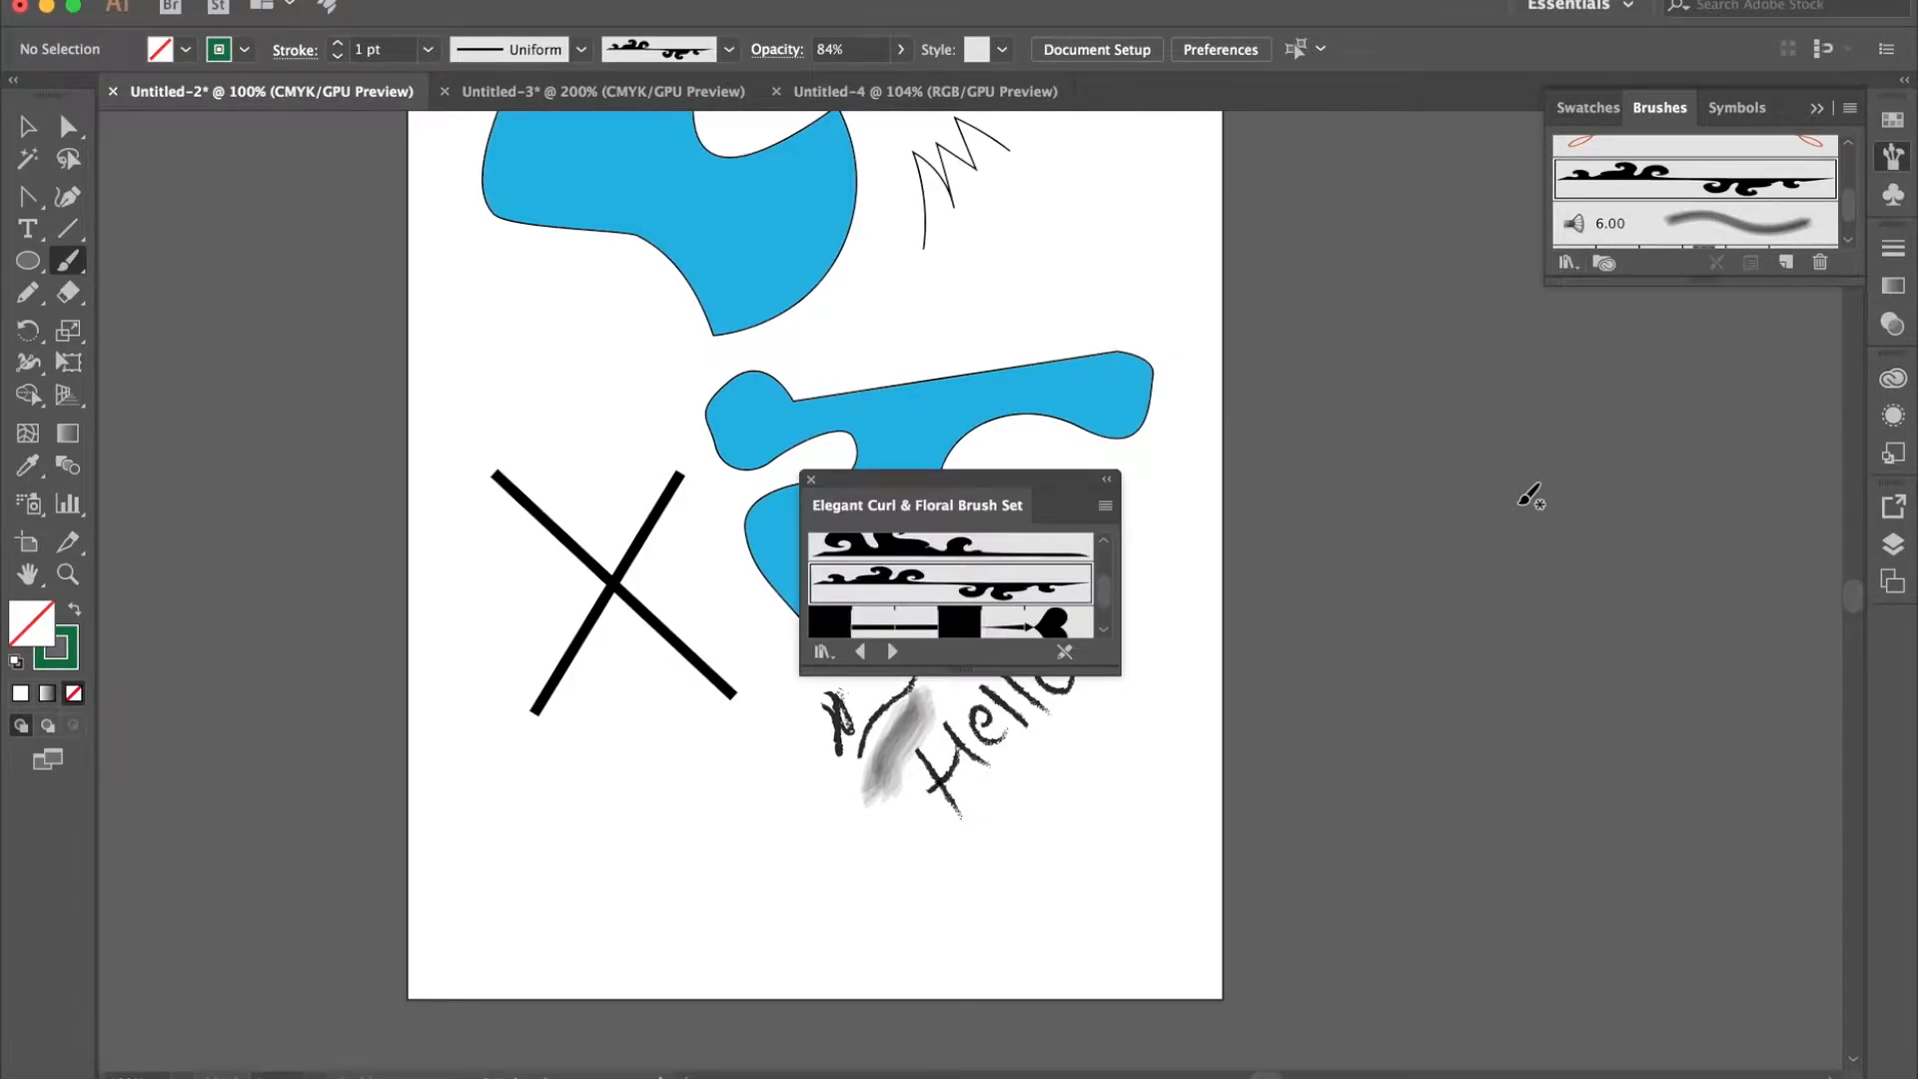
- Paint a horizontal row of card suits below the two crossing lines with the single-row card suit pattern brush
drag(1015, 482, 1012, 366)
scroll(969, 483, down, 2)
scroll(969, 482, down, 4)
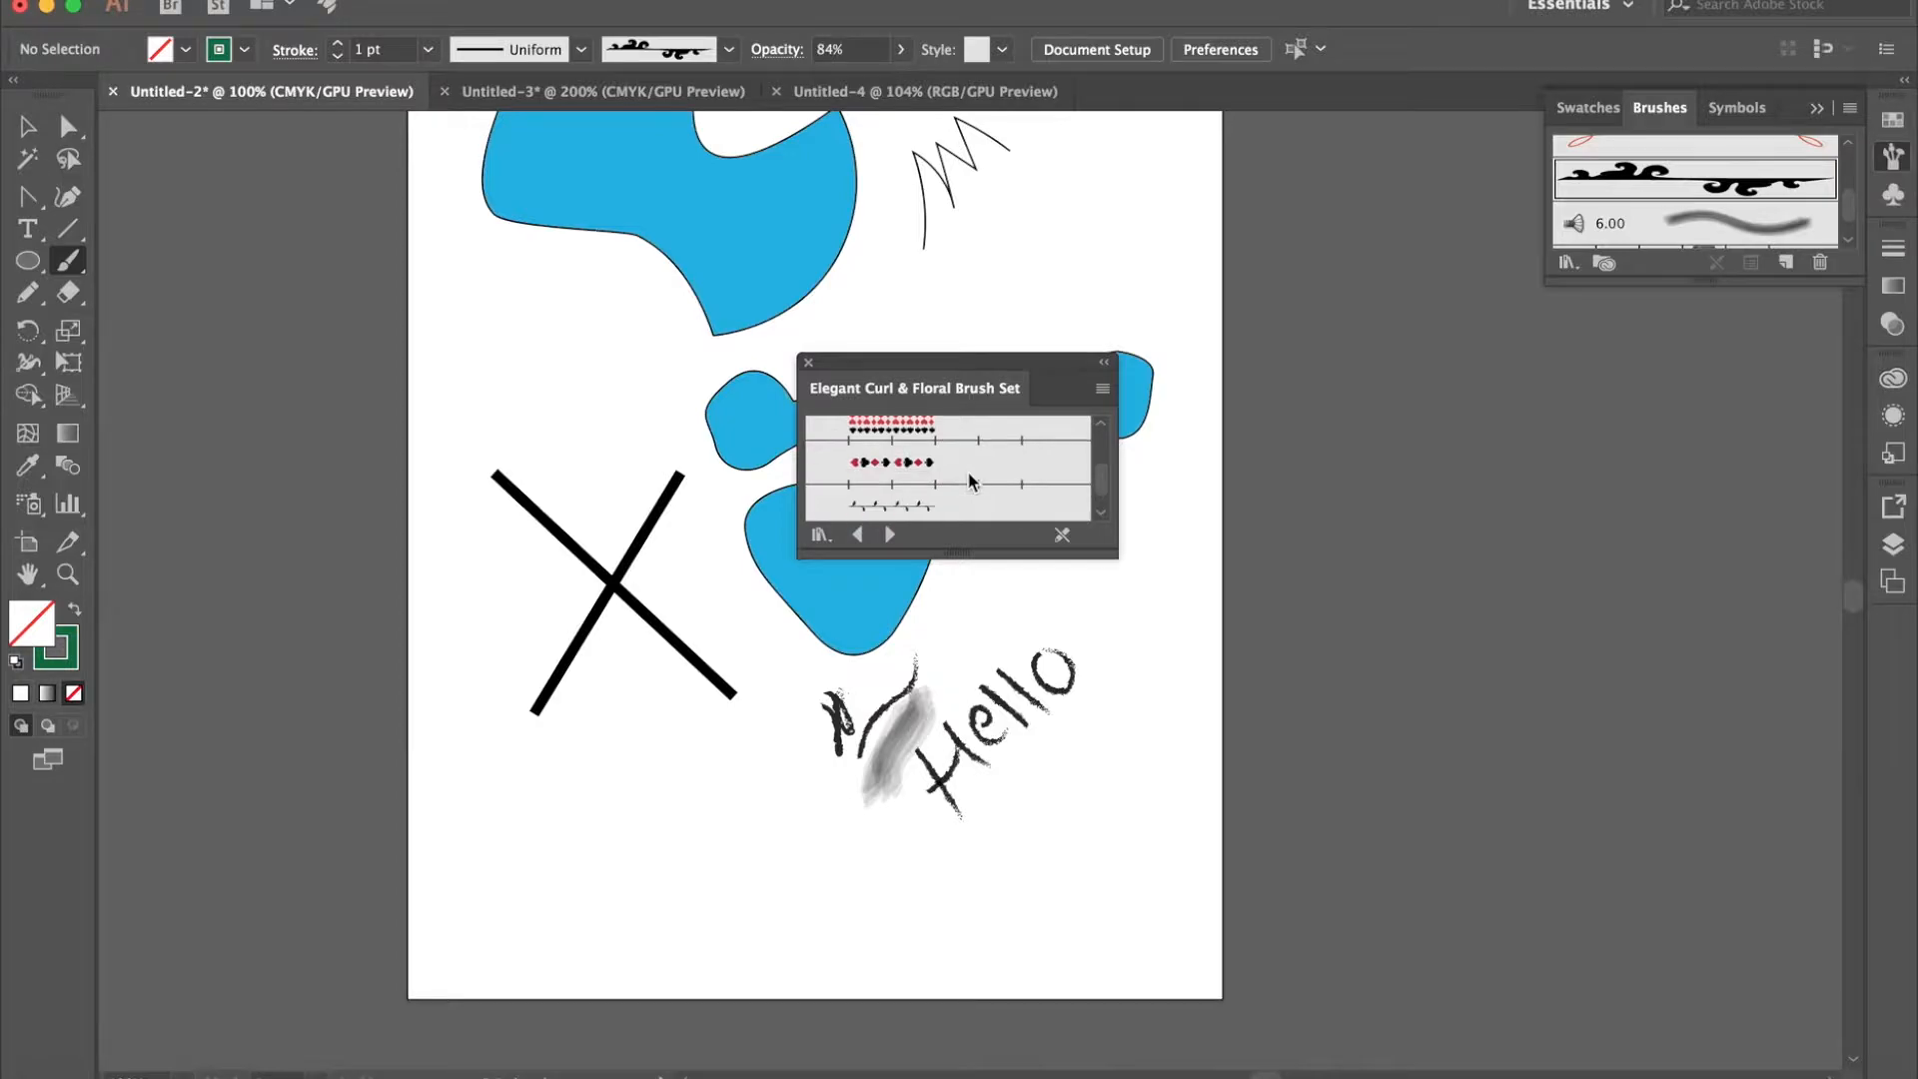
click(967, 478)
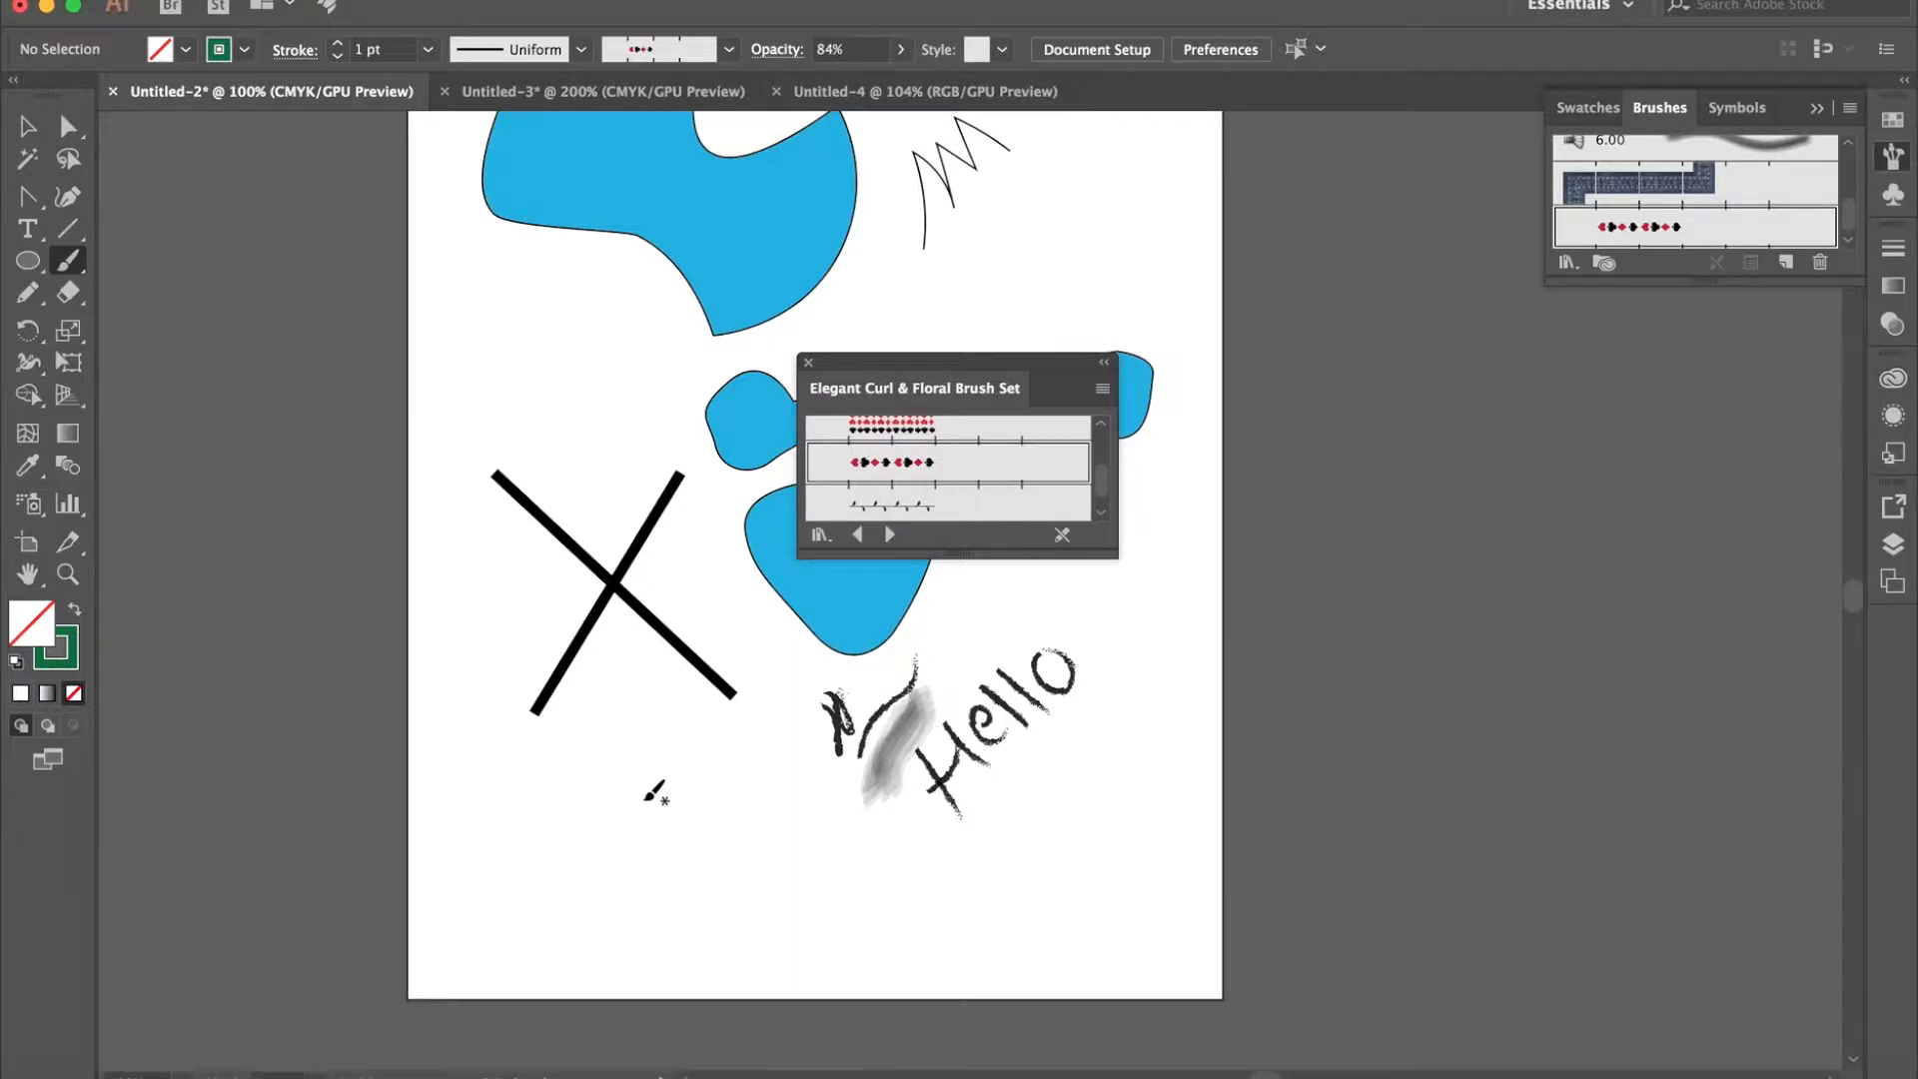
drag(538, 821, 628, 821)
drag(852, 815, 878, 813)
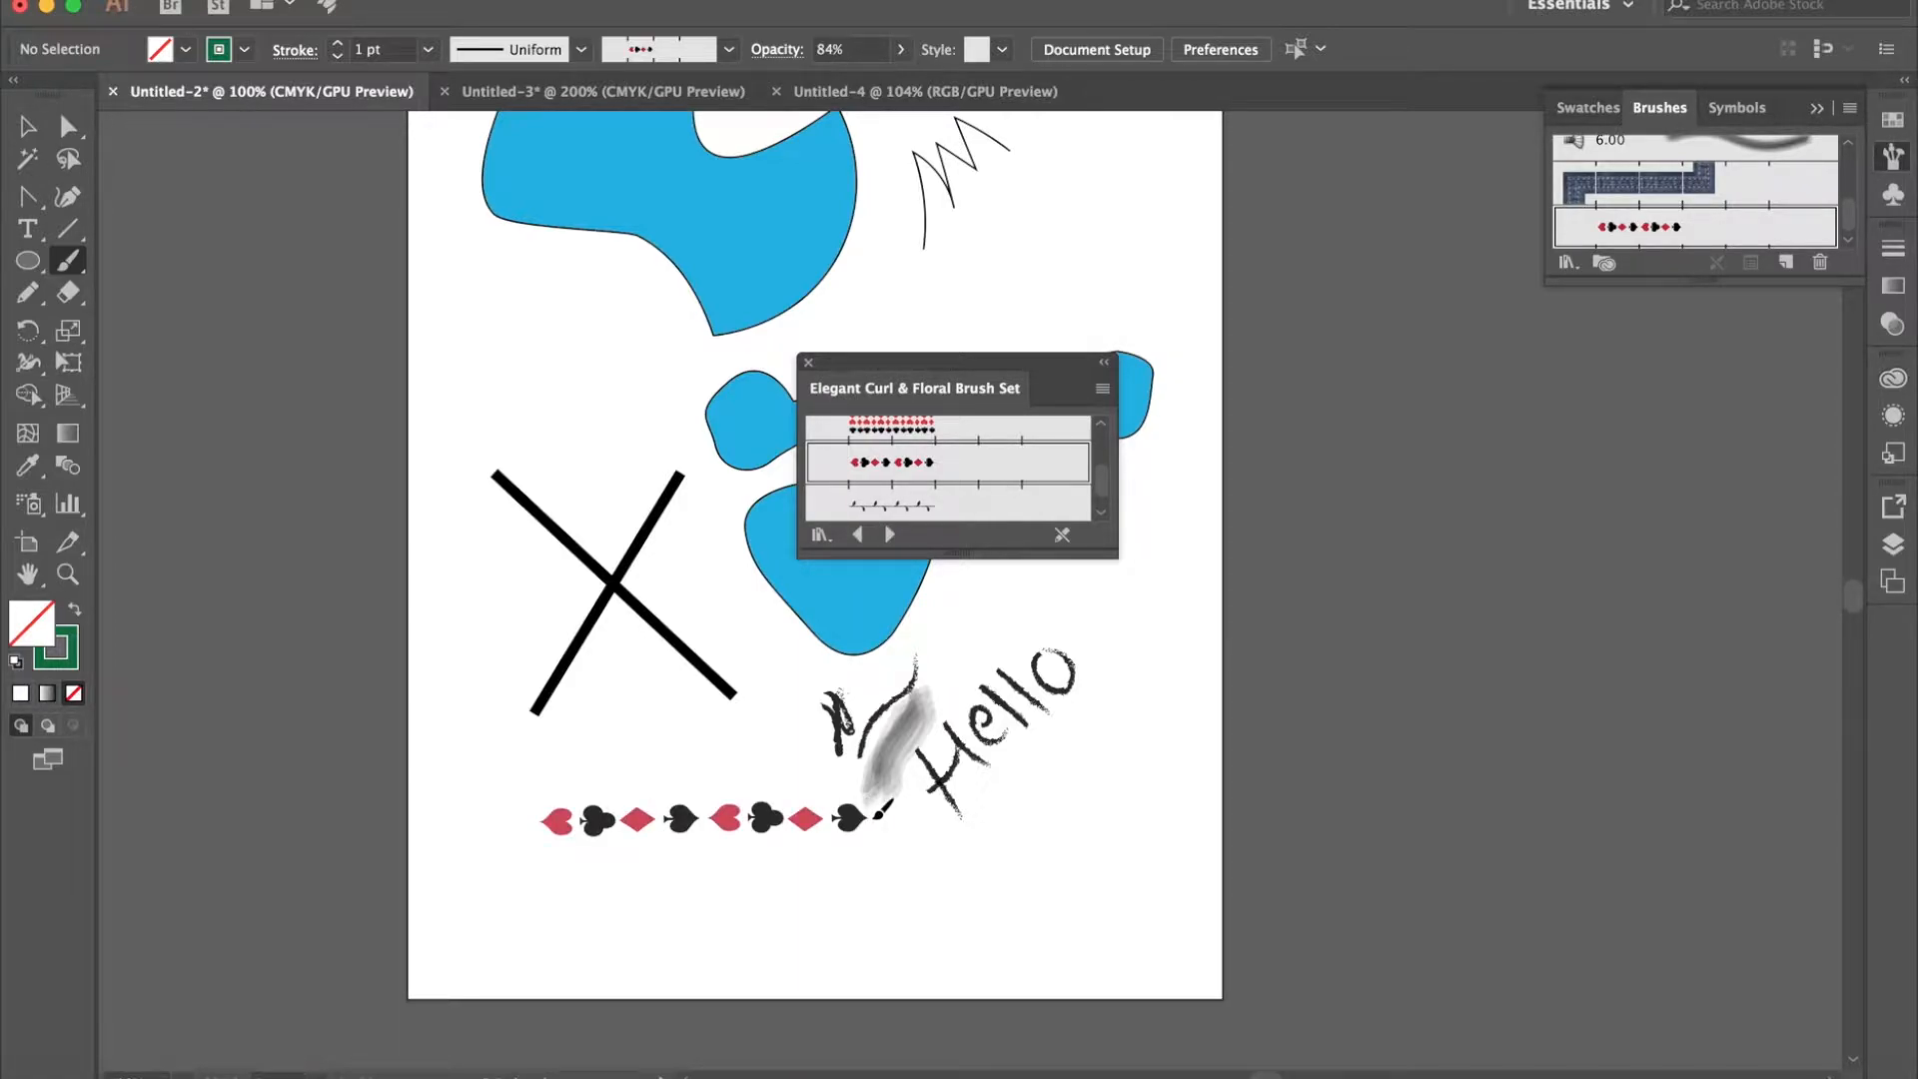
- Paint an upright green vine beside "Hello", near the artboard's right edge, with the leafy vine pattern brush
scroll(949, 447, down, 1)
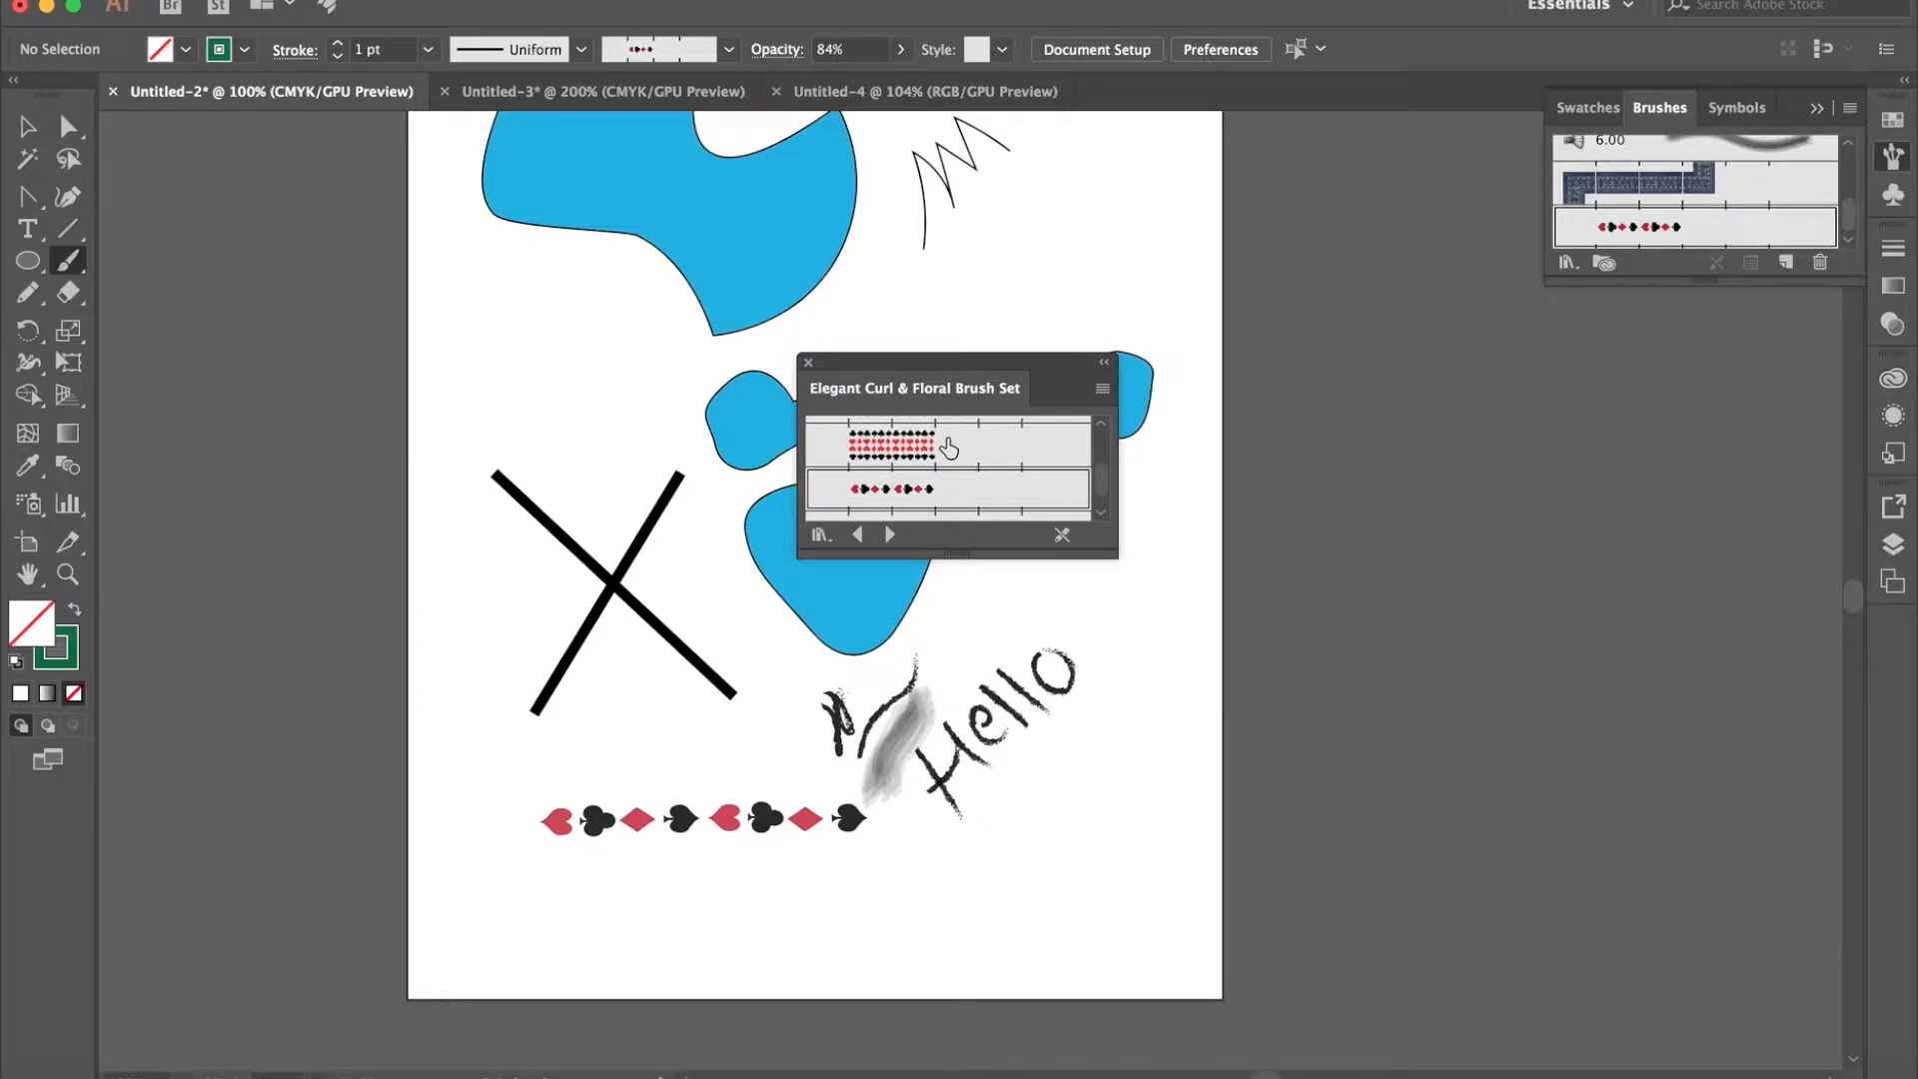
click(896, 479)
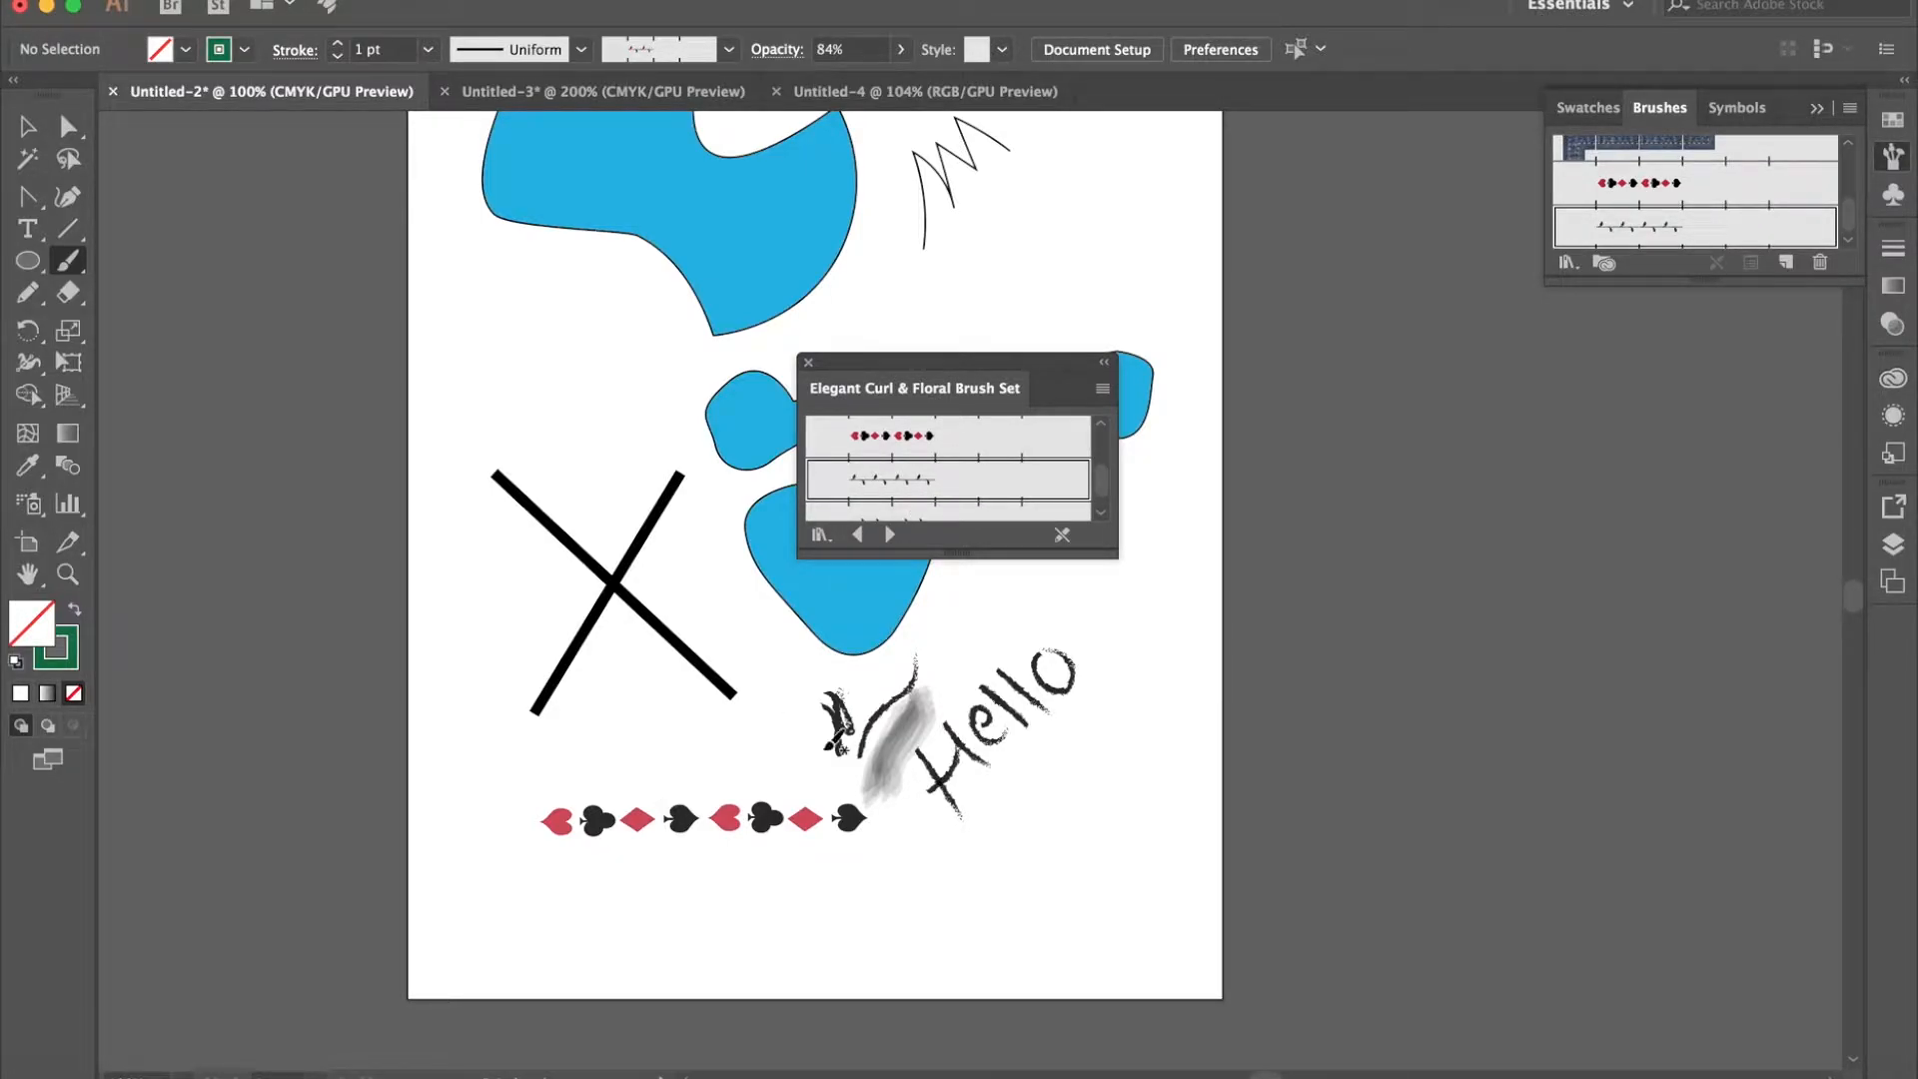
mouse_move(1085, 989)
mouse_down()
mouse_move(1079, 859)
mouse_move(1121, 777)
mouse_up()
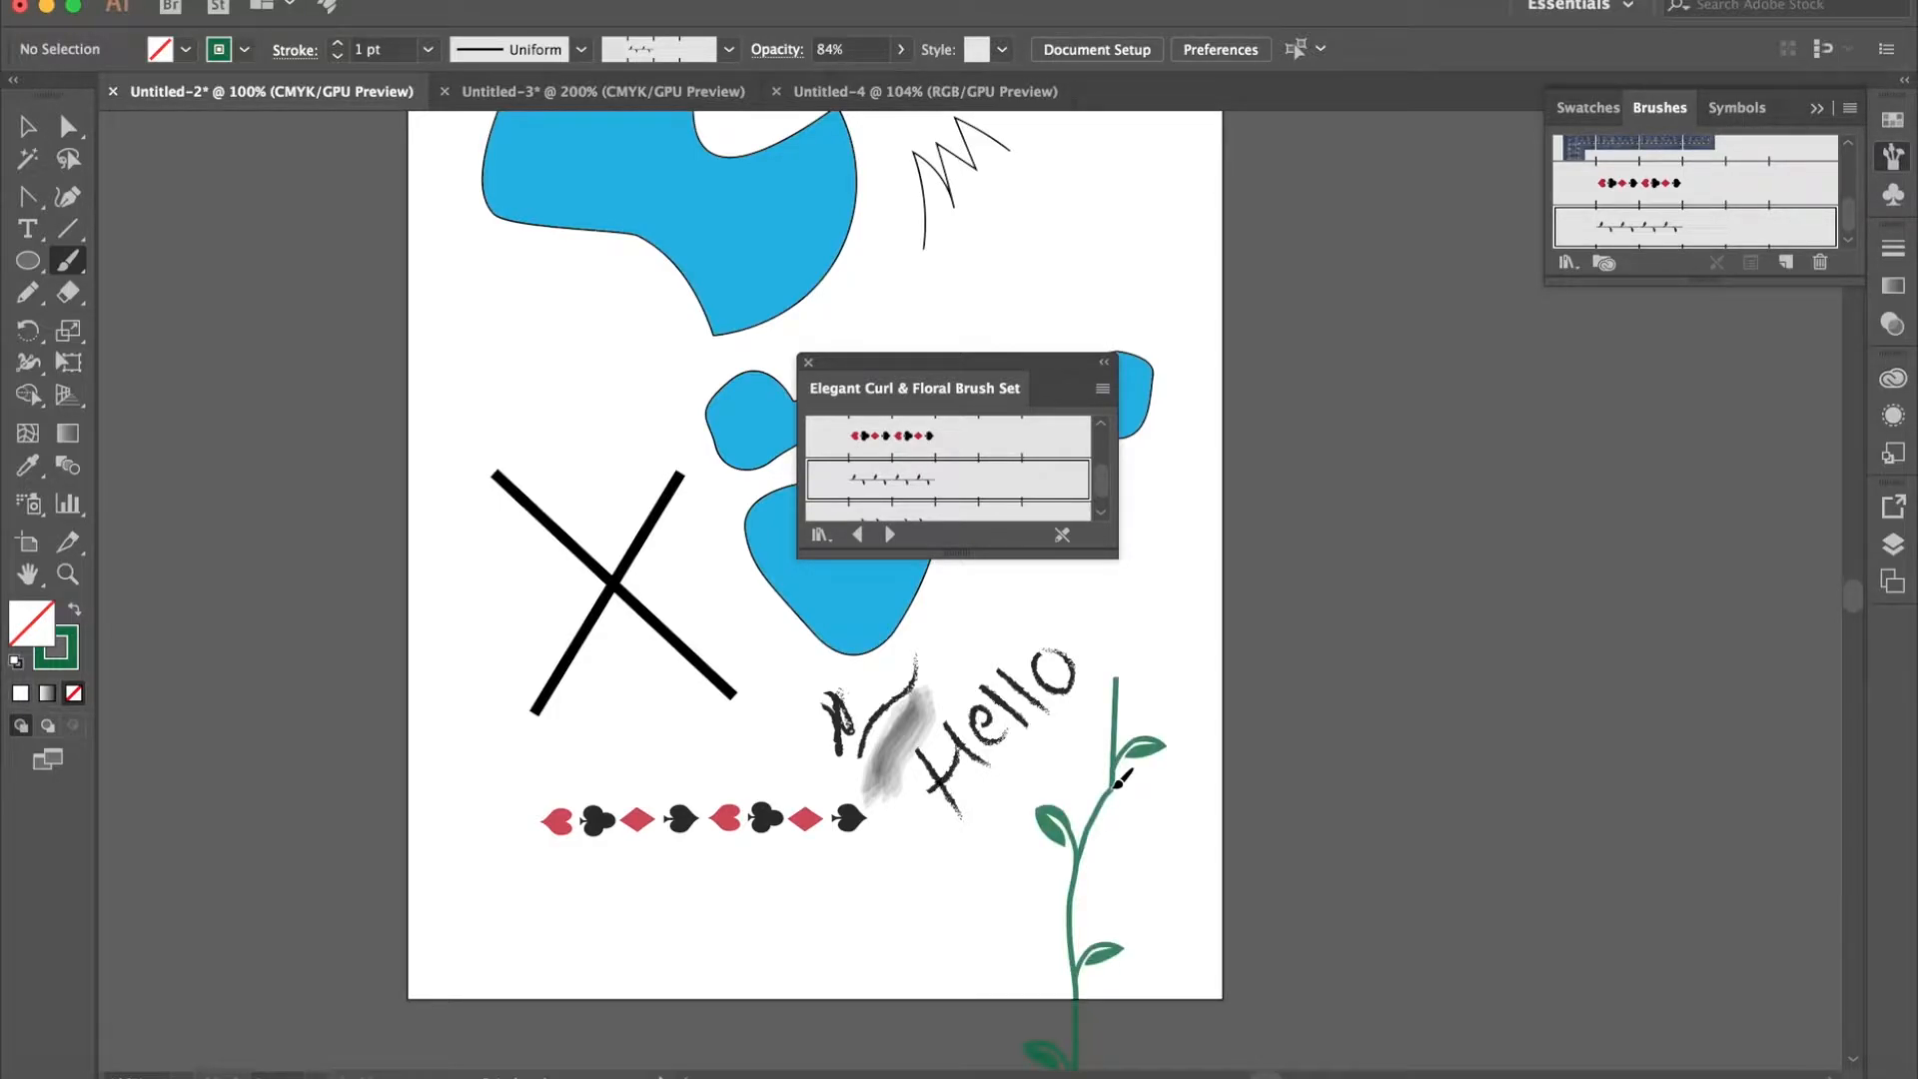
- Paint a ribbon banner across the lower tip of the upper blue shape with the arched banner brush
scroll(966, 512, down, 5)
scroll(966, 512, down, 2)
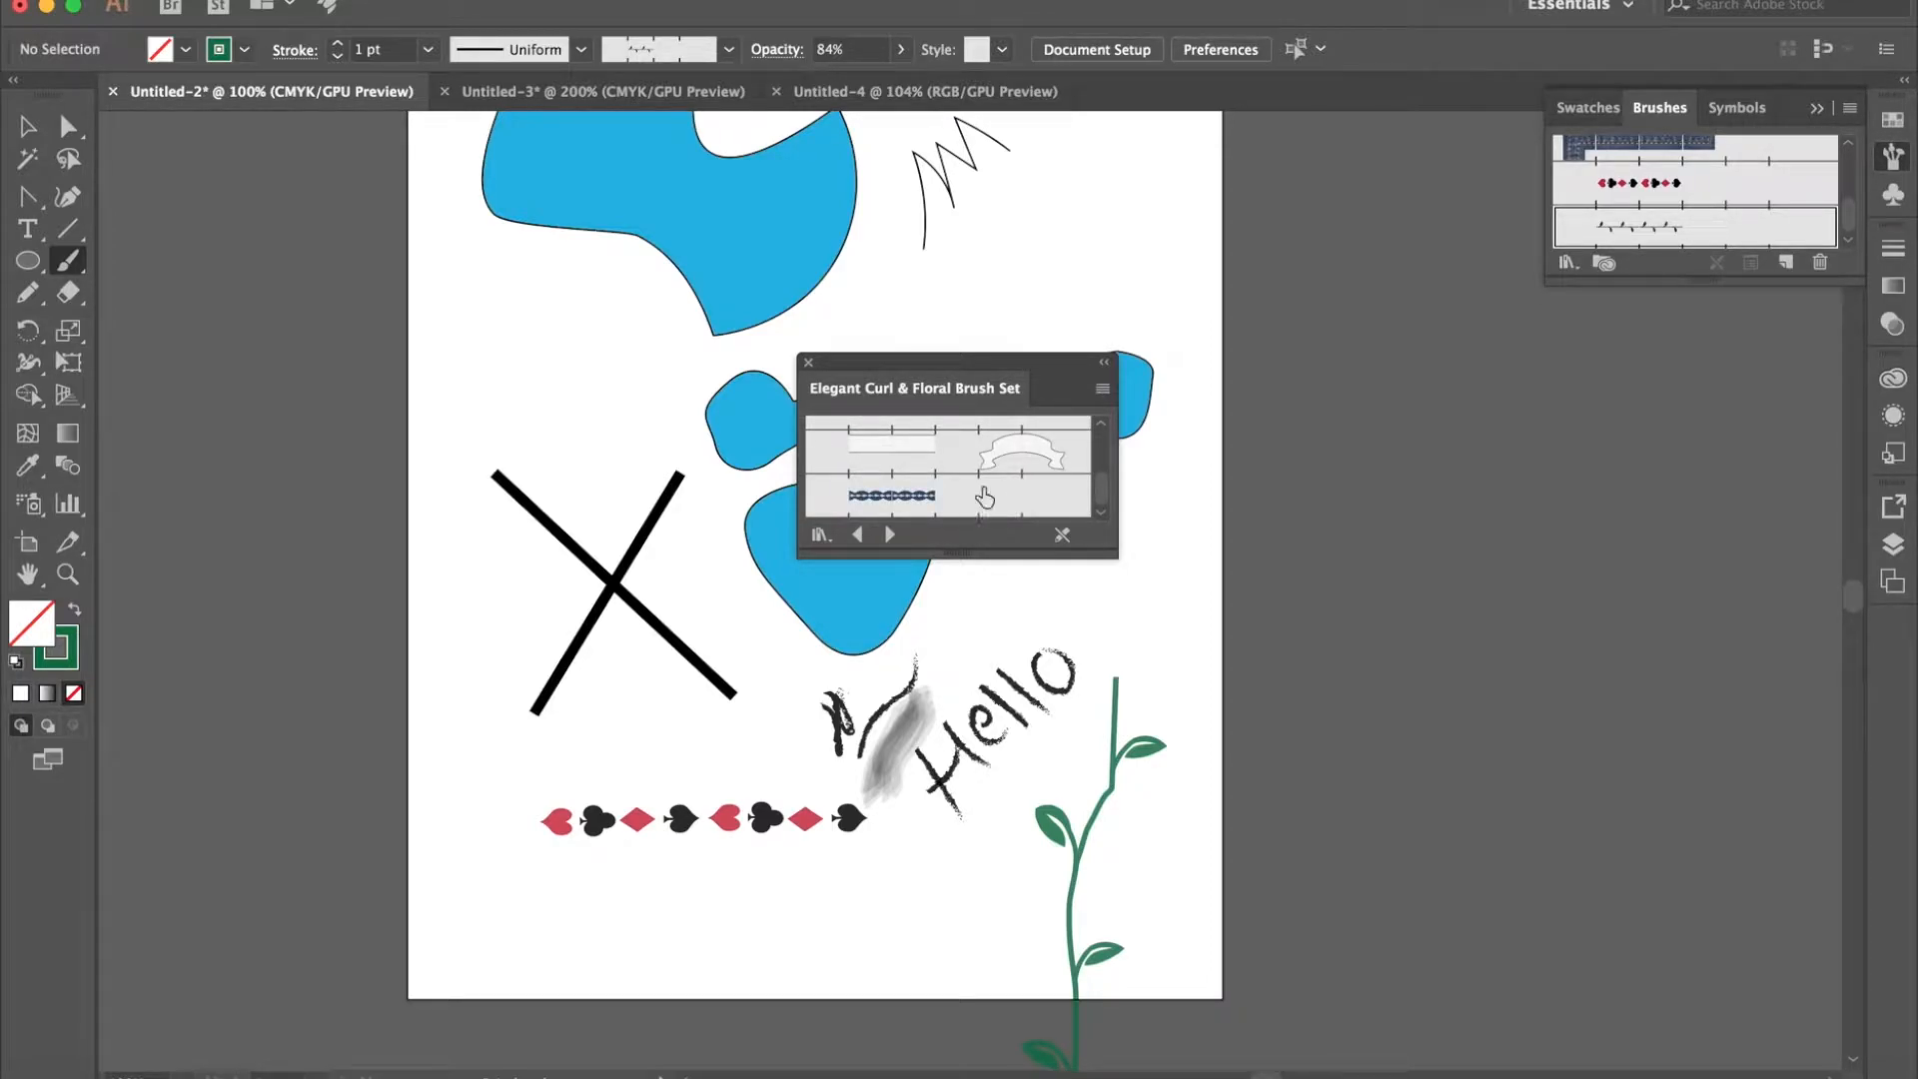
click(1032, 452)
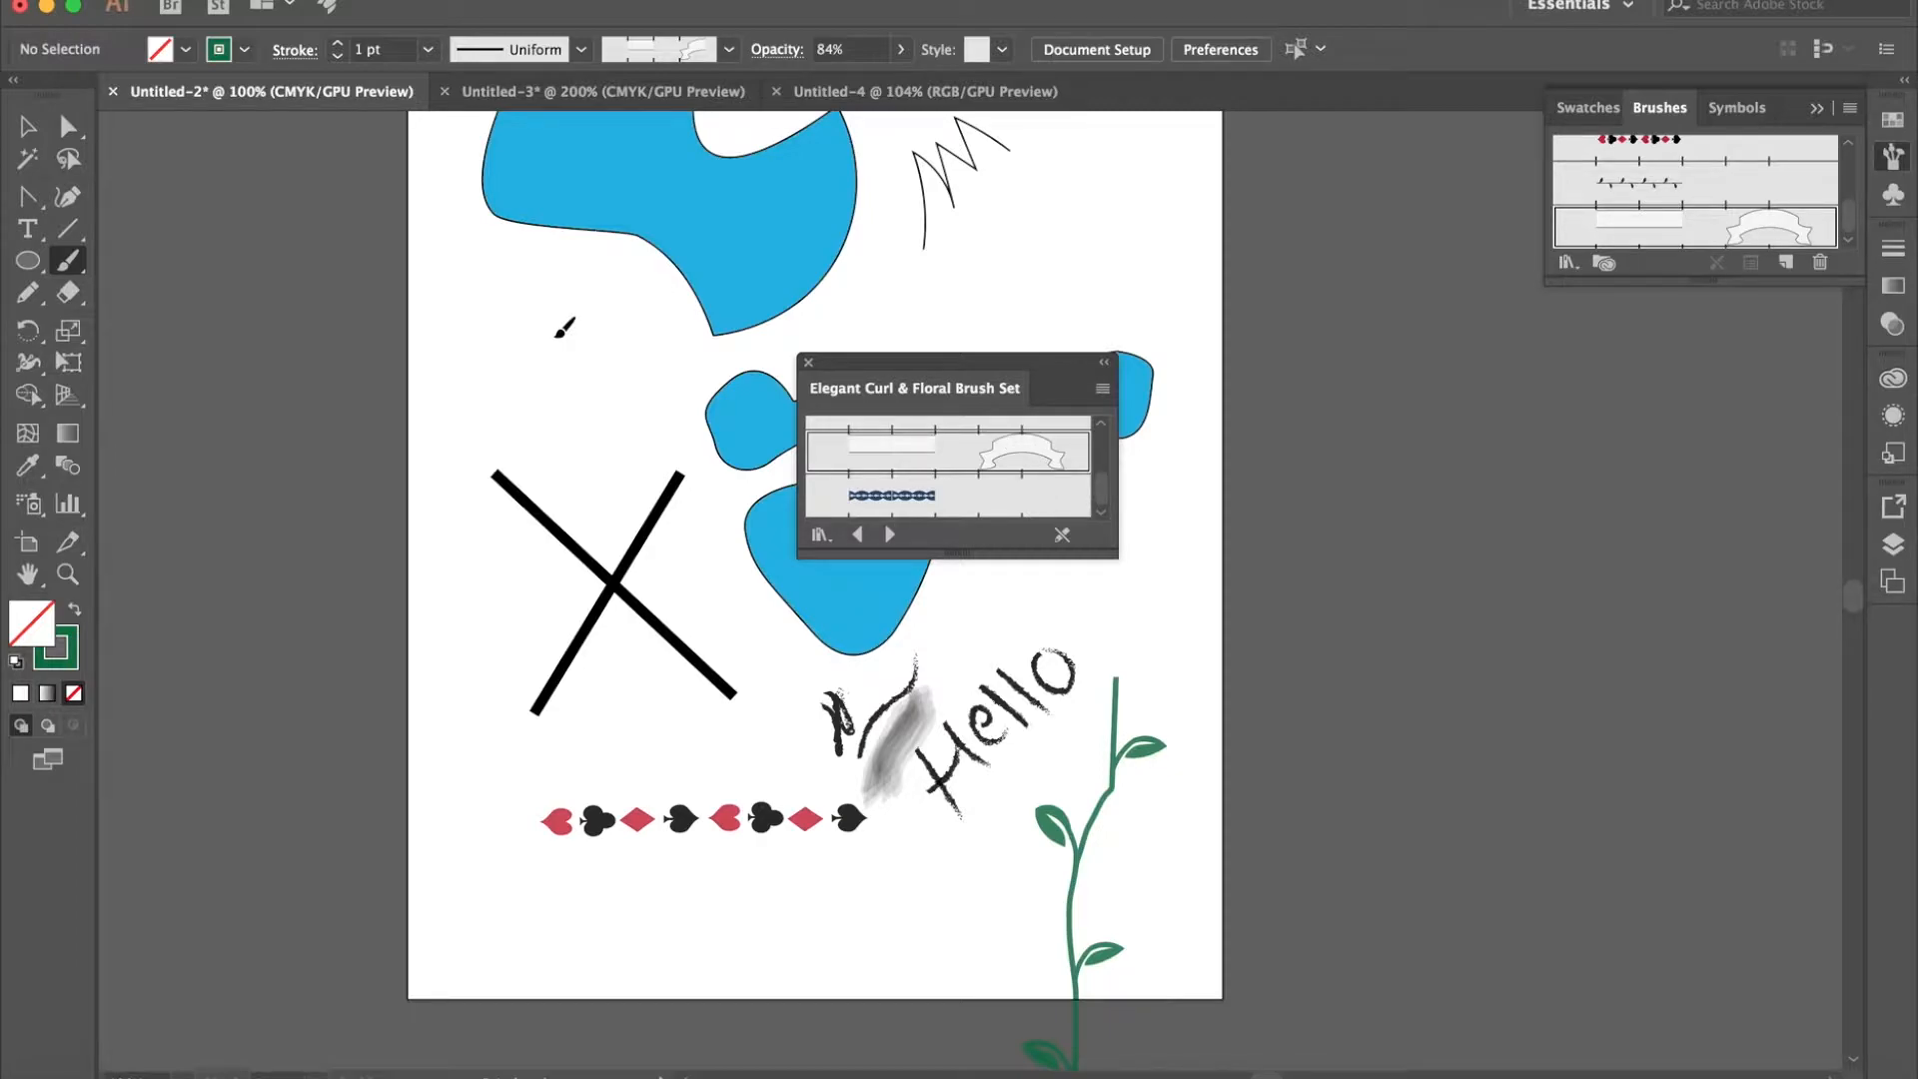
drag(829, 315, 879, 324)
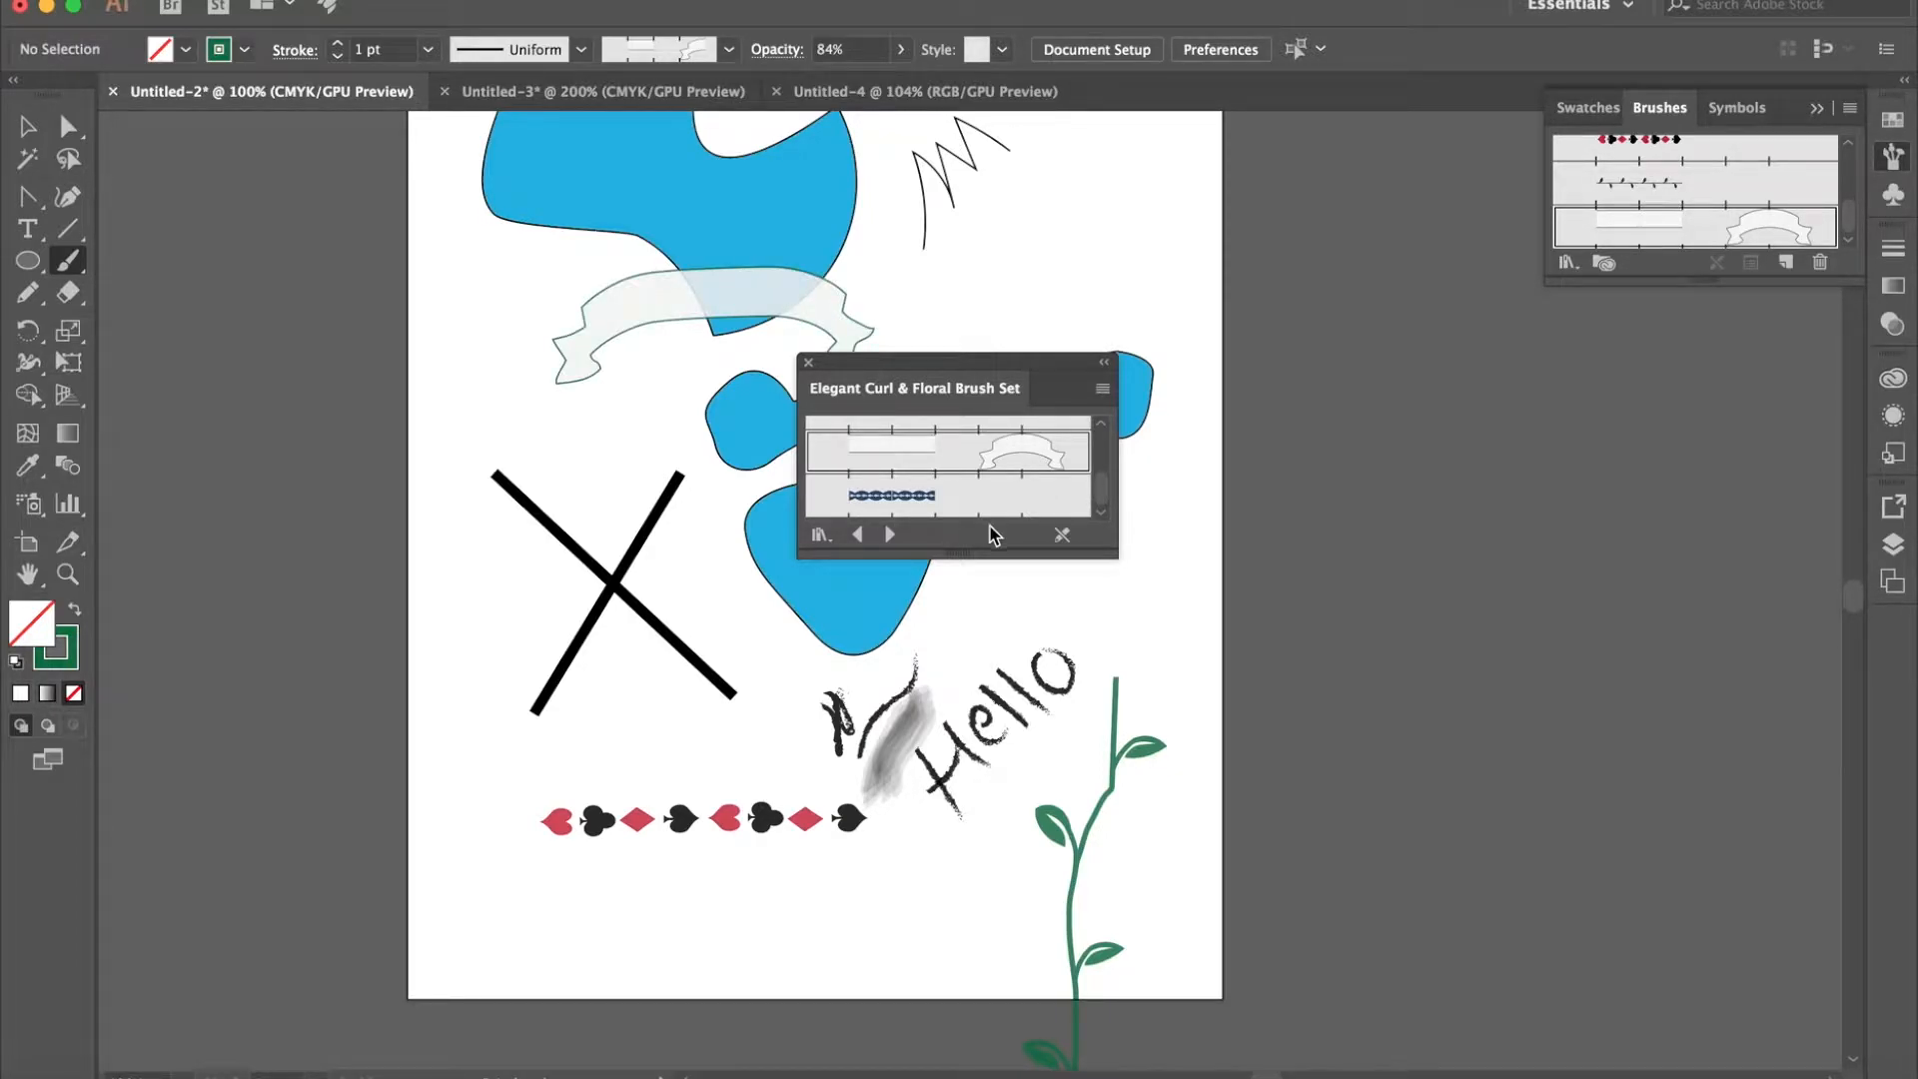
- Move the brush library off the artboard and paint radial flowers above the vine and over the lower blue shape with the radial scatter brush
drag(1054, 365, 1488, 389)
scroll(1423, 496, down, 3)
scroll(1425, 496, down, 5)
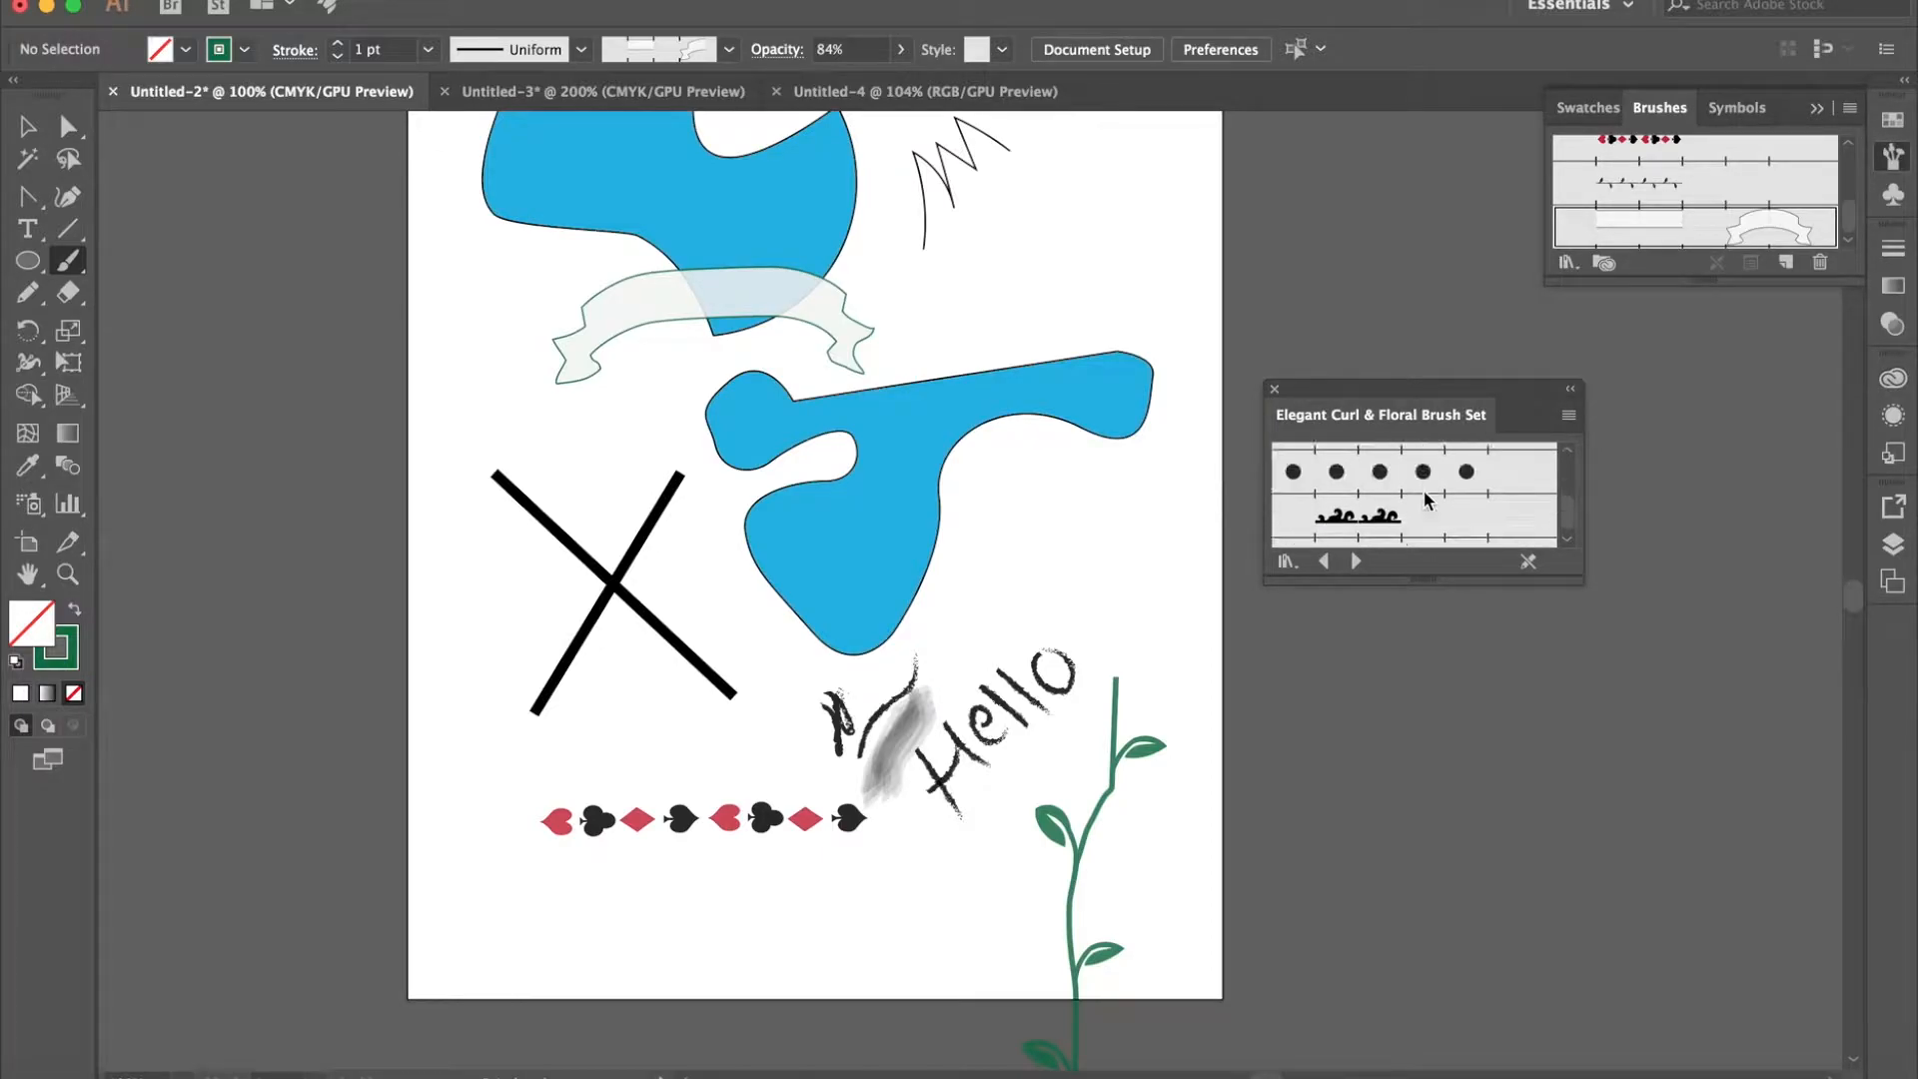
scroll(1425, 499, down, 8)
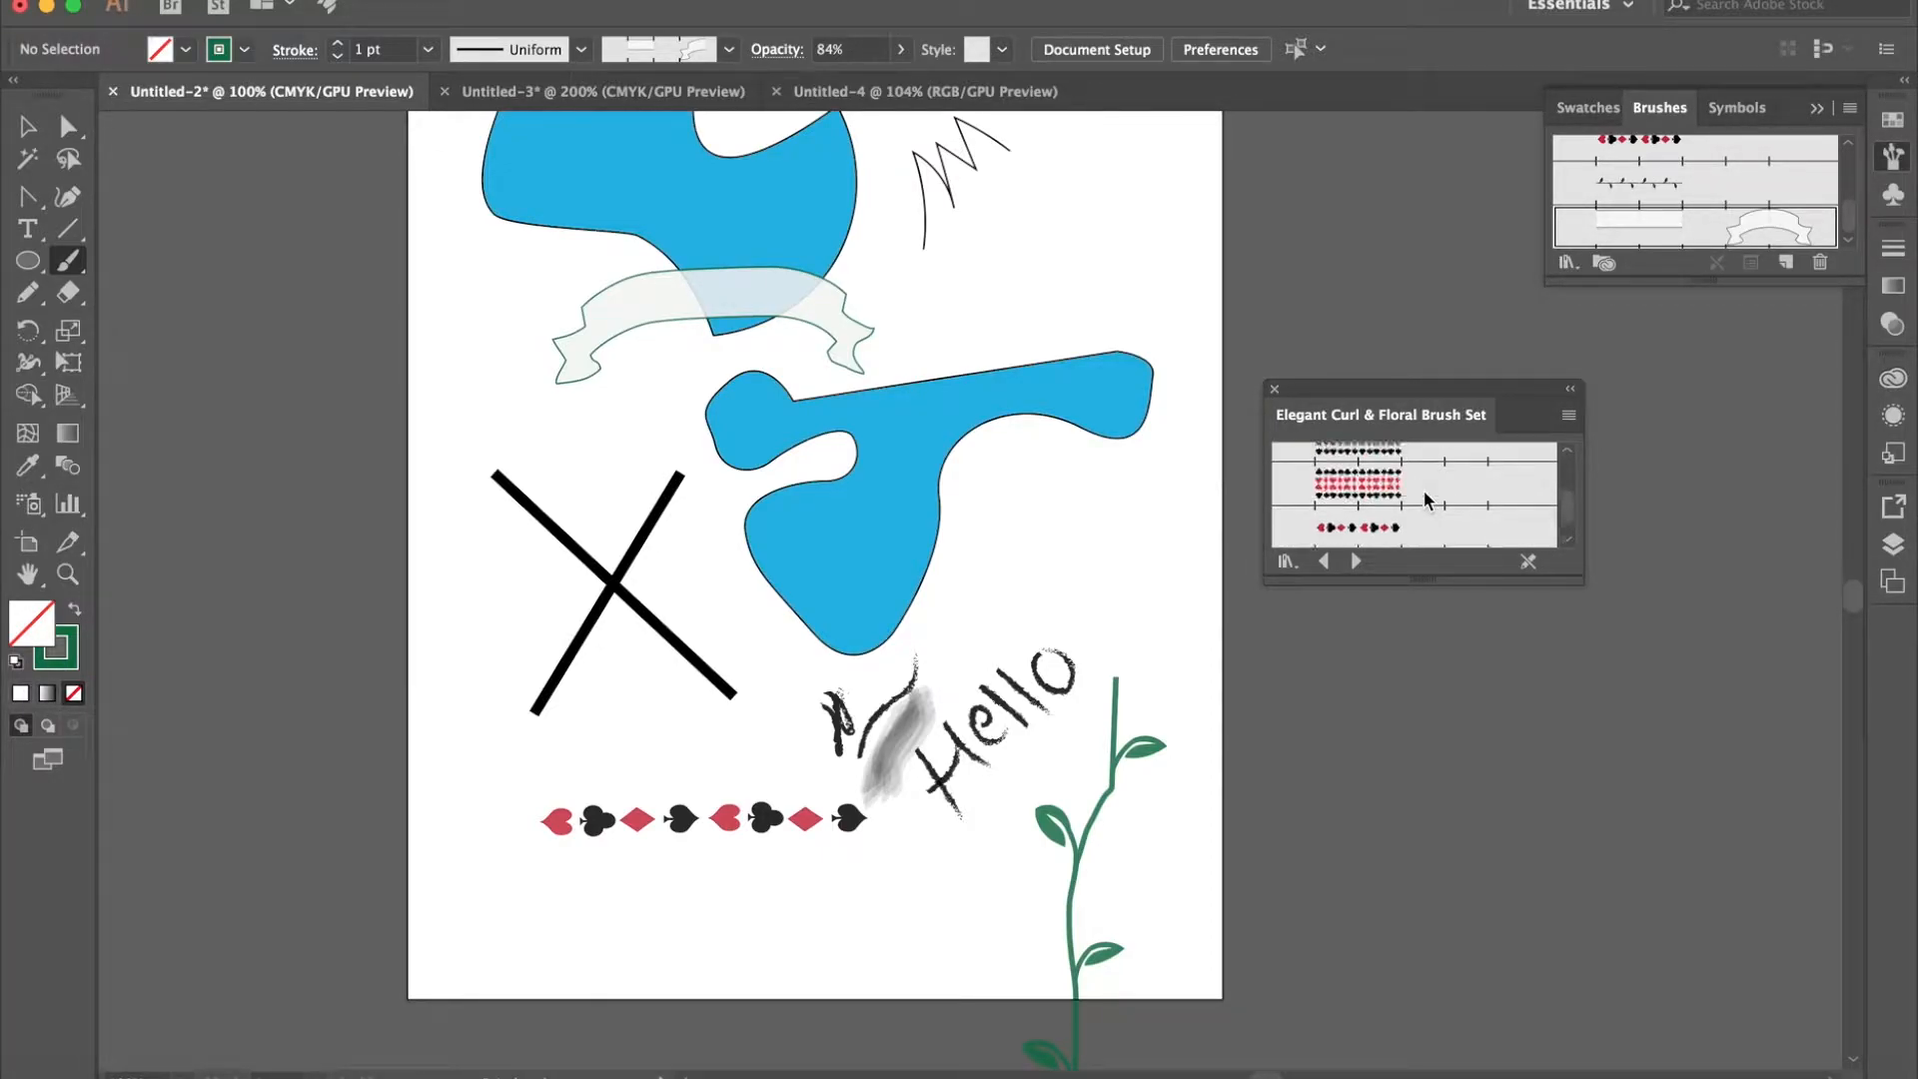
scroll(1423, 489, down, 8)
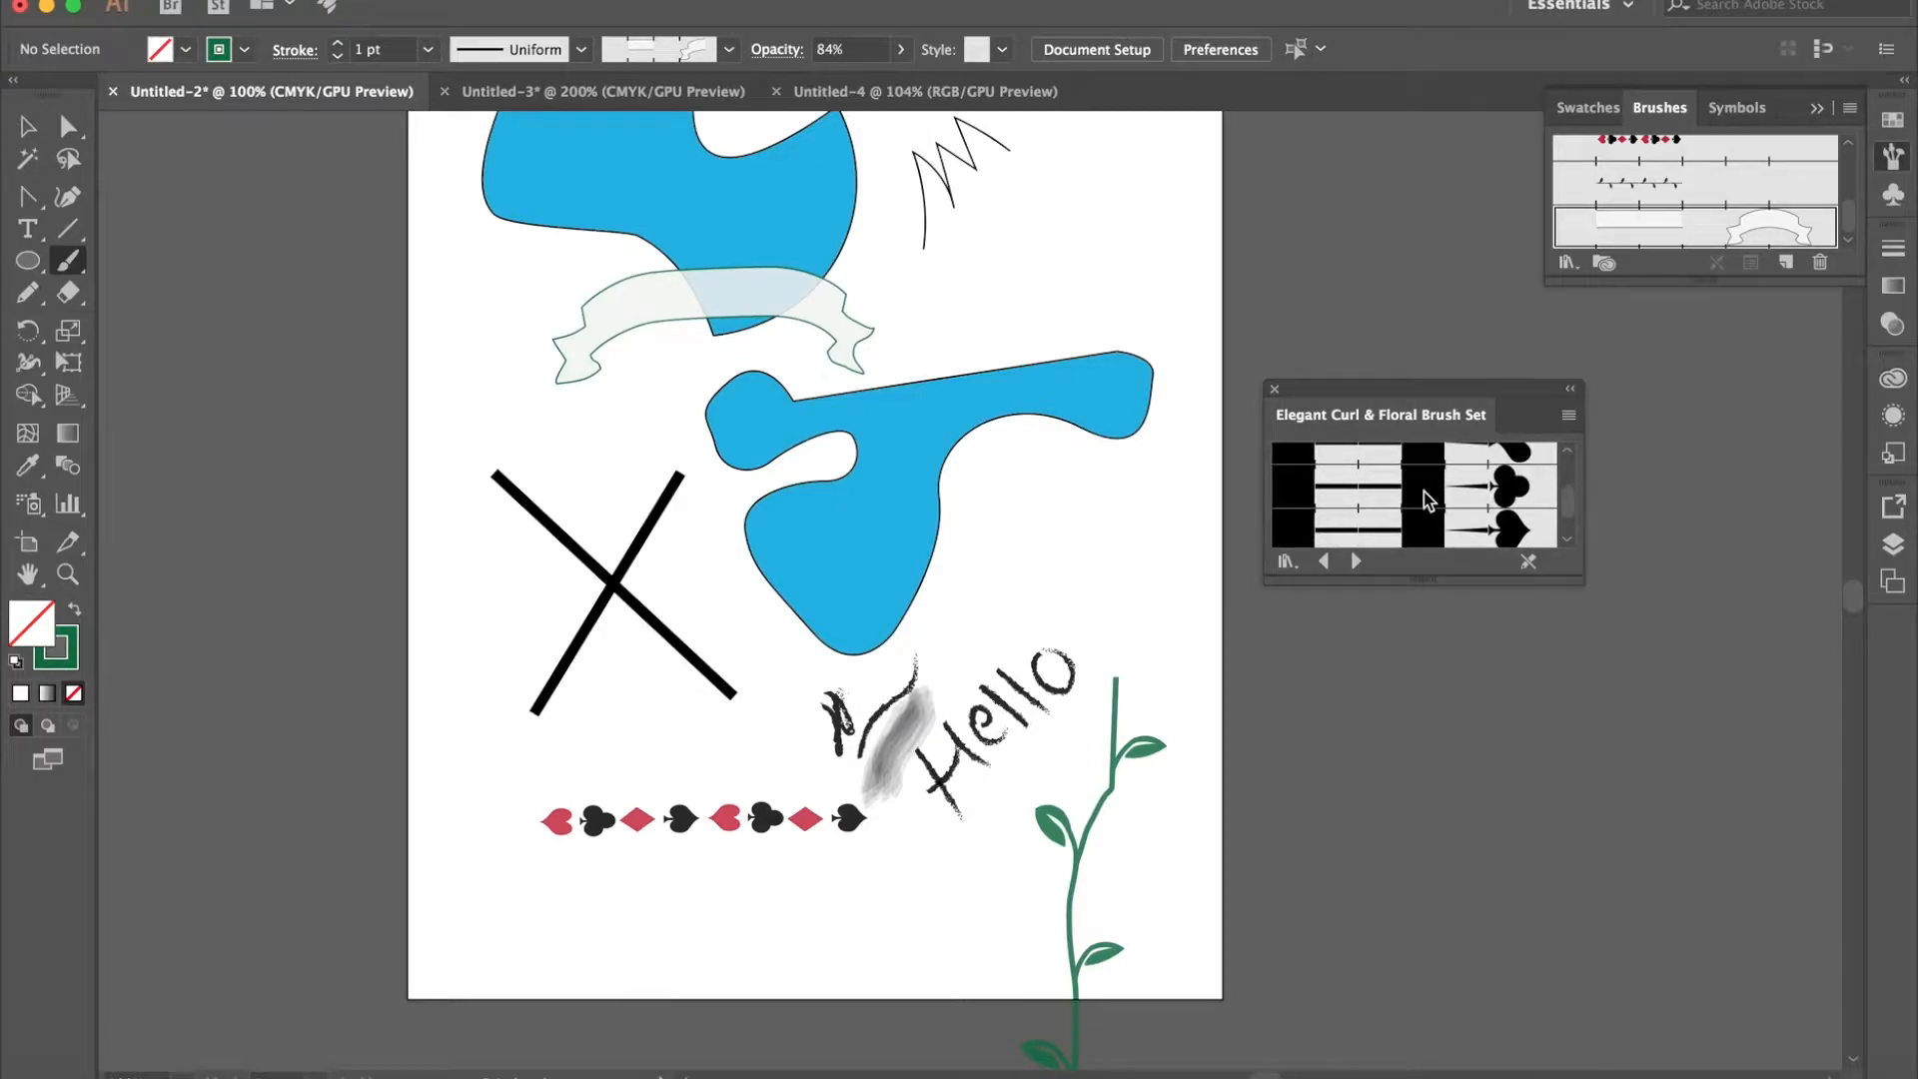
scroll(1425, 496, down, 8)
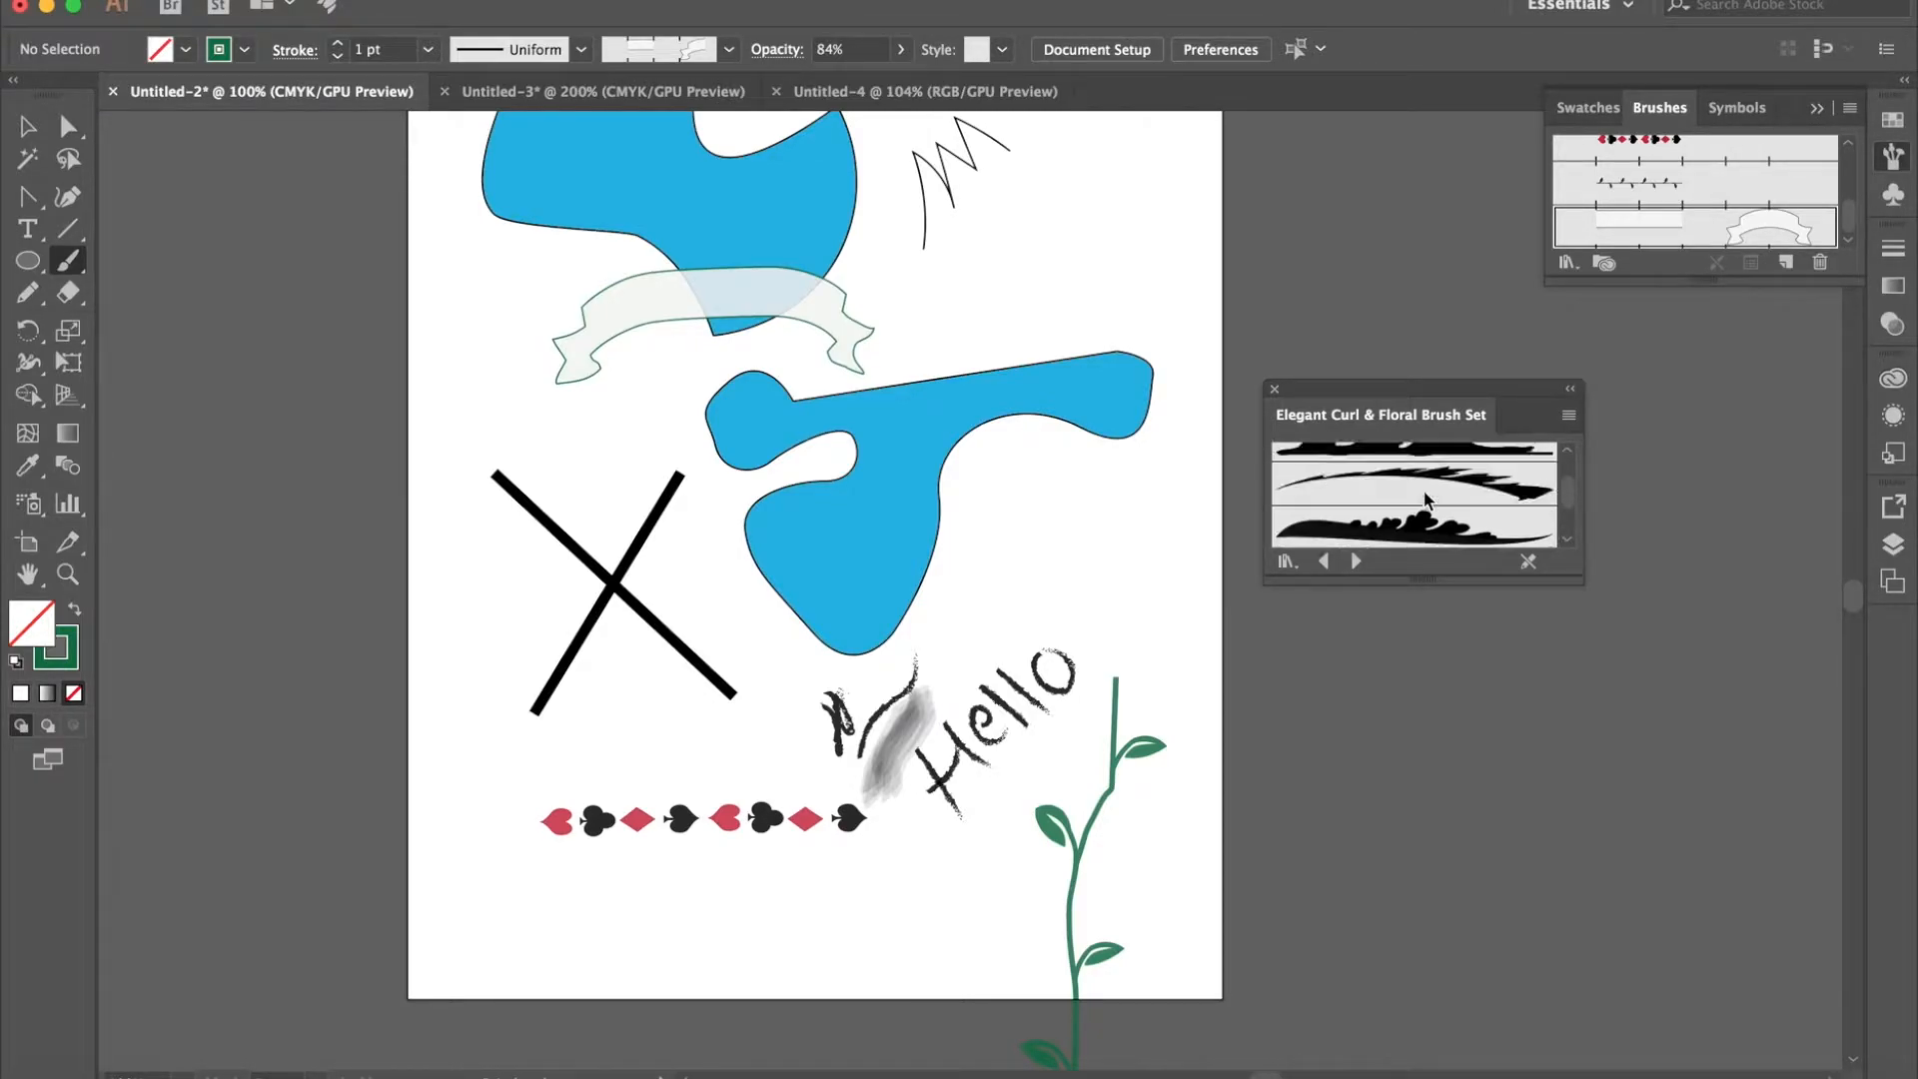
scroll(1425, 499, down, 8)
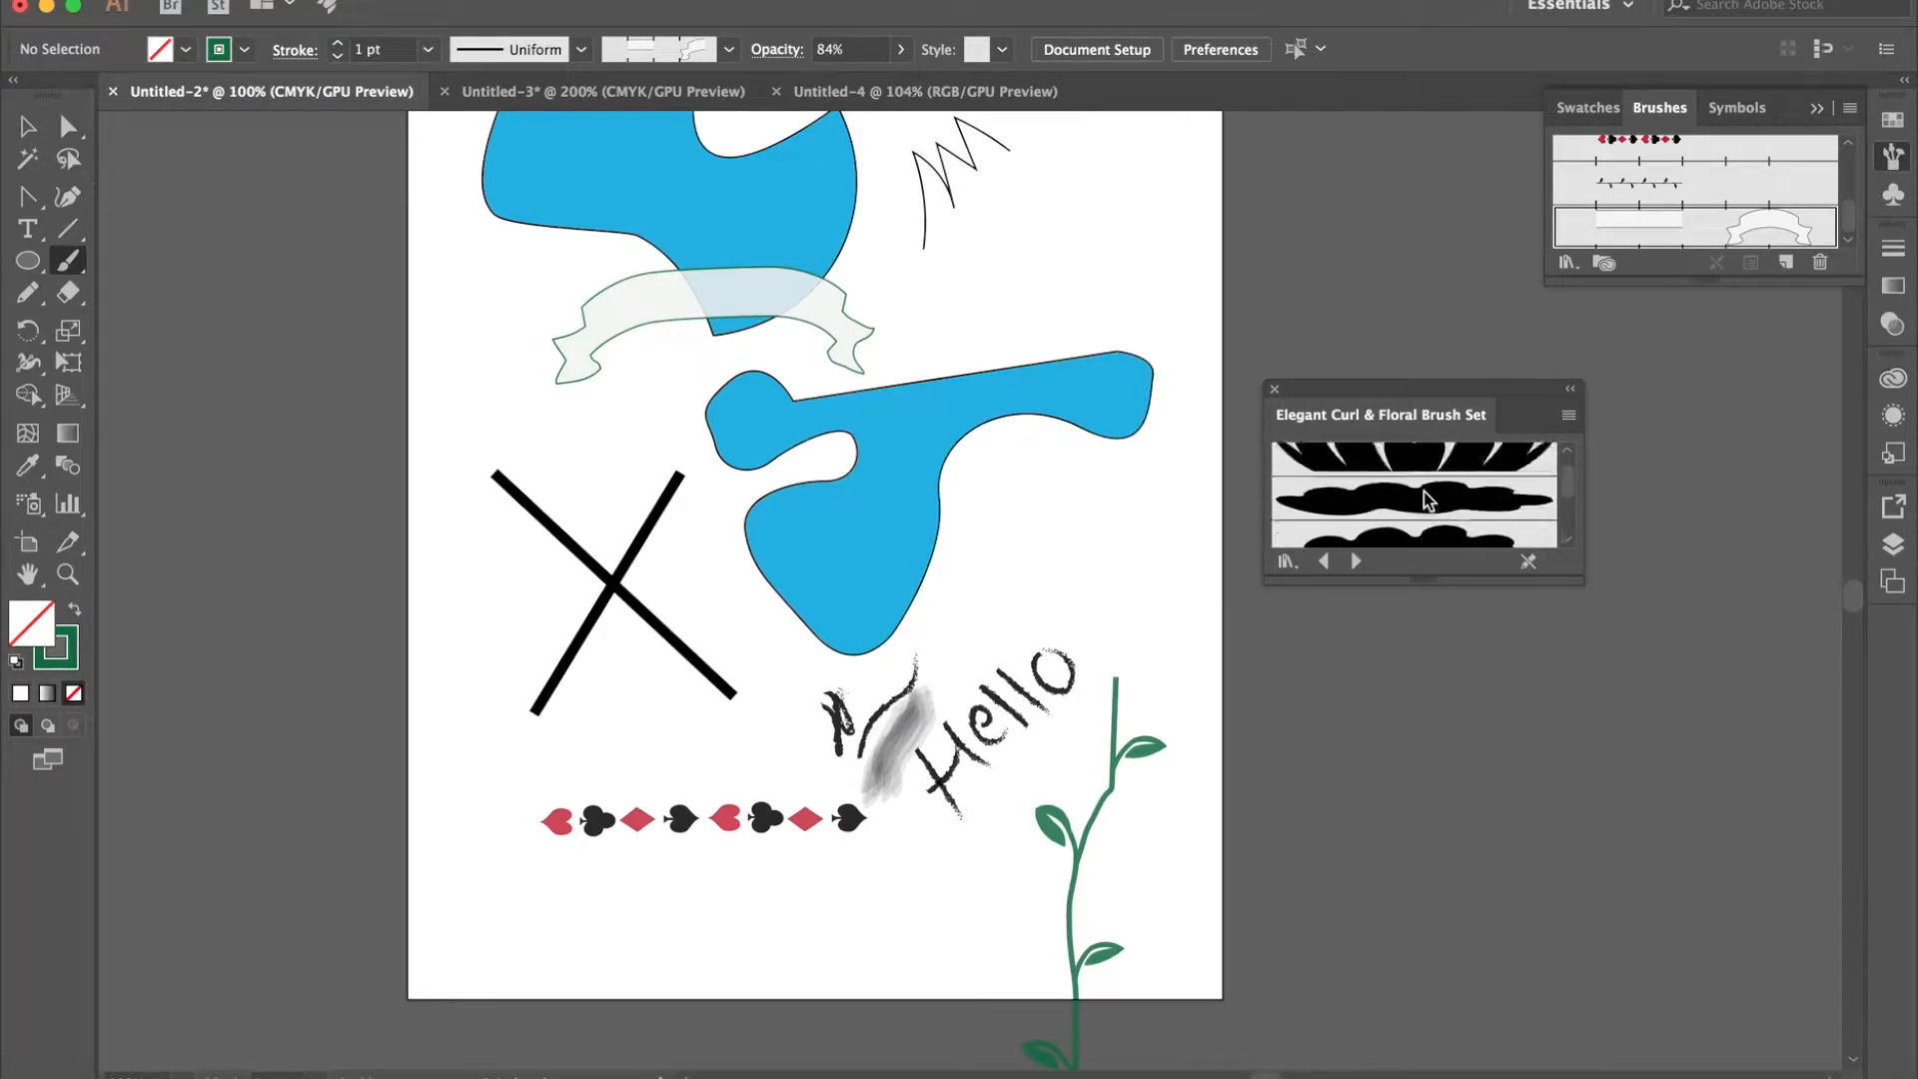
scroll(1426, 499, down, 3)
scroll(1426, 499, up, 3)
click(1293, 462)
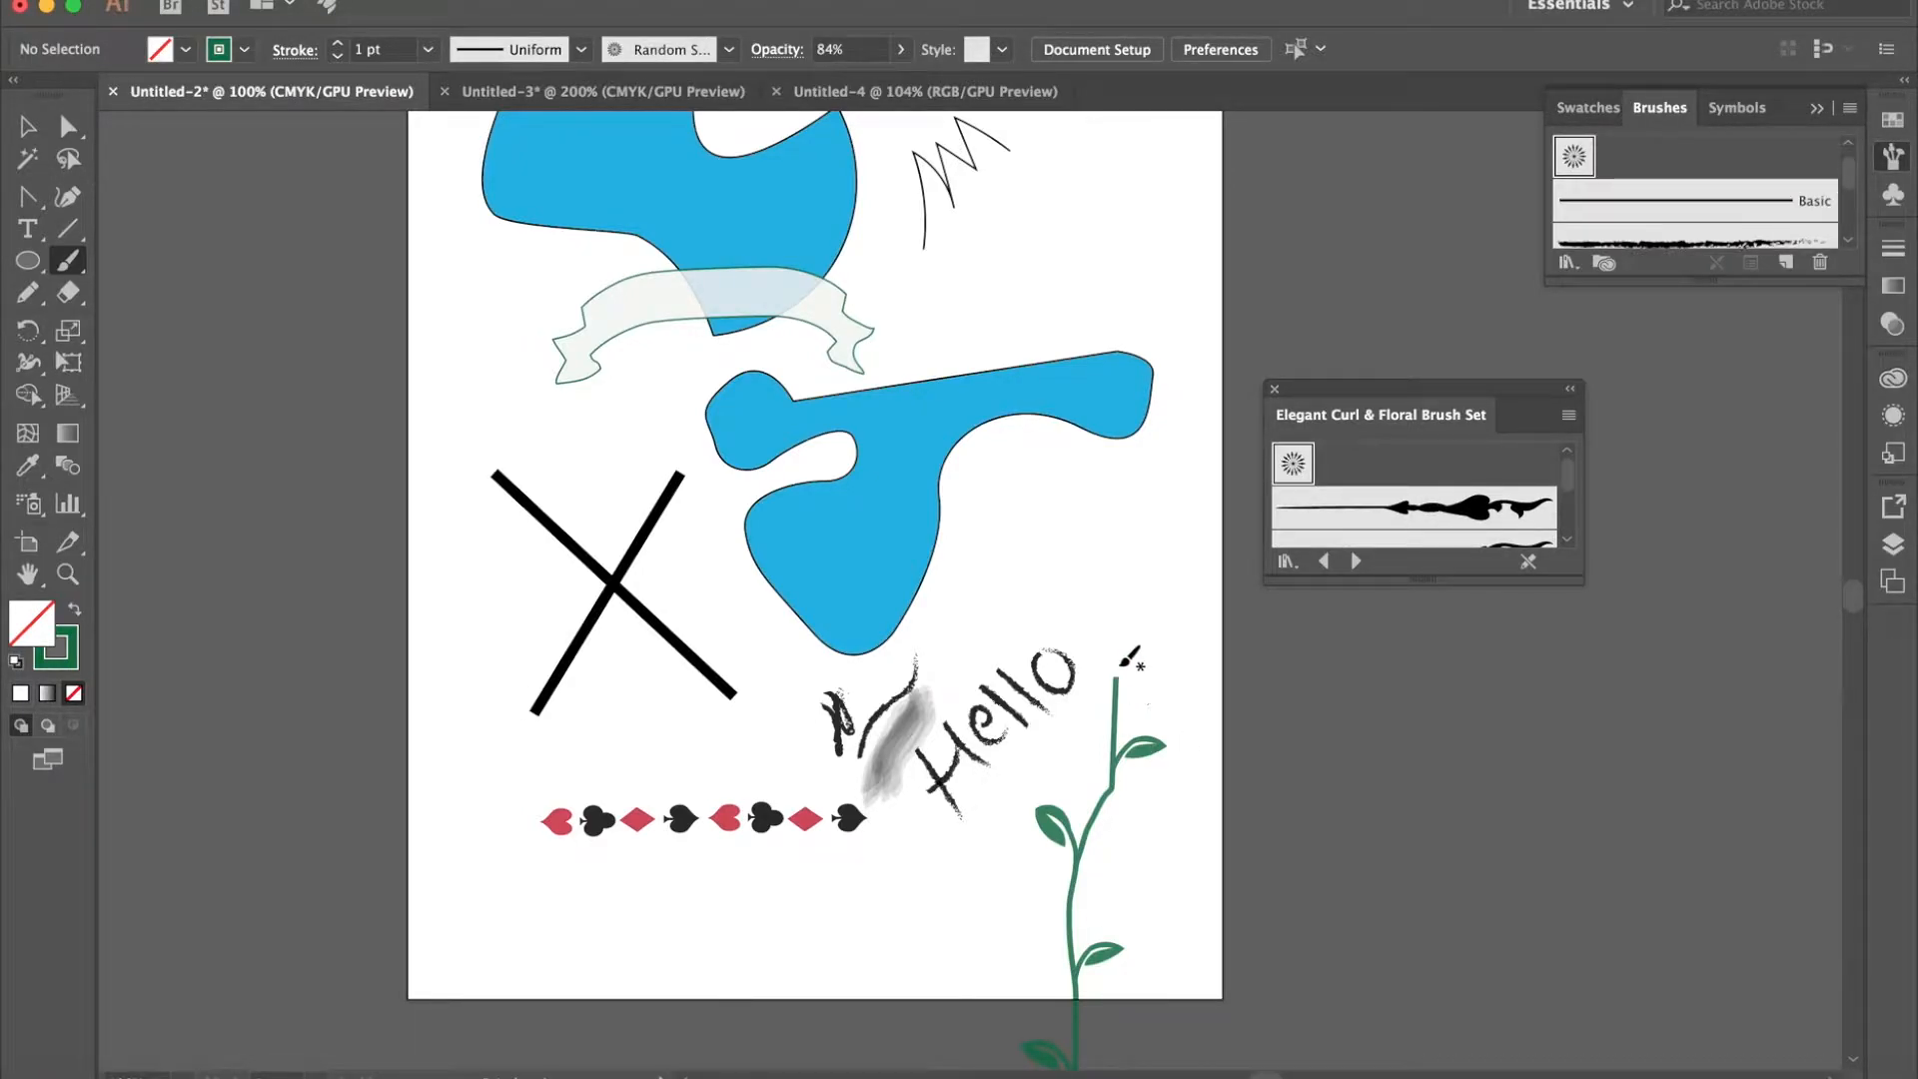
mouse_move(1103, 637)
mouse_down()
mouse_move(1075, 572)
mouse_move(1132, 553)
mouse_move(1170, 608)
mouse_move(1105, 631)
mouse_up()
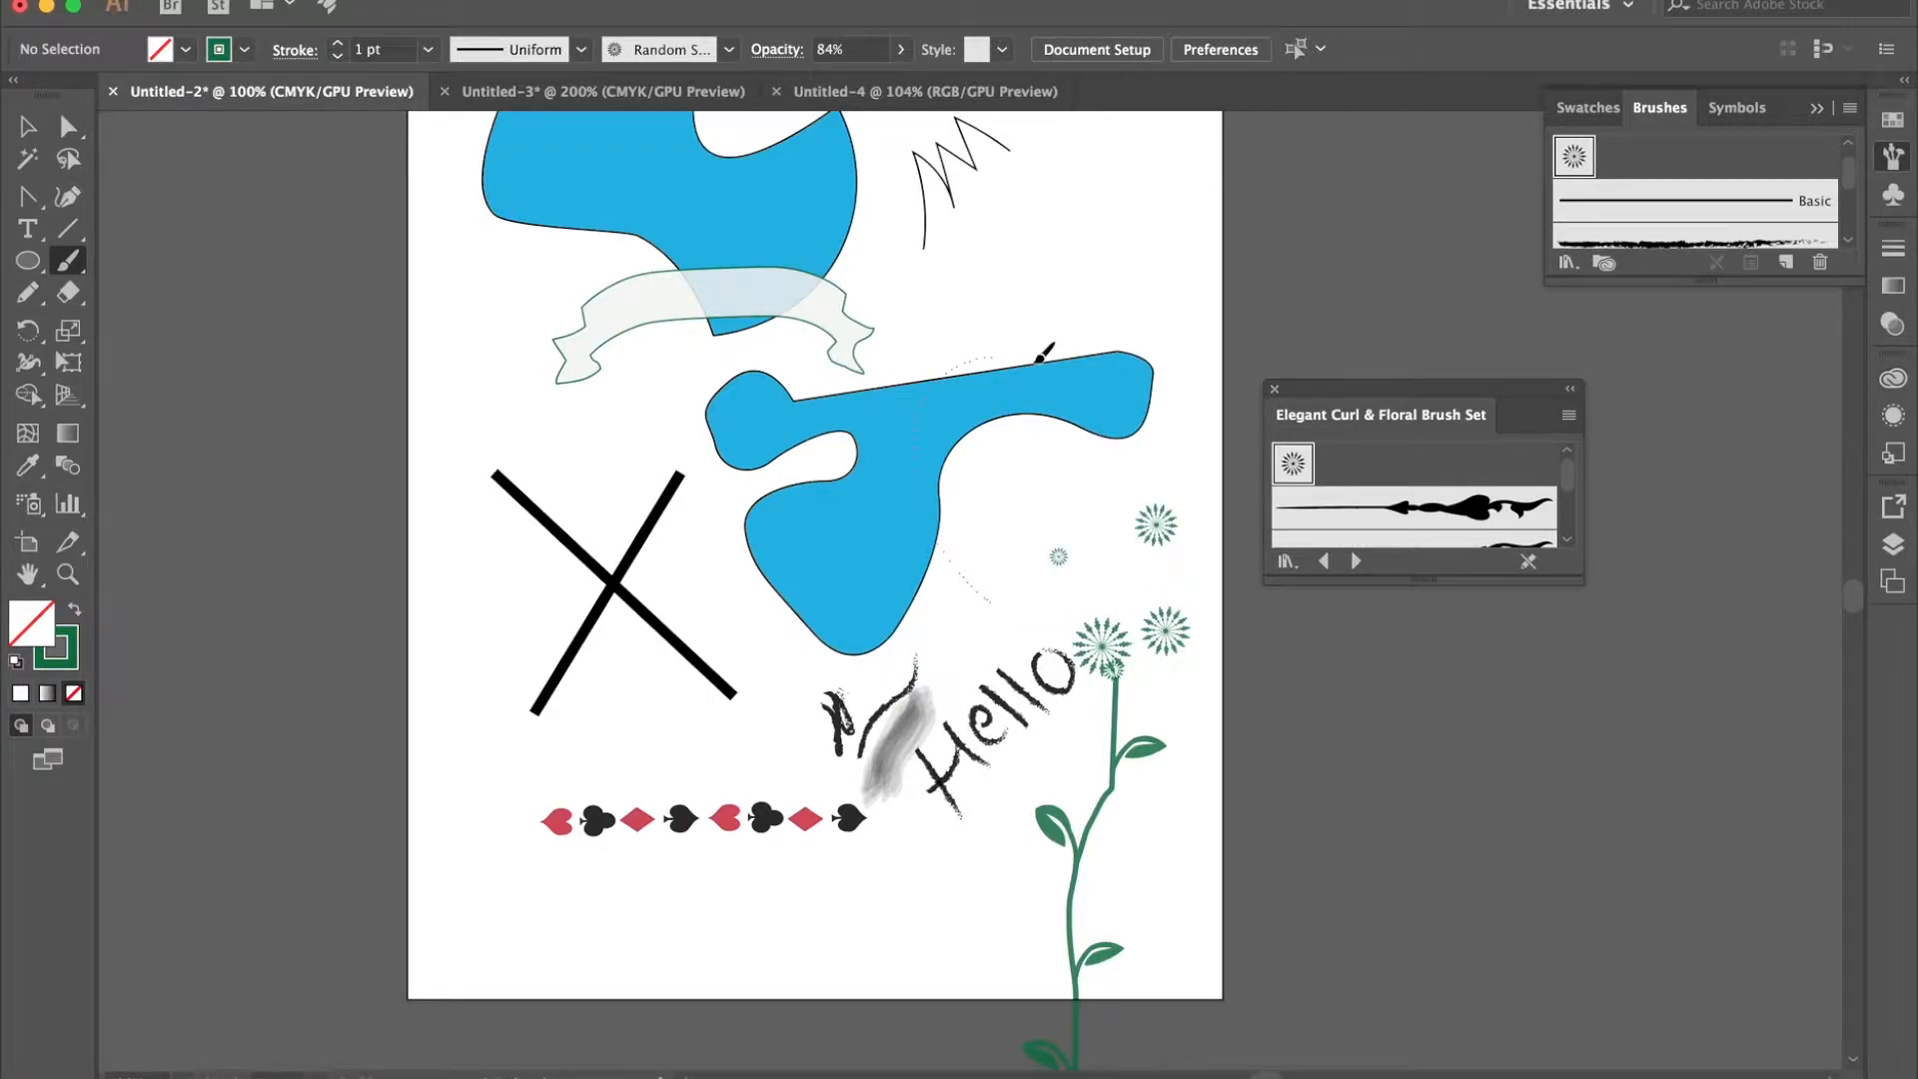
drag(1067, 548, 977, 617)
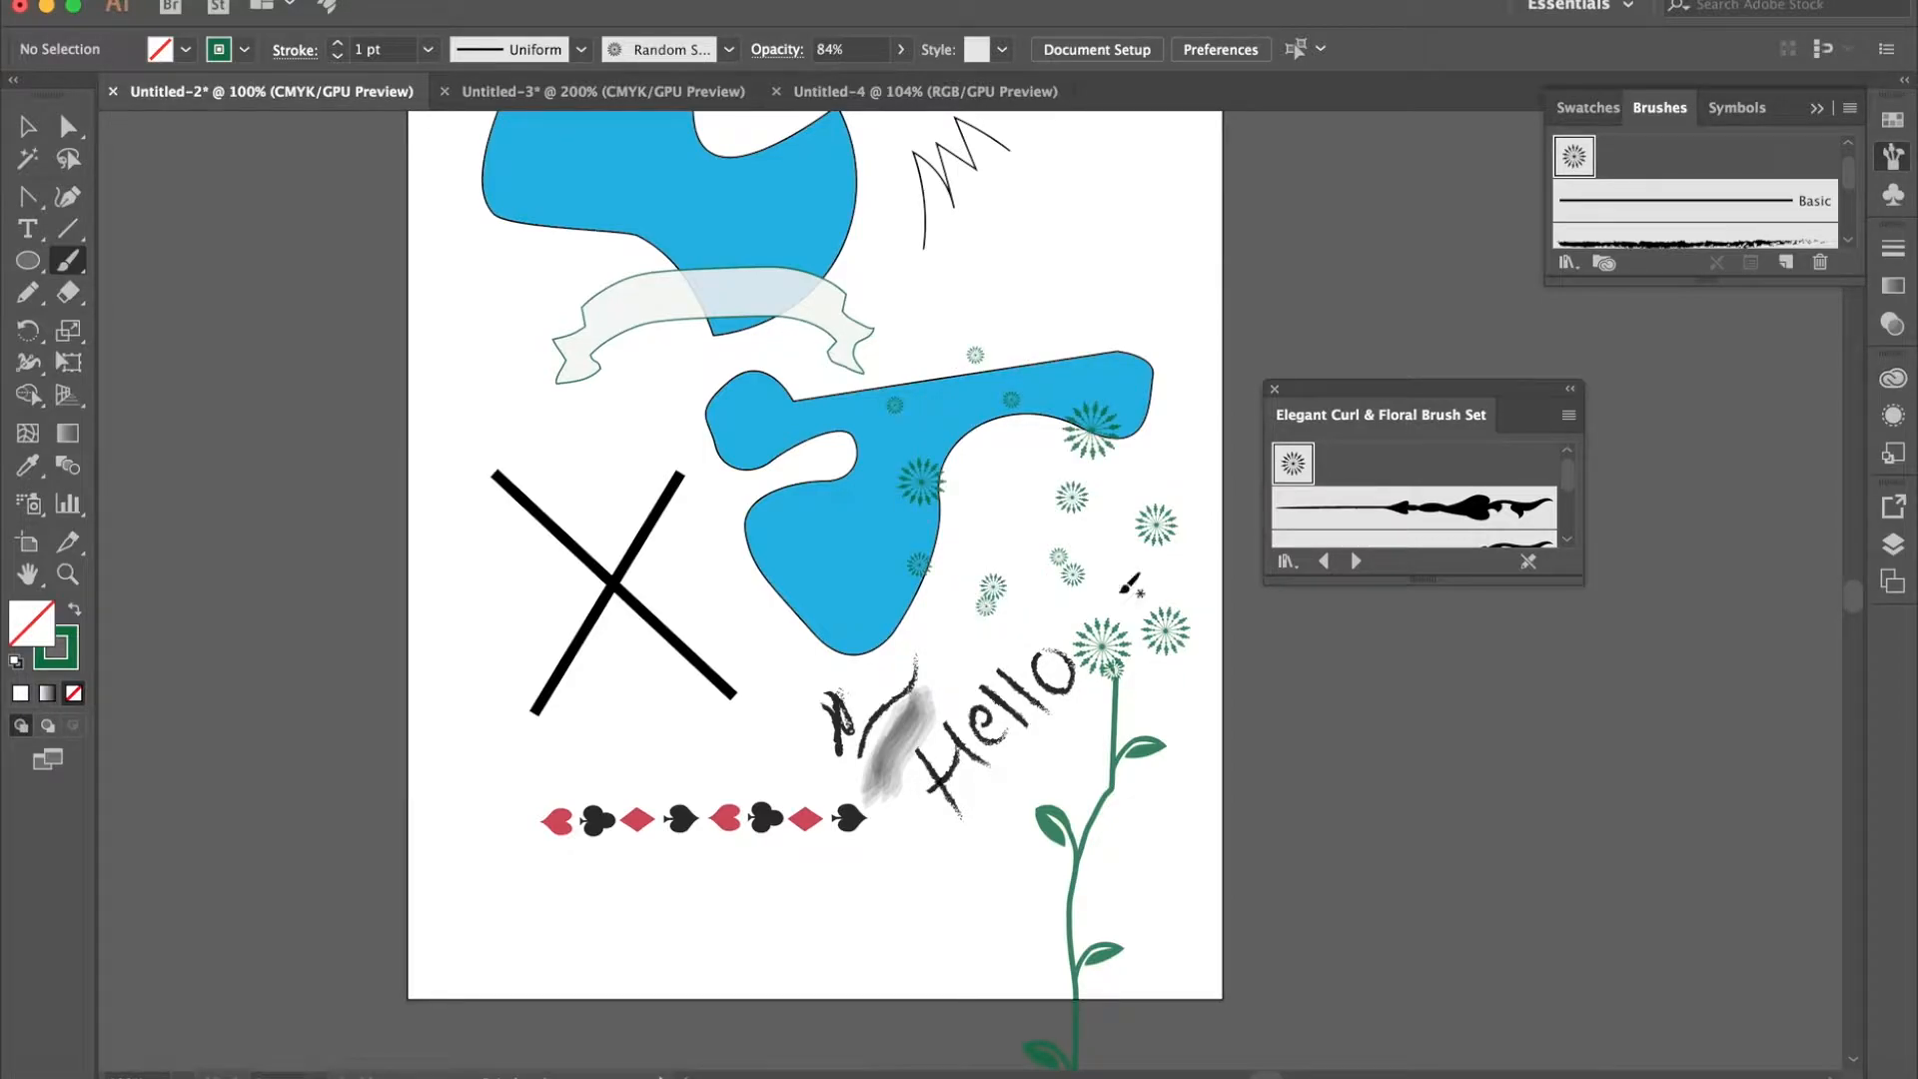
- Examine the scattered flowers at 300% zoom and close the Elegant Curl & Floral Brush Set
key(super+equal)
key(super+equal)
key(super+equal)
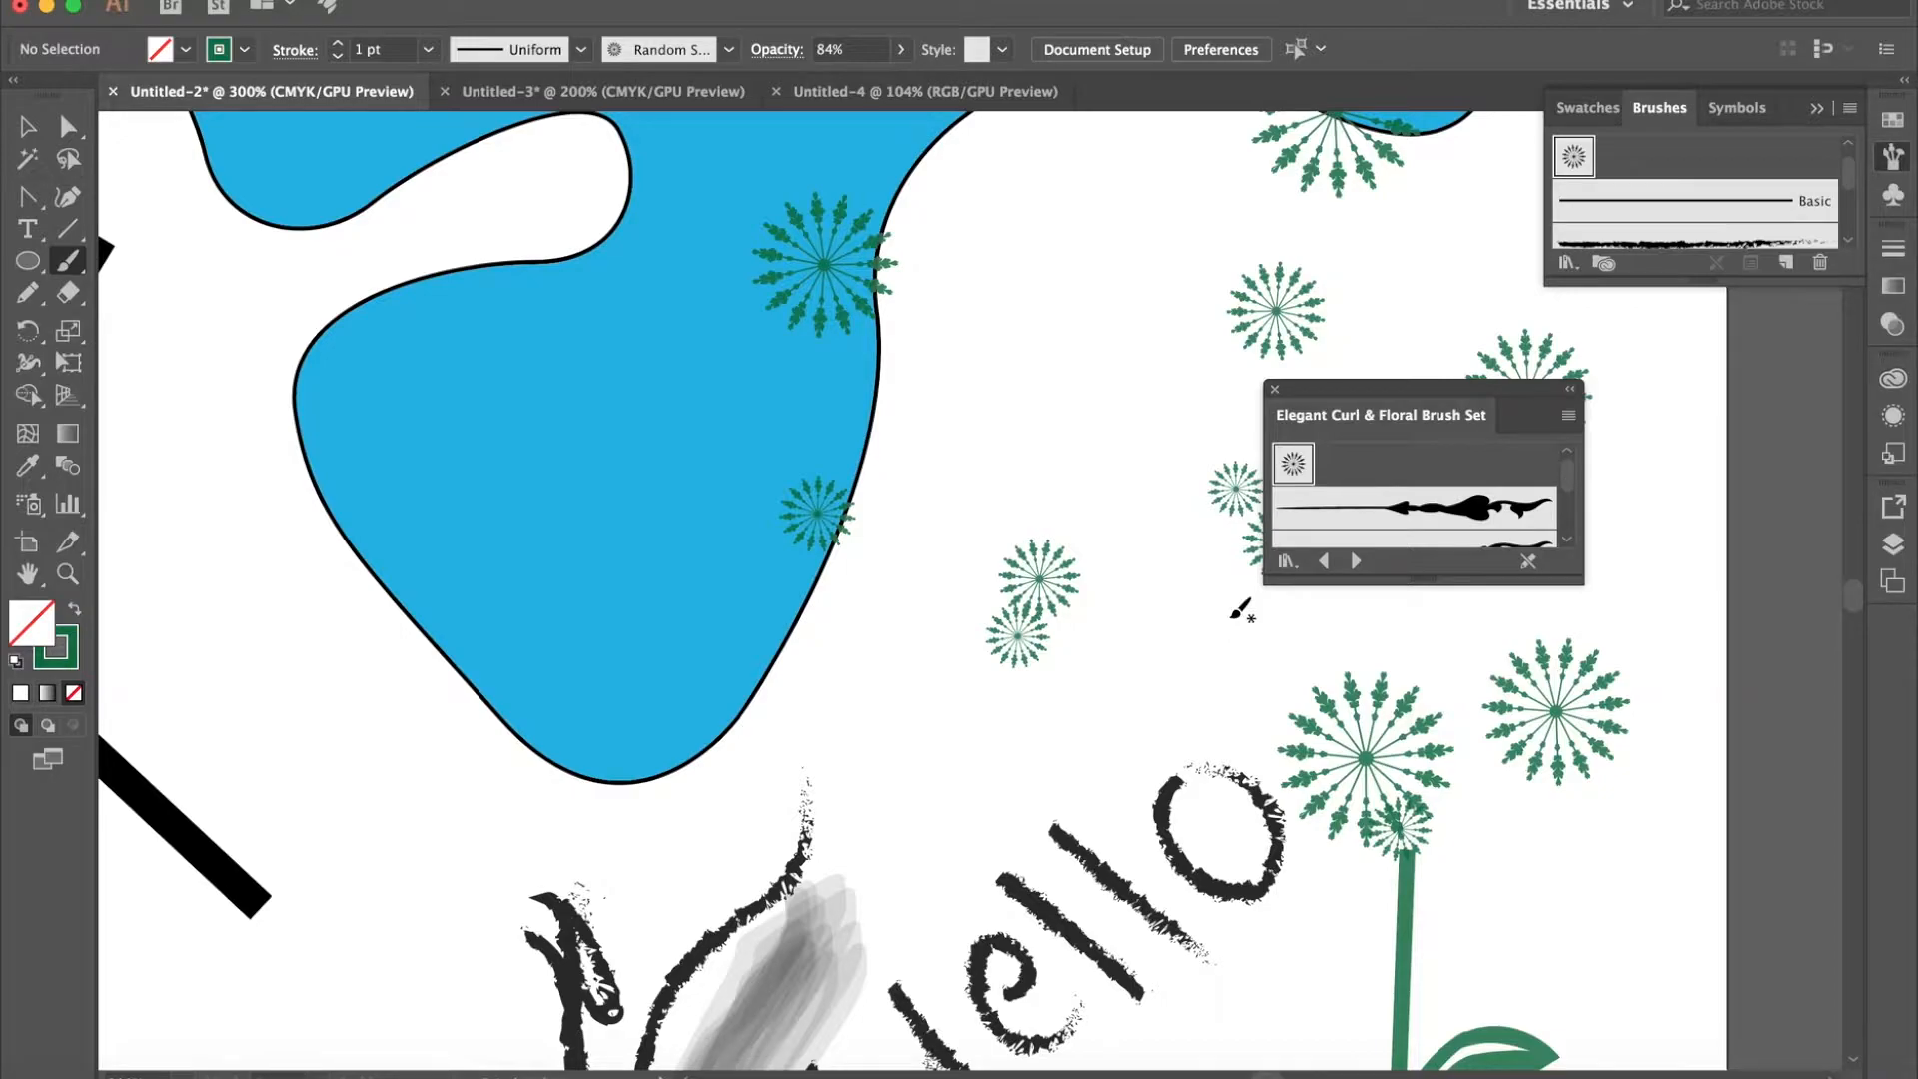
scroll(1229, 620, right, 6)
scroll(1229, 620, up, 3)
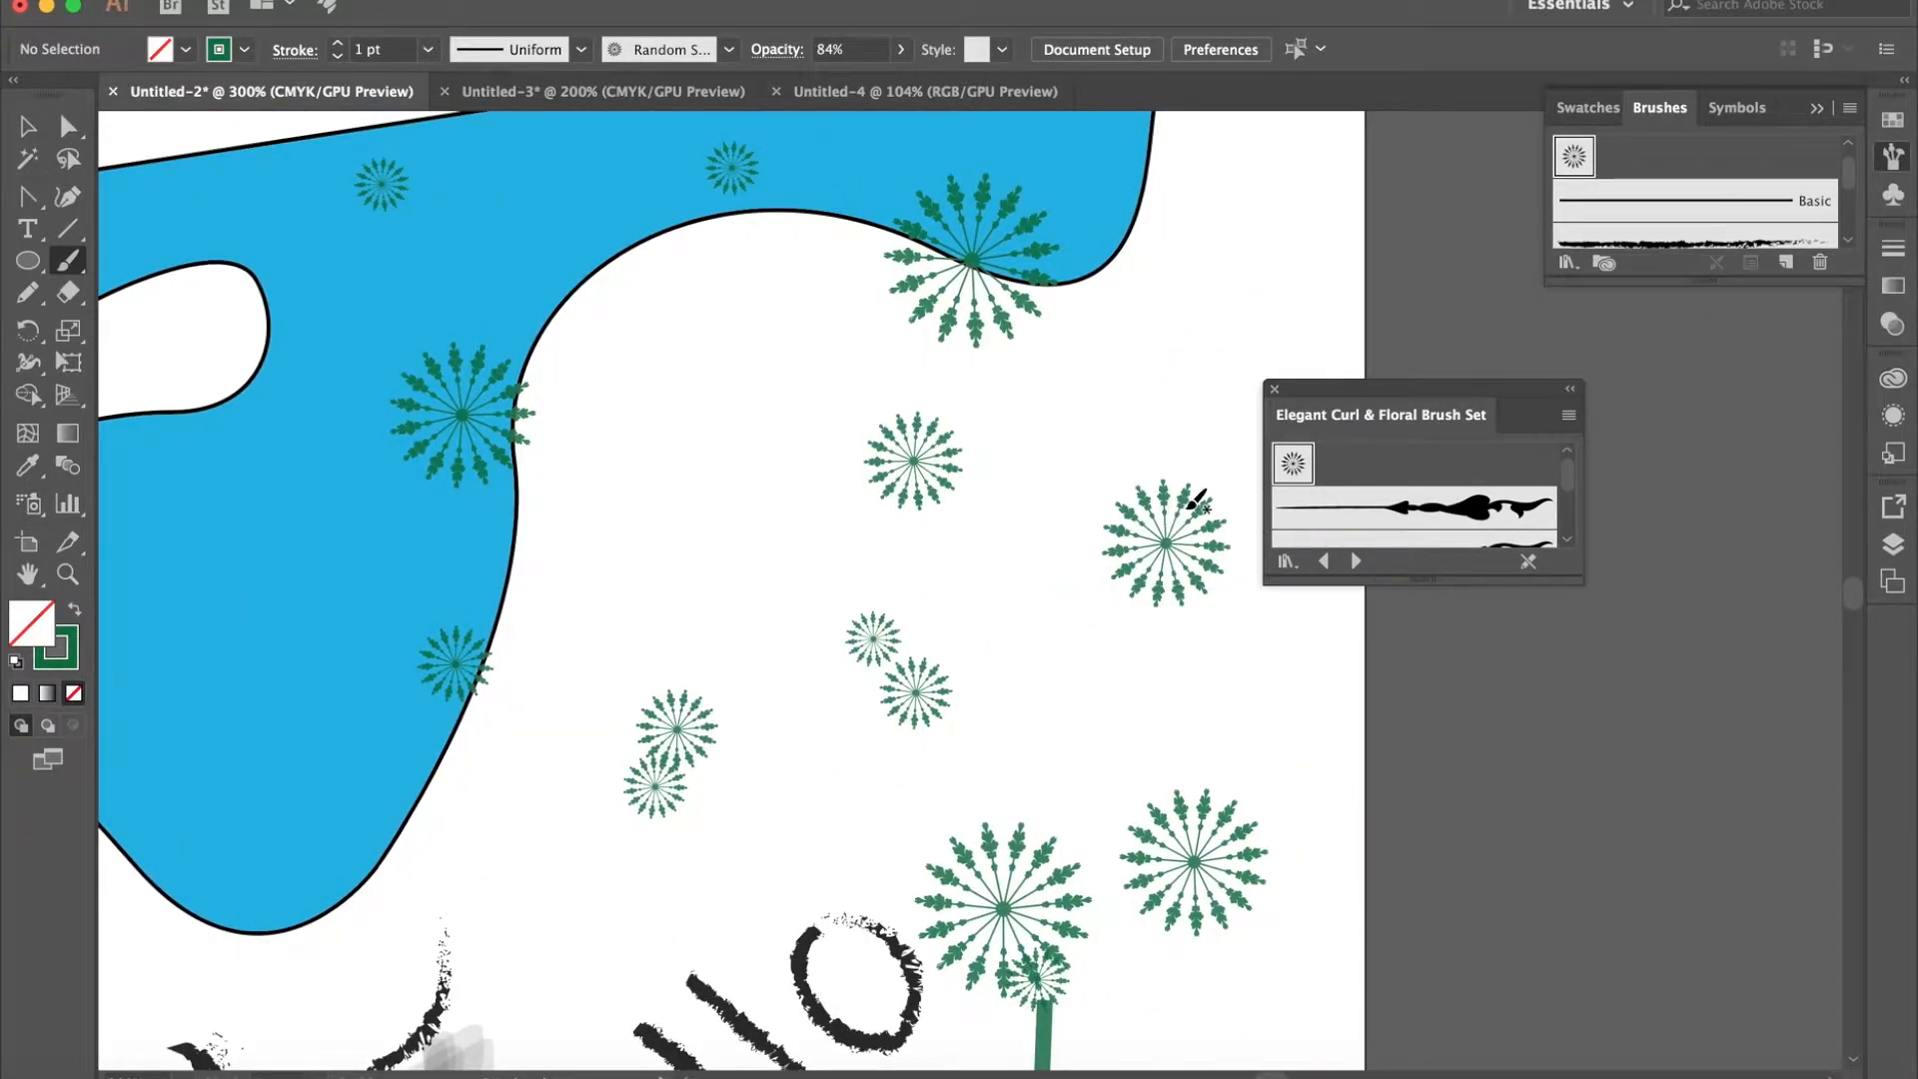
scroll(1374, 511, down, 1)
scroll(1375, 509, down, 3)
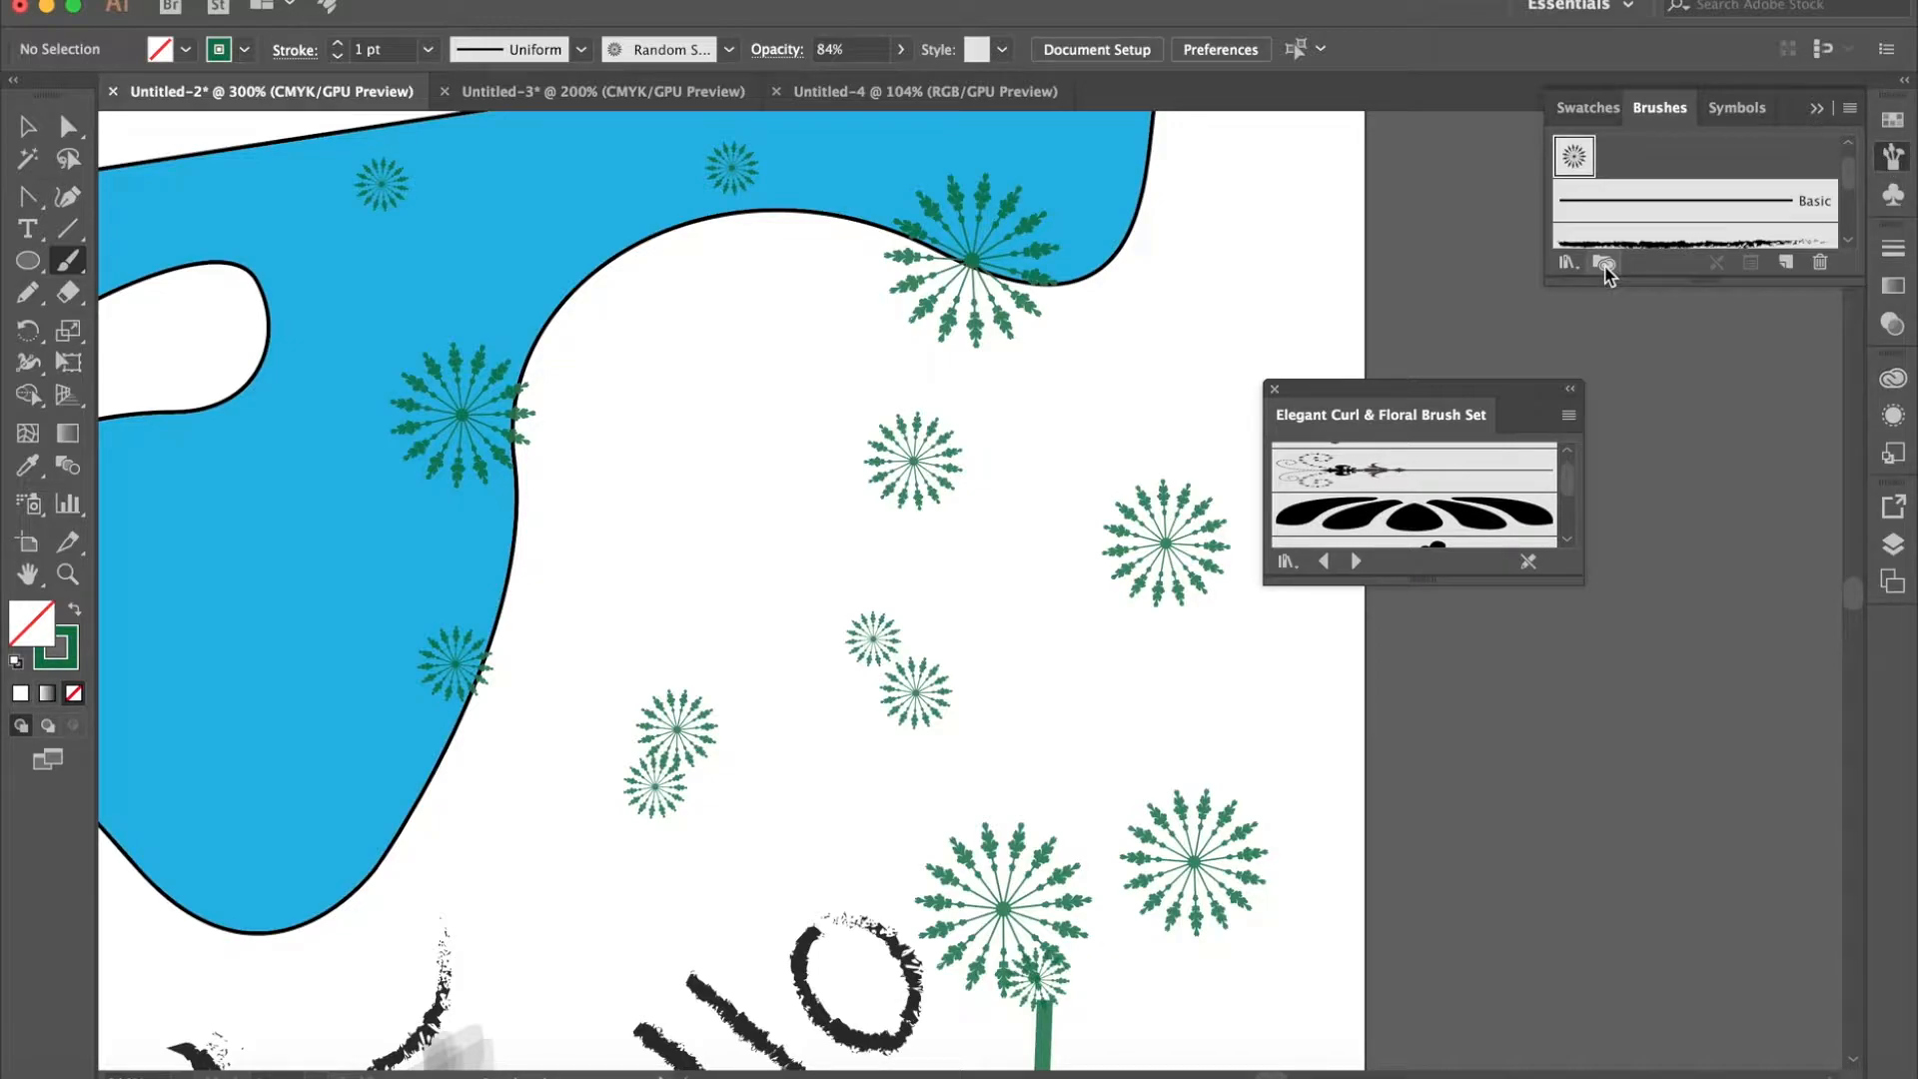
click(1273, 390)
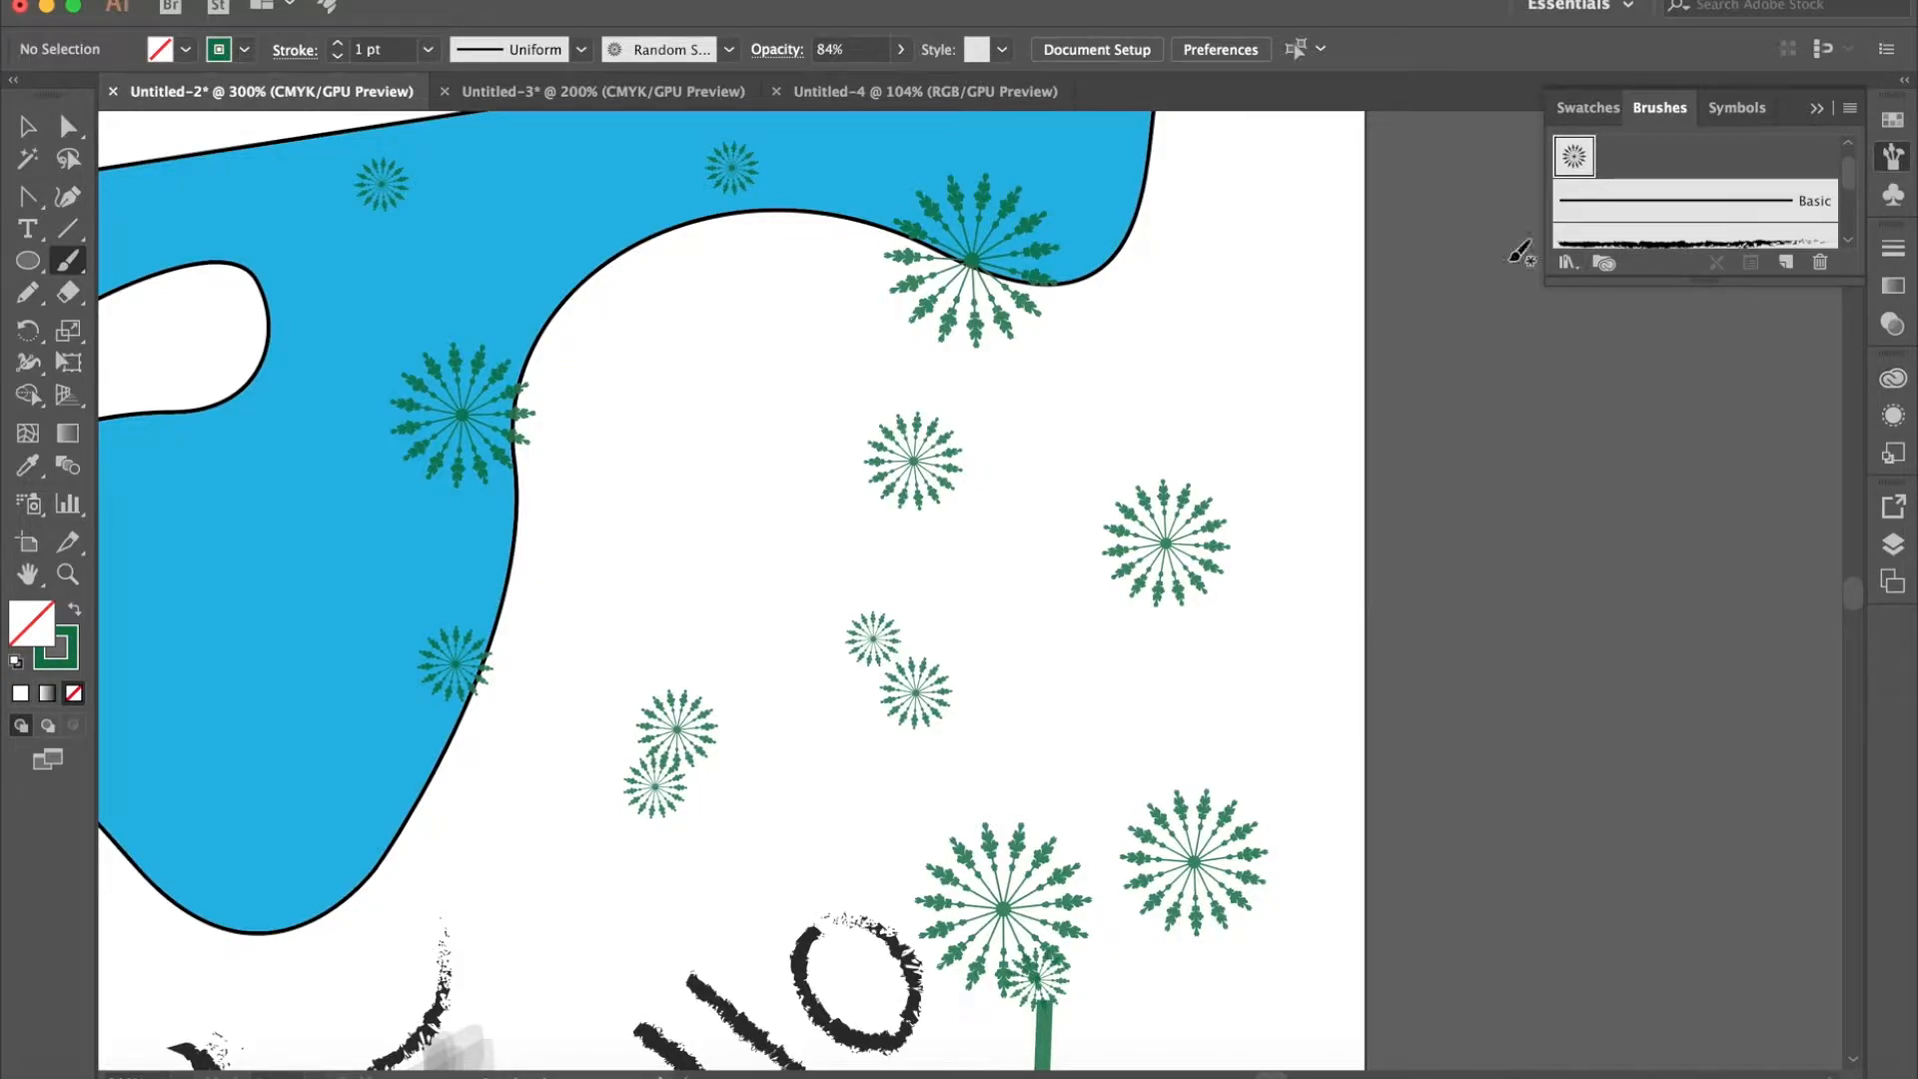
- Browse the Artistic_Calligraphic brush library and close the brush library window
click(1566, 262)
mouse_move(1601, 335)
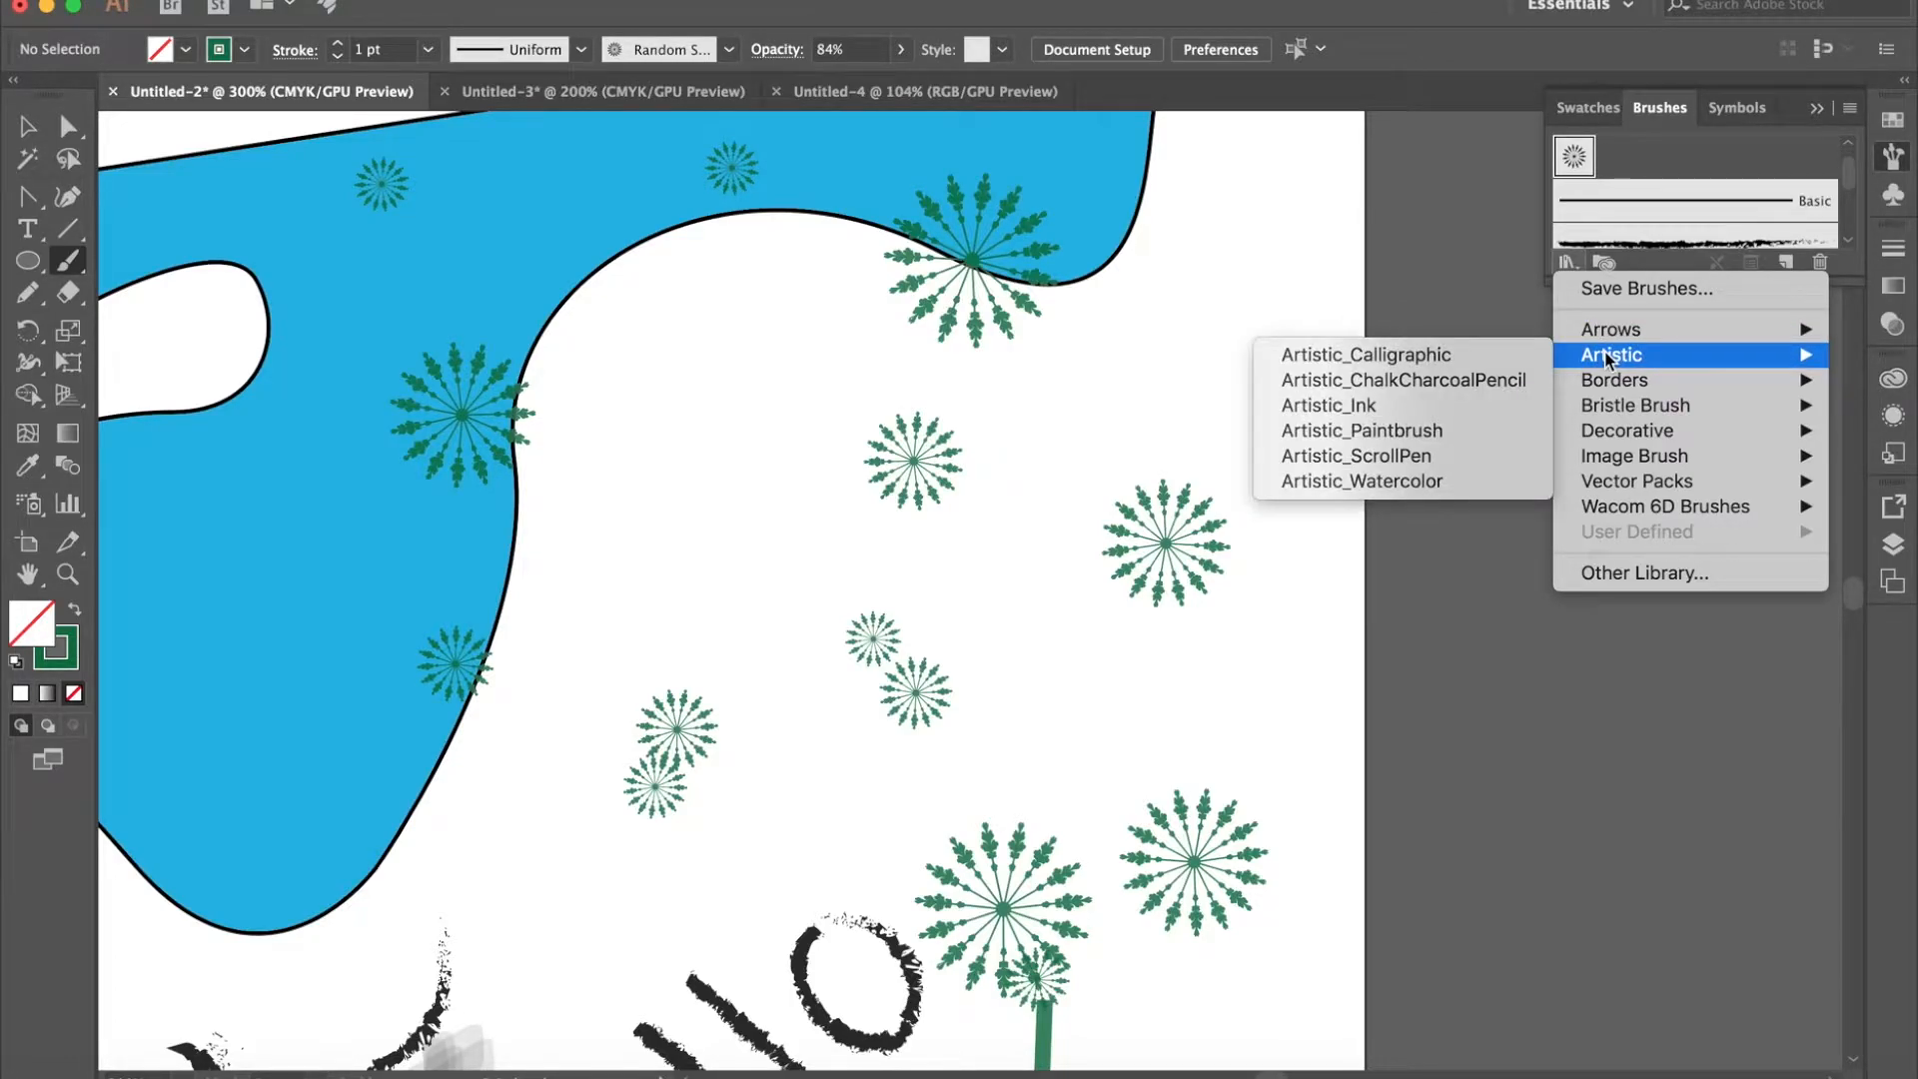
click(1494, 355)
scroll(1408, 481, down, 5)
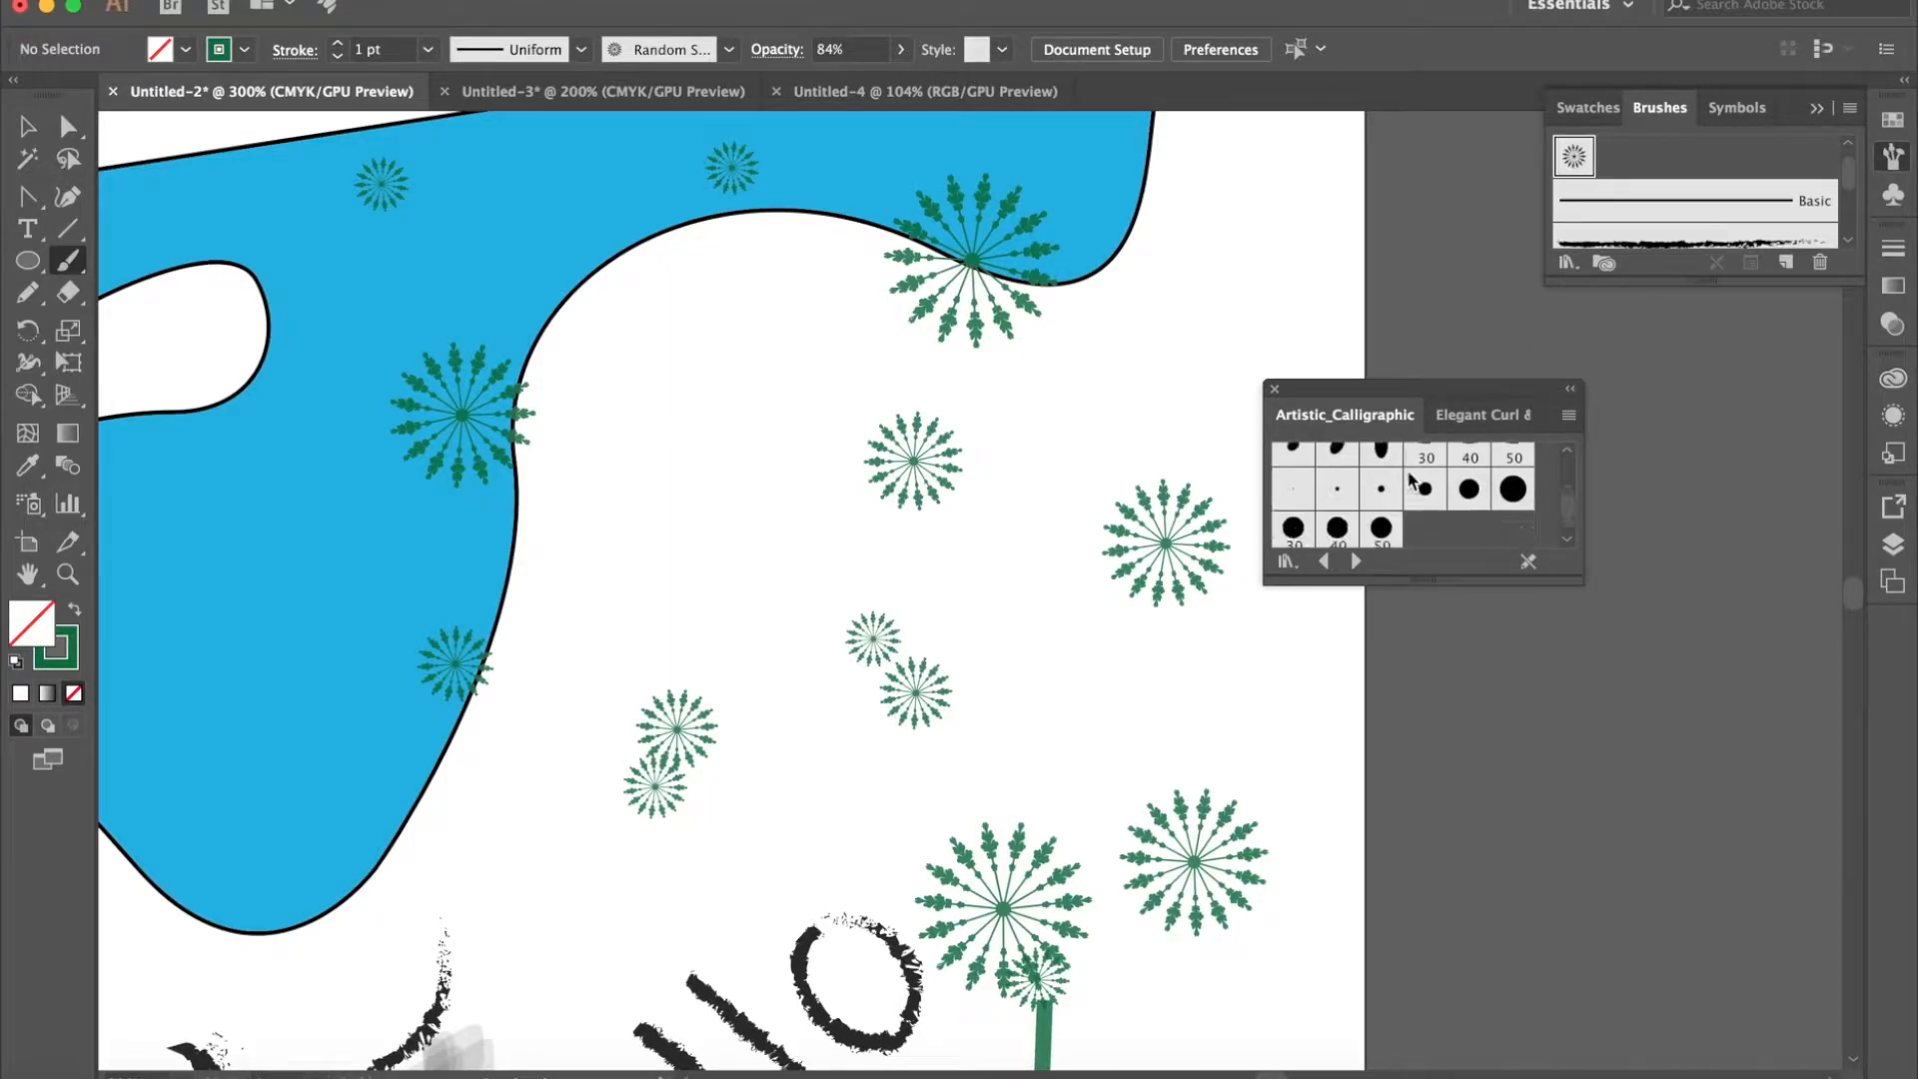
scroll(1408, 481, up, 5)
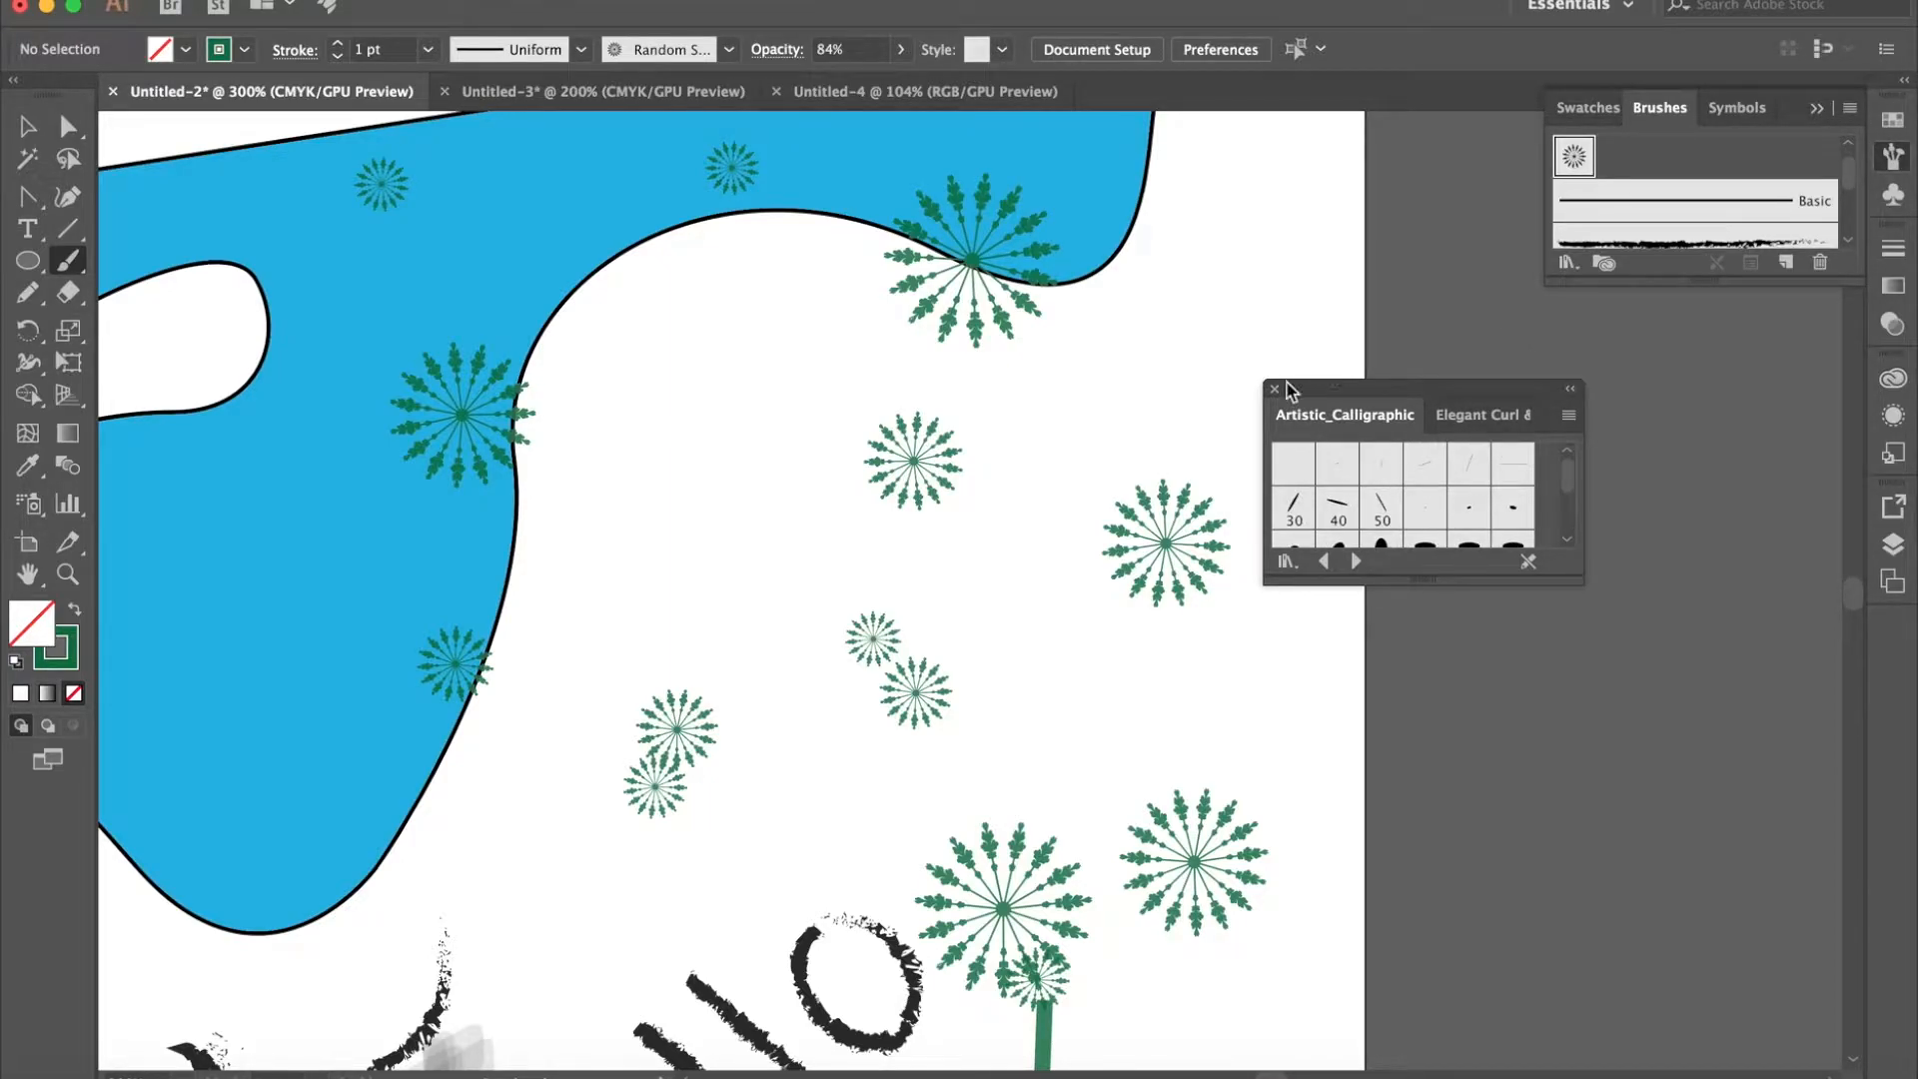
click(1471, 414)
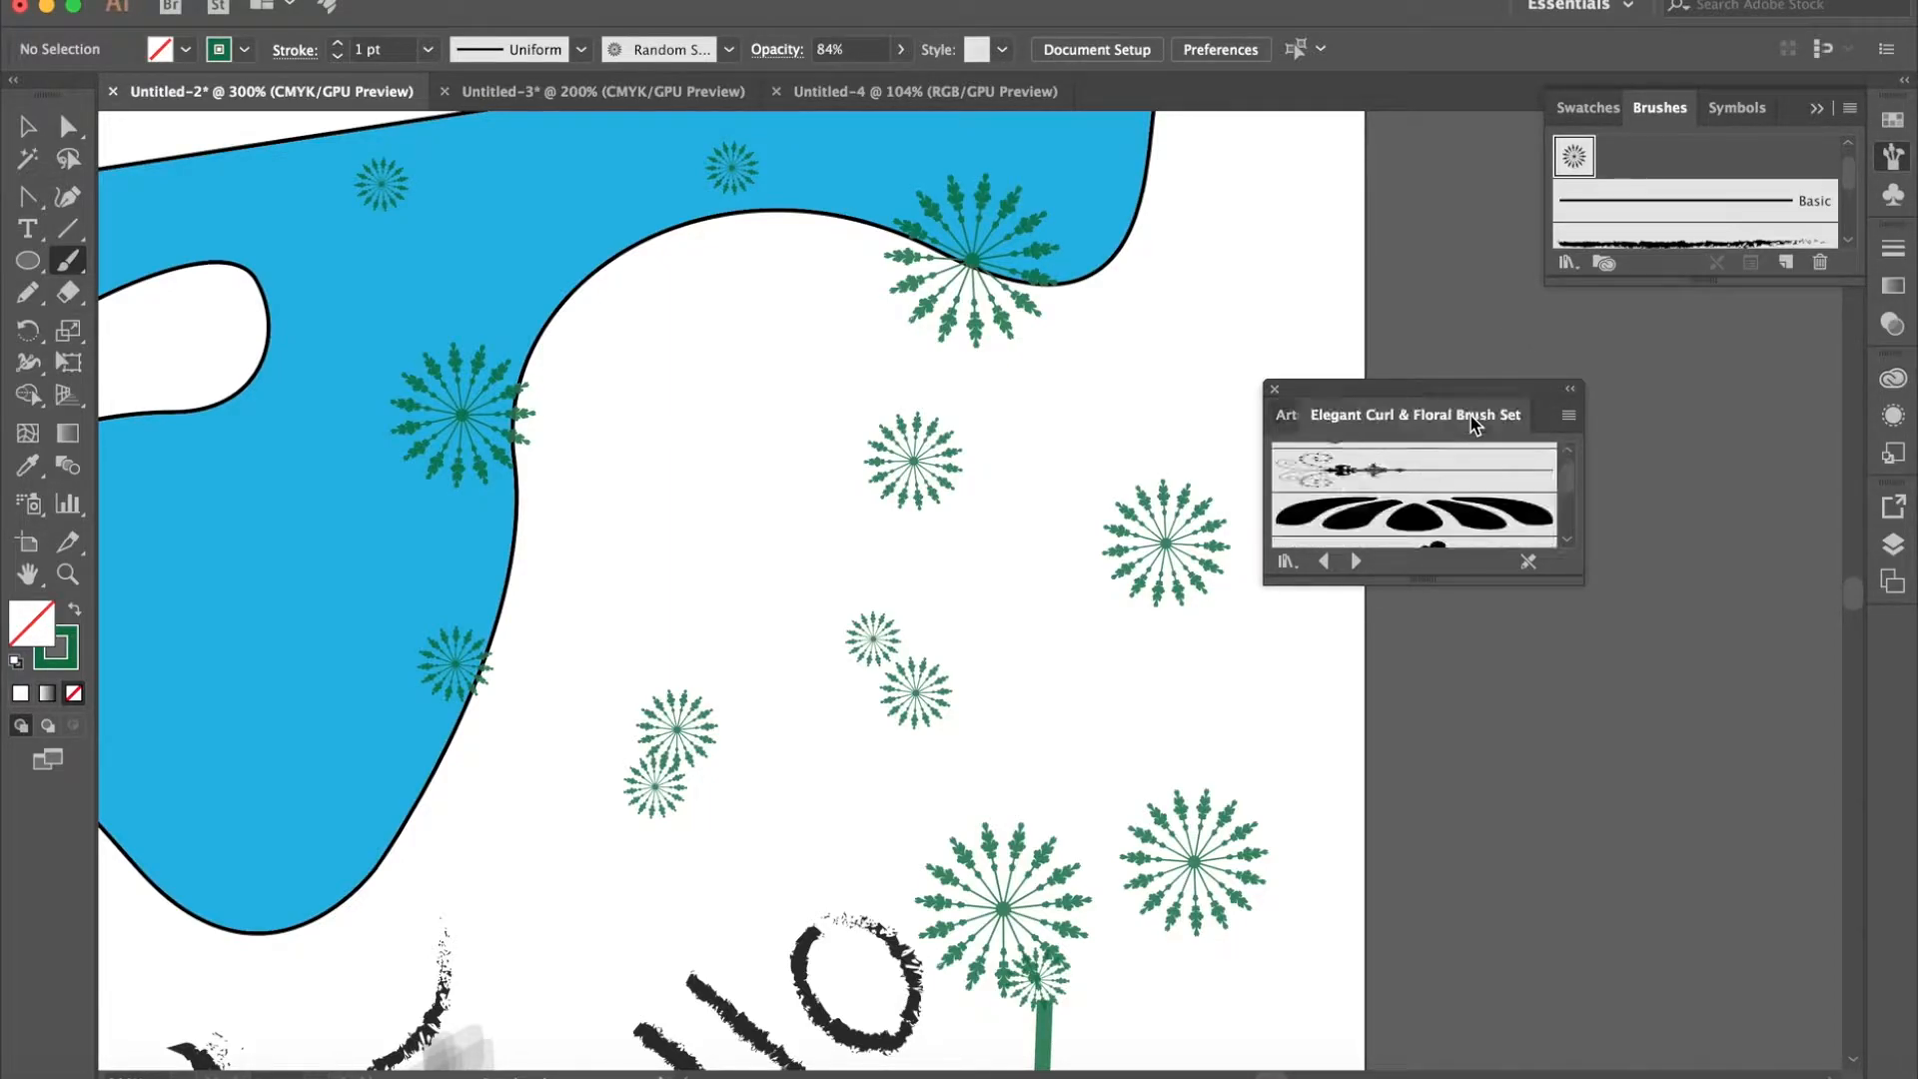
click(1274, 389)
- Paint a short orange ribbon banner among the radial flowers with the folded ribbon brush from Decorative_Banners and Seals
click(1567, 264)
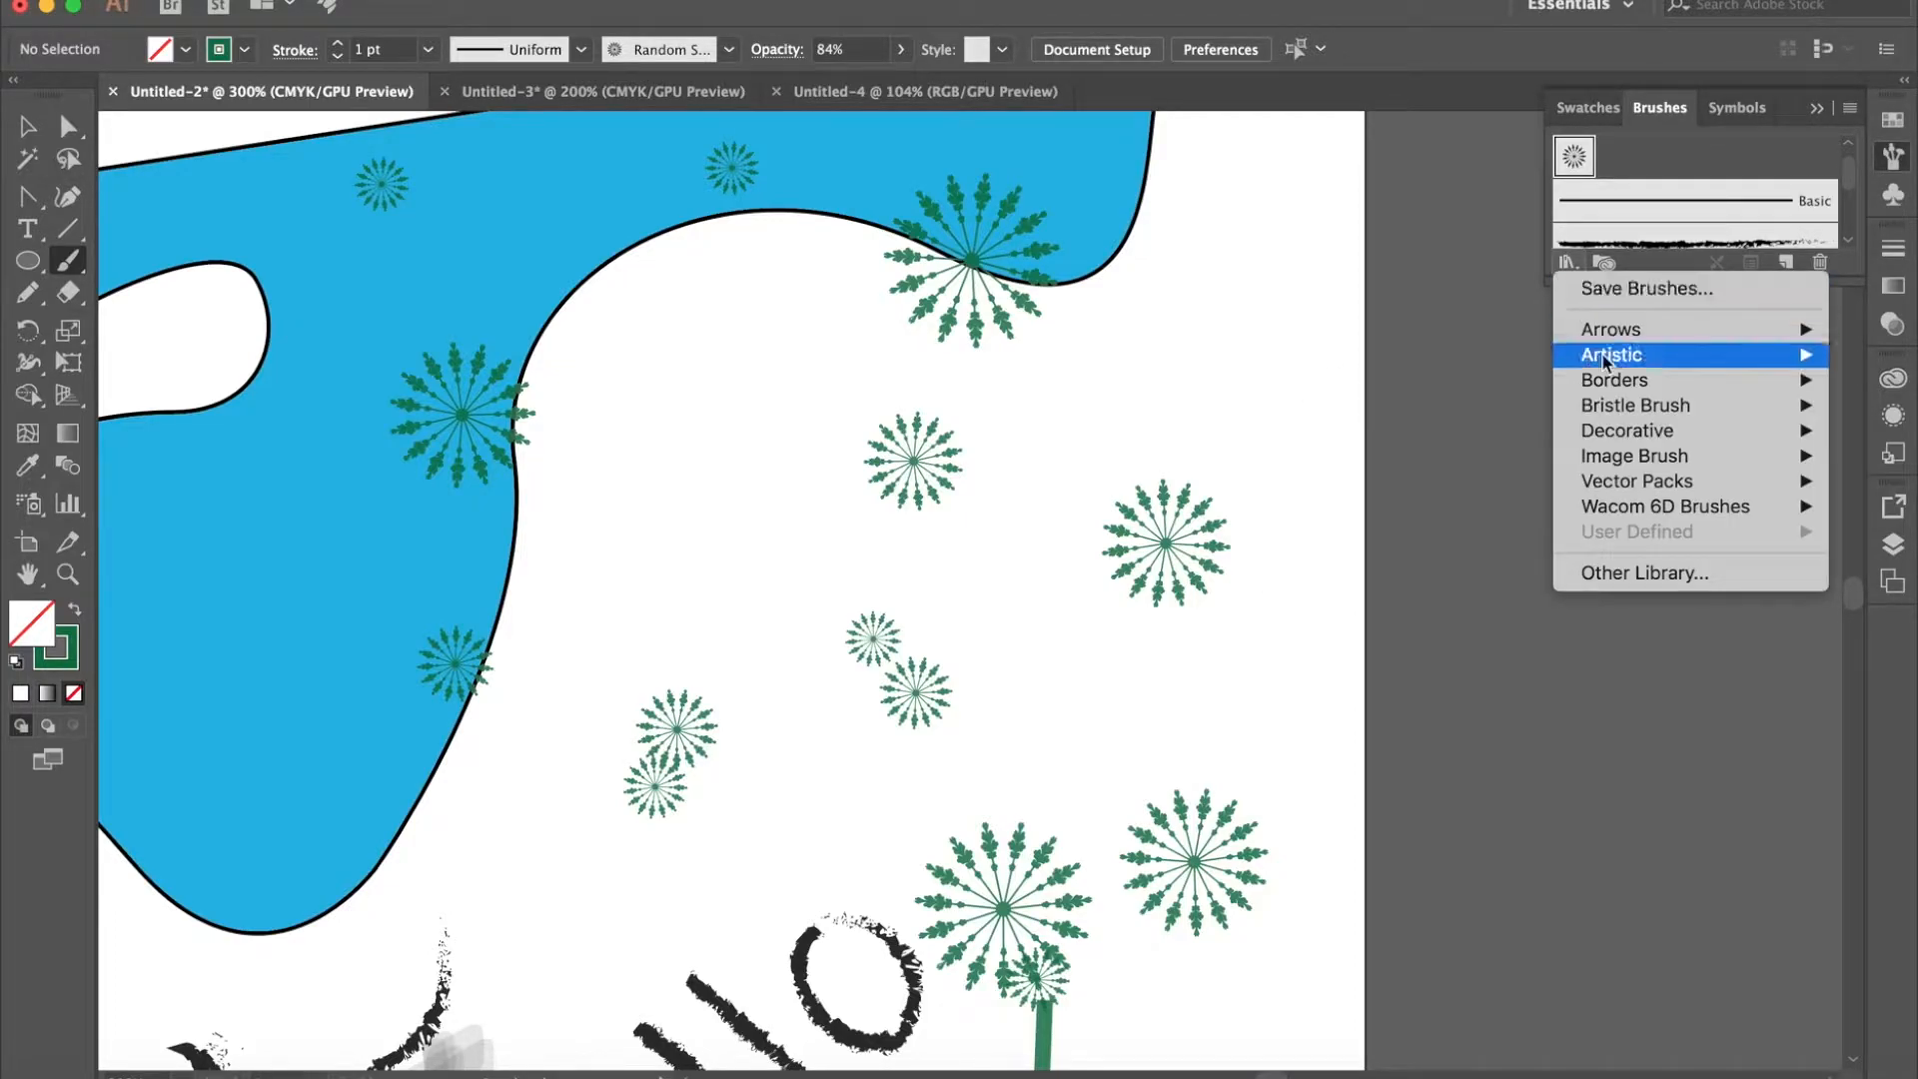
mouse_move(1623, 390)
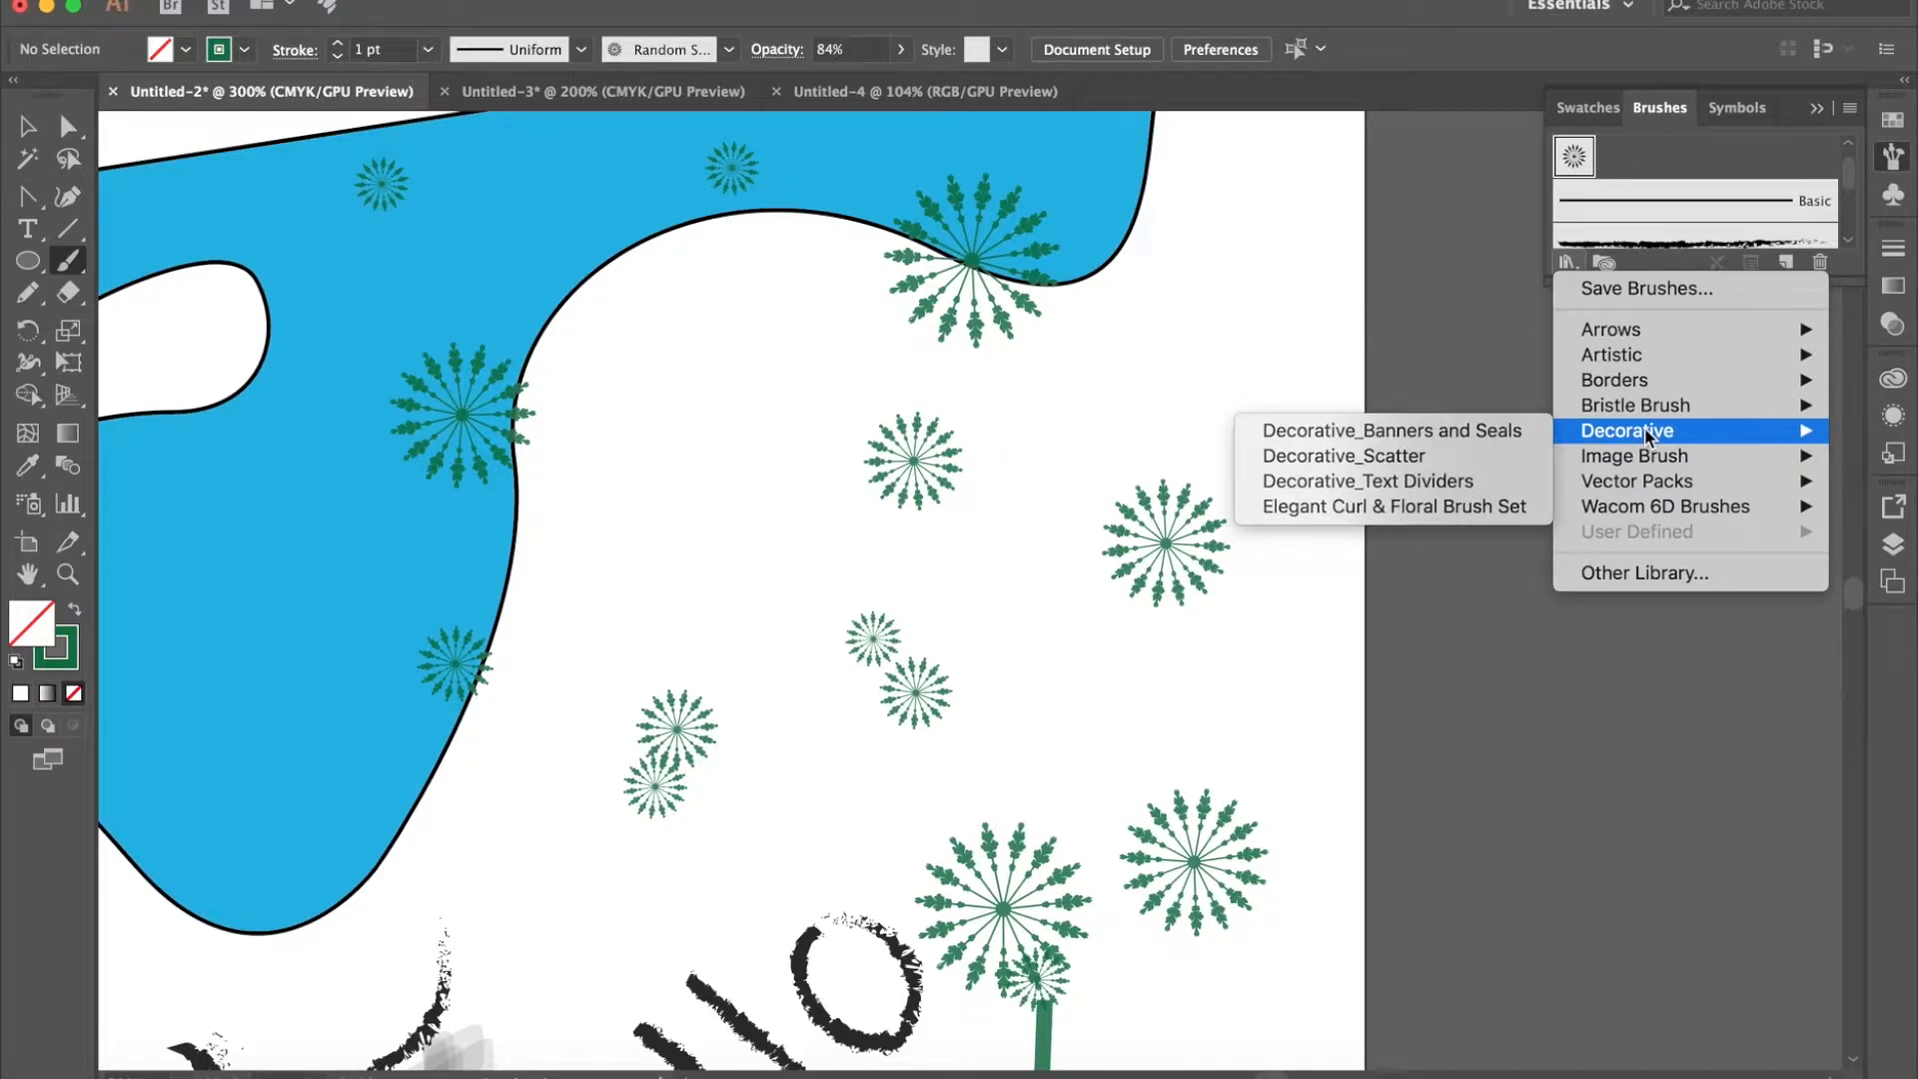
click(1489, 428)
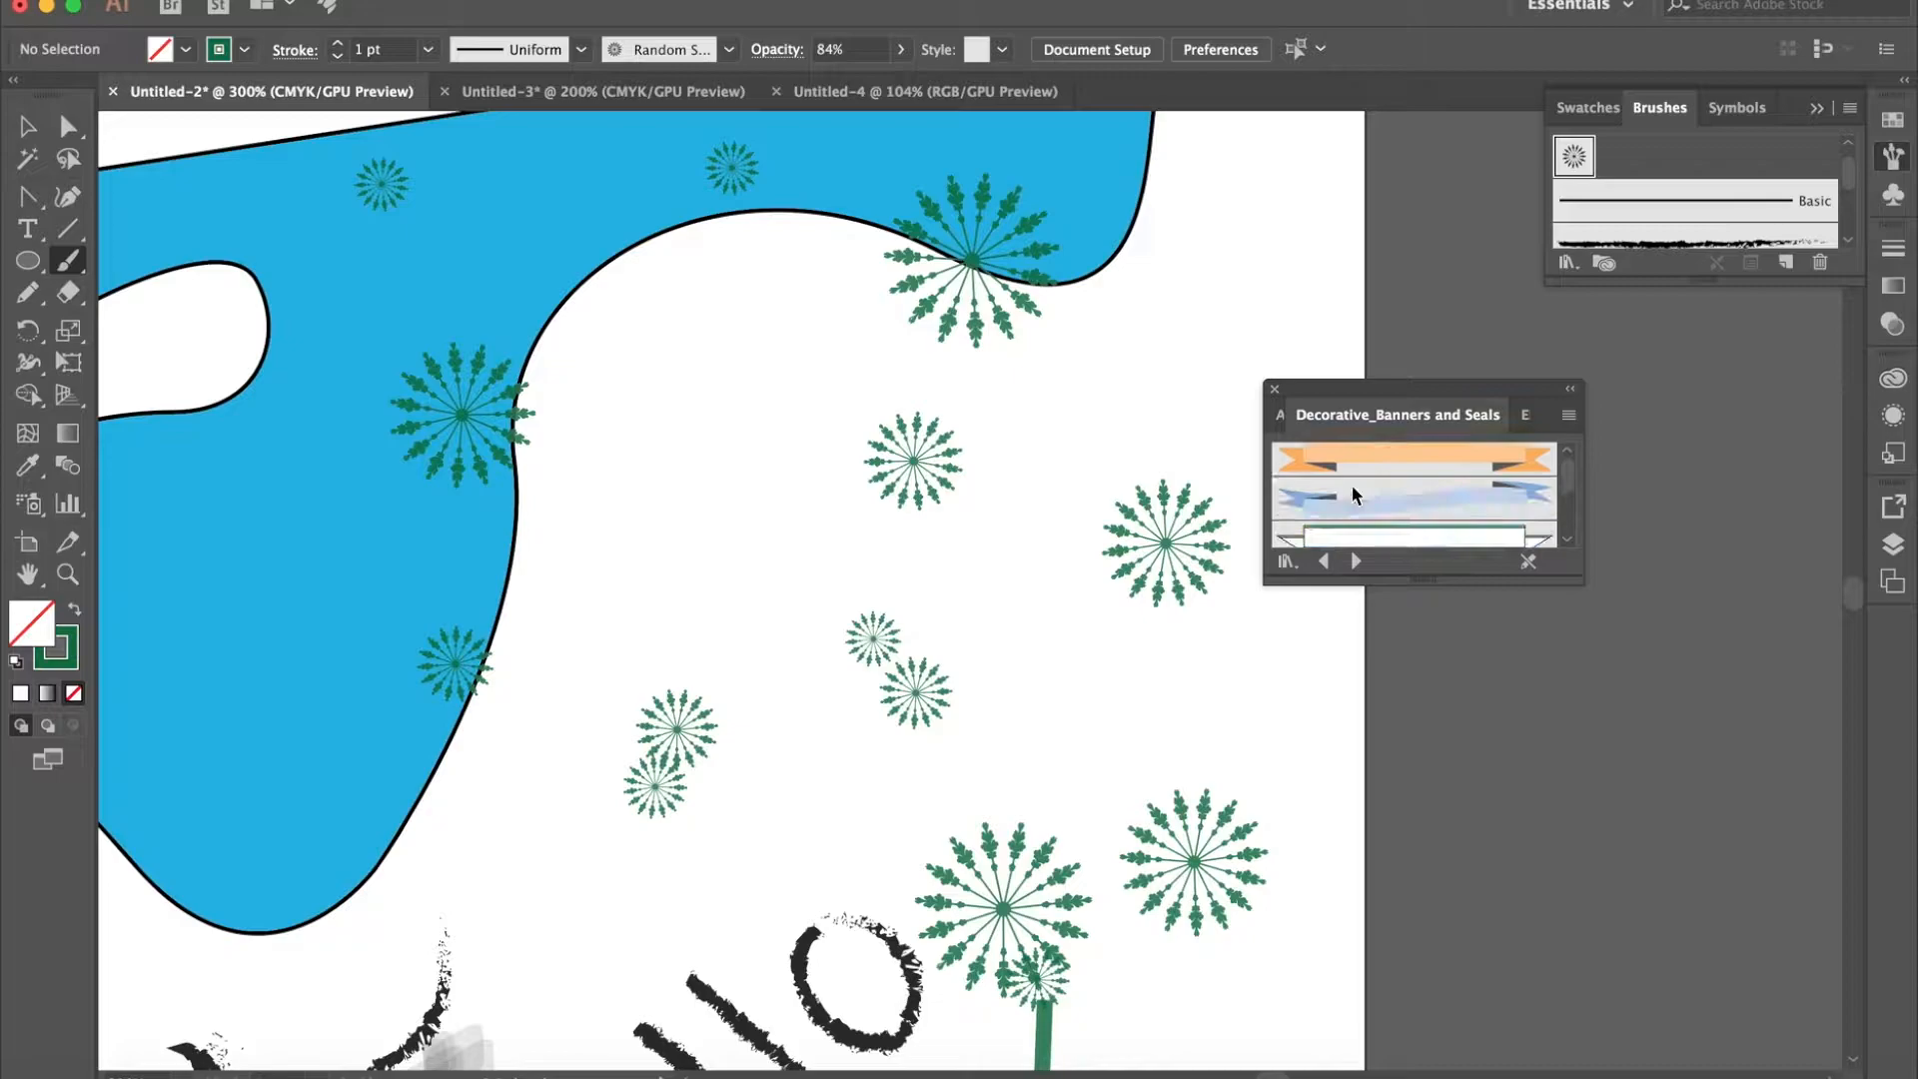
click(1353, 496)
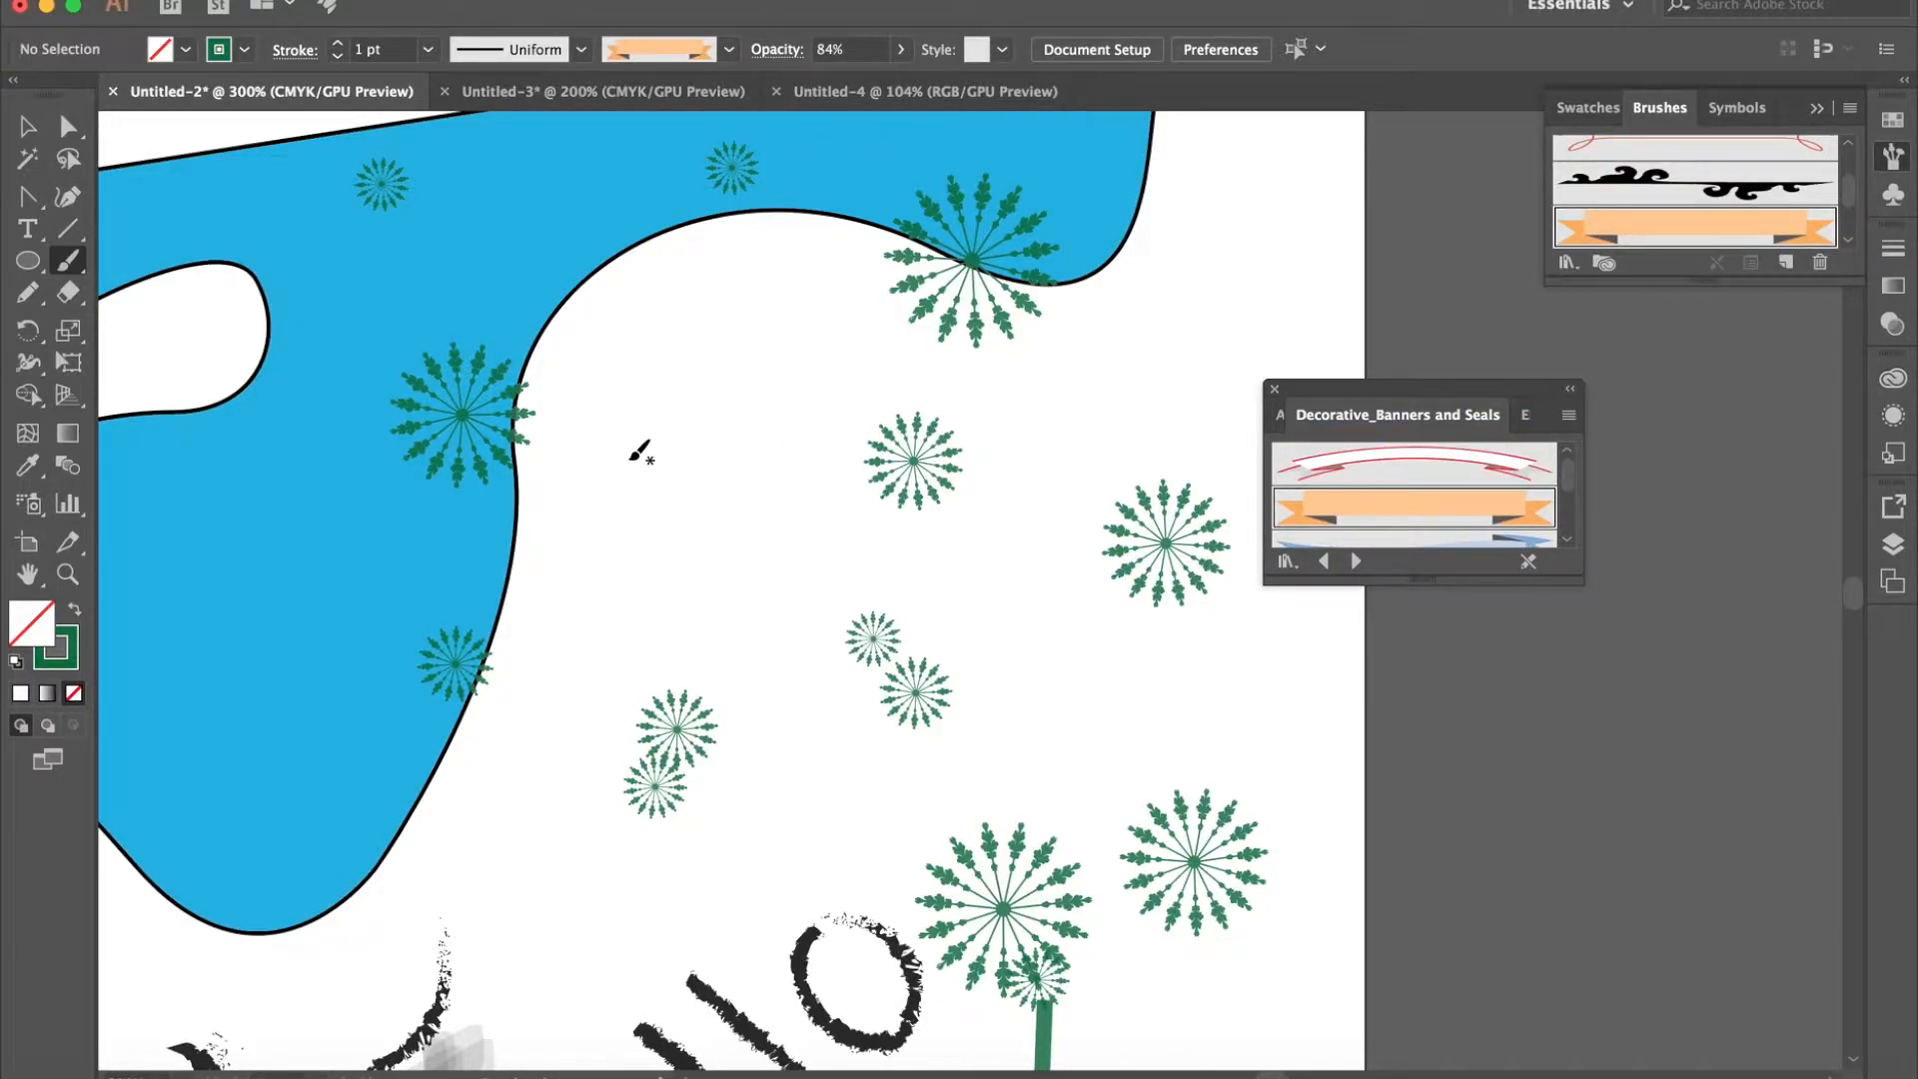
drag(591, 459, 845, 469)
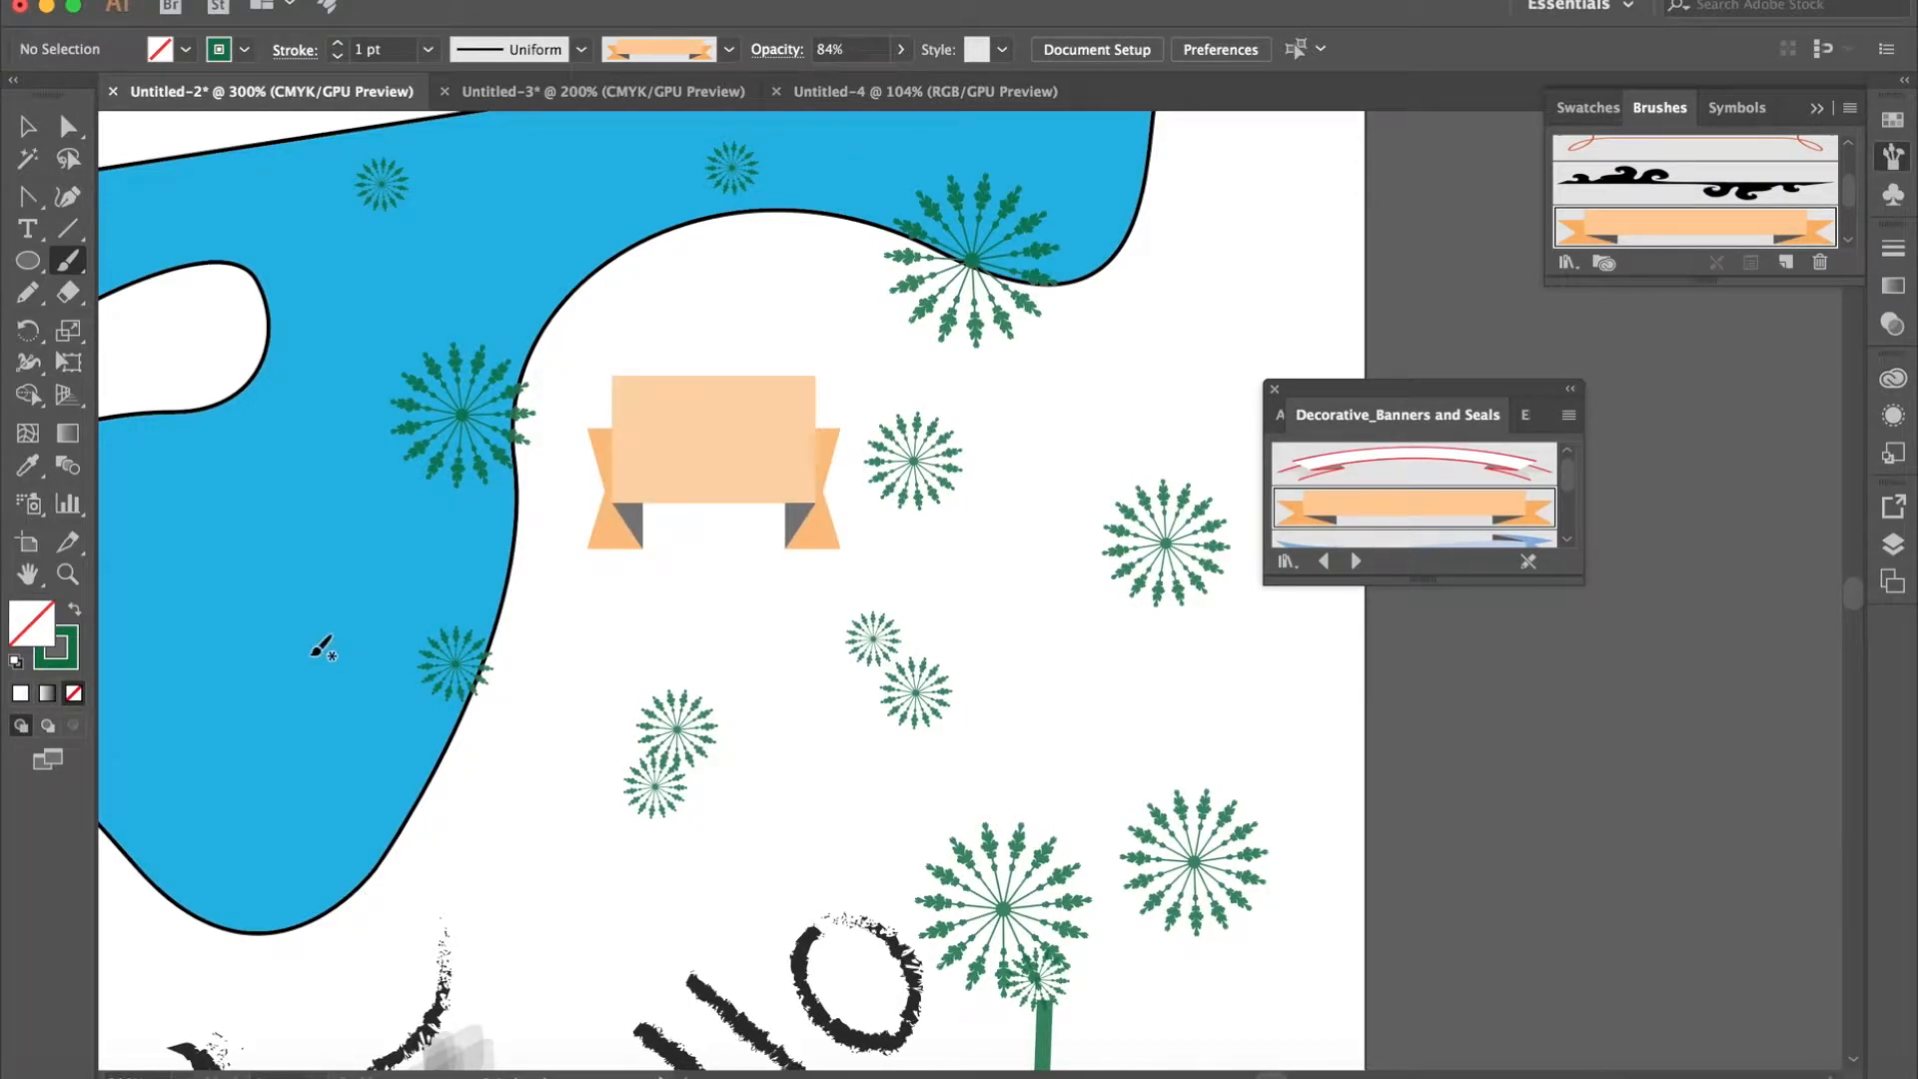
- Paint a horizontal arrow-framed banner below the row of card suits, and put the brush library and brushes away
key(super+minus)
key(super+minus)
key(super+minus)
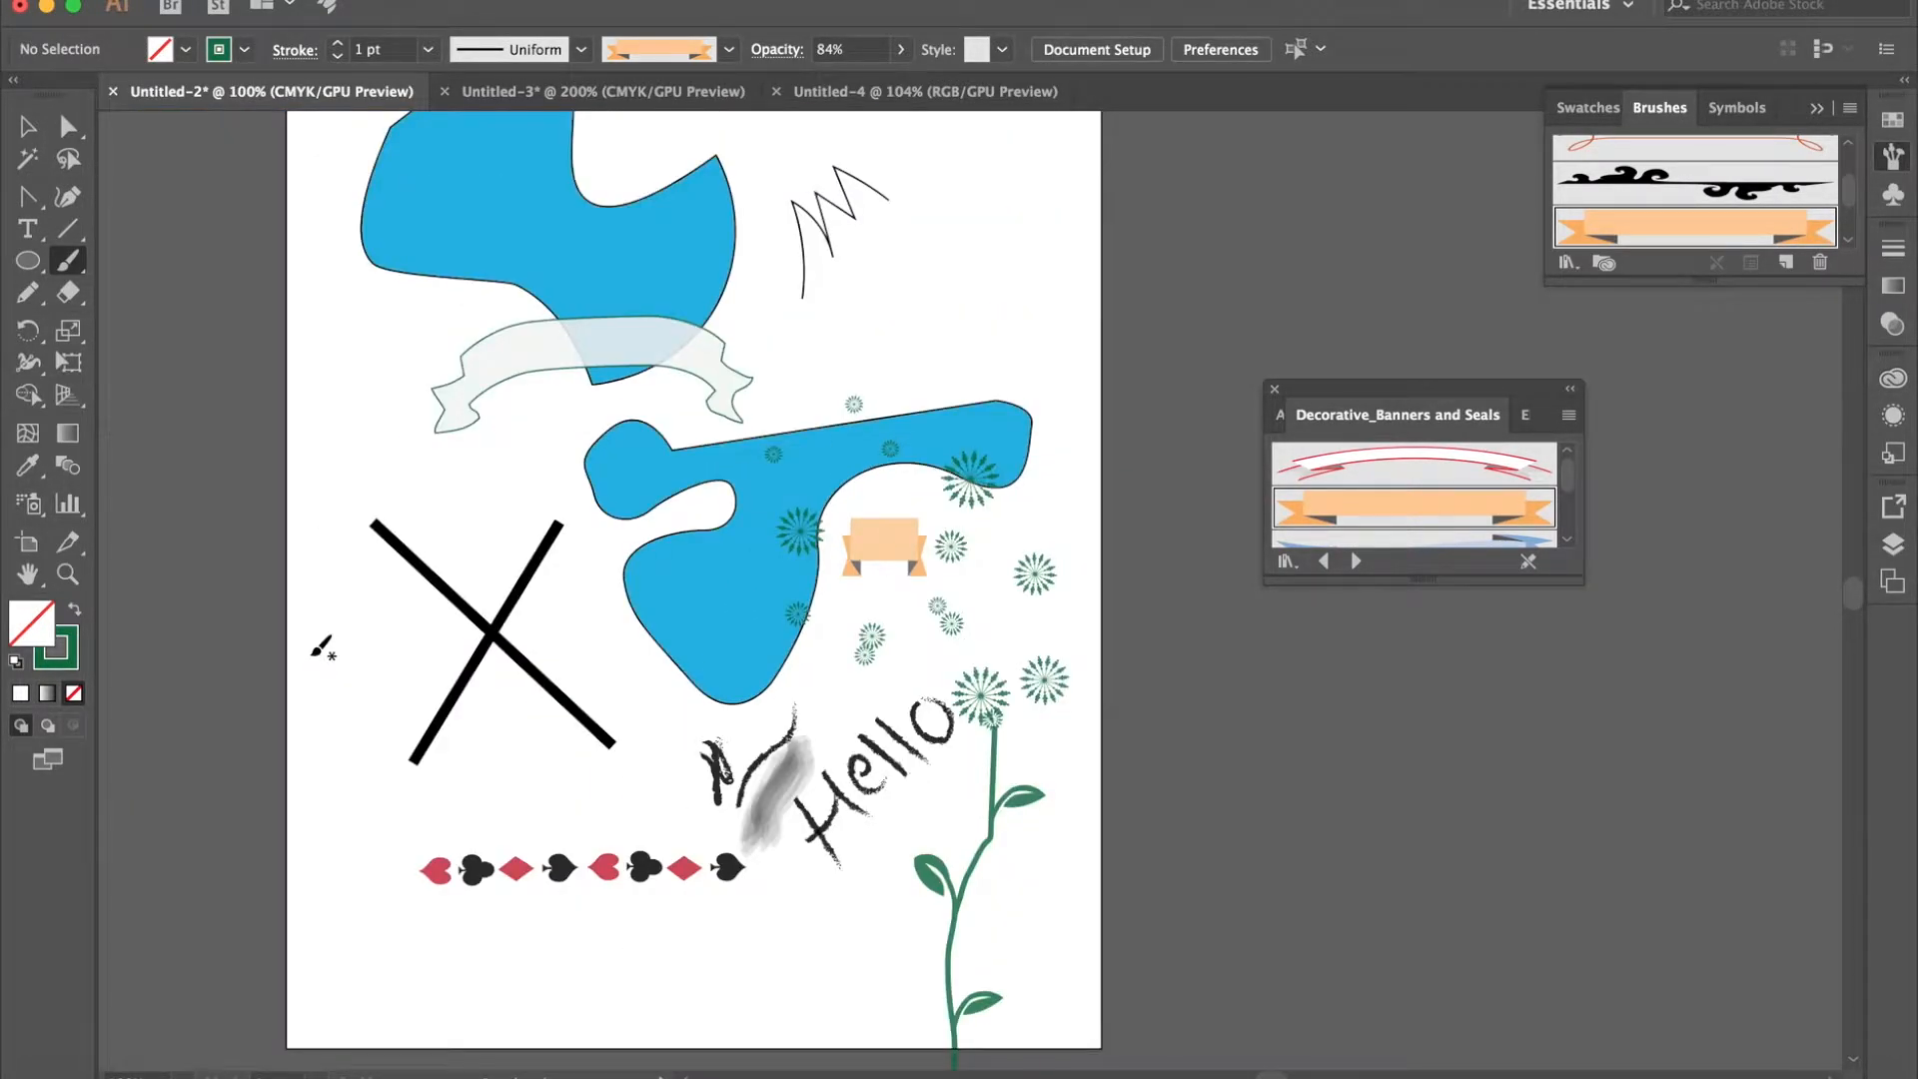
scroll(1412, 507, down, 3)
scroll(1412, 504, down, 2)
scroll(1409, 490, down, 2)
scroll(1412, 482, down, 1)
click(1406, 471)
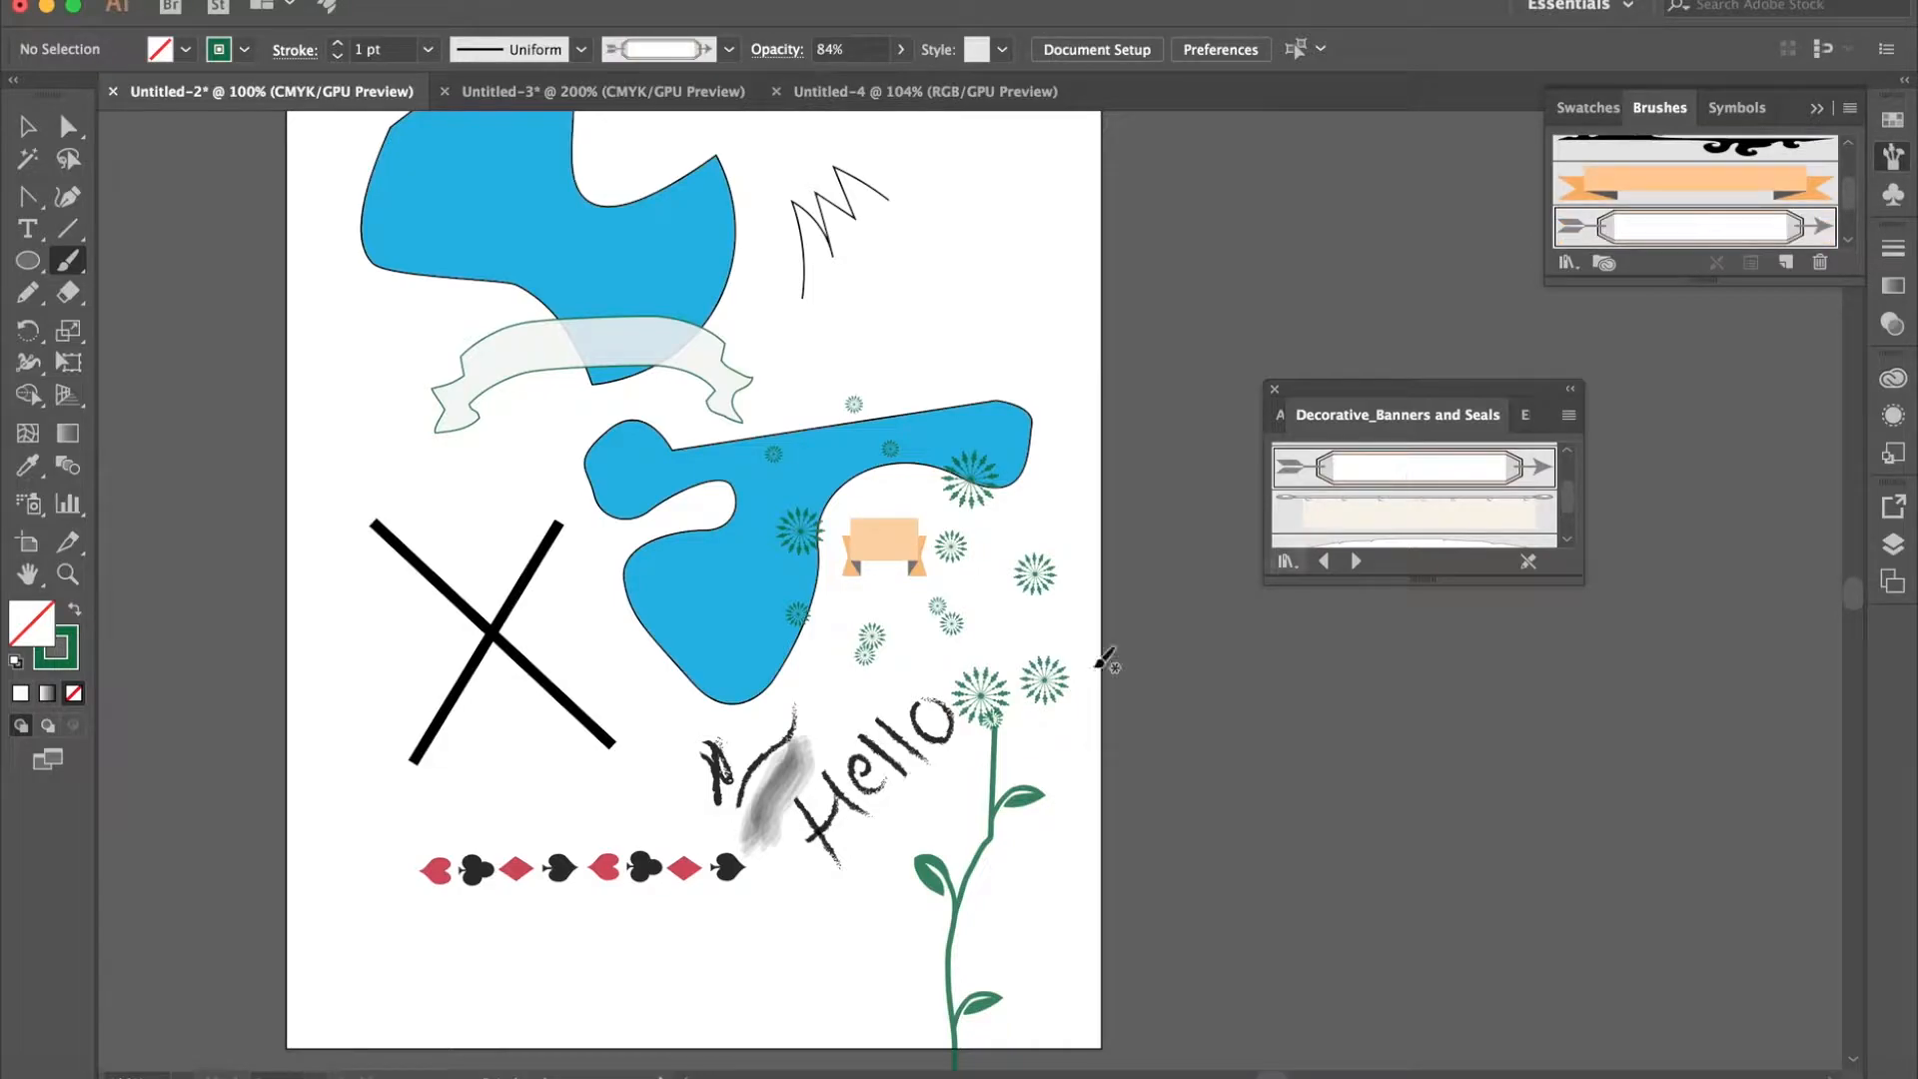
drag(444, 961, 847, 962)
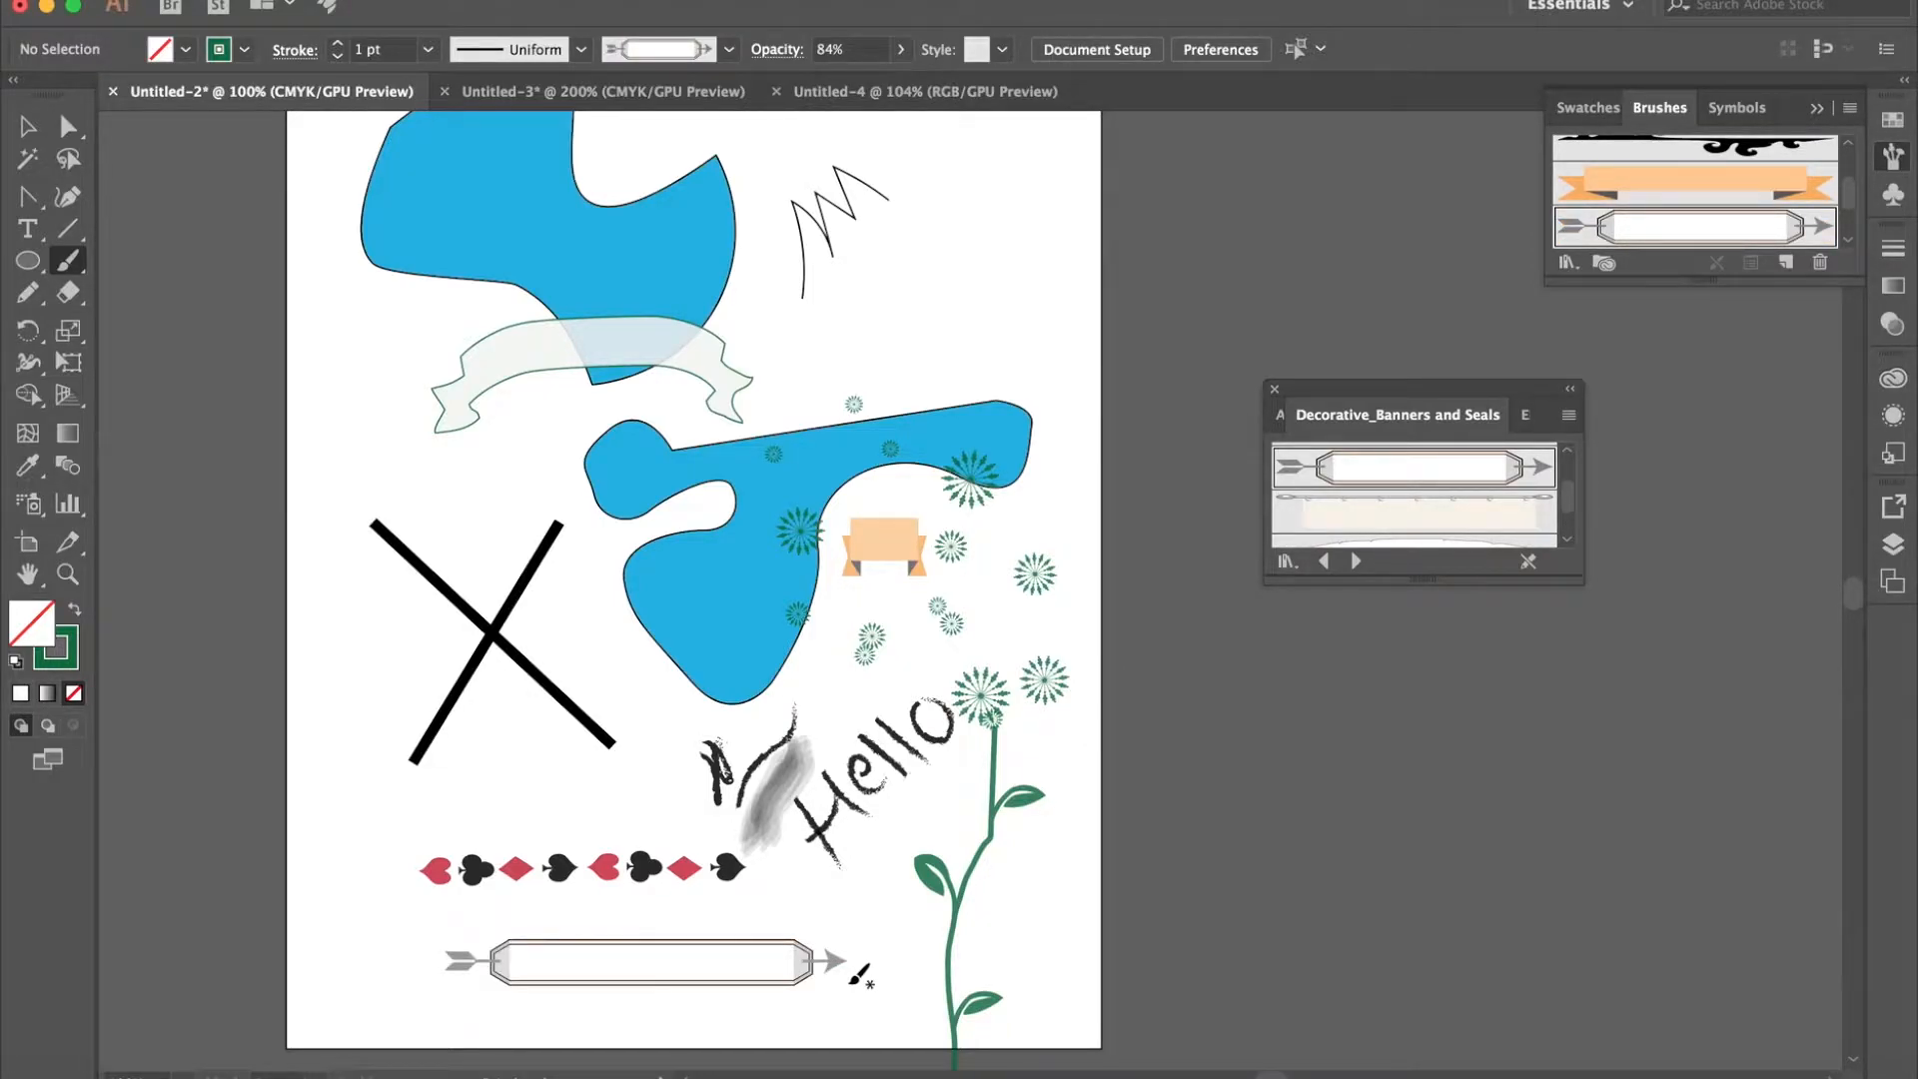
click(1275, 390)
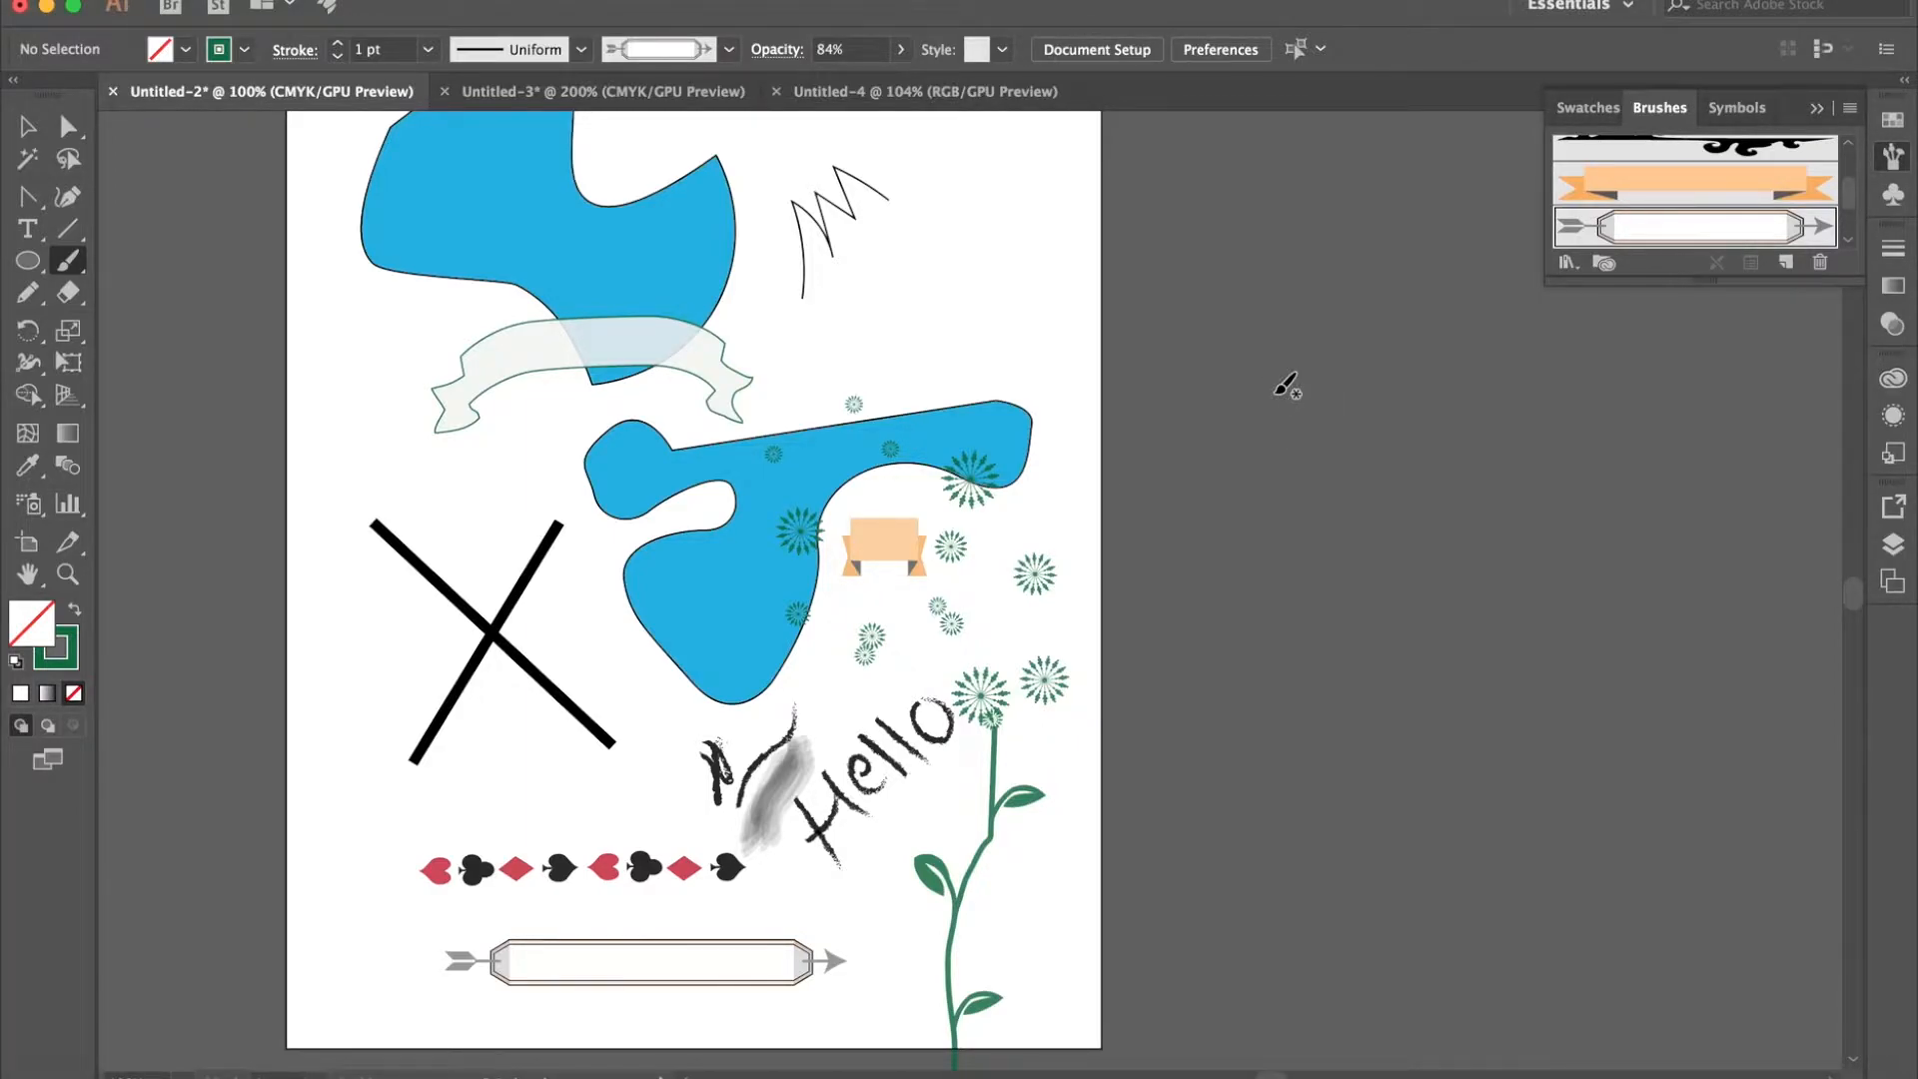
click(1815, 108)
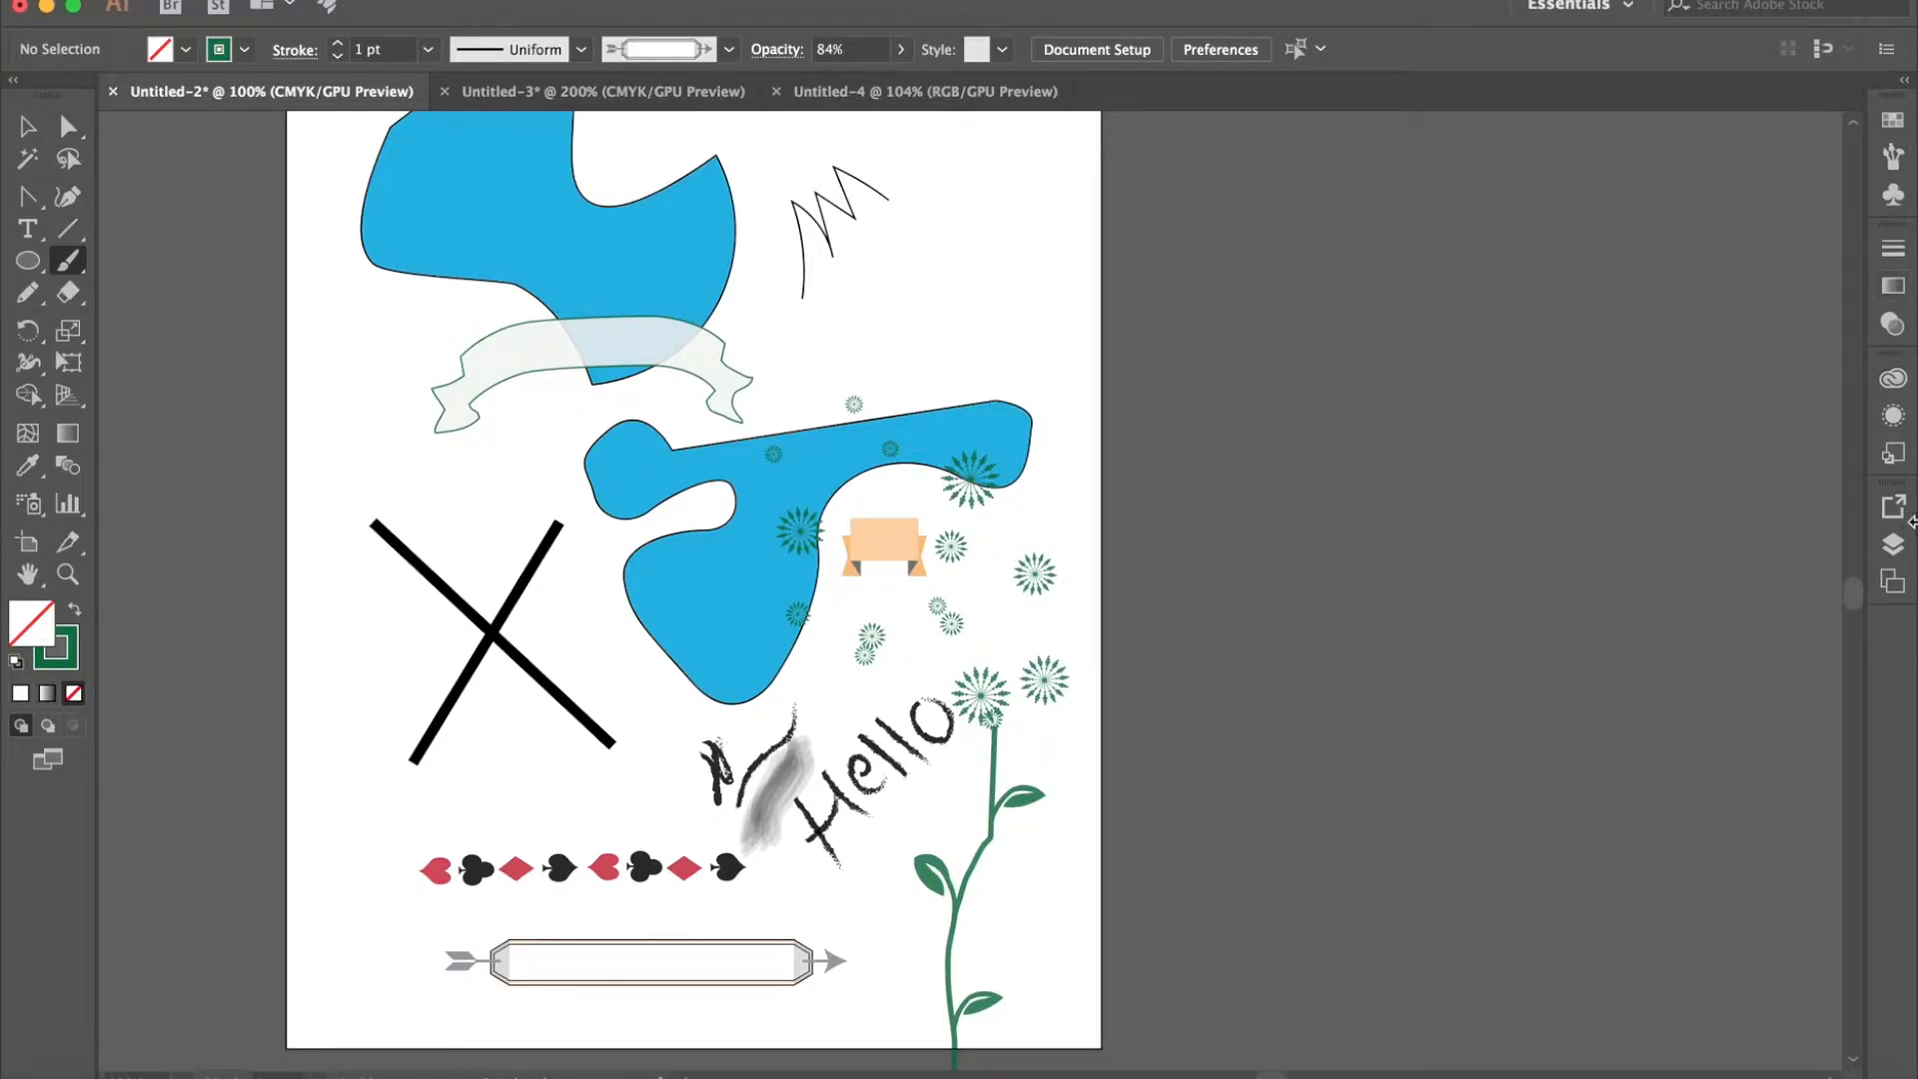
- Hide and lock Layer 2, and add a new empty layer above it
click(1893, 542)
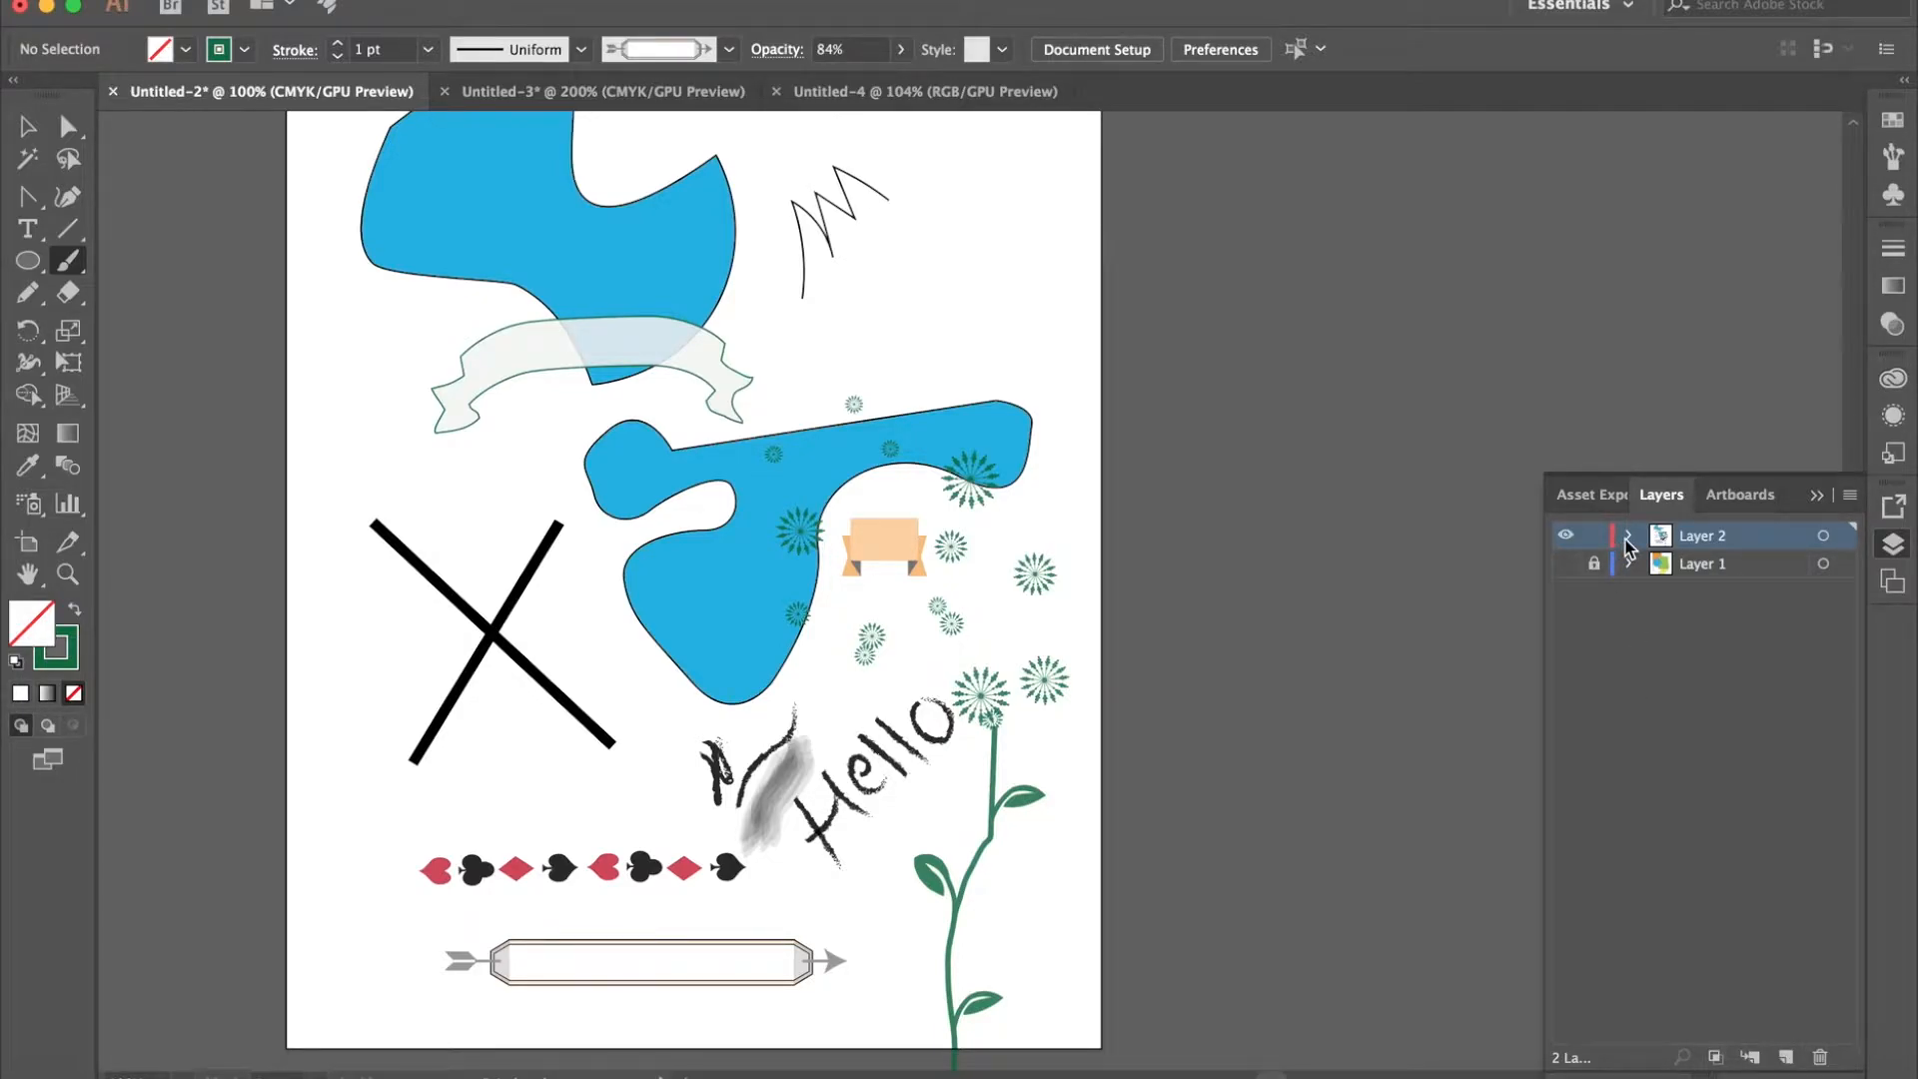
click(1565, 537)
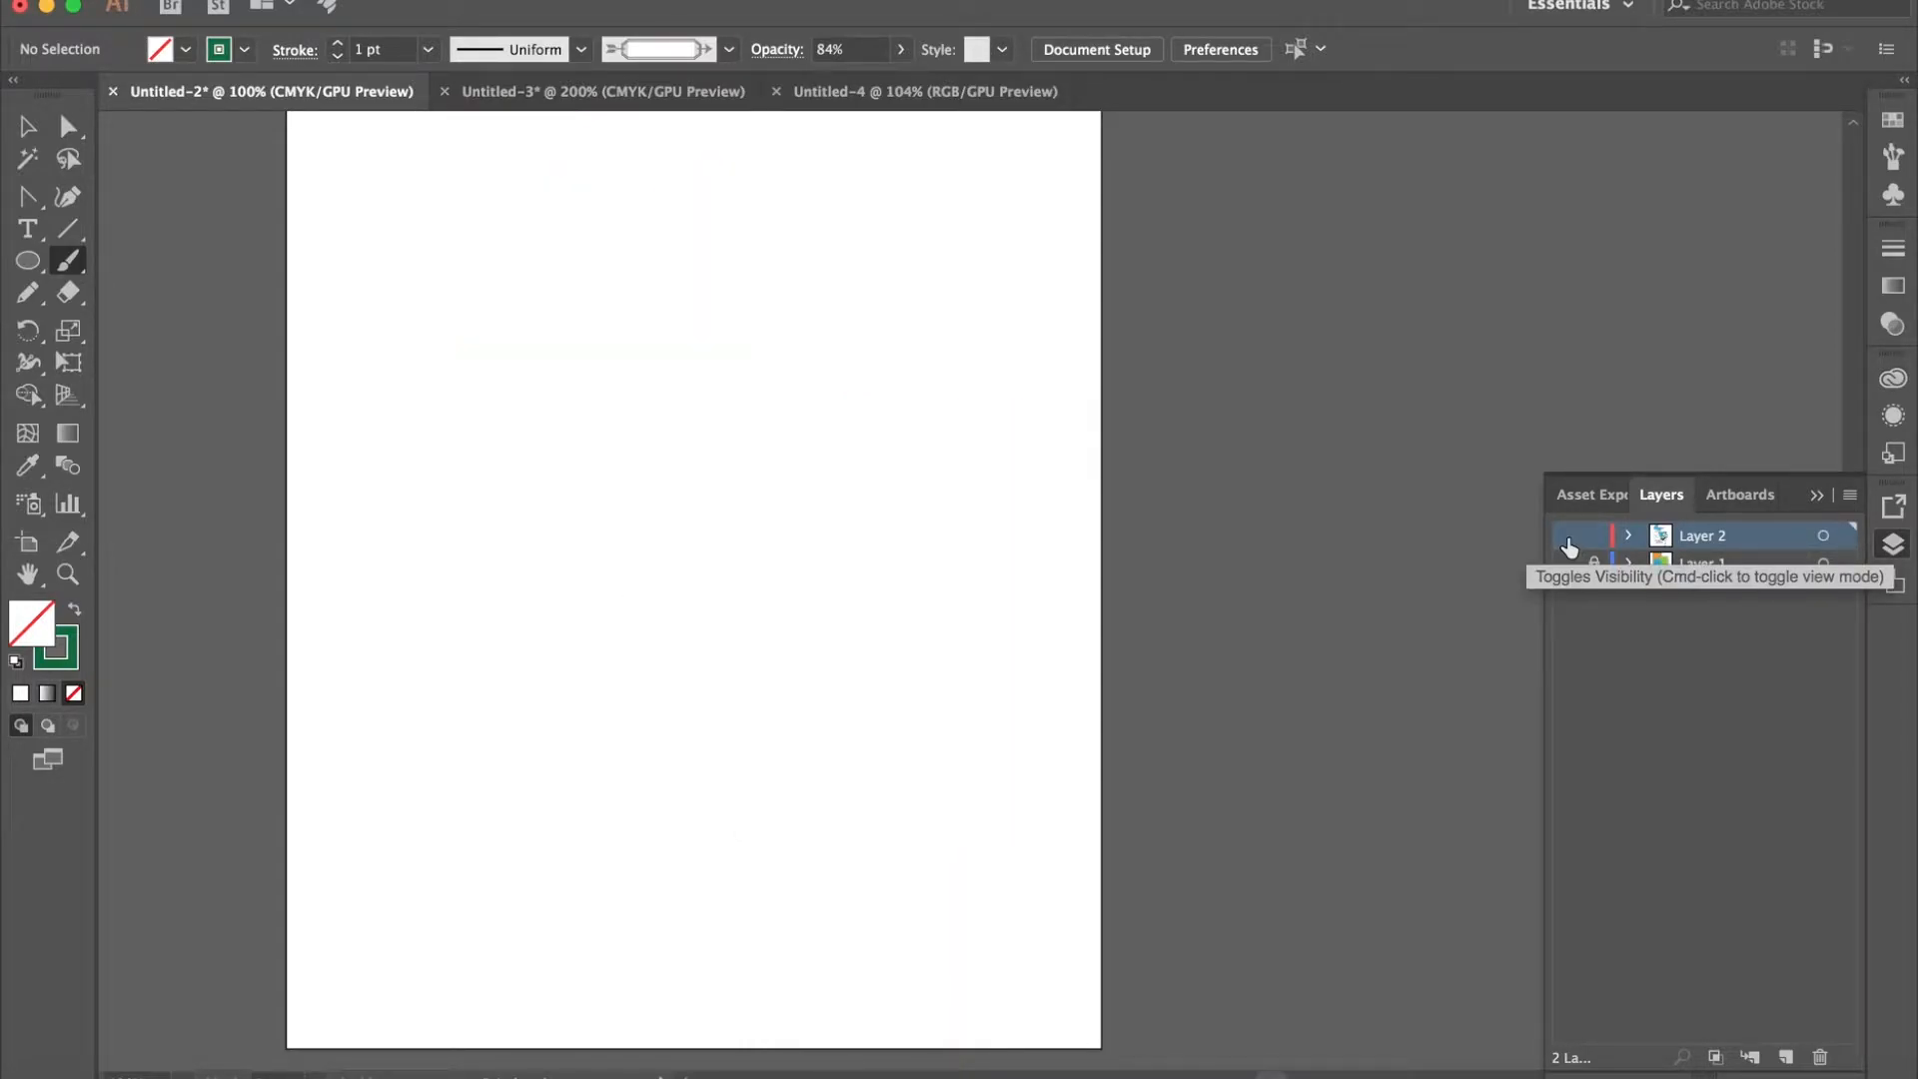
click(1785, 1058)
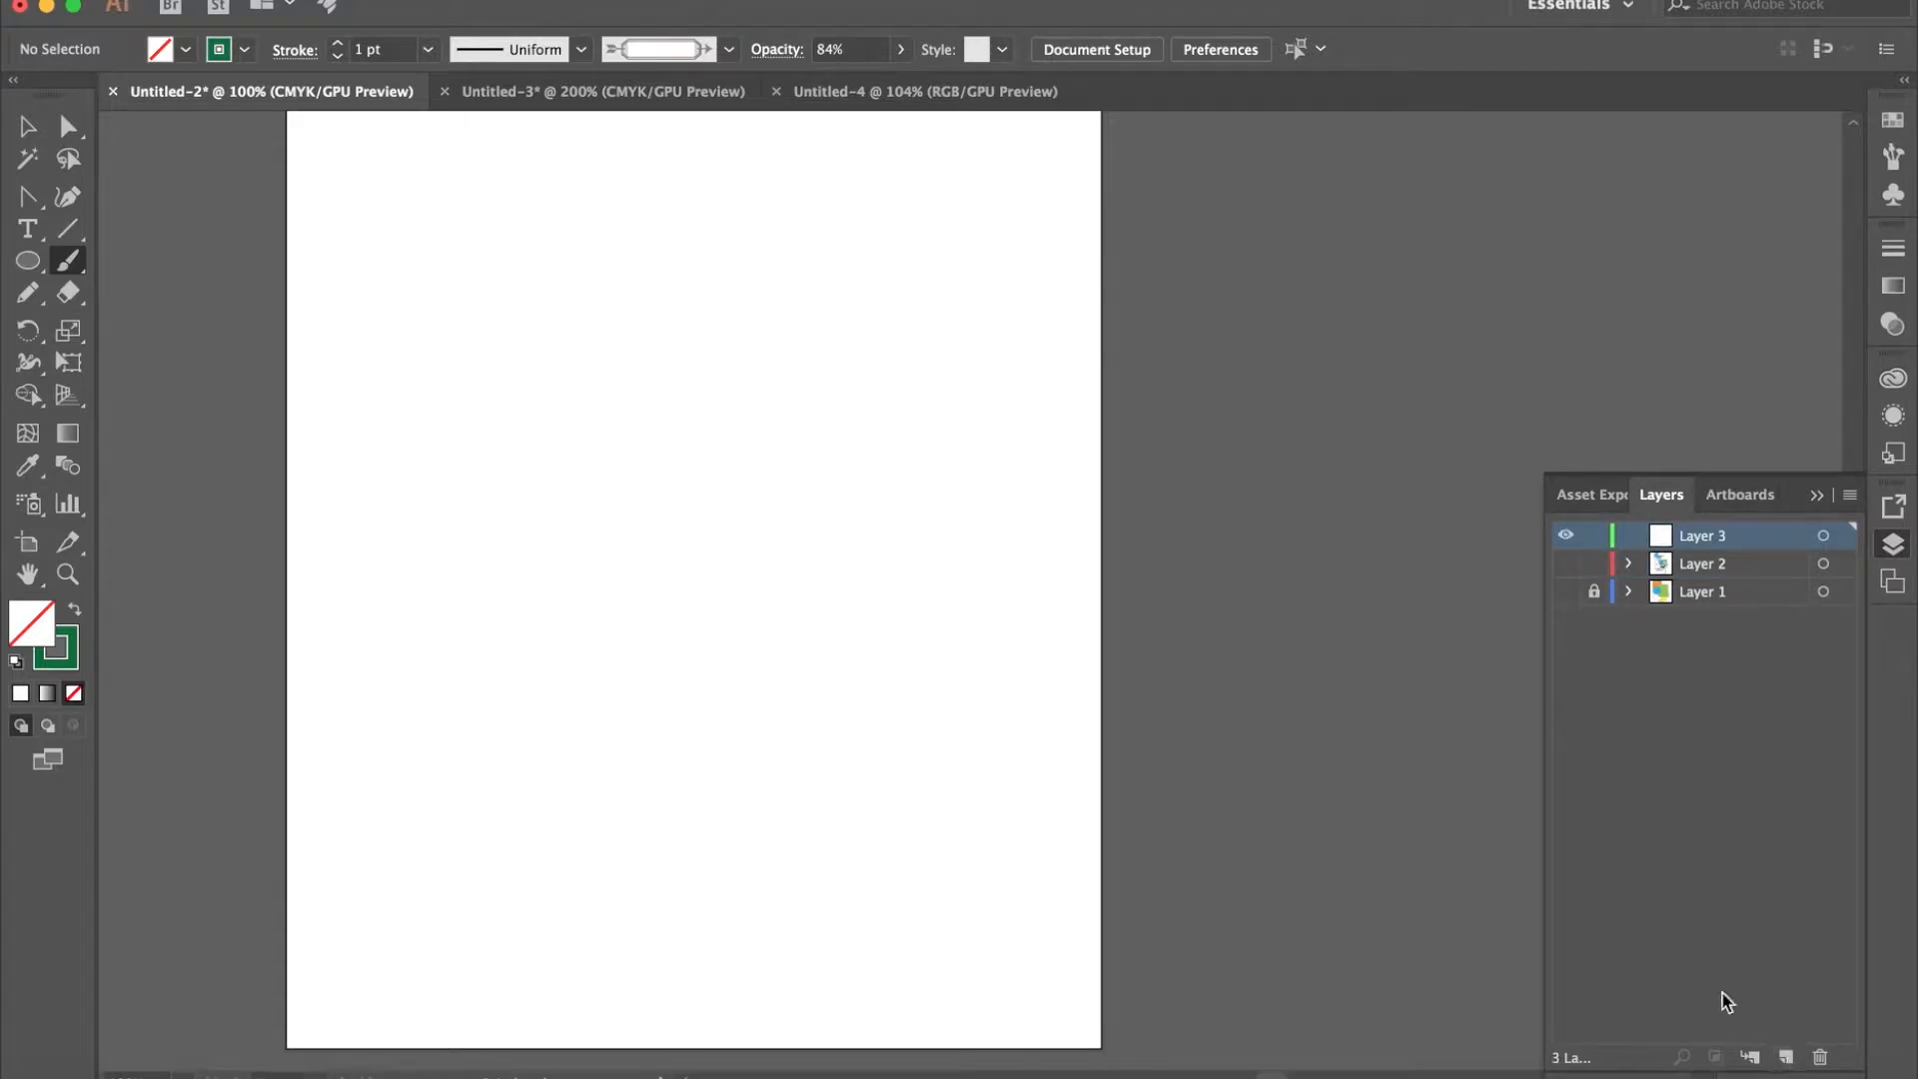
drag(1593, 590, 1593, 563)
- Draw a wide text area in the upper half of the artboard with the Type Tool and delete its placeholder text
click(28, 128)
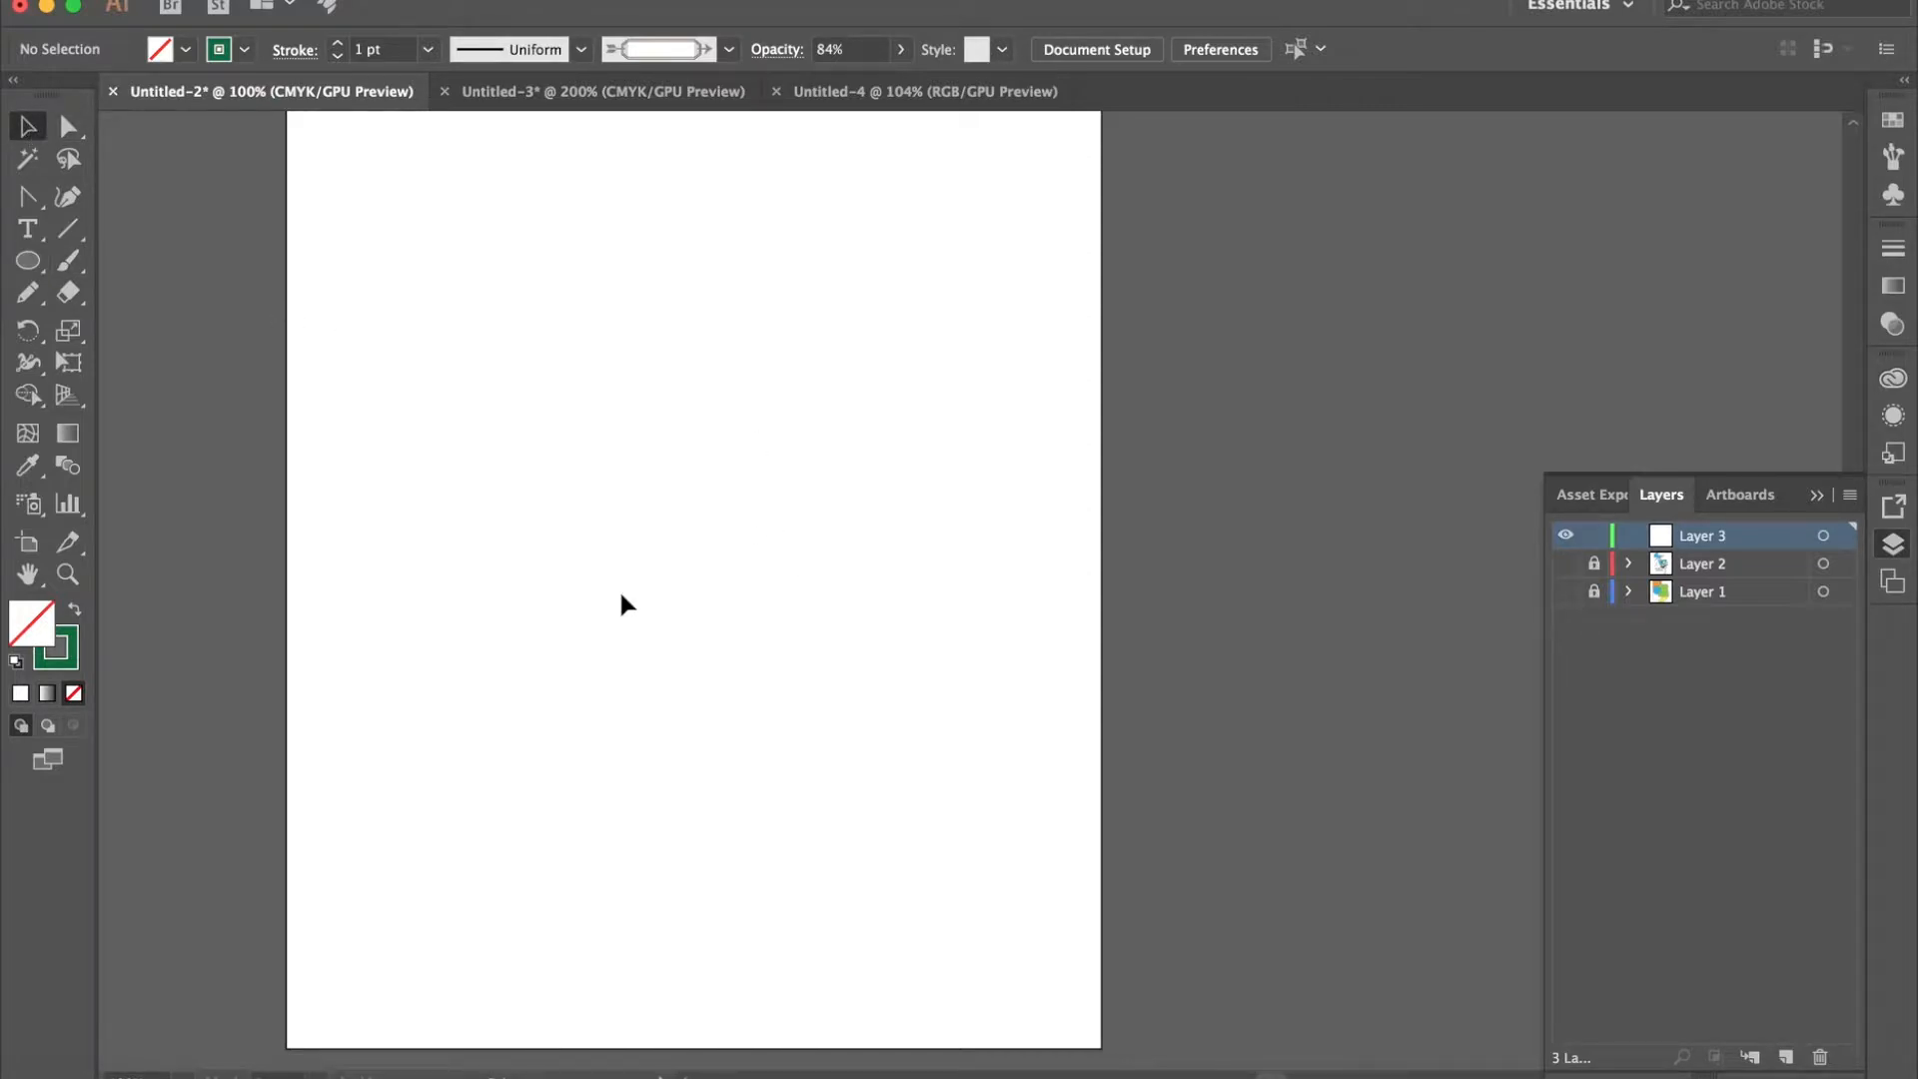
click(42, 246)
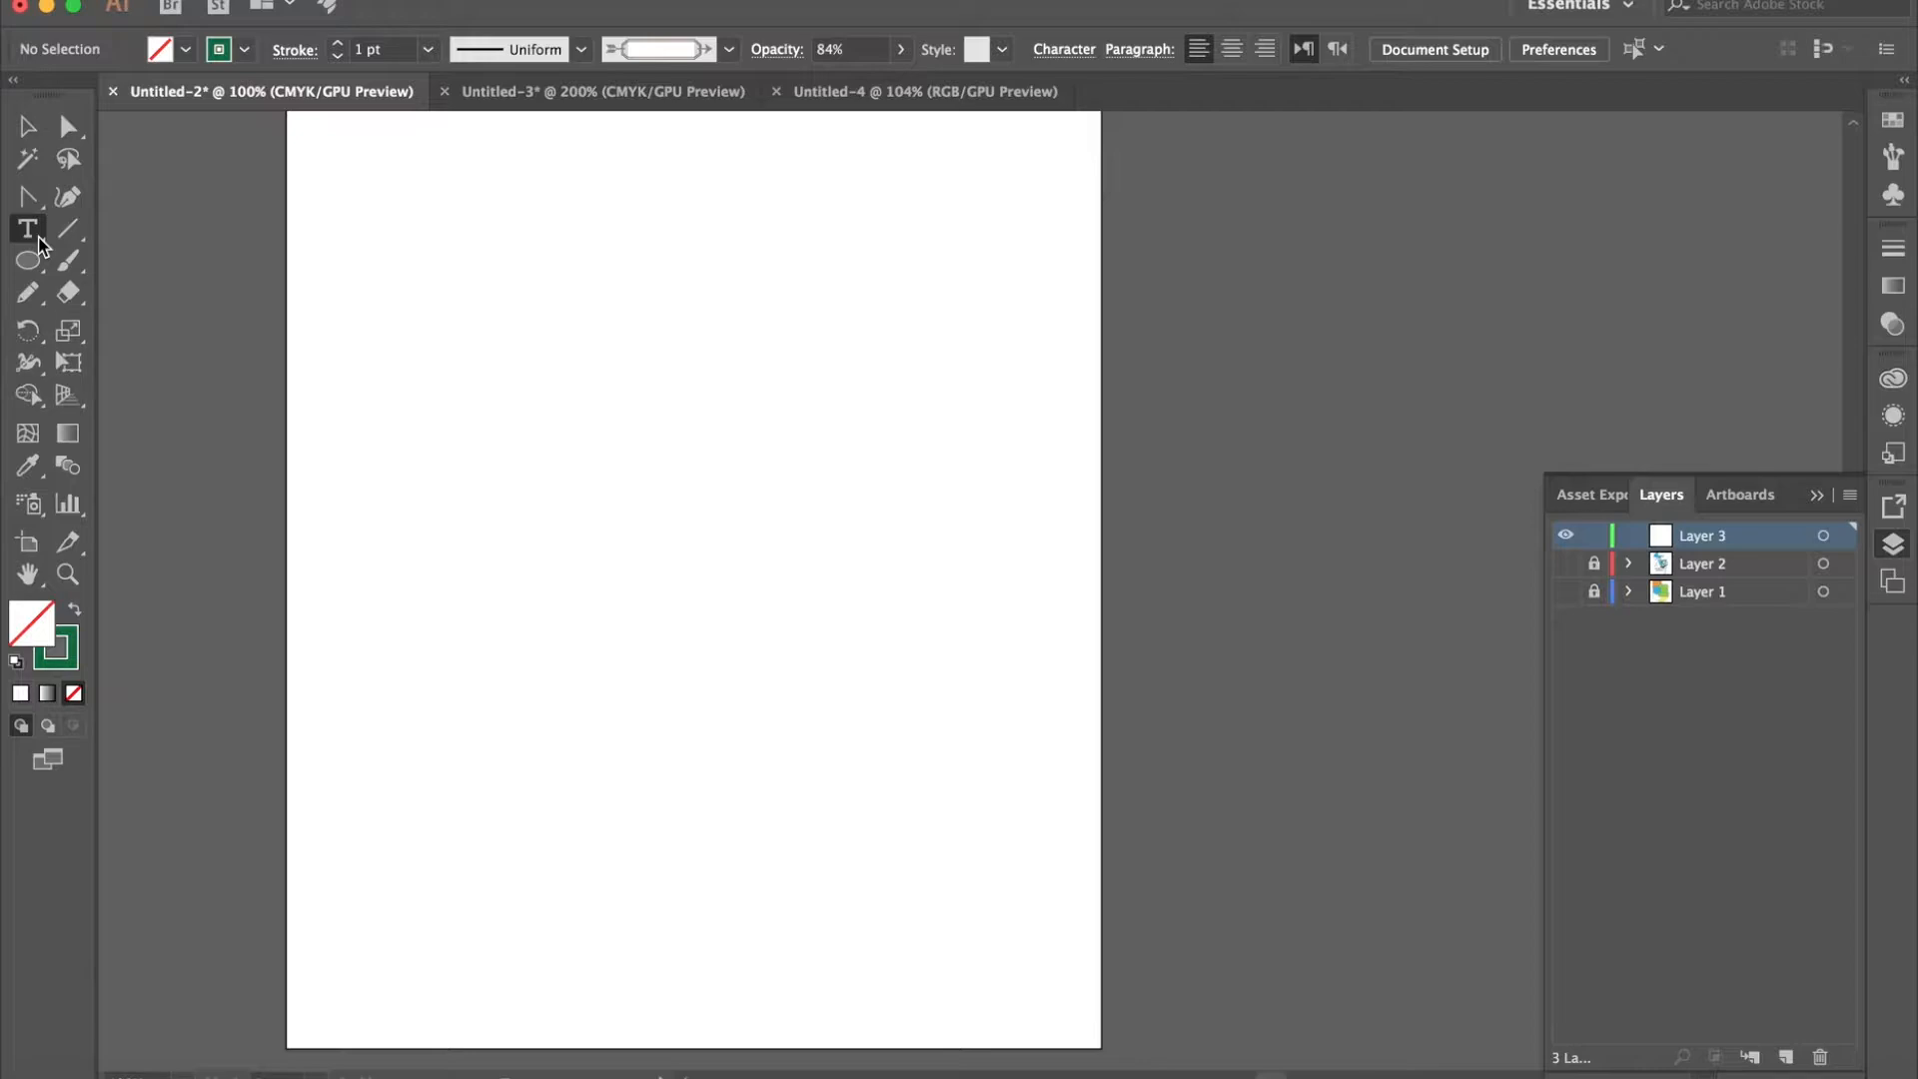
click(37, 244)
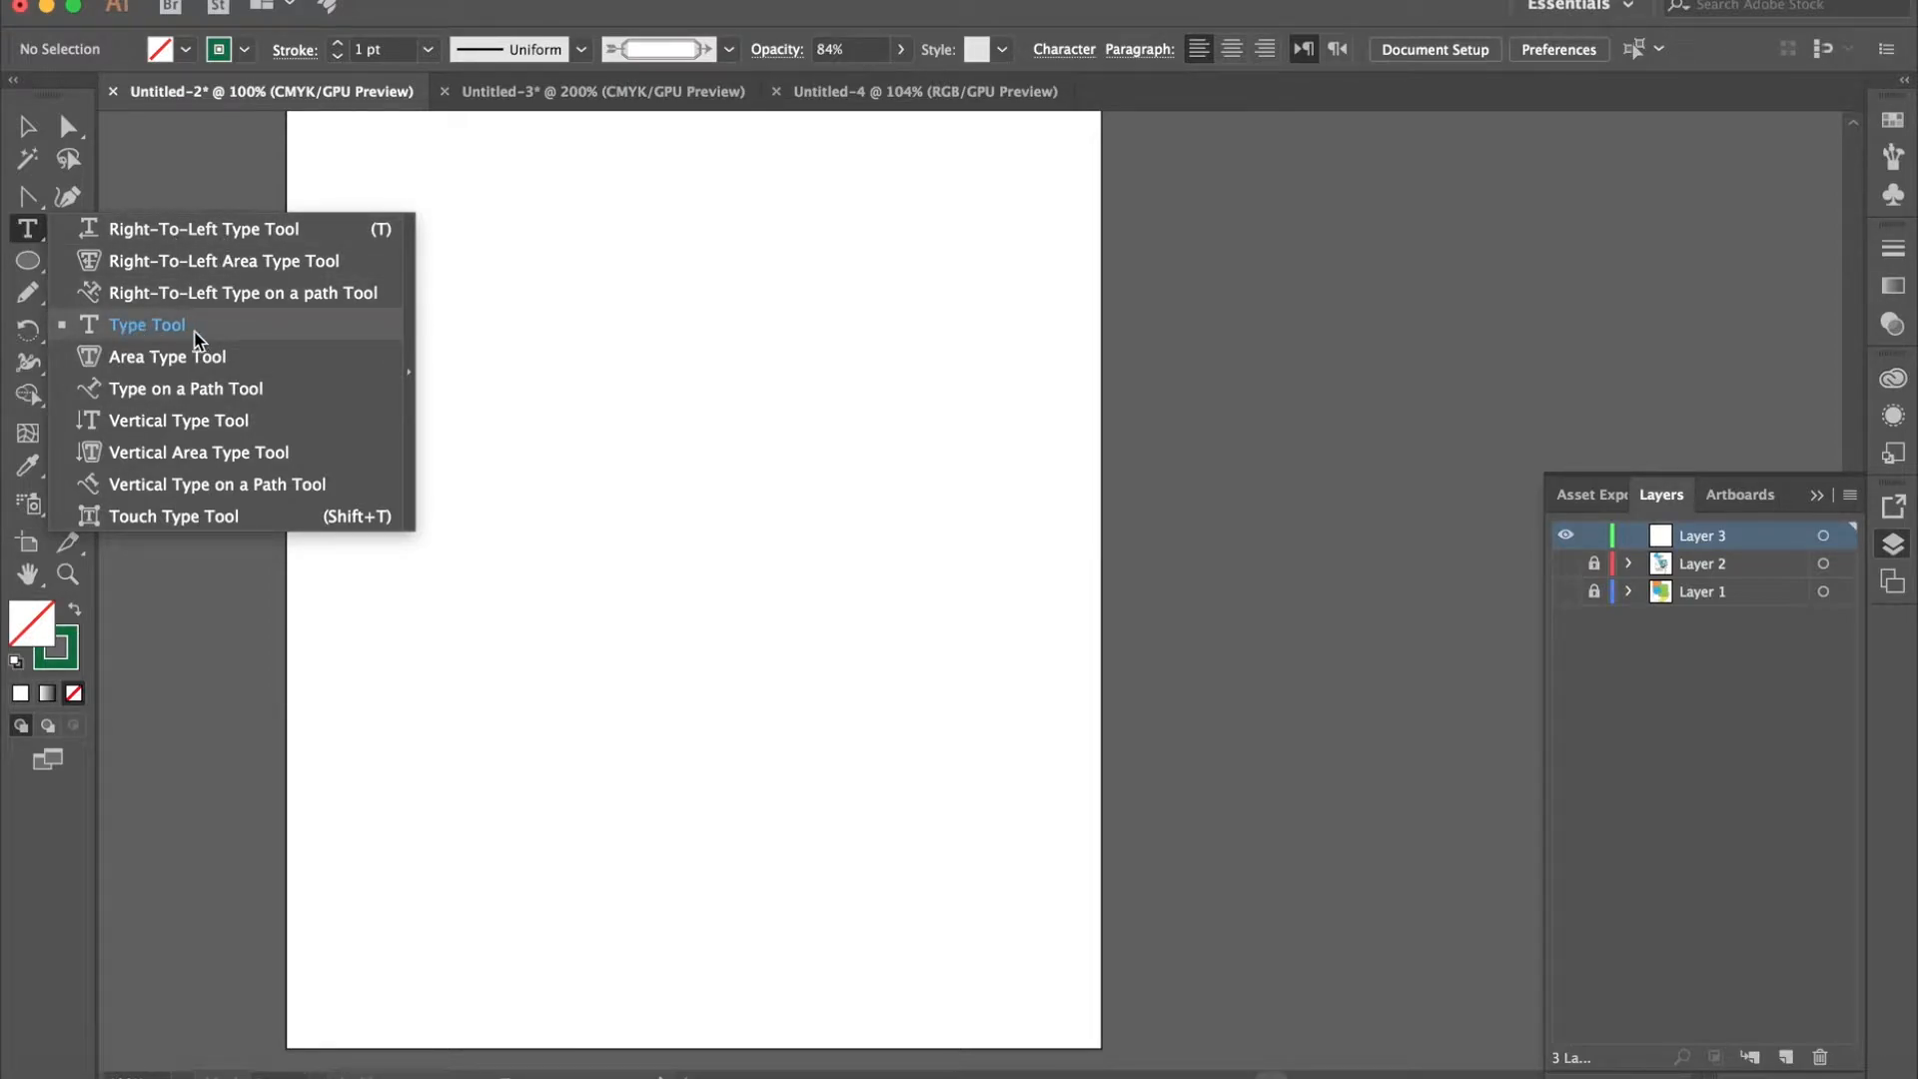
click(92, 325)
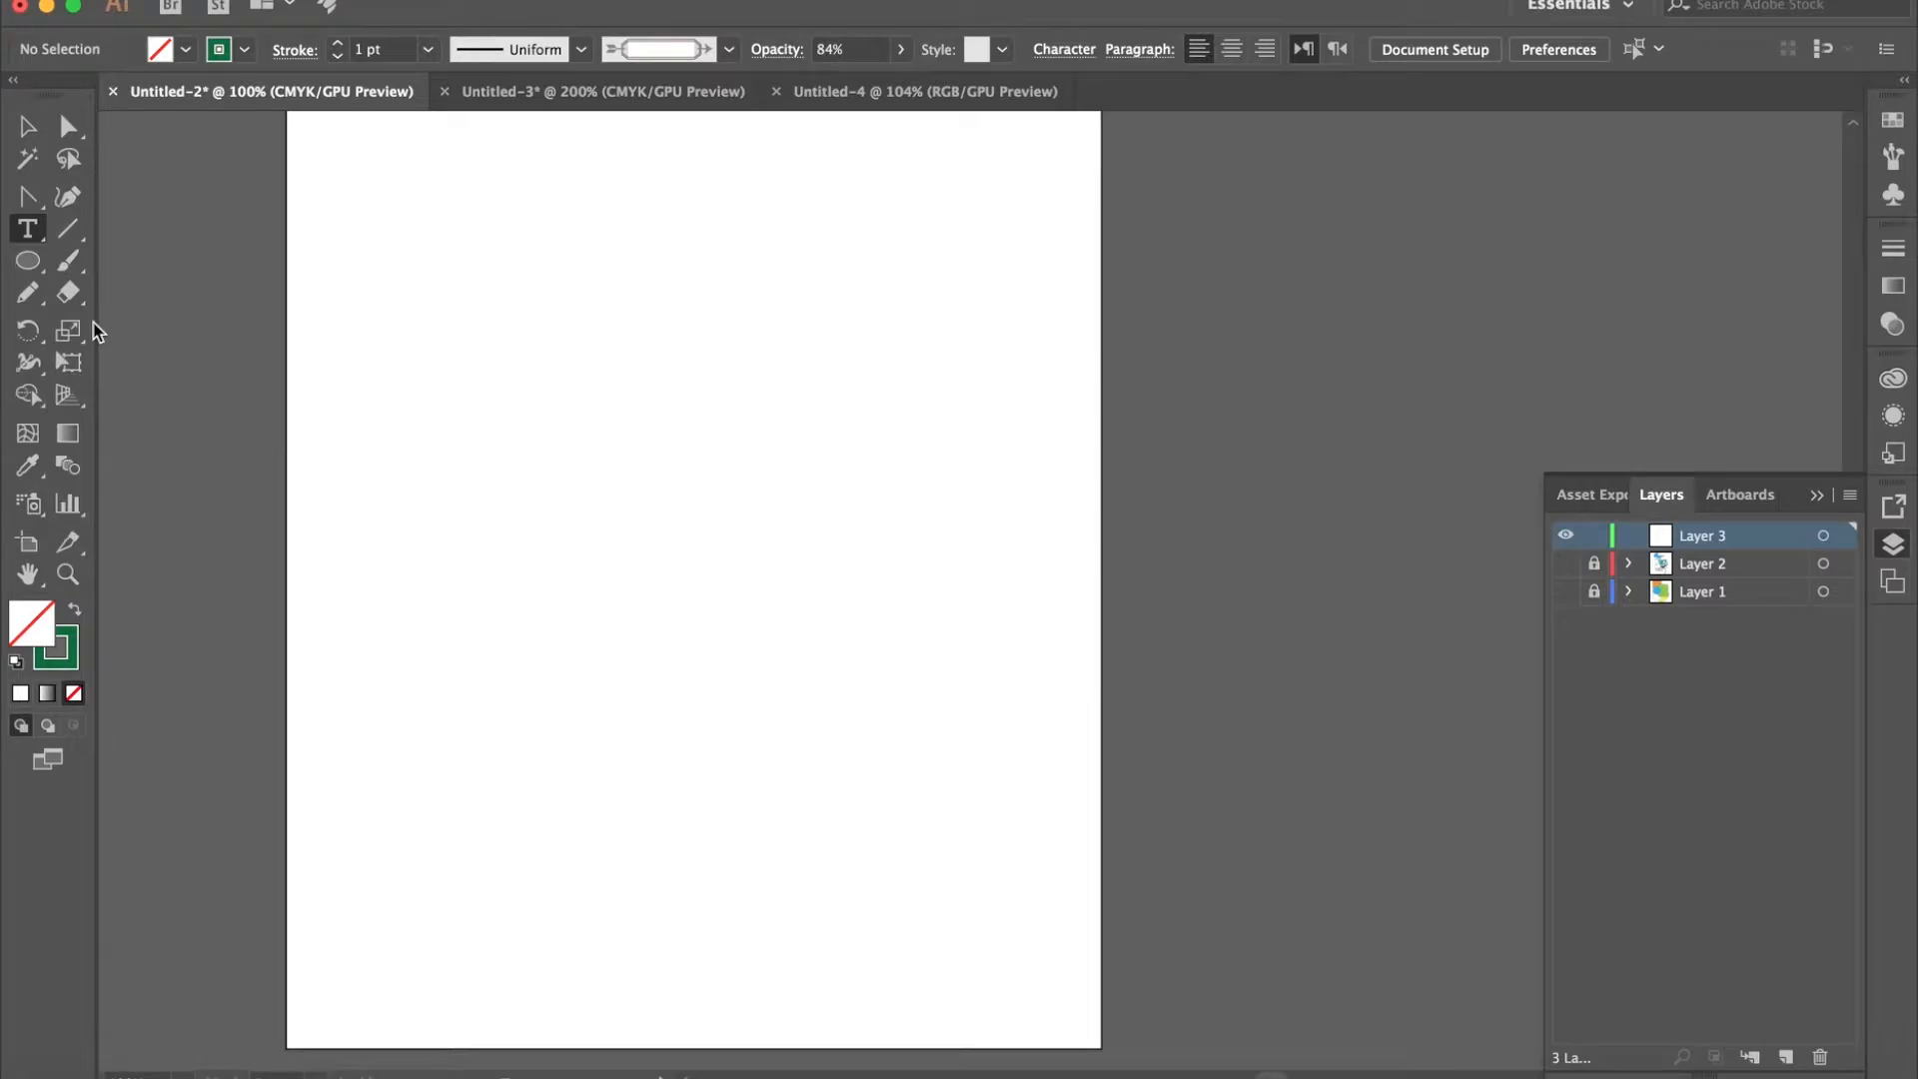
drag(376, 278, 978, 518)
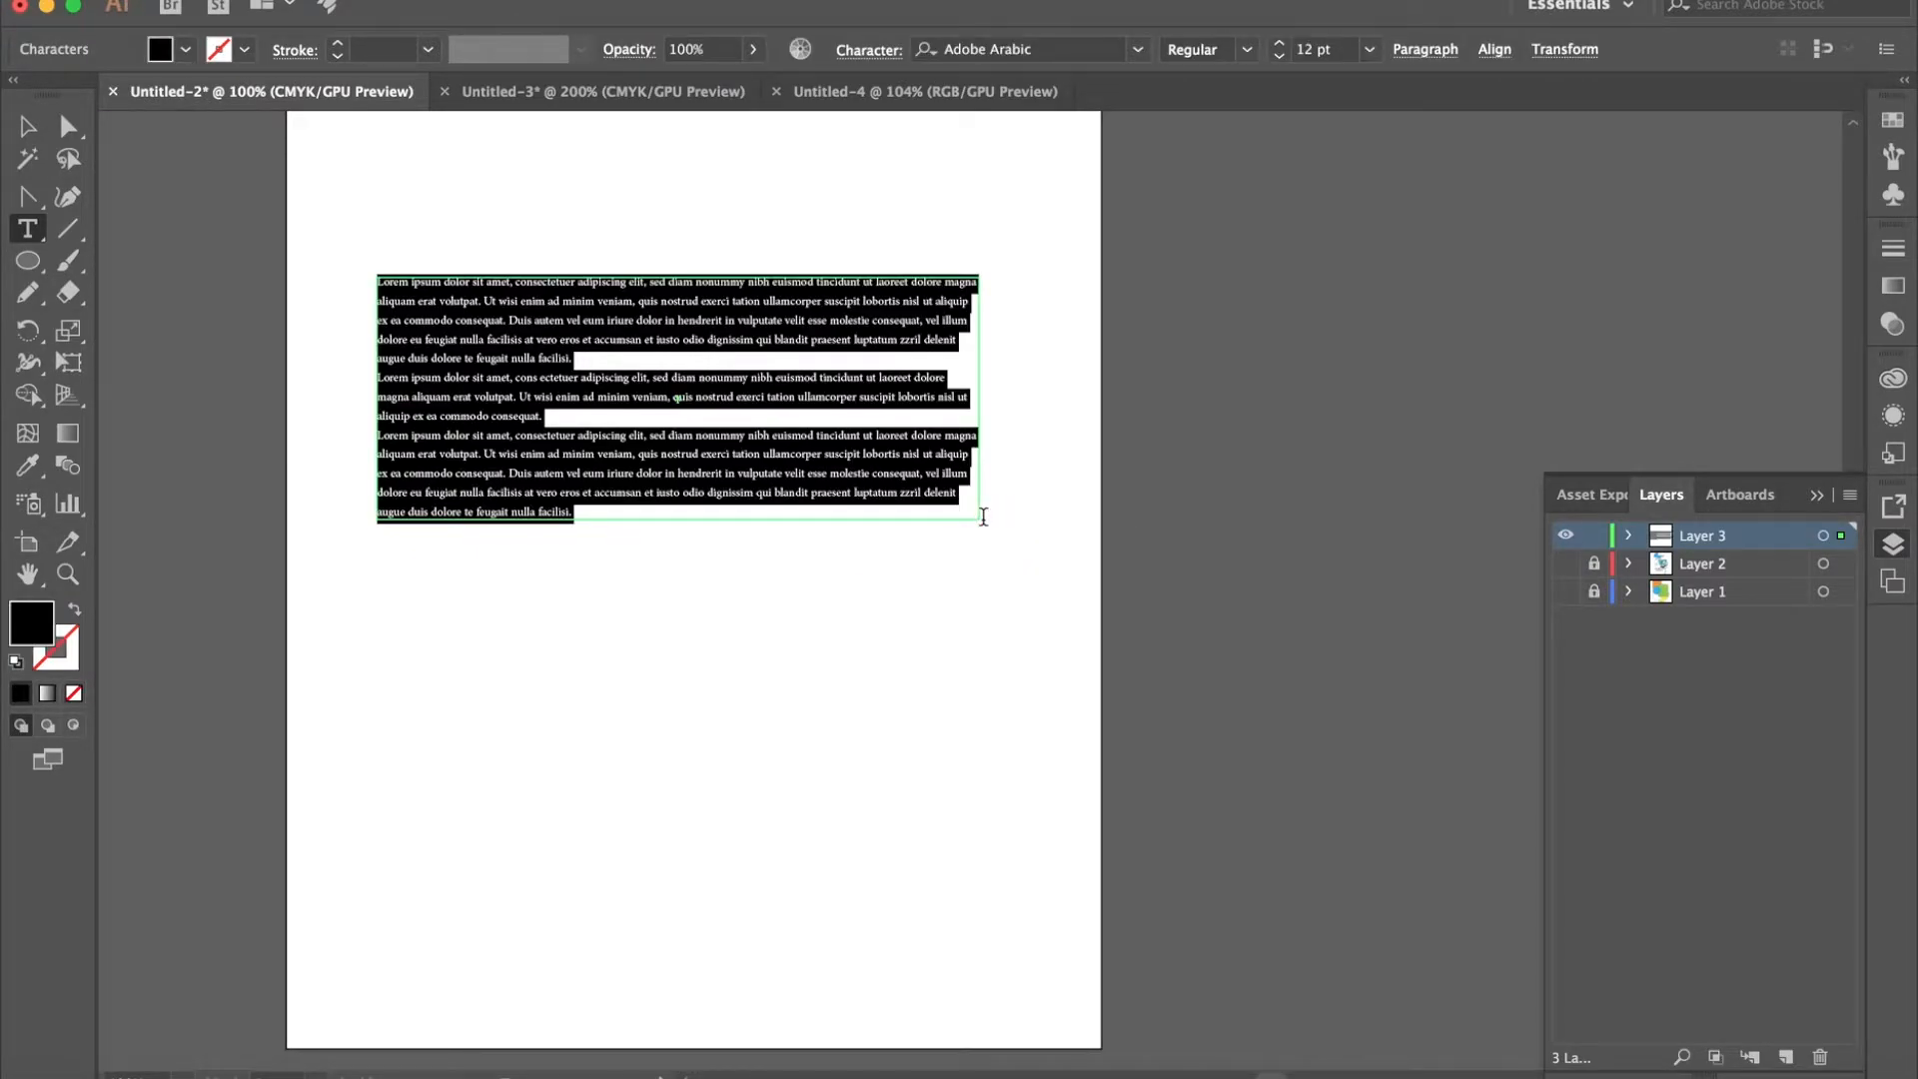
key(BackSpace)
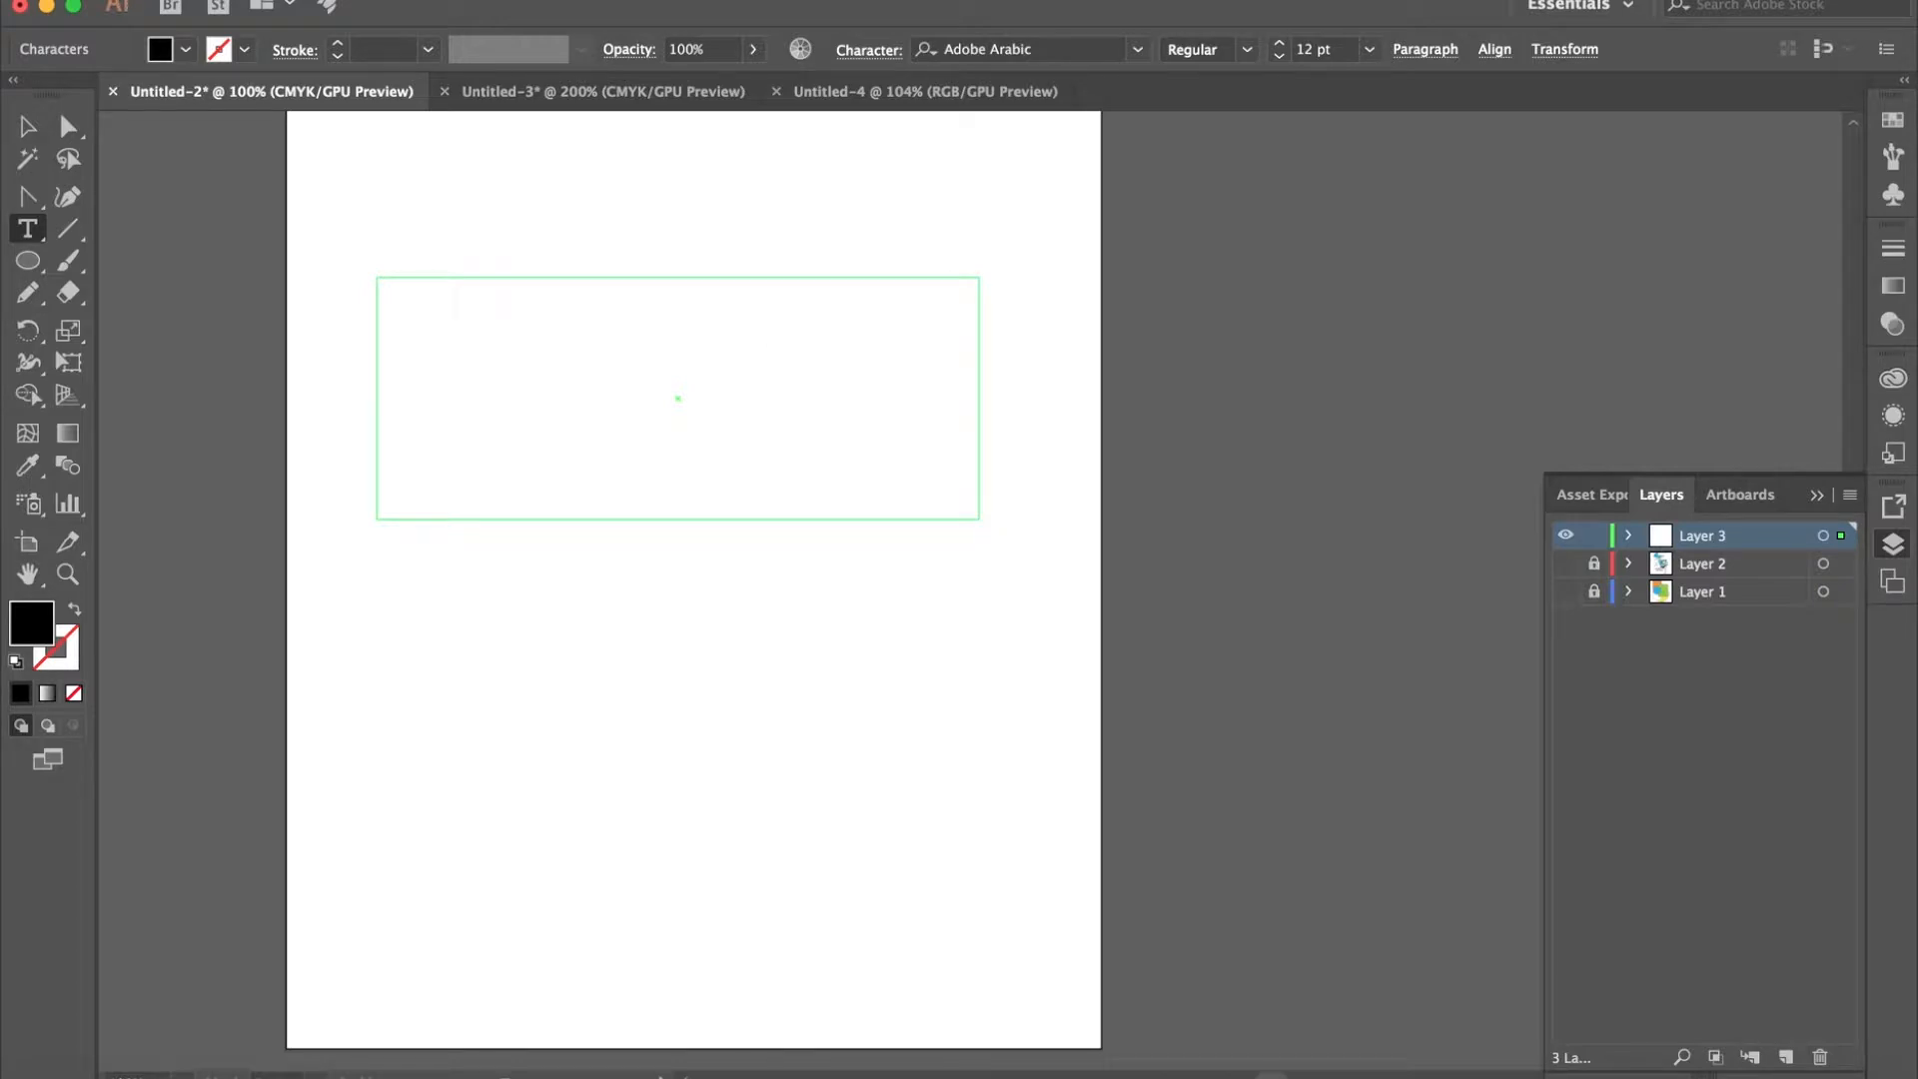
- Set the font size to 60 pt and enter "Hello" in the text area
click(1368, 49)
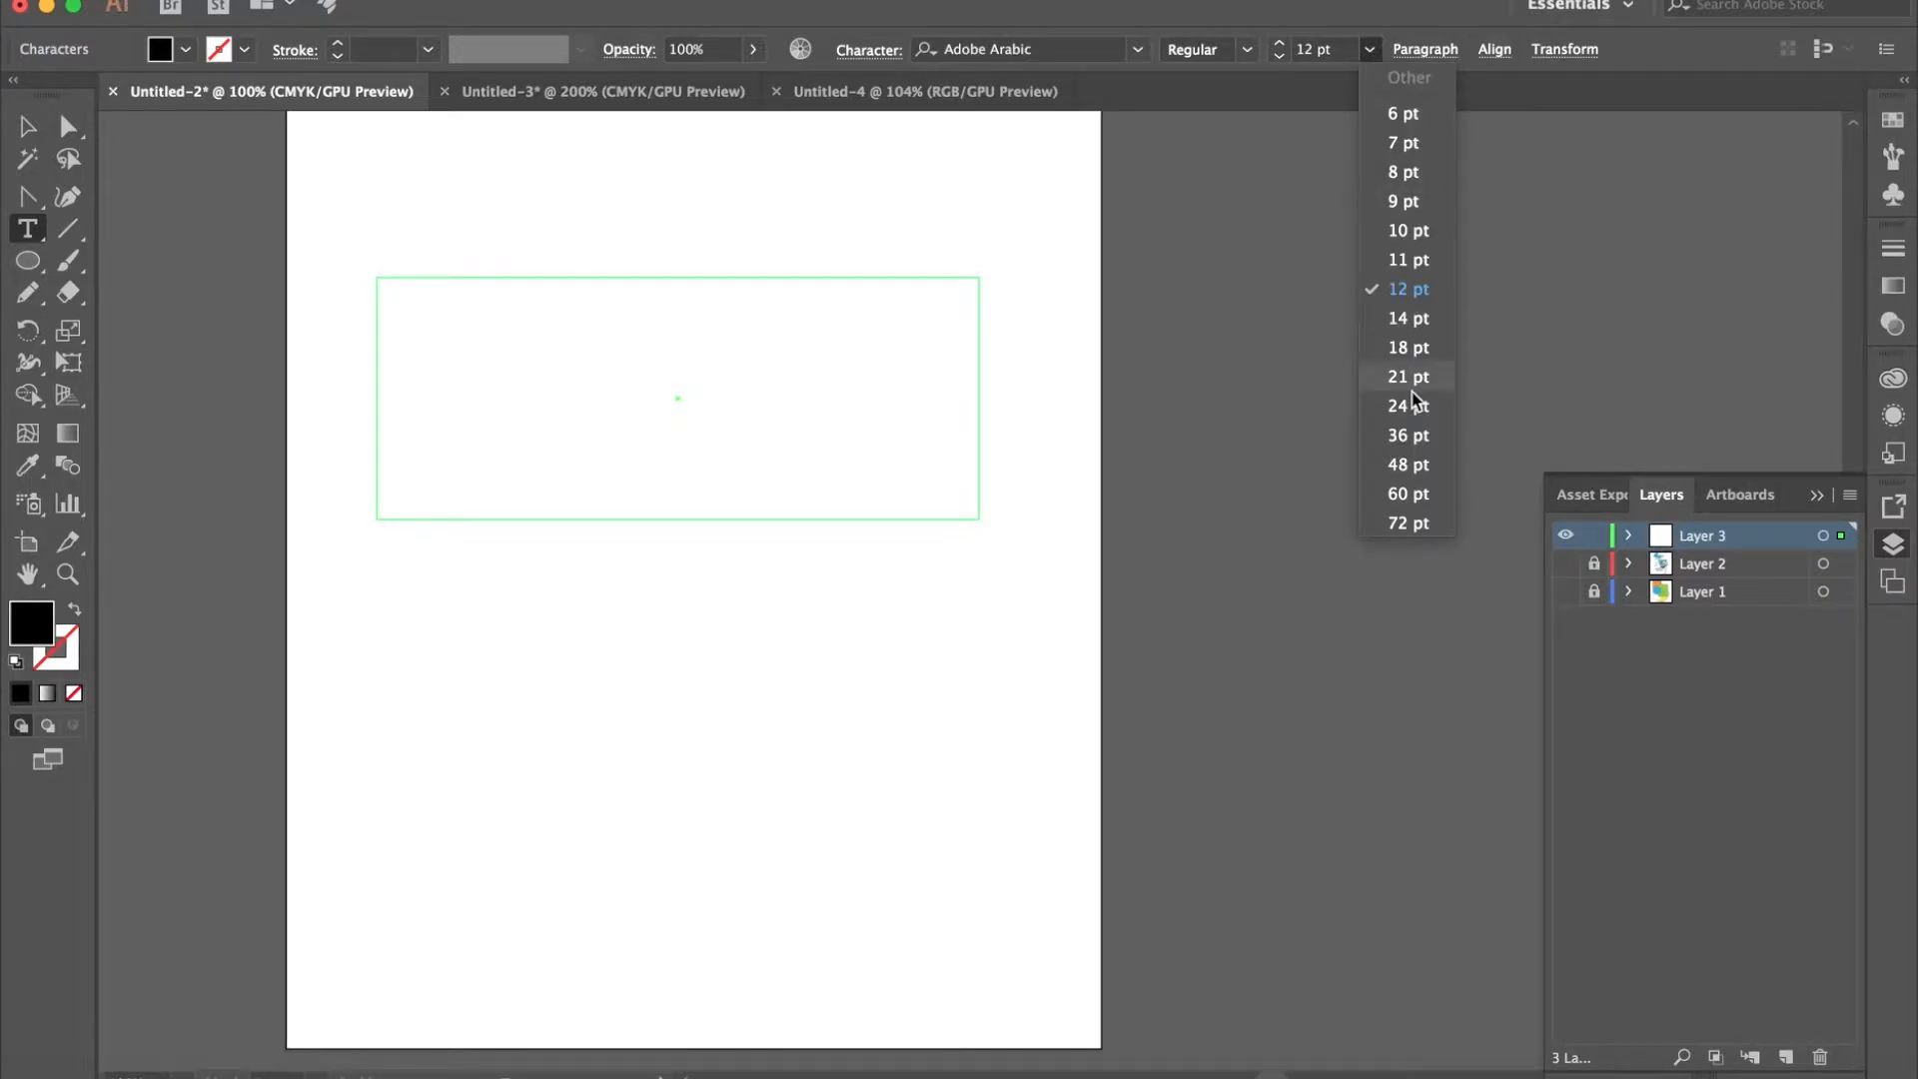
click(1408, 493)
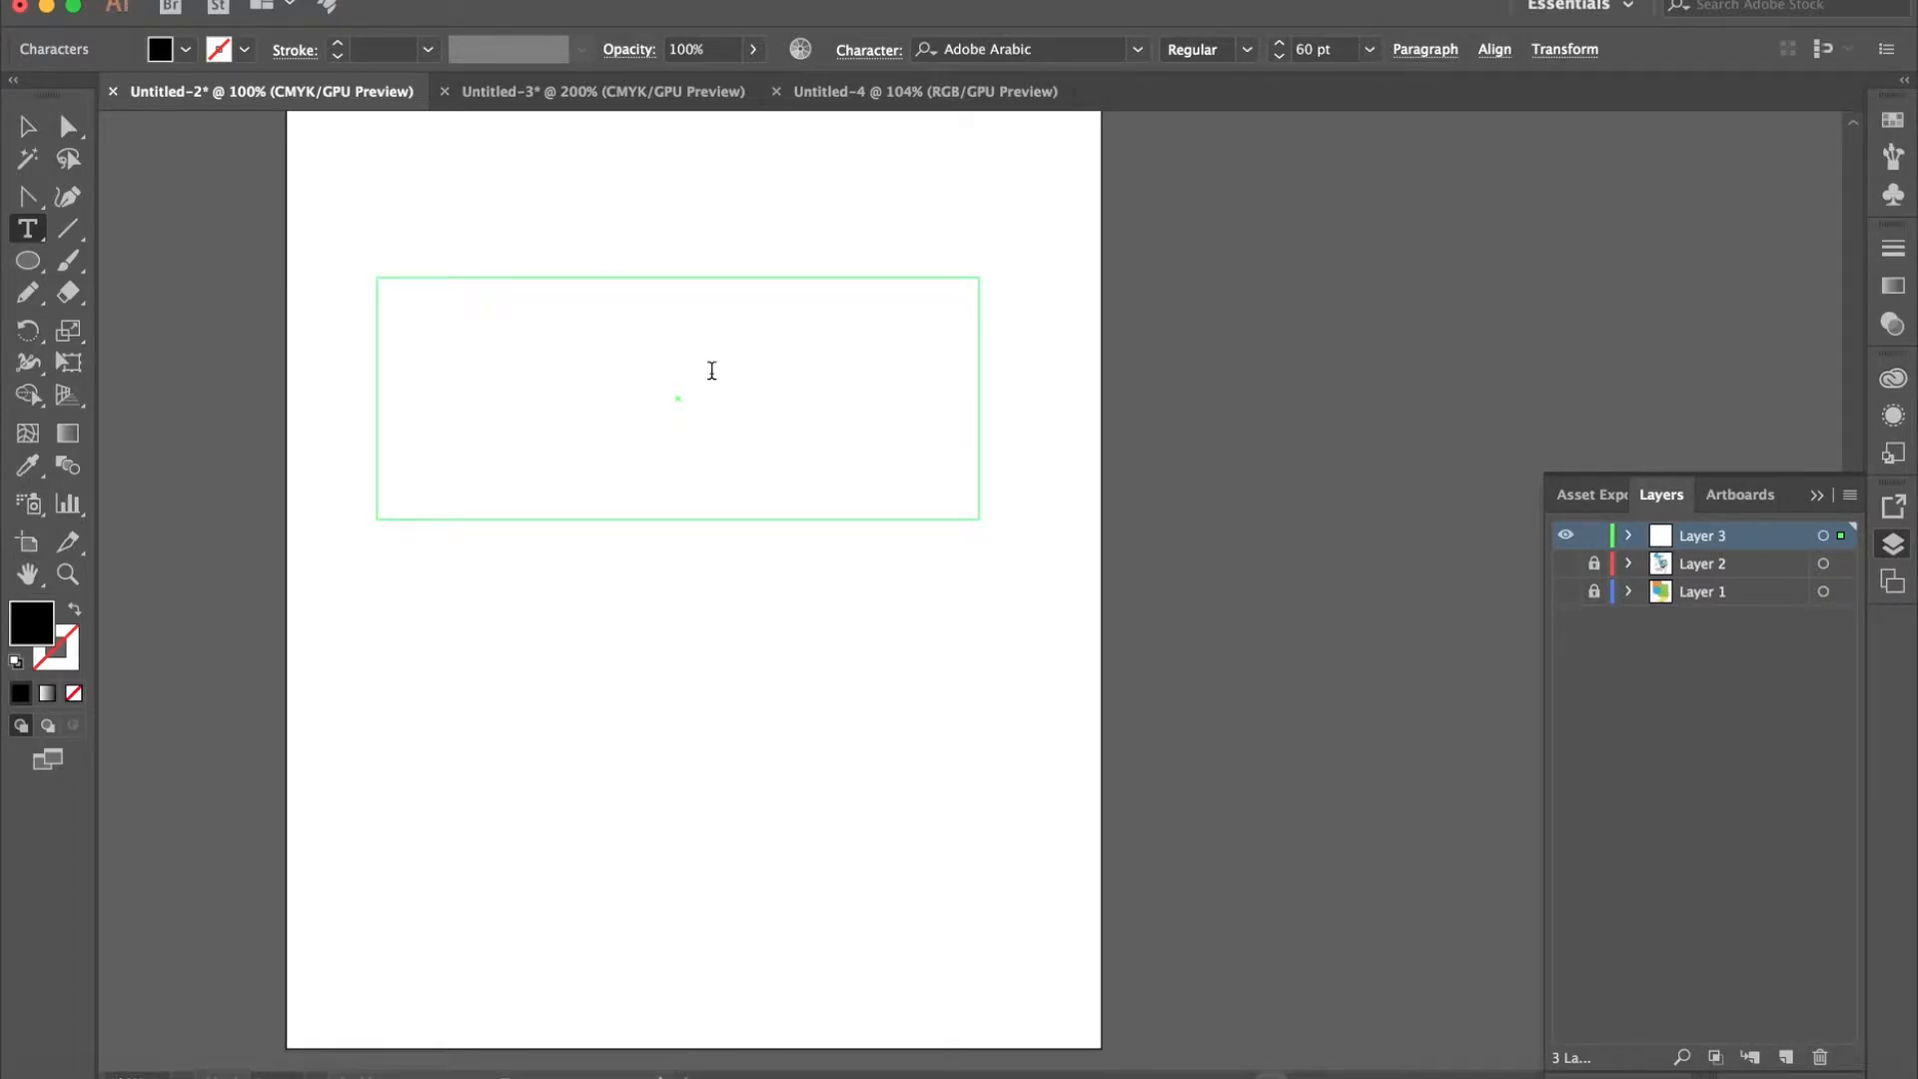
text(Hello)
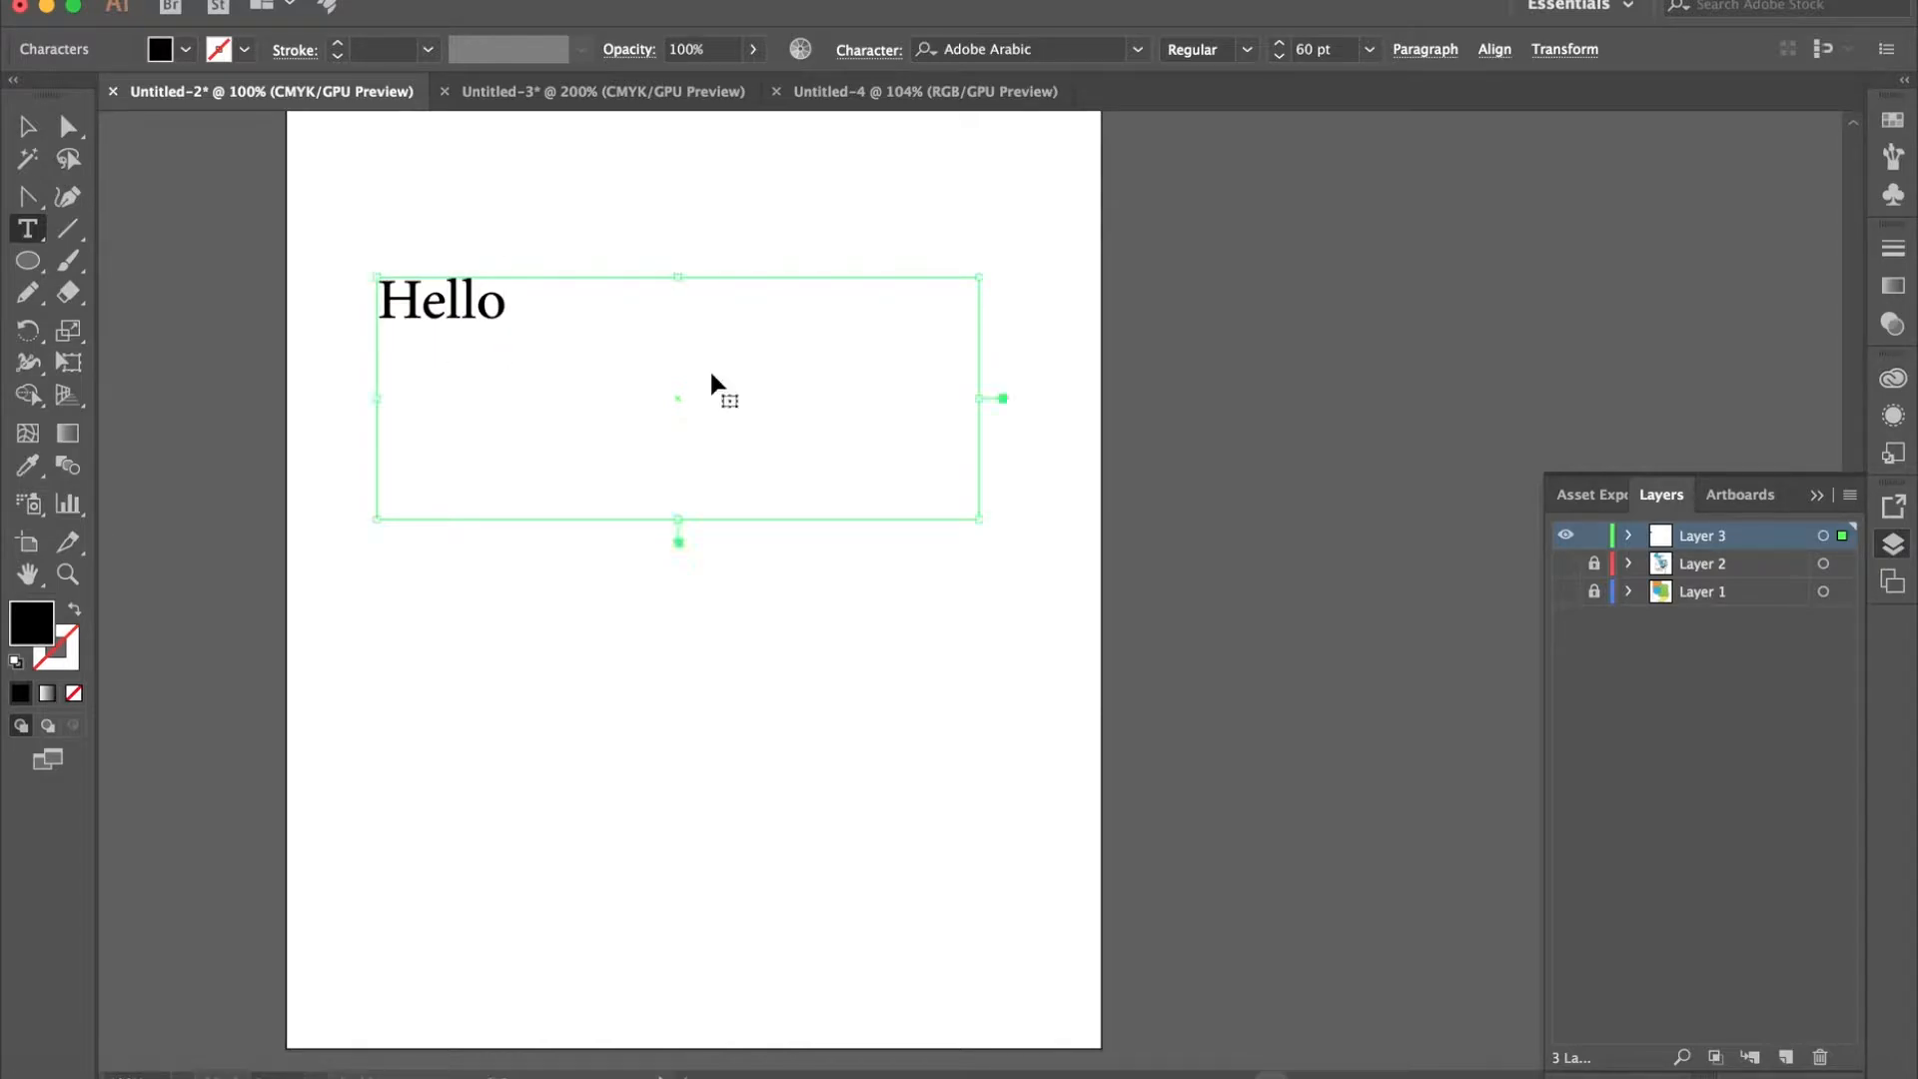
- Change the font of the whole word "Hello" to Cooper Std
key(super+a)
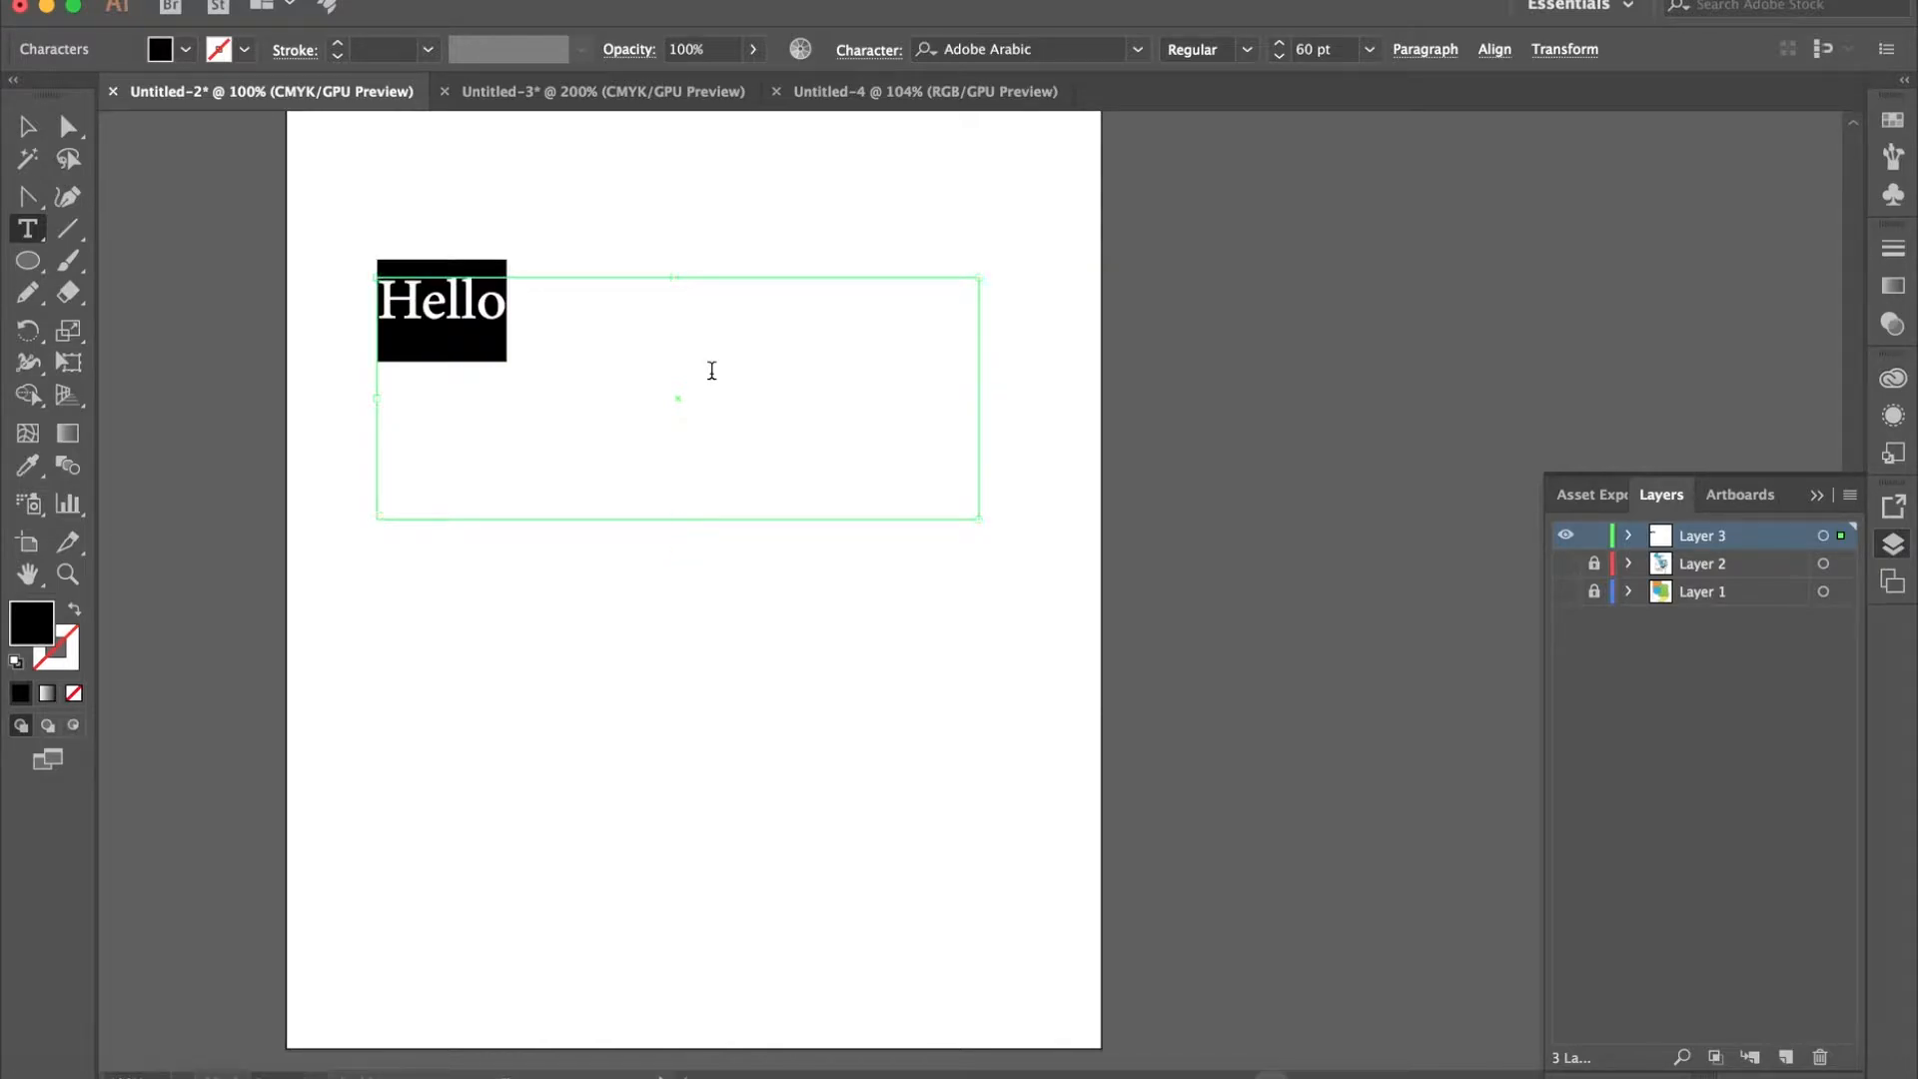
click(1137, 50)
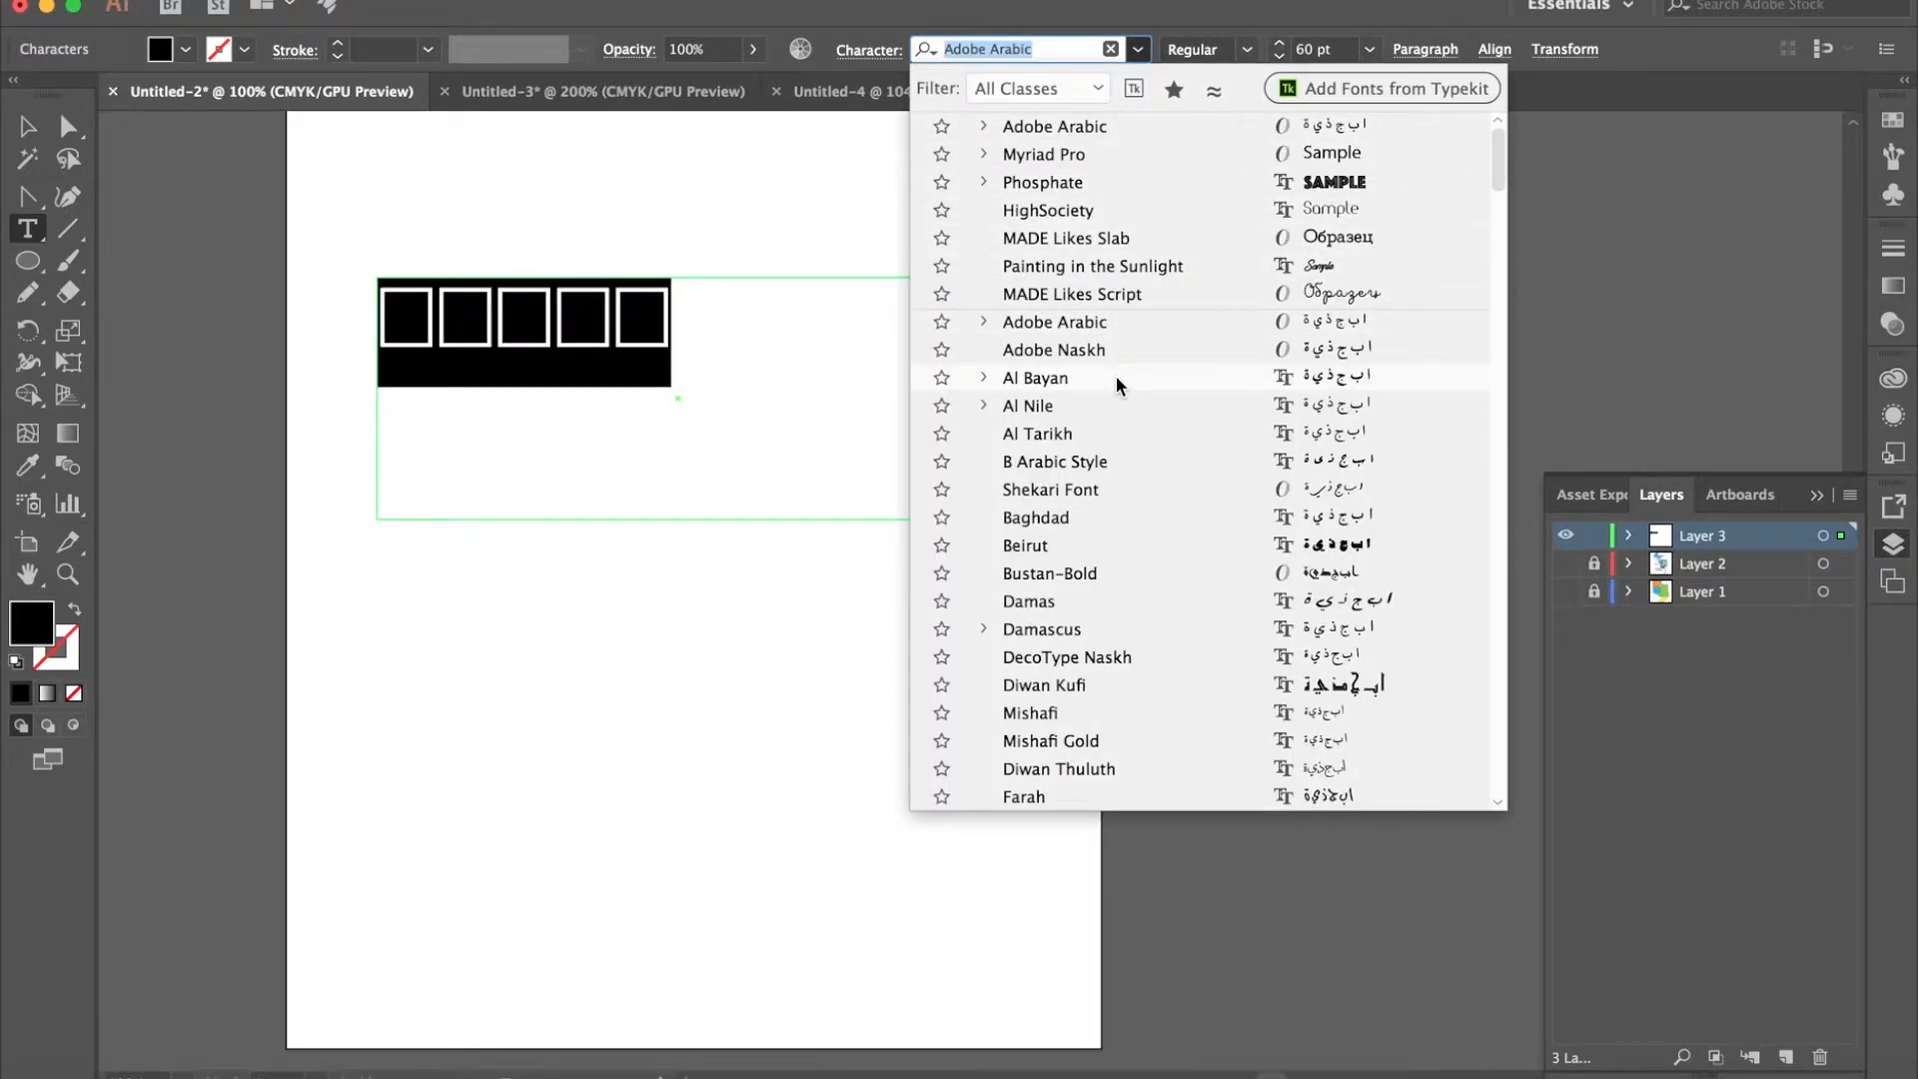
scroll(1117, 375, down, 15)
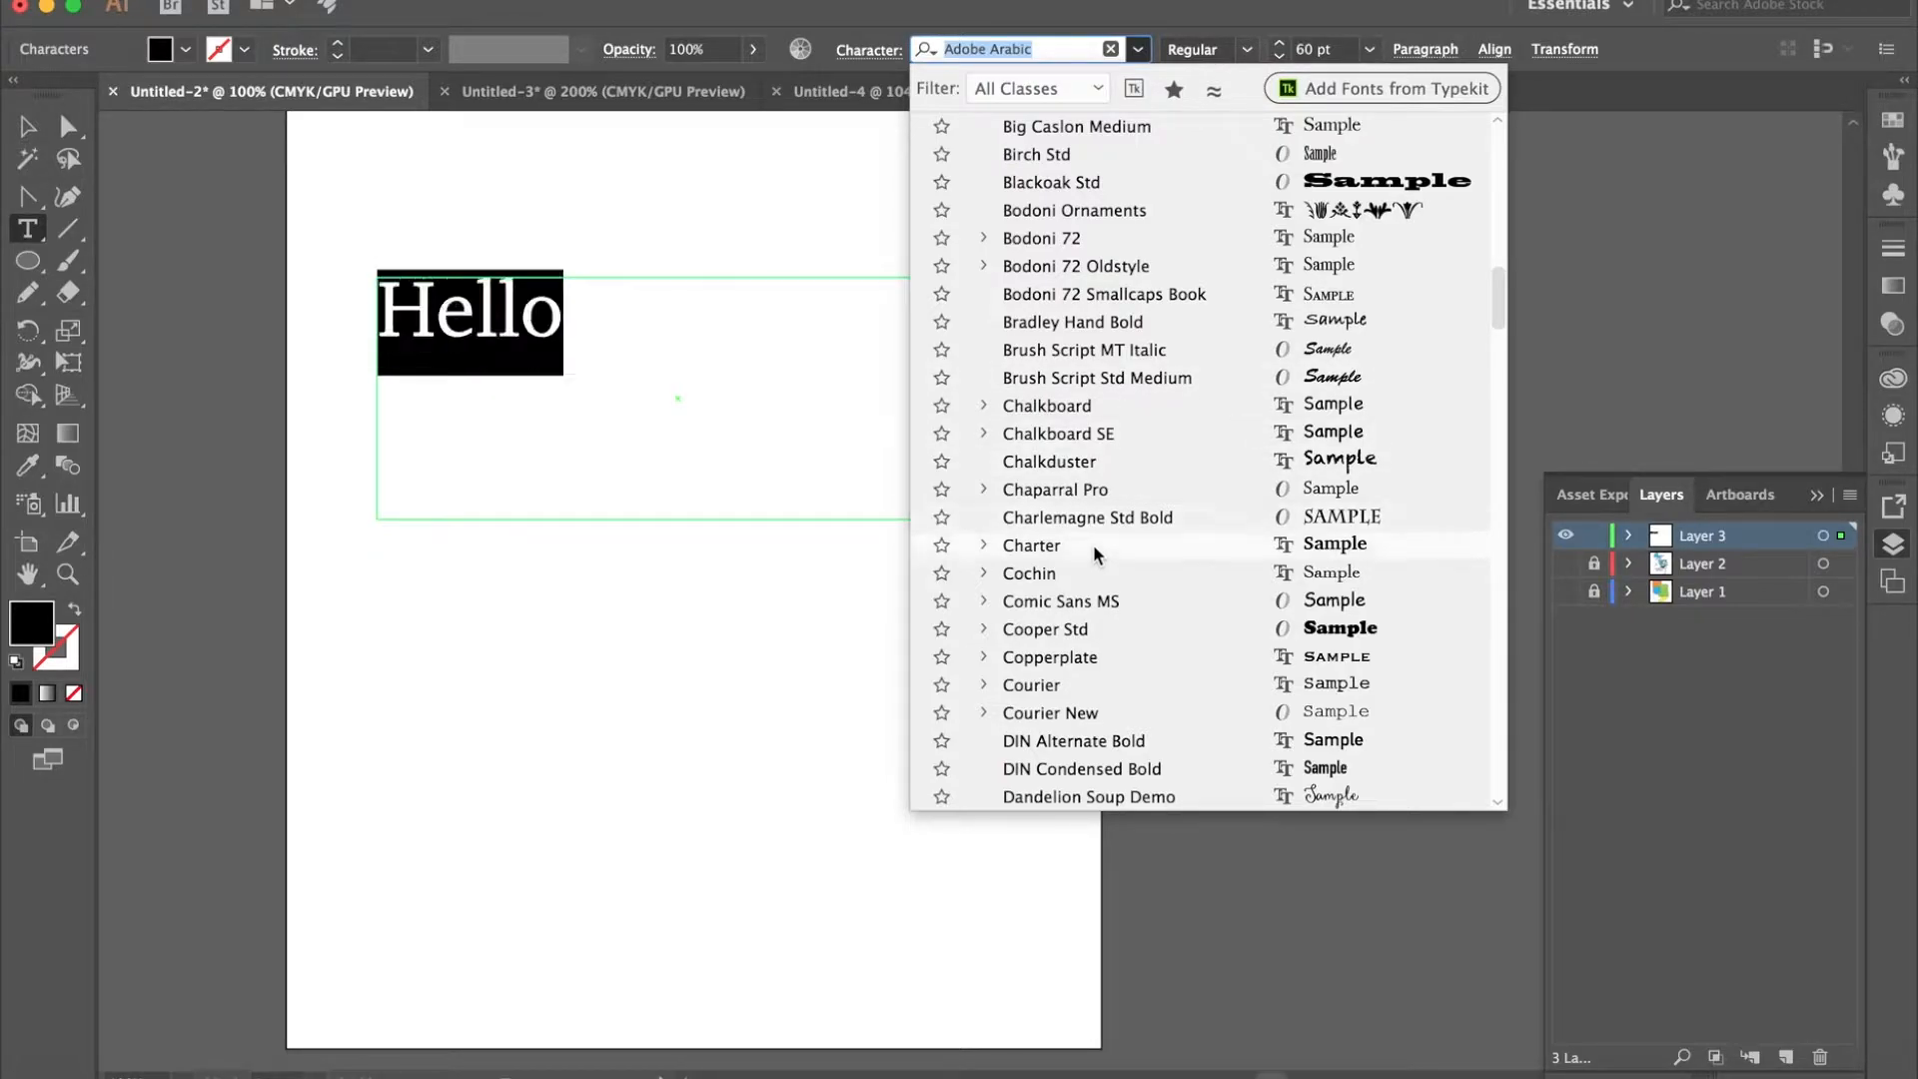
click(1089, 628)
click(706, 345)
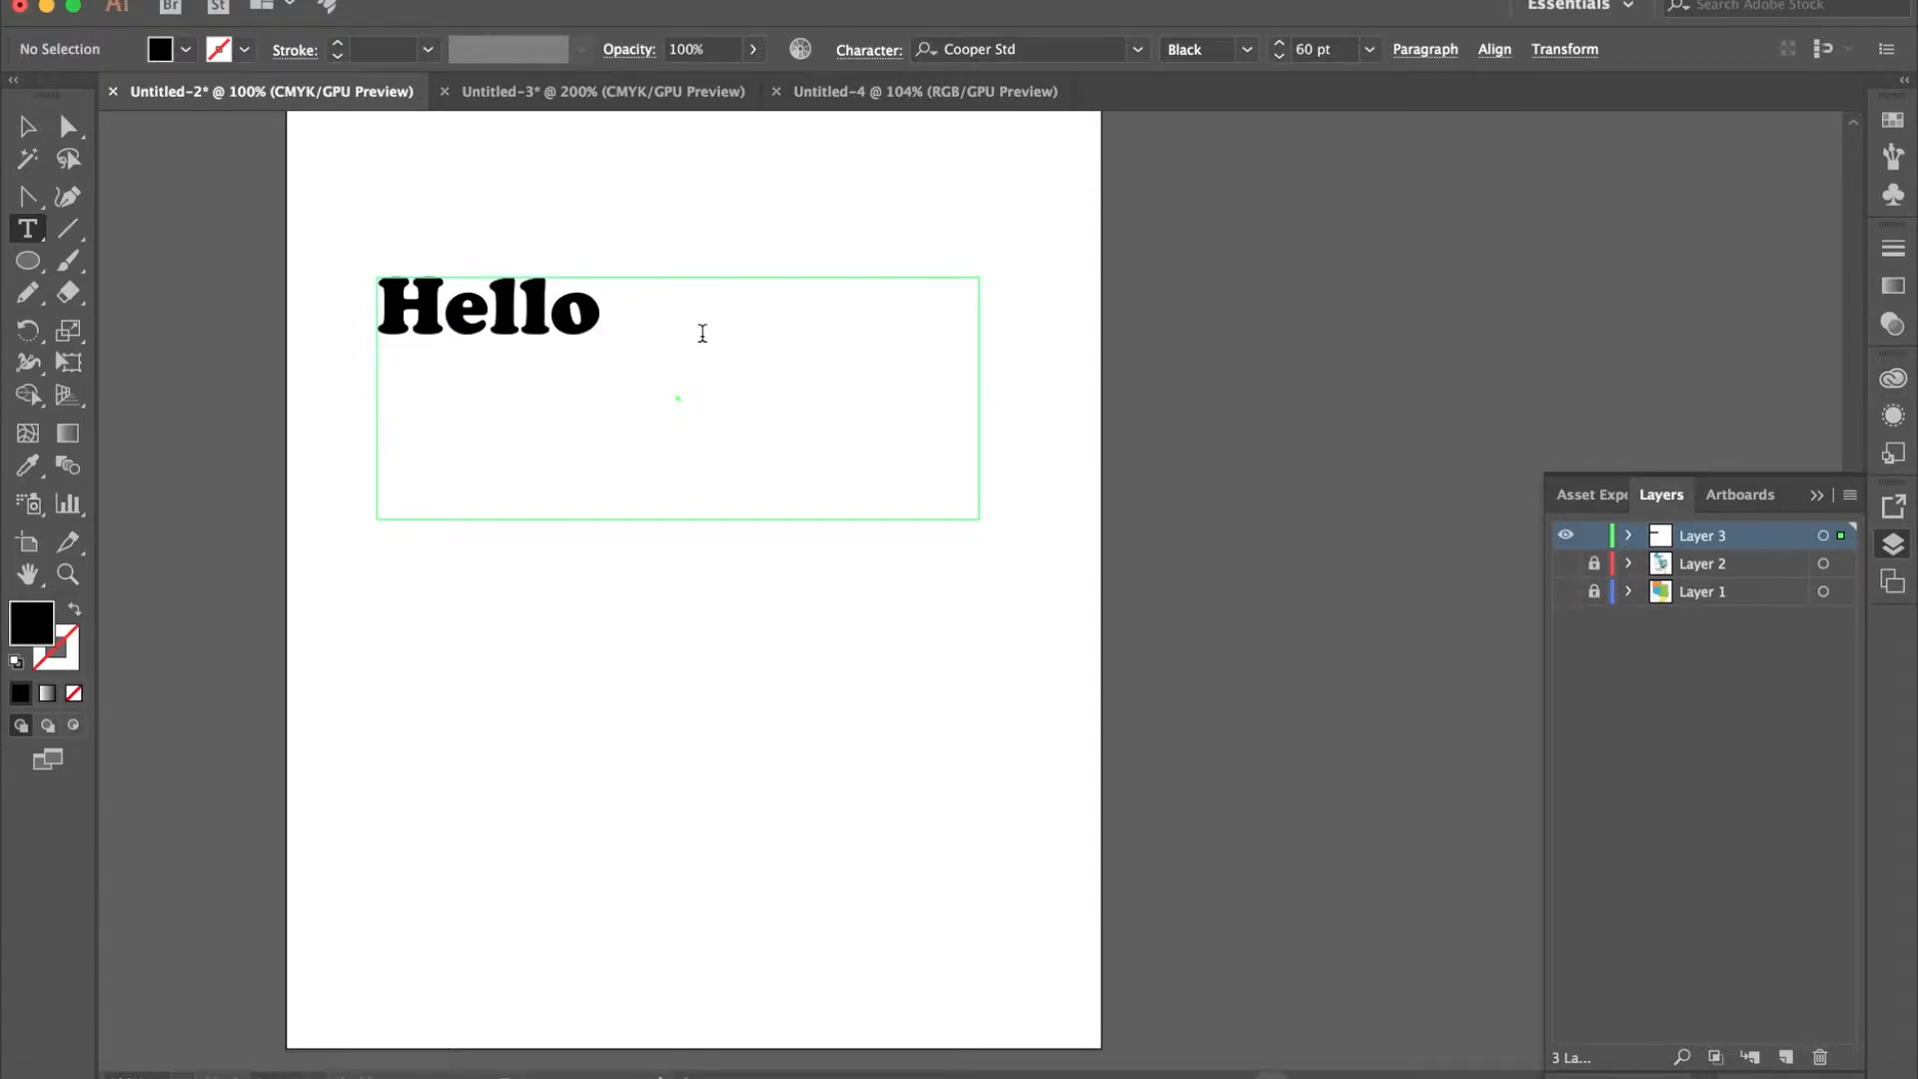
- Try to start text on the empty artboard below "Hello" with the Area Type Tool, and deselect the text area
click(33, 229)
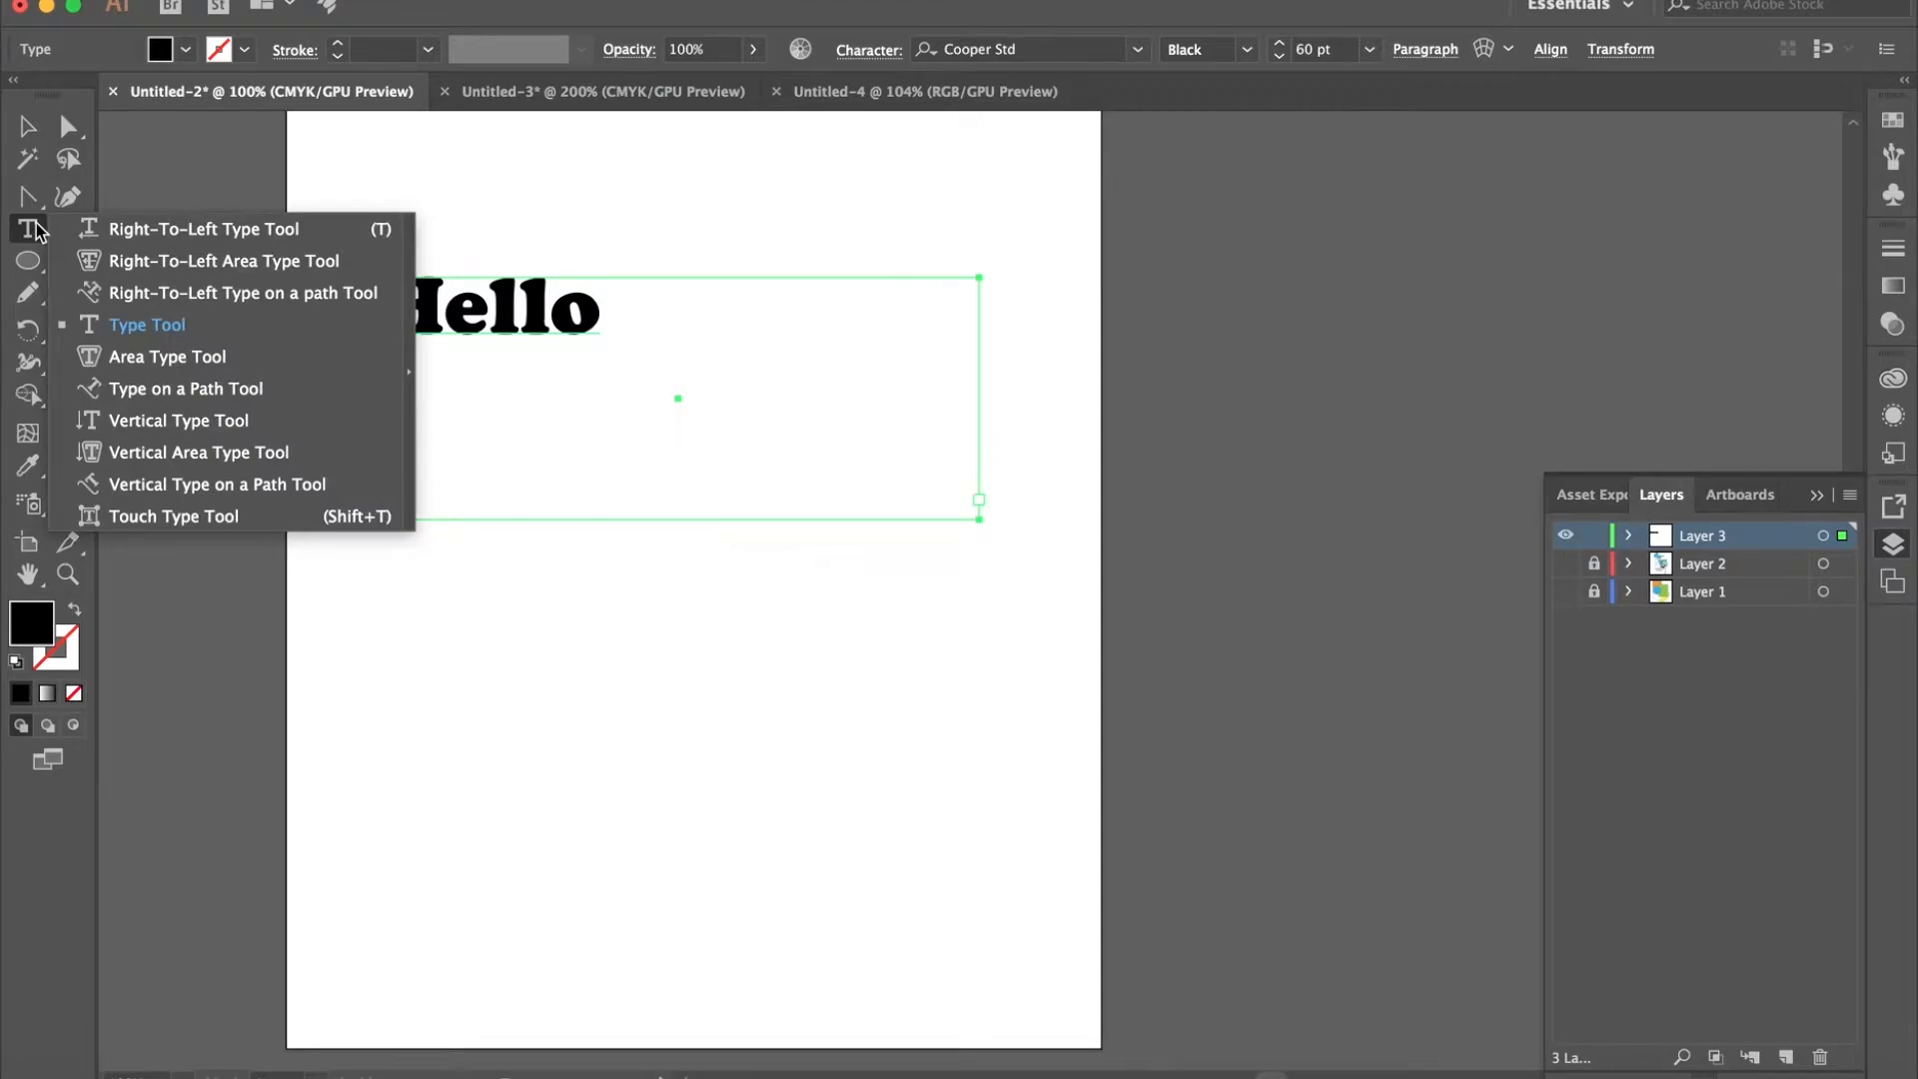
click(182, 368)
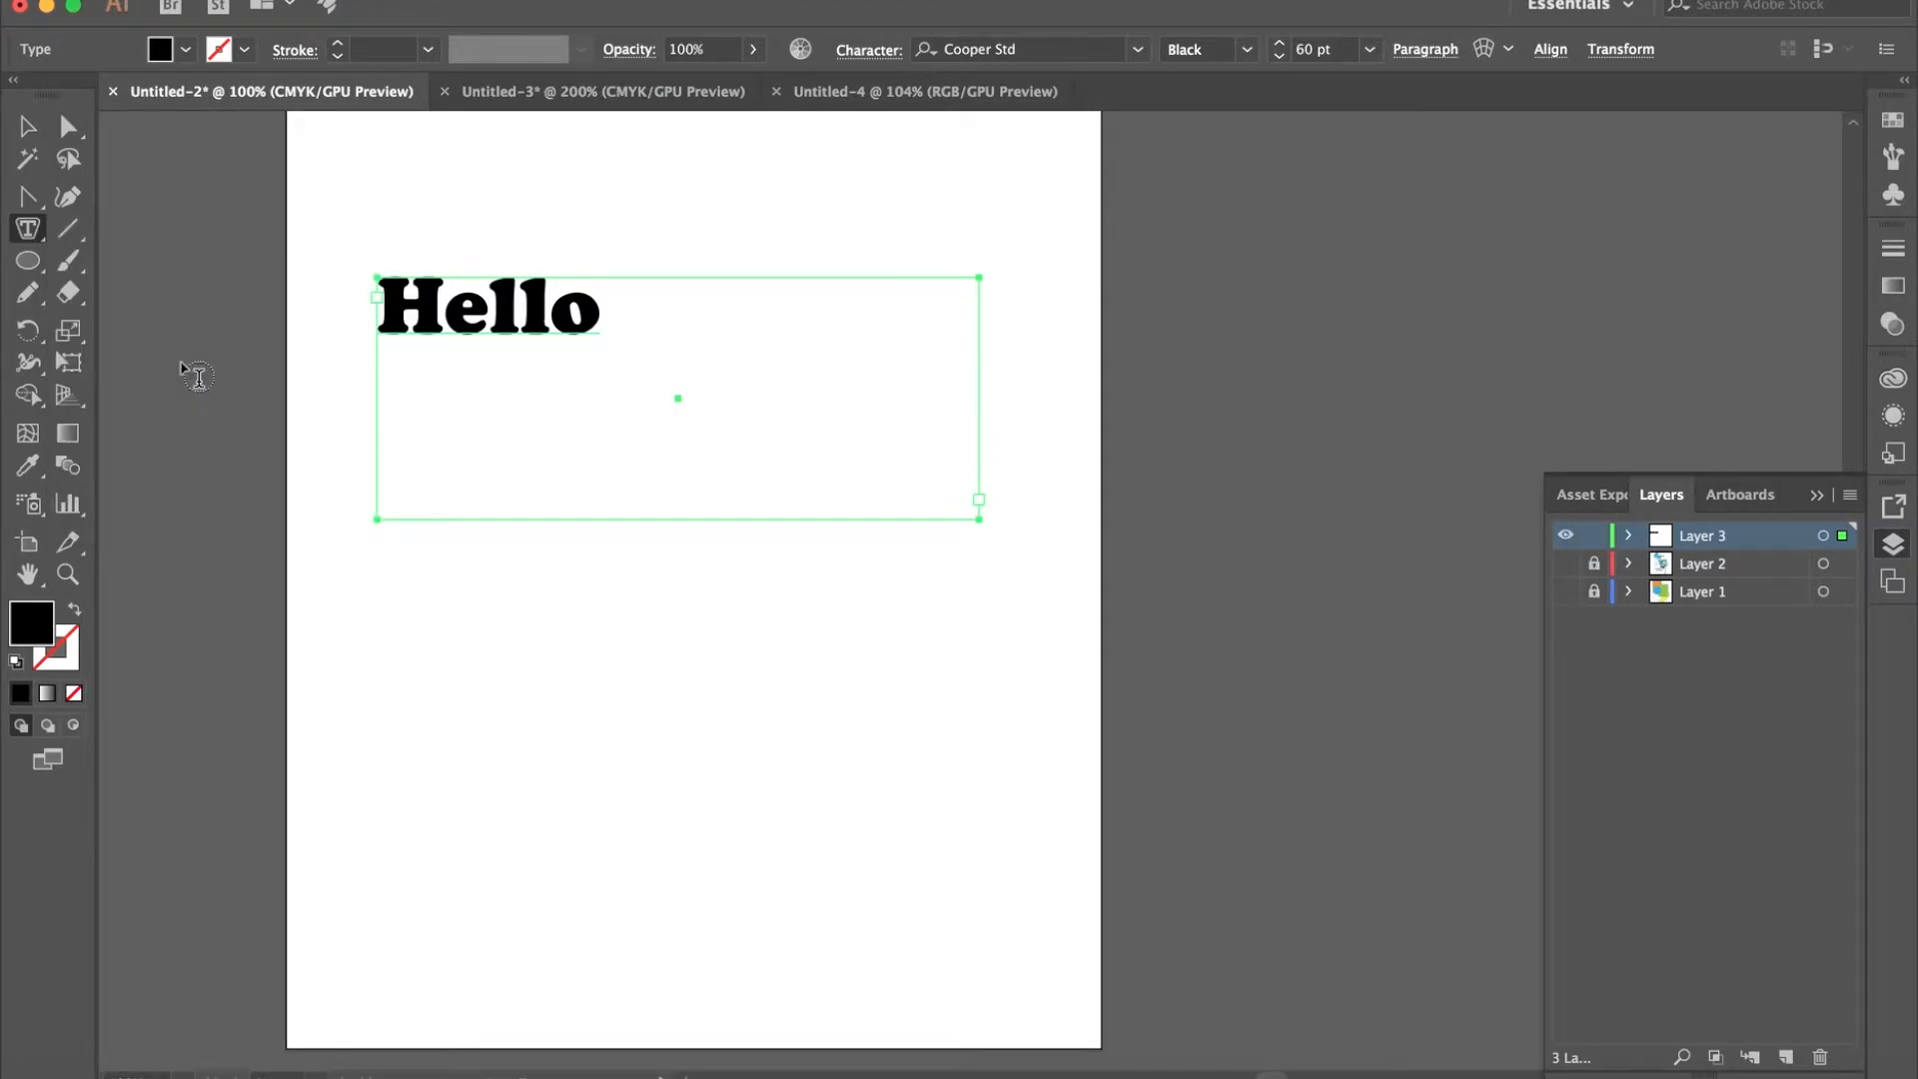
click(632, 644)
click(1239, 596)
click(27, 126)
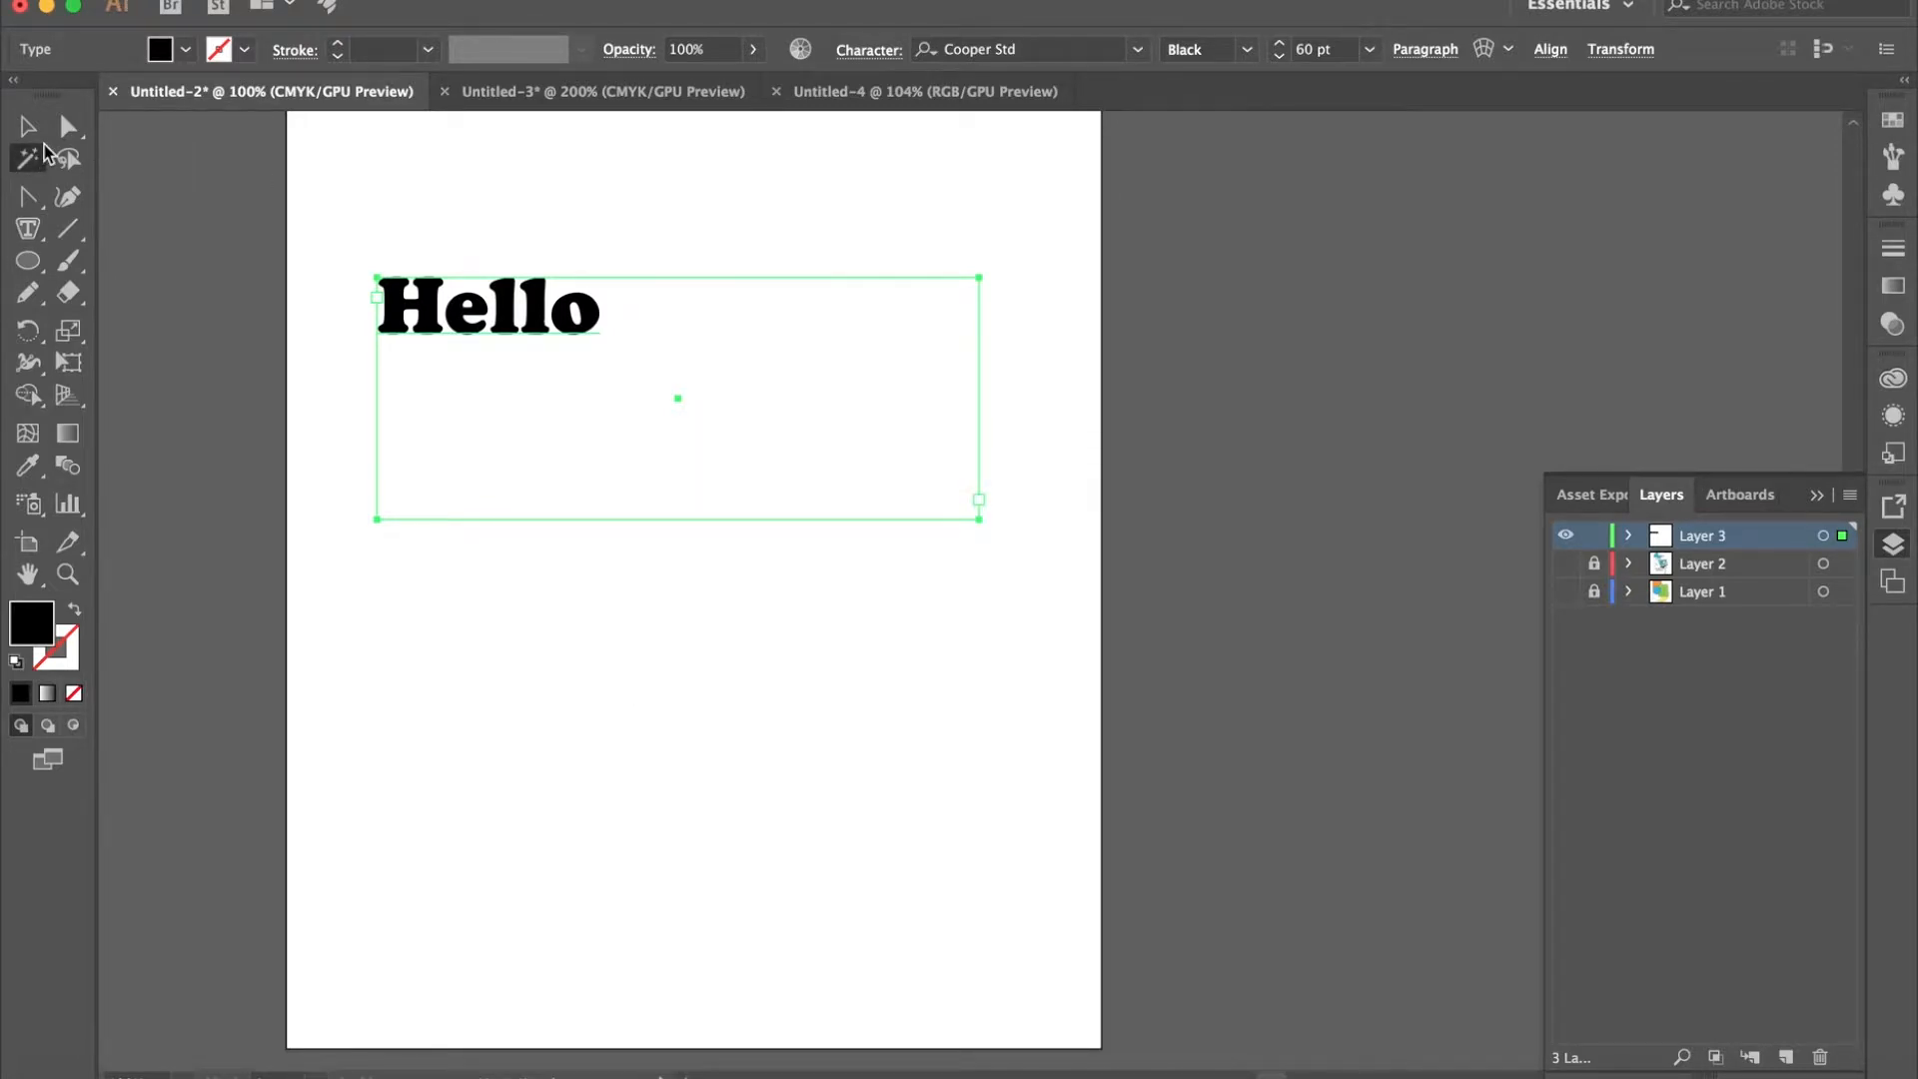
click(481, 767)
- Try again to start area text at blank spots beneath "Hello" with the Area Type Tool, deselecting the text area between attempts
click(29, 226)
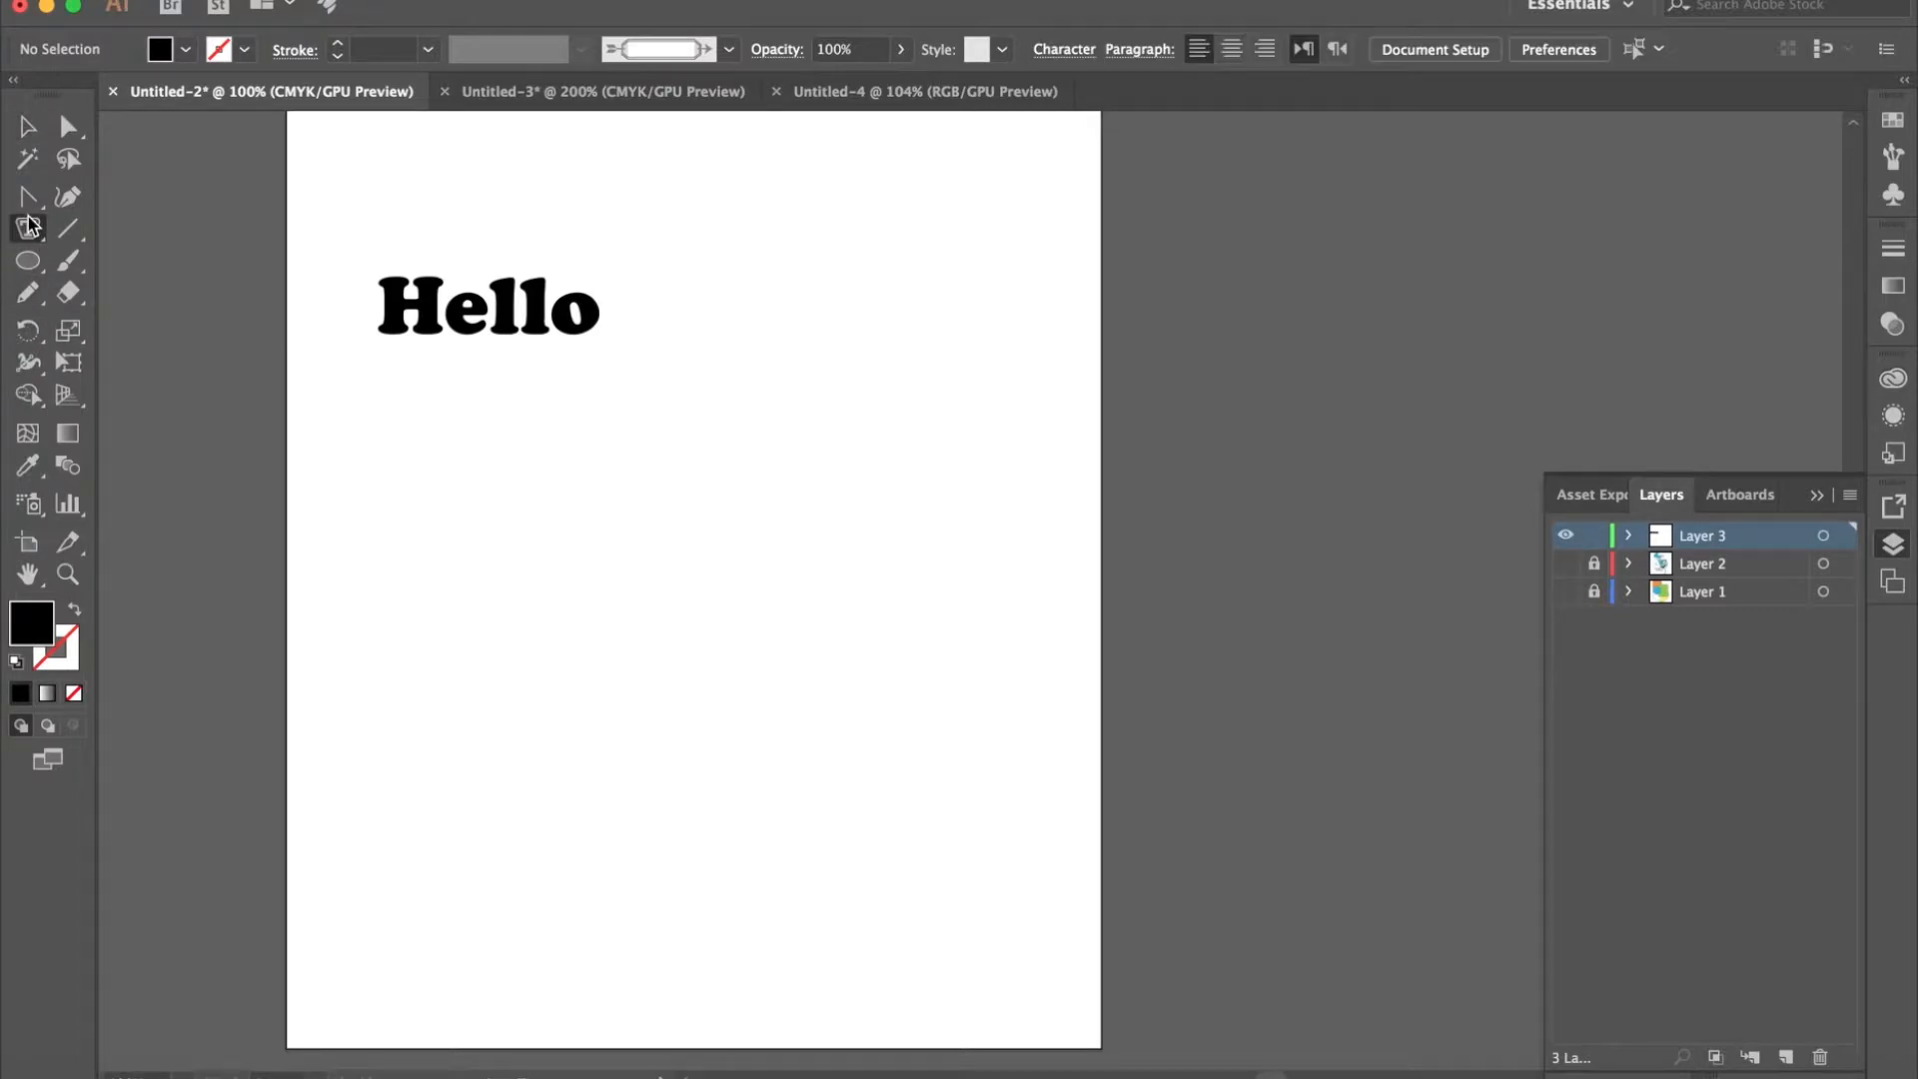
click(565, 514)
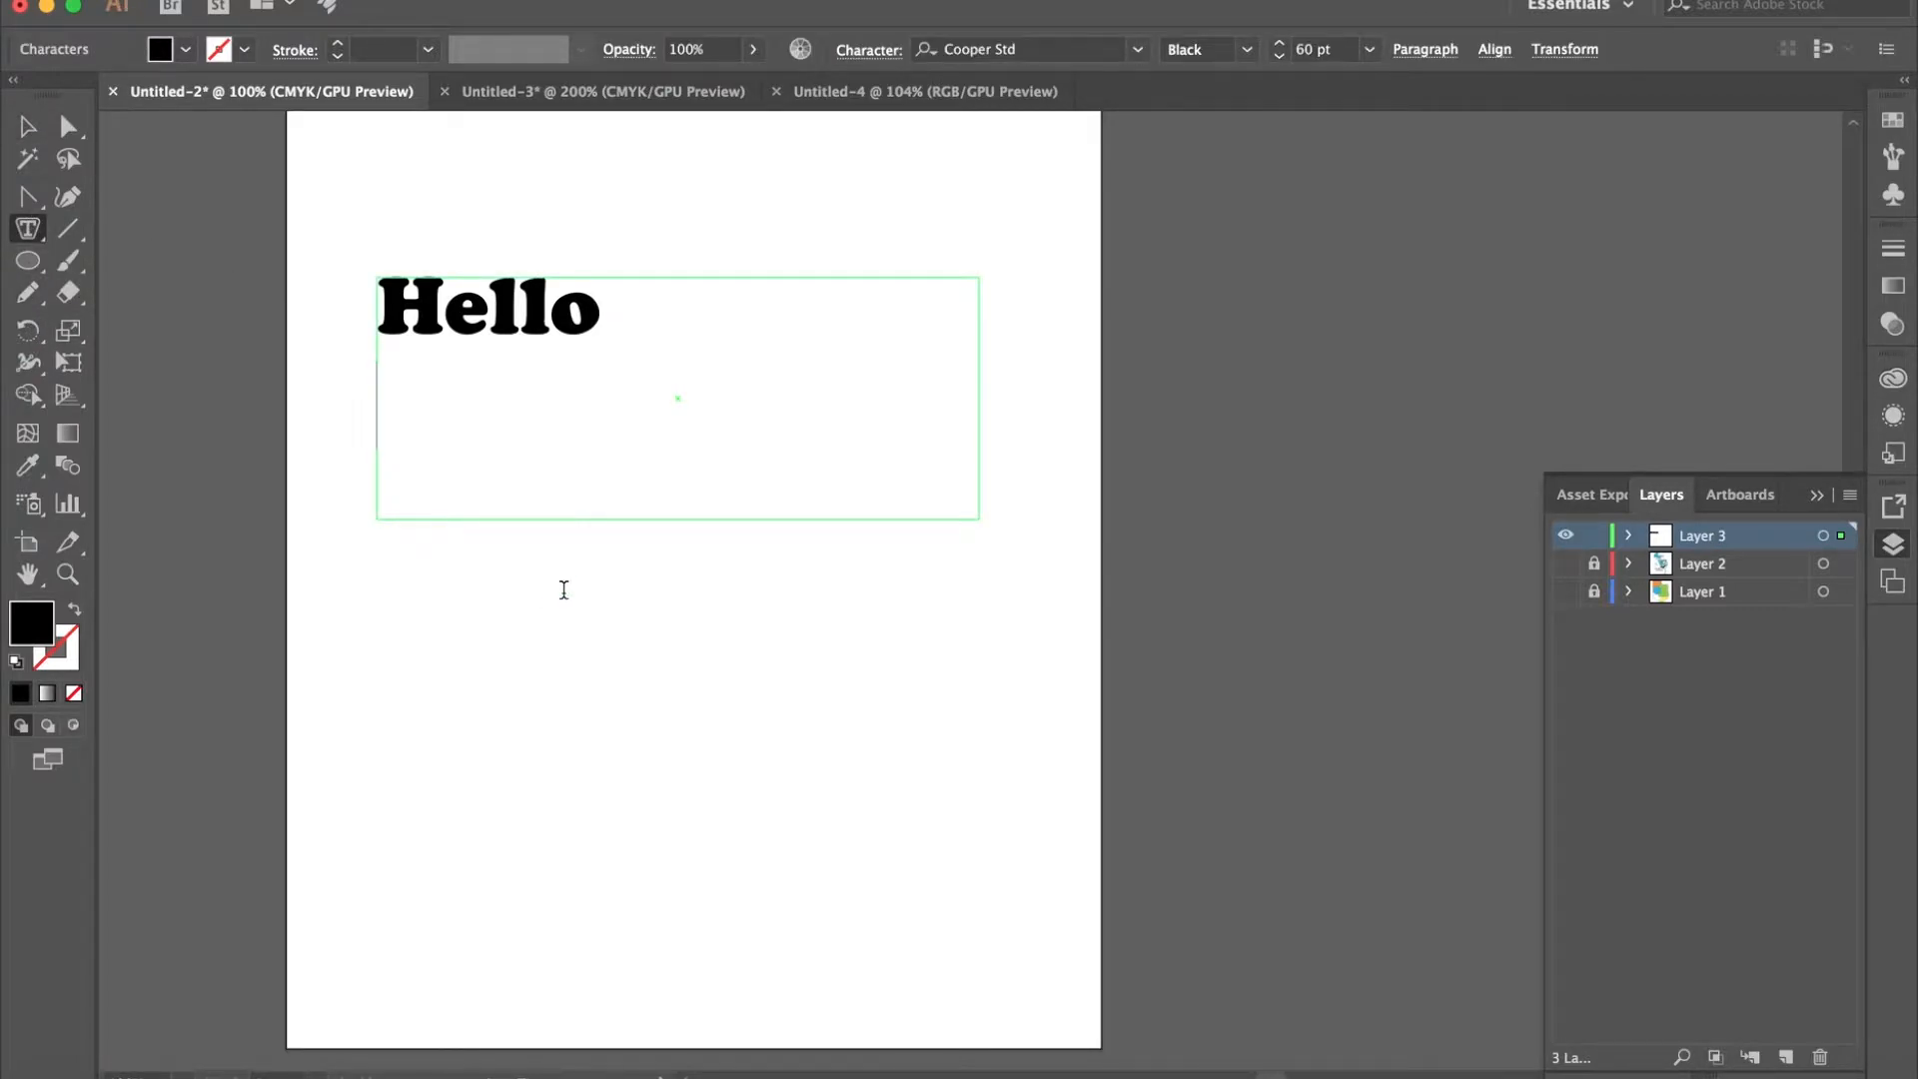
key(Escape)
click(30, 128)
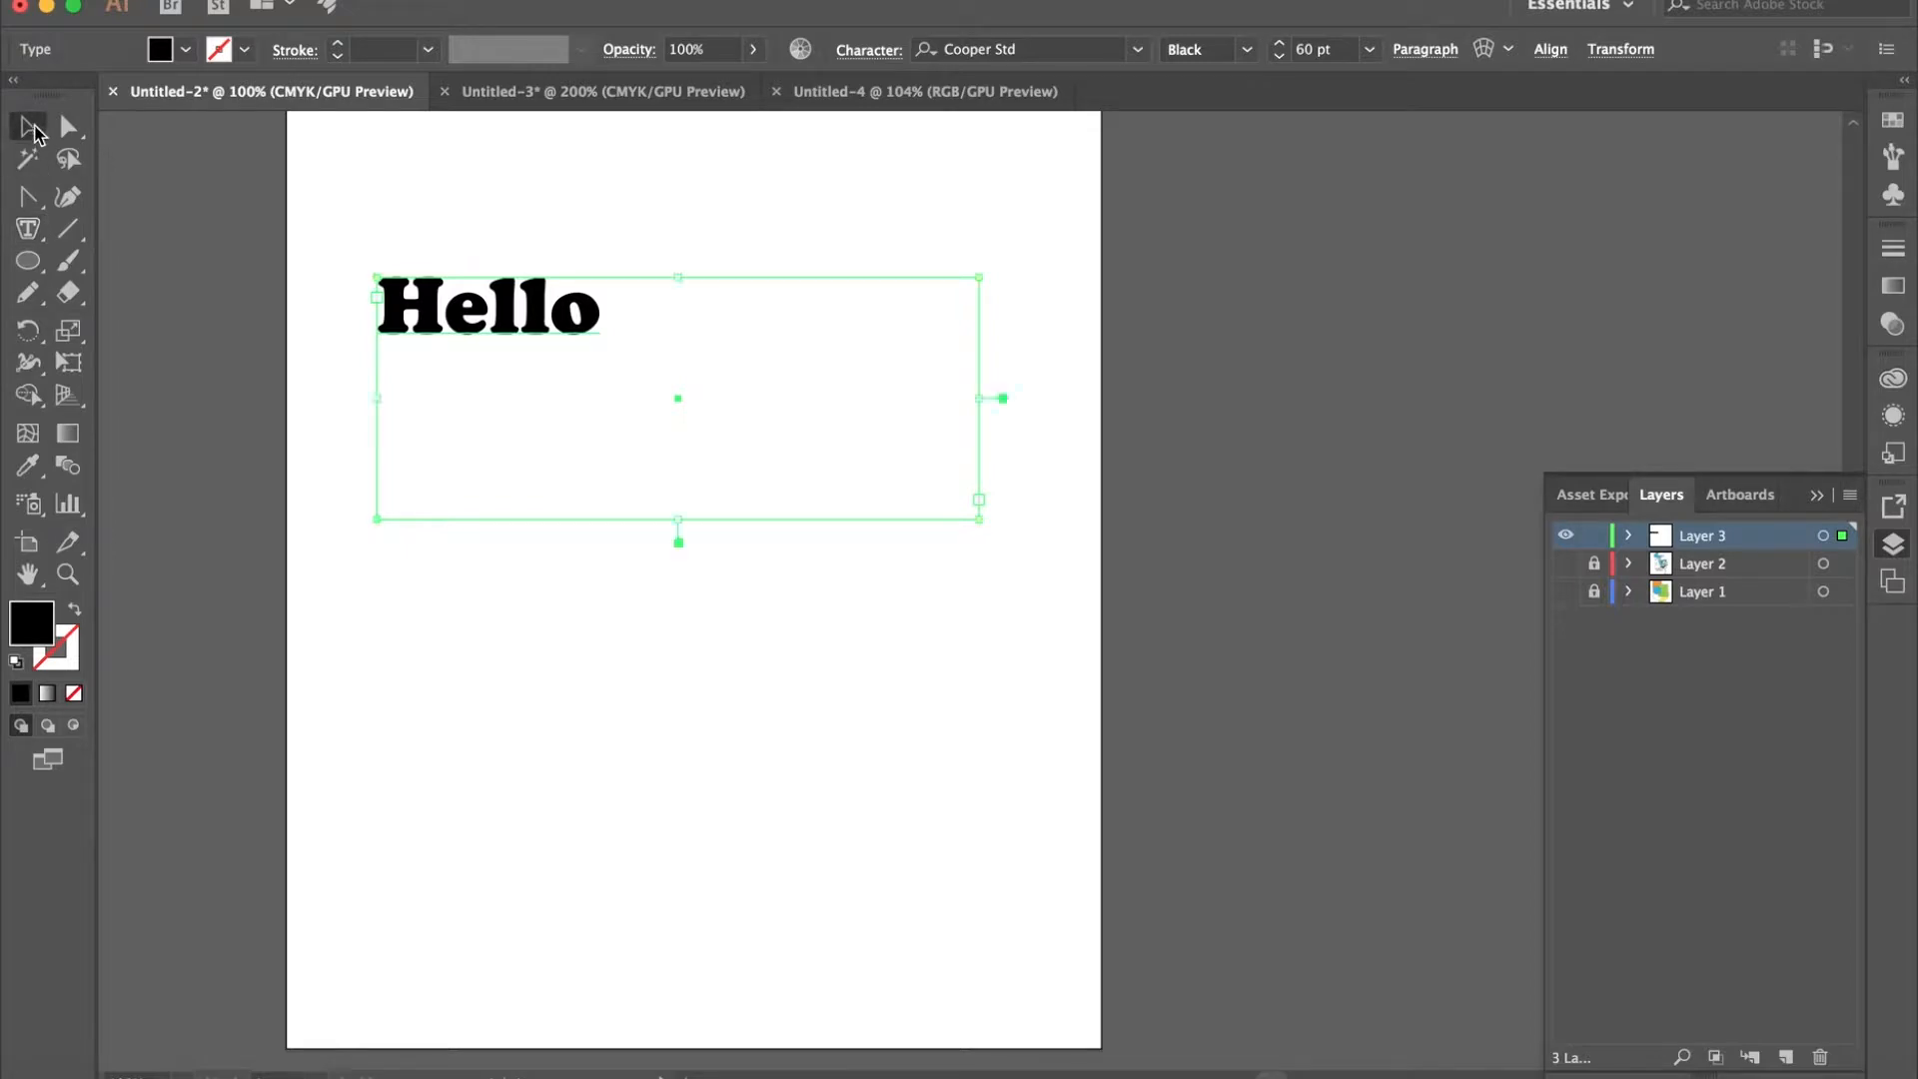
click(344, 567)
click(37, 237)
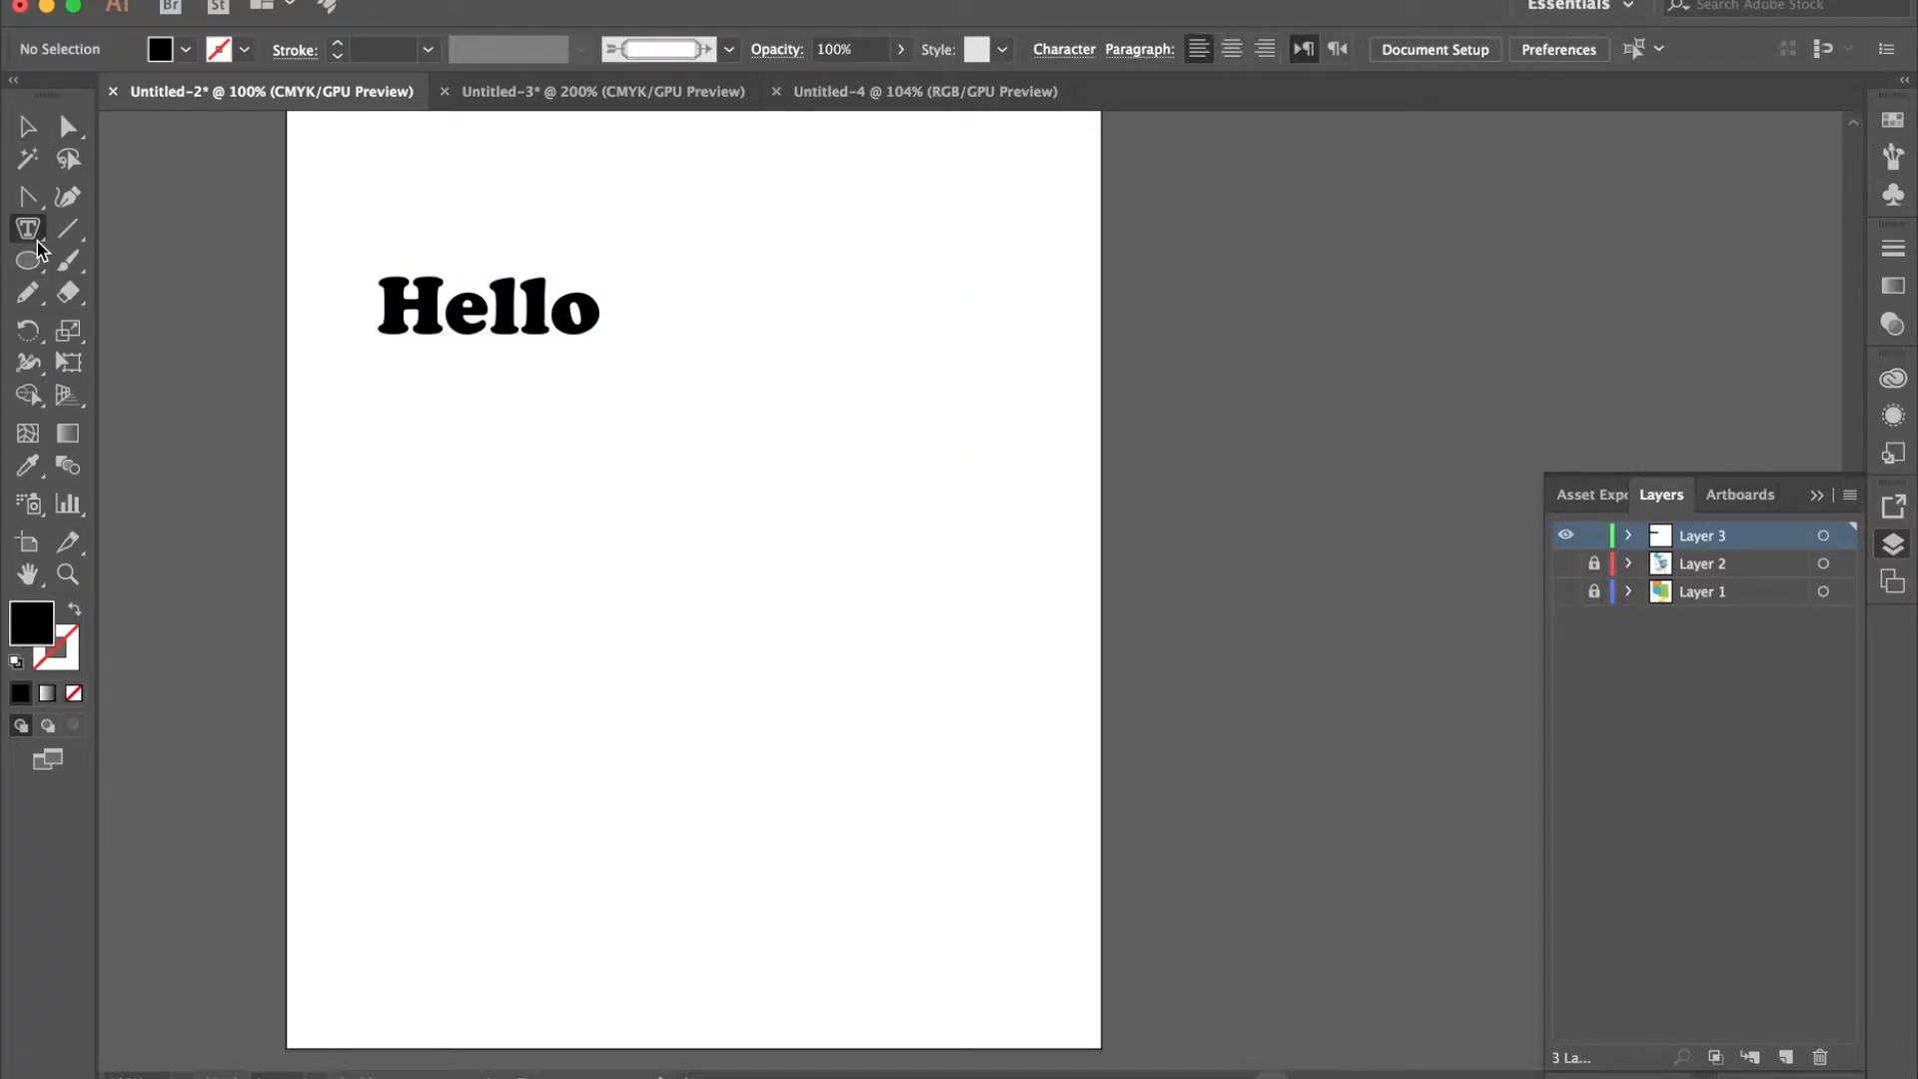
click(604, 587)
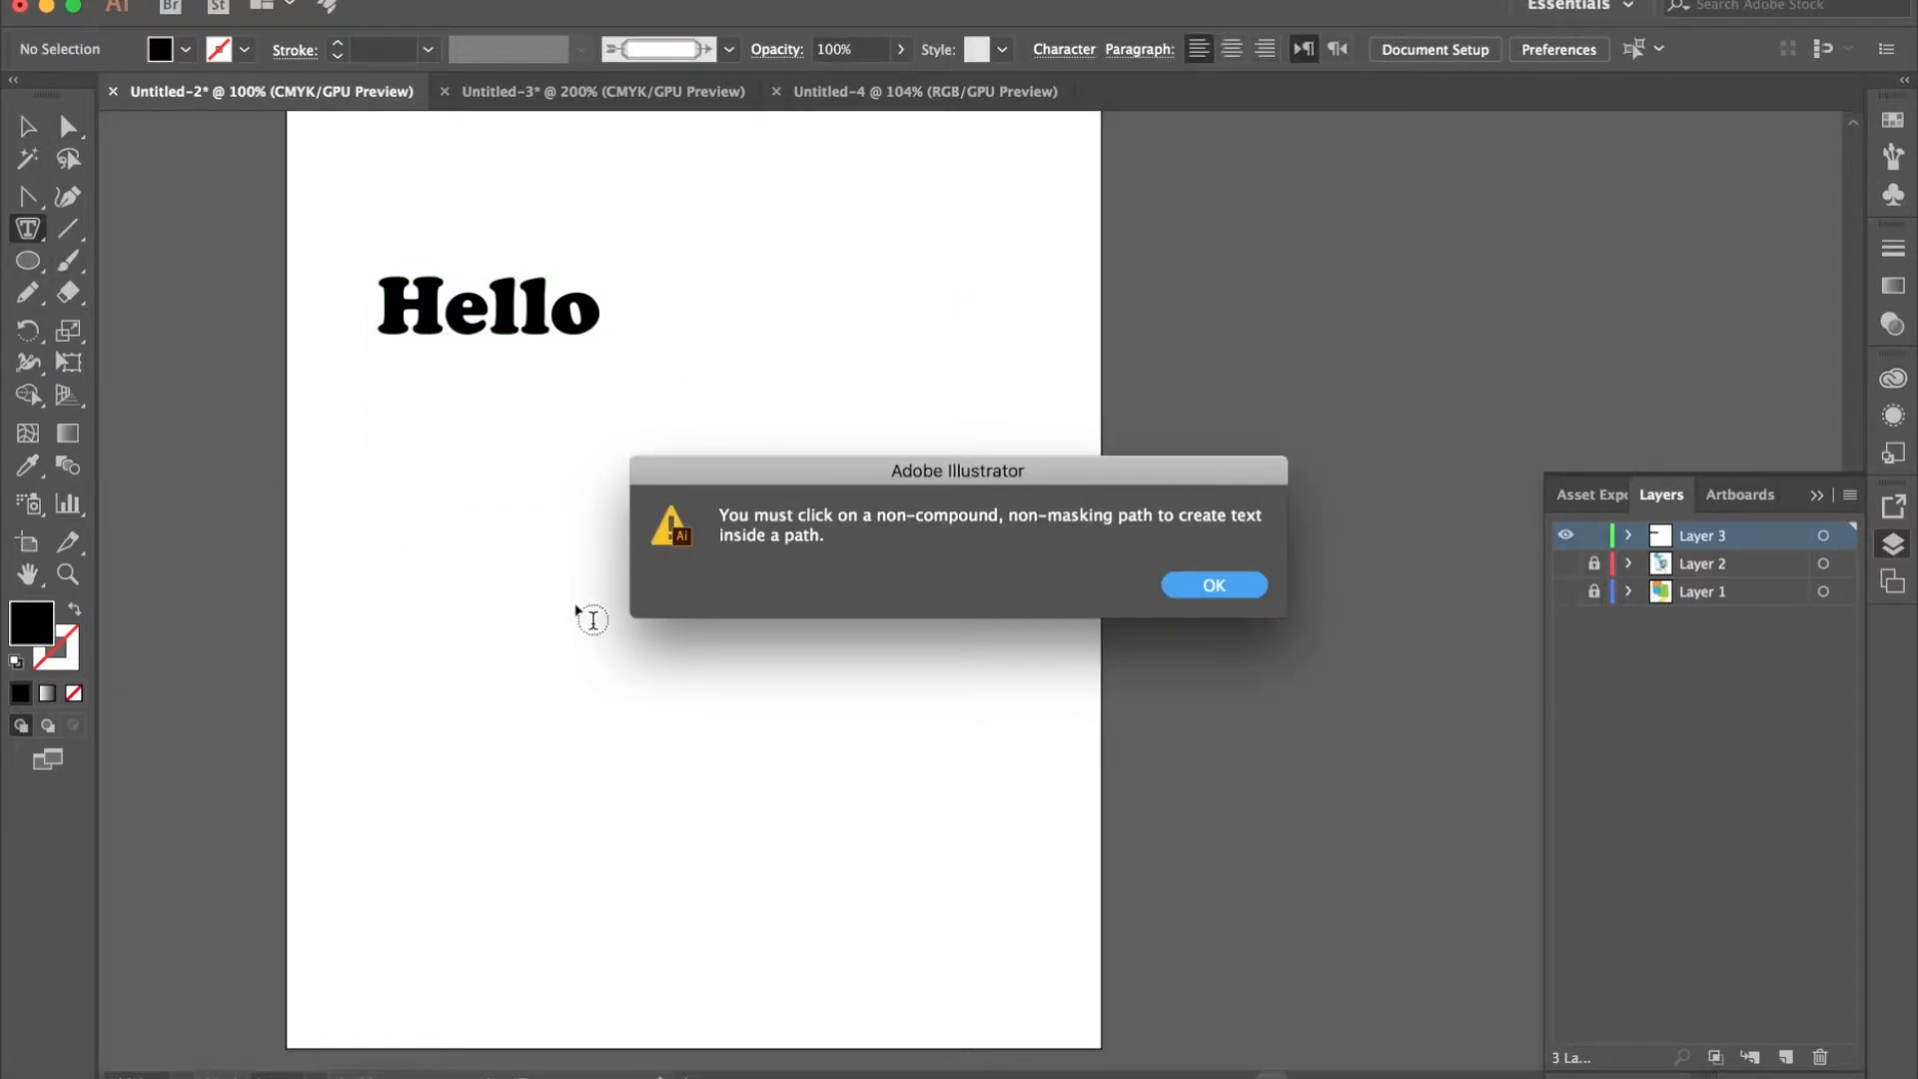
click(1223, 590)
- Insert "xx" between the two l's of "Hello" and delete the added letters again
click(531, 315)
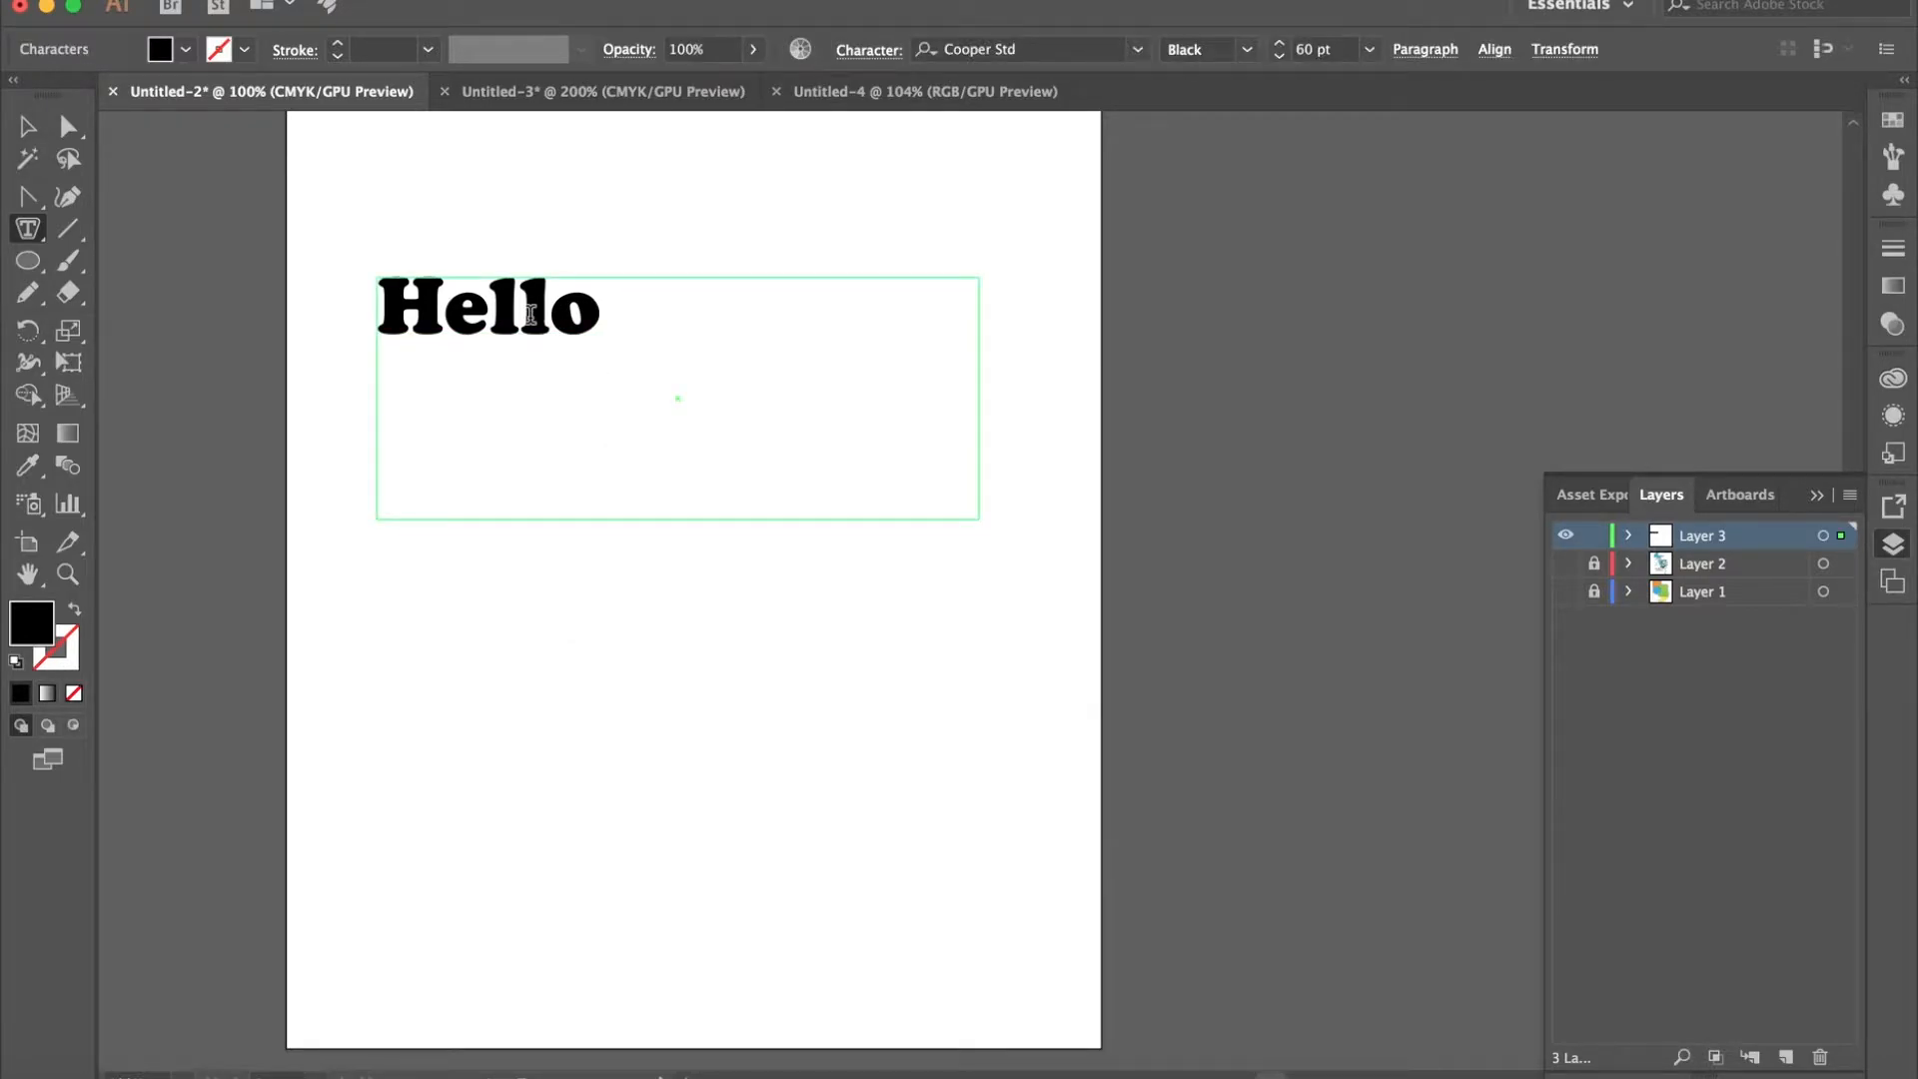
text(xx)
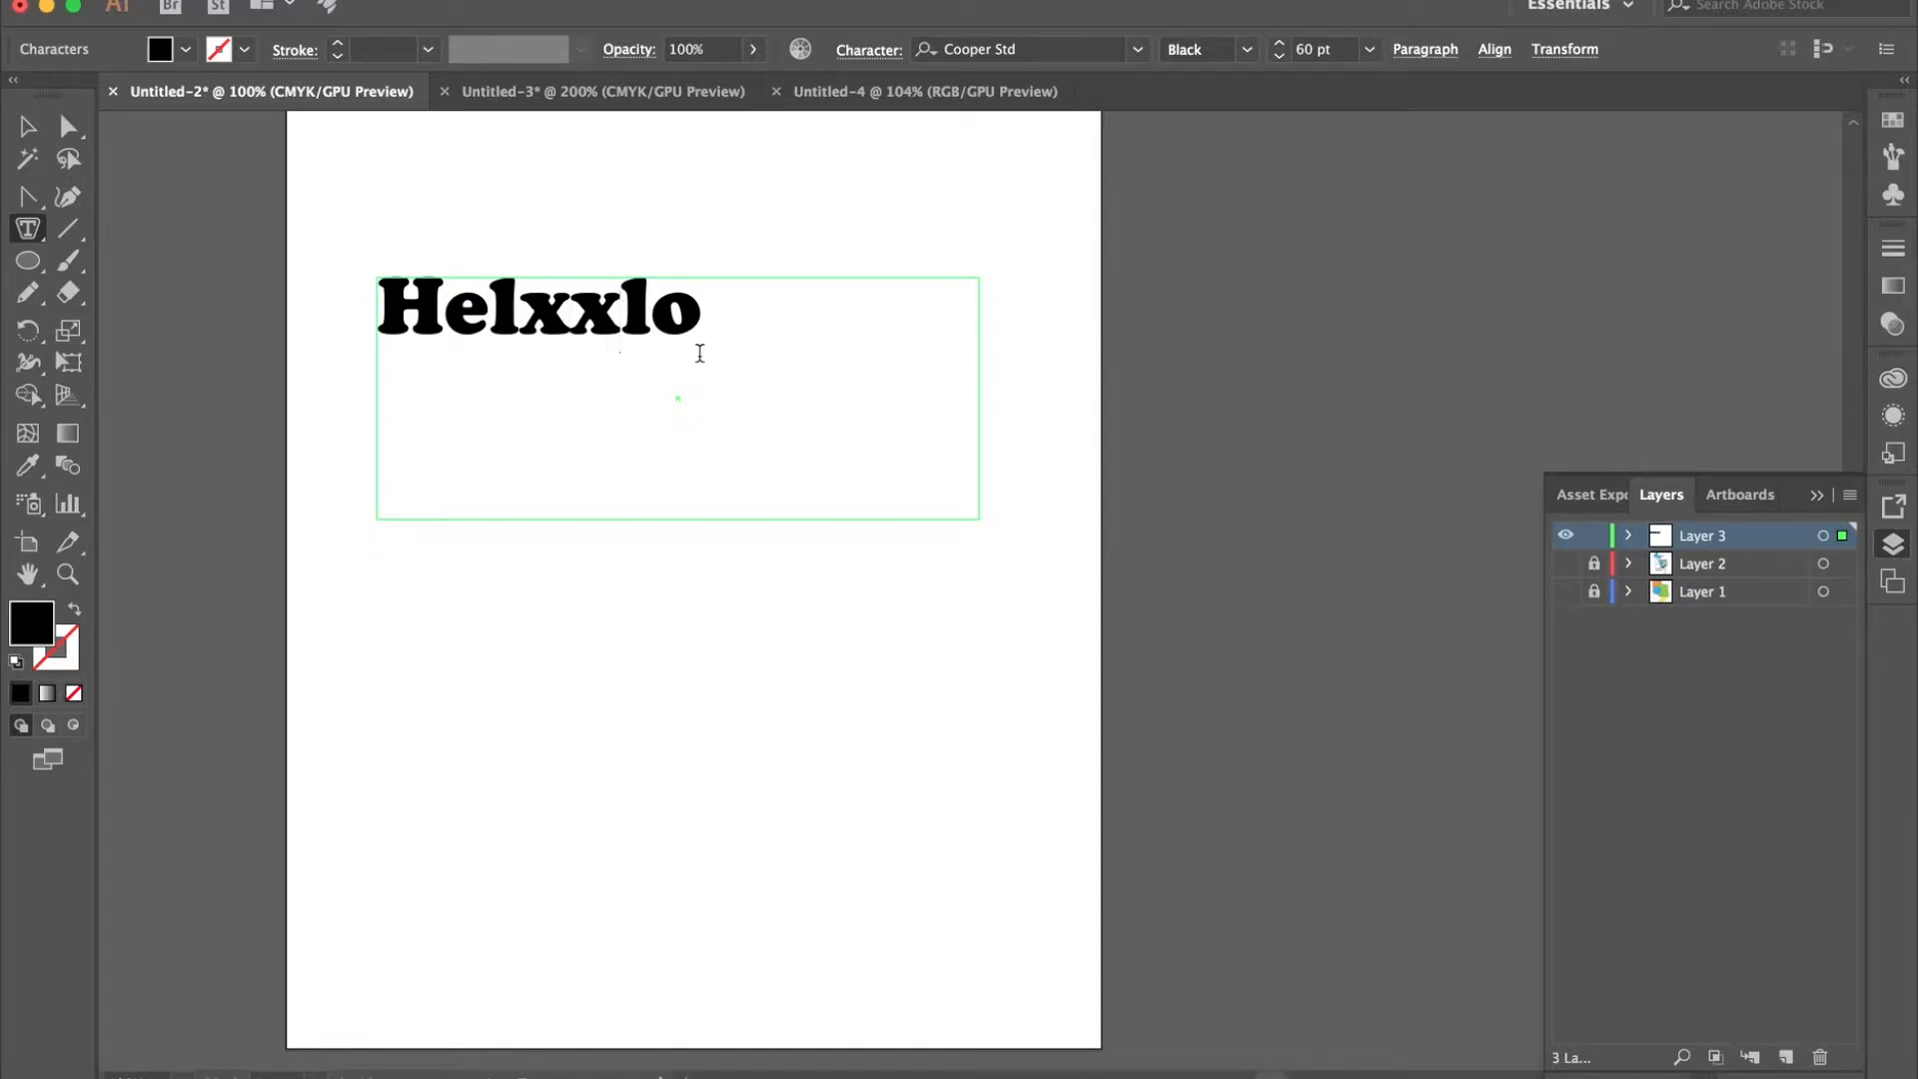
key(BackSpace)
key(BackSpace)
- Draw a tall text area in the lower half of the artboard with the Vertical Type Tool and replace its placeholder text with "hello"
click(40, 232)
drag(40, 232, 175, 417)
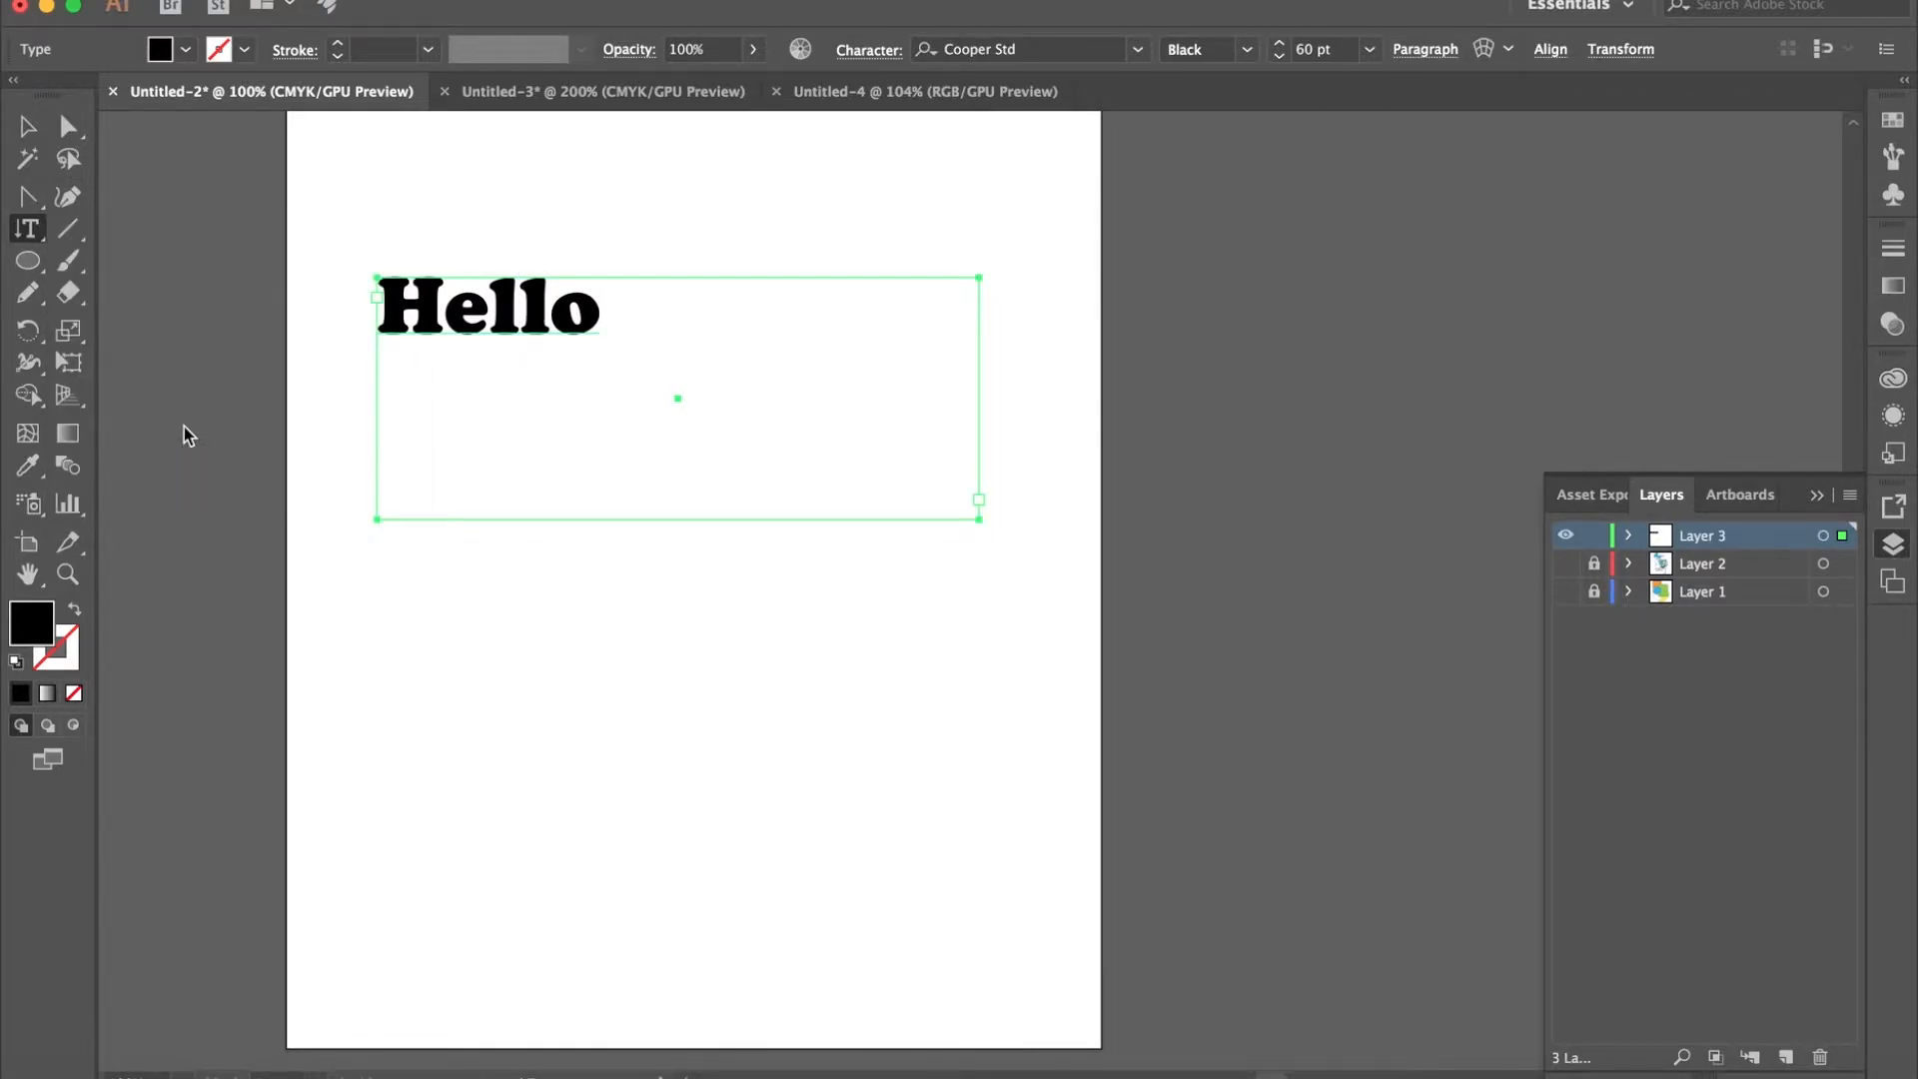
drag(512, 613, 713, 1012)
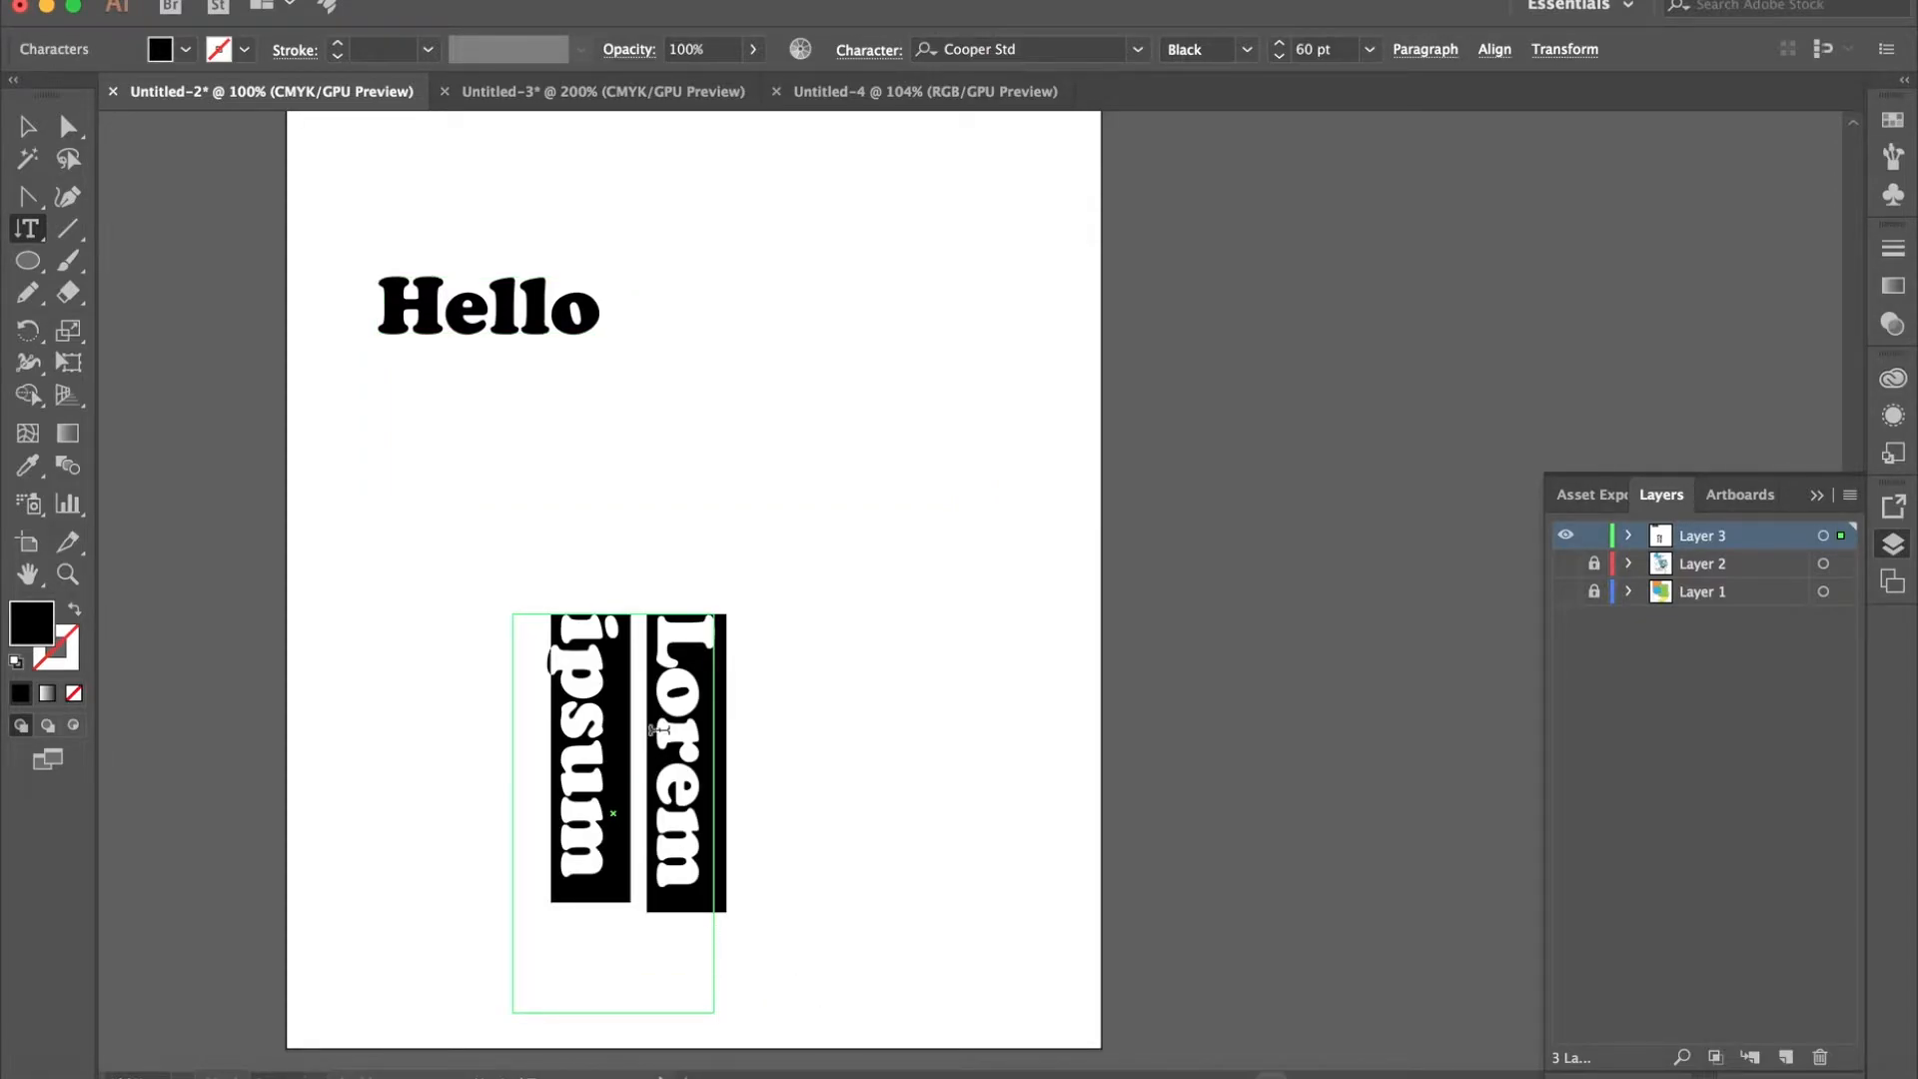
text(h)
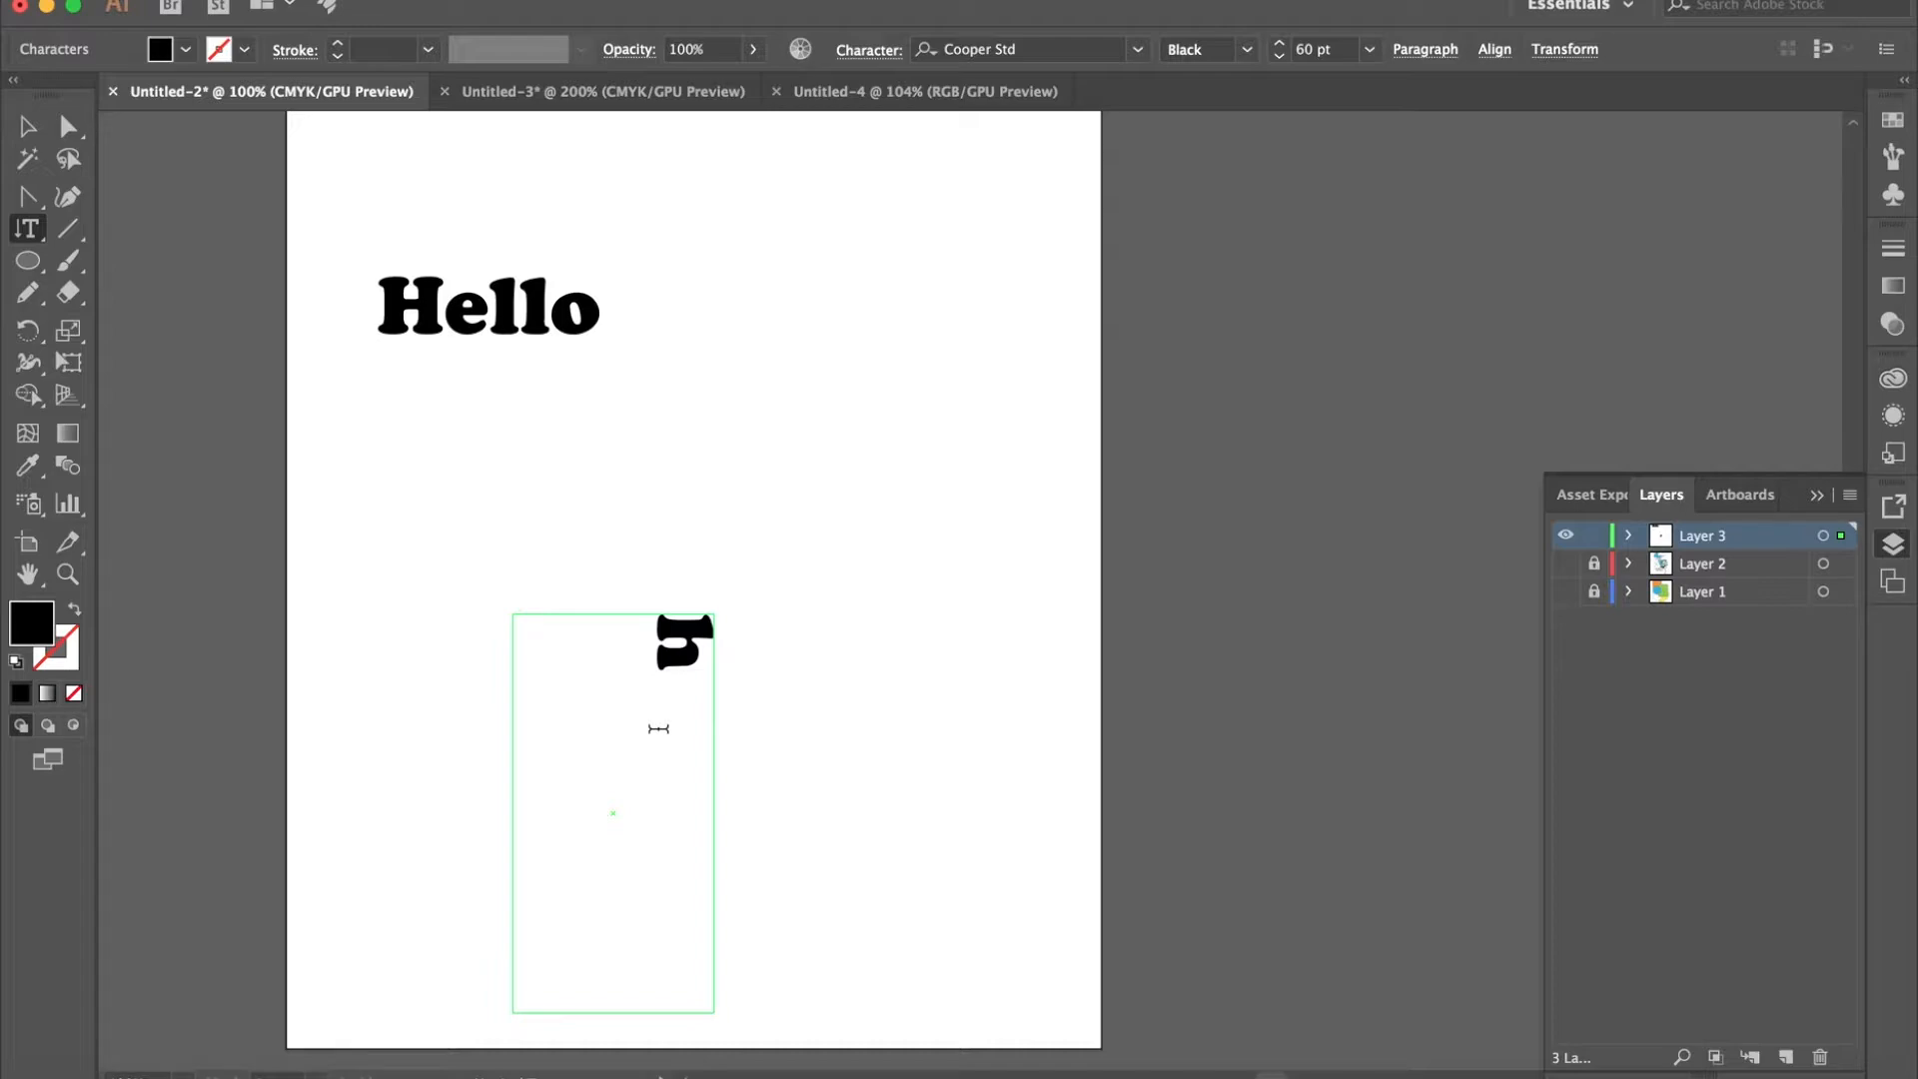
key(BackSpace)
text(hello)
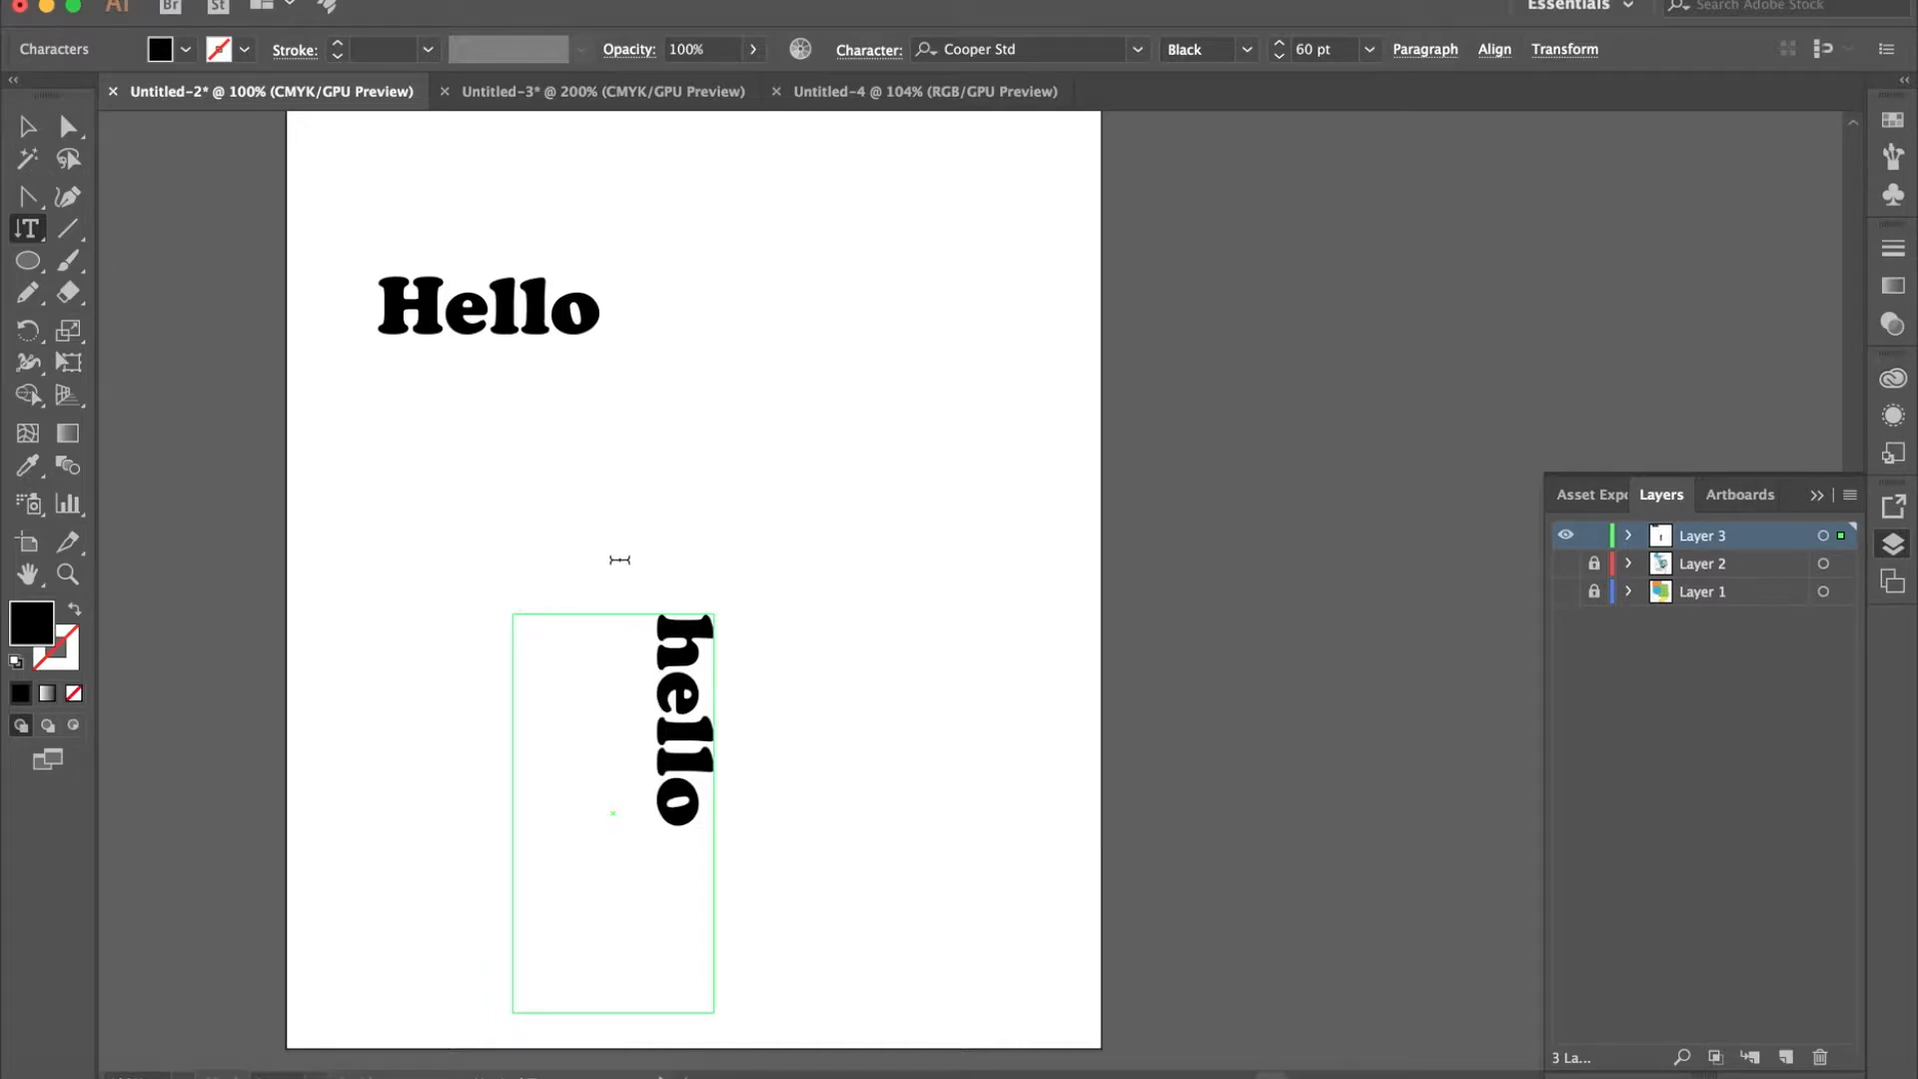
- Finish editing the vertical "hello" and display the available type tool variants
click(42, 230)
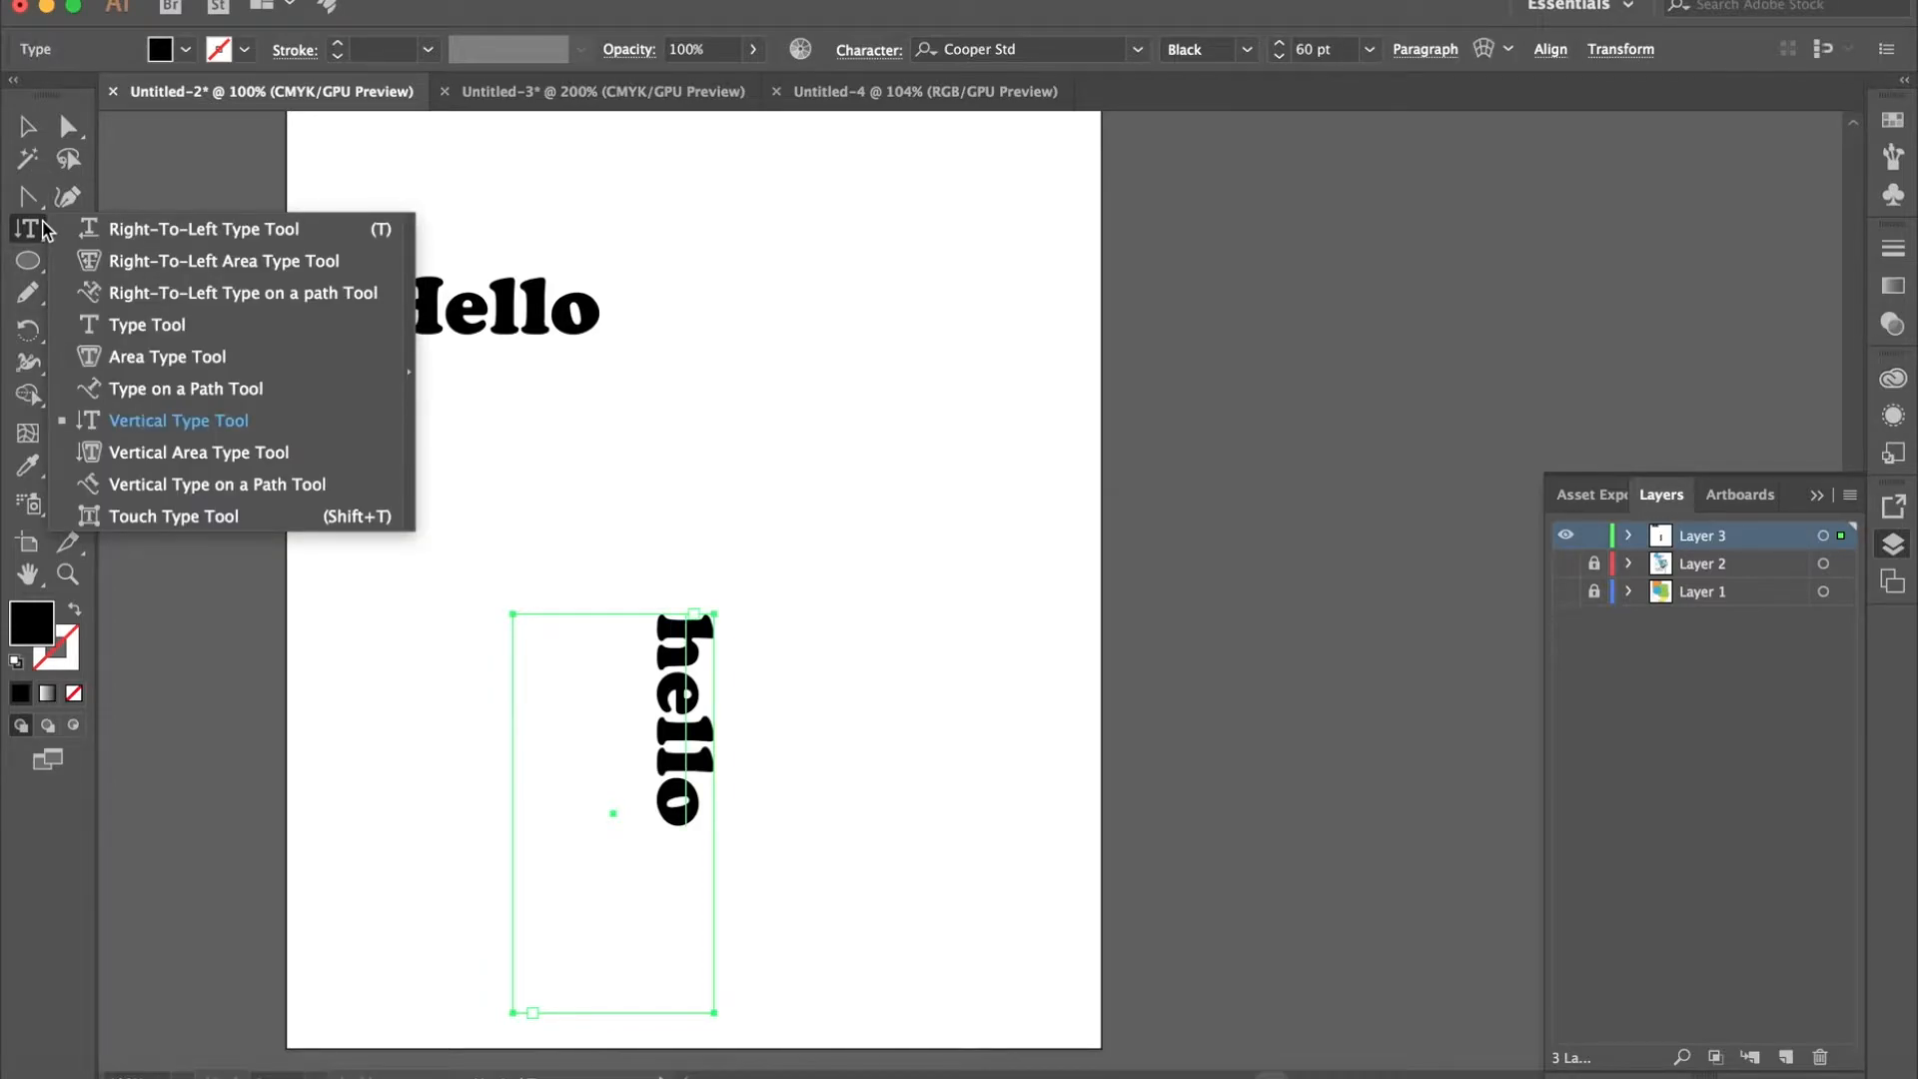
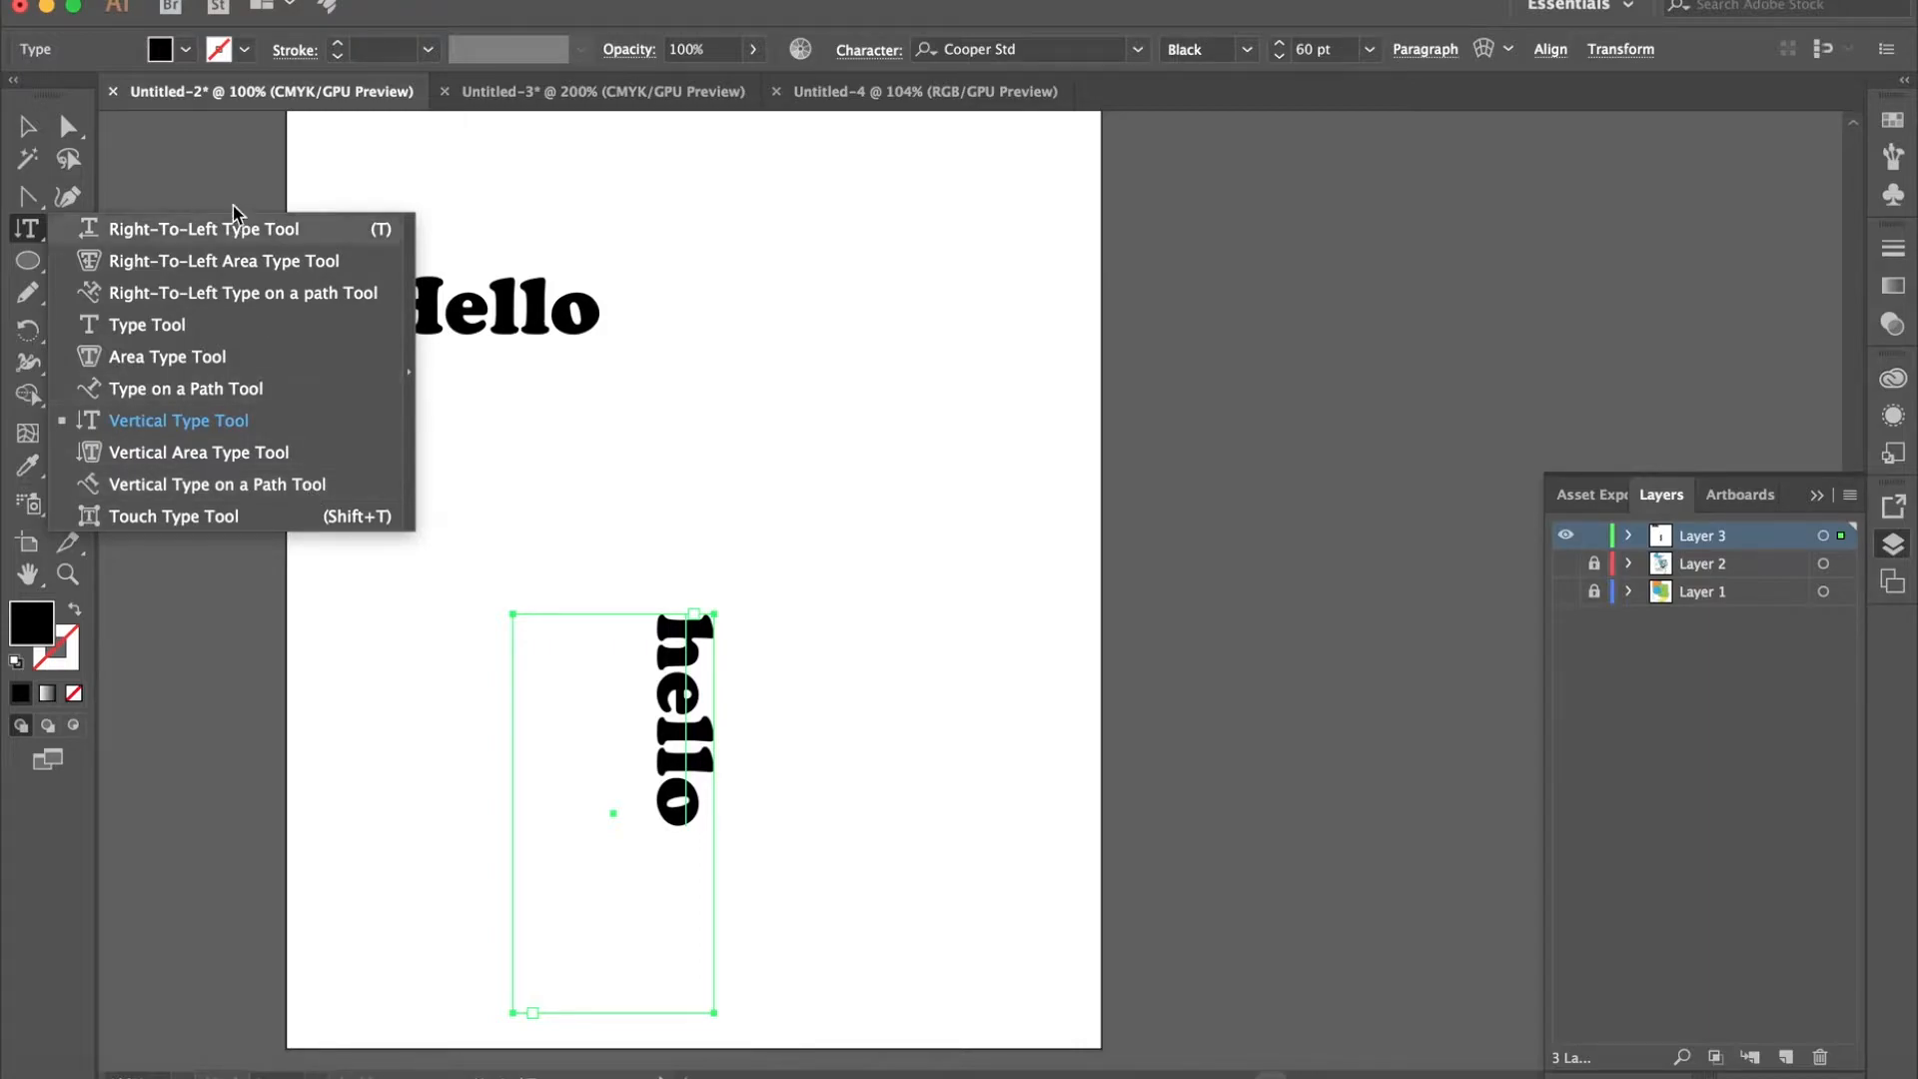
- Clear the stray vertical placeholder text beside the artboard and lock both hello text objects within Layer 3
click(213, 162)
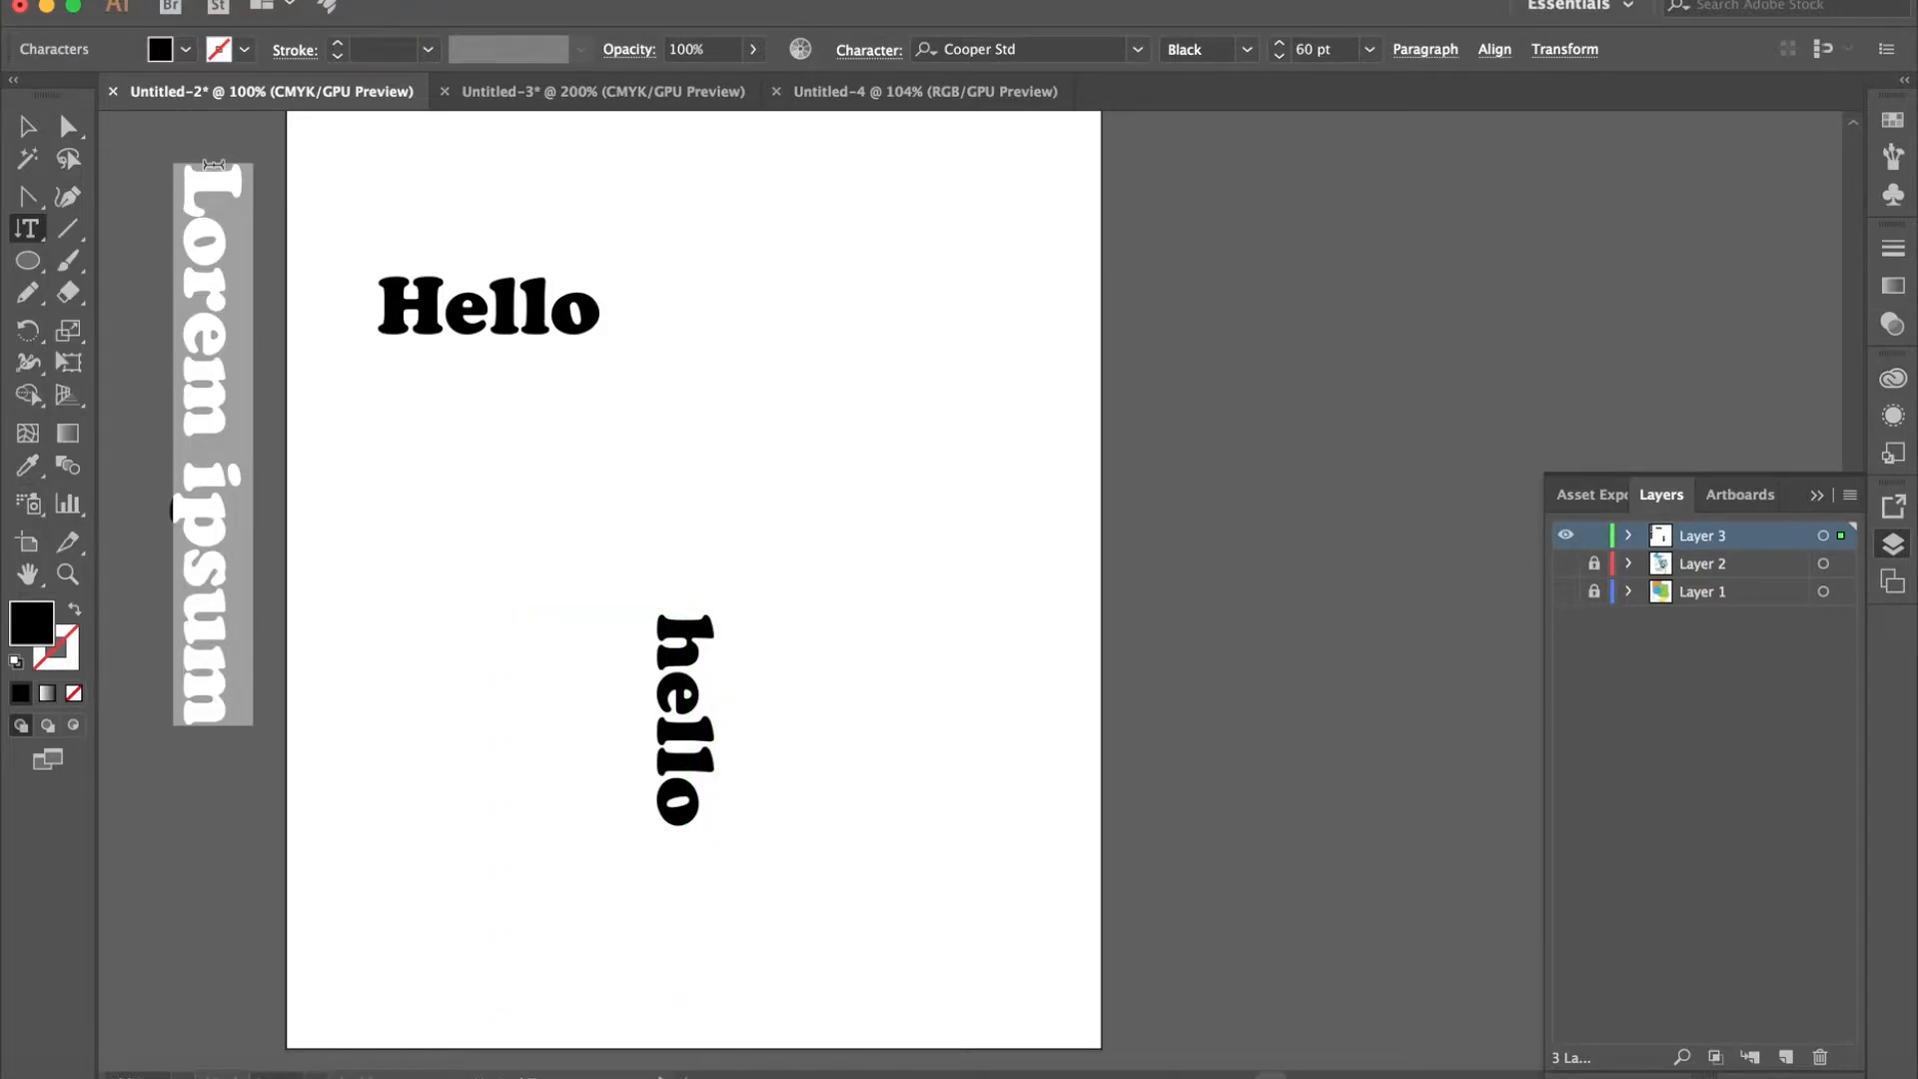
key(BackSpace)
drag(40, 205, 122, 194)
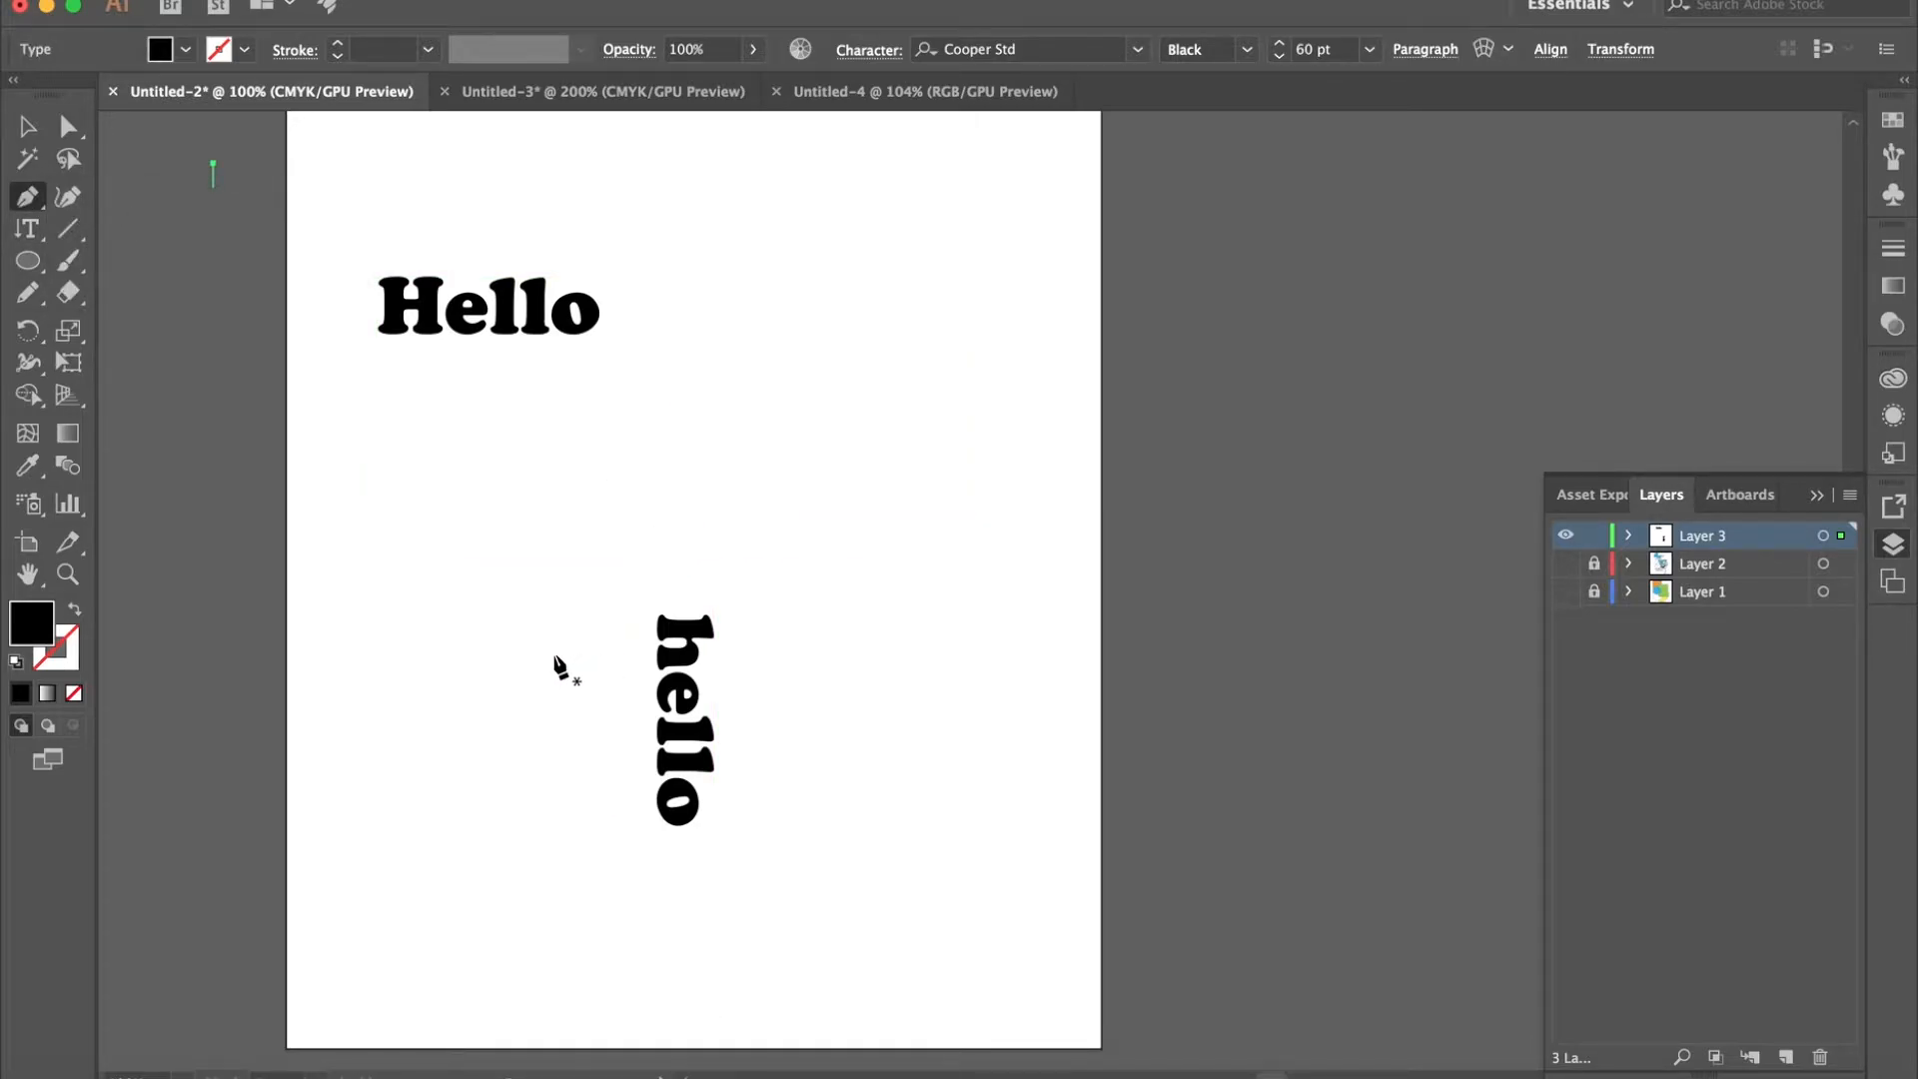
click(1629, 537)
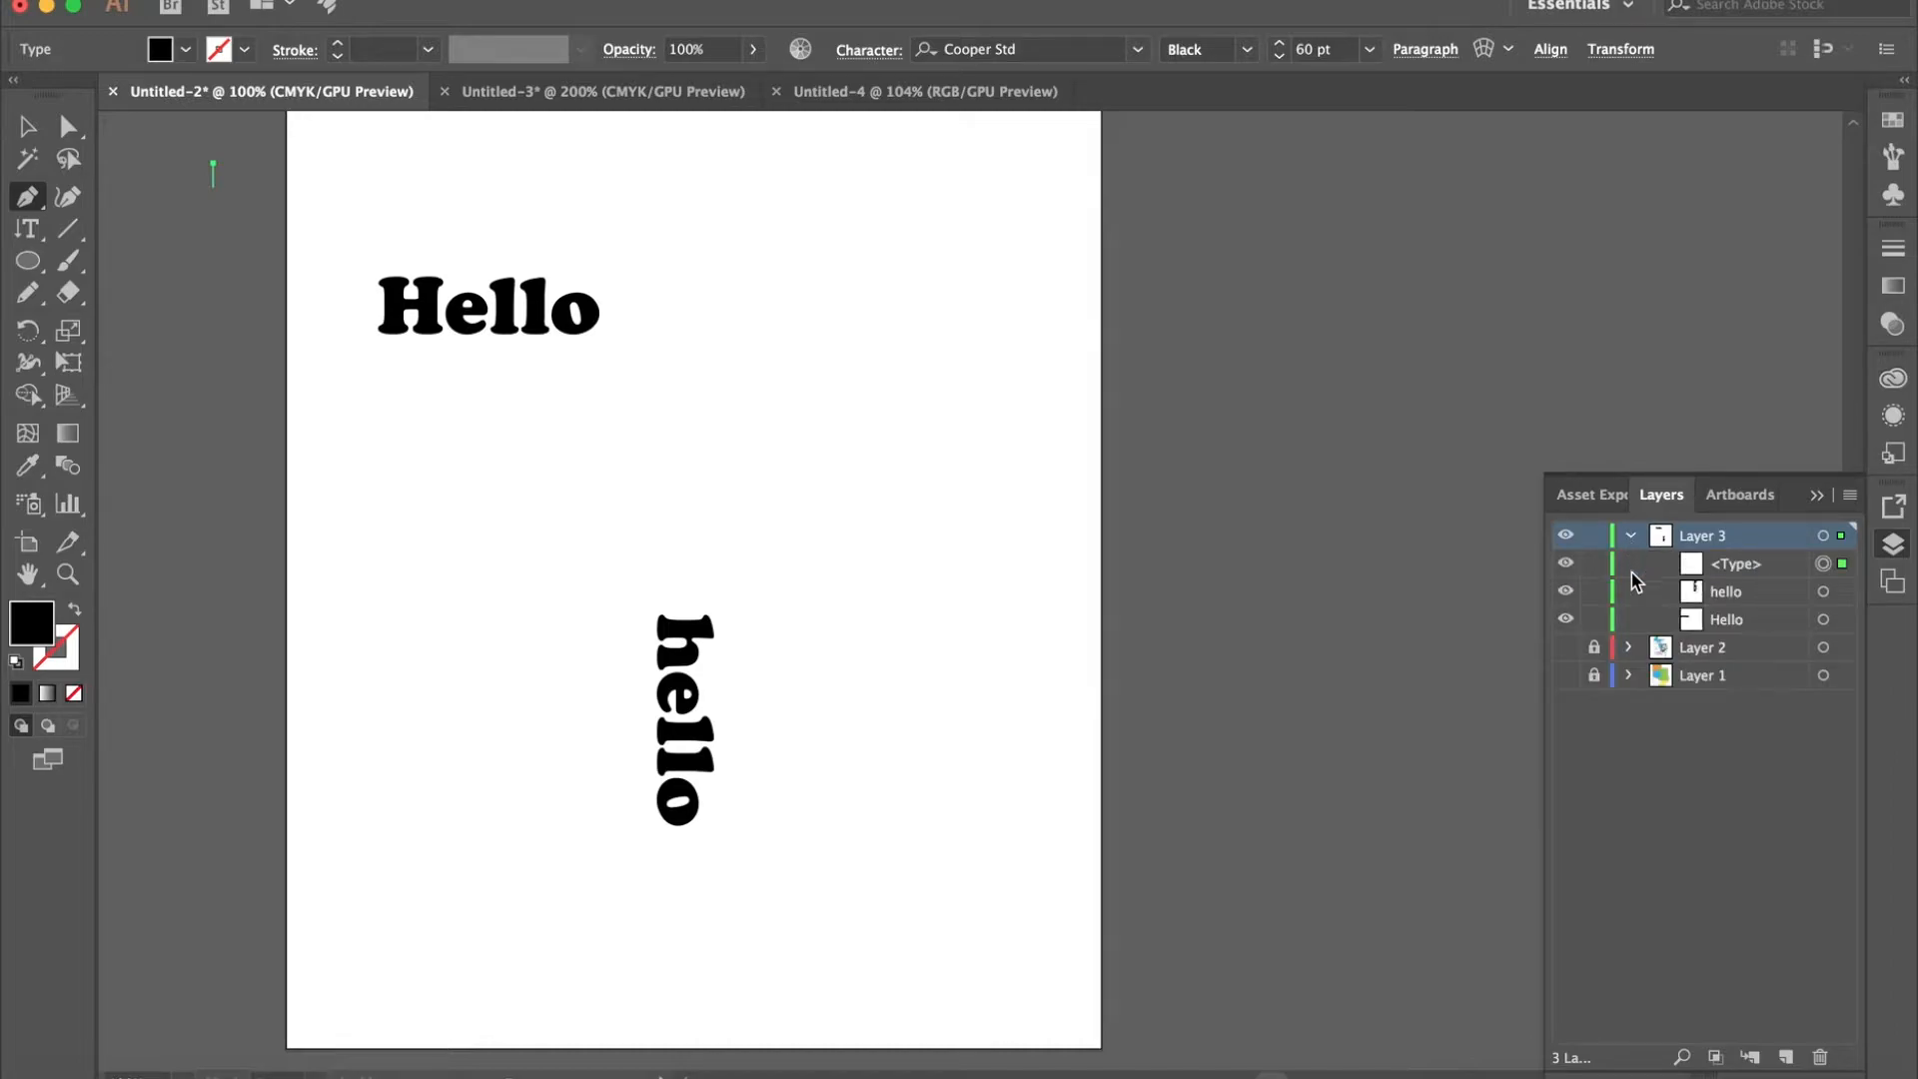
drag(1594, 622, 1594, 599)
- Draw a closed dome-shaped path with a nearly flat base between the two hello texts using the Pen Tool
mouse_move(734, 549)
mouse_down()
mouse_move(763, 462)
mouse_move(738, 528)
mouse_up()
drag(858, 407, 930, 408)
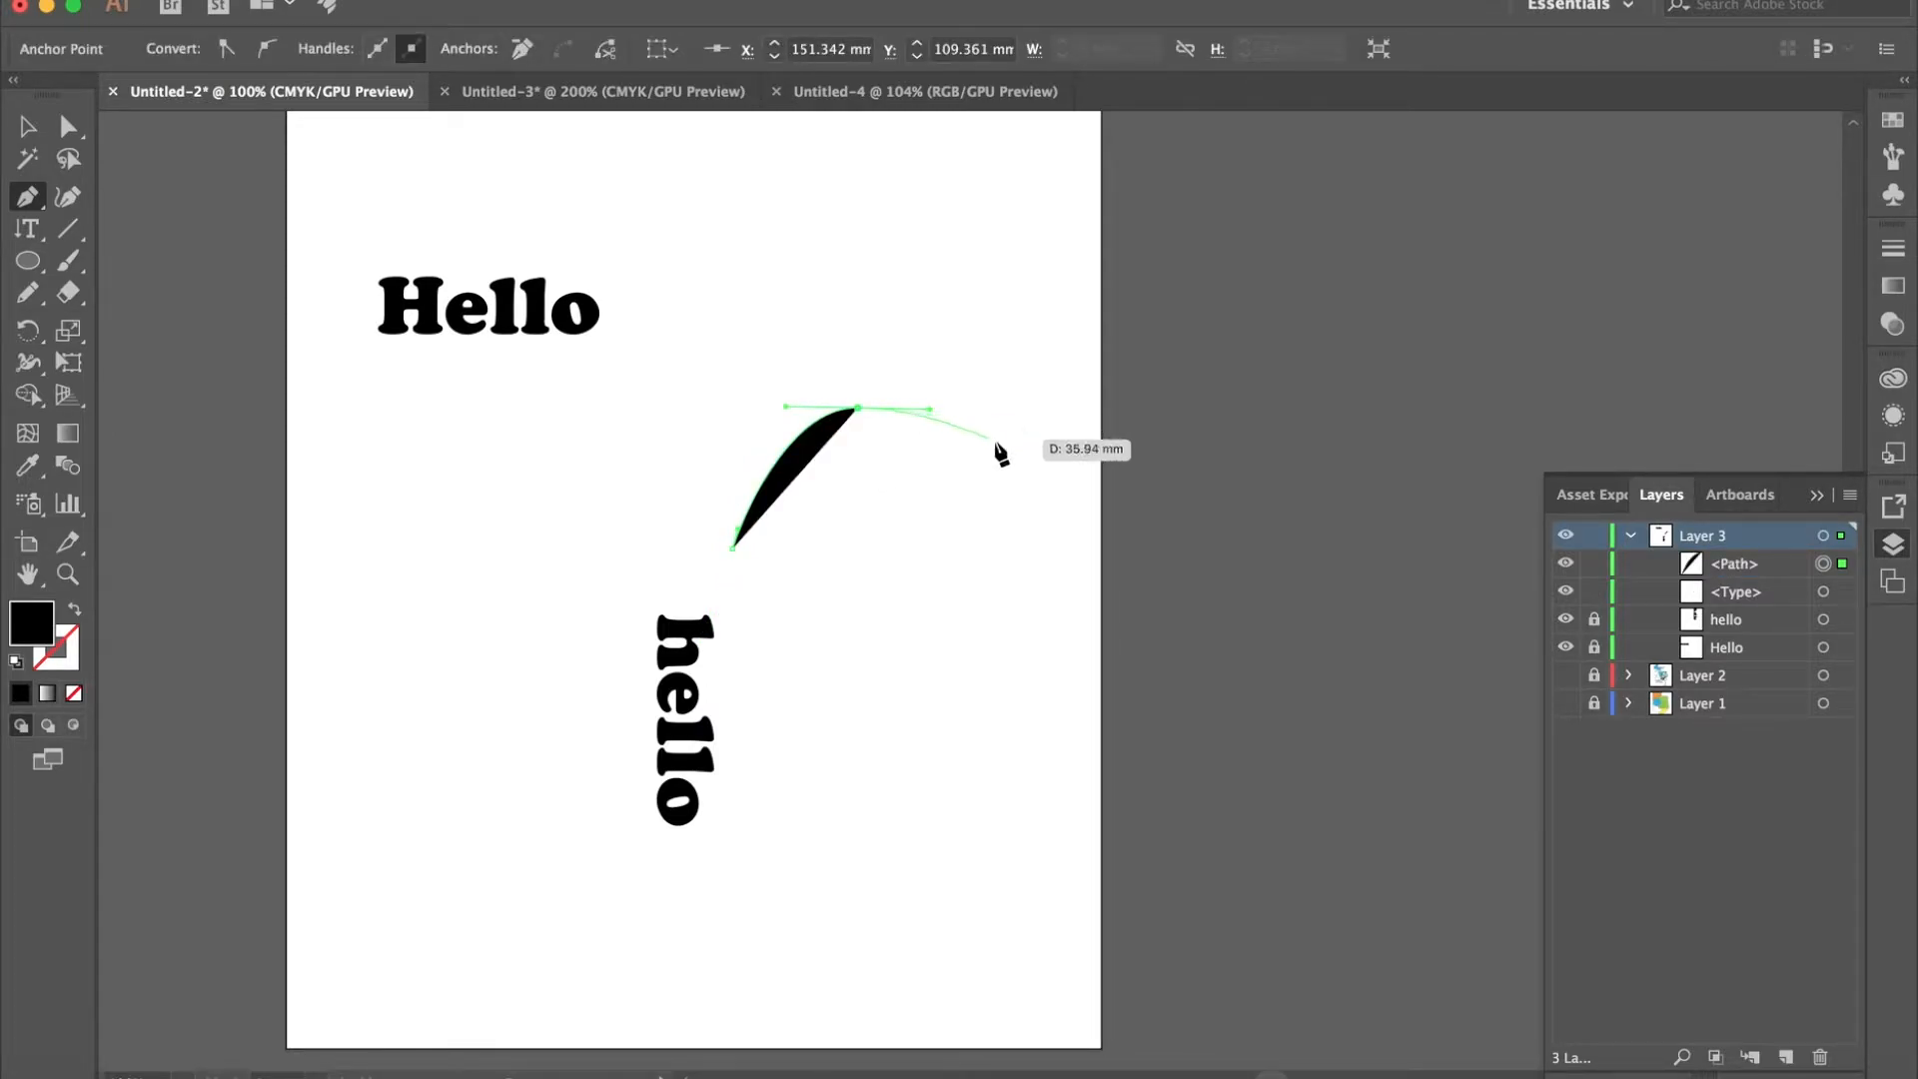
drag(1014, 456, 1046, 504)
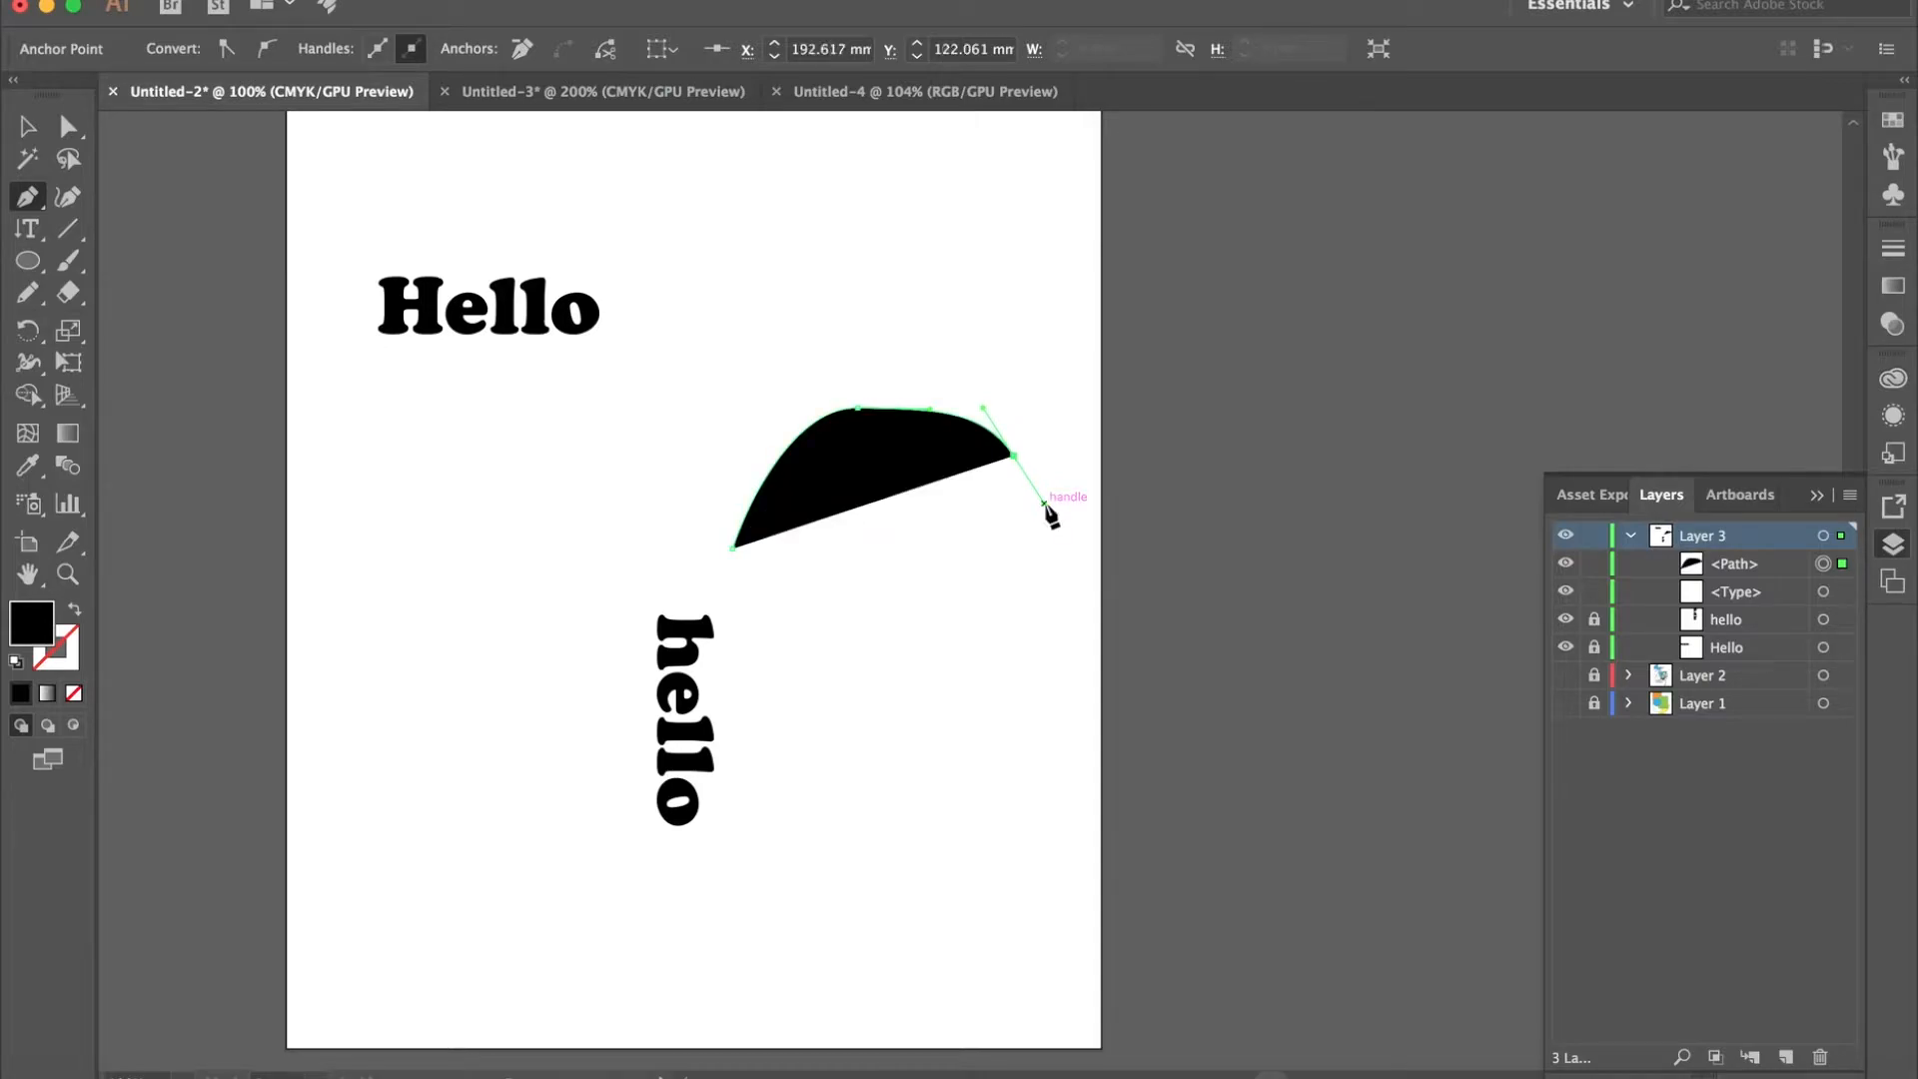
click(1067, 589)
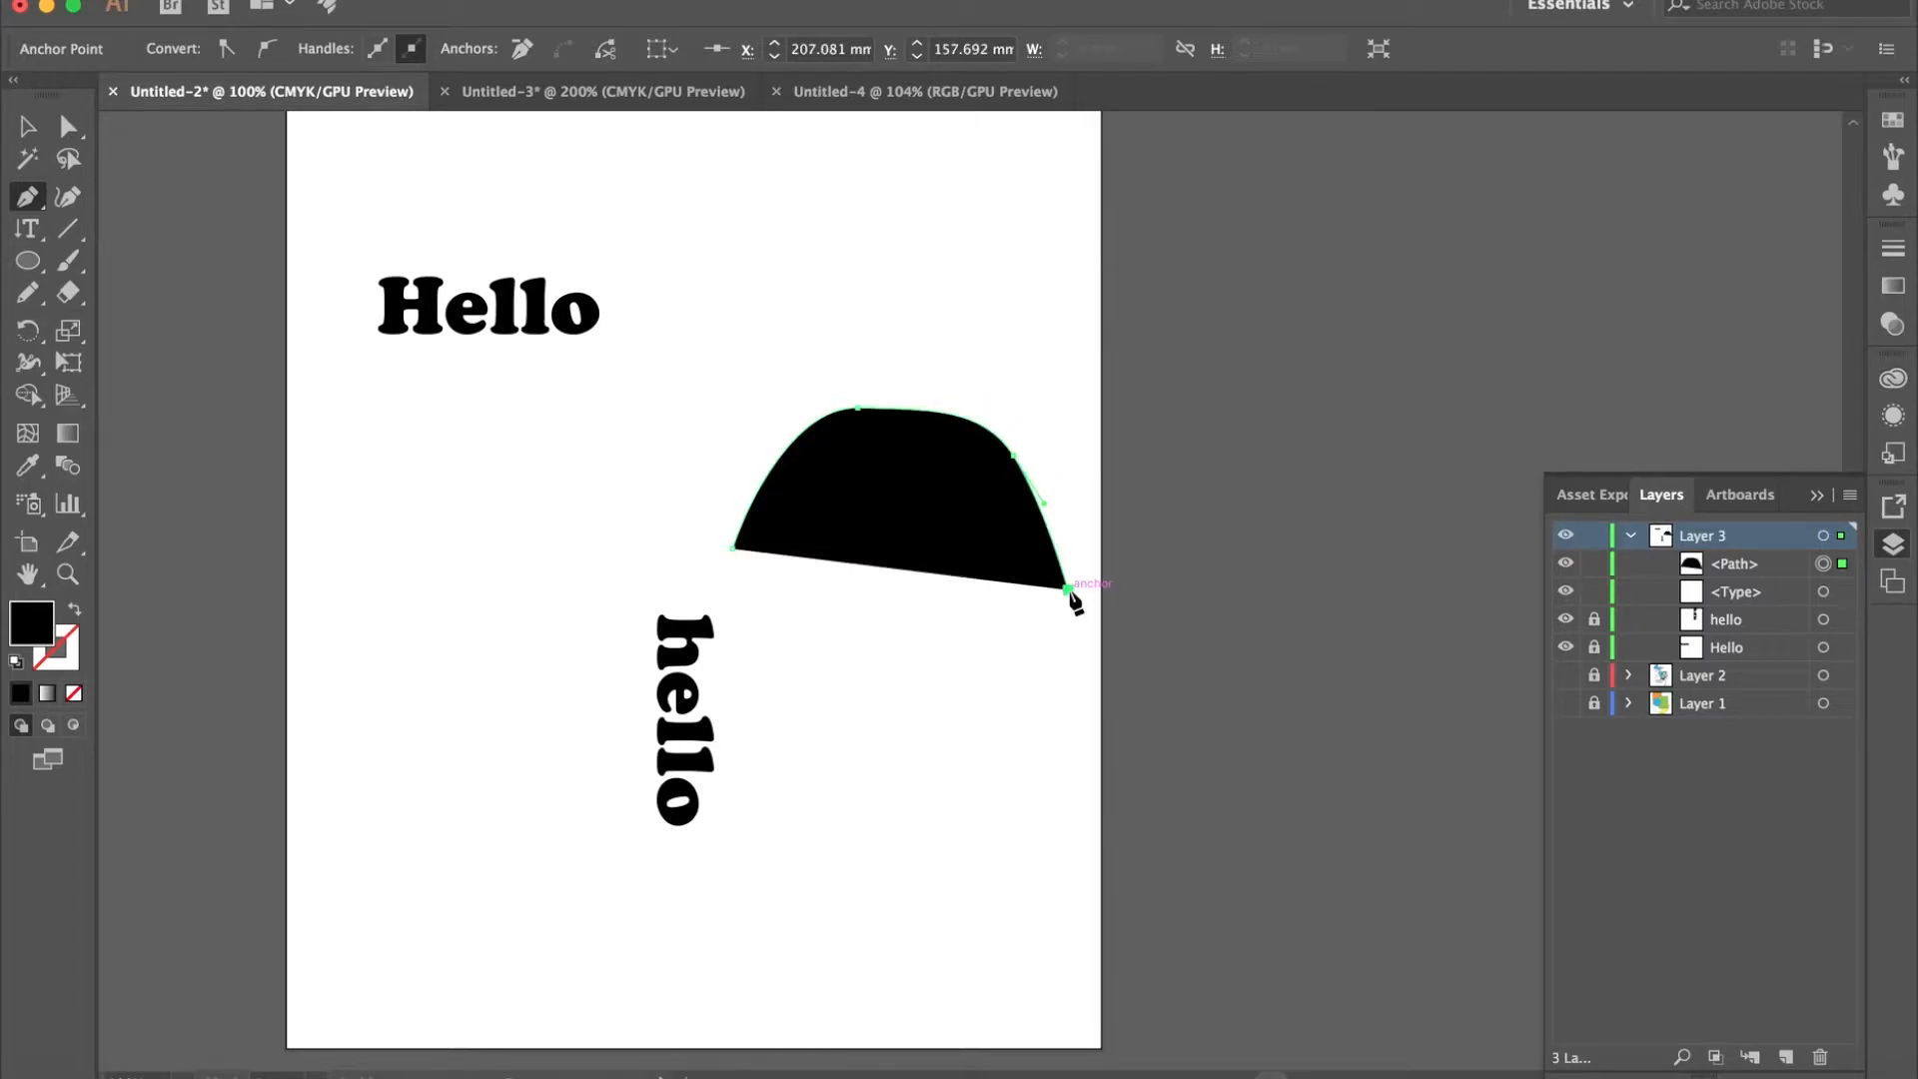
click(732, 573)
click(733, 549)
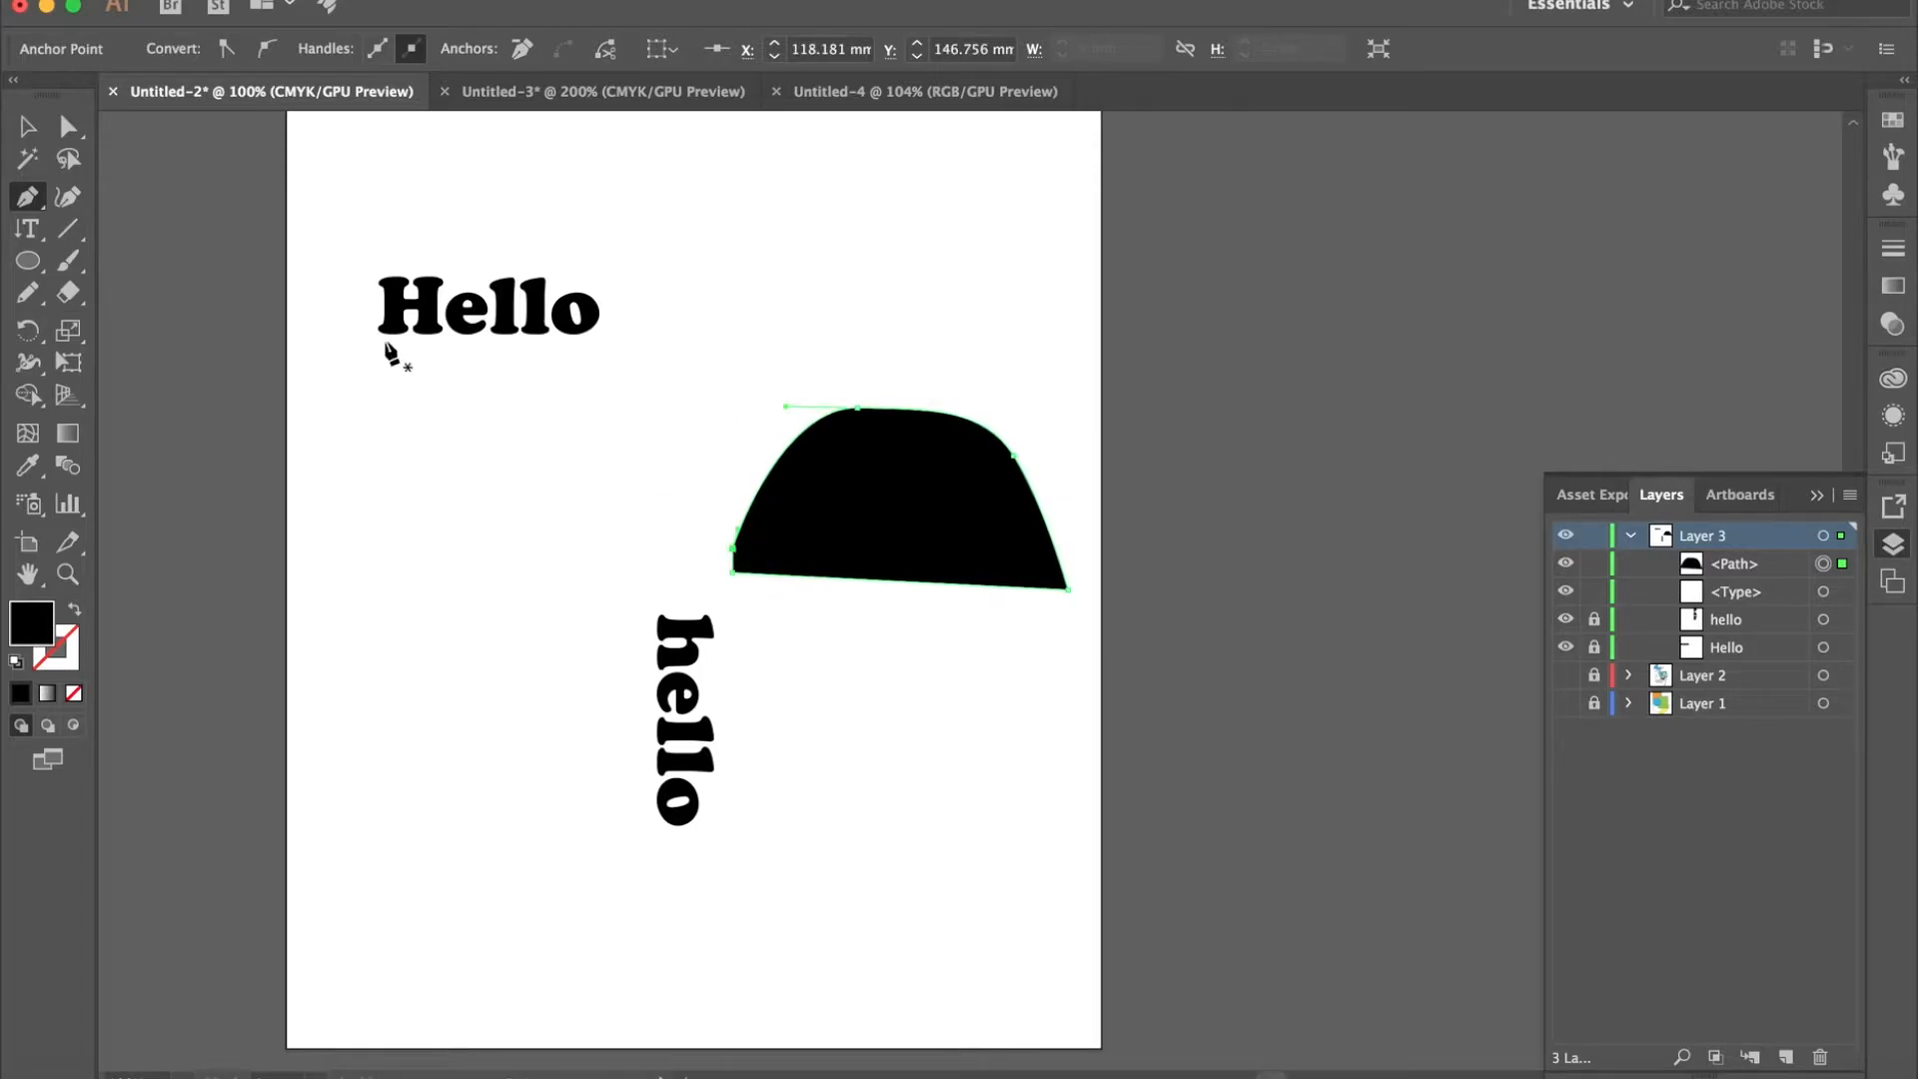
- Give the dome-shaped path a black stroke and no fill, and deselect it
click(22, 126)
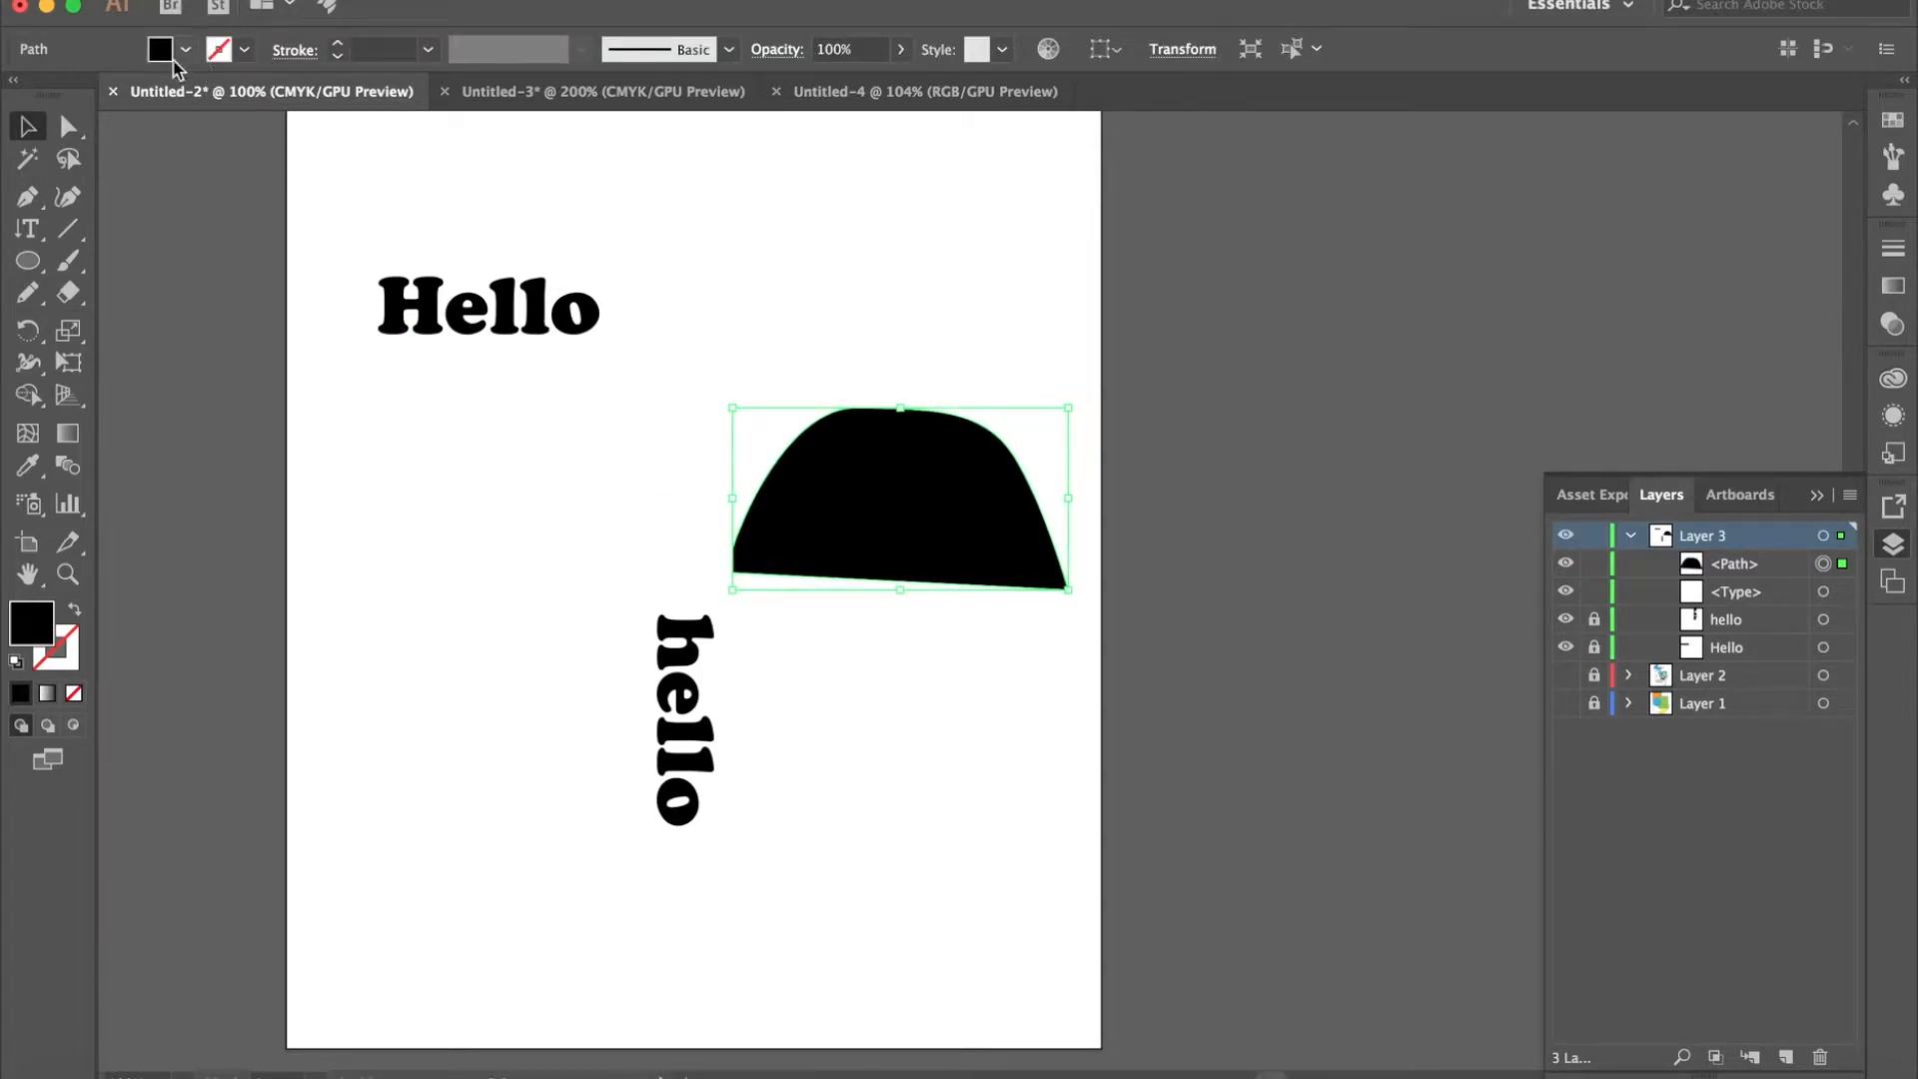
click(245, 49)
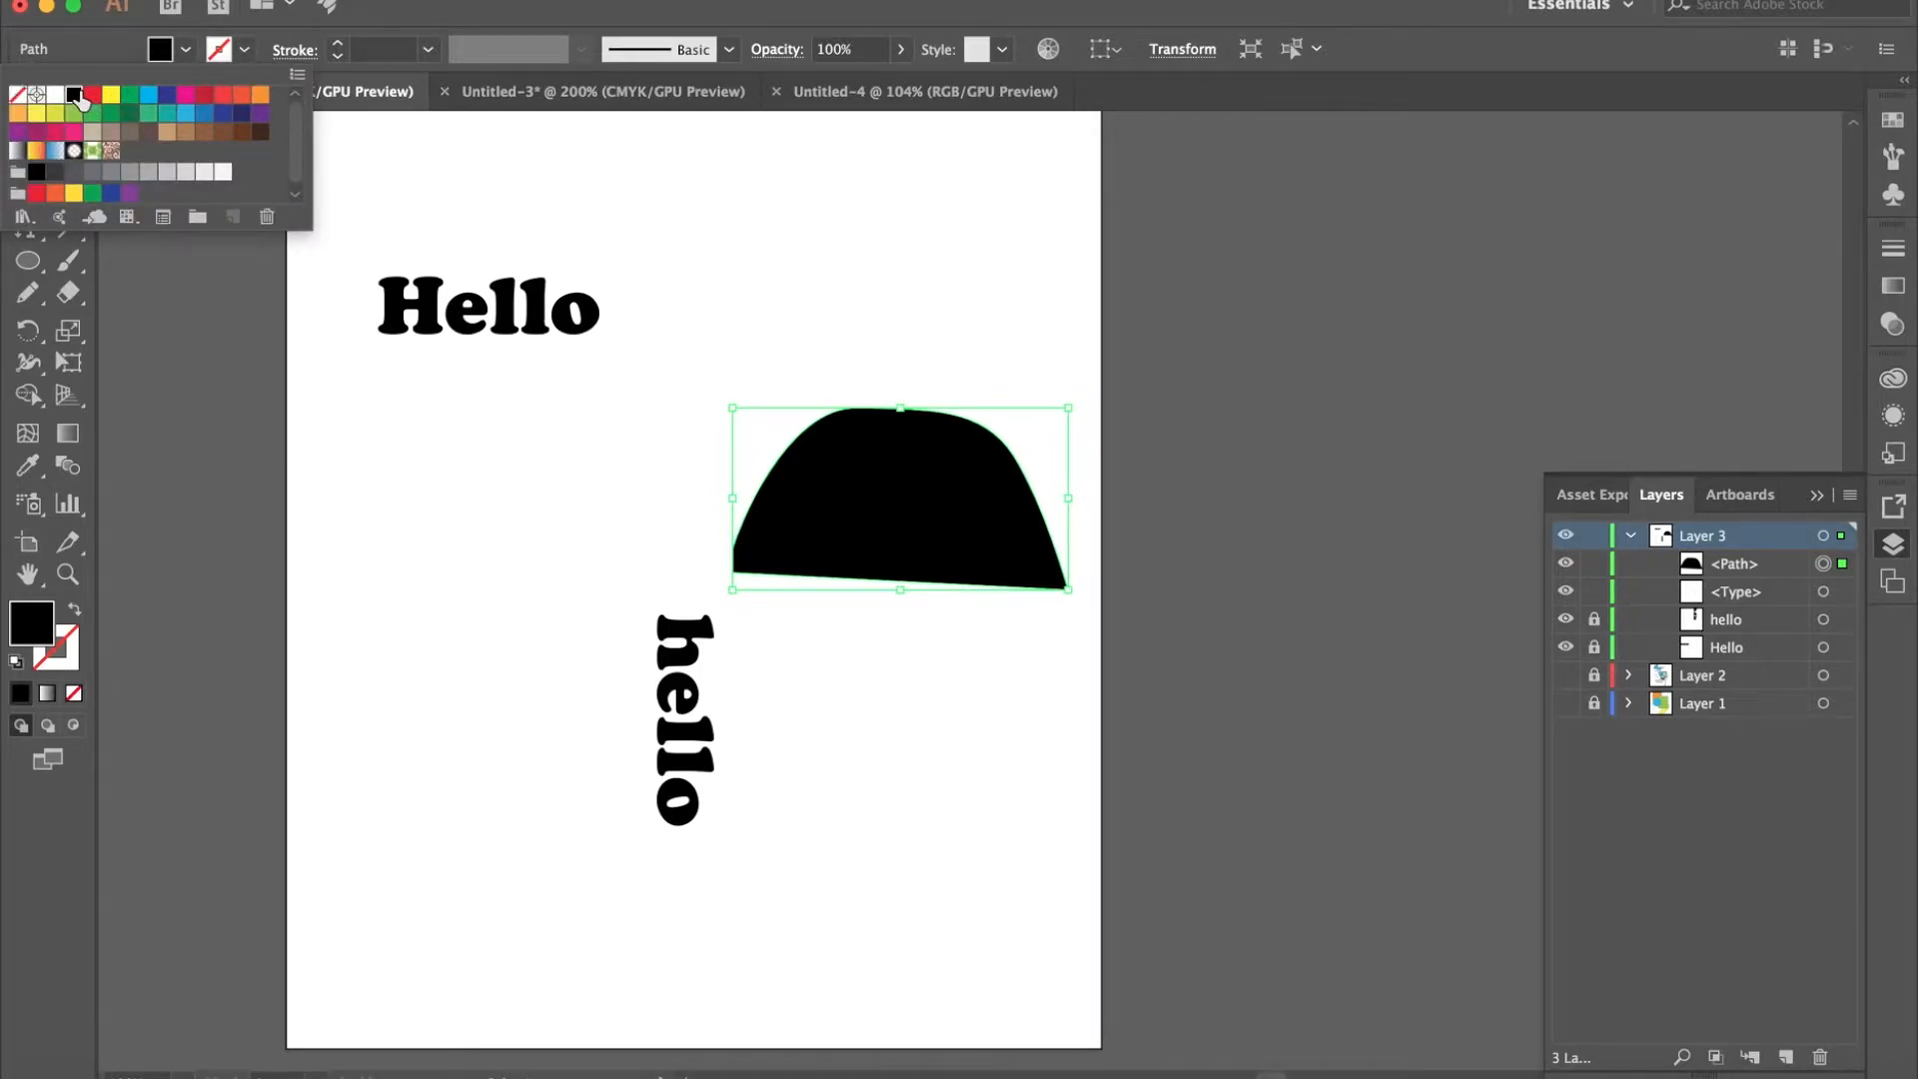
click(74, 94)
click(192, 52)
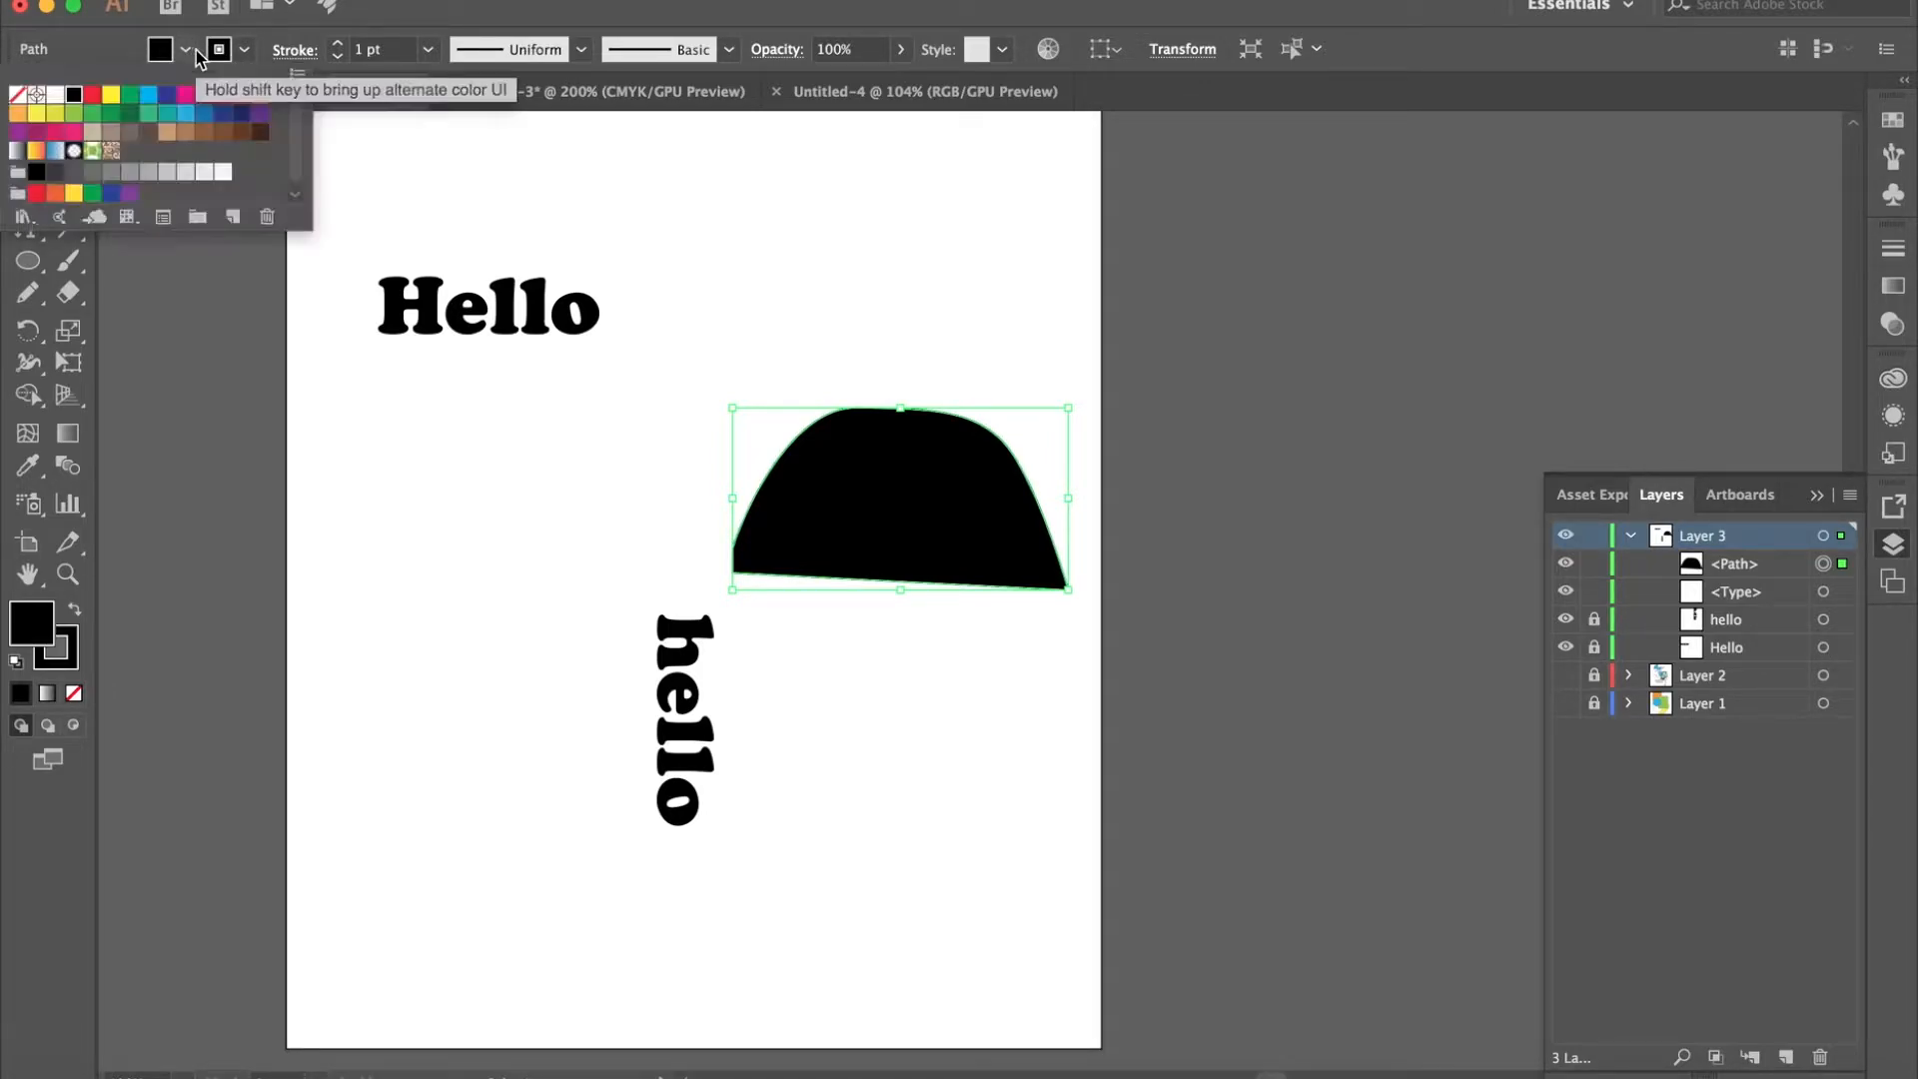
click(17, 94)
click(805, 534)
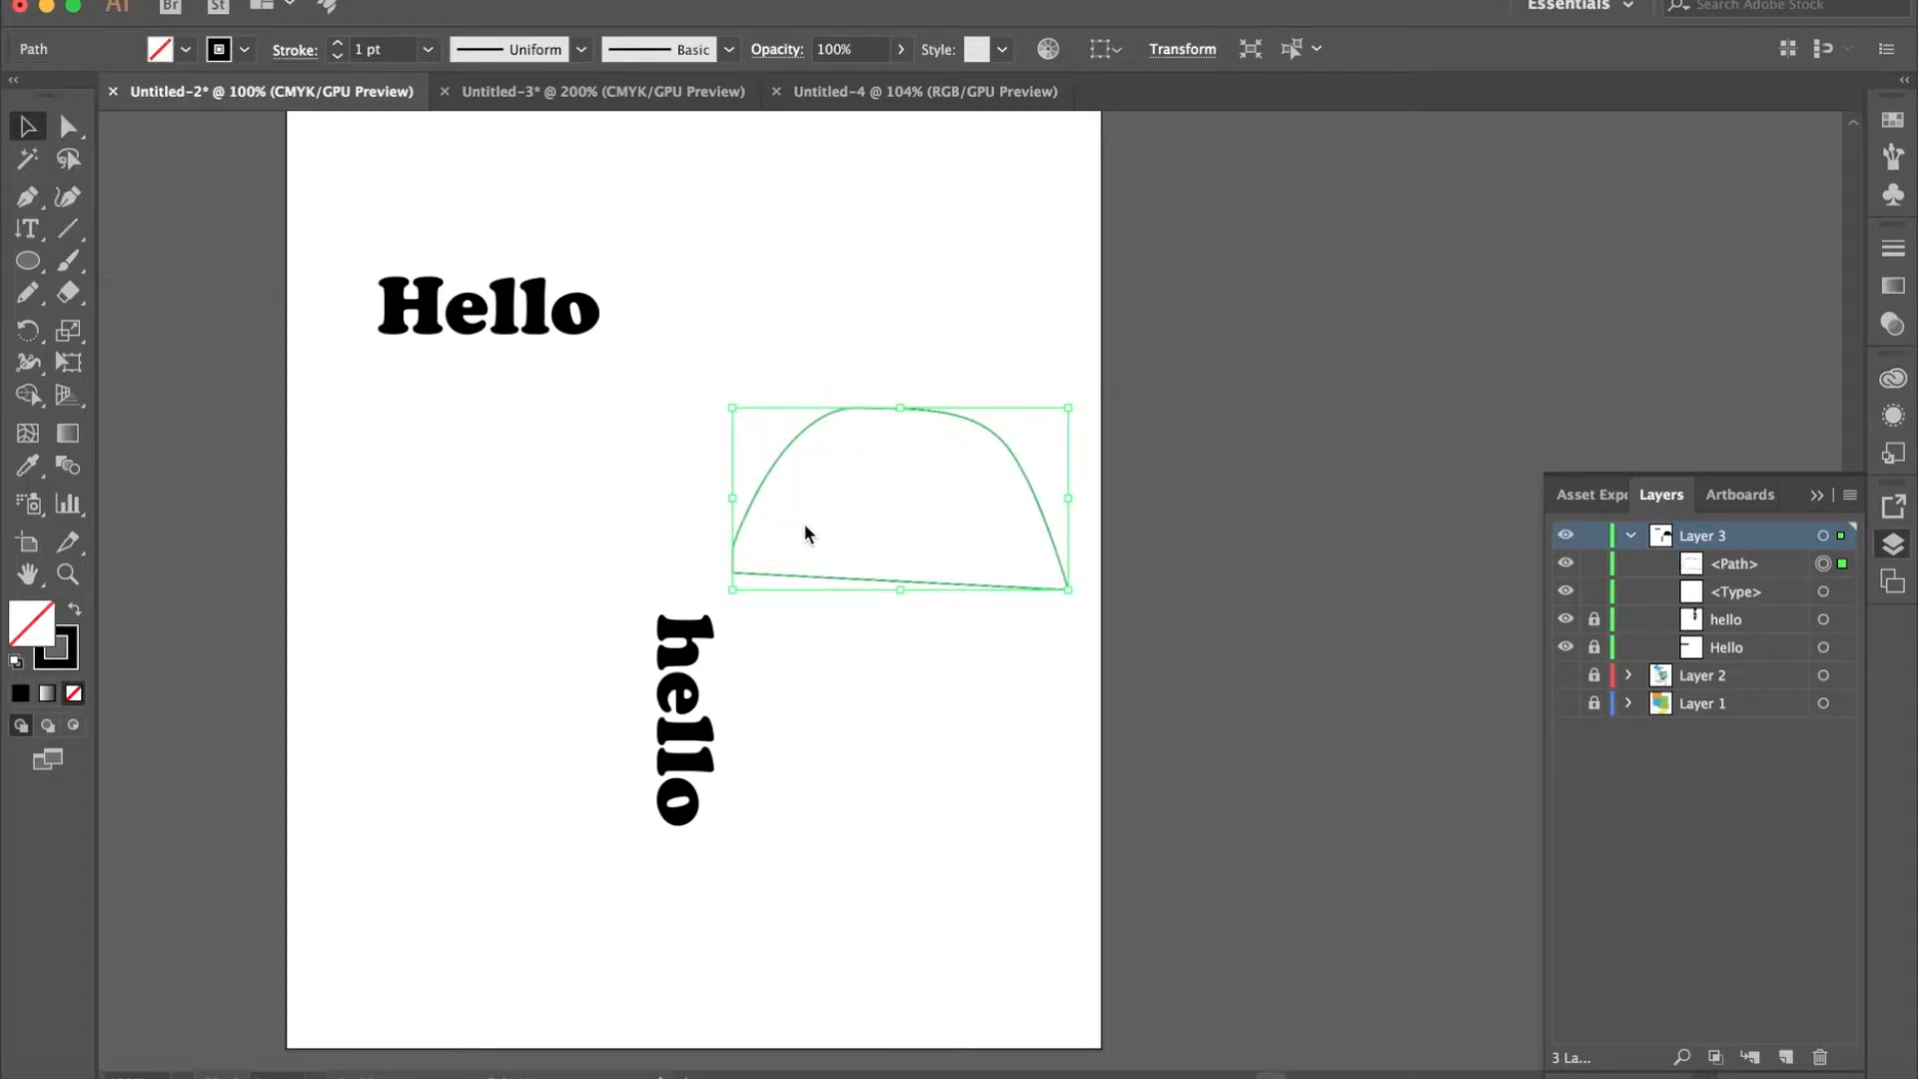
click(724, 456)
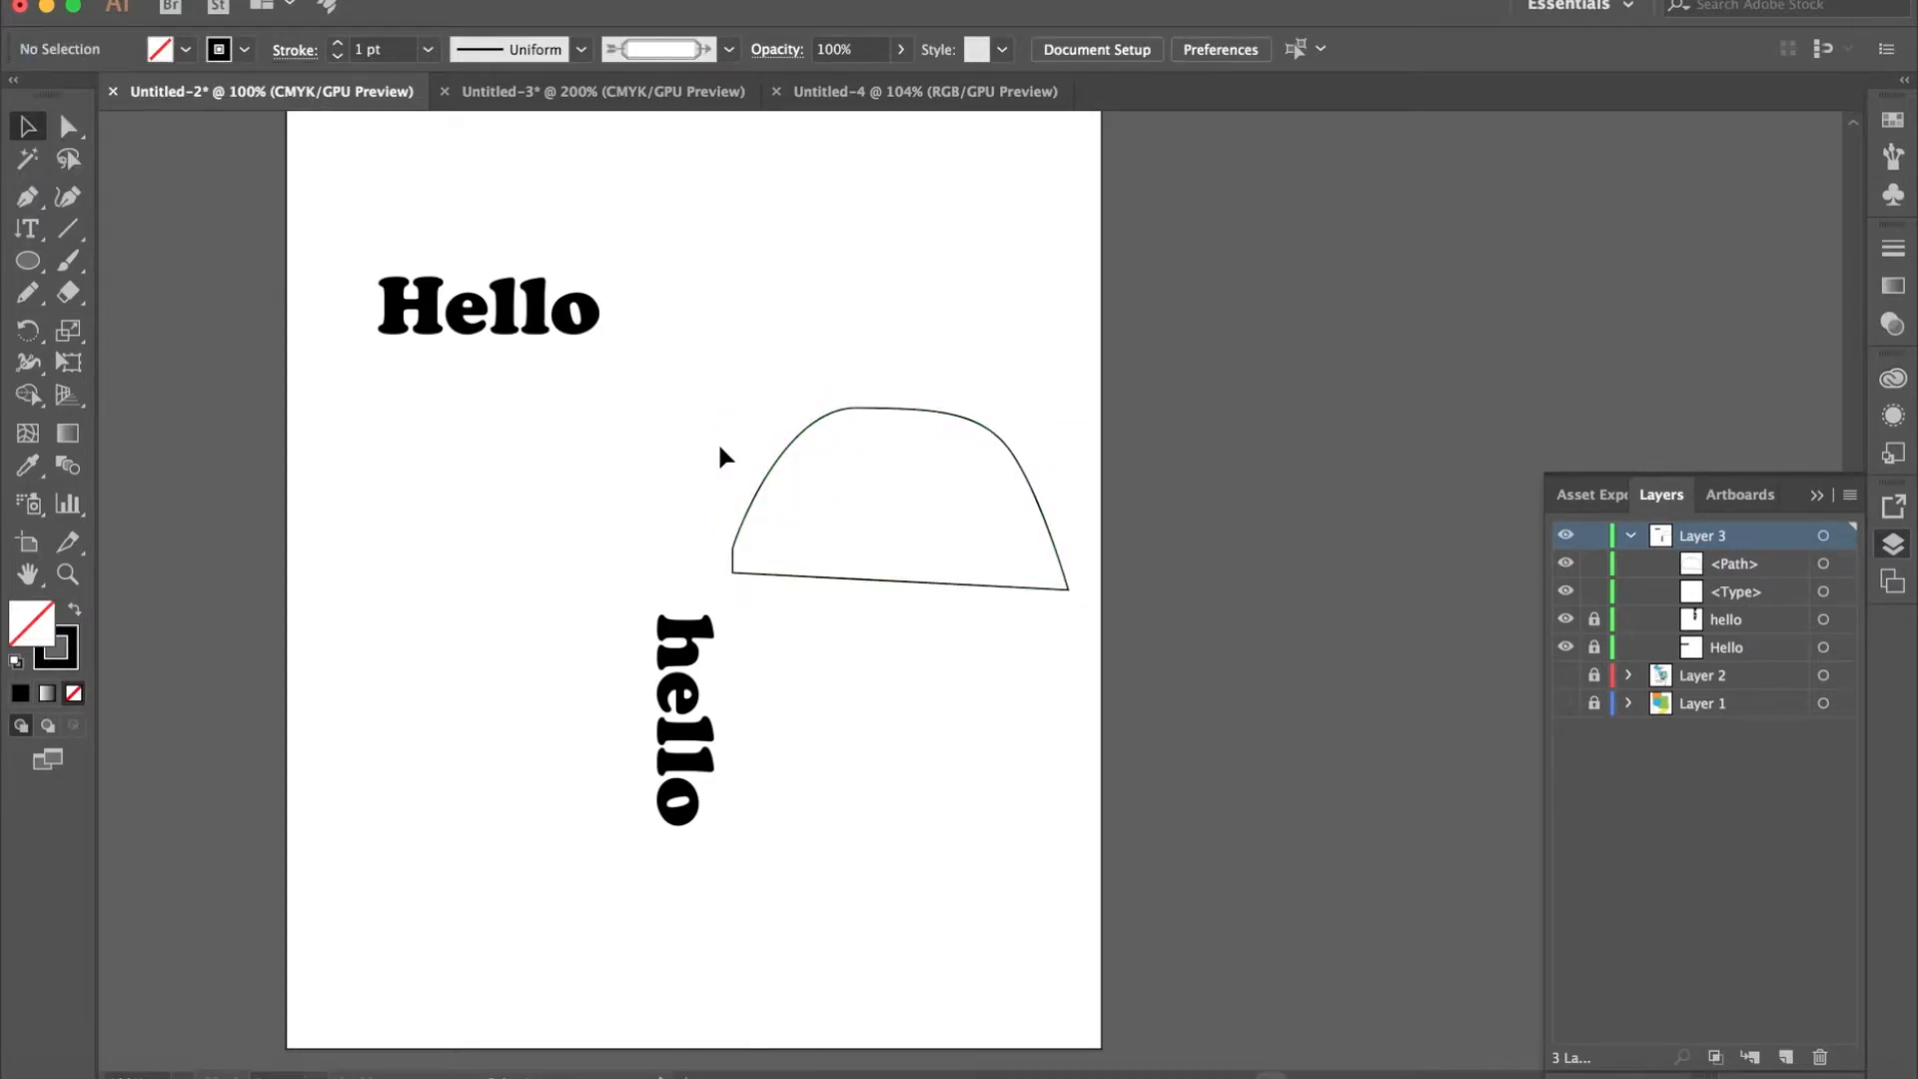
- Add the text "hello world" along the dome outline with the Type on a Path Tool, starting at its lower-left corner
click(27, 229)
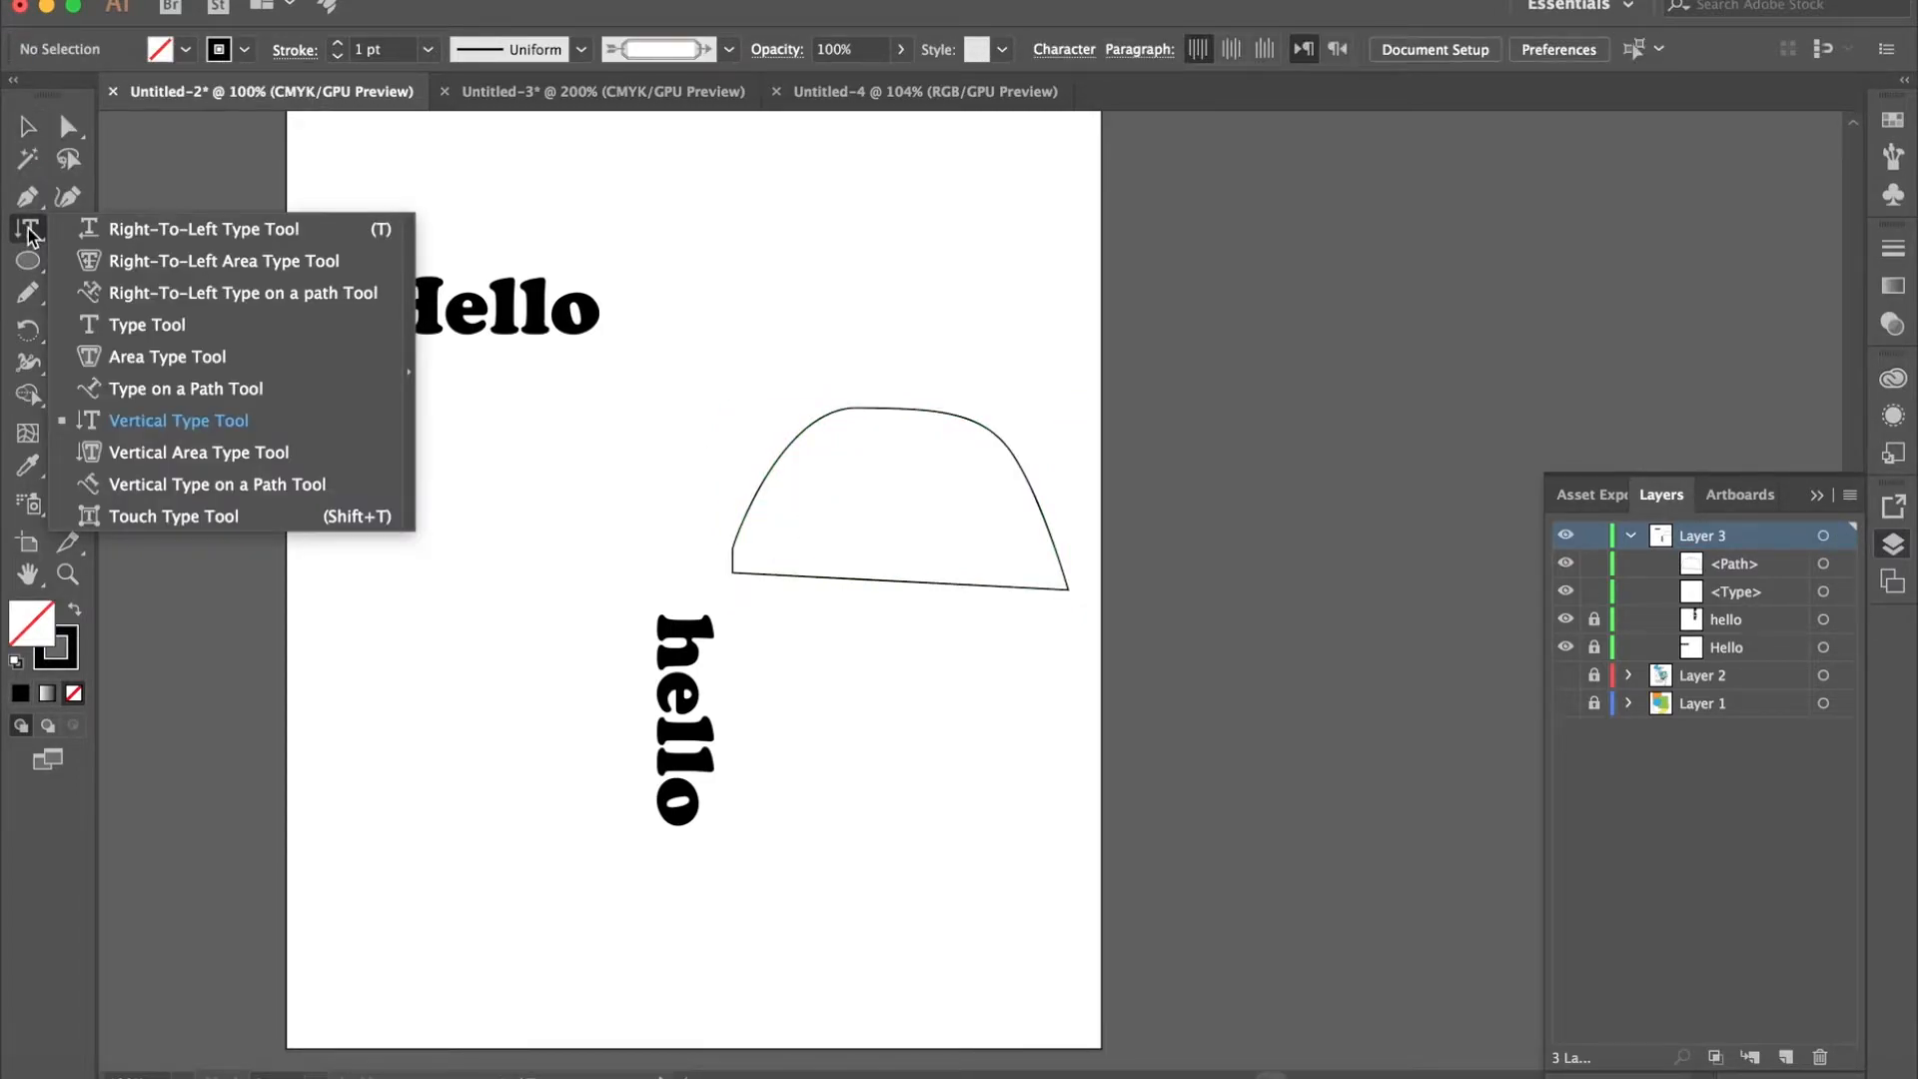
click(218, 395)
click(733, 558)
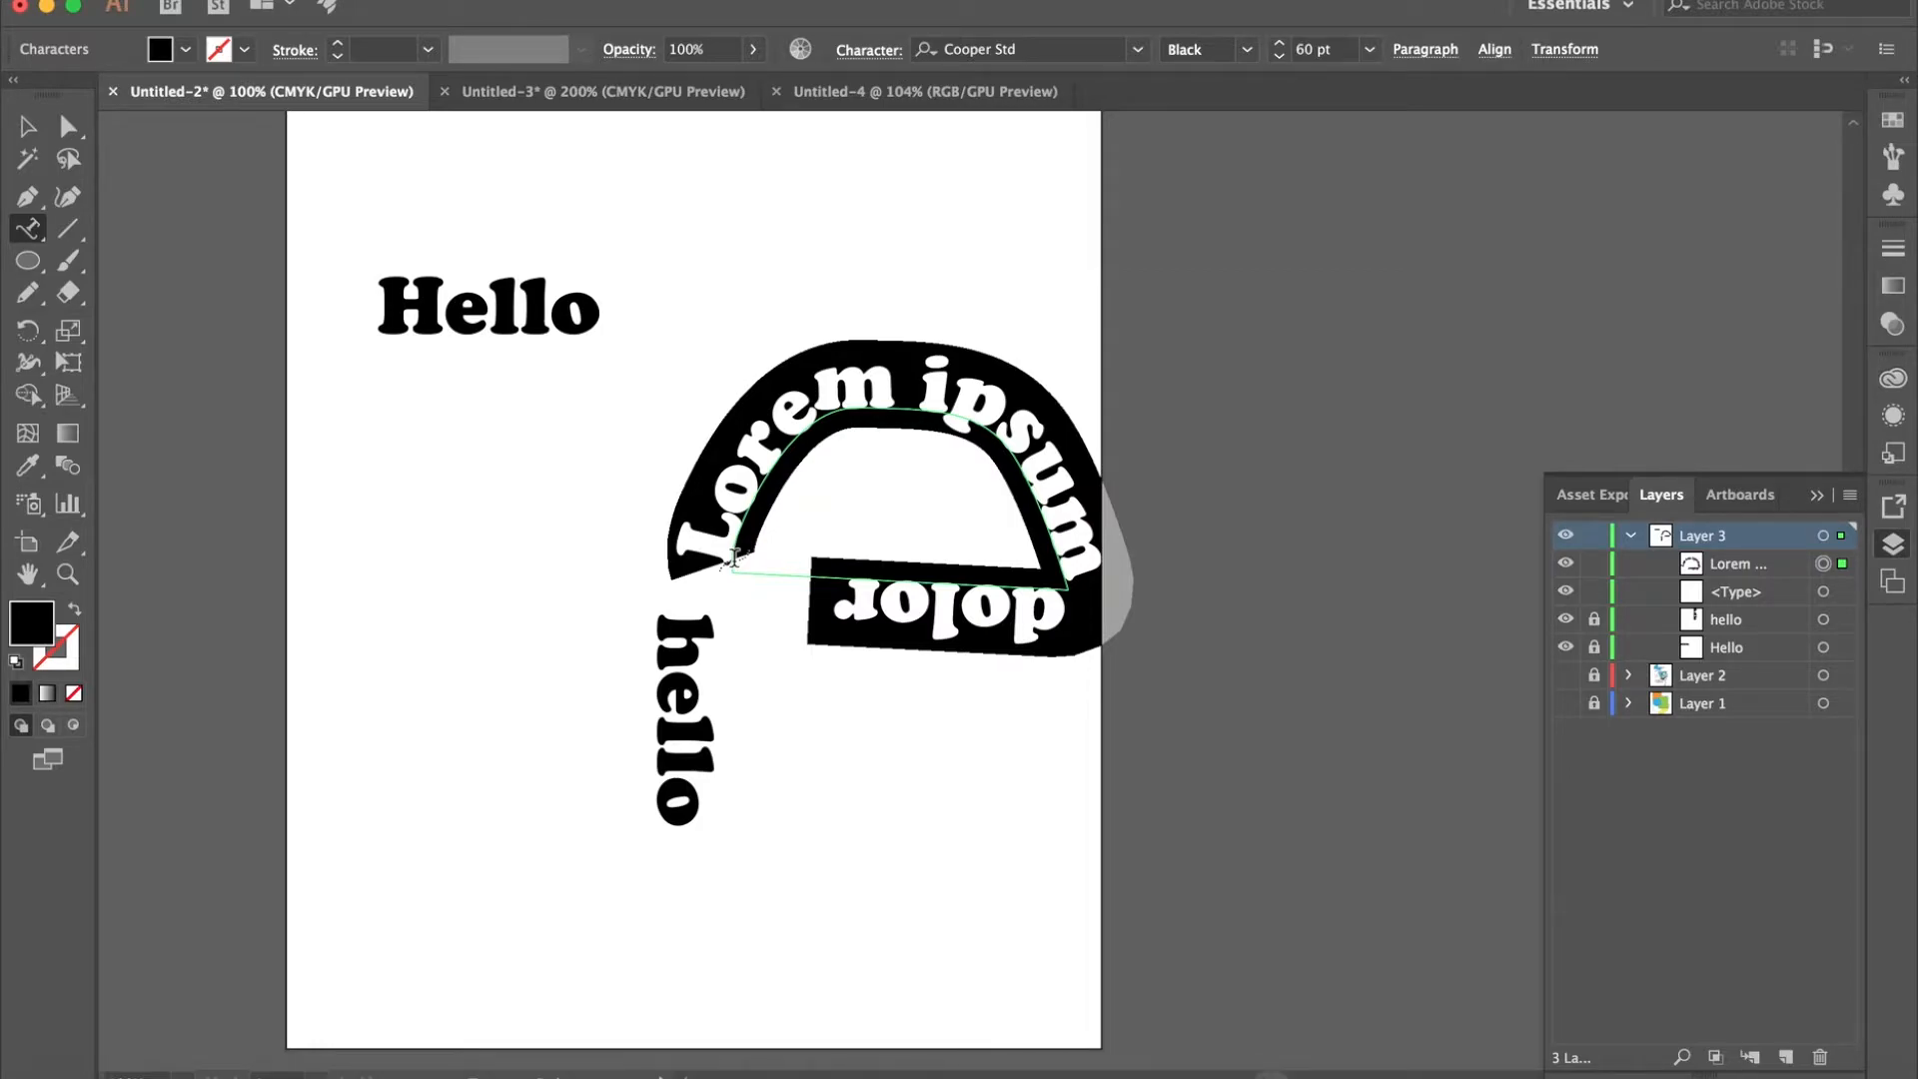
text(hello)
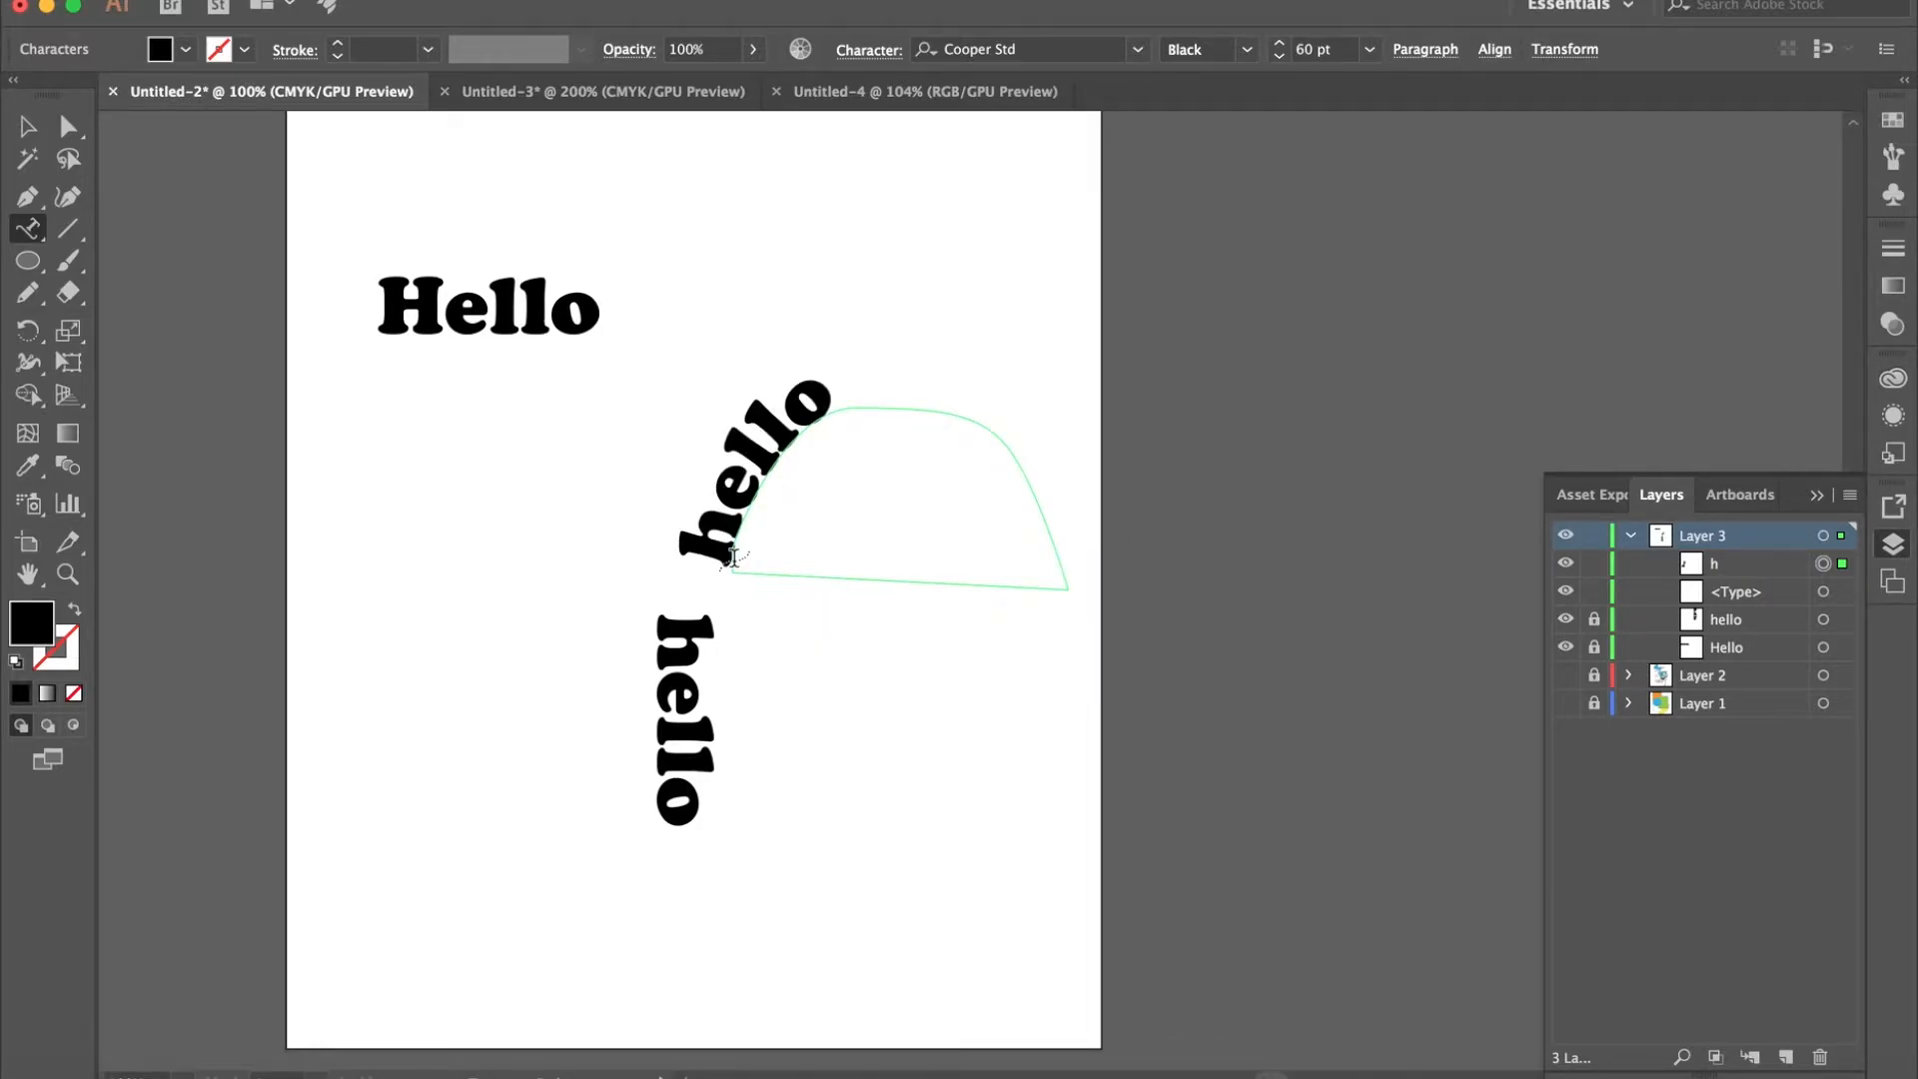
text( world)
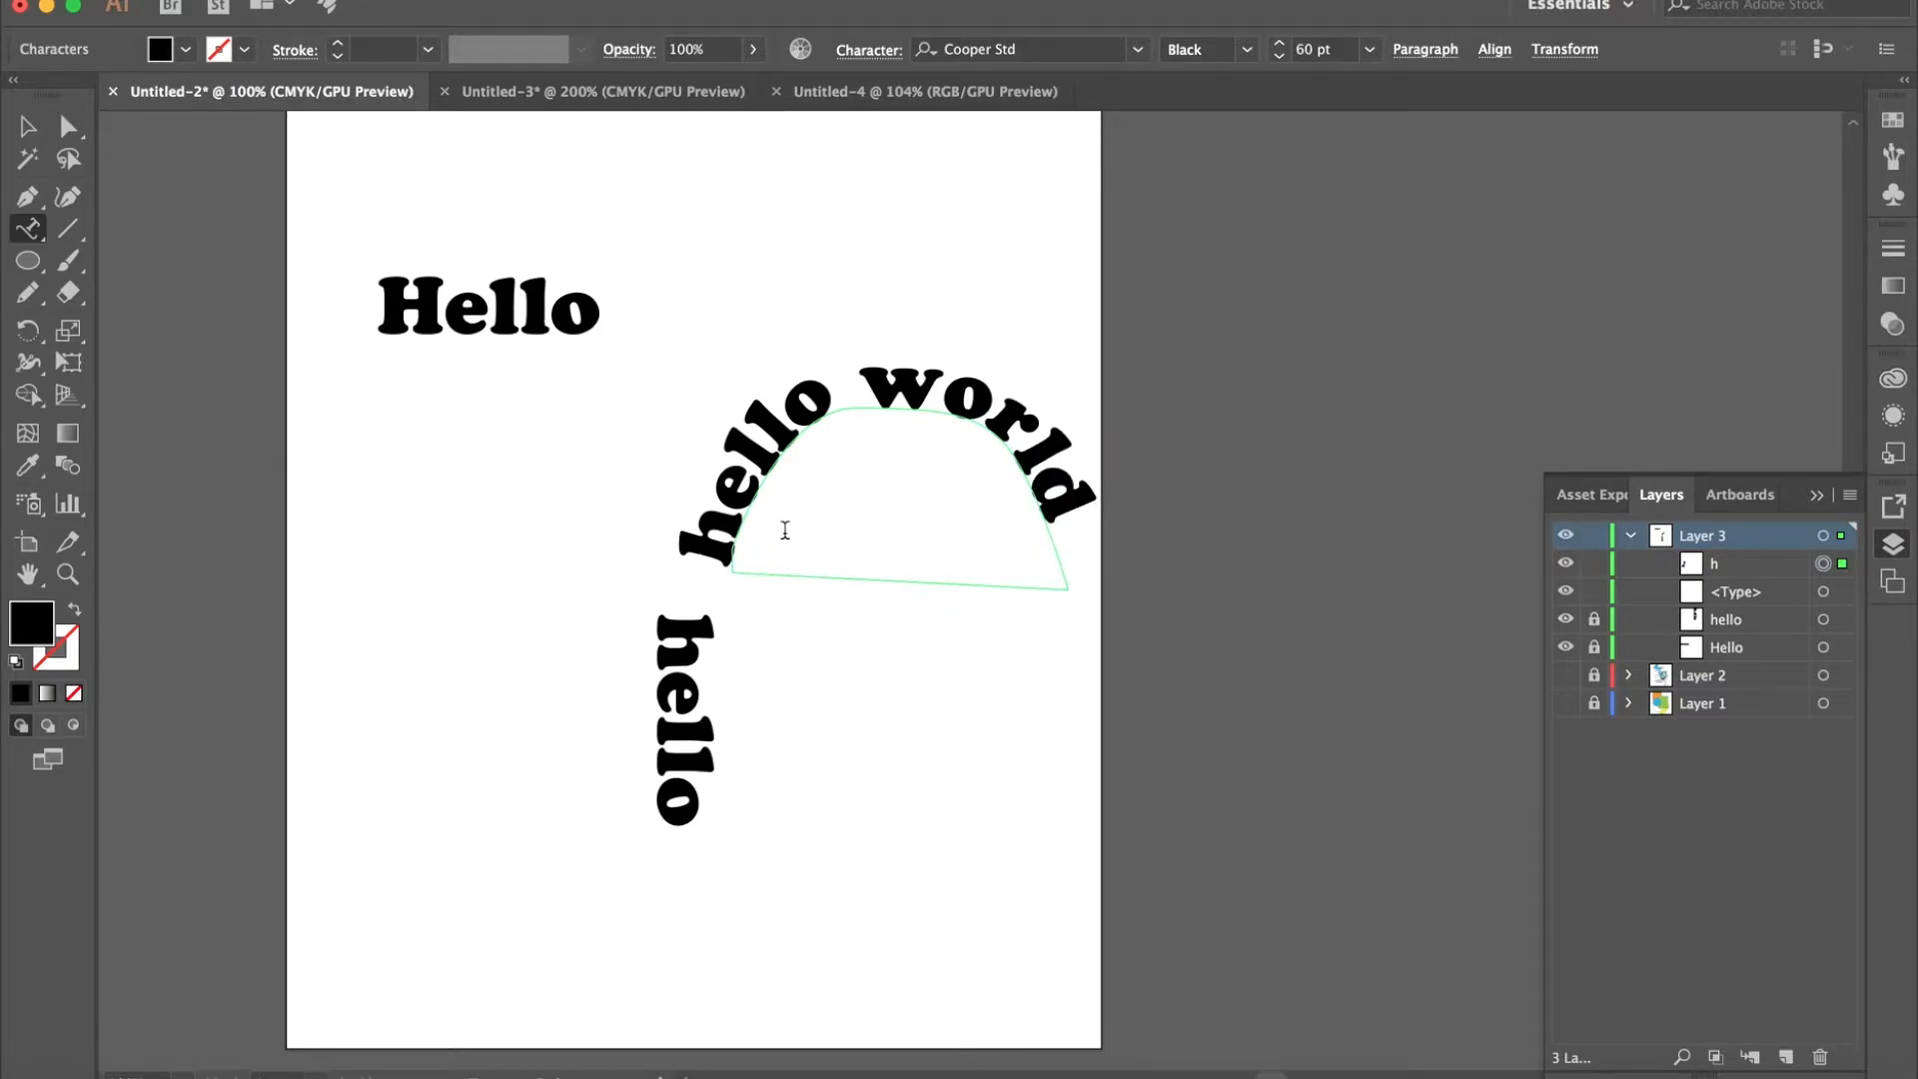
text(.. hello)
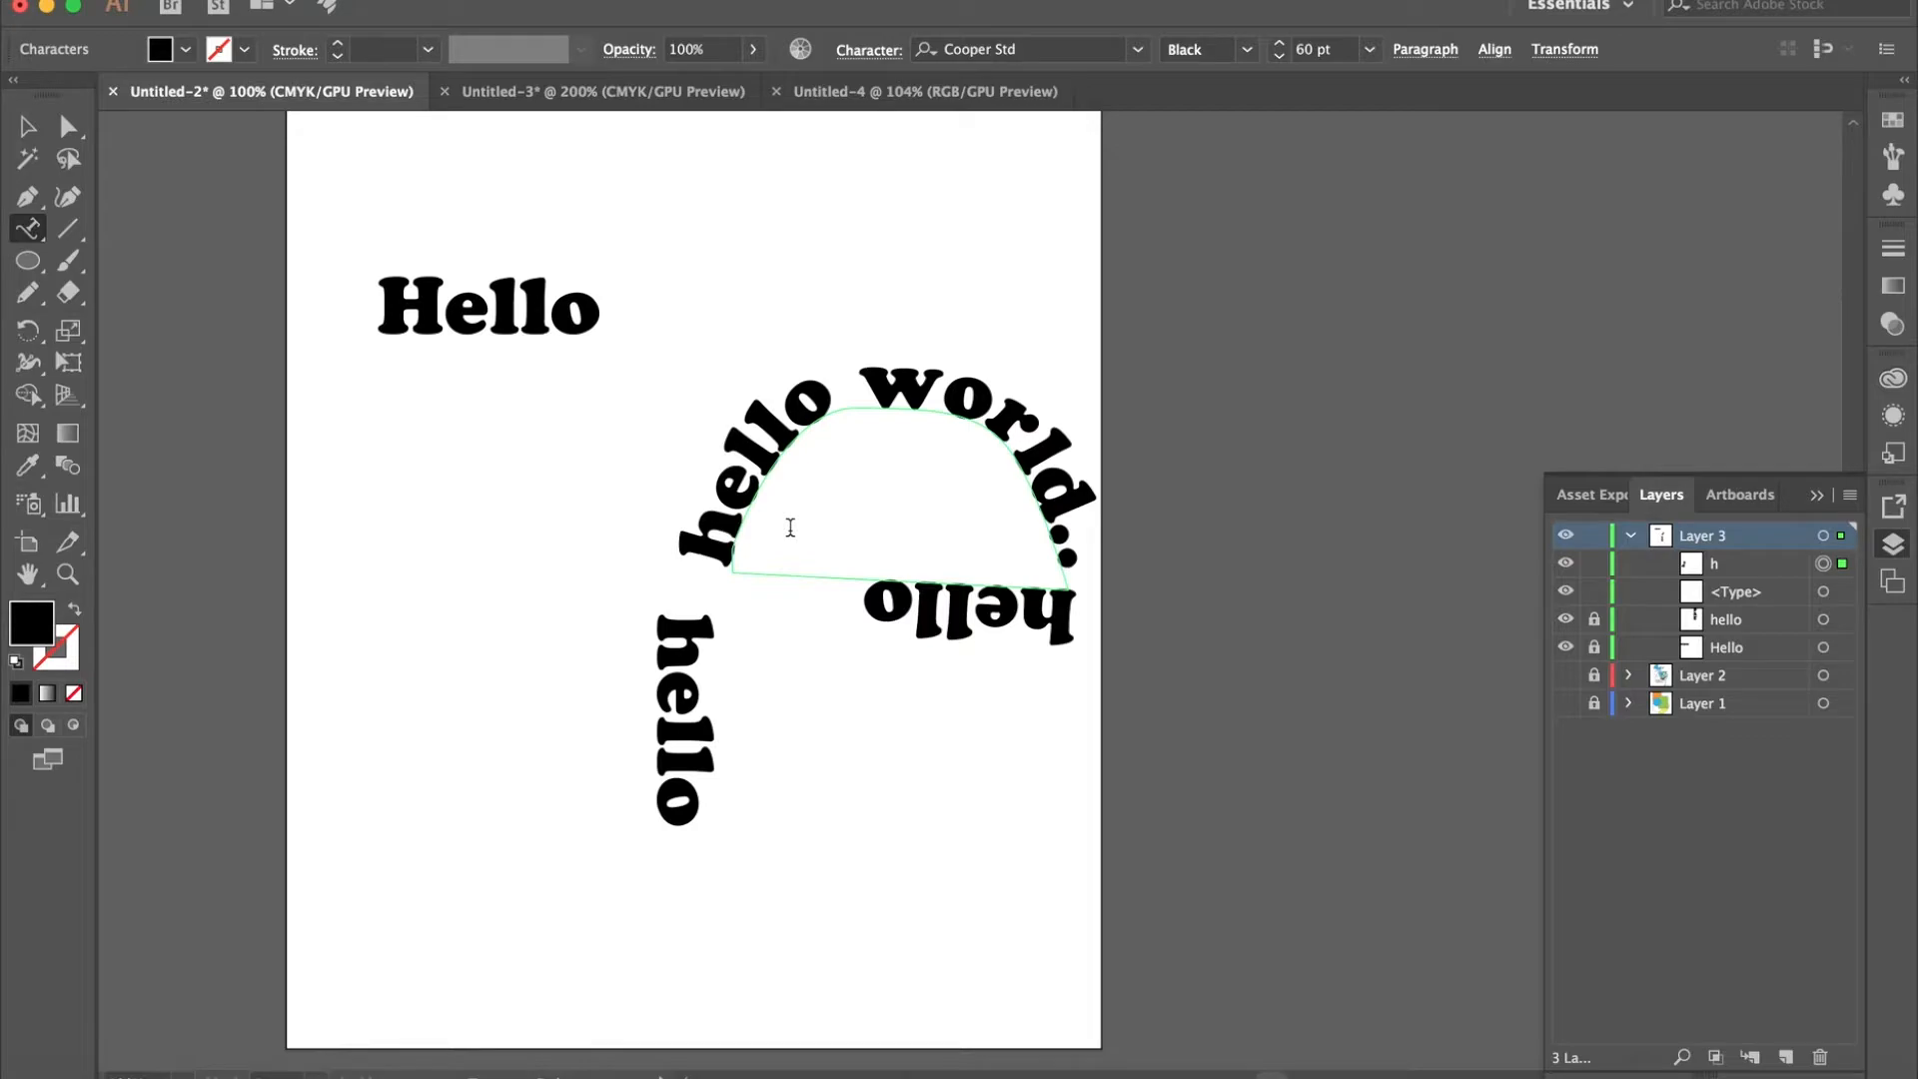
text(.......)
- Continue the path text with ".. hello" and a row of five trailing dots along the base, and finish editing it
key(BackSpace)
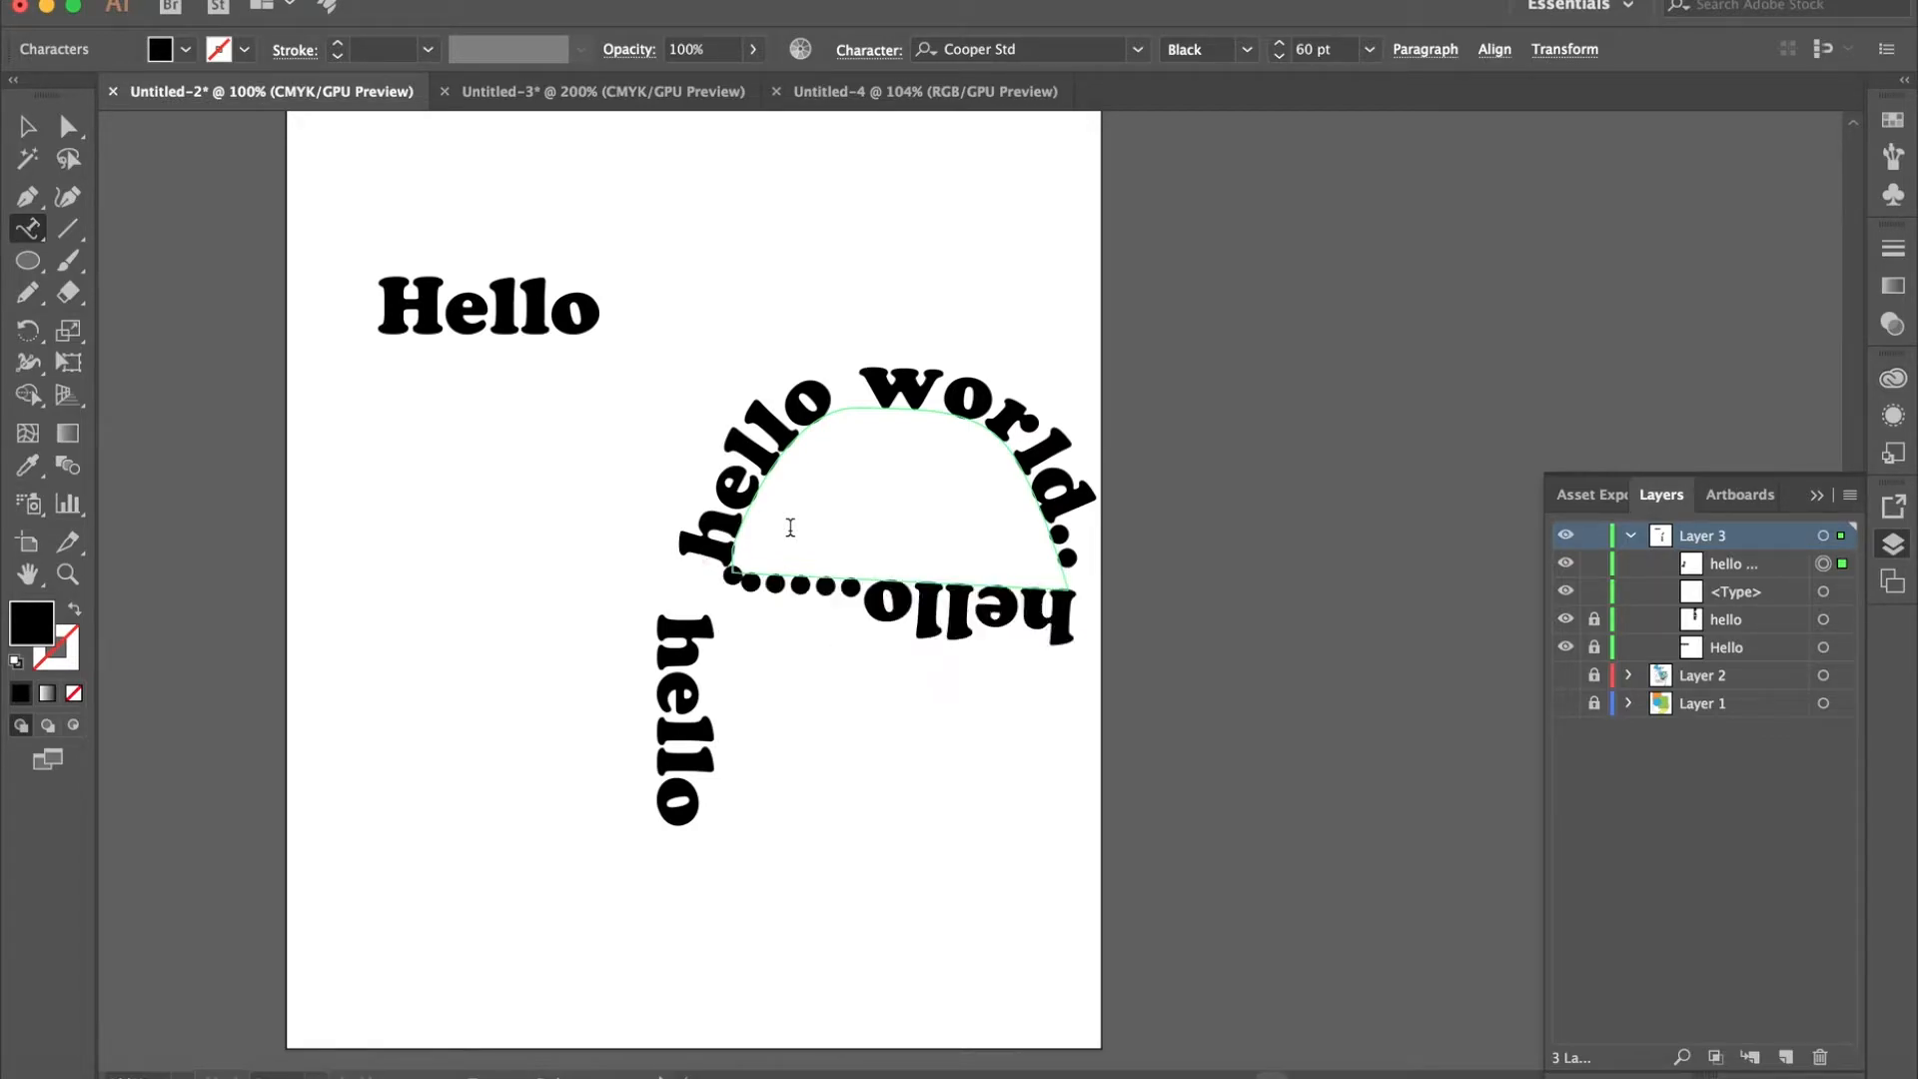
key(BackSpace)
key(BackSpace)
key(BackSpace)
key(BackSpace)
text(.....)
click(38, 239)
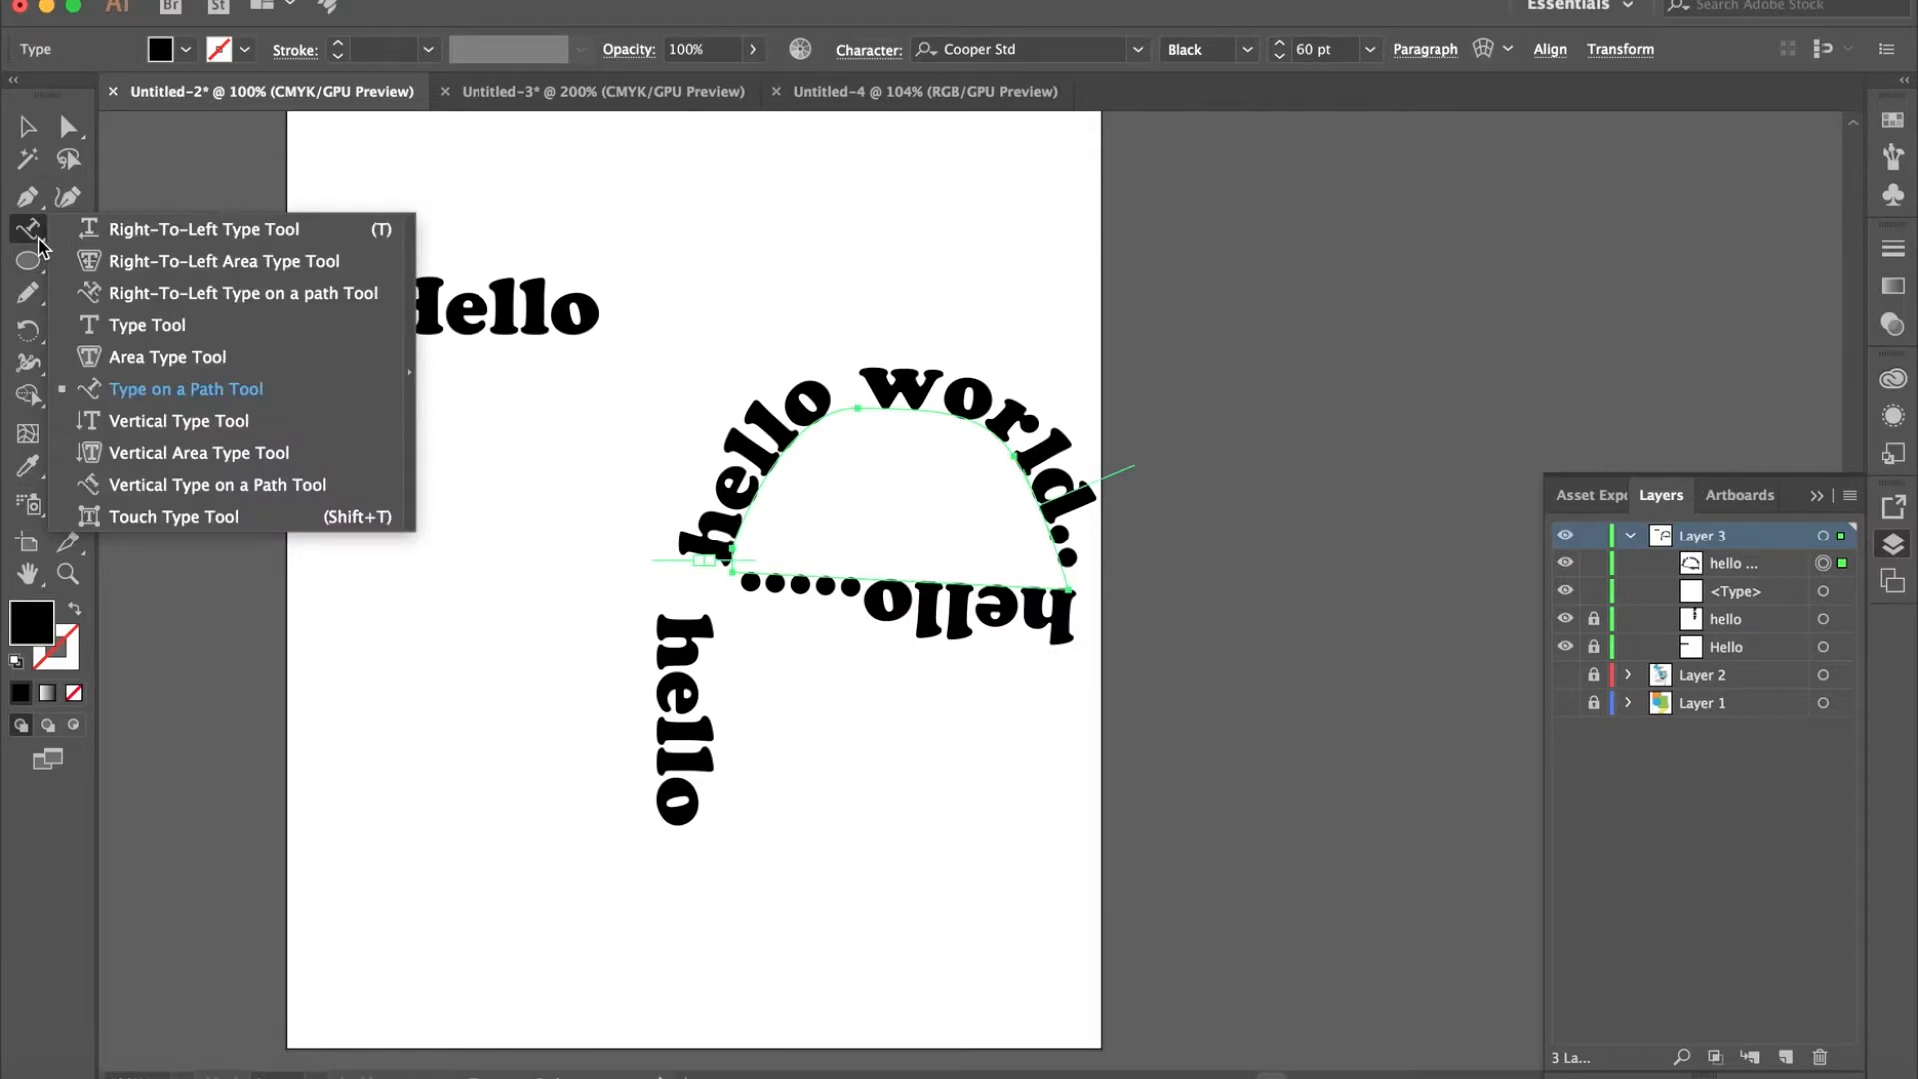
click(39, 239)
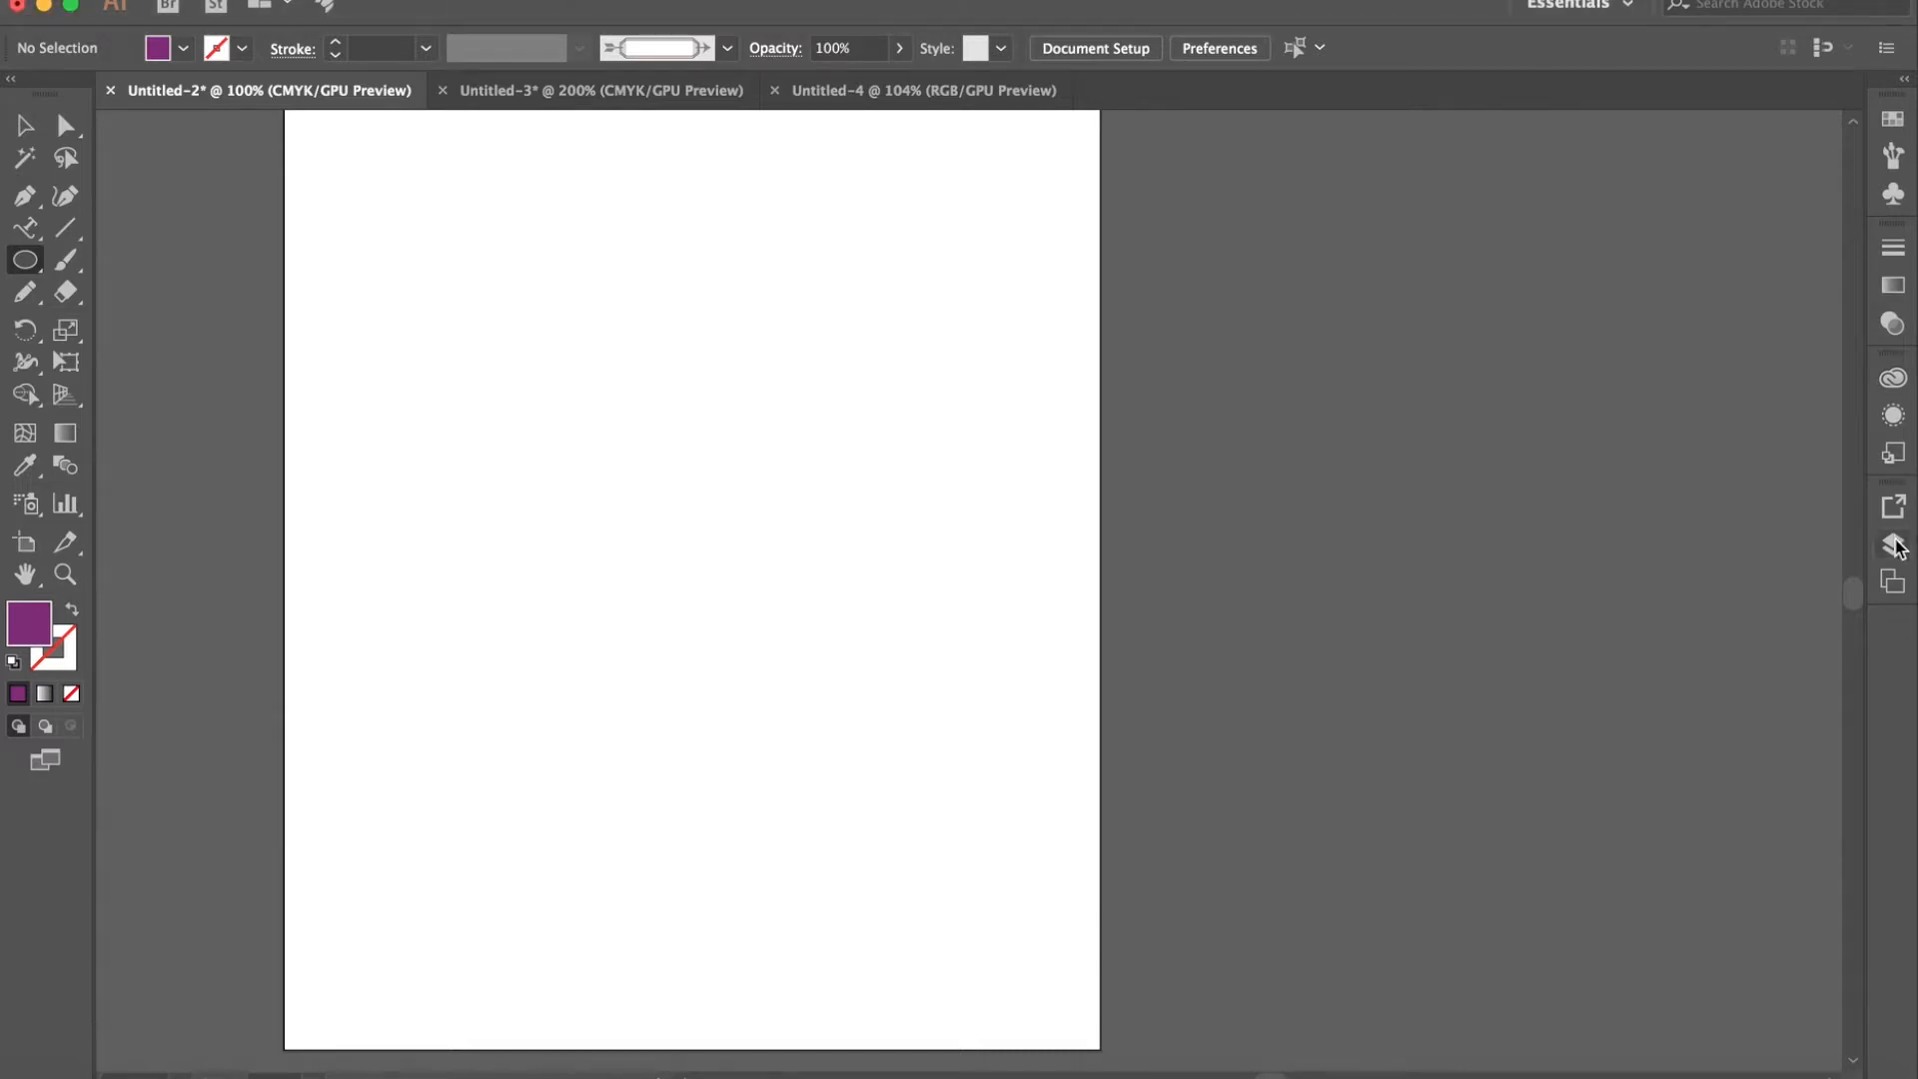
- Check the layer list and draw a large purple rectangle in the middle of the artboard with the Rectangle Tool
click(1893, 544)
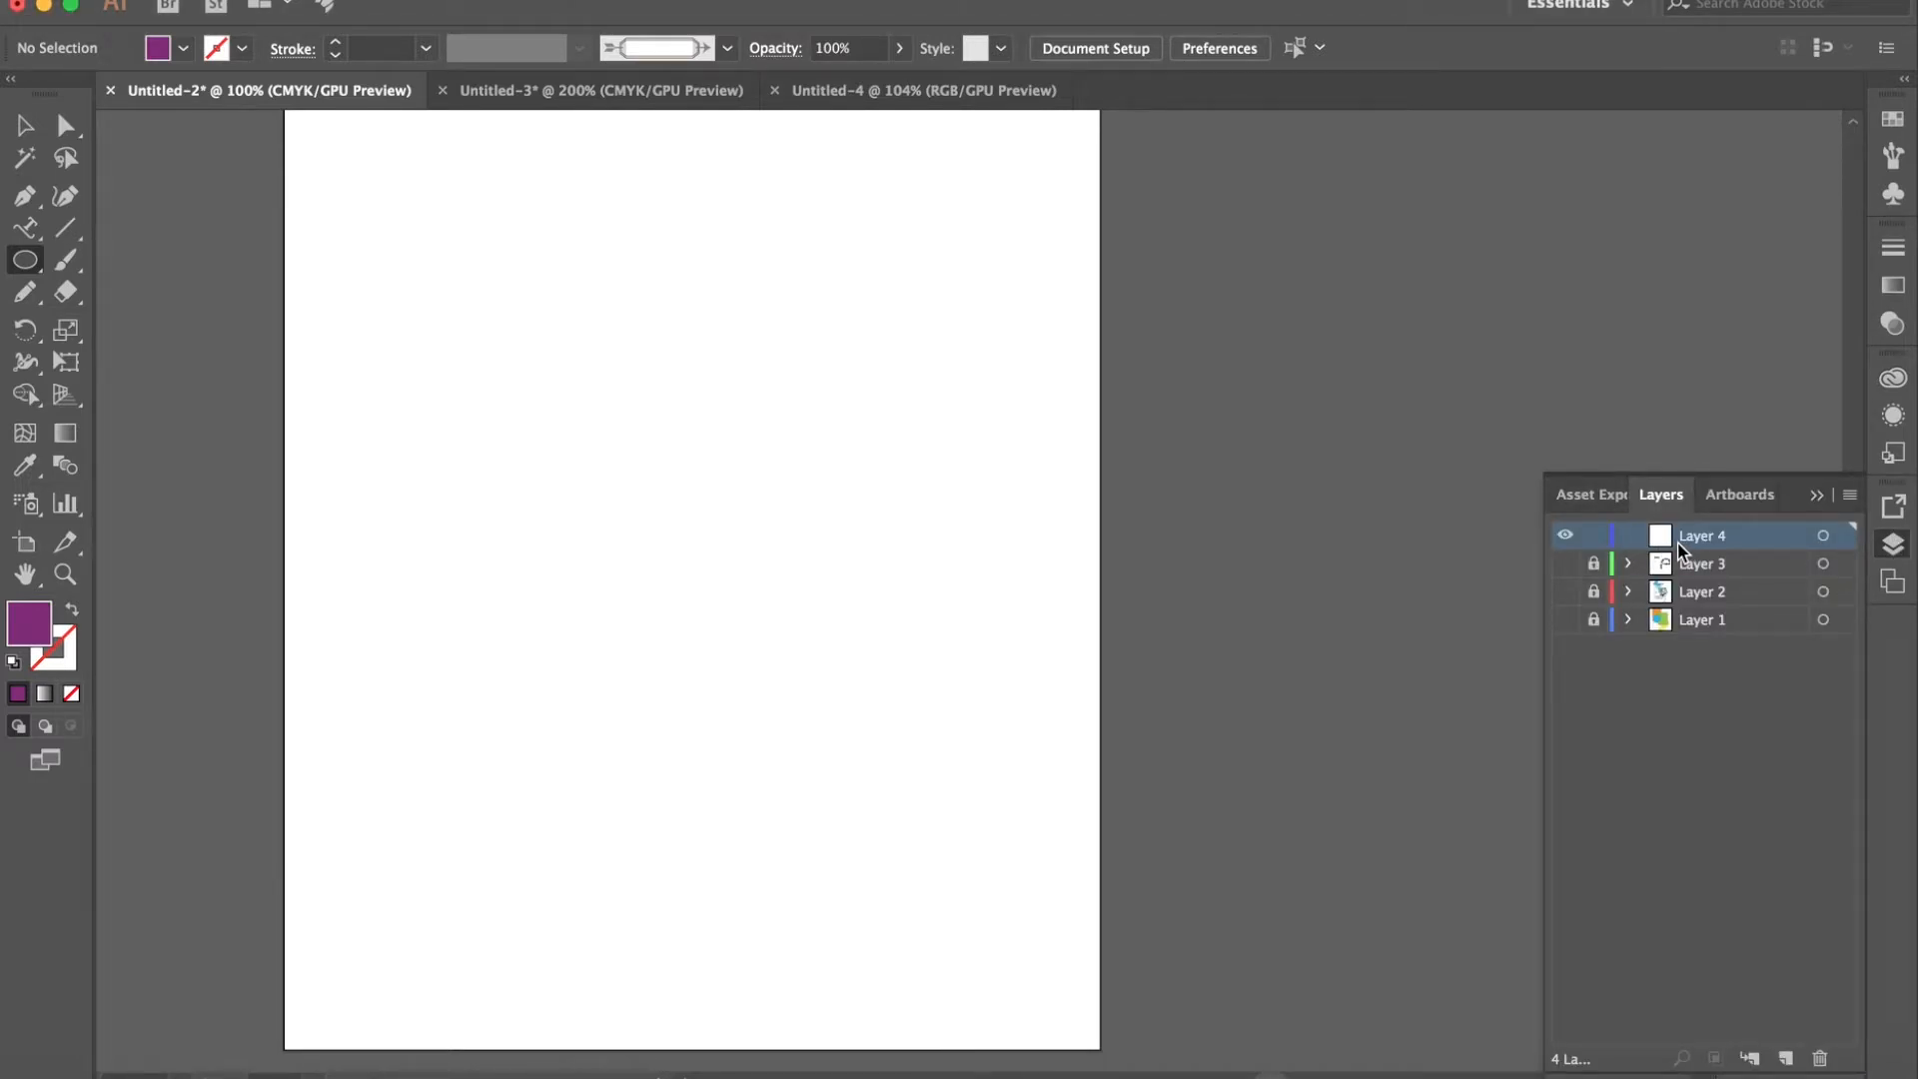
click(1893, 544)
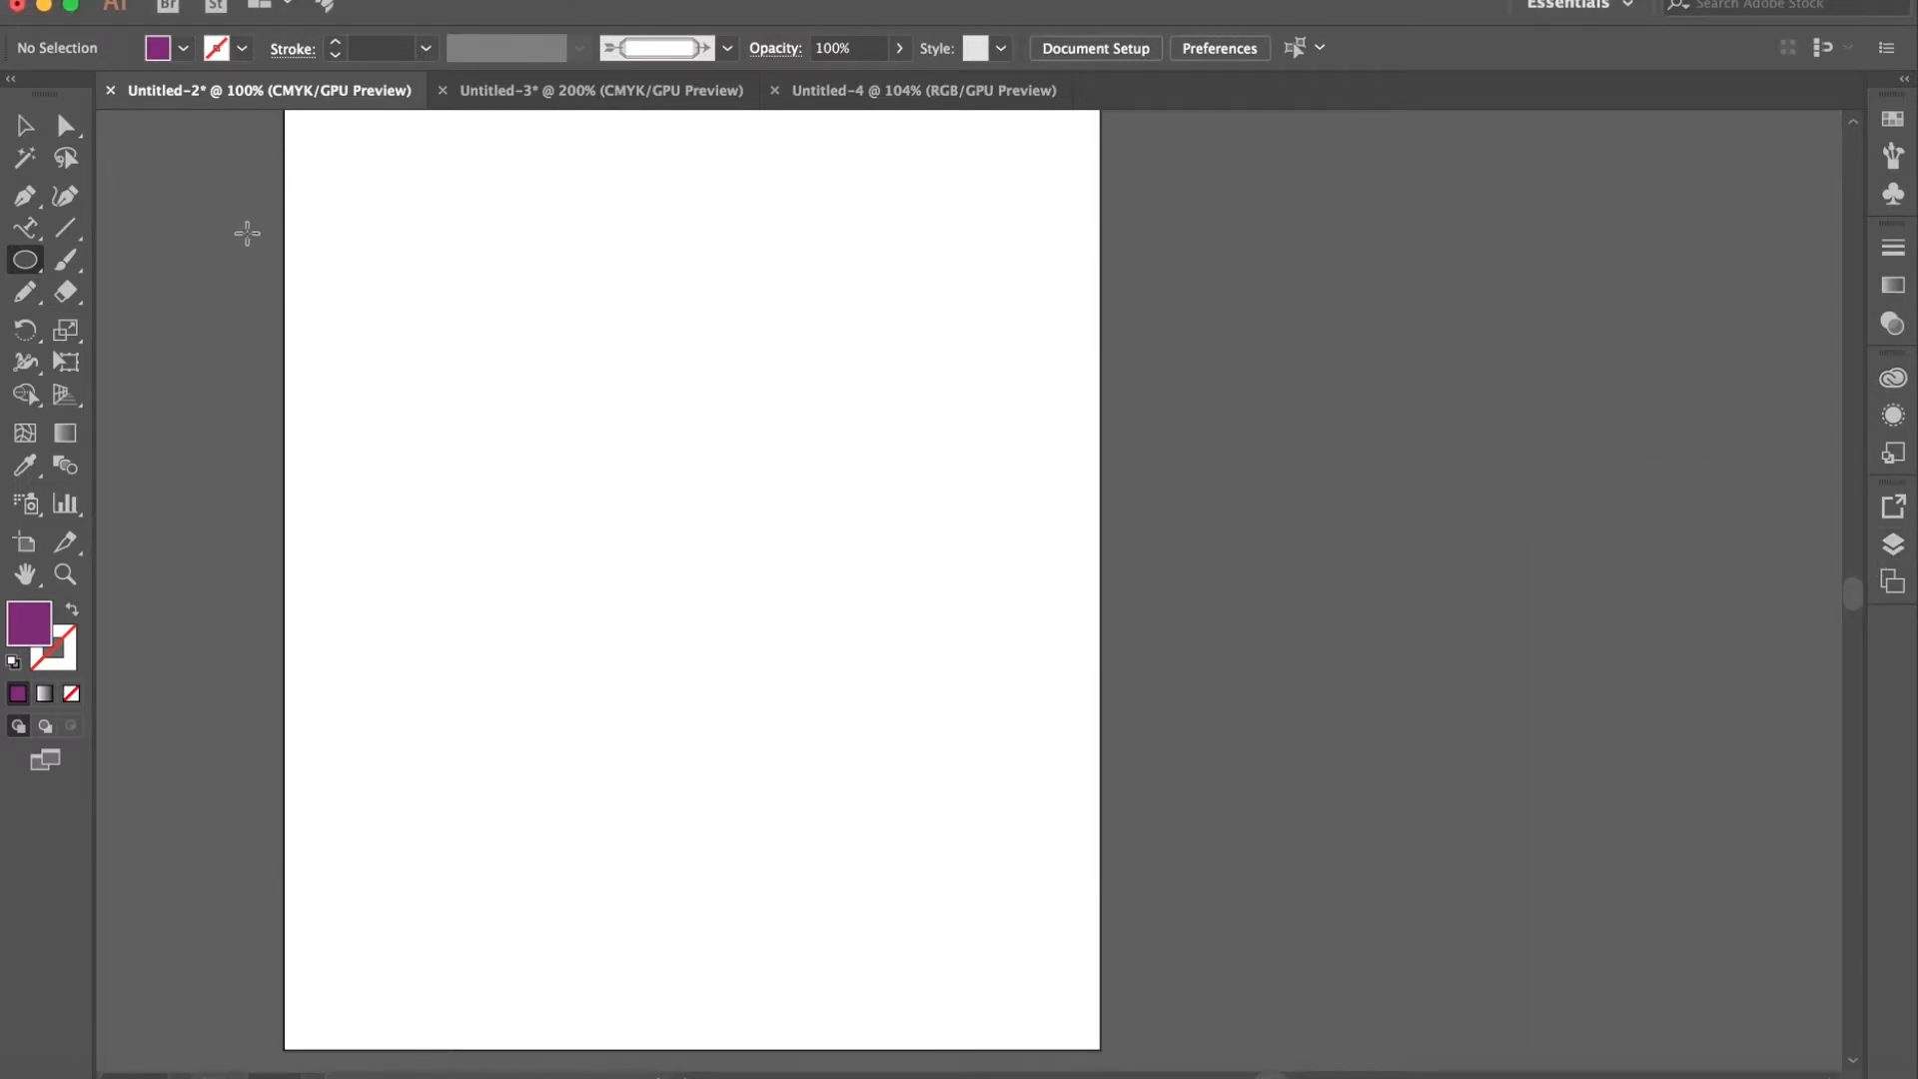
click(37, 266)
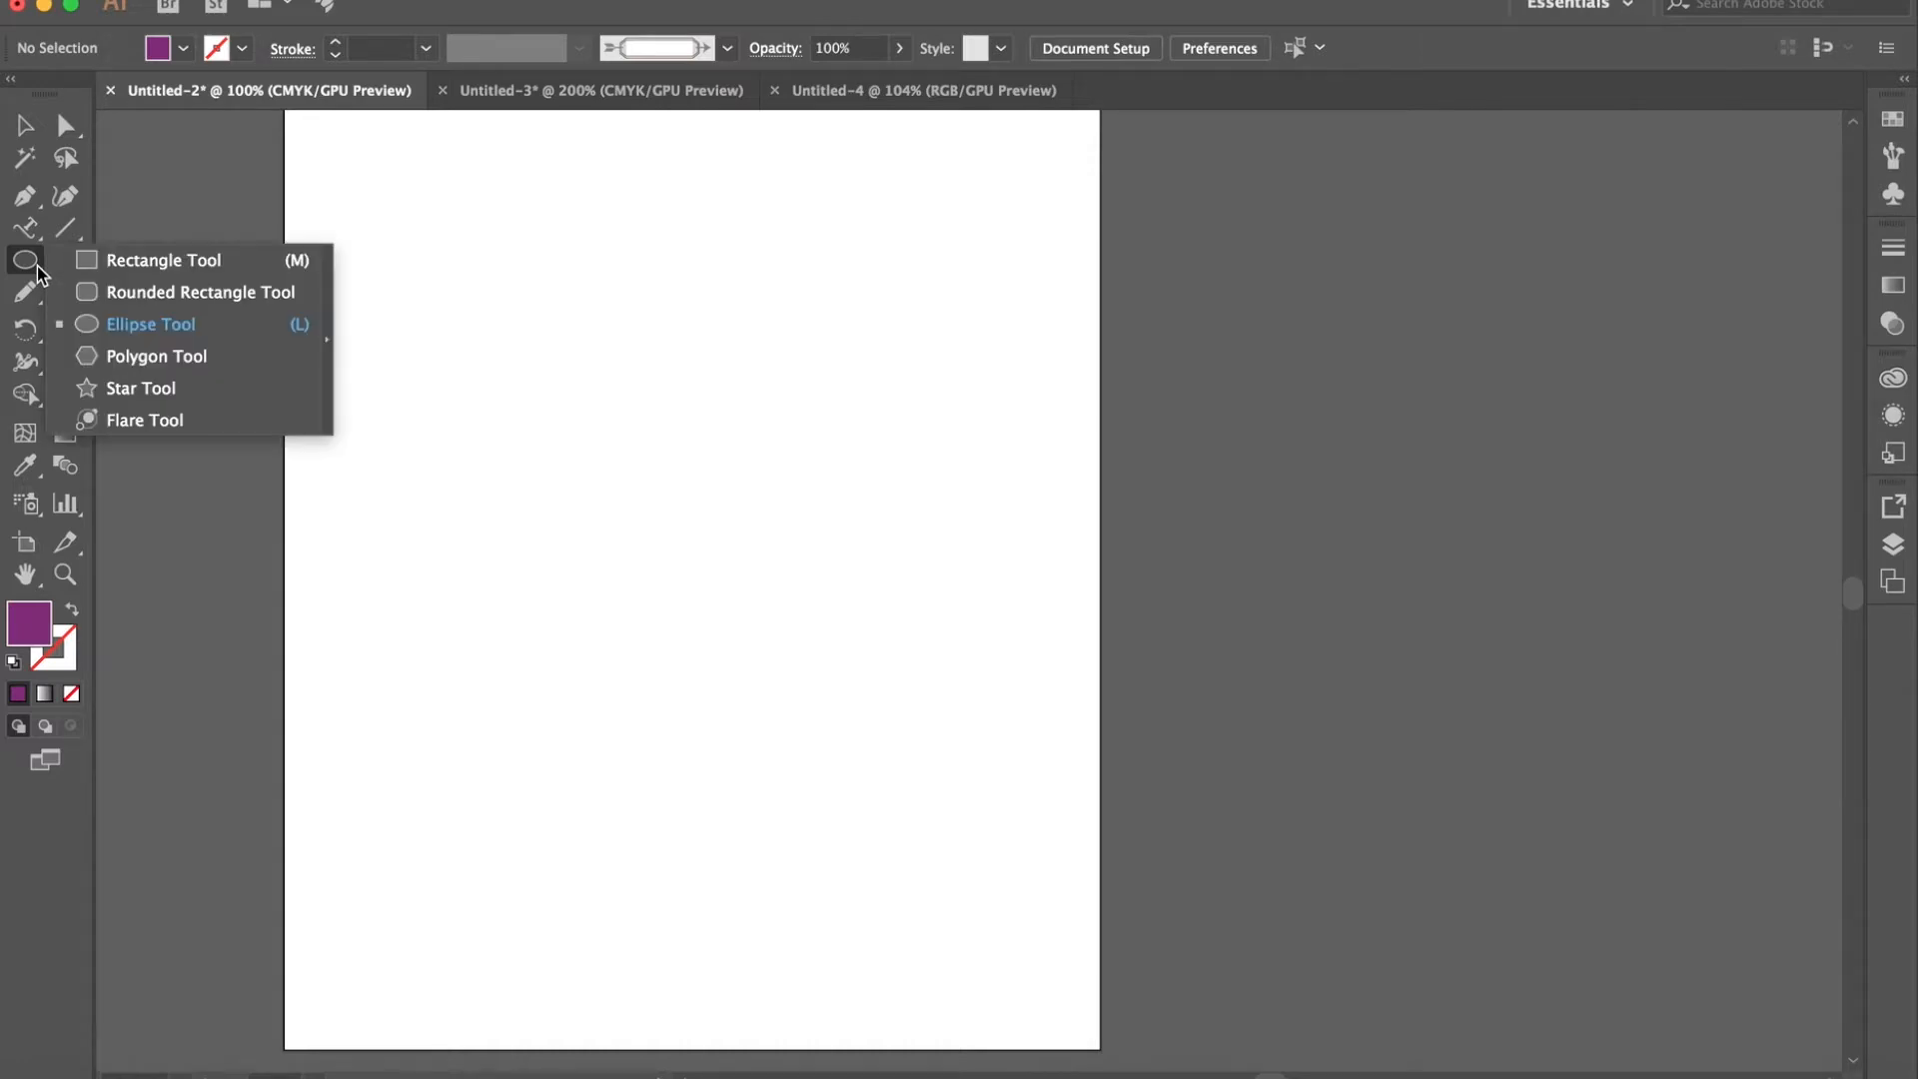
click(155, 262)
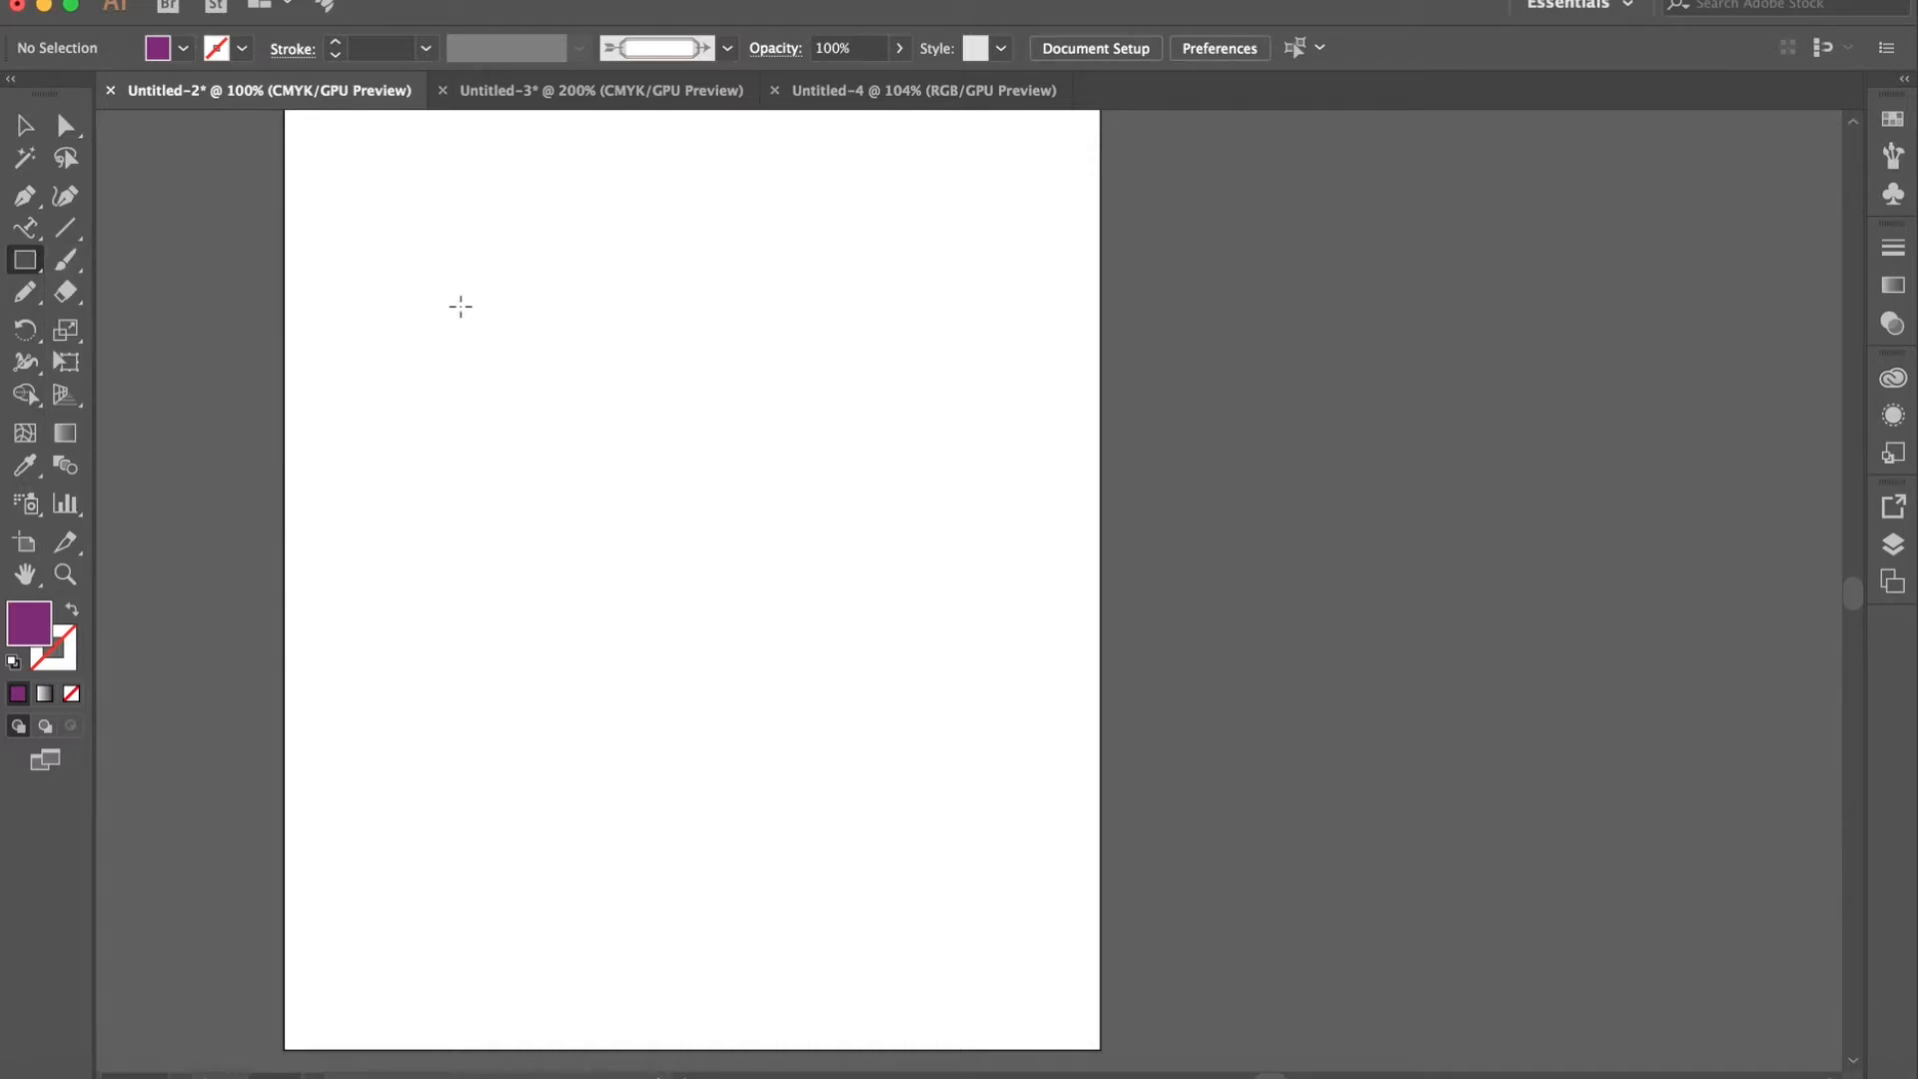
drag(438, 300, 978, 947)
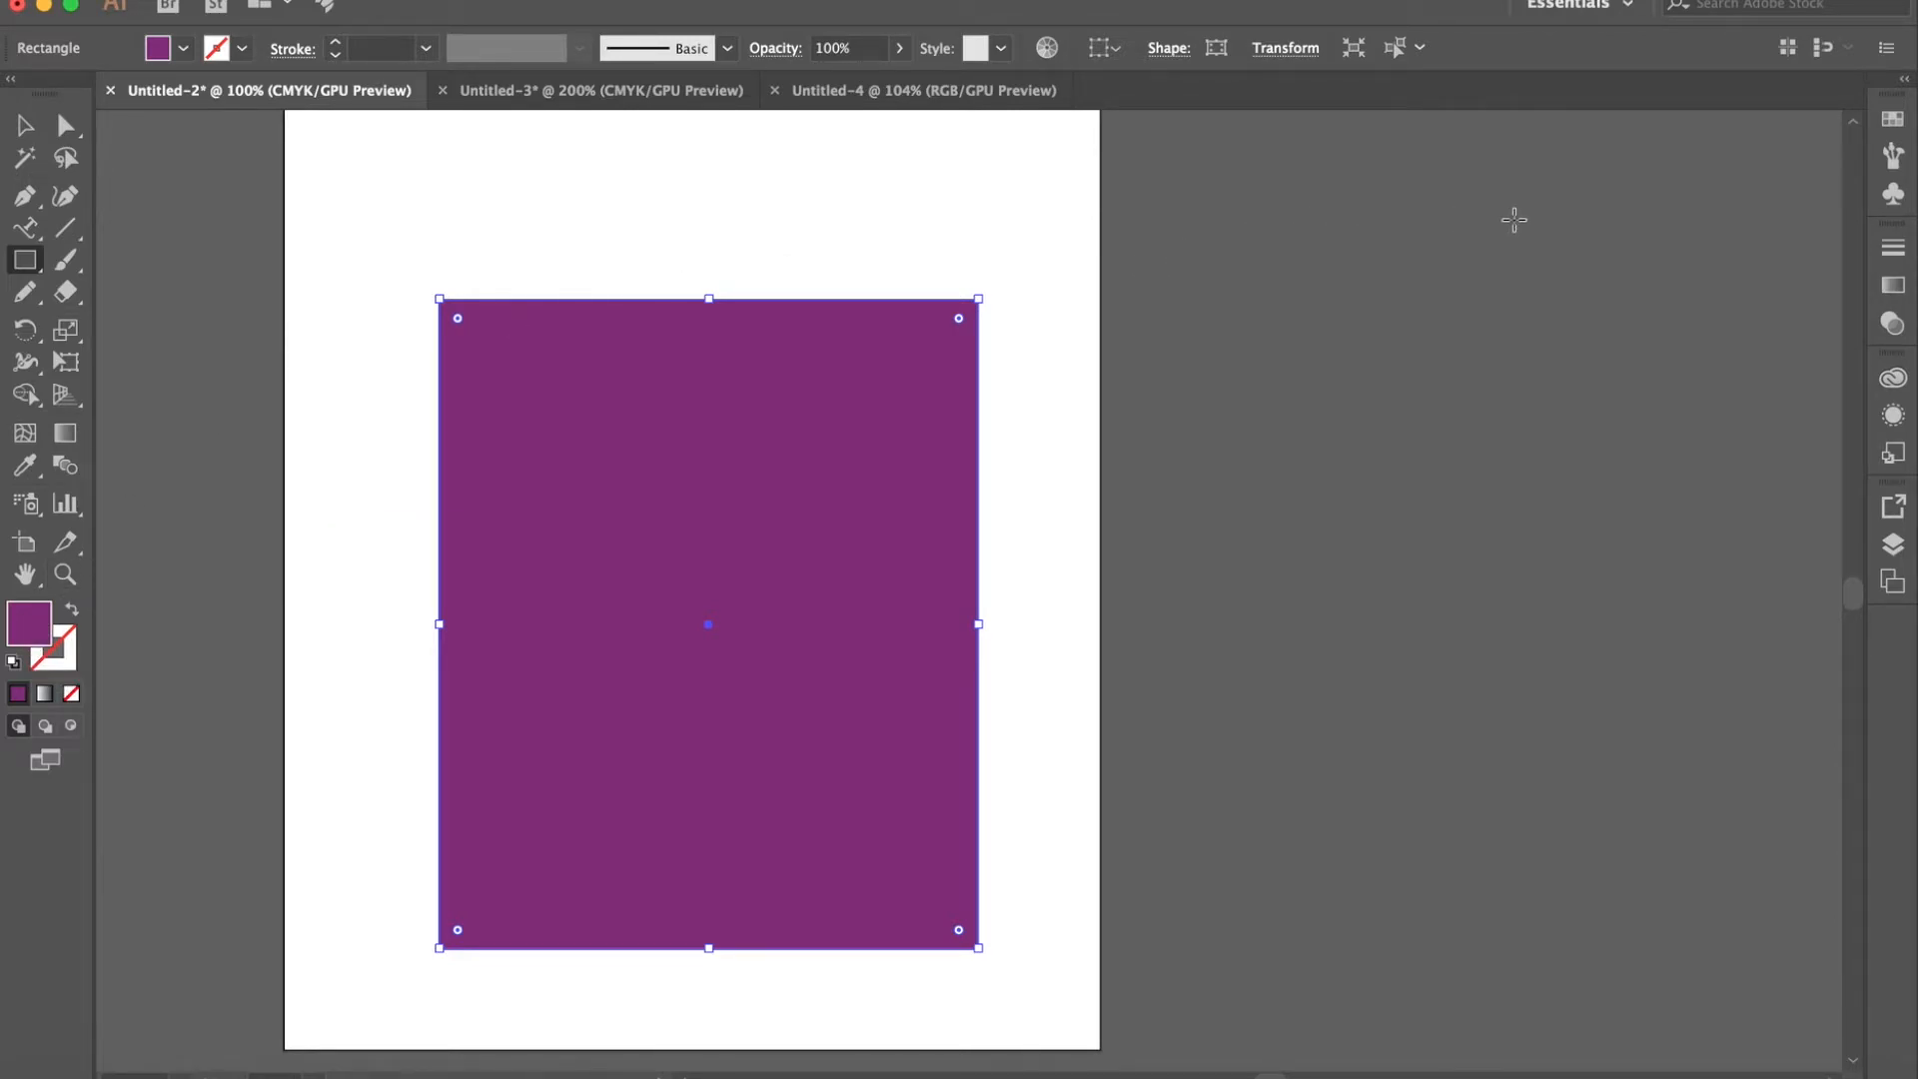
- Try orange, yellow, blue, purple and grey swatches in turn as the rectangle's fill
click(1893, 121)
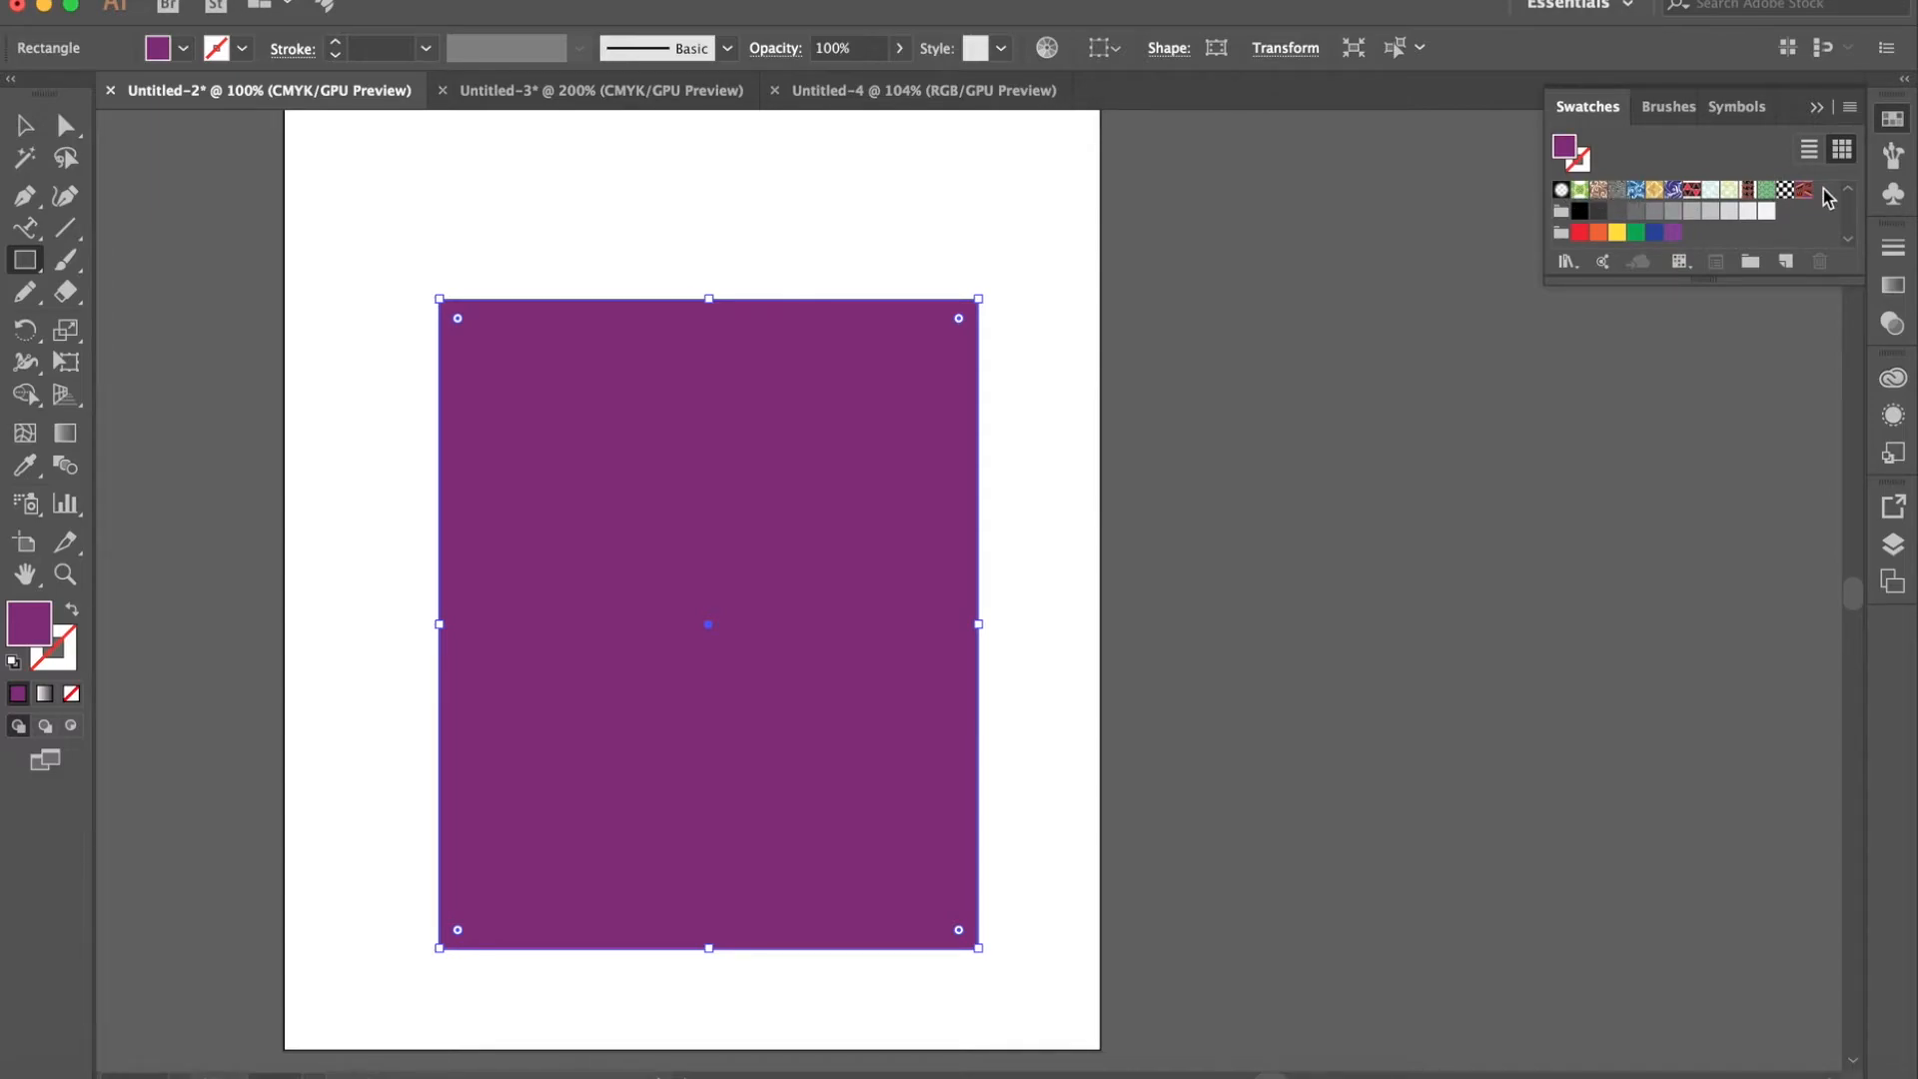
click(1598, 233)
click(1617, 232)
click(1654, 232)
click(1673, 234)
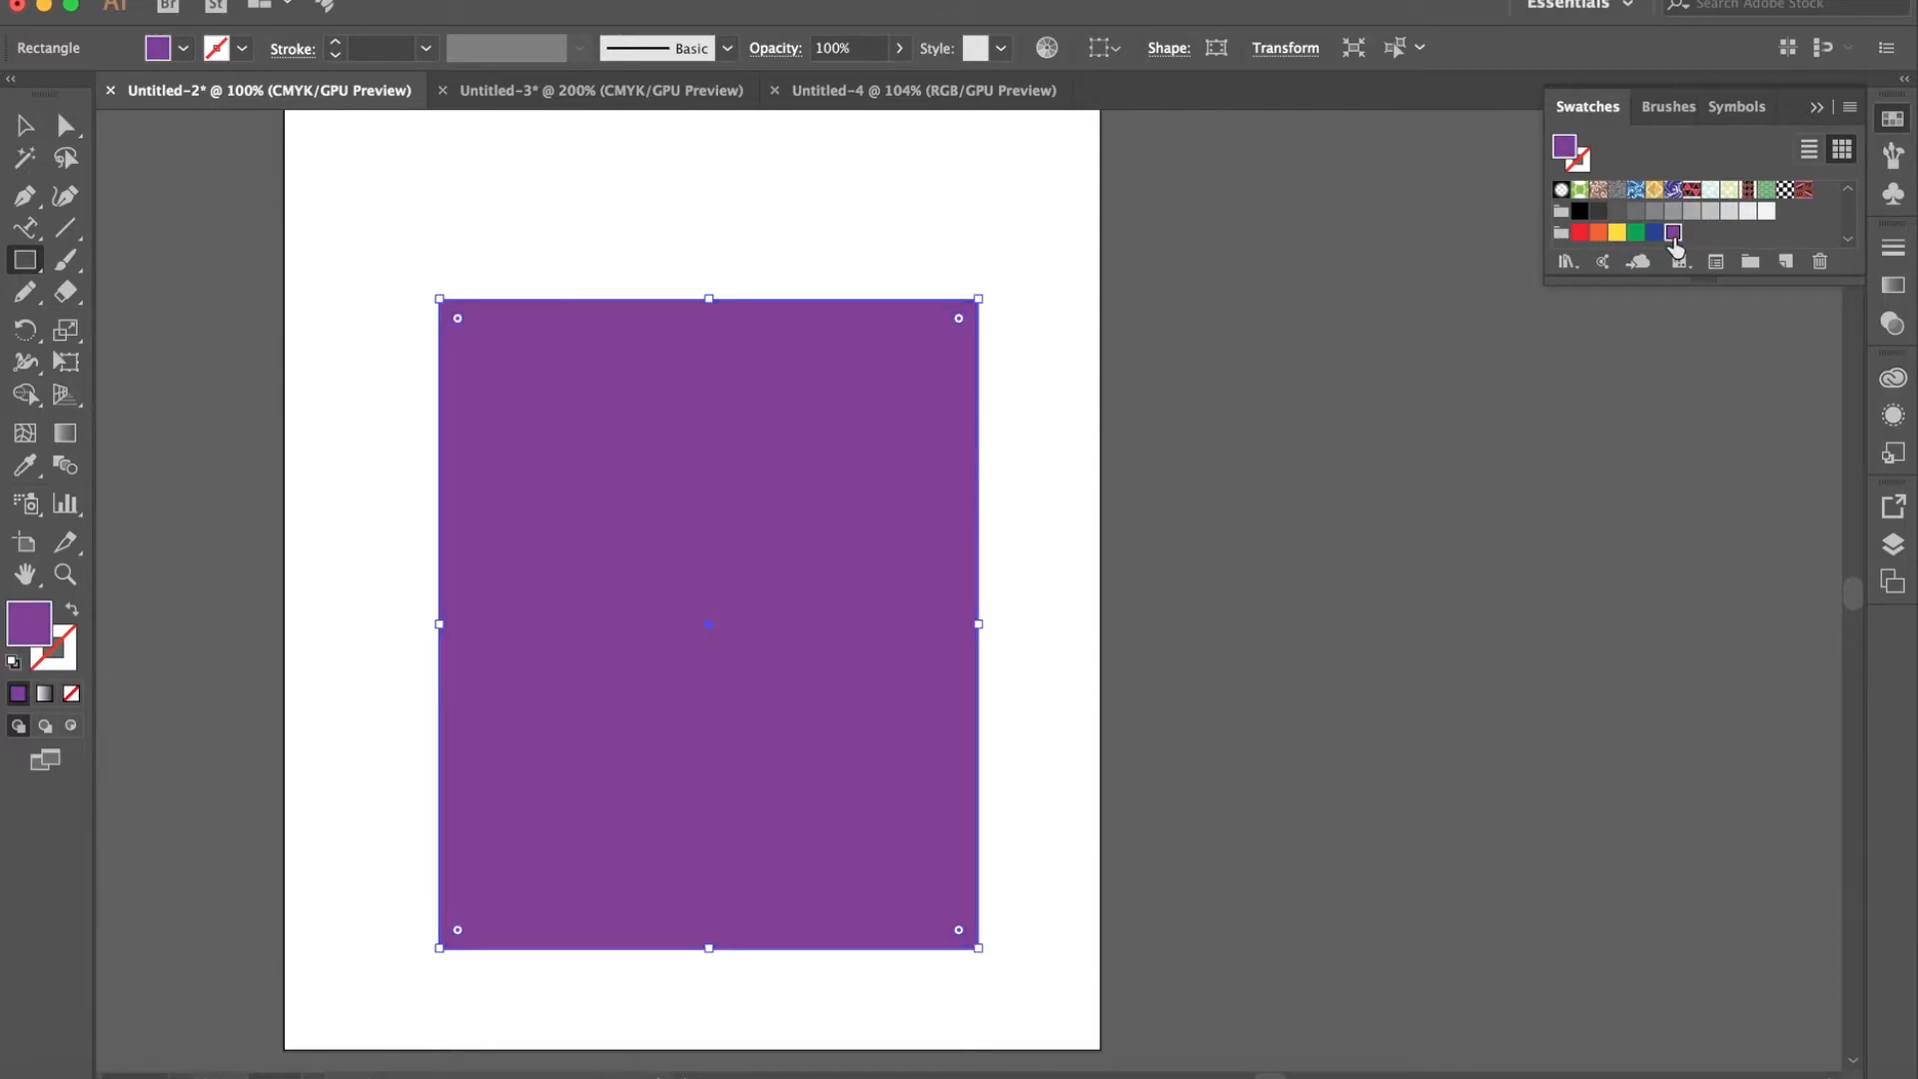
click(1599, 213)
click(1633, 213)
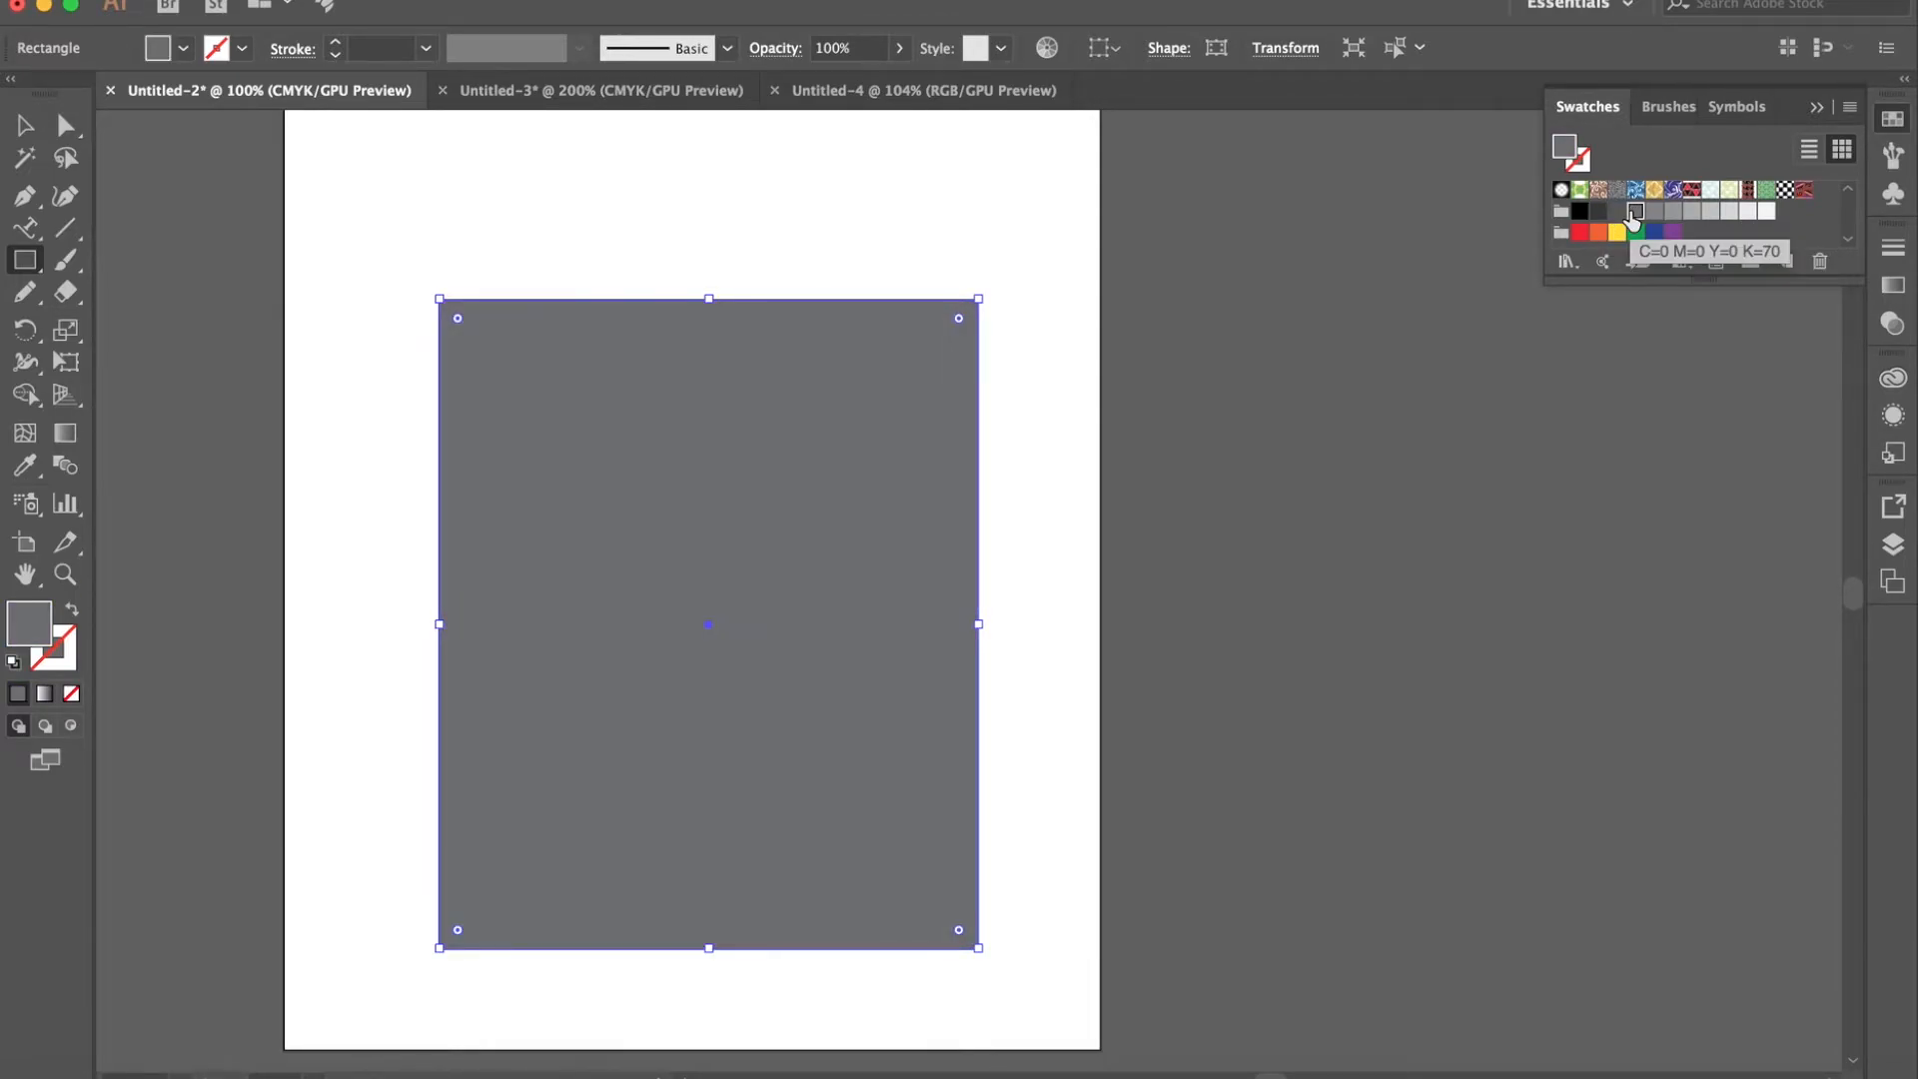
- Try several pattern swatches on the rectangle and finish with the blue and white swirl pattern as its fill
click(1579, 190)
click(1804, 189)
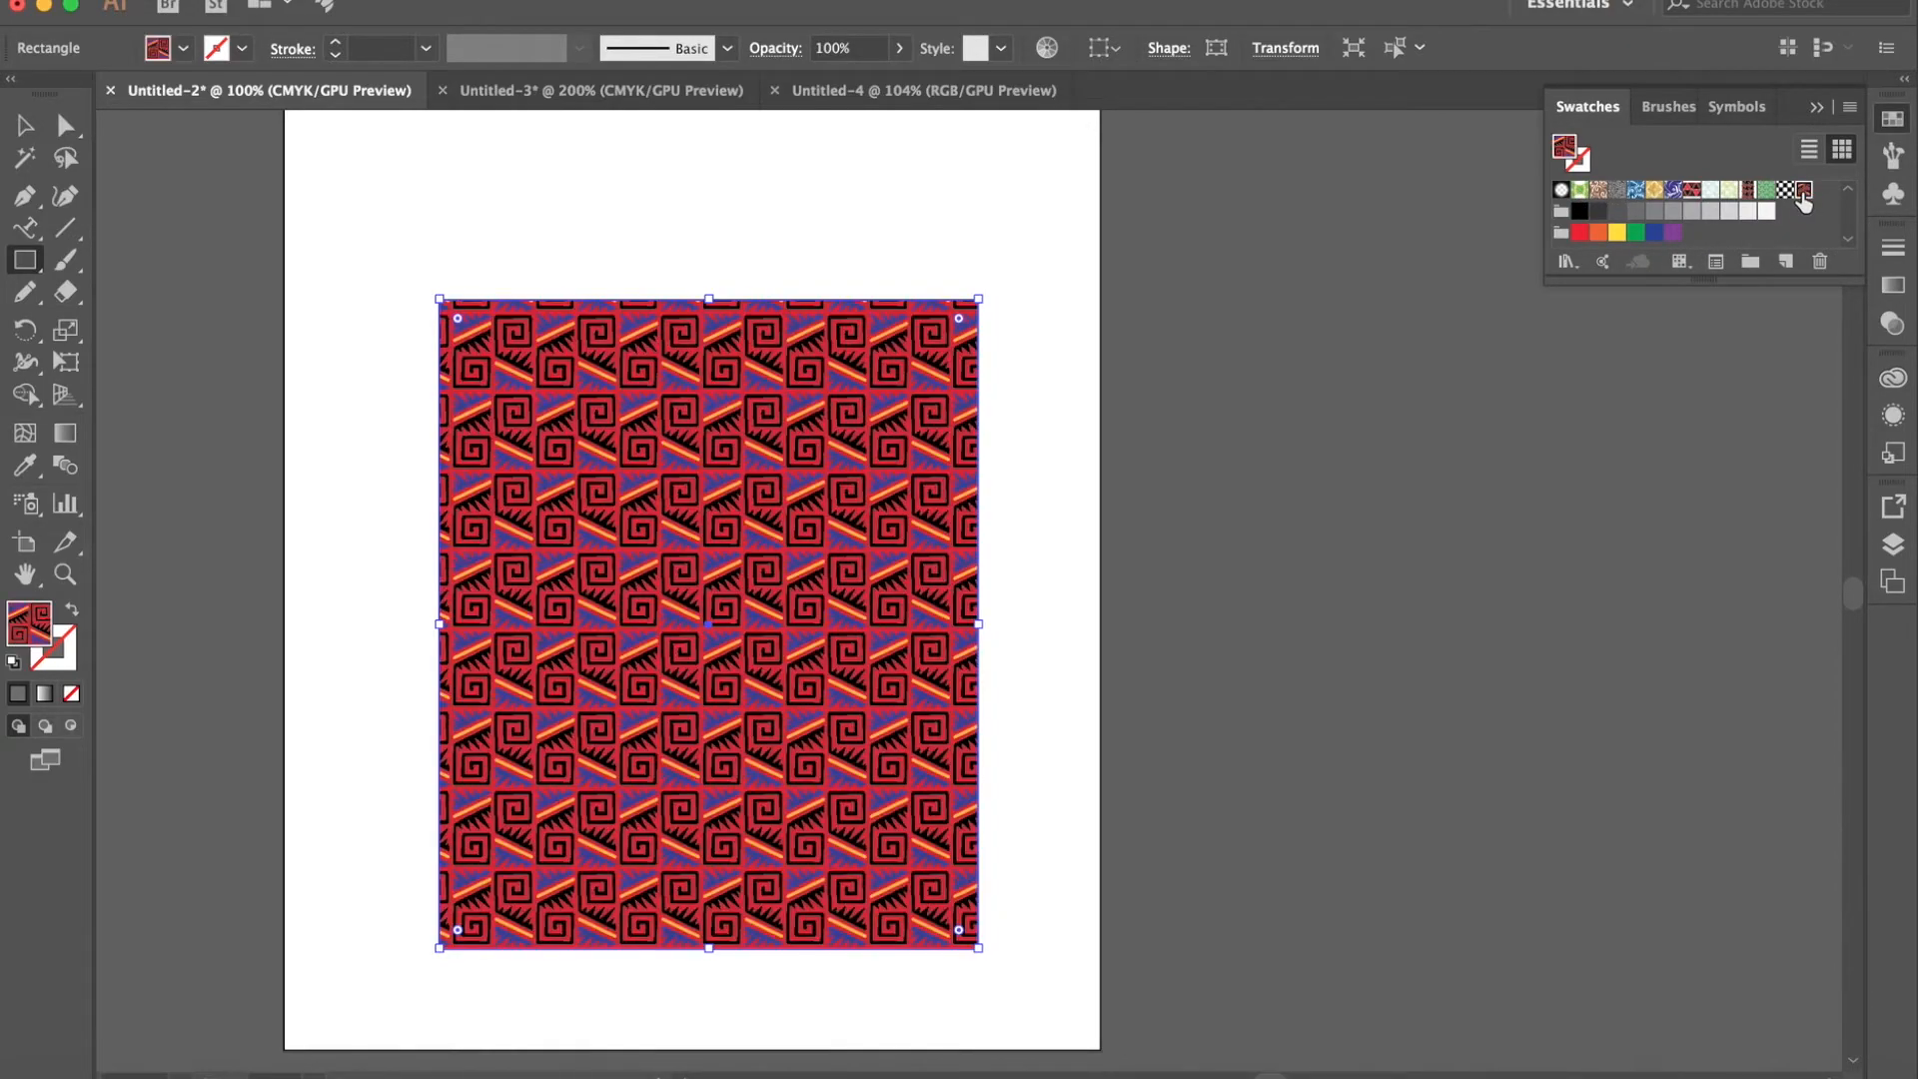
click(1733, 191)
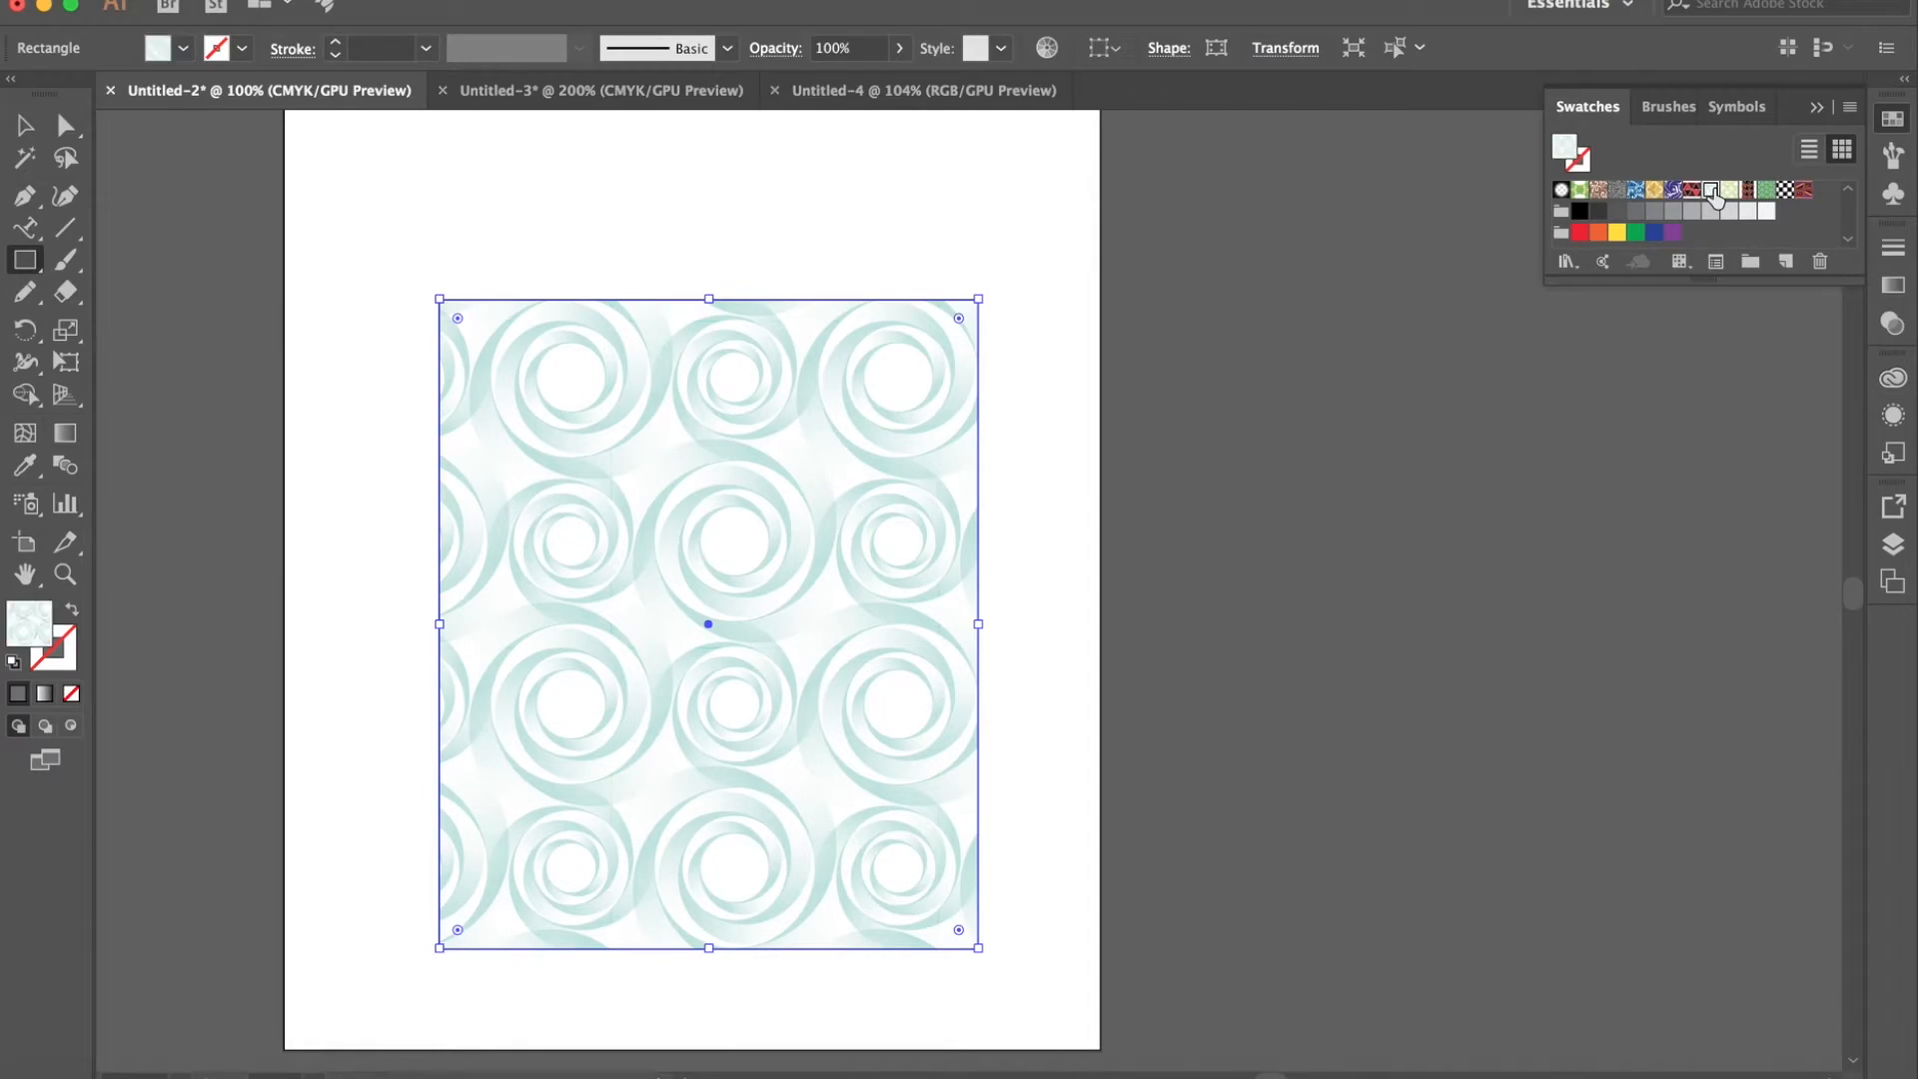
click(1745, 191)
click(1729, 191)
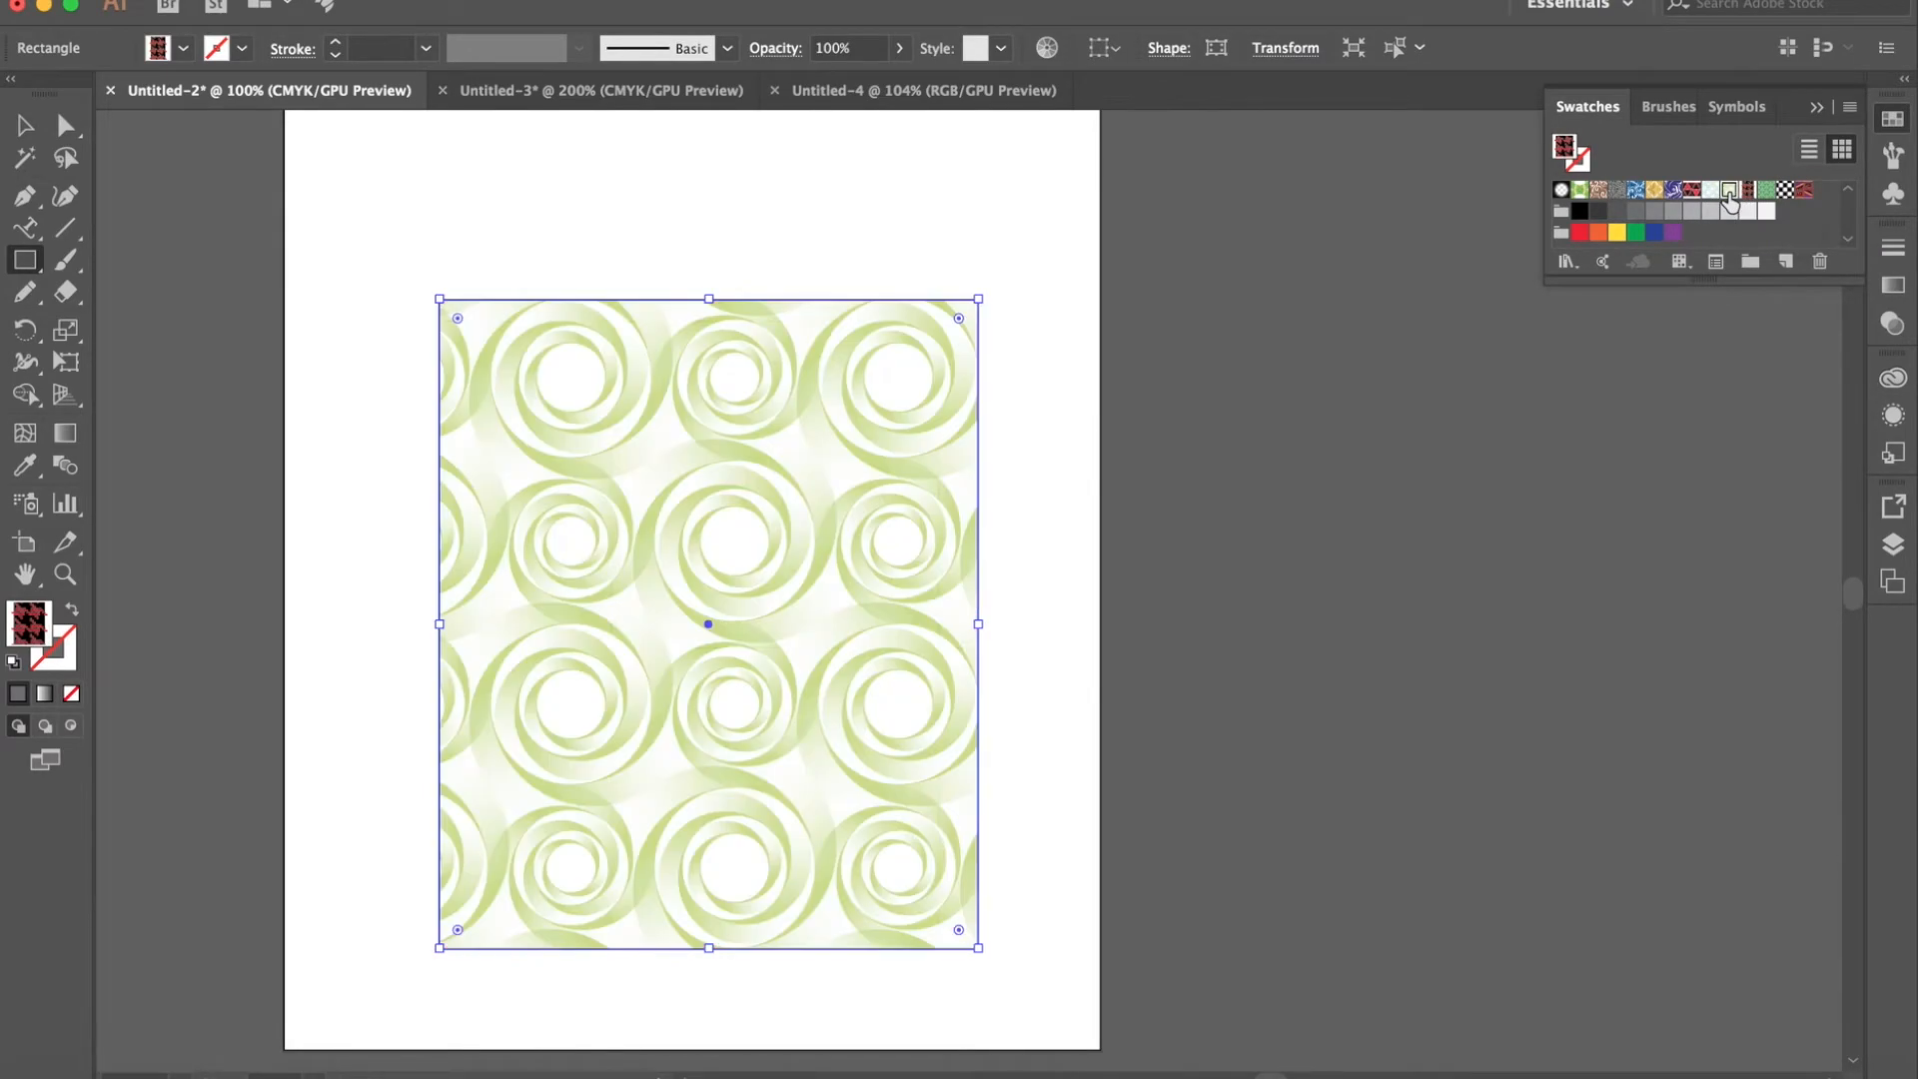
click(1635, 190)
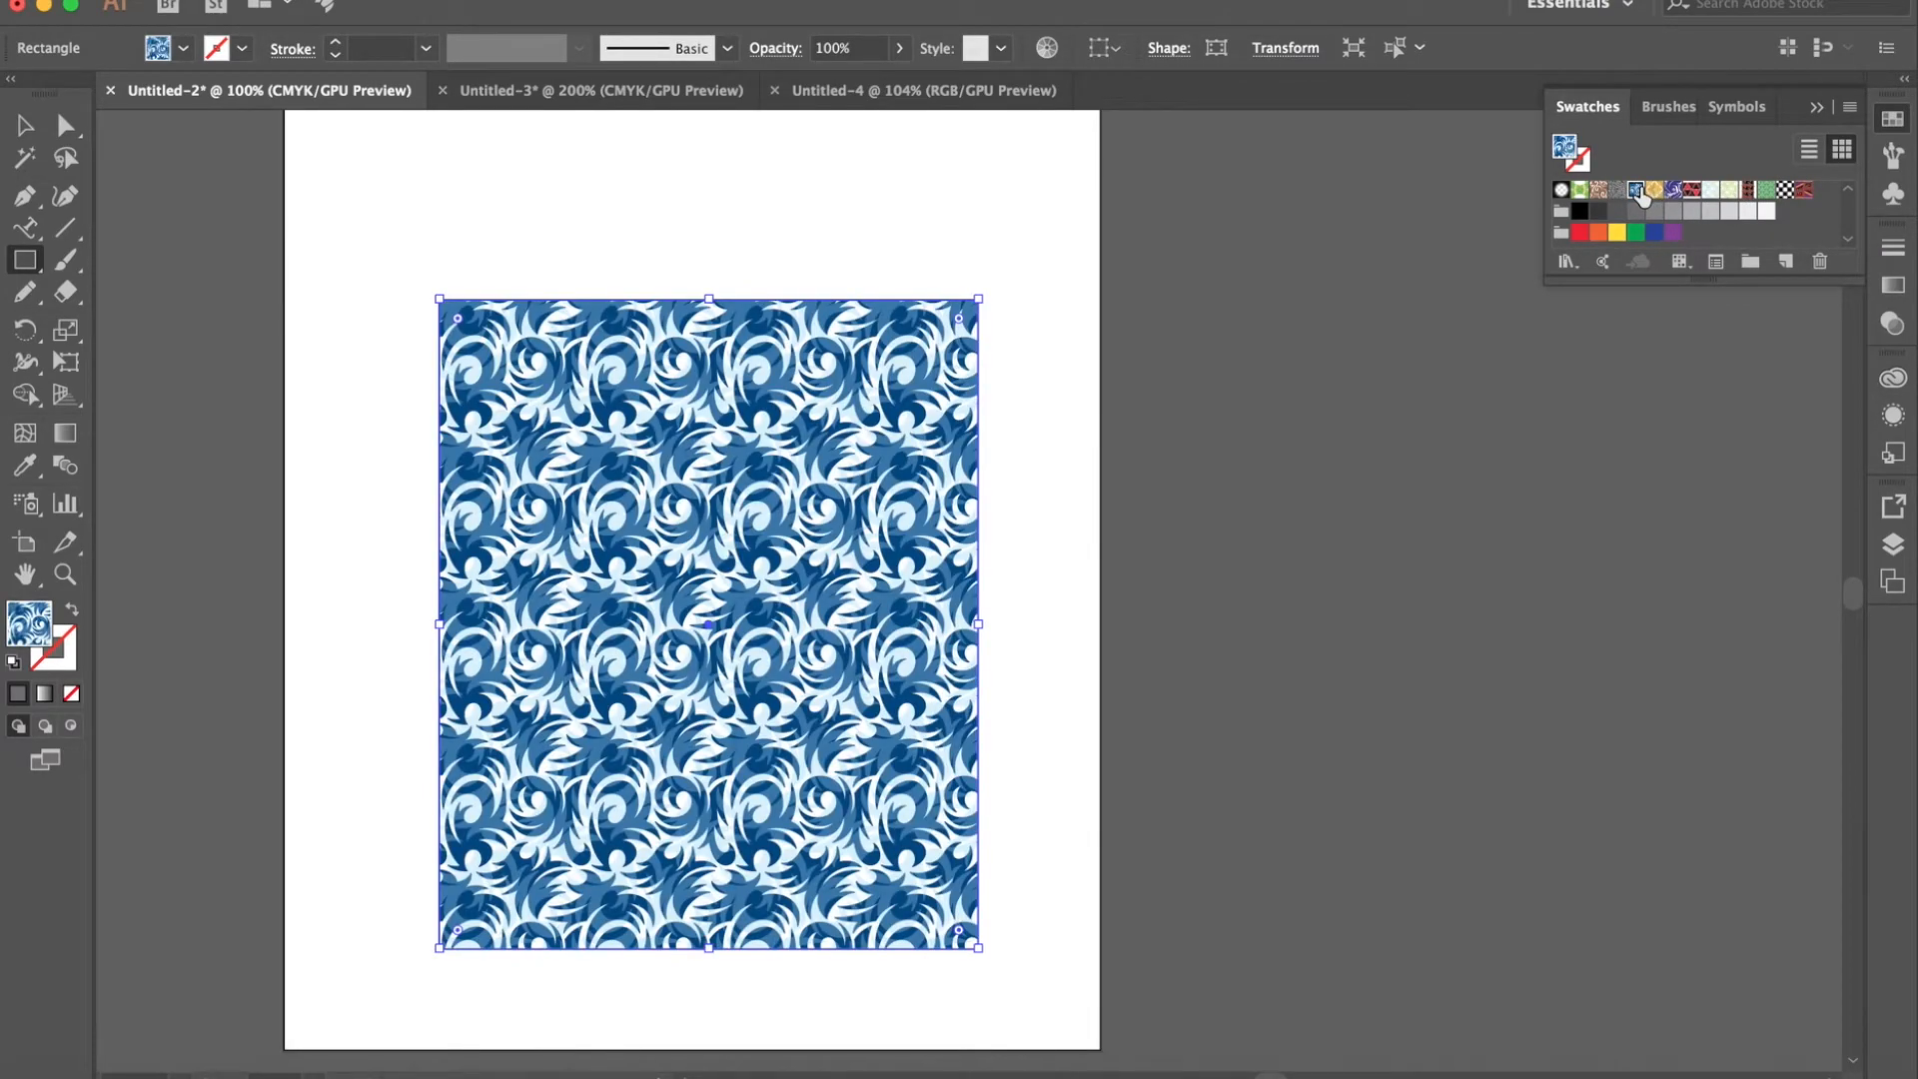
- Open the Ancient swatch library from the Art History collection
click(1567, 262)
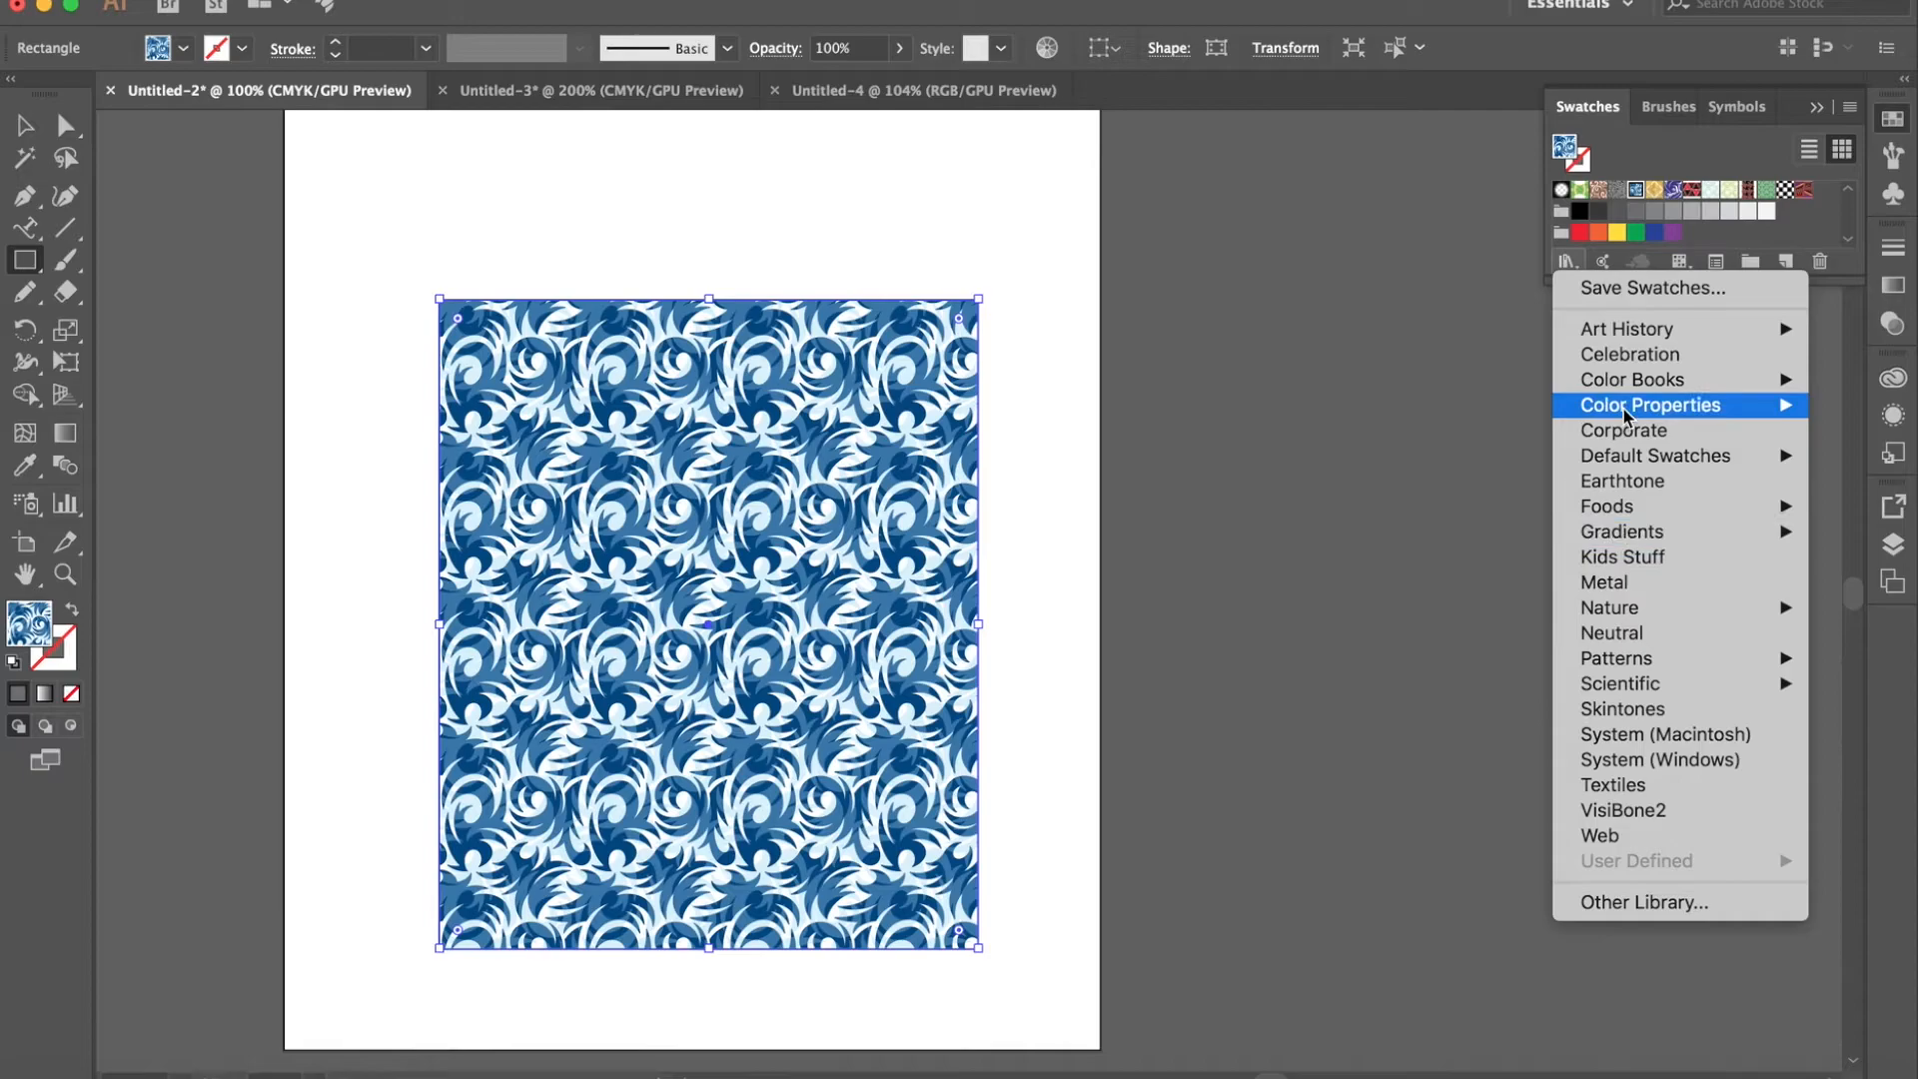
mouse_move(1610, 325)
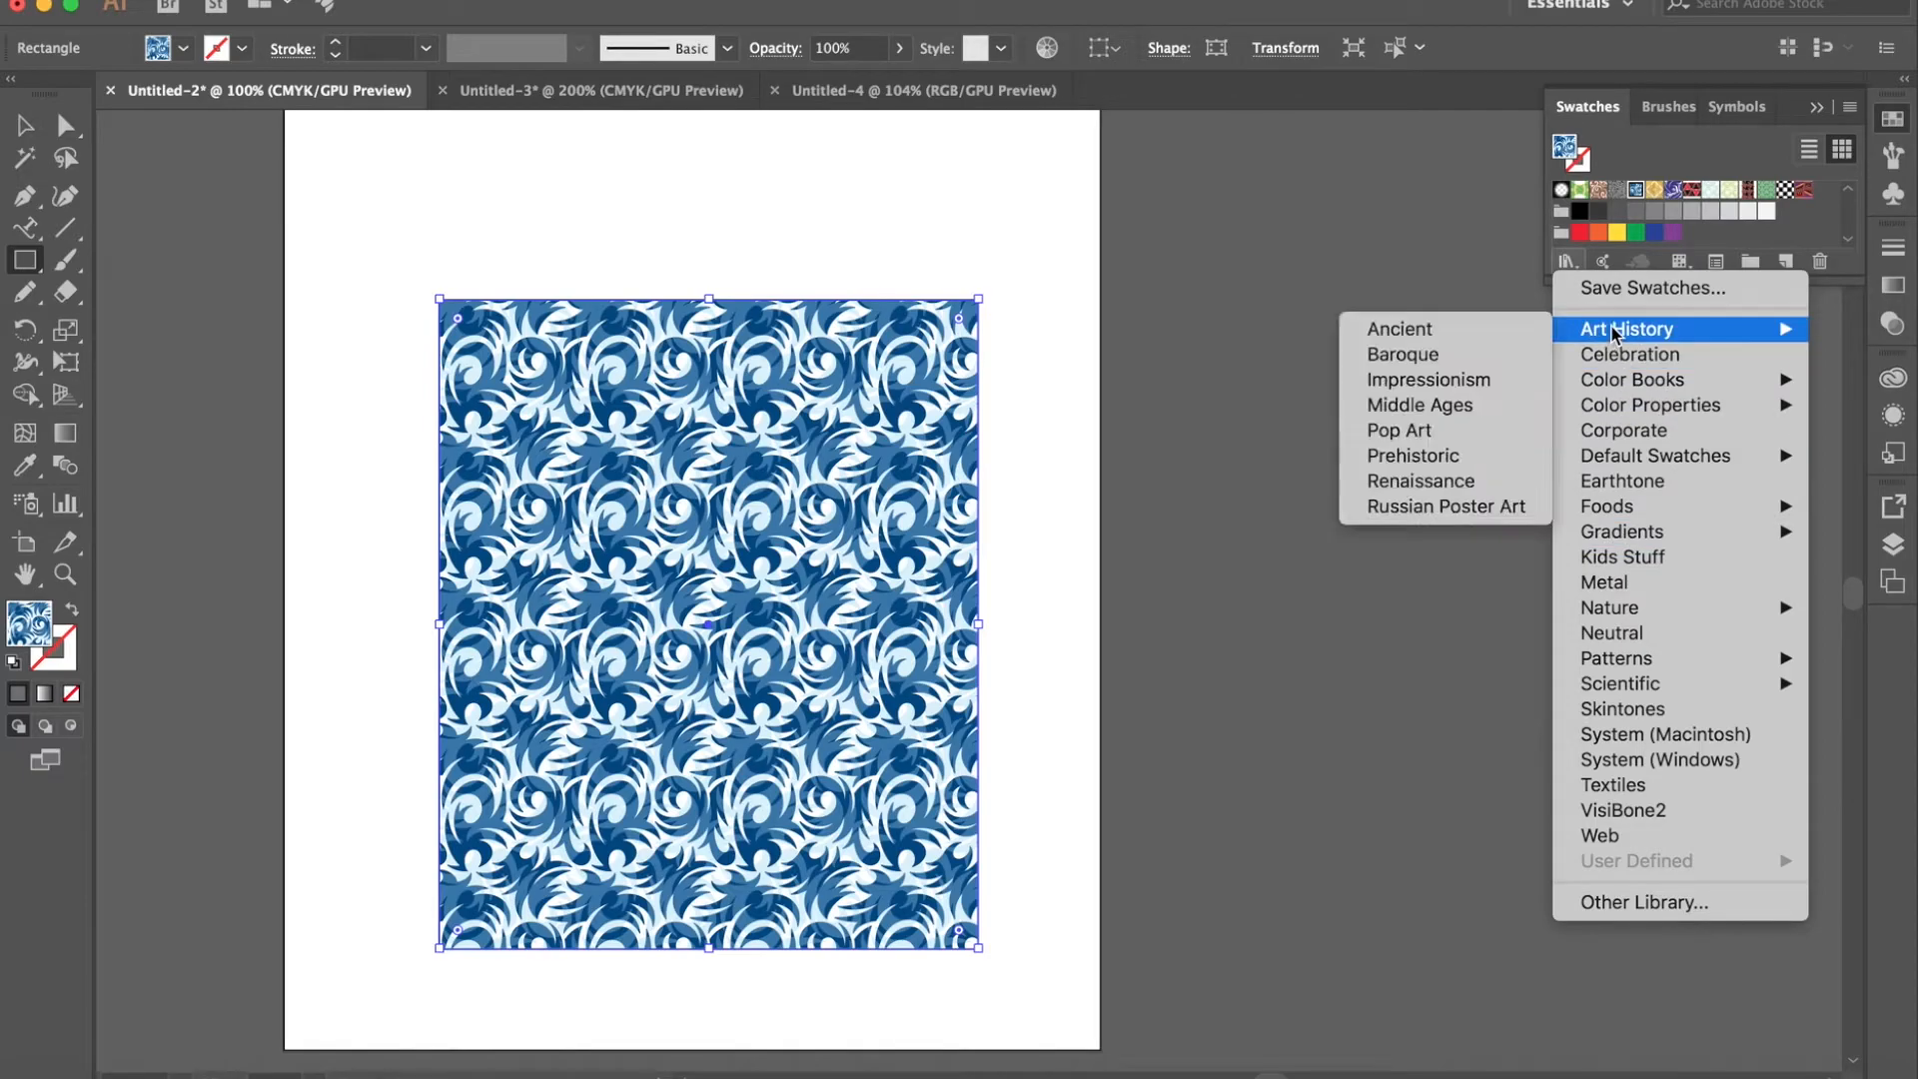
click(1489, 330)
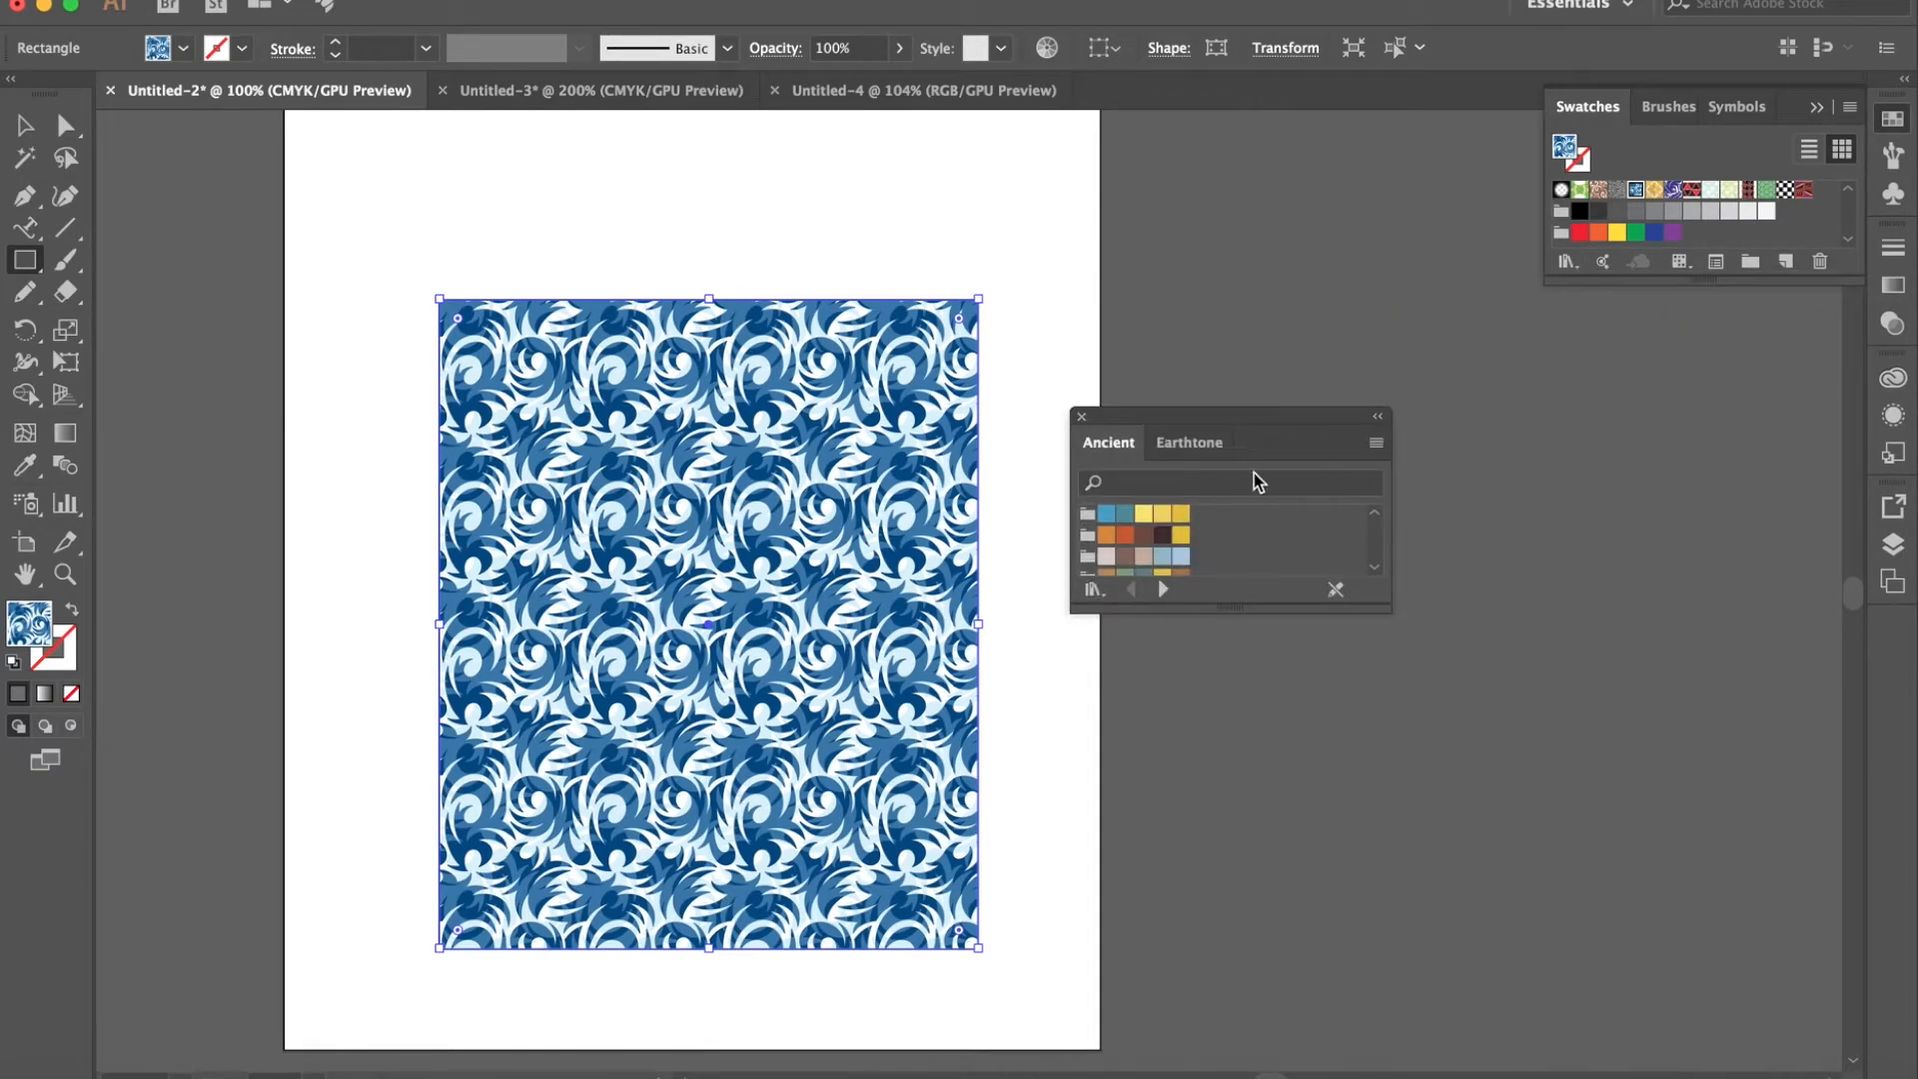
- Look through the Ancient swatch library, and open the Celebration library to browse its colors
scroll(1220, 534, down, 3)
scroll(1220, 534, down, 3)
click(1094, 589)
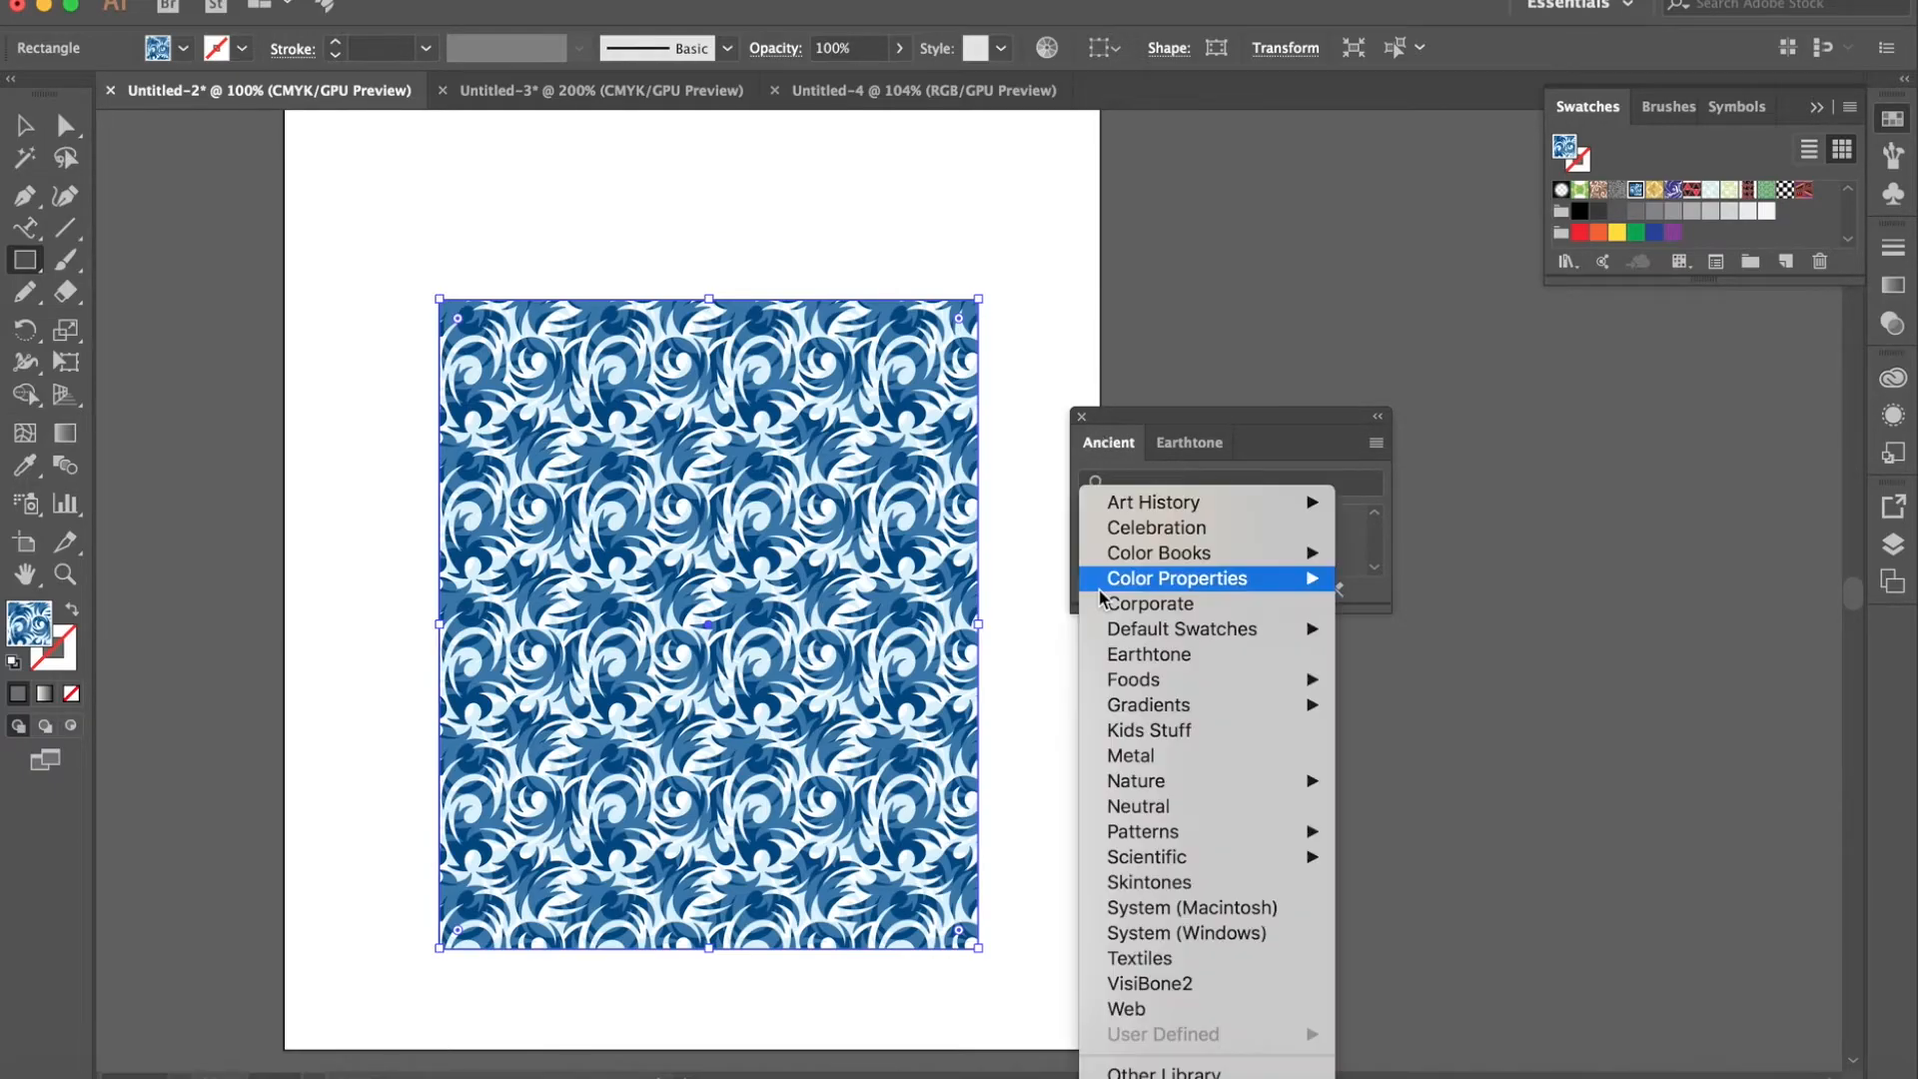
click(1155, 530)
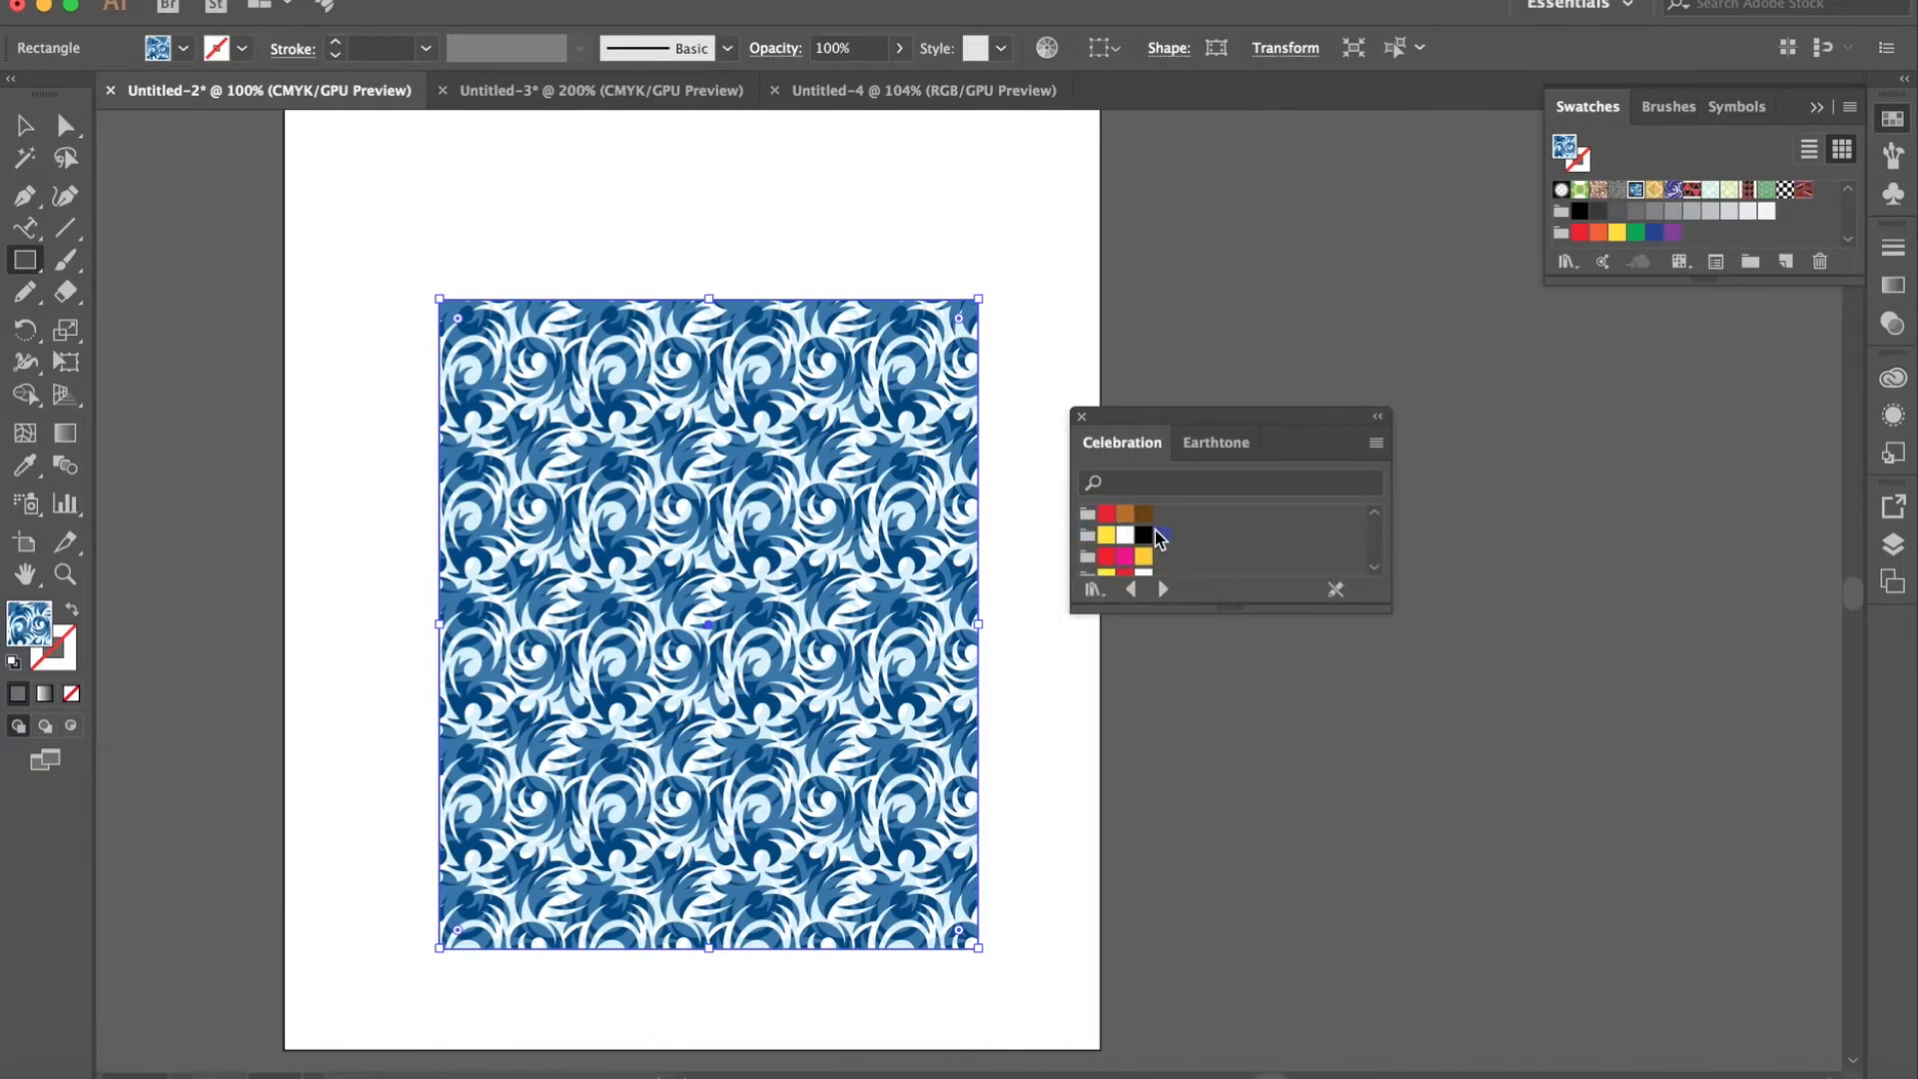
scroll(1154, 532, down, 5)
scroll(1154, 531, up, 5)
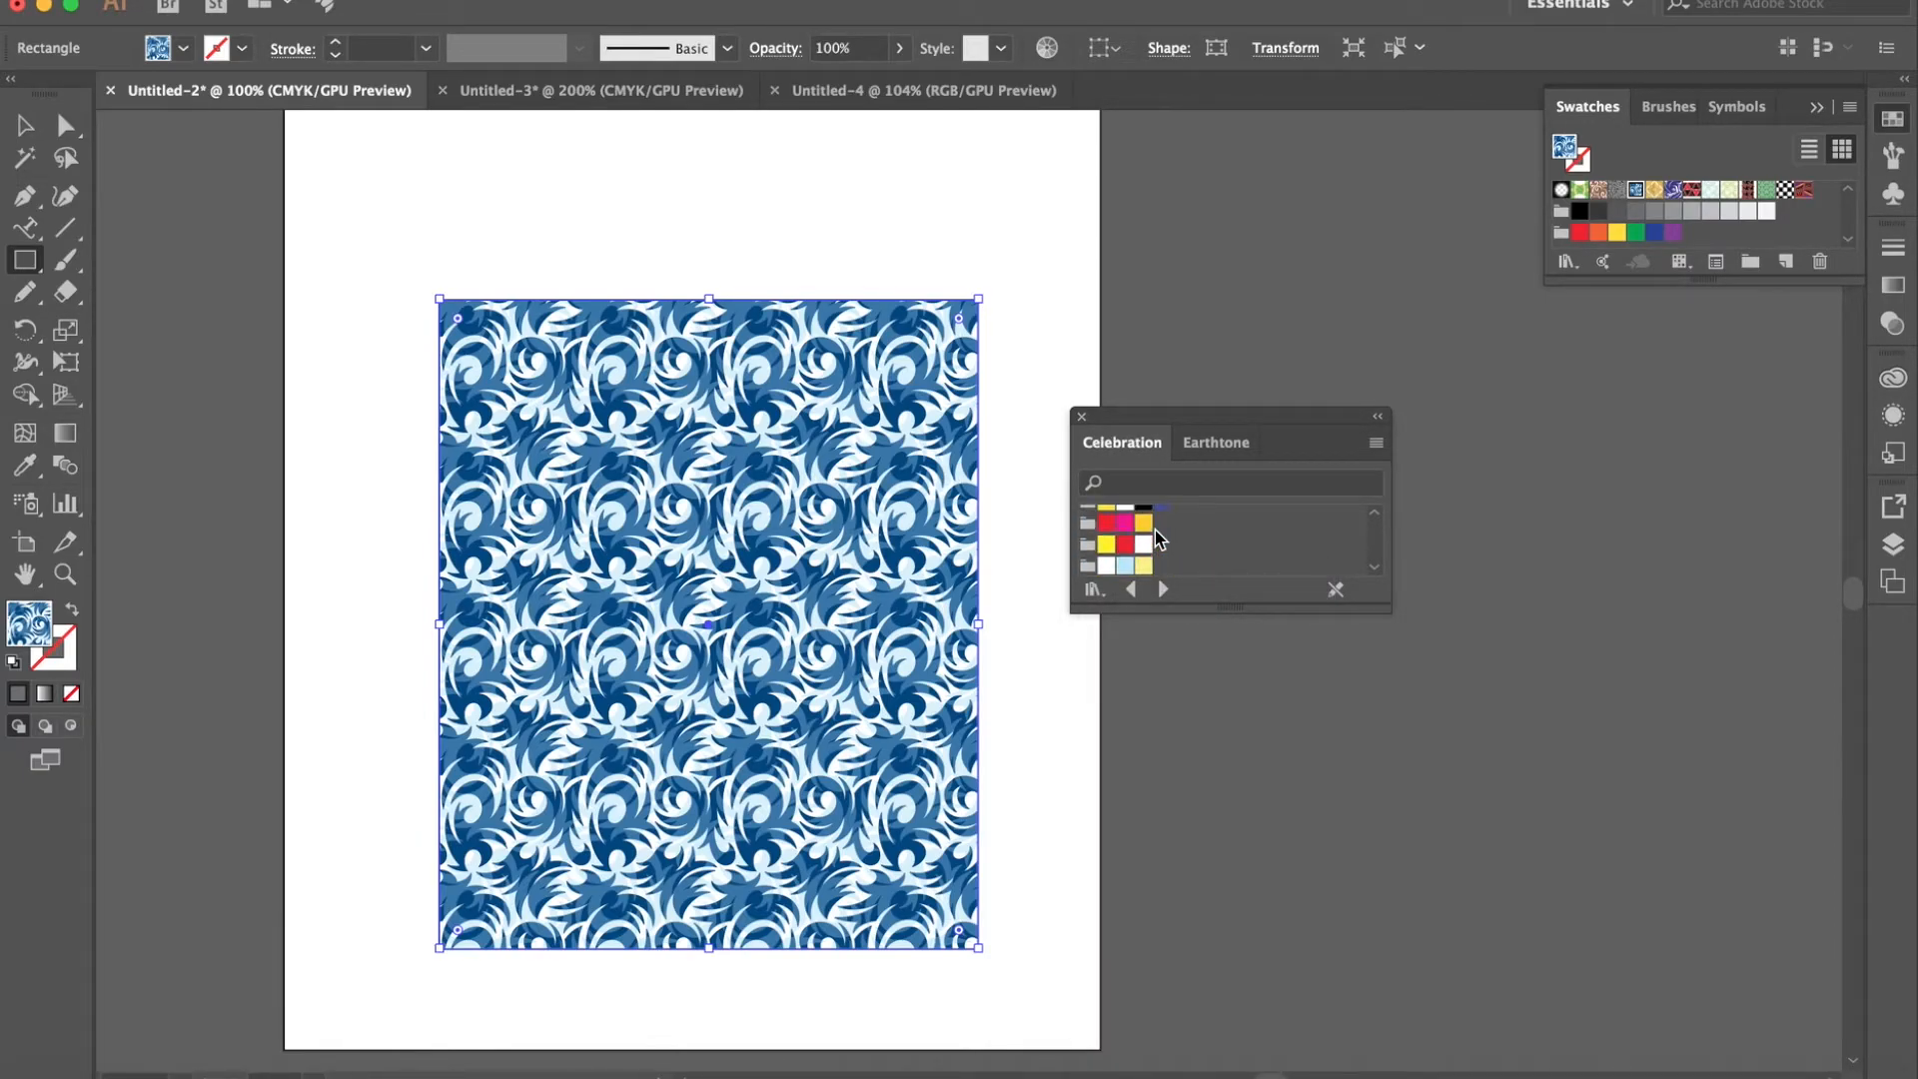
- Open the PANTONE+ Metallic Coated color book and try a reddish-brown and a muted purple swatch as the rectangle's fill
click(1094, 591)
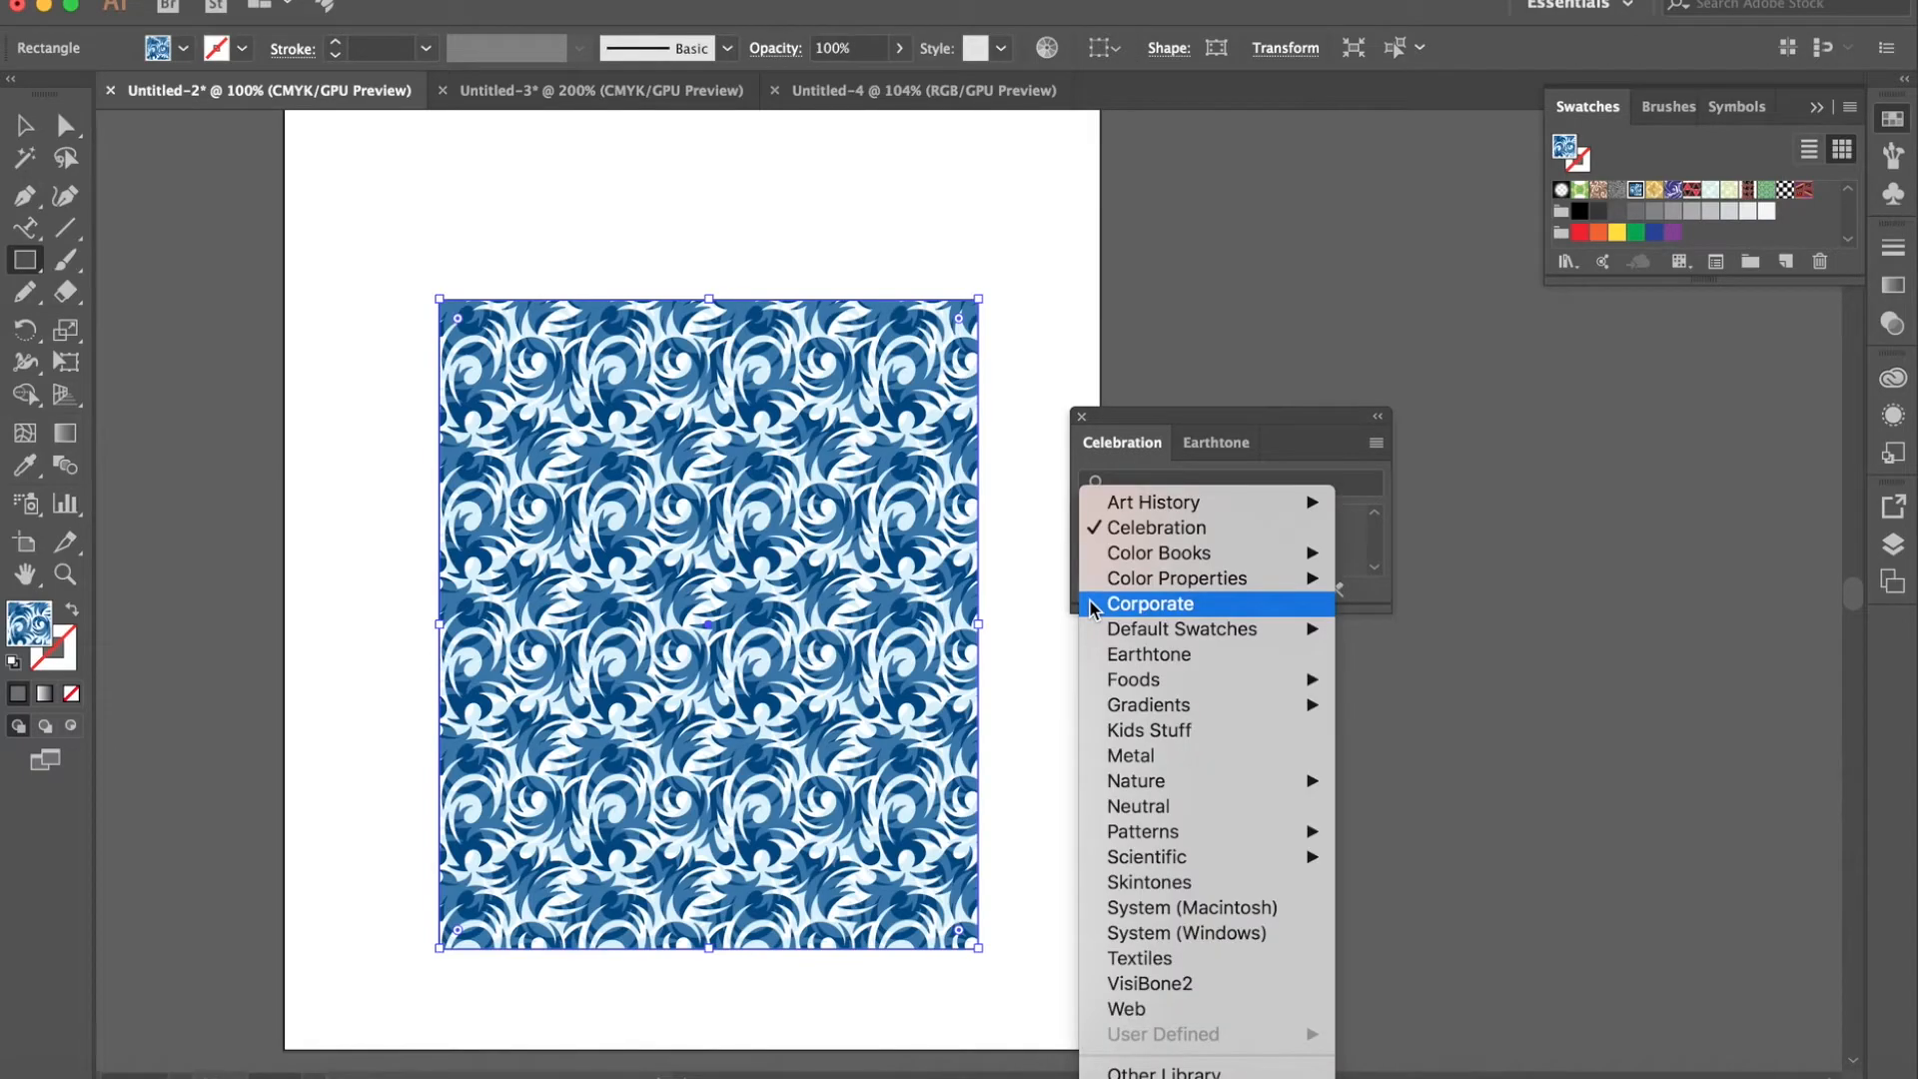
mouse_move(1125, 563)
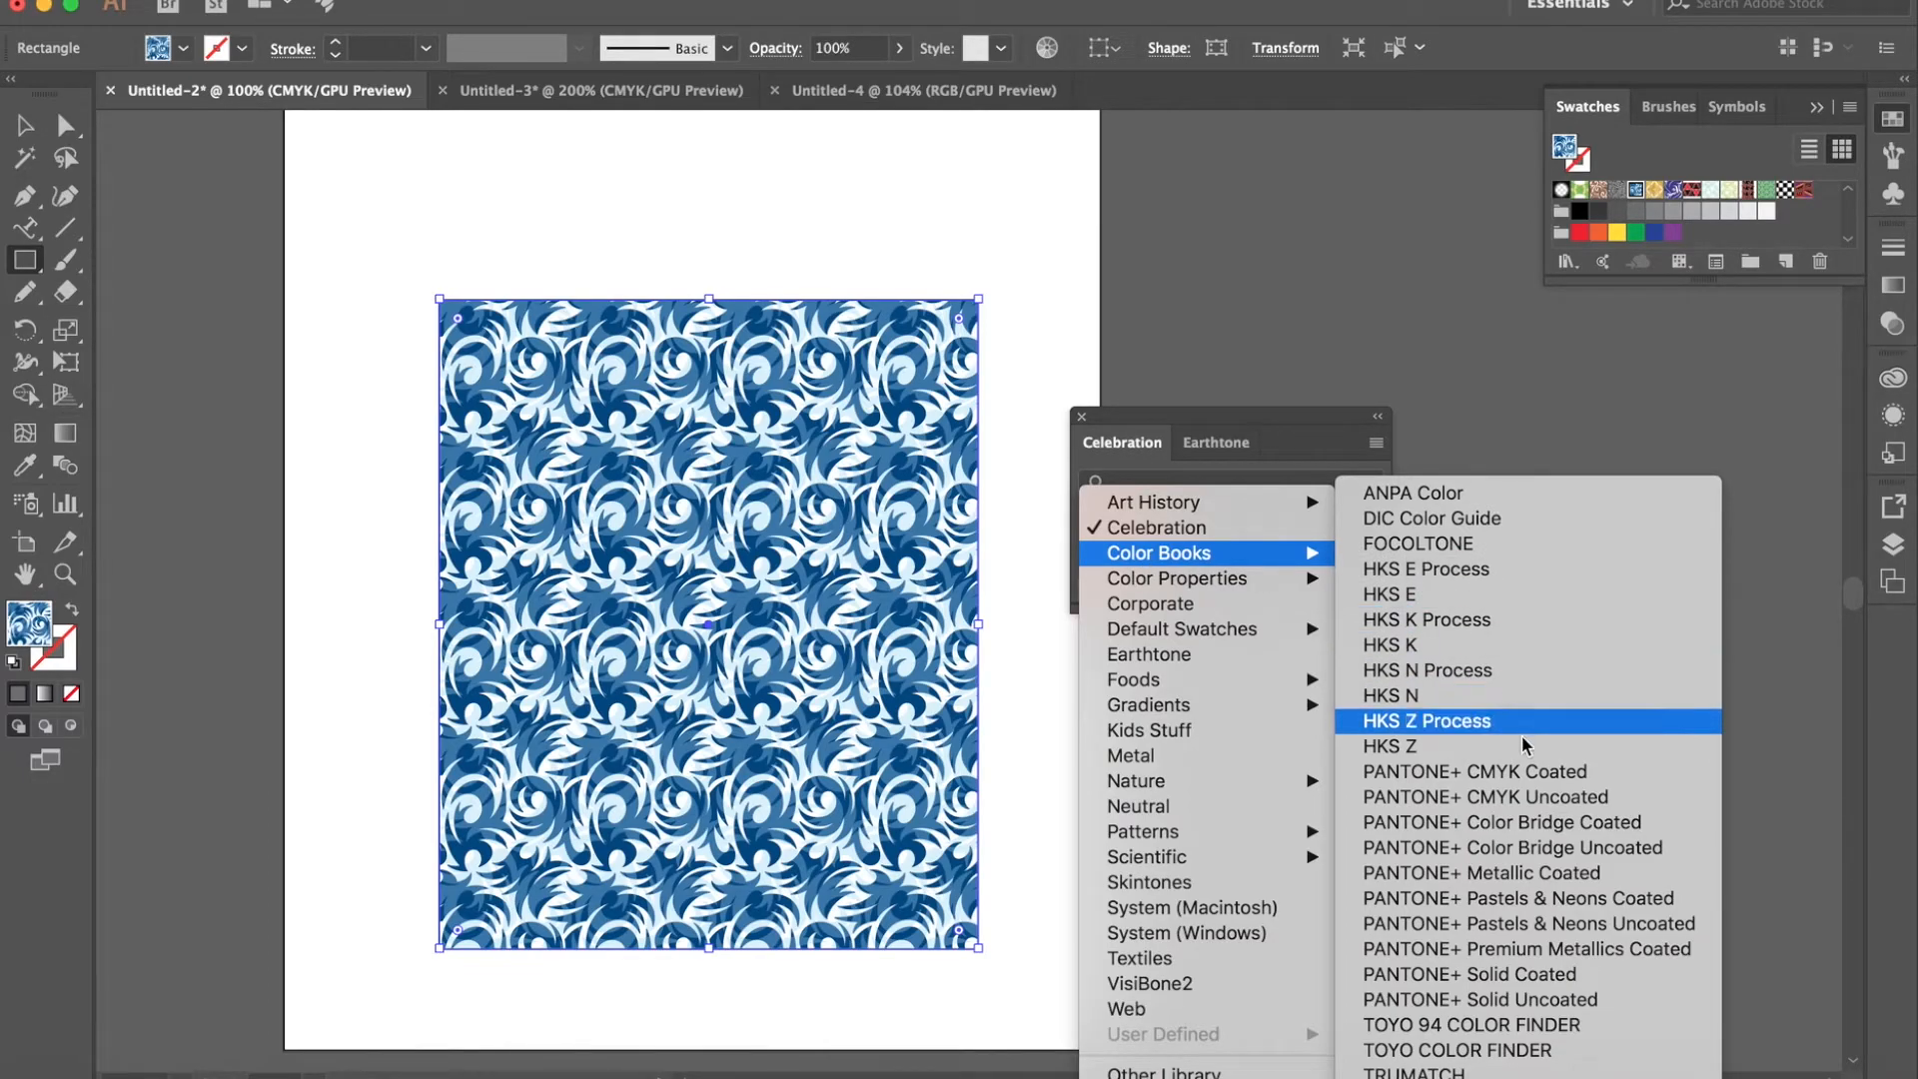
click(1550, 872)
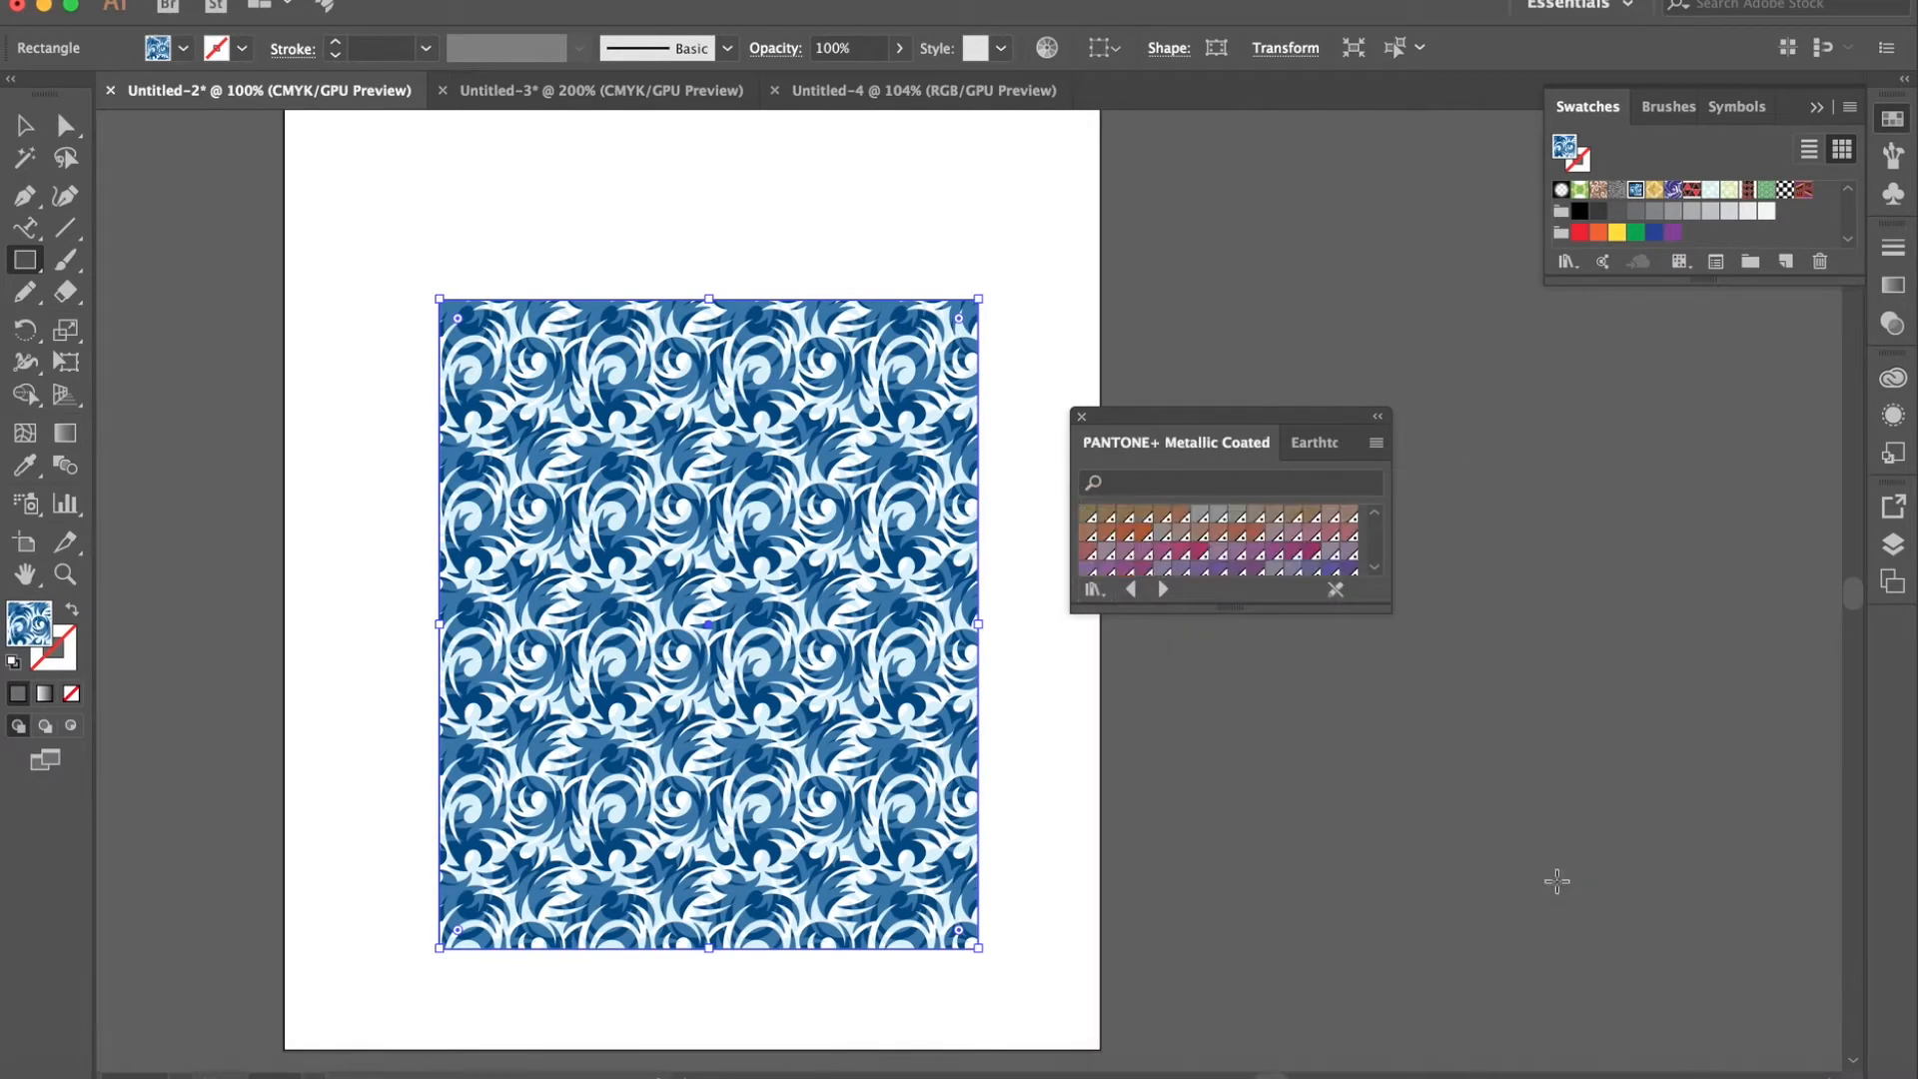
click(1237, 535)
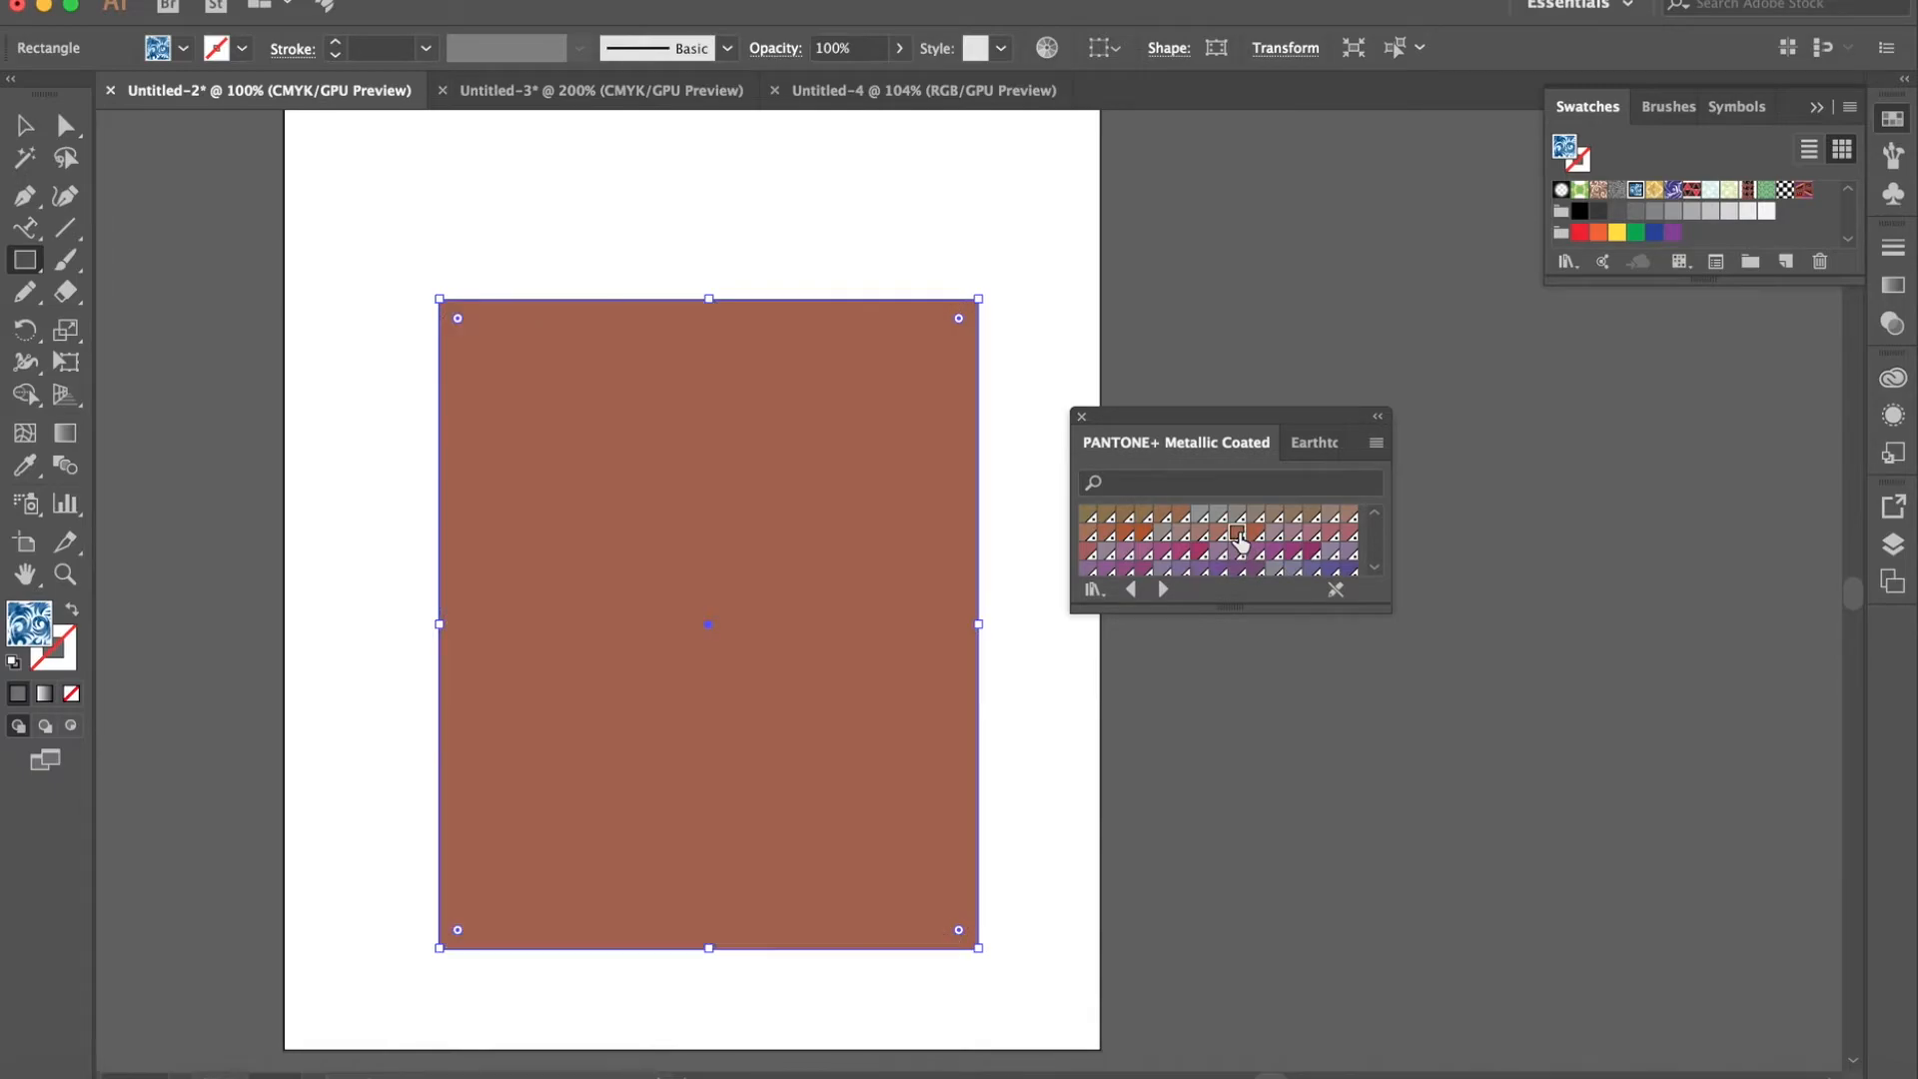
click(1238, 552)
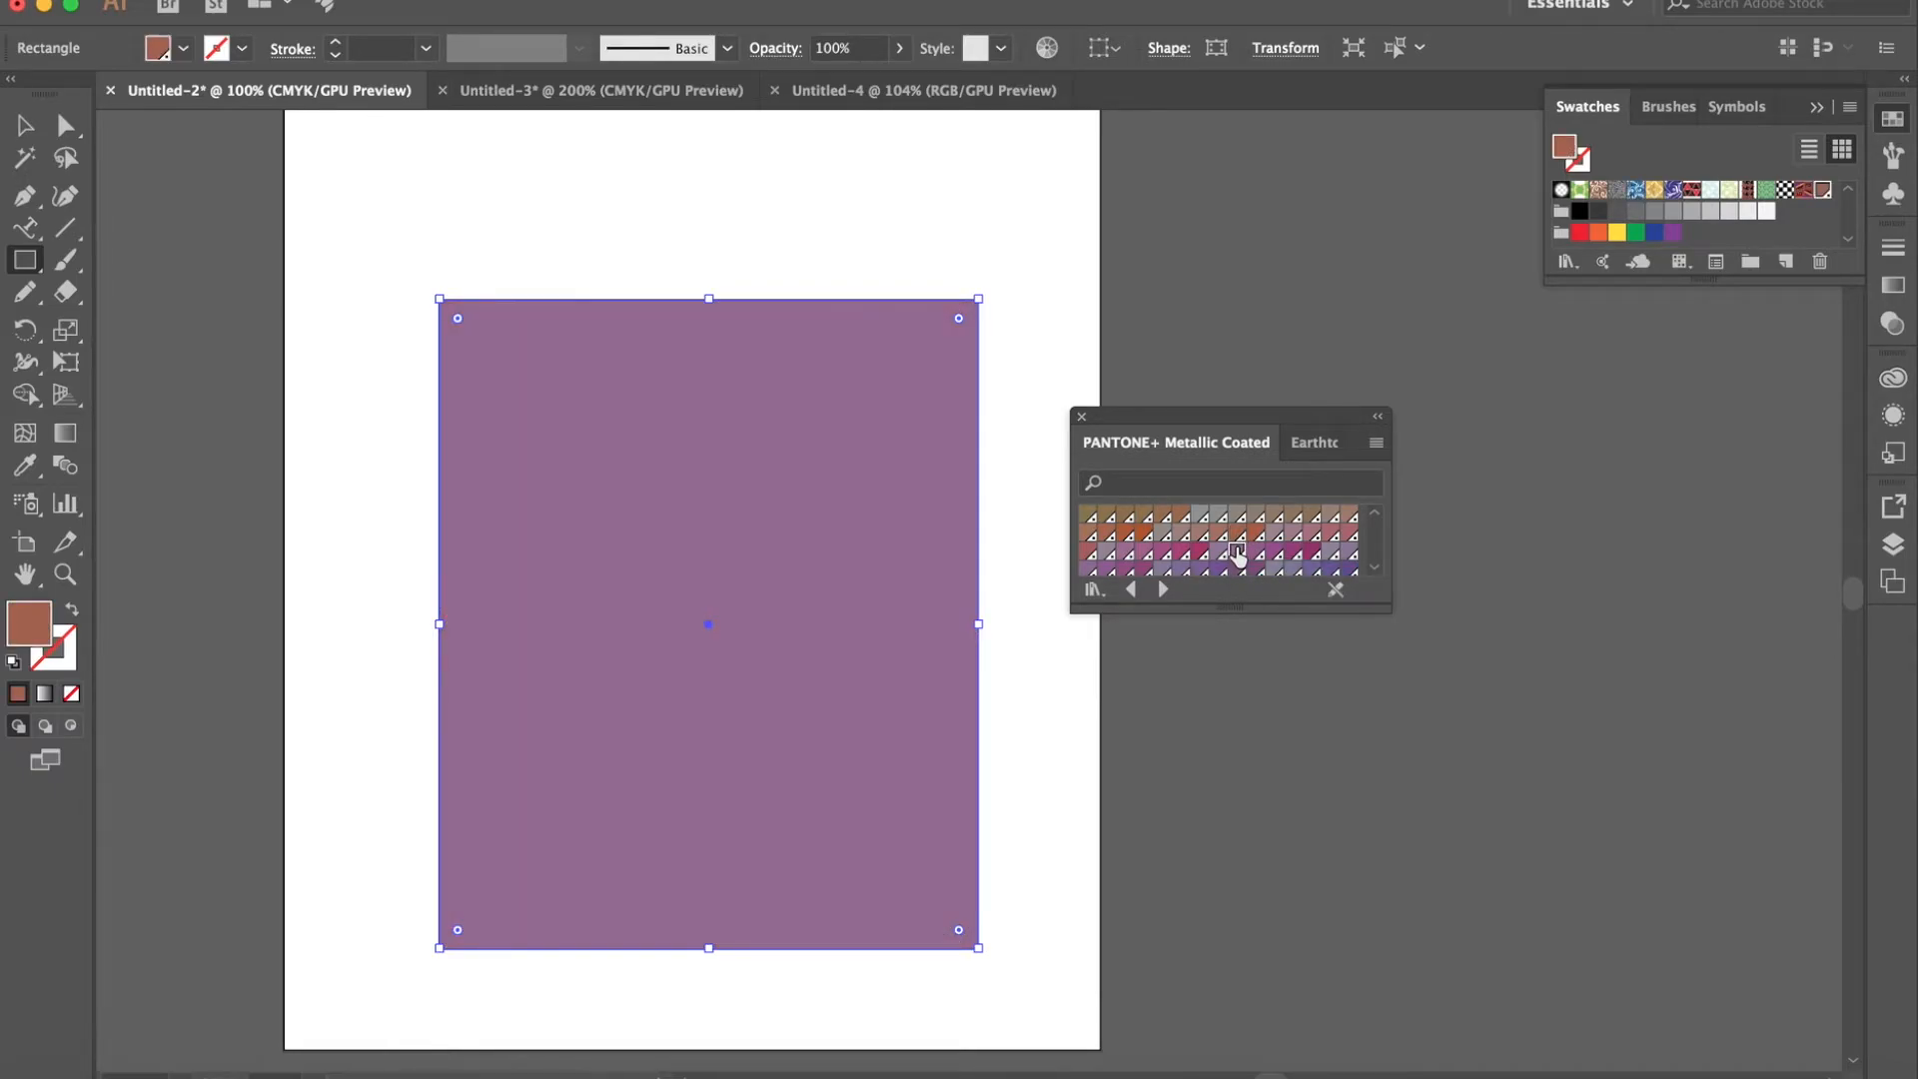
scroll(1237, 554, down, 4)
scroll(1237, 552, down, 2)
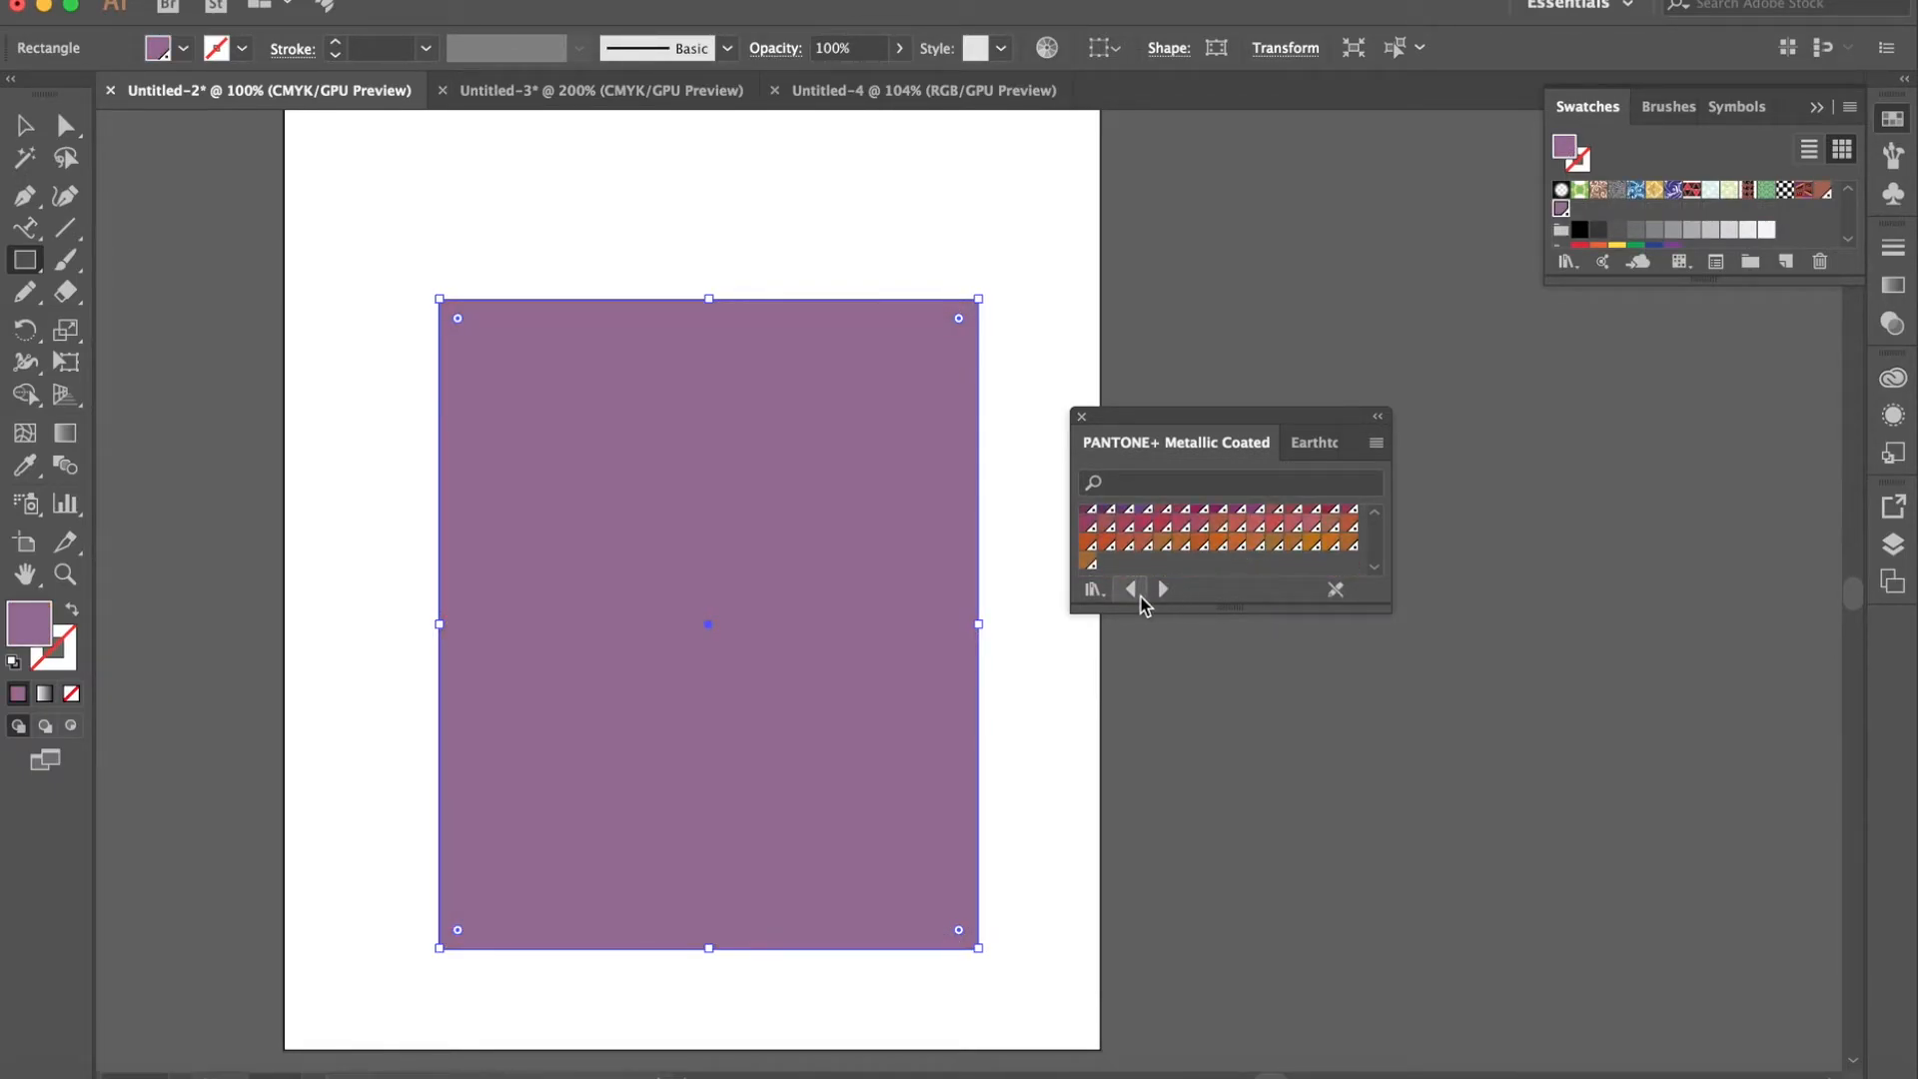
- Open the Nature_Animal Skins pattern library and try green reptile, Cheetah, Elephant, zebra-stripe, Turtle and brown snakeskin patterns as the rectangle's fill
click(1094, 589)
mouse_move(1188, 837)
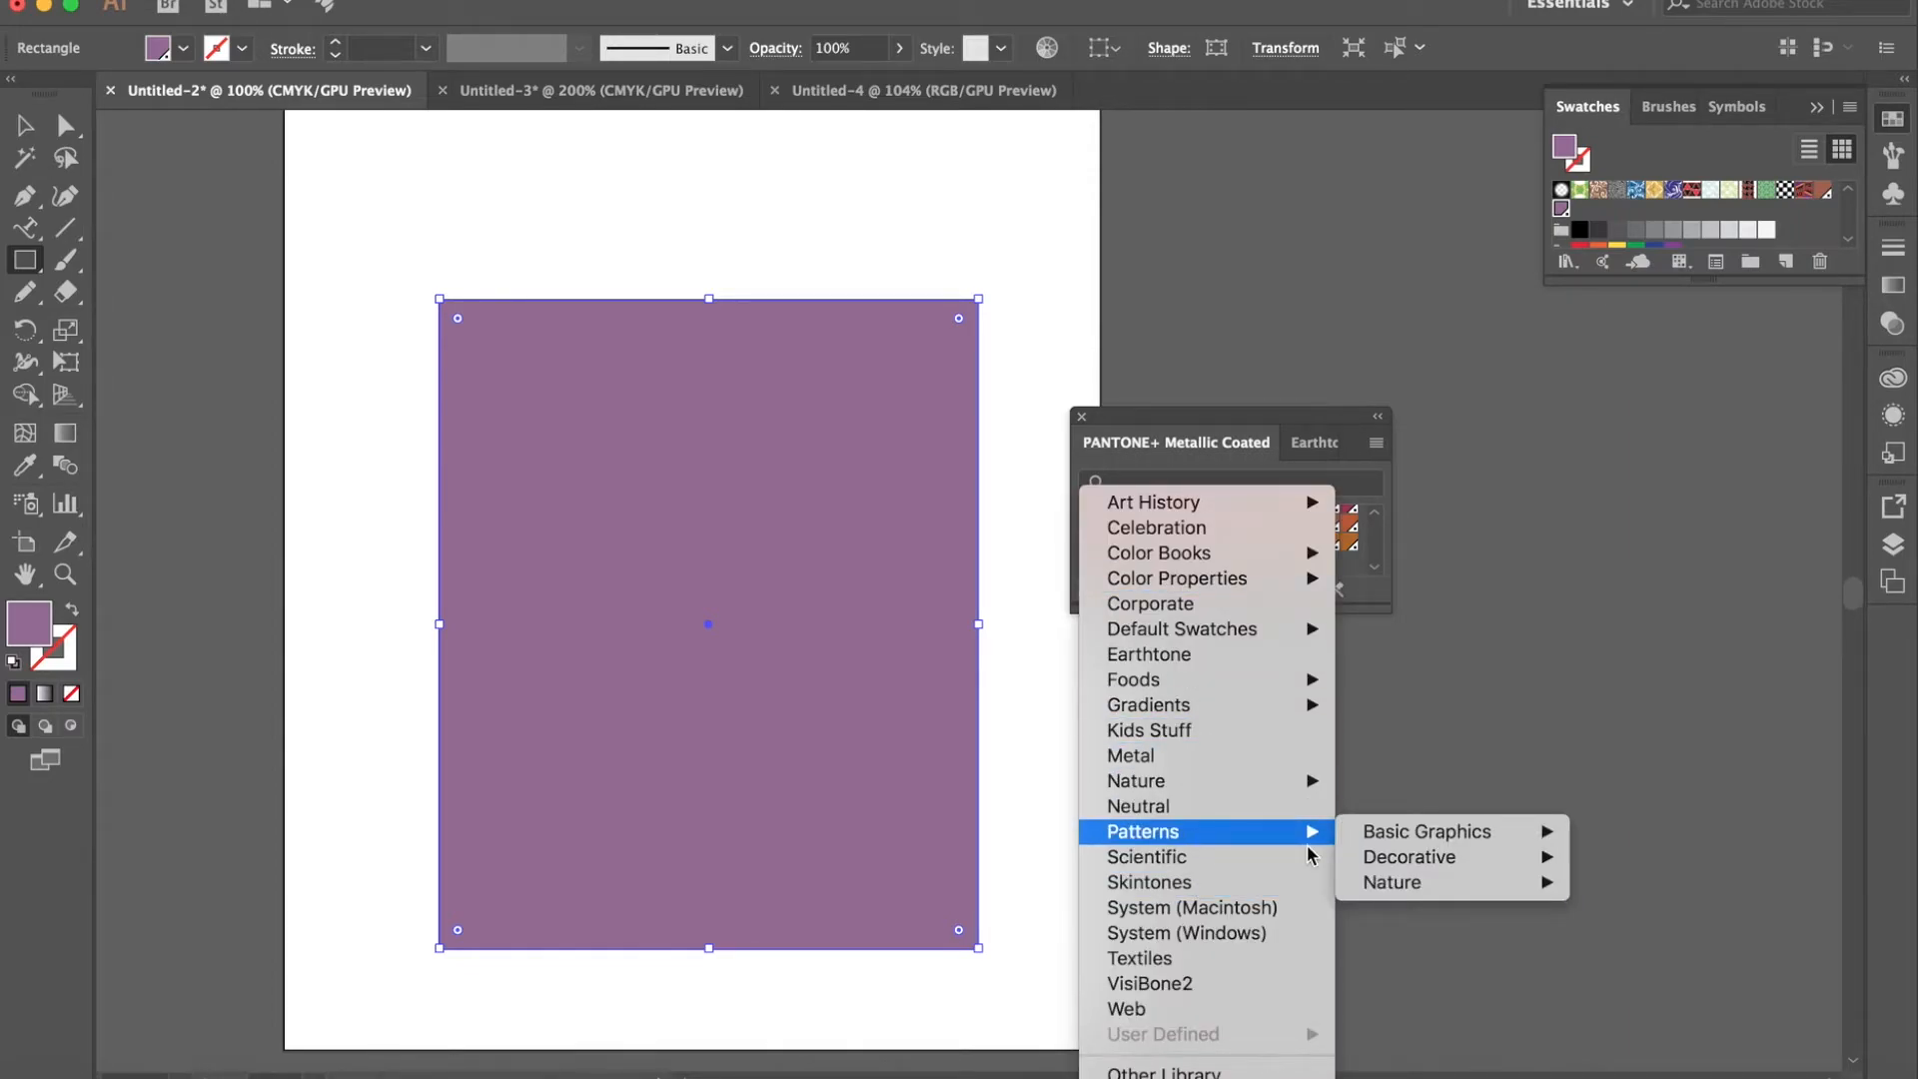
mouse_move(1413, 892)
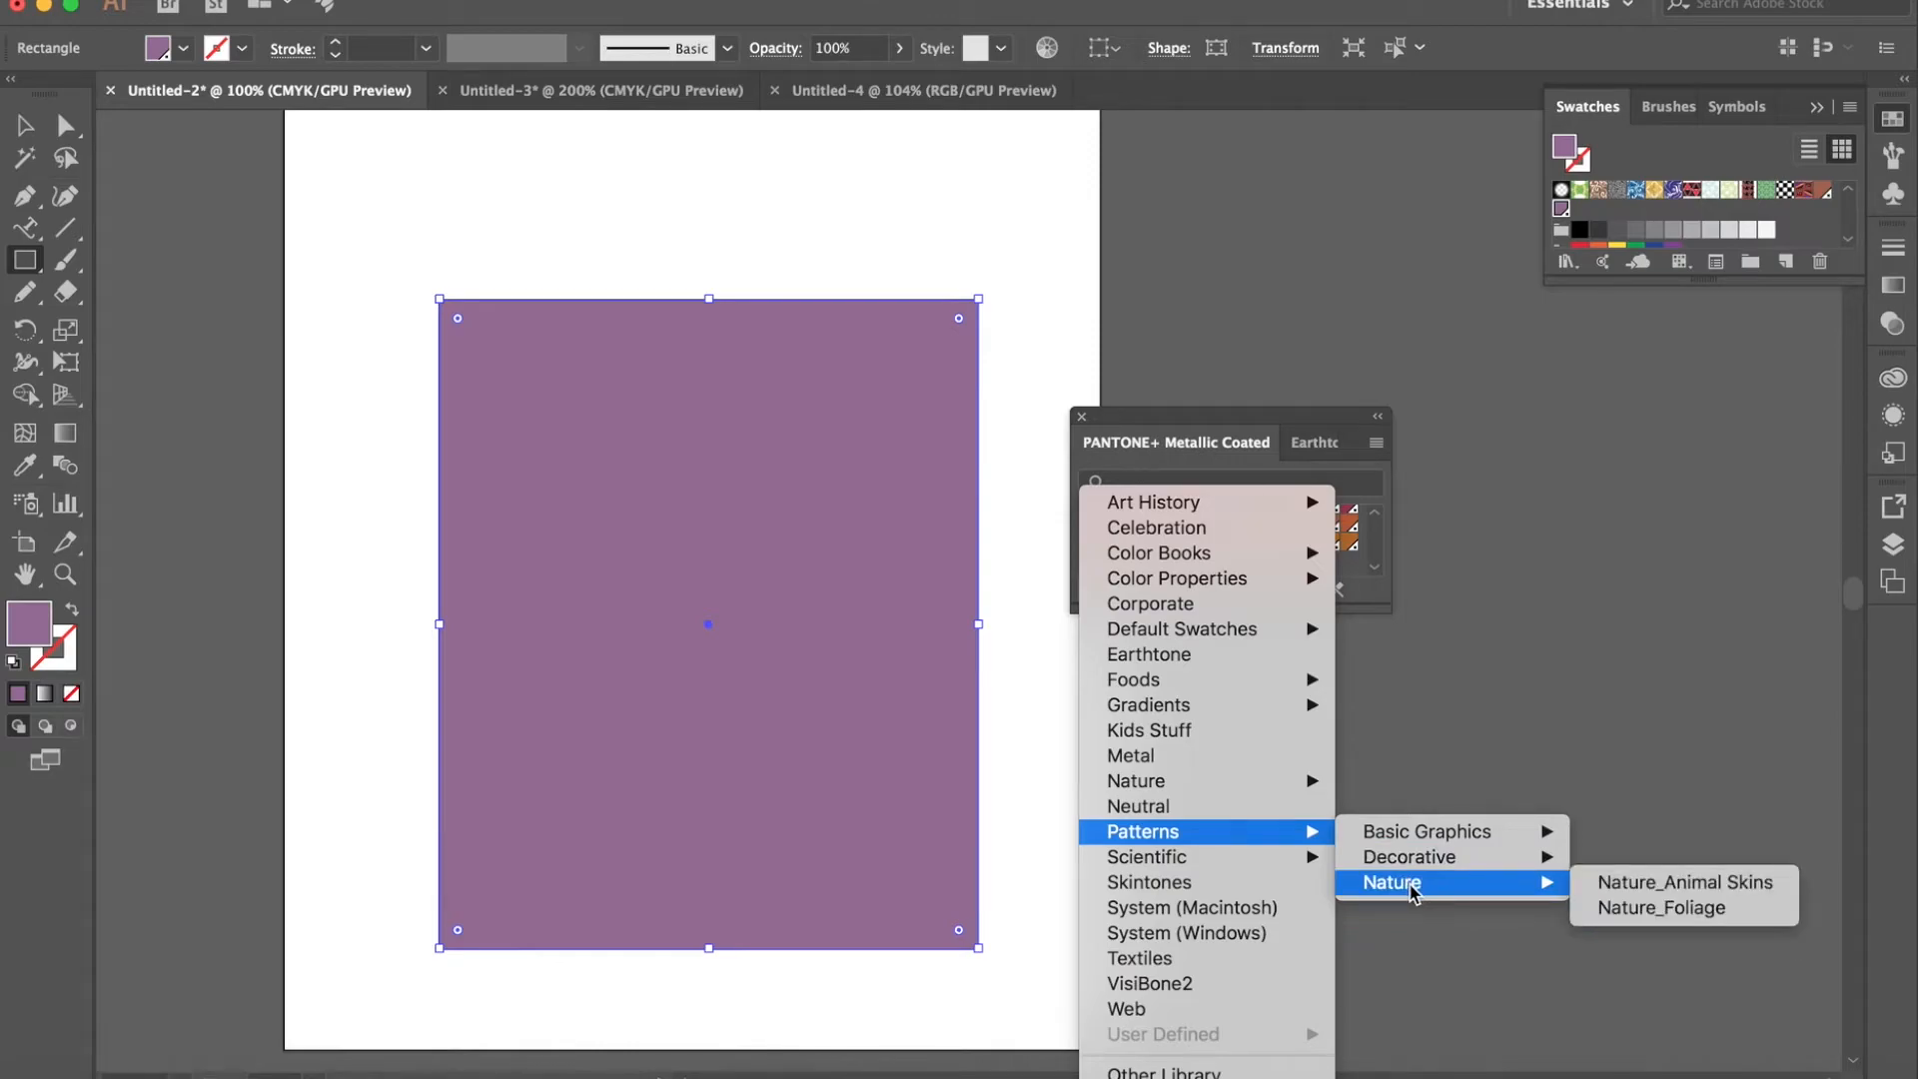
click(1639, 893)
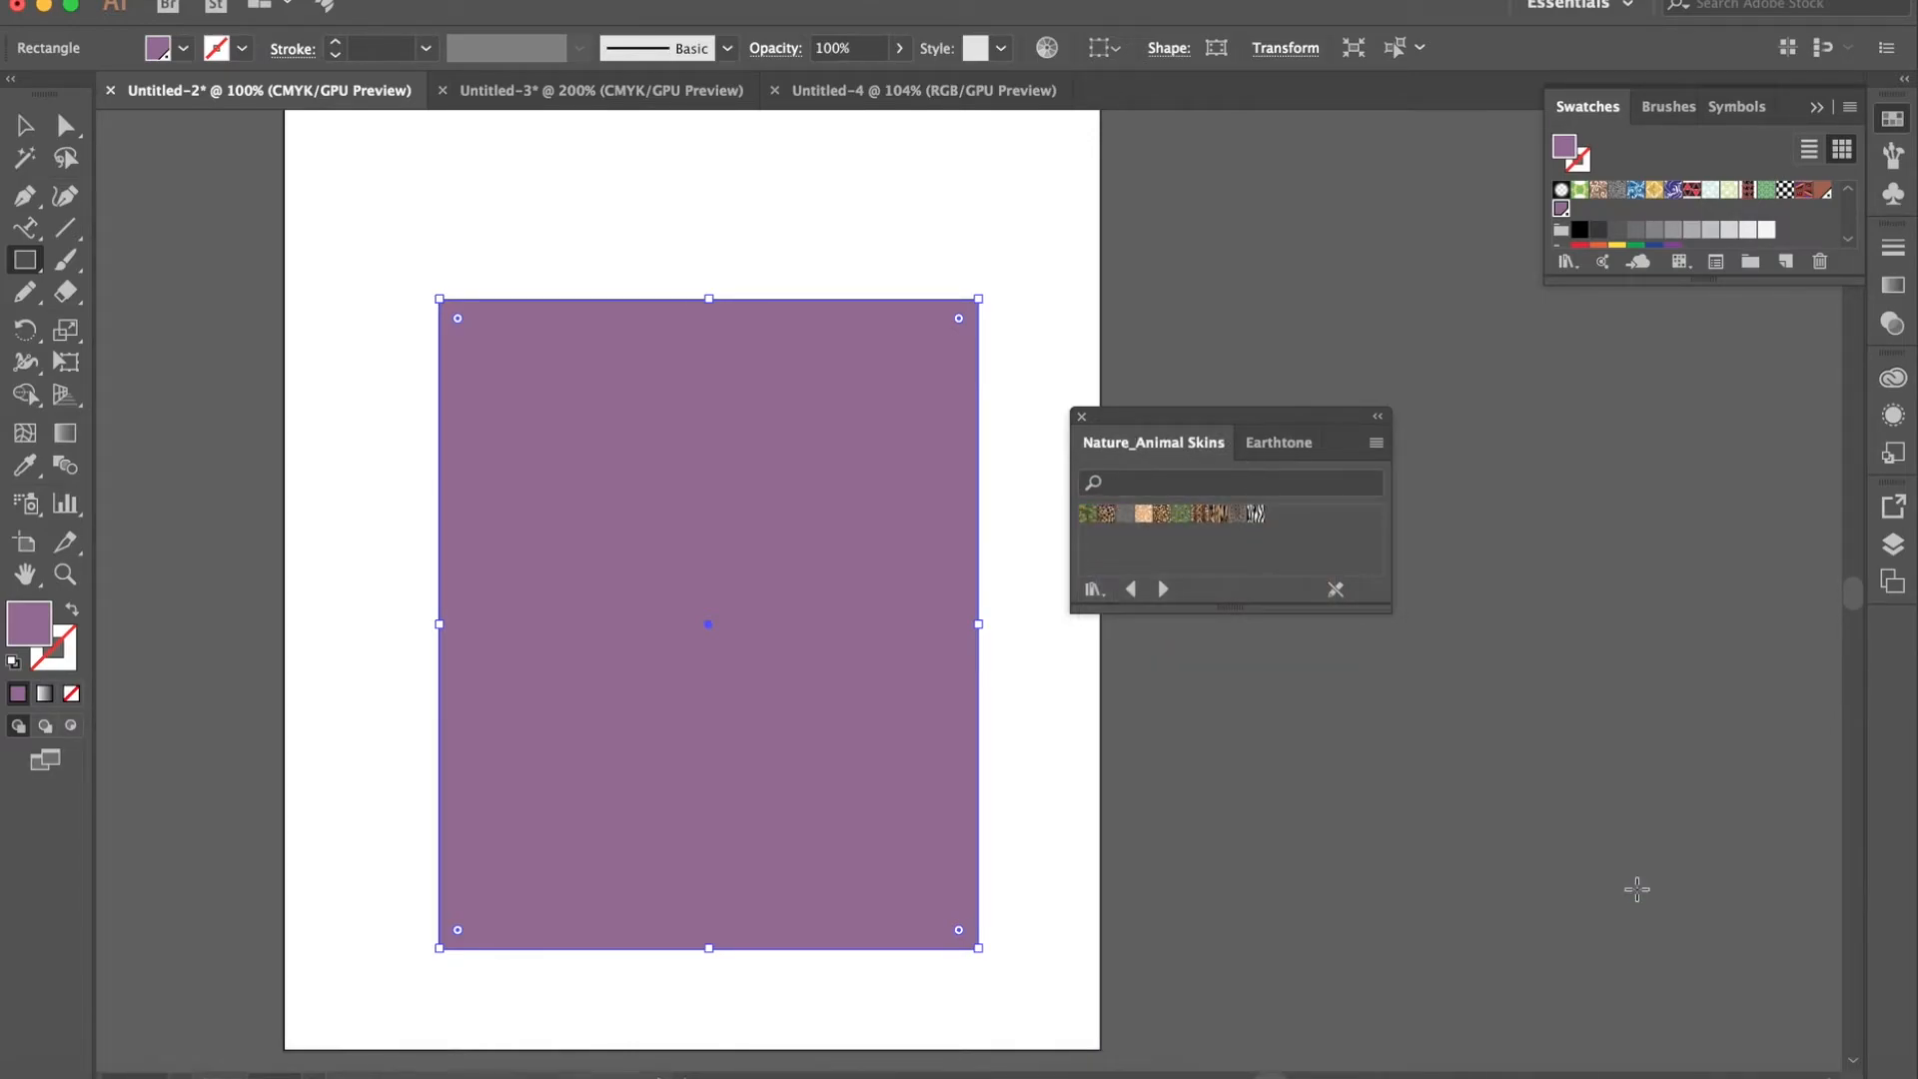
click(1089, 514)
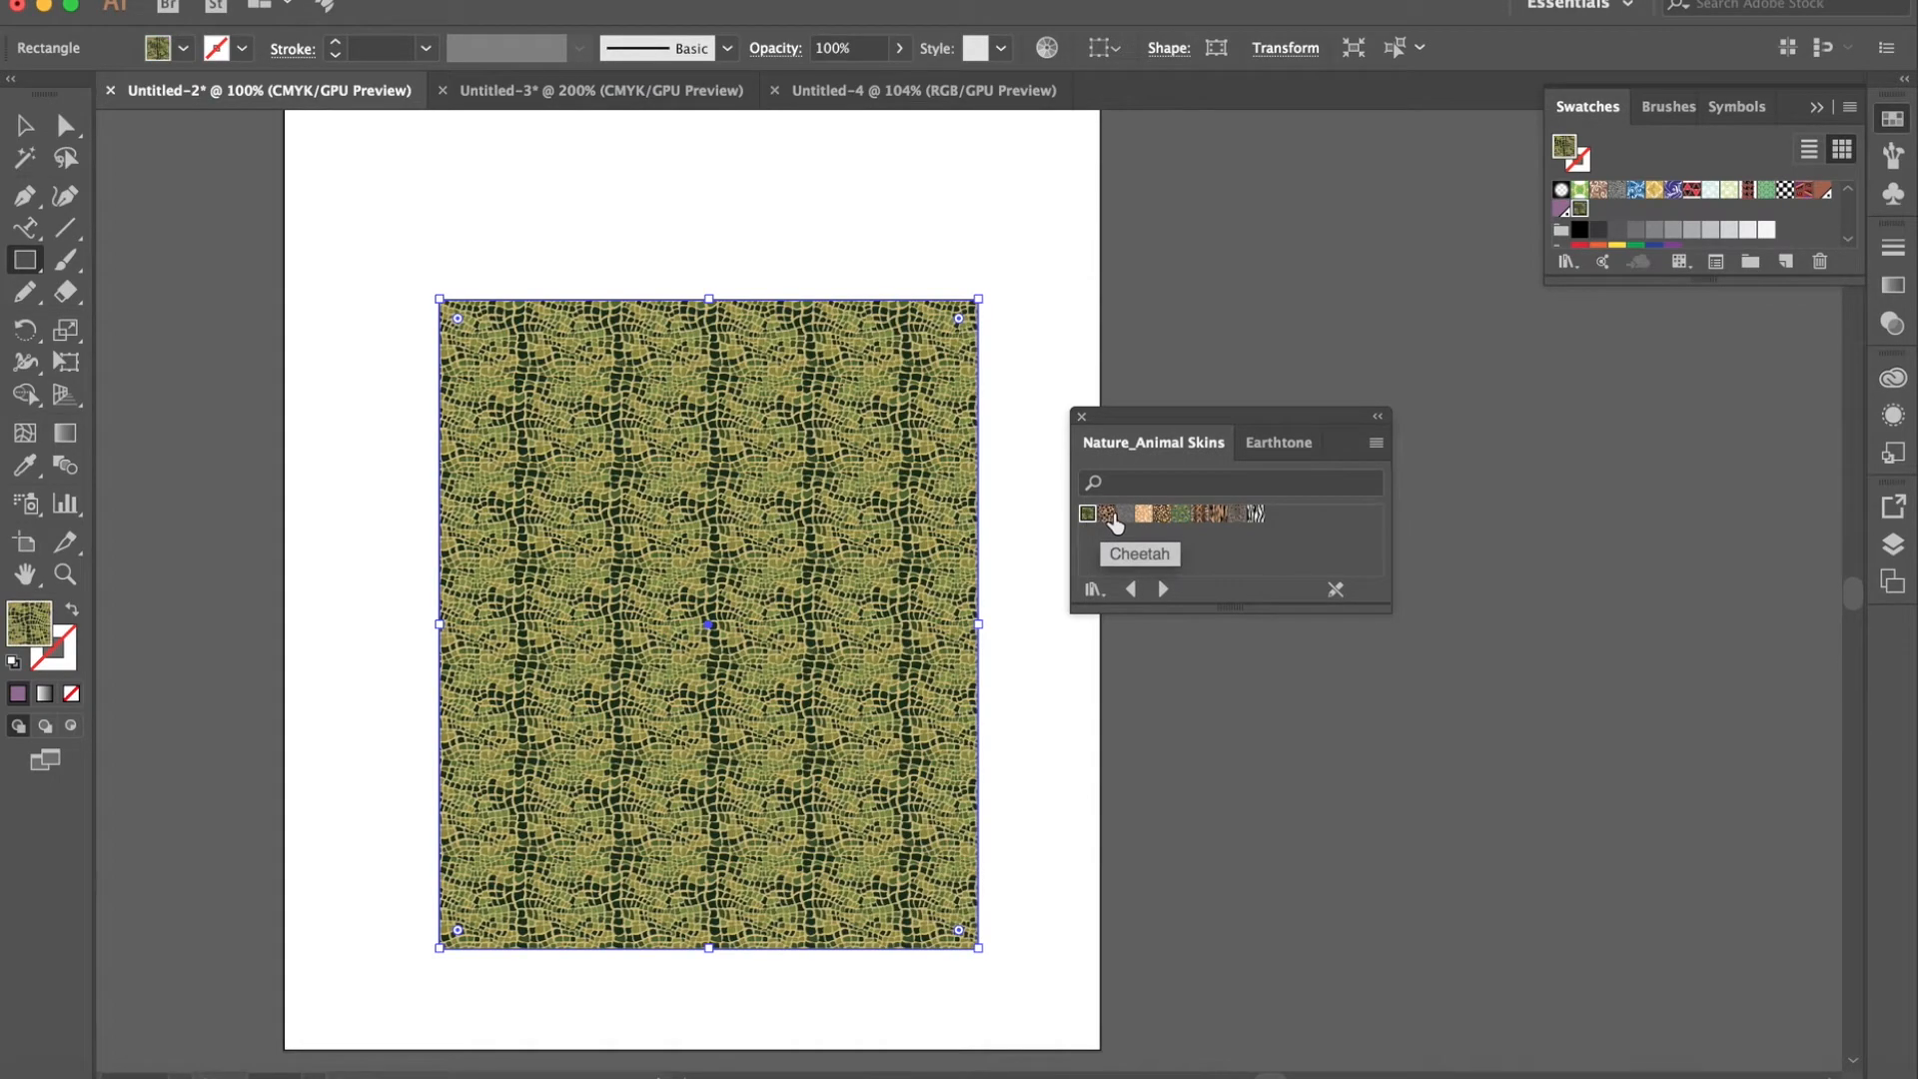
click(1107, 514)
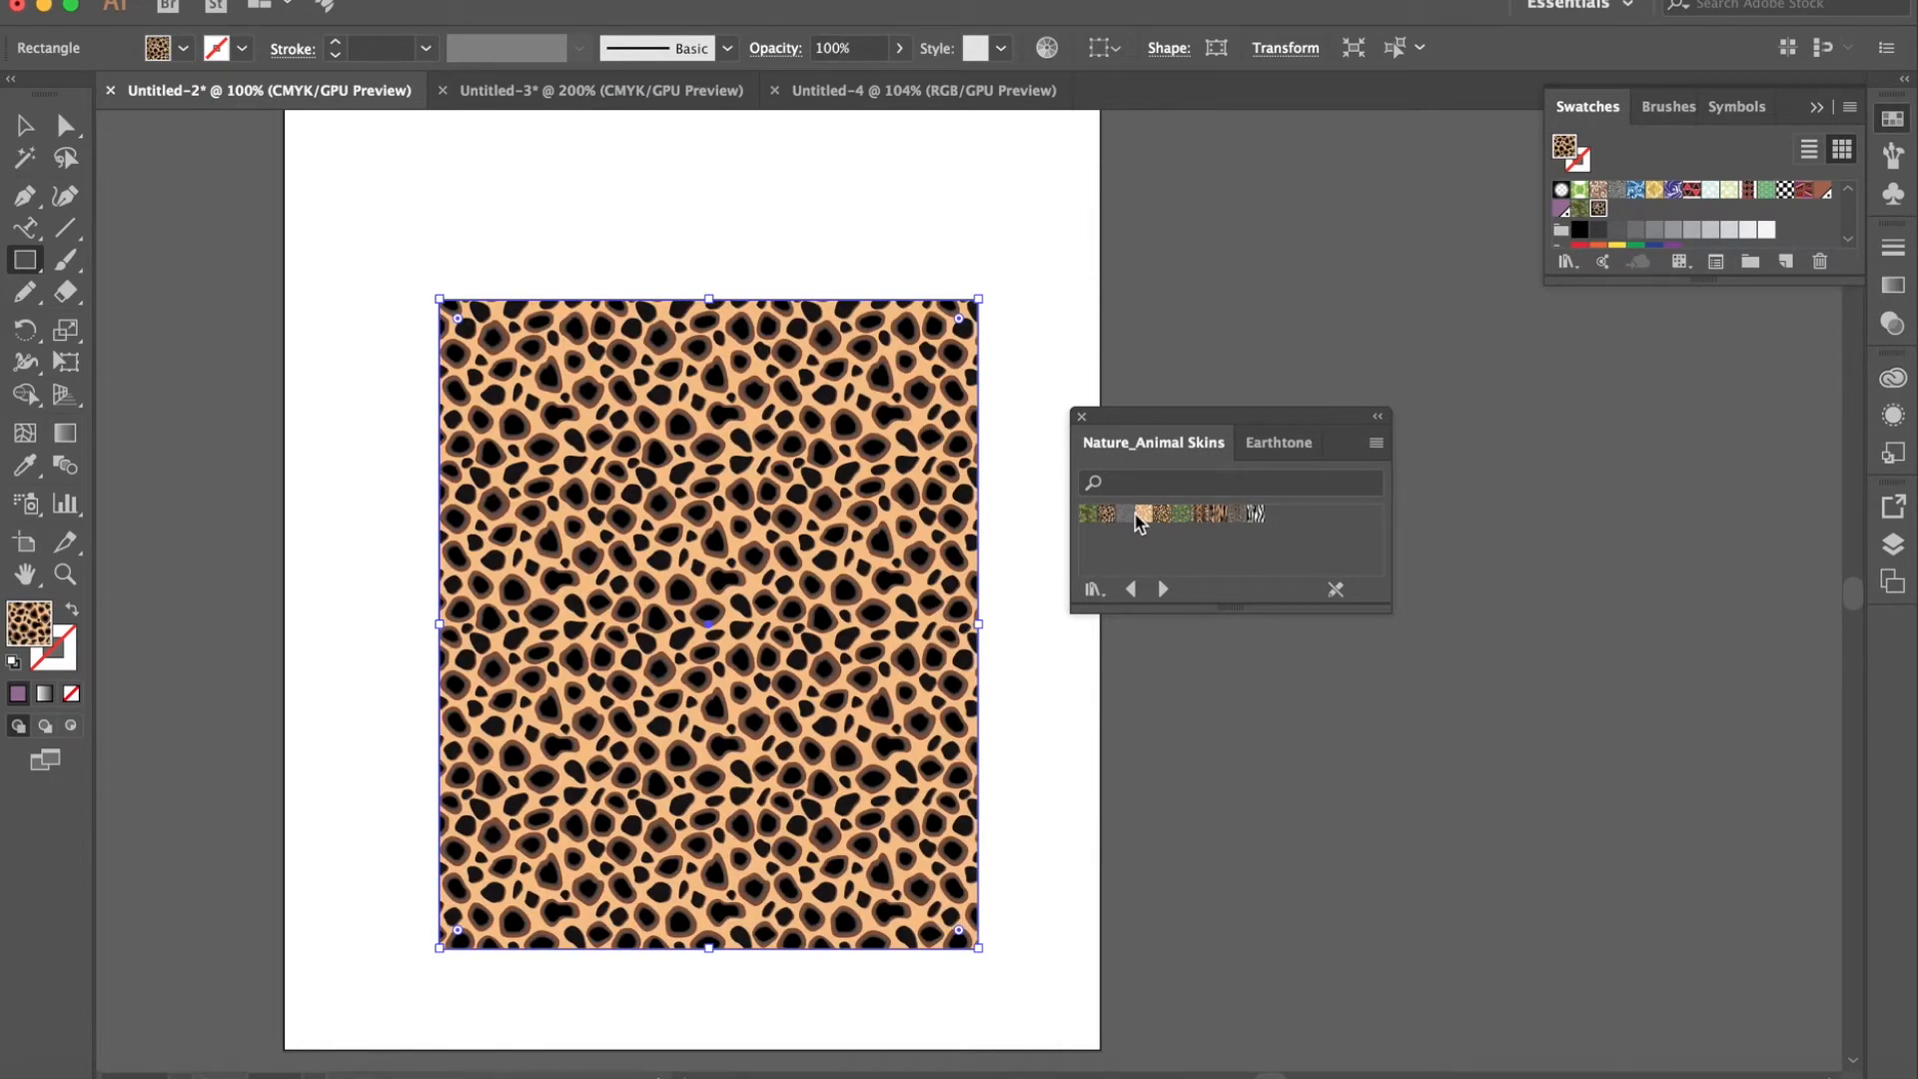
click(1123, 513)
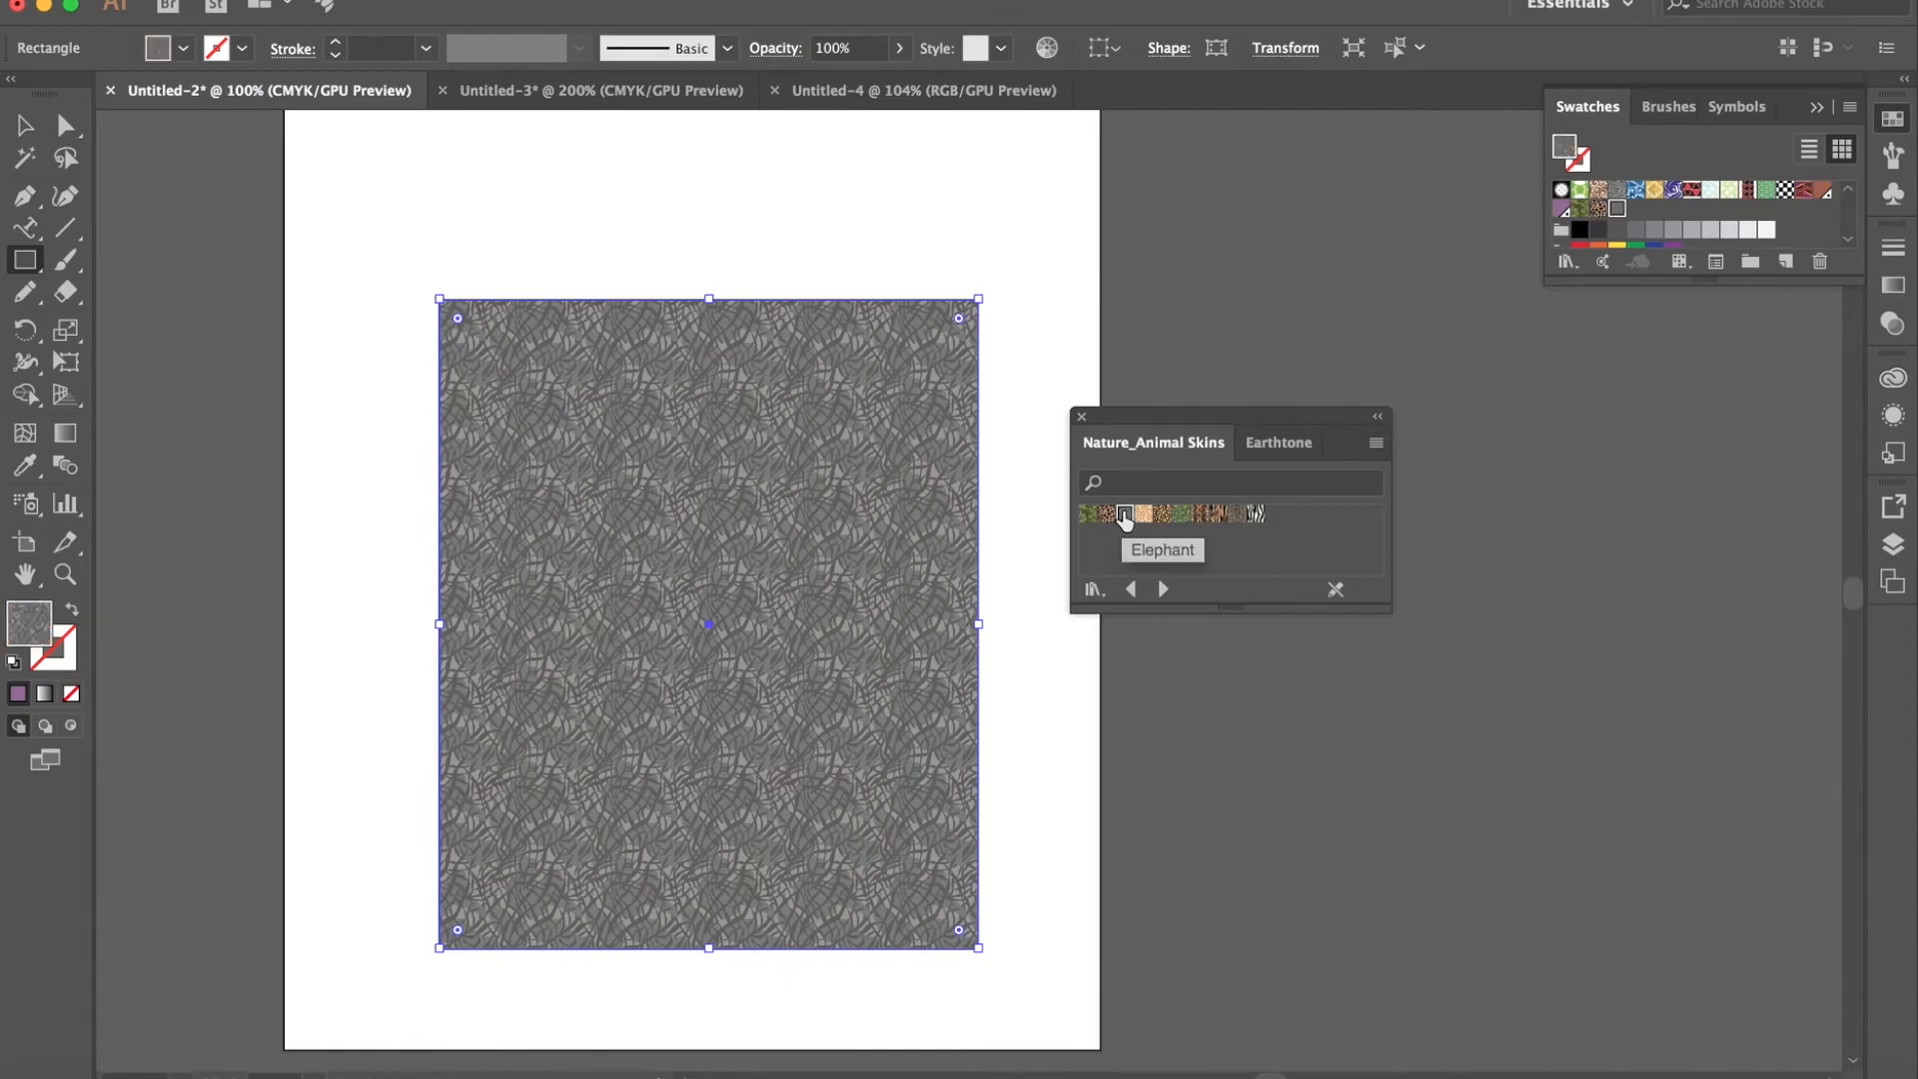
click(1257, 514)
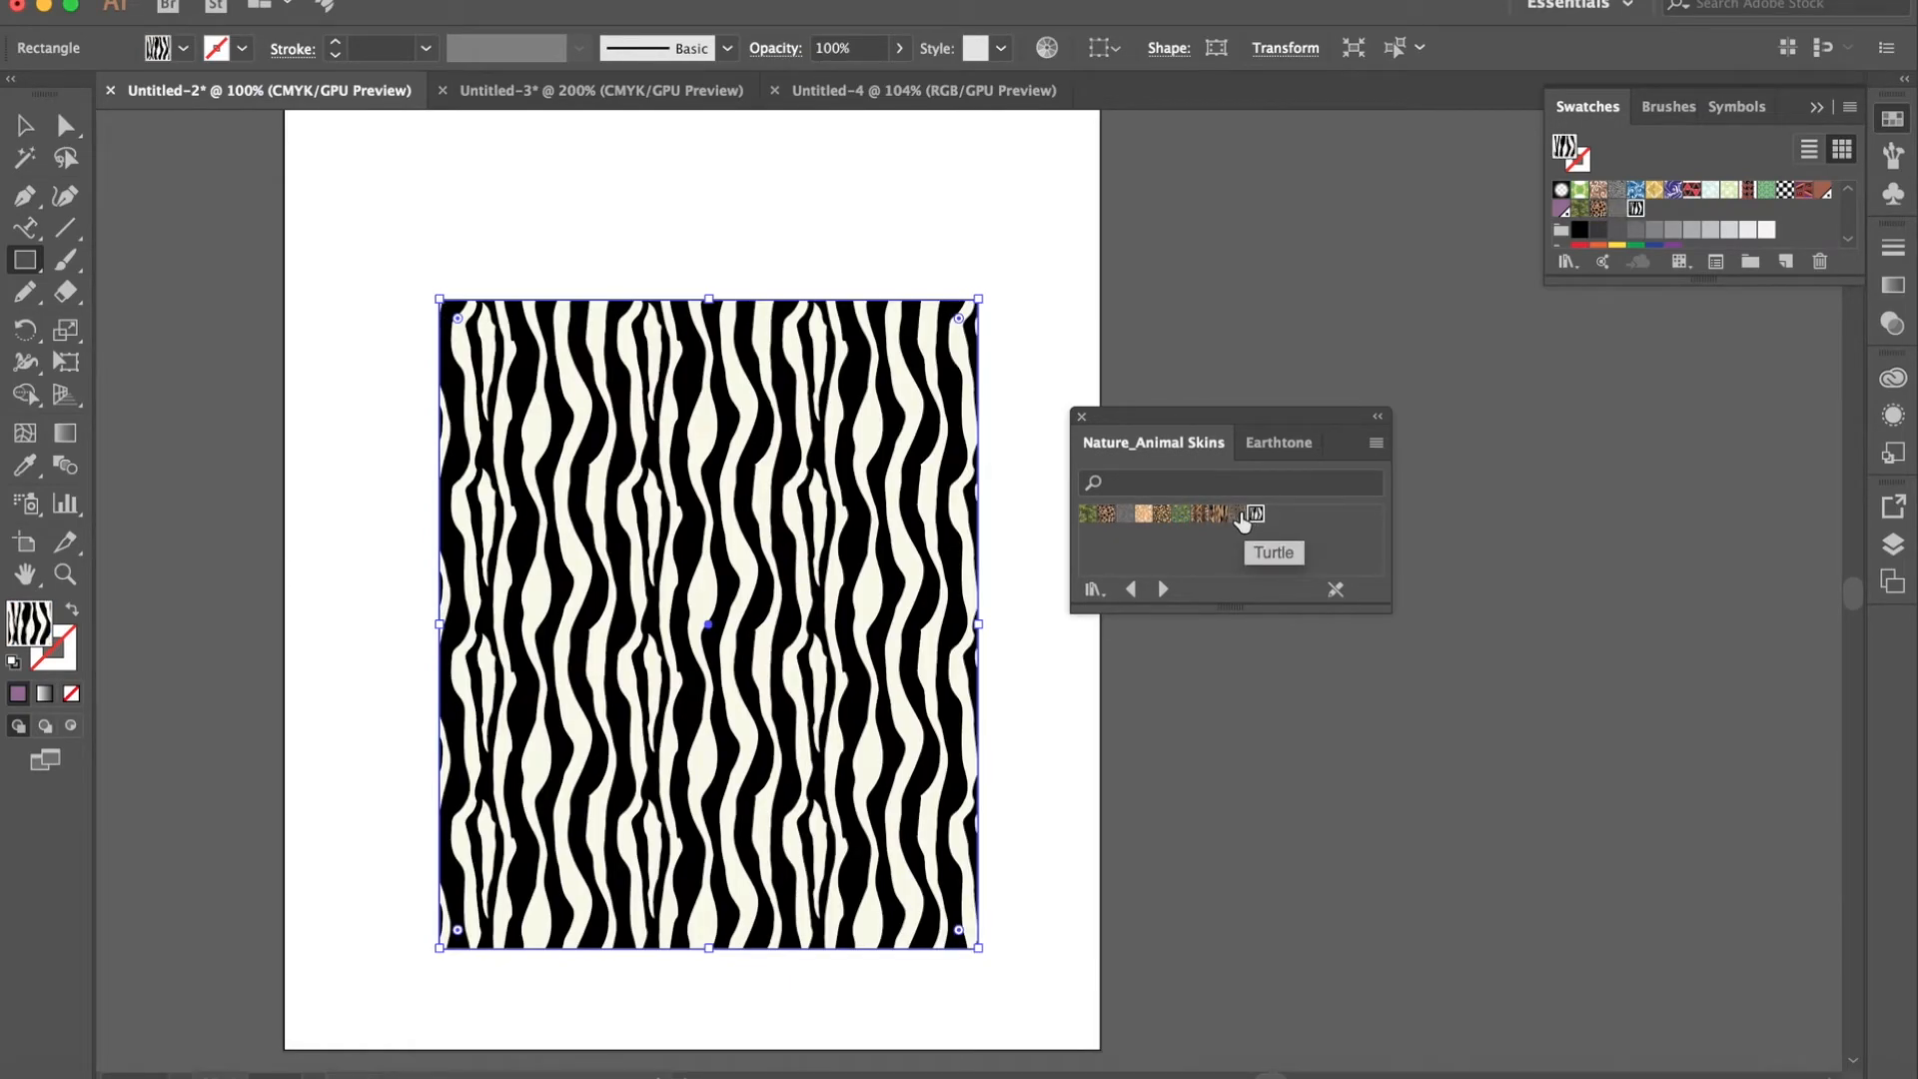
click(1238, 513)
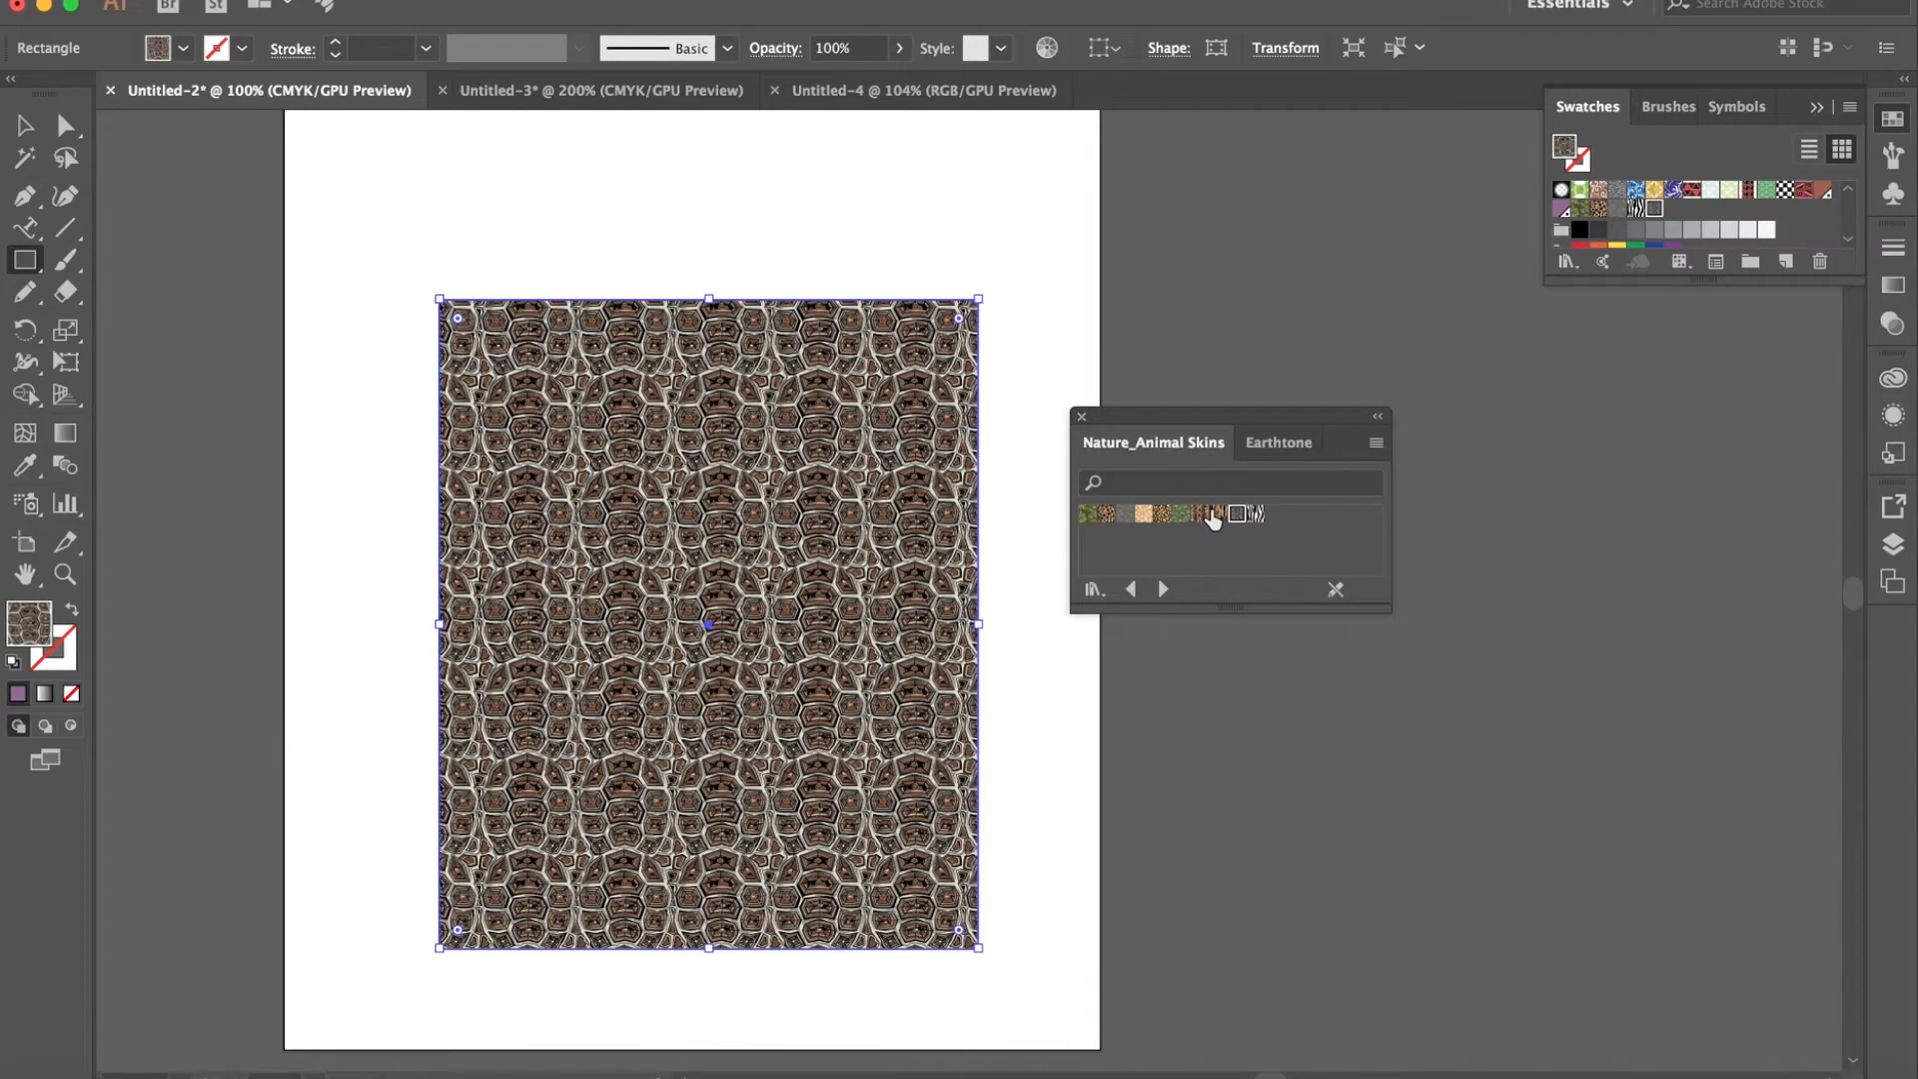
click(1198, 515)
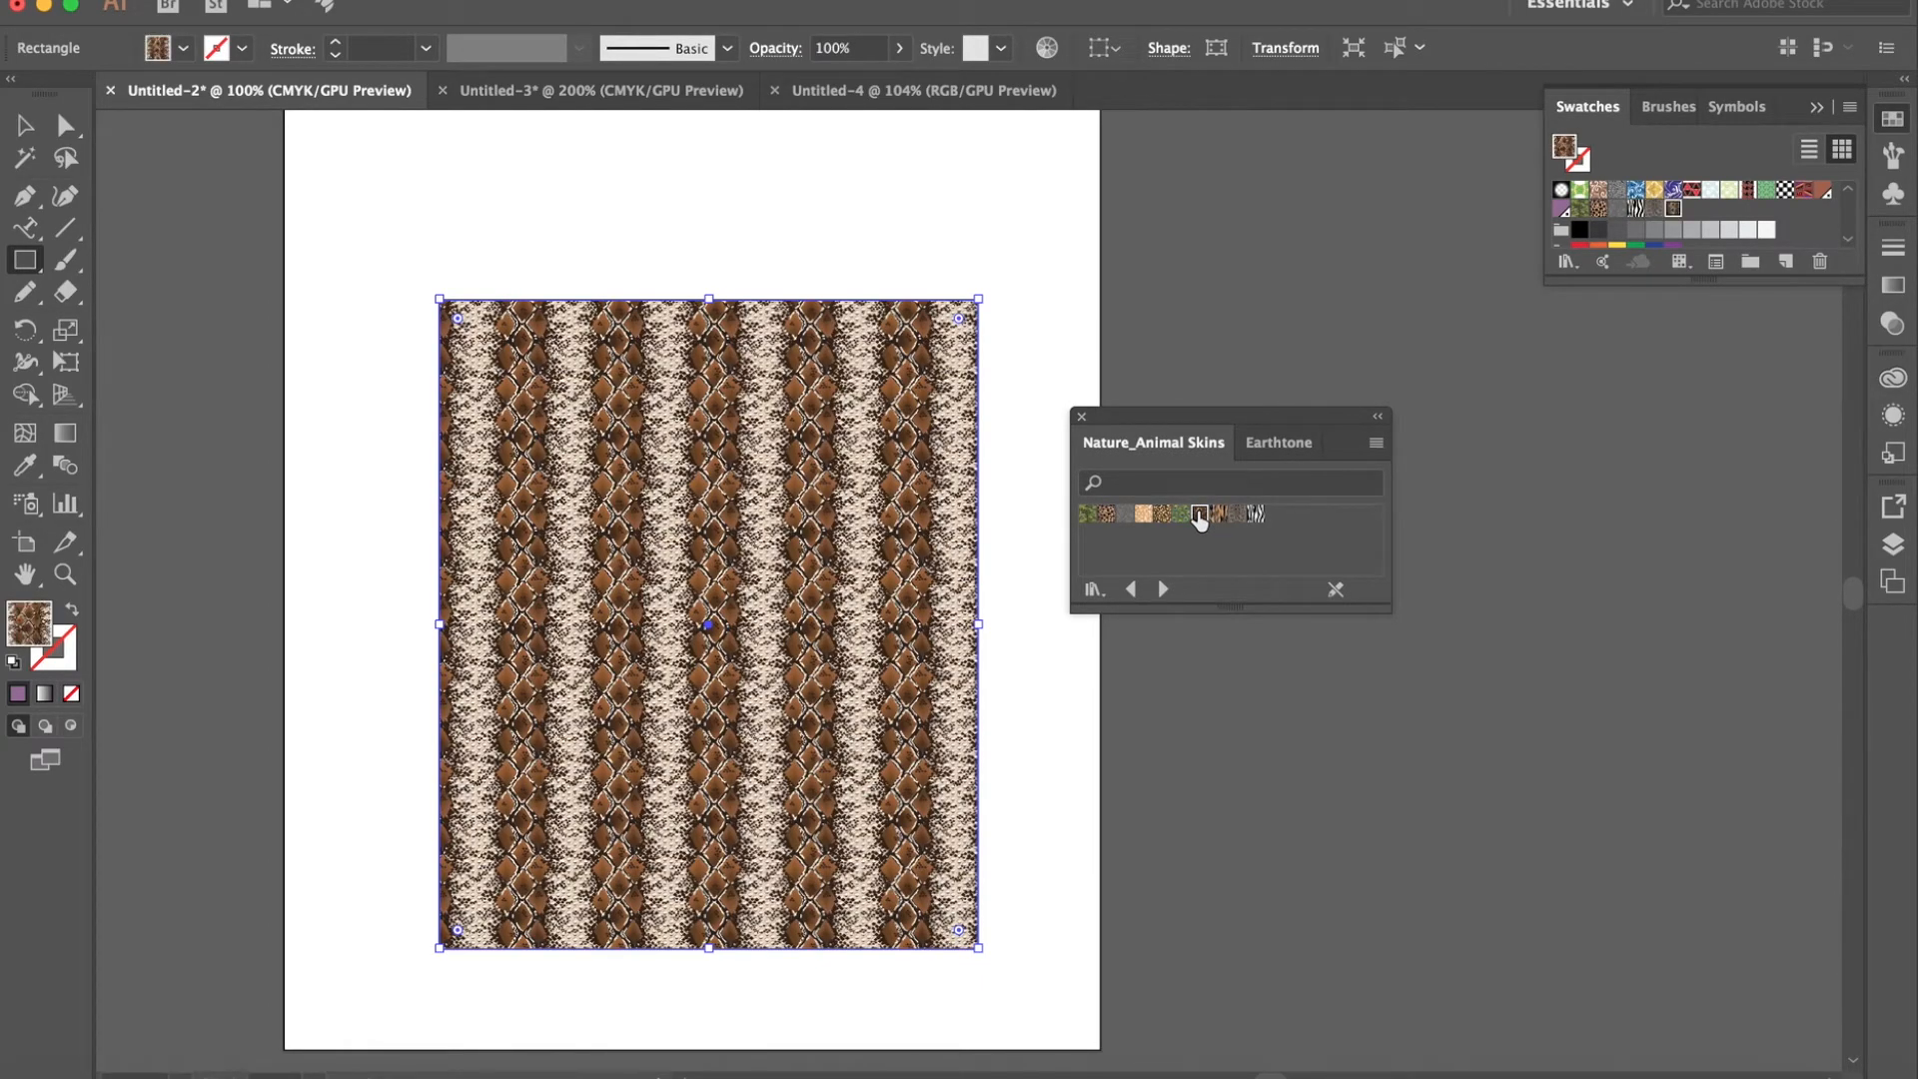
- Open the Basic Graphics_Textures pattern library and try two of its textures on the rectangle, ending with the short-dash texture
click(1103, 590)
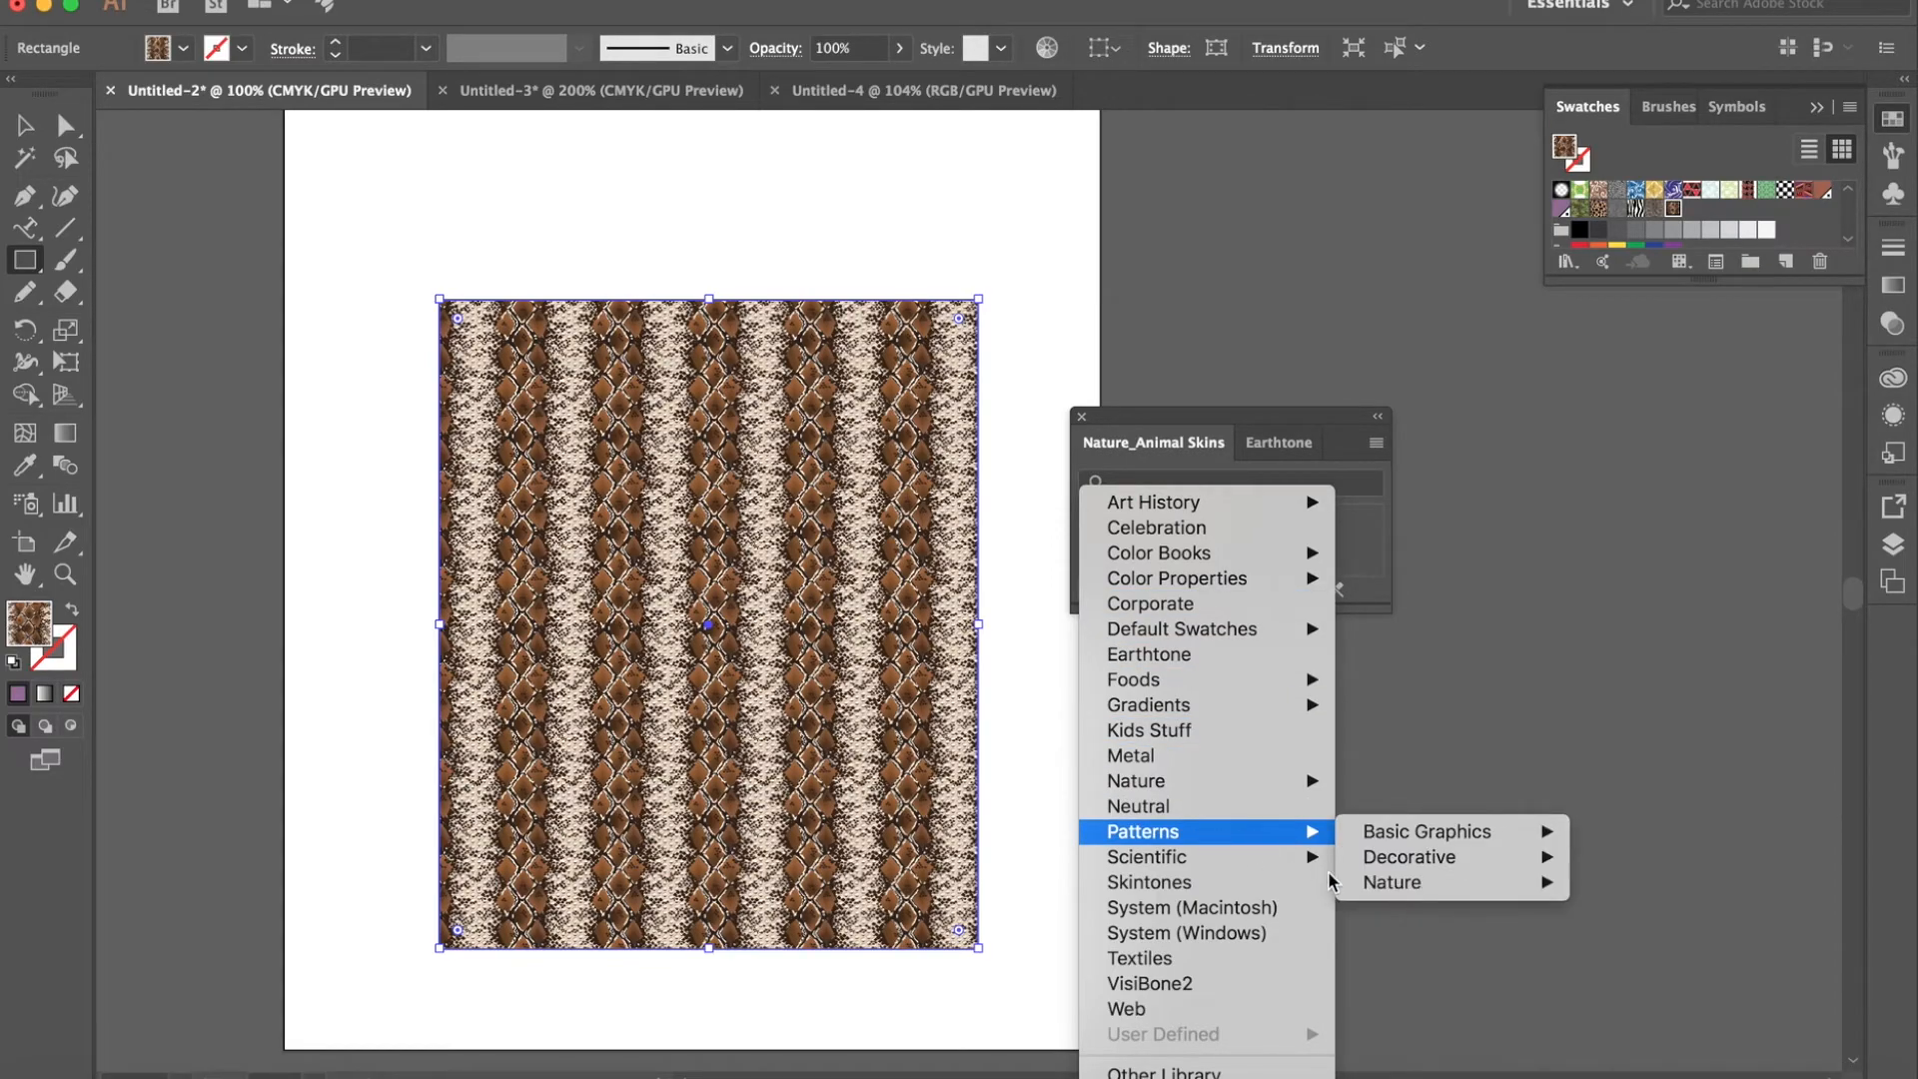
mouse_move(1395, 872)
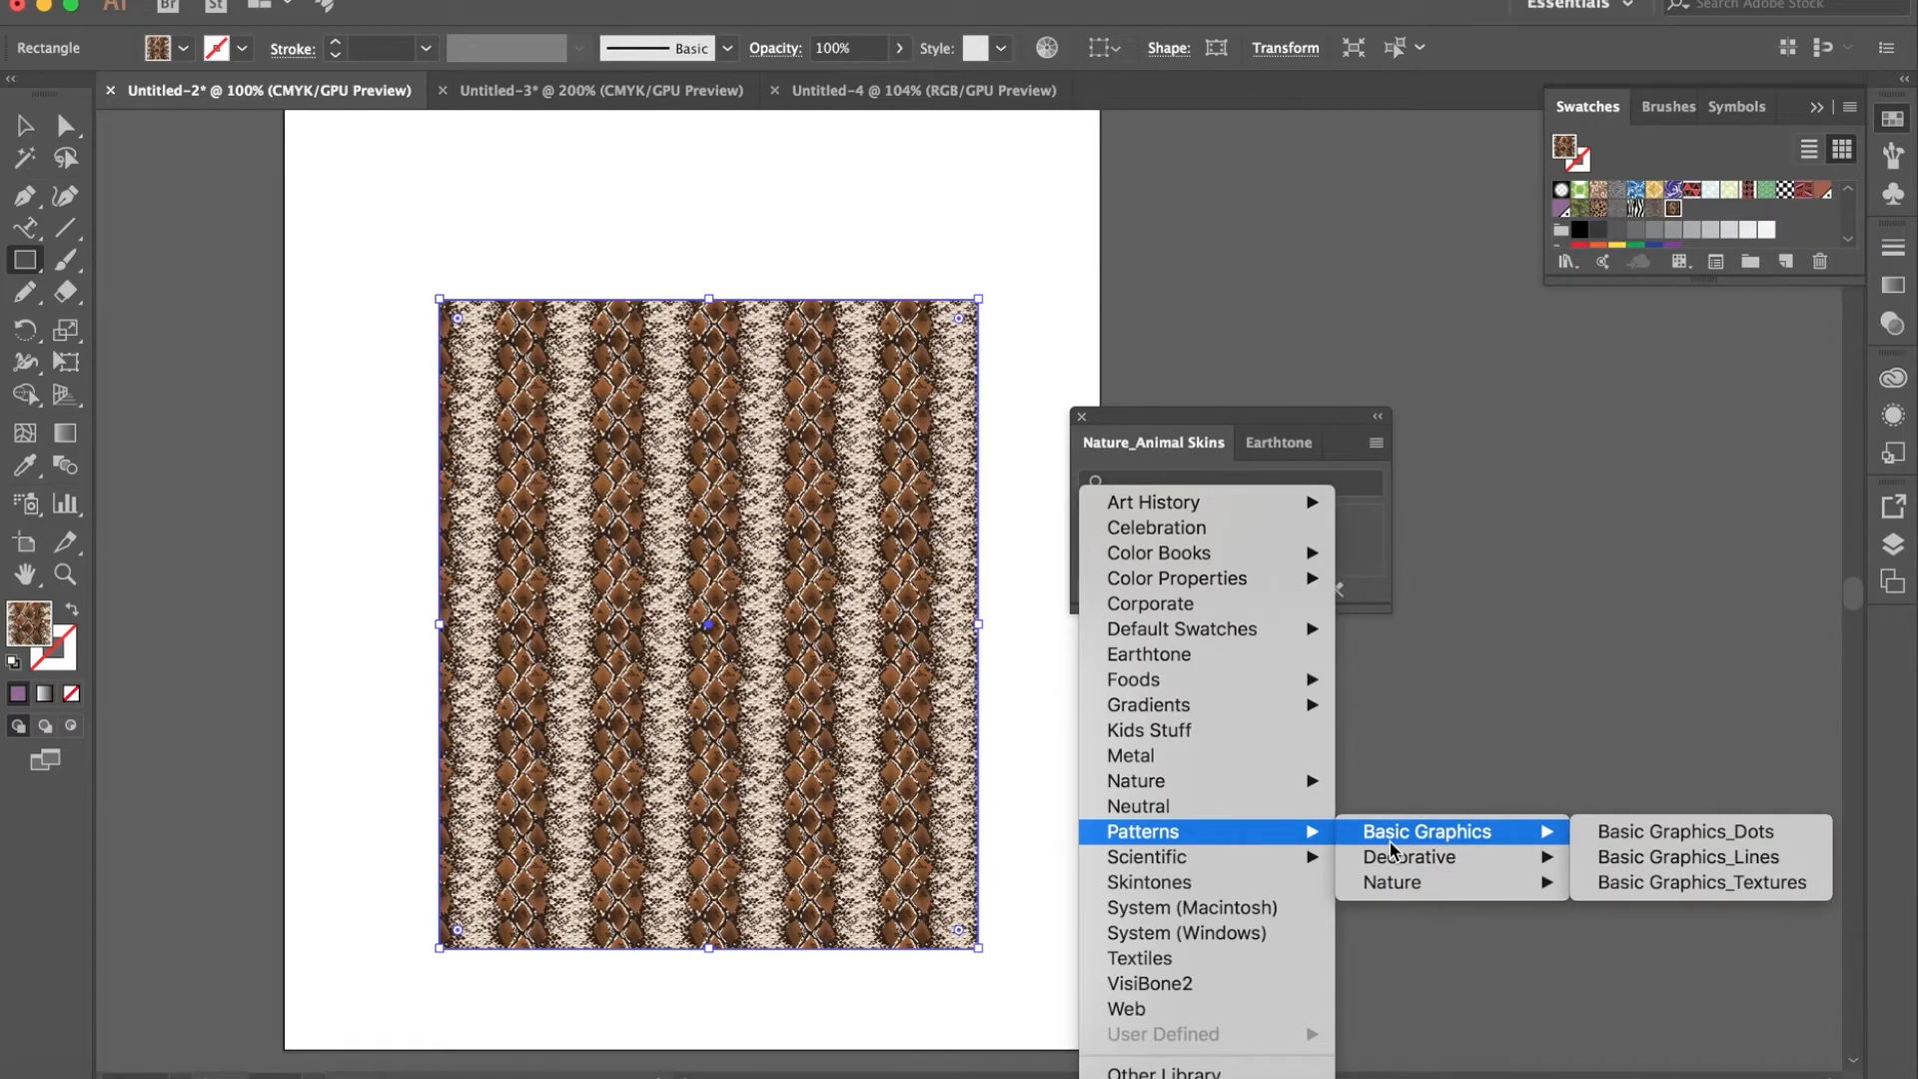
click(1678, 887)
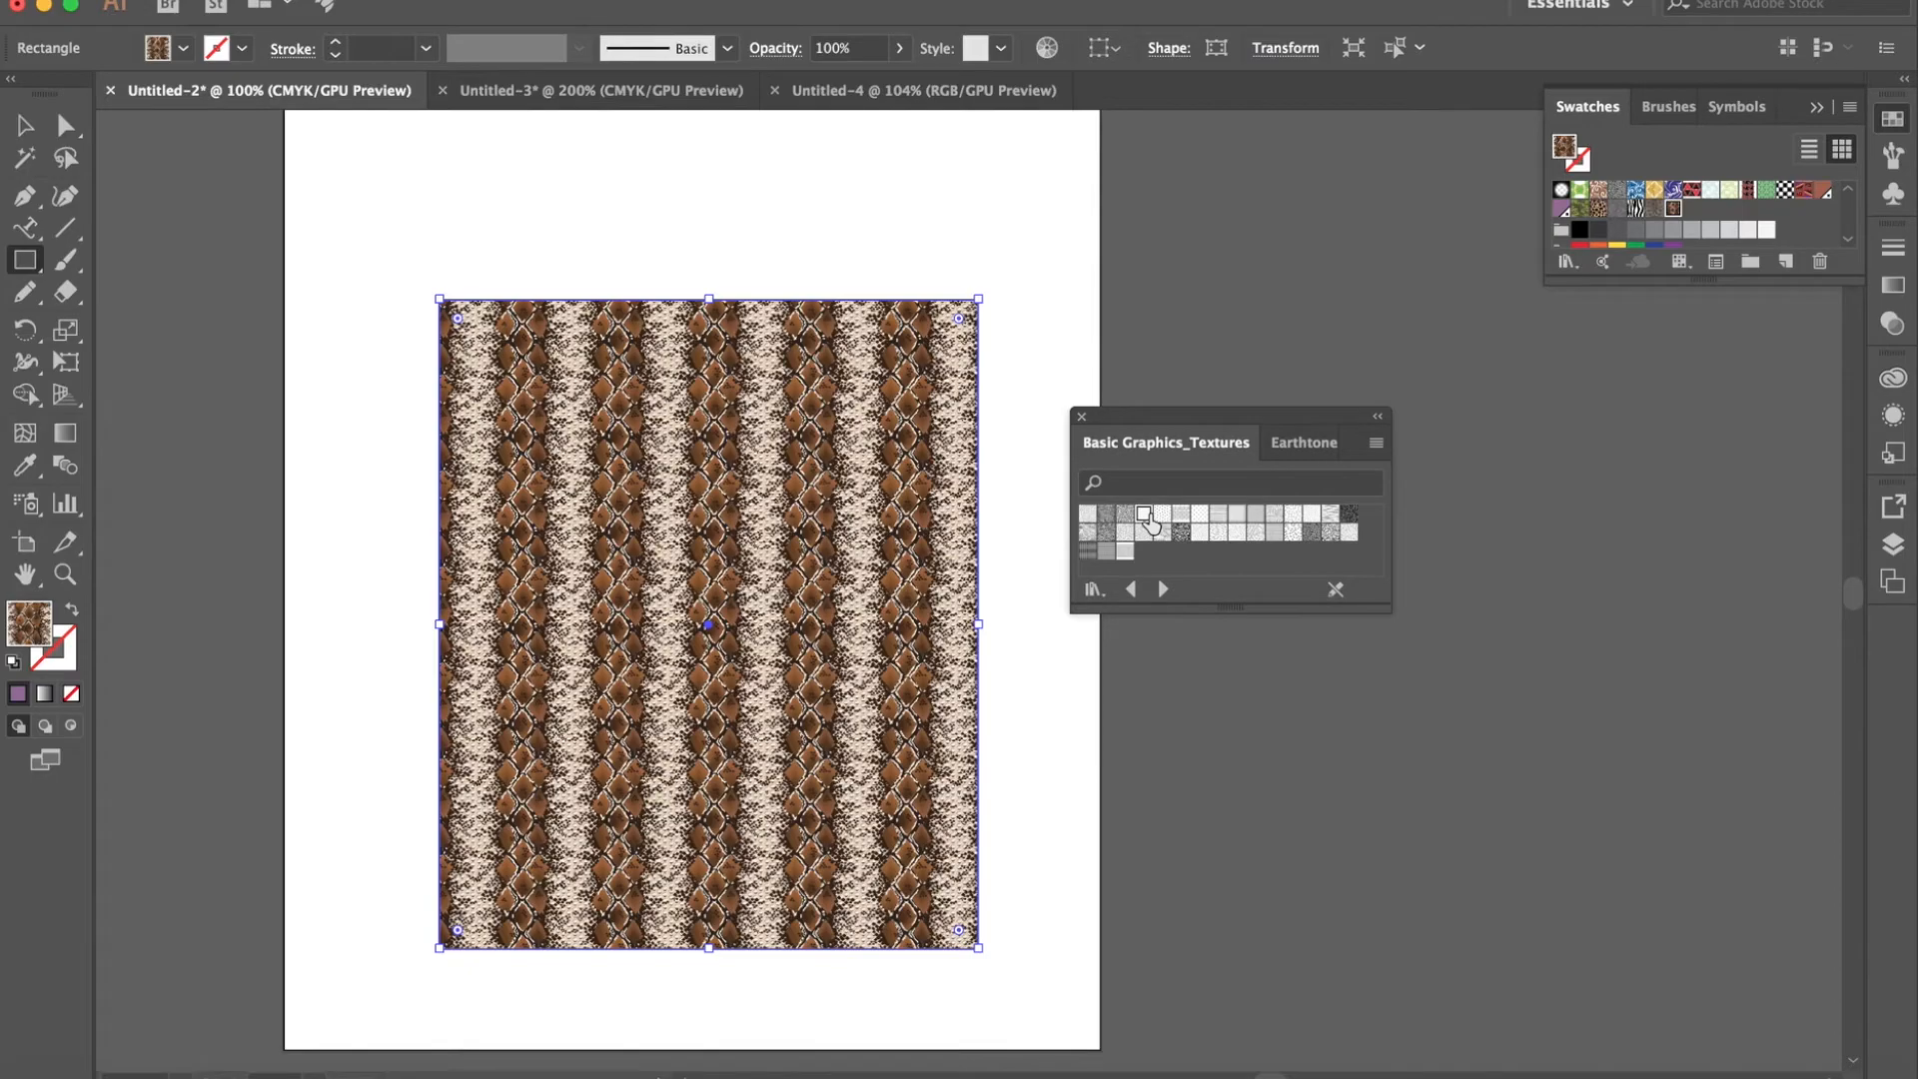
click(1145, 514)
click(1088, 515)
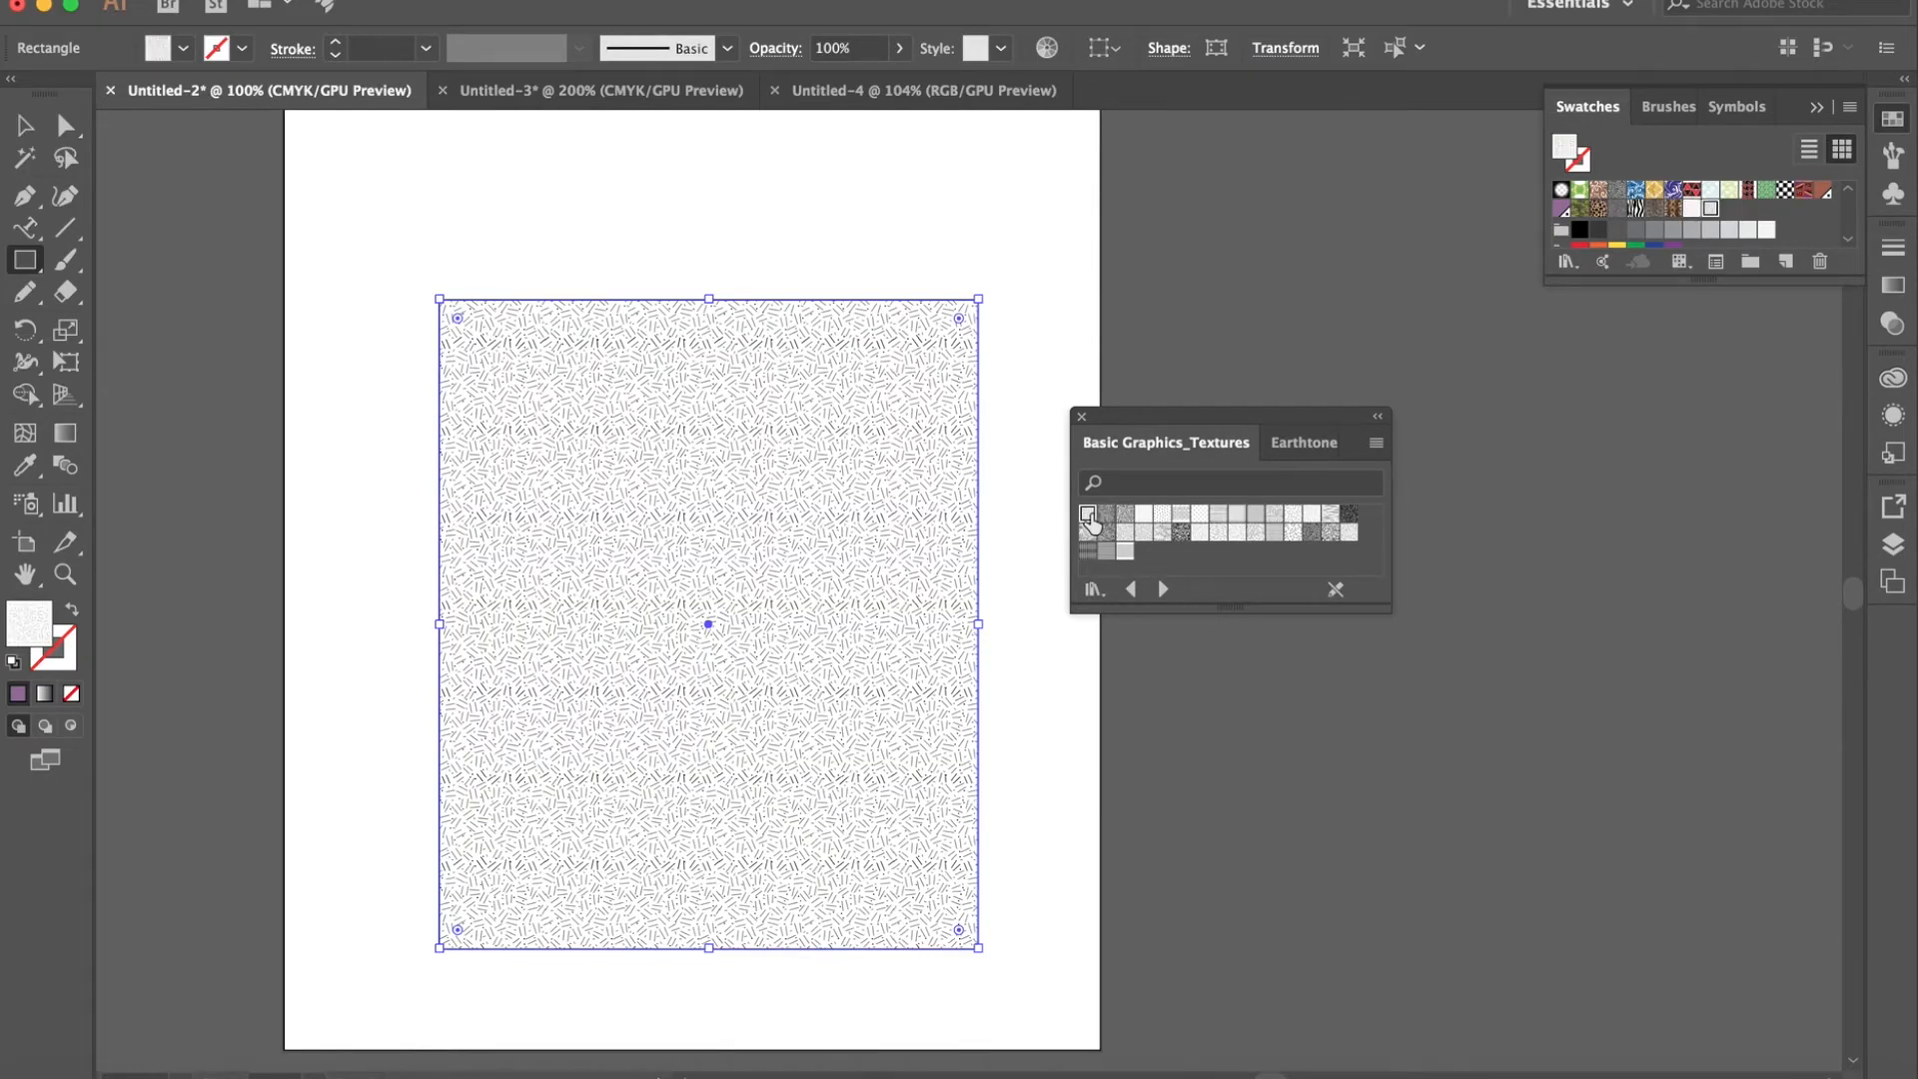
- Open the Skintones swatch library and try several tones on the rectangle, finishing with the light peach in the first color group
click(1095, 587)
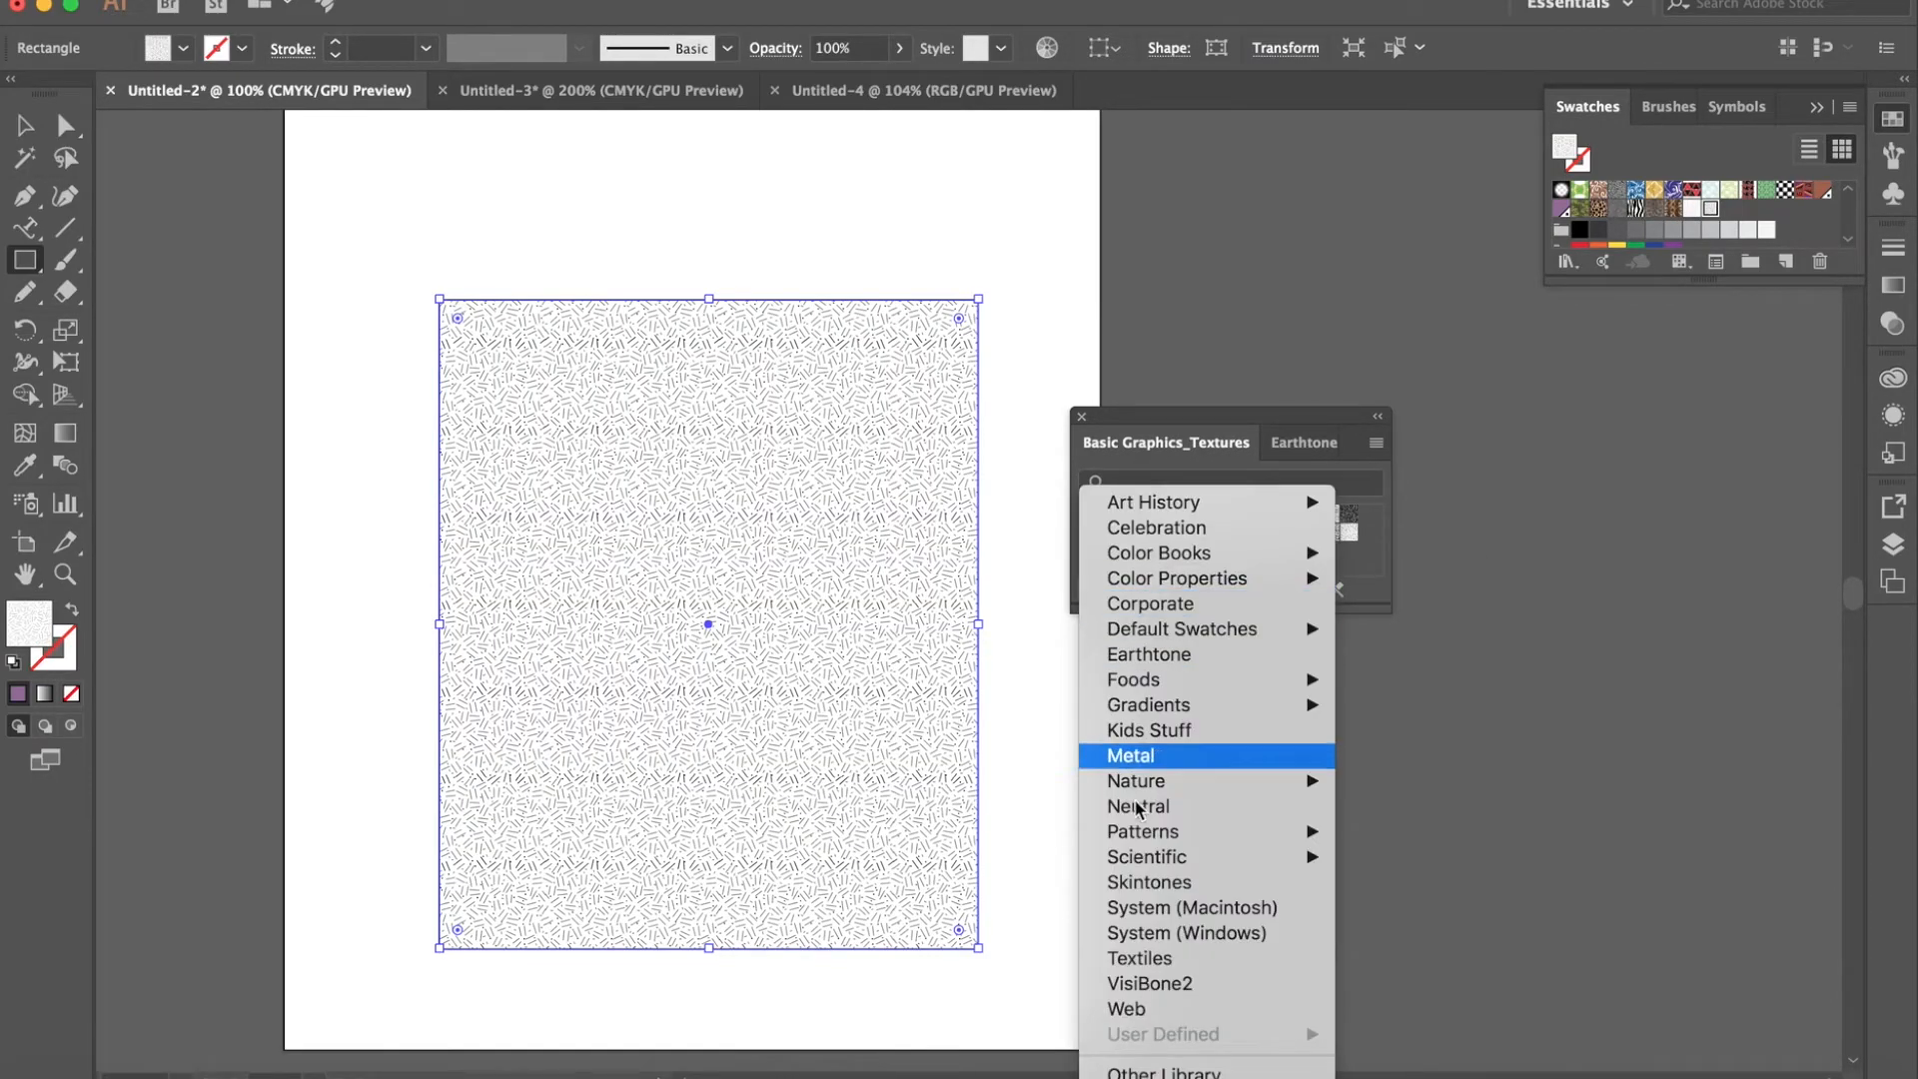
click(1284, 882)
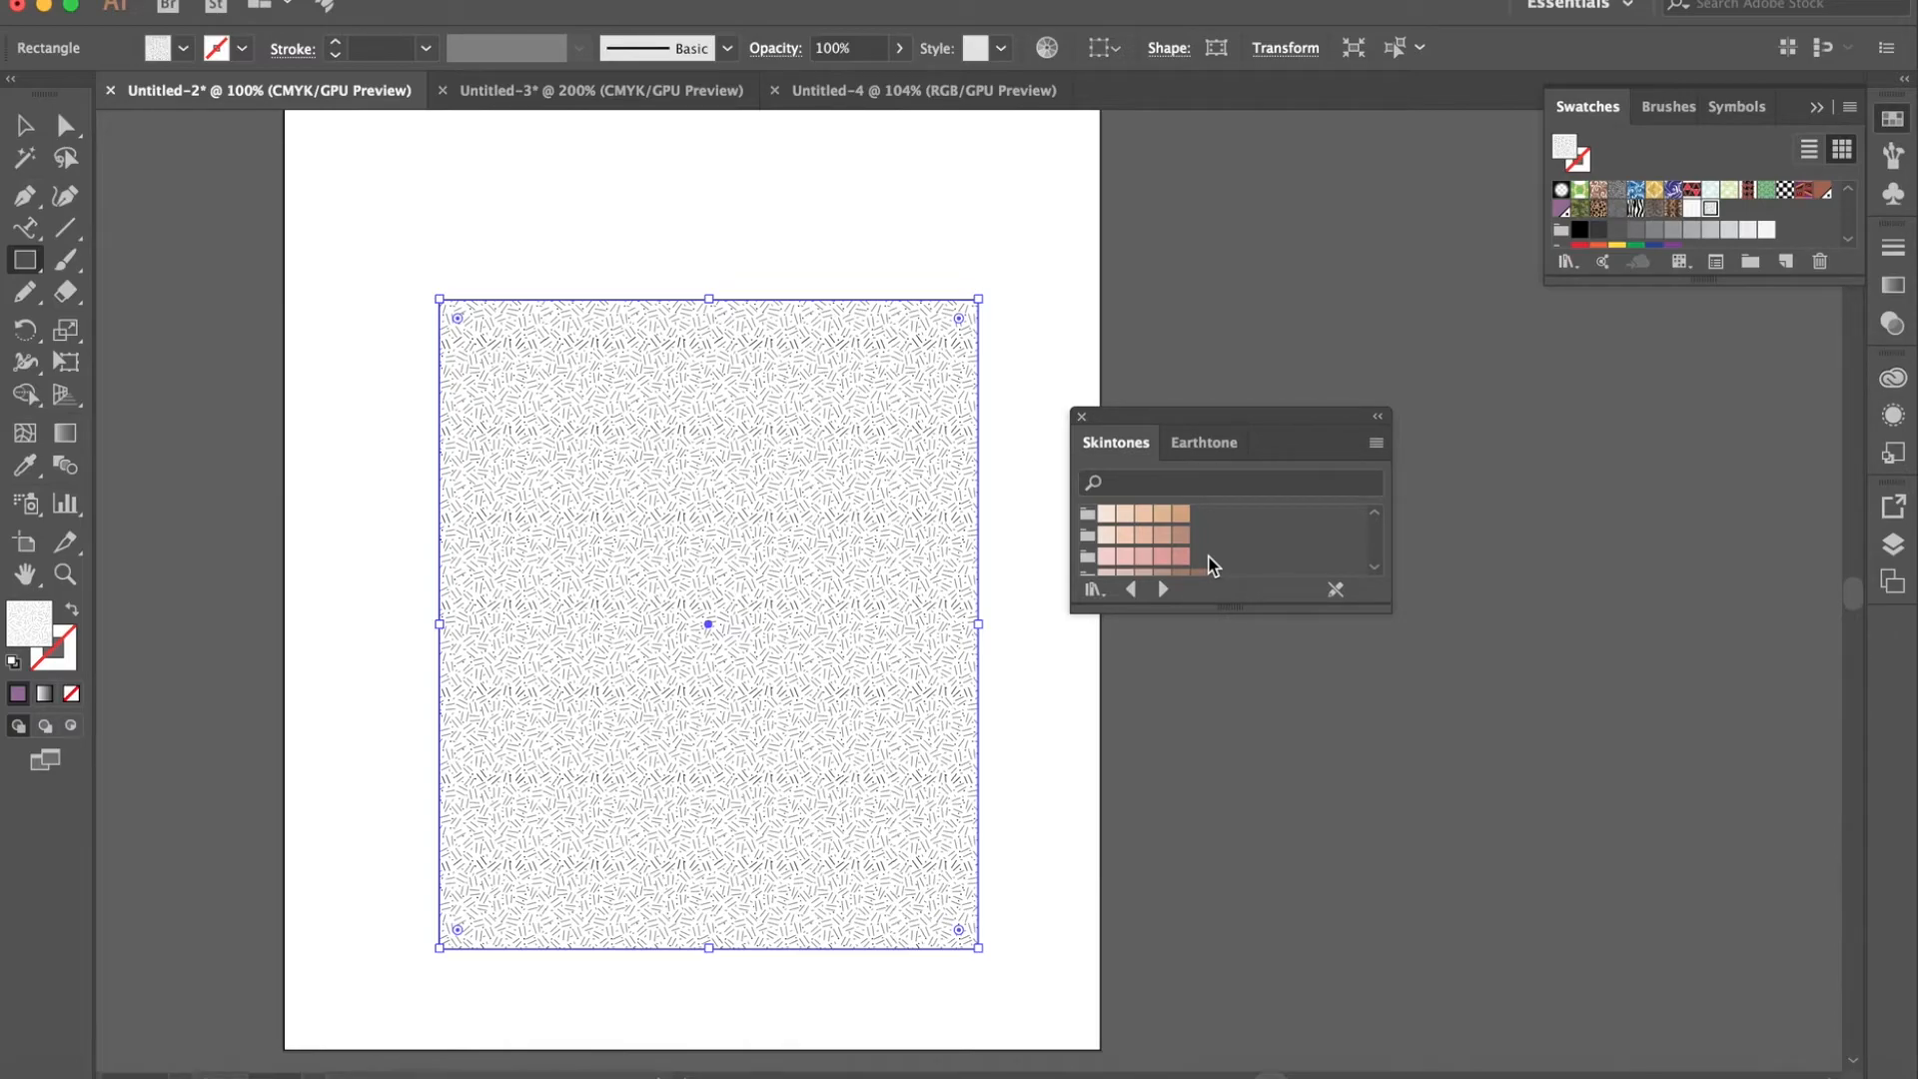
key(super+equal)
key(super+minus)
scroll(1208, 556, down, 4)
scroll(1209, 557, up, 4)
click(1161, 535)
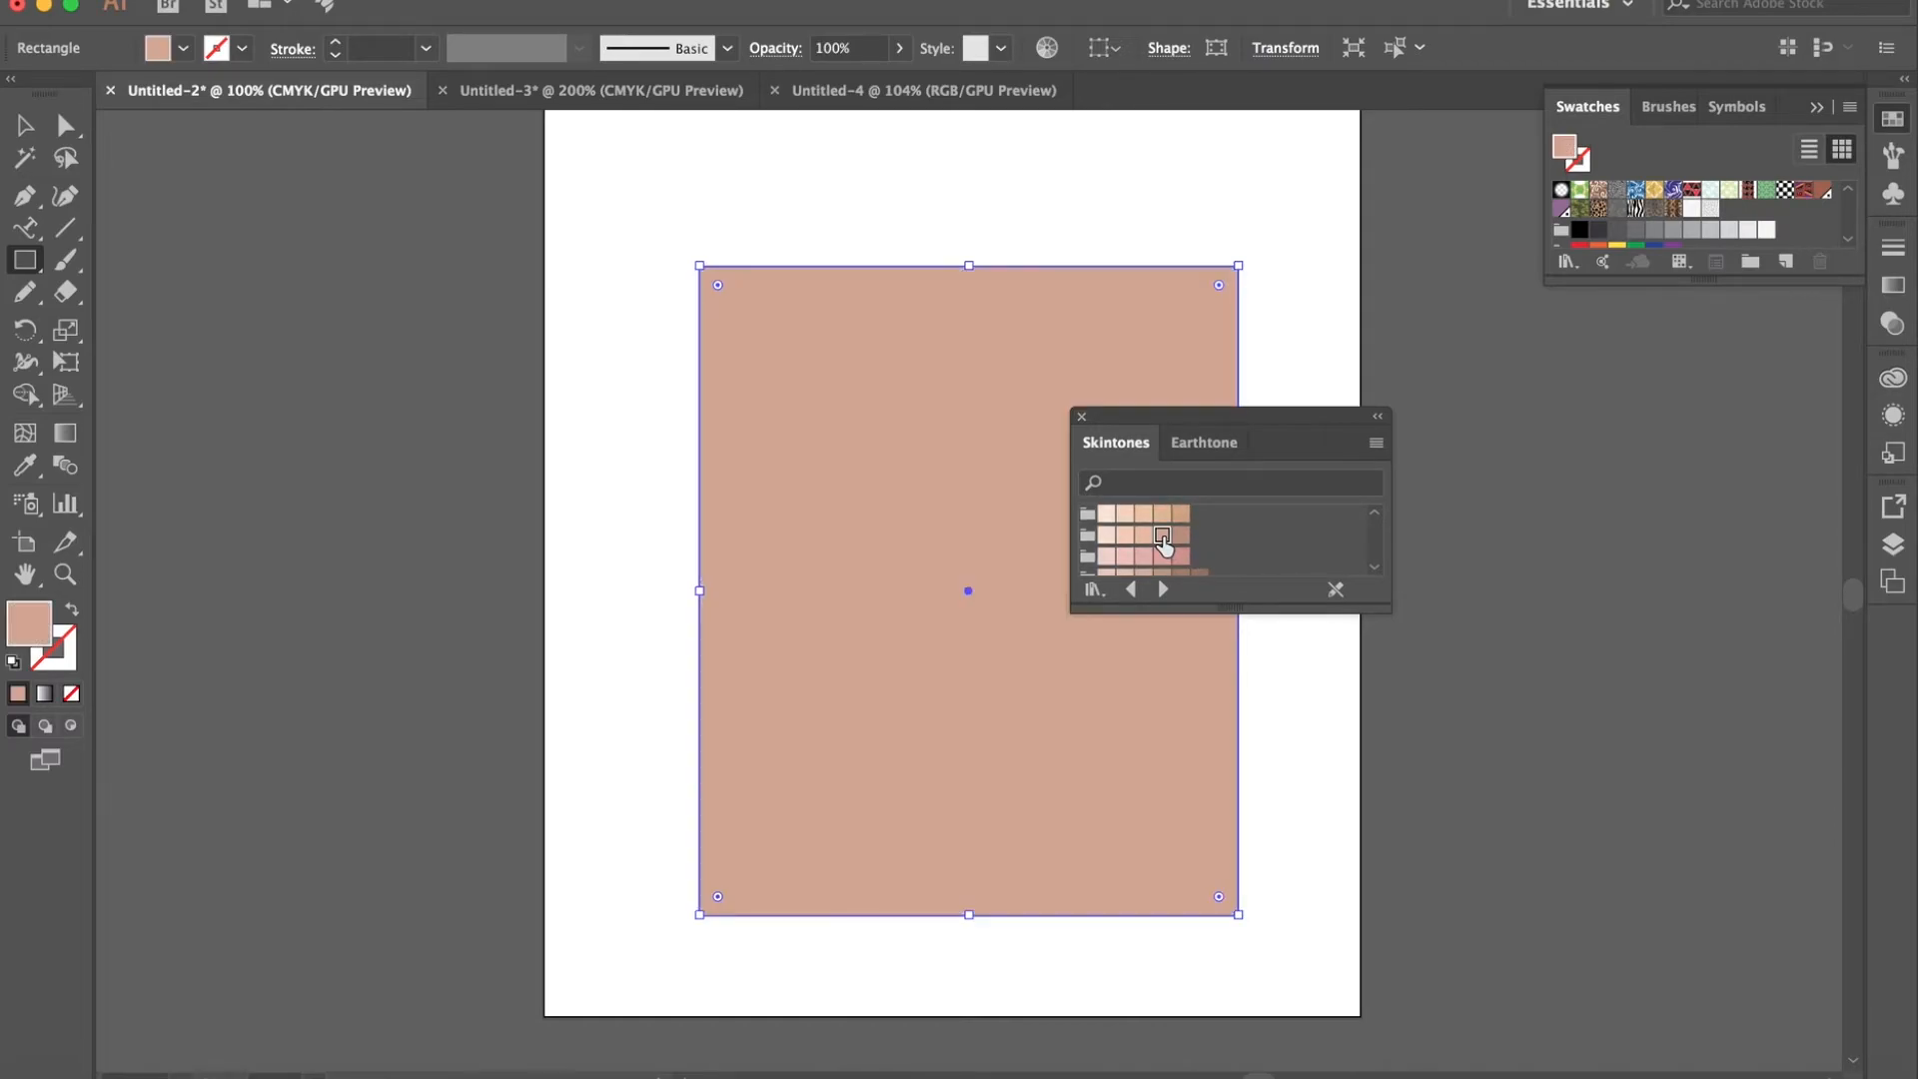
click(1125, 536)
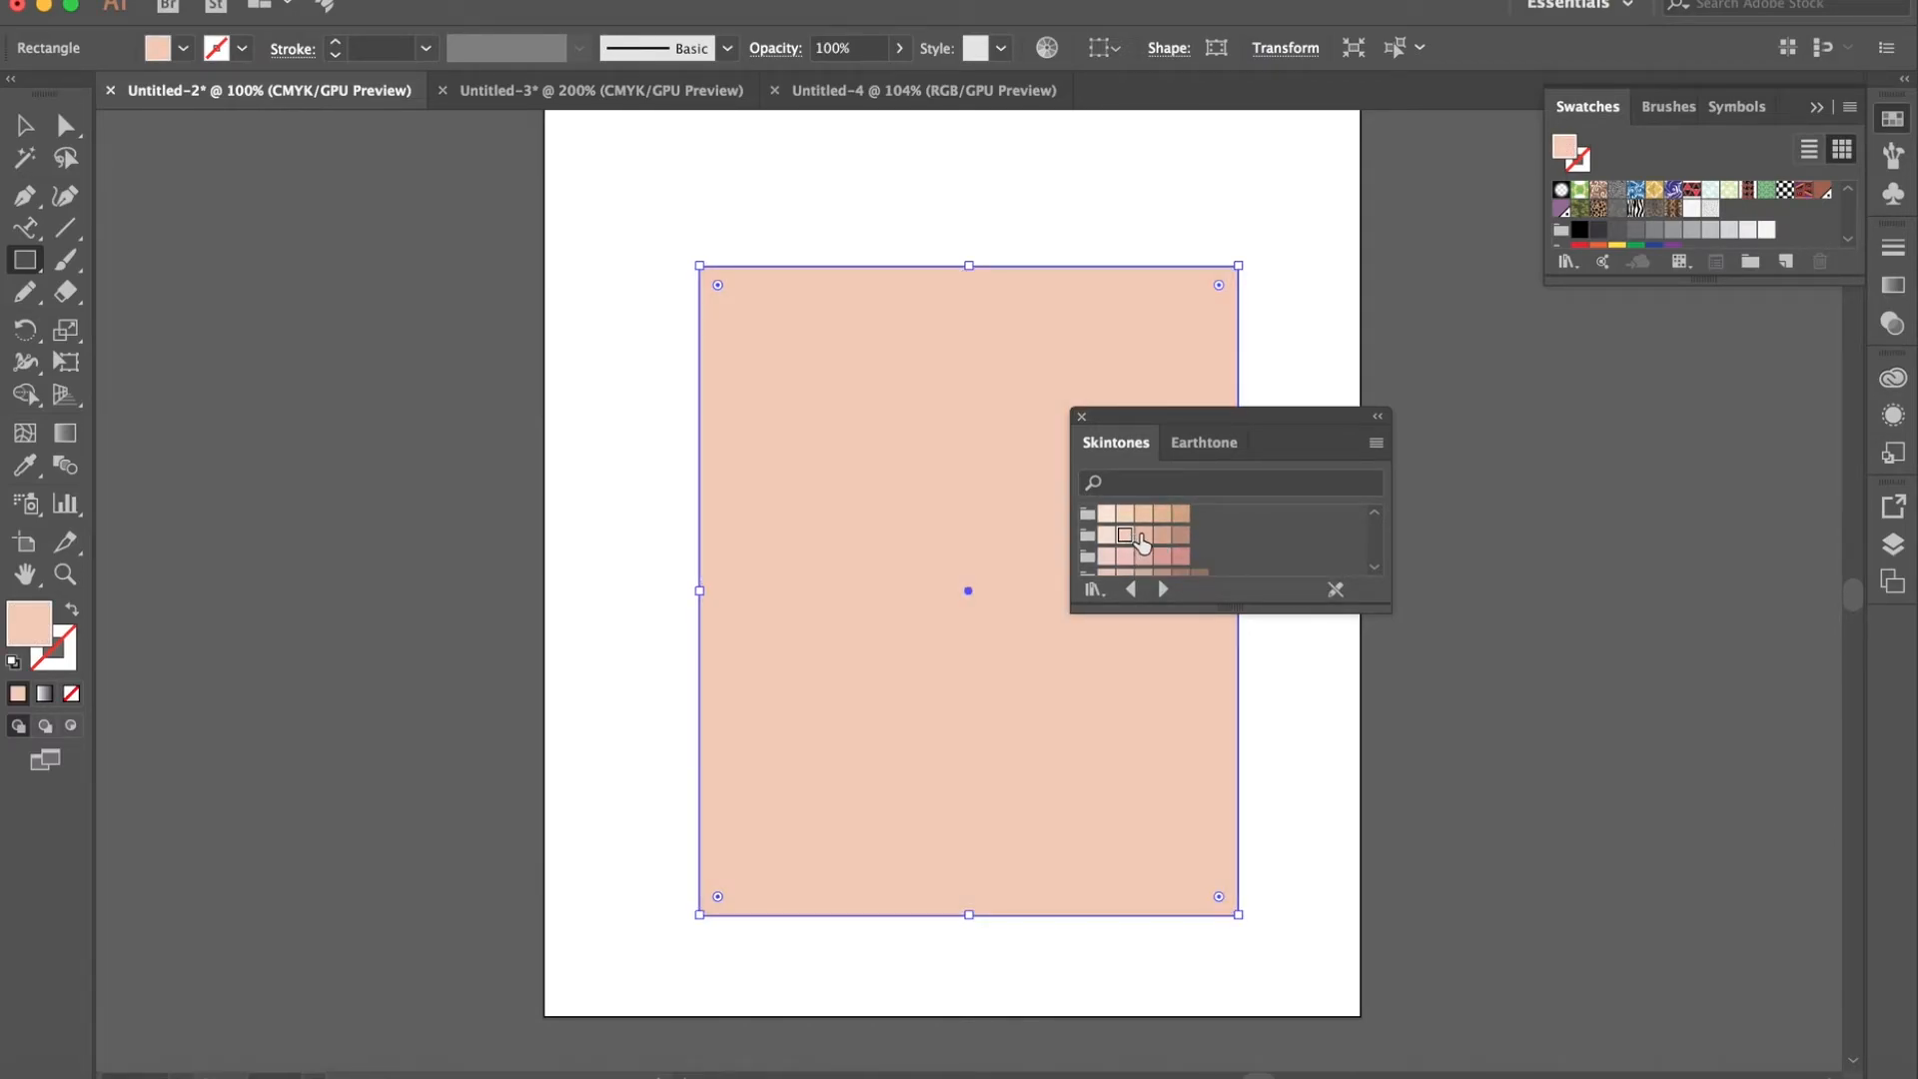
click(1143, 536)
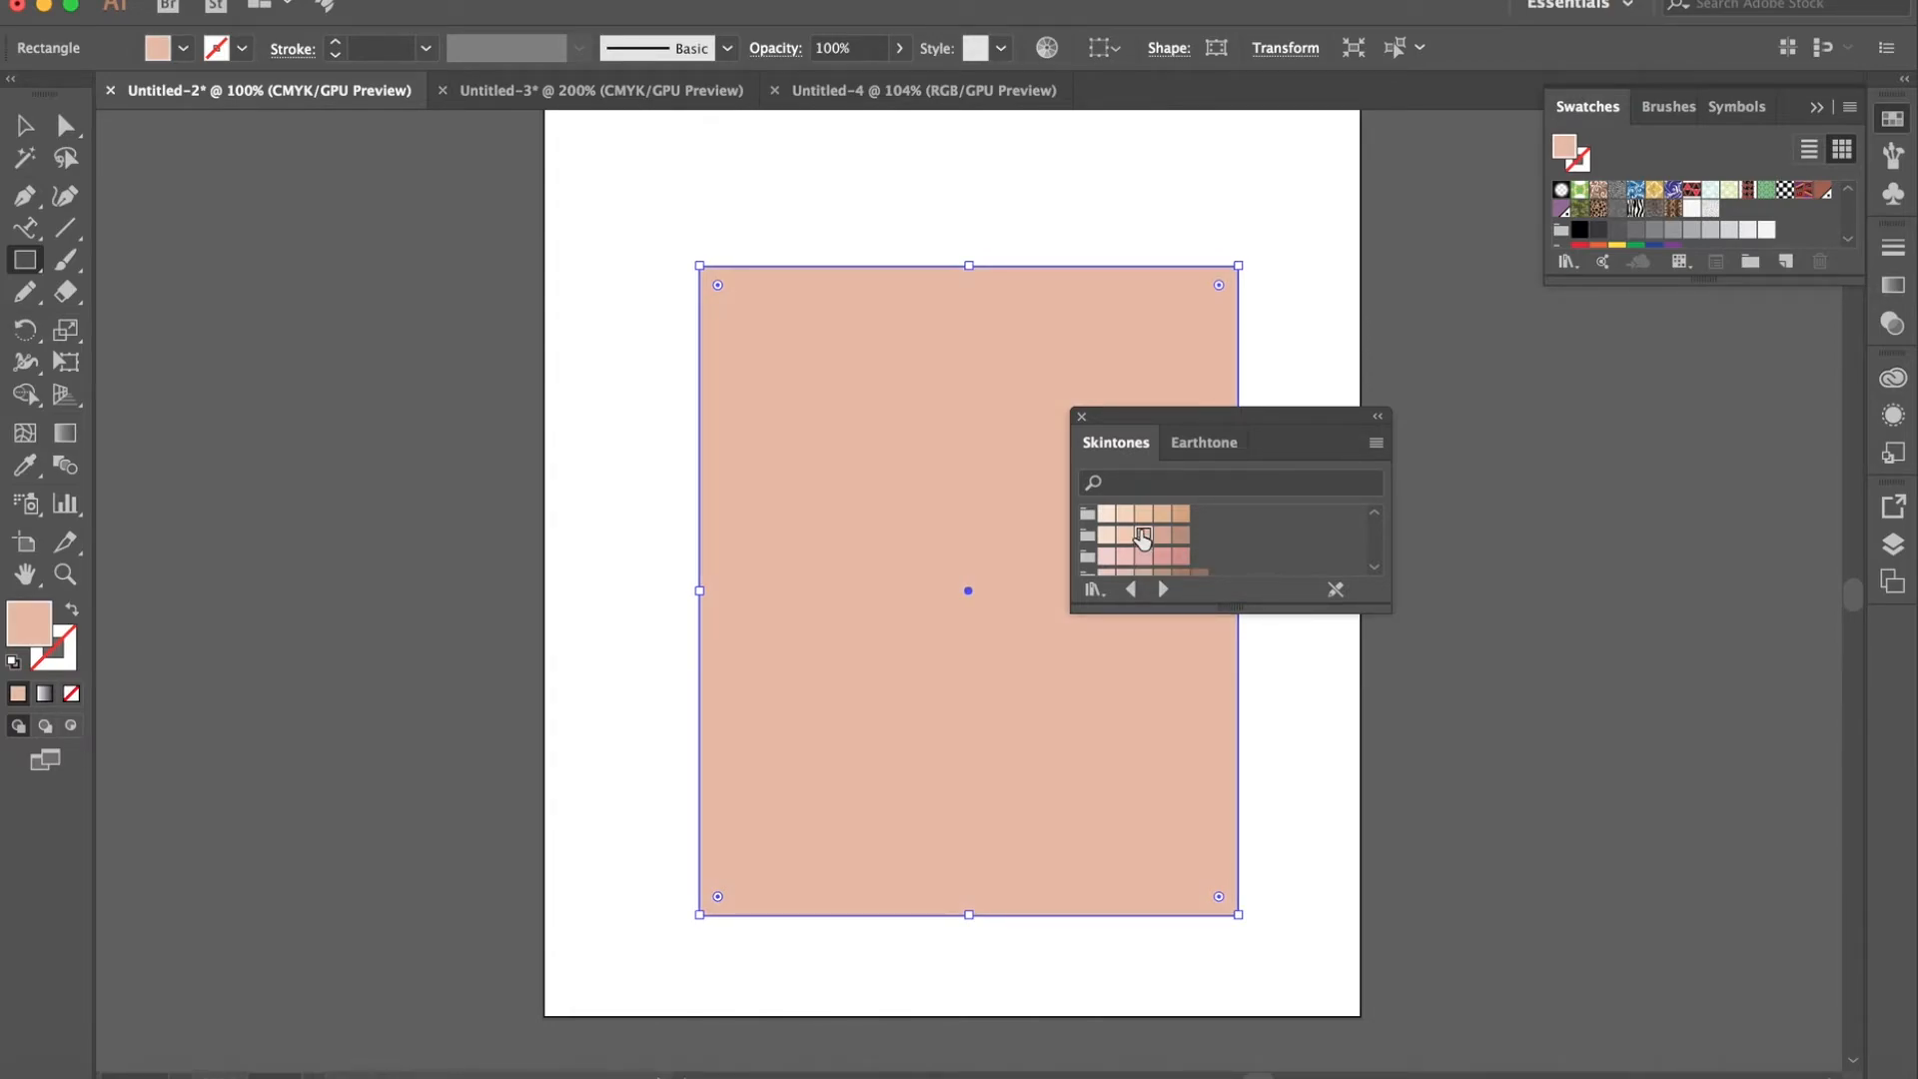
click(1144, 513)
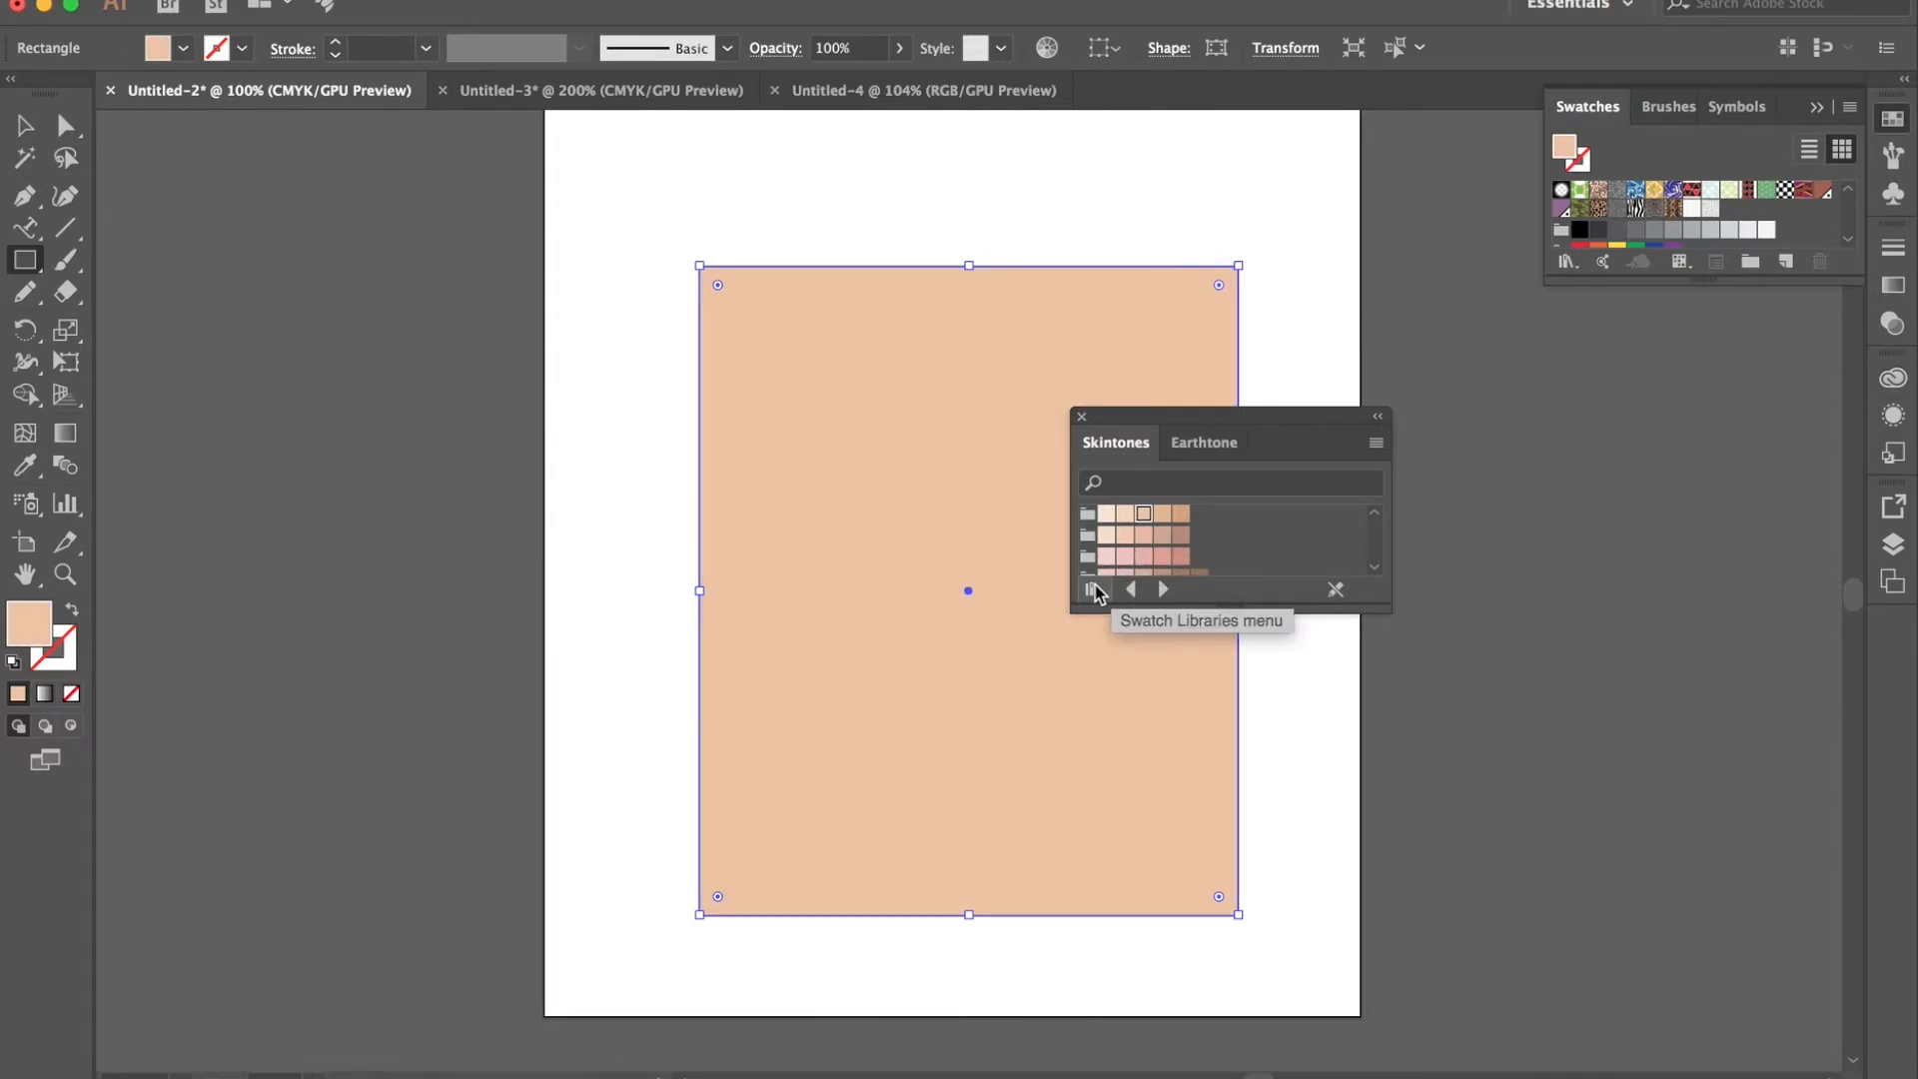
- Open the Neutral swatch library and the Kids Stuff library, and browse the Kids Stuff color groups
click(1093, 587)
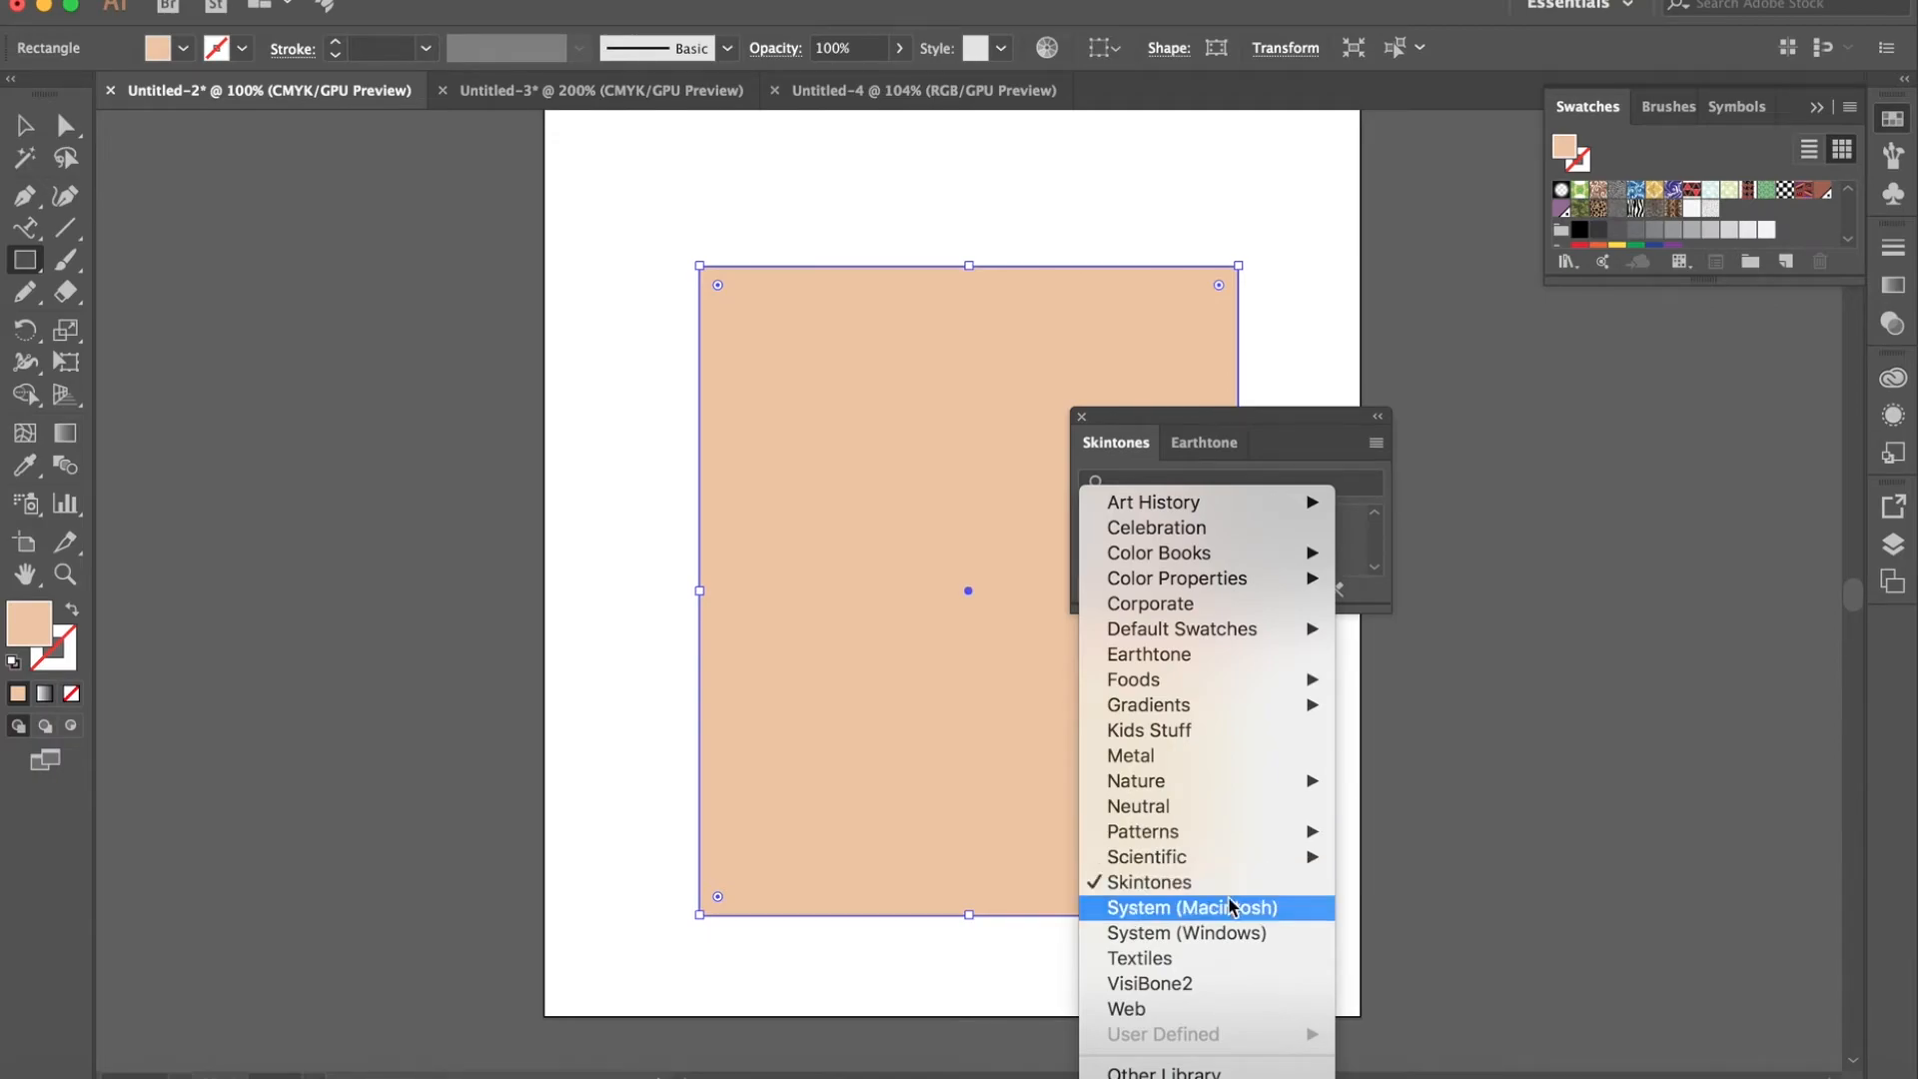
click(1247, 814)
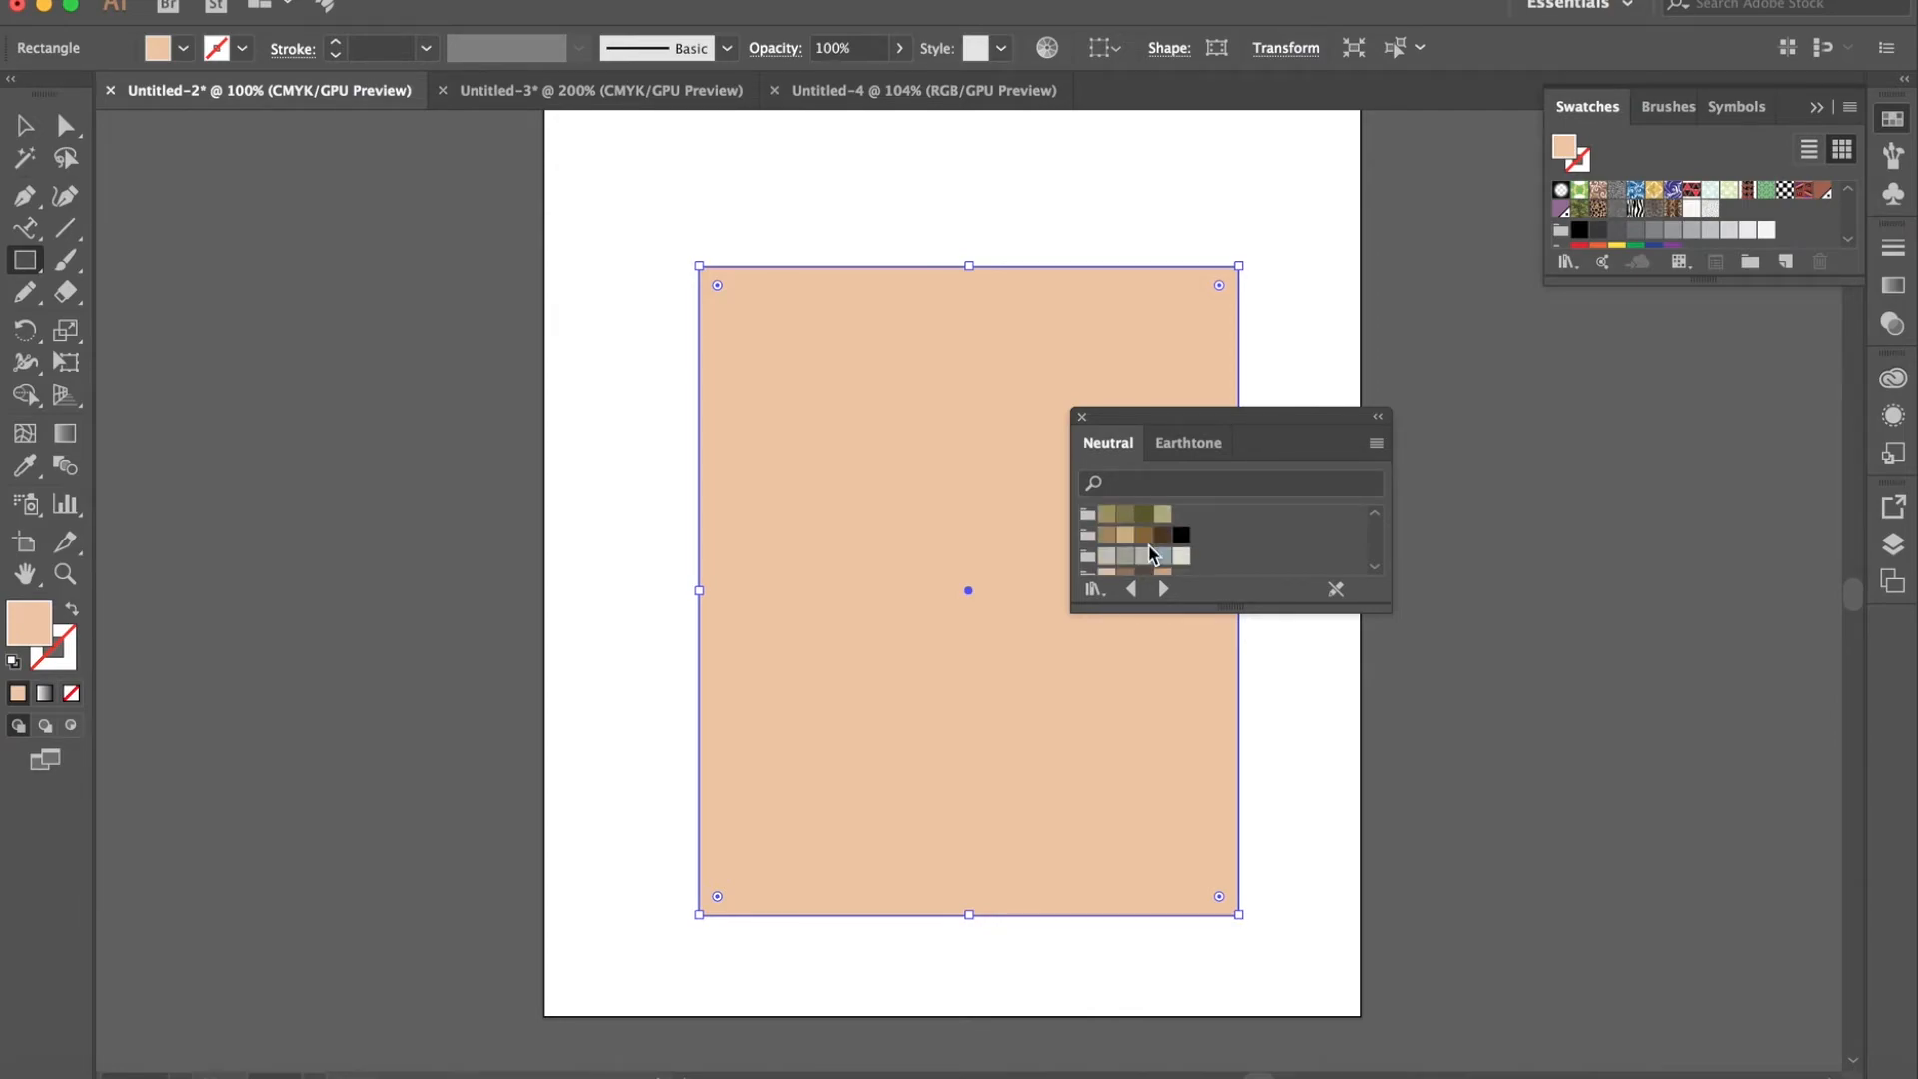
click(1090, 591)
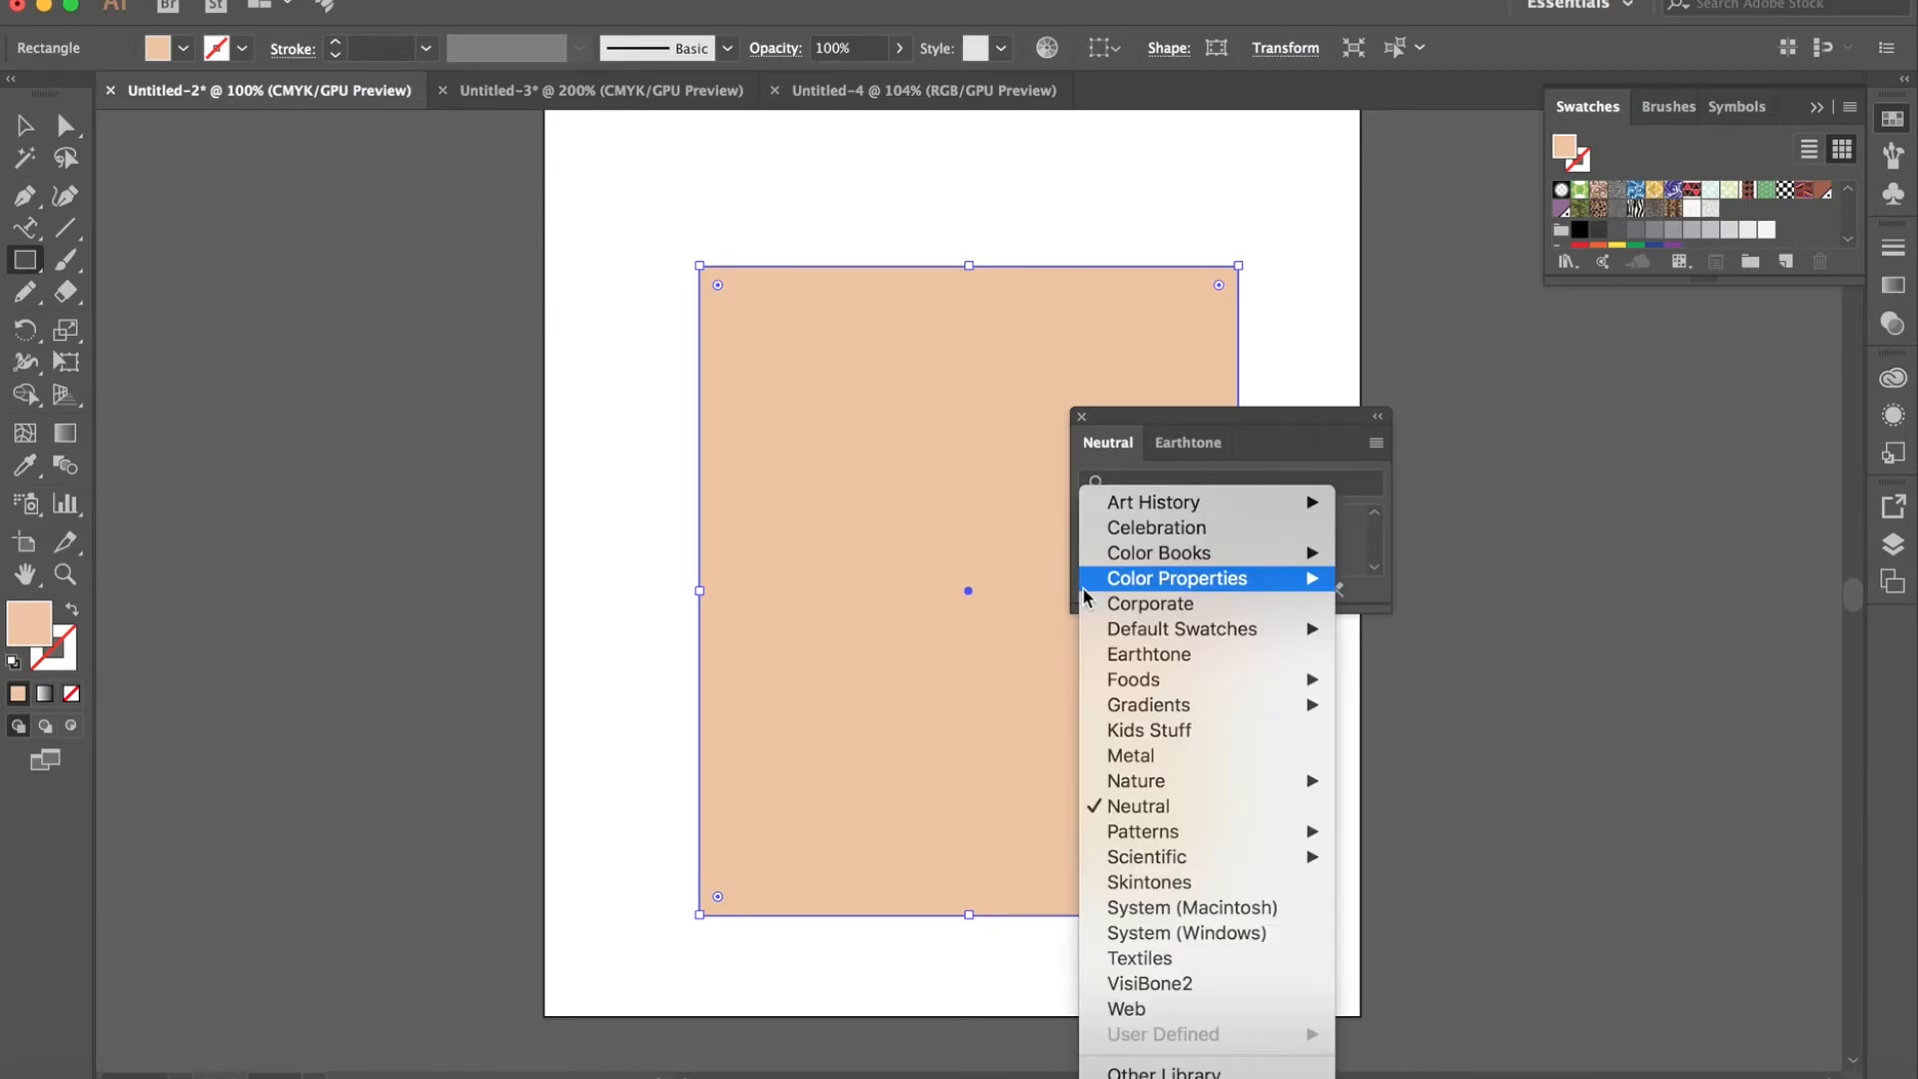
click(1168, 732)
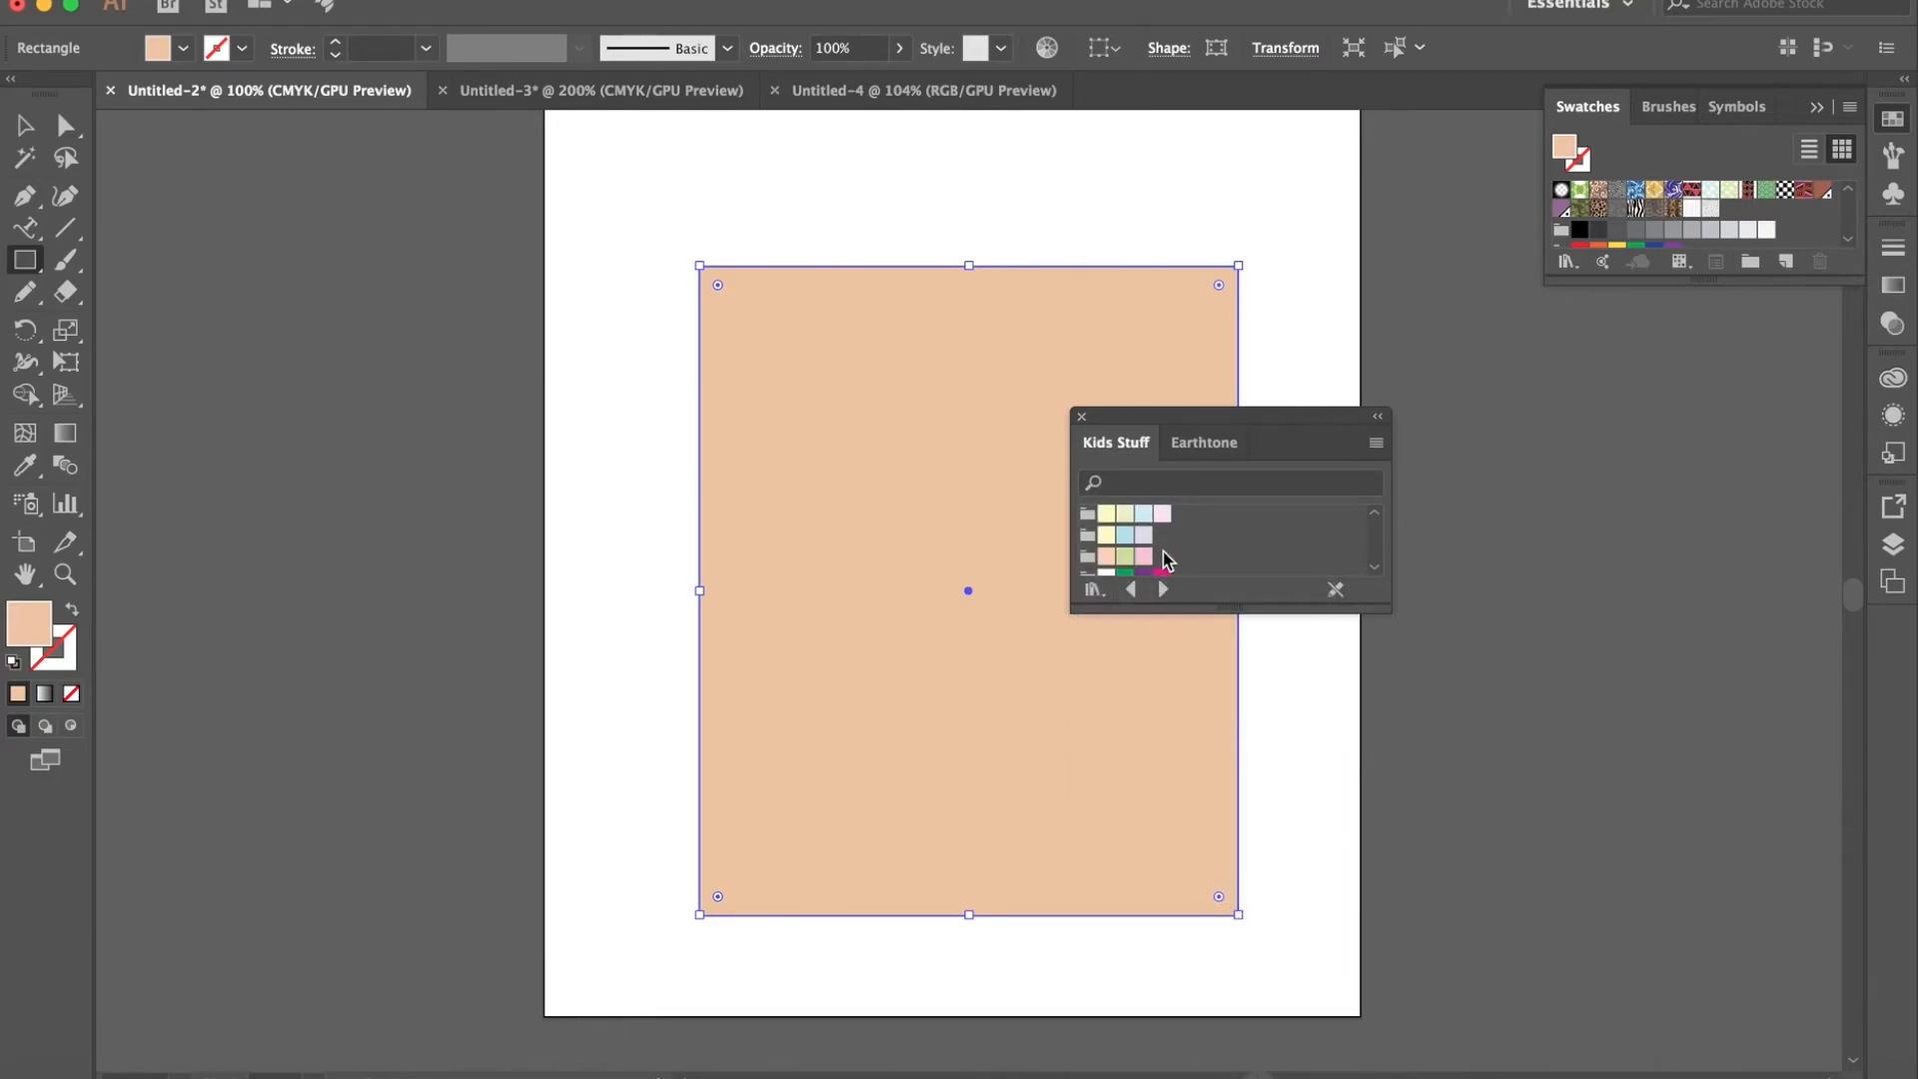
scroll(1163, 559, down, 5)
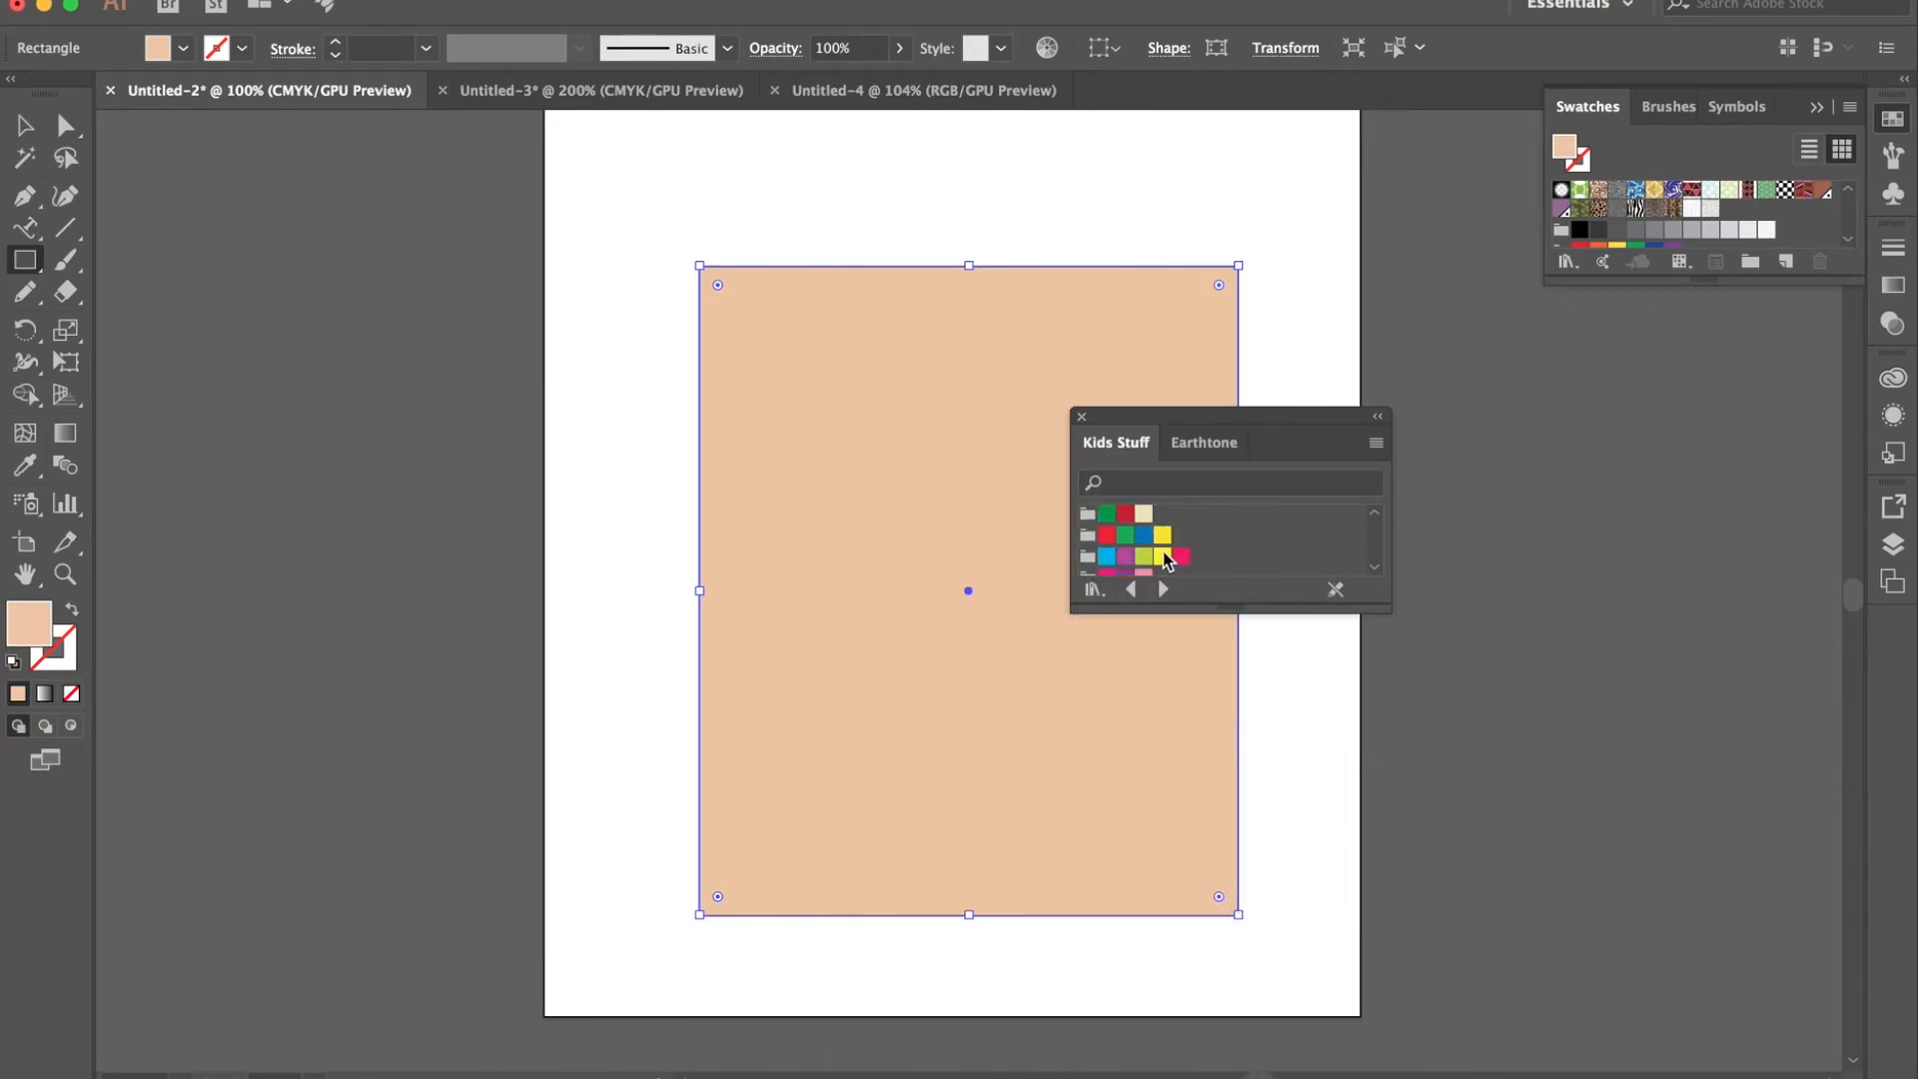
scroll(1163, 552, up, 5)
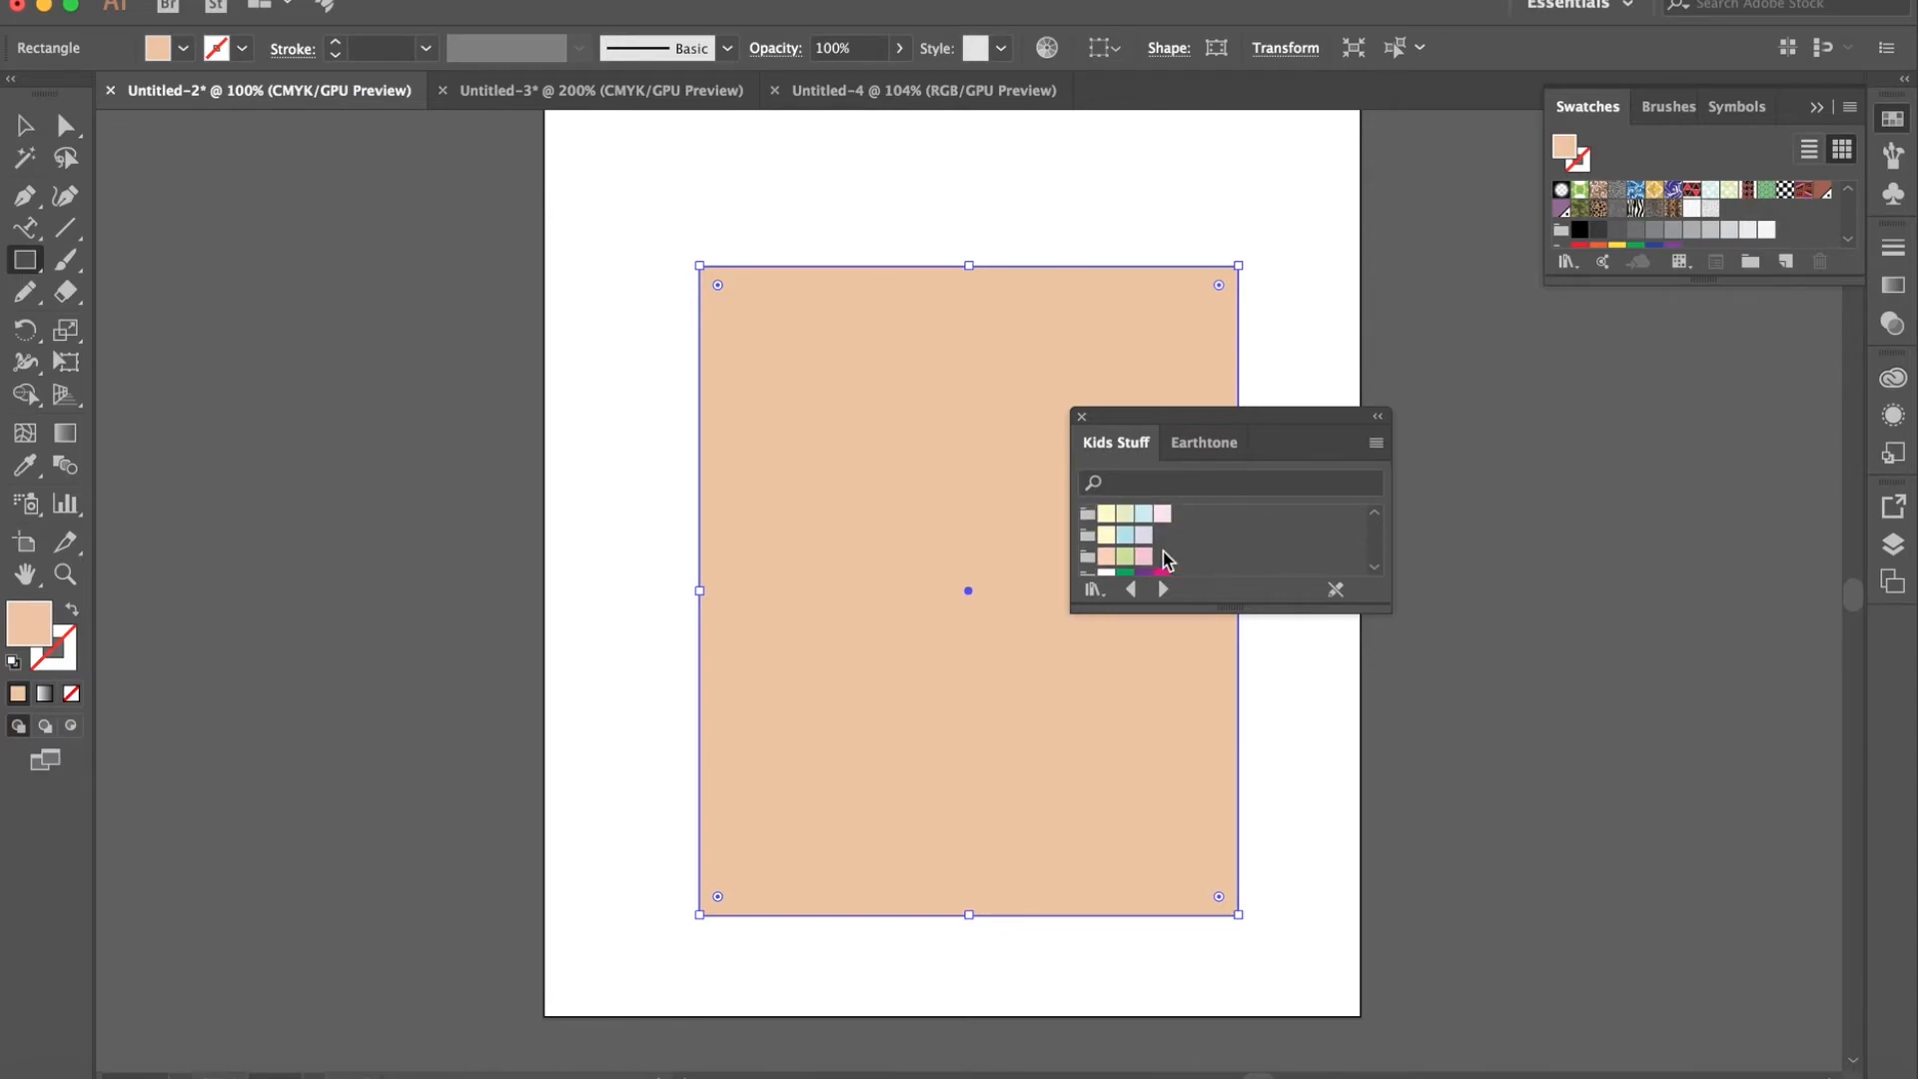
- Browse the Fruit, Ice Cream and Sweets swatch libraries from the Foods category and close the library panel
click(1093, 588)
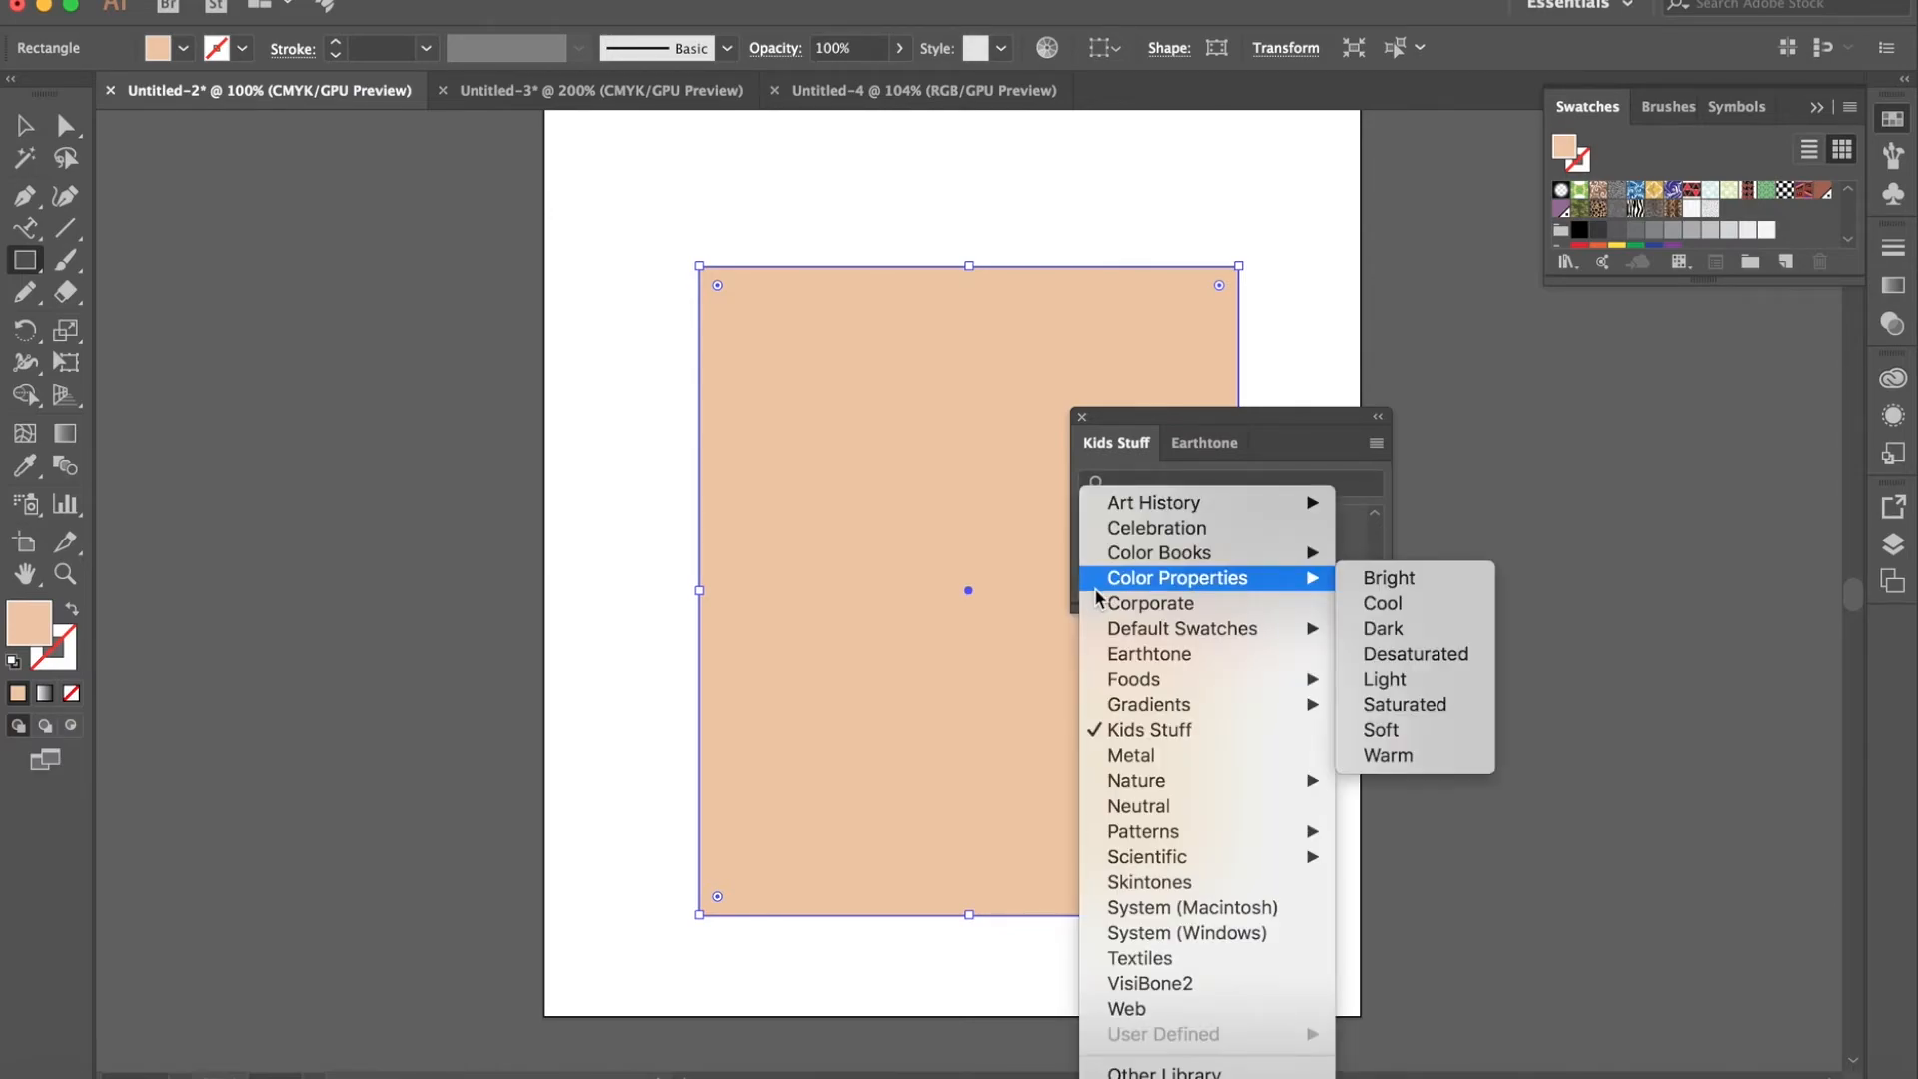
mouse_move(1305, 685)
click(1388, 705)
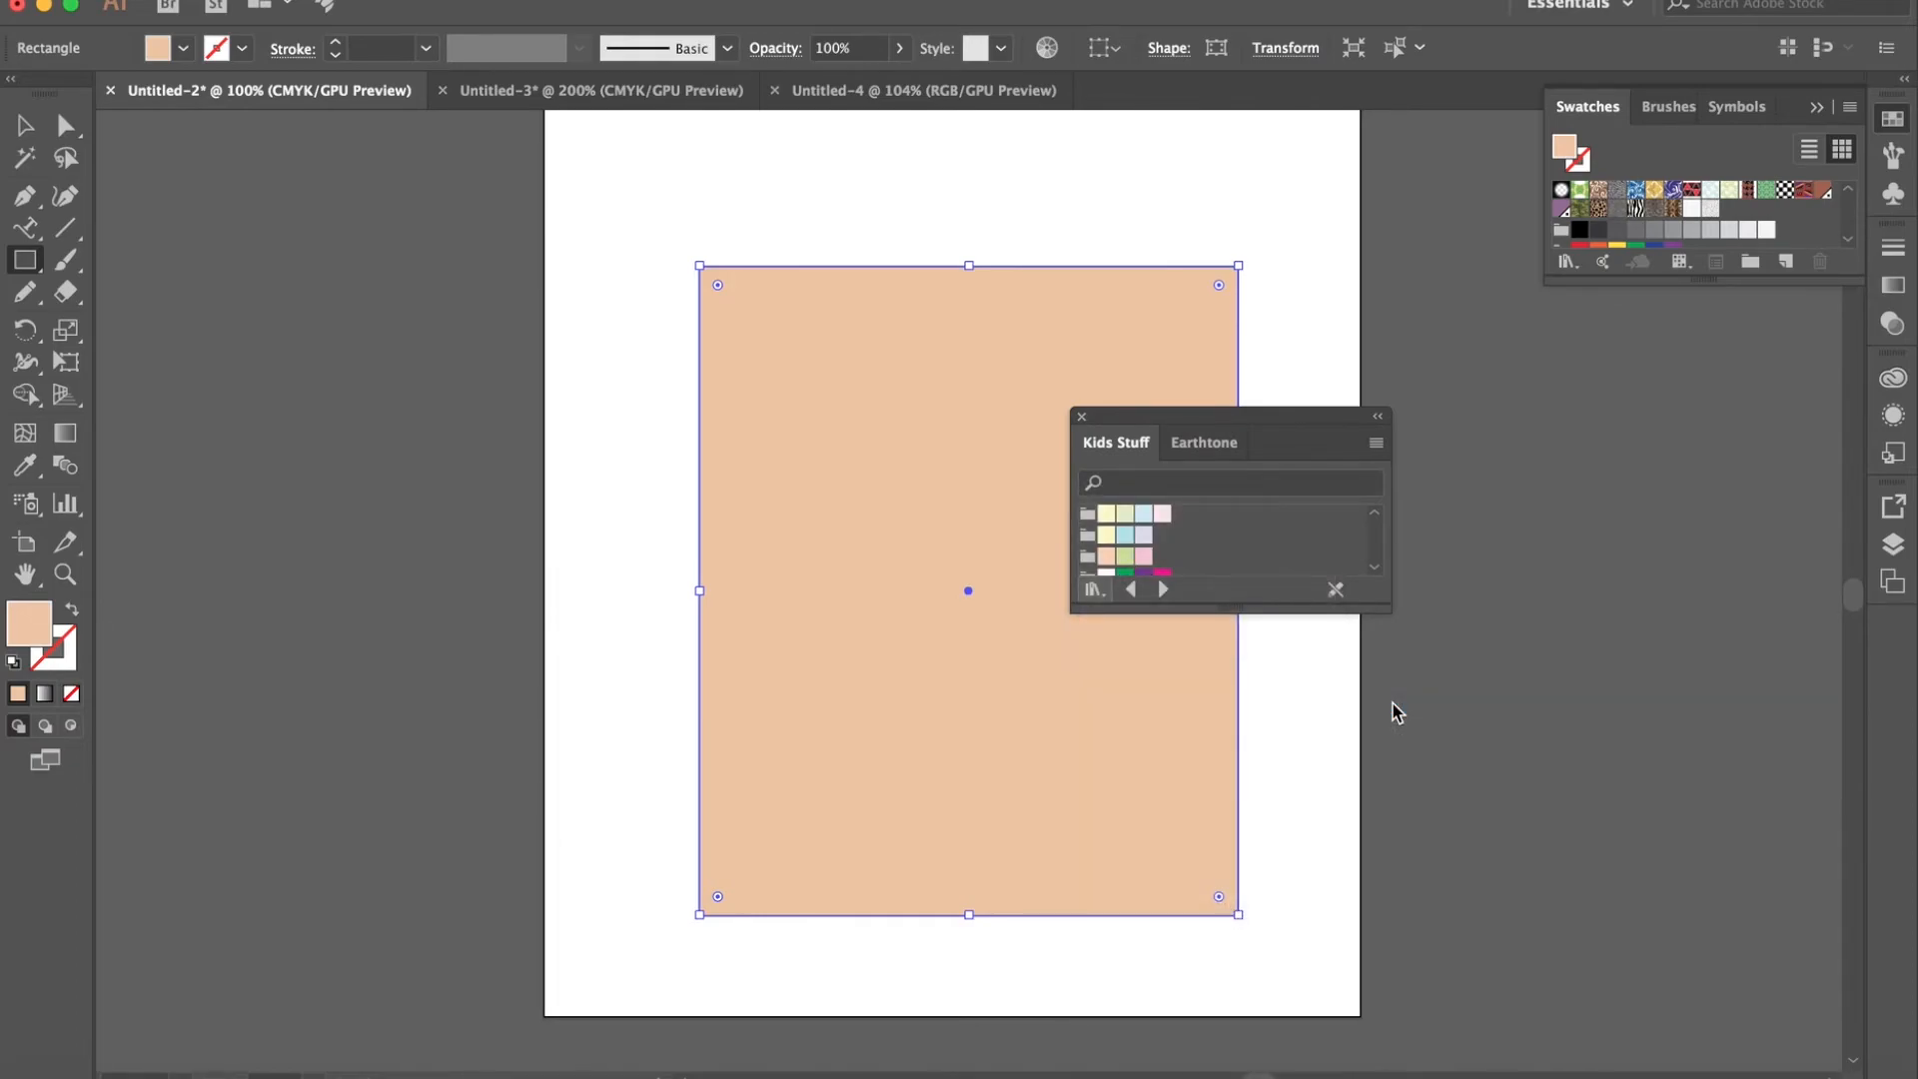
scroll(1213, 557, down, 3)
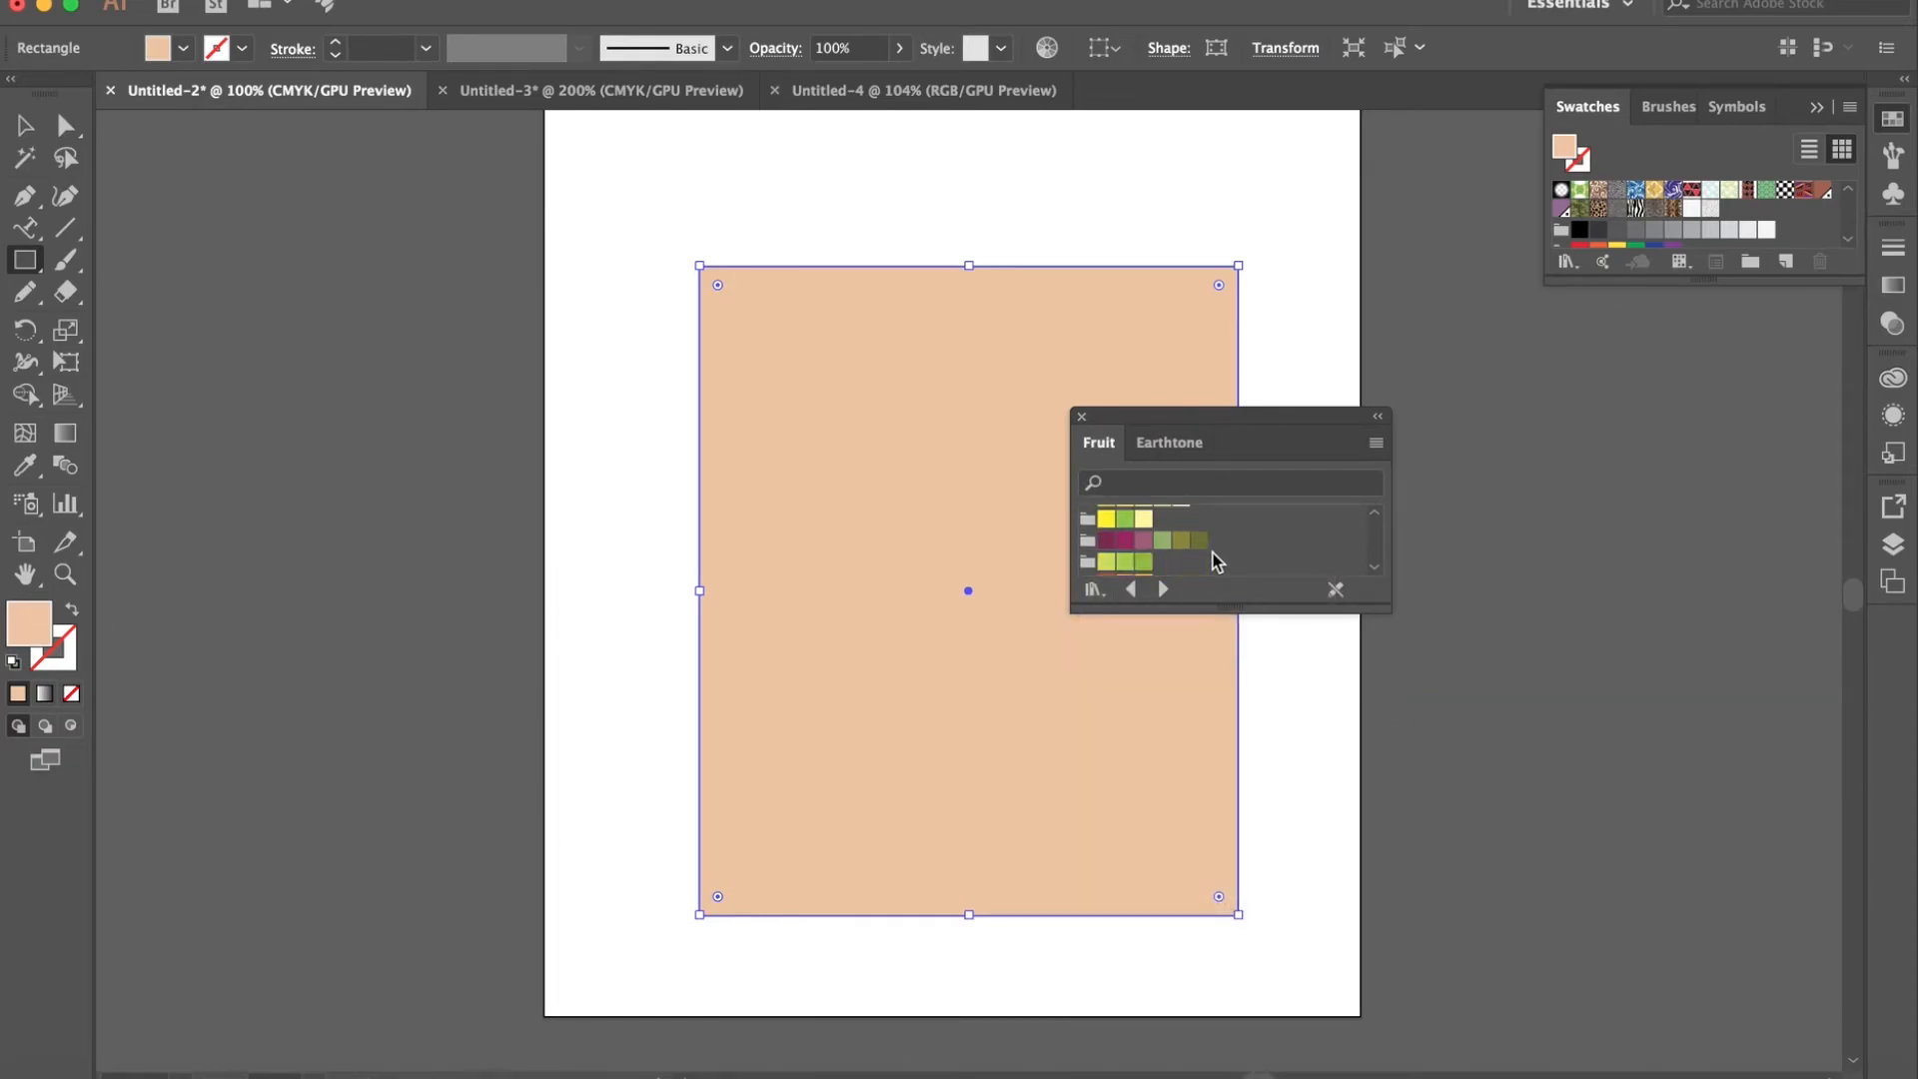
click(1094, 589)
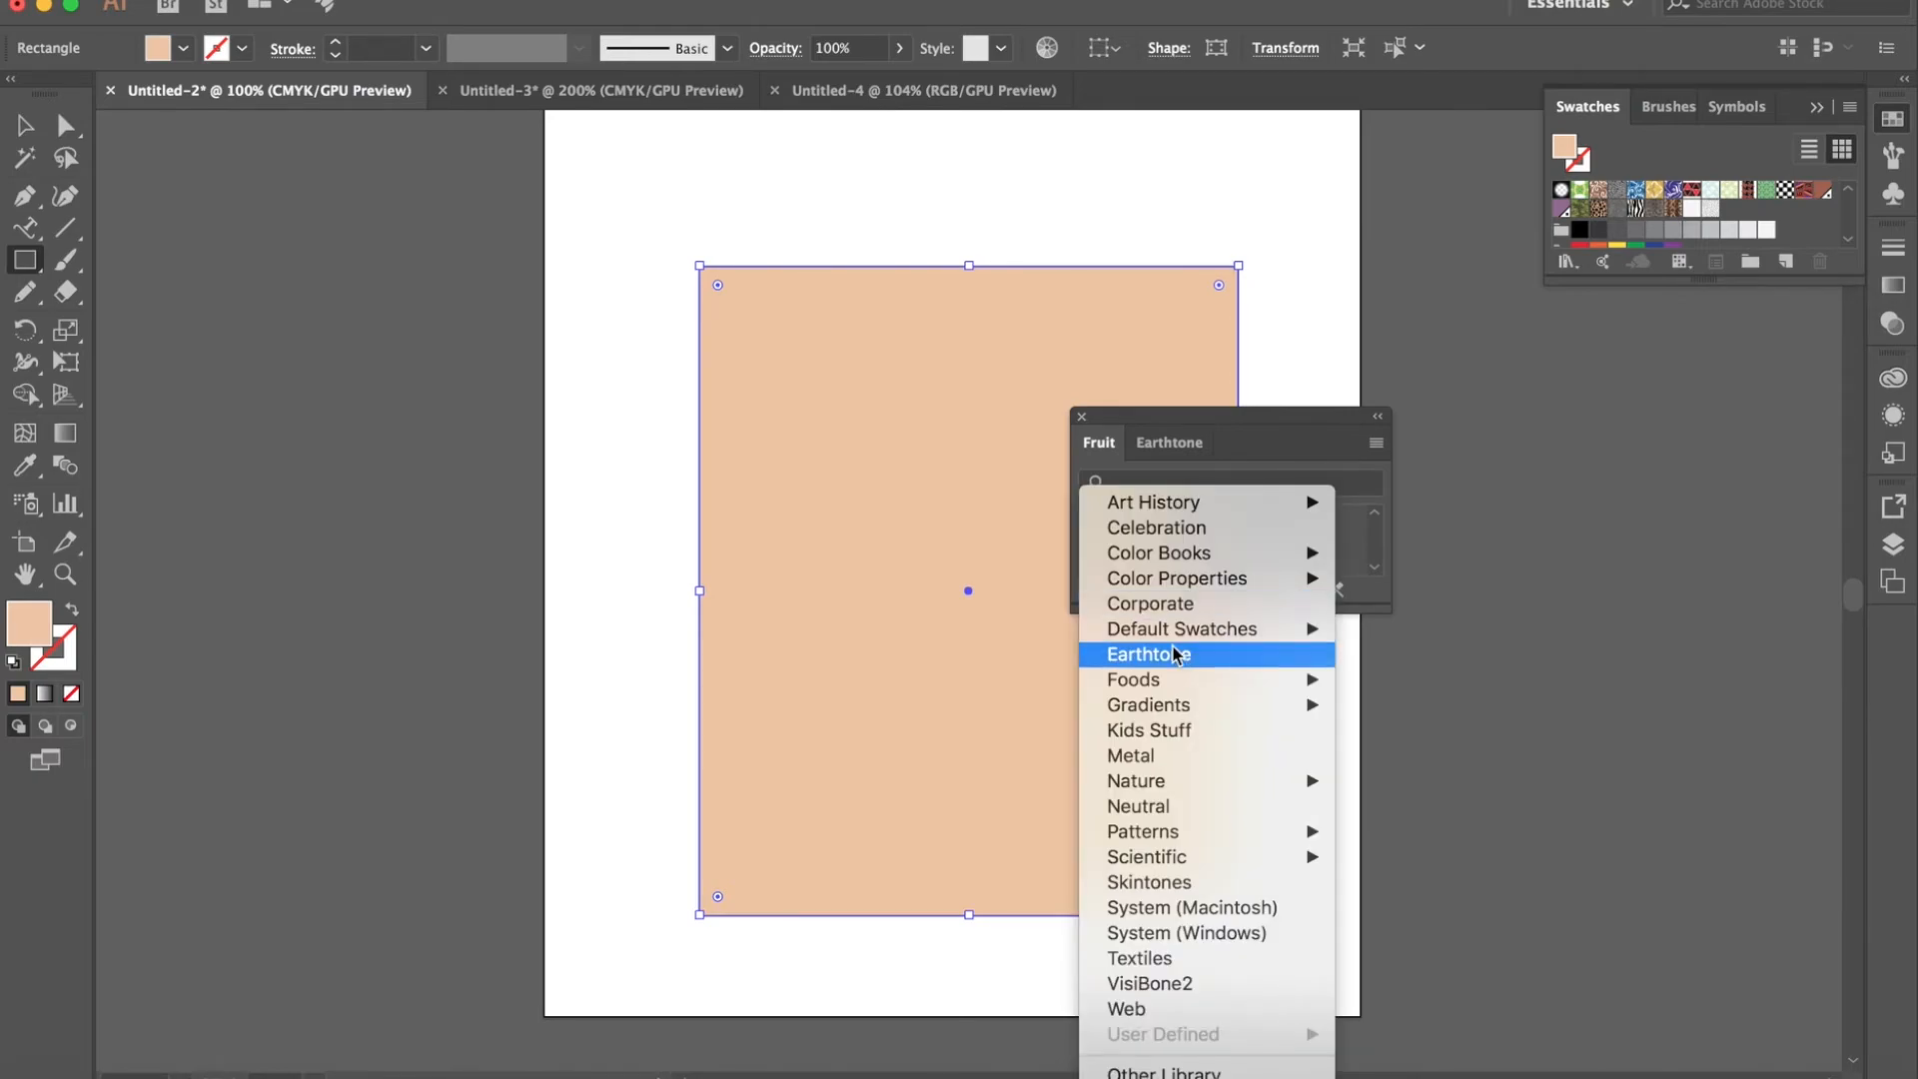
mouse_move(1226, 683)
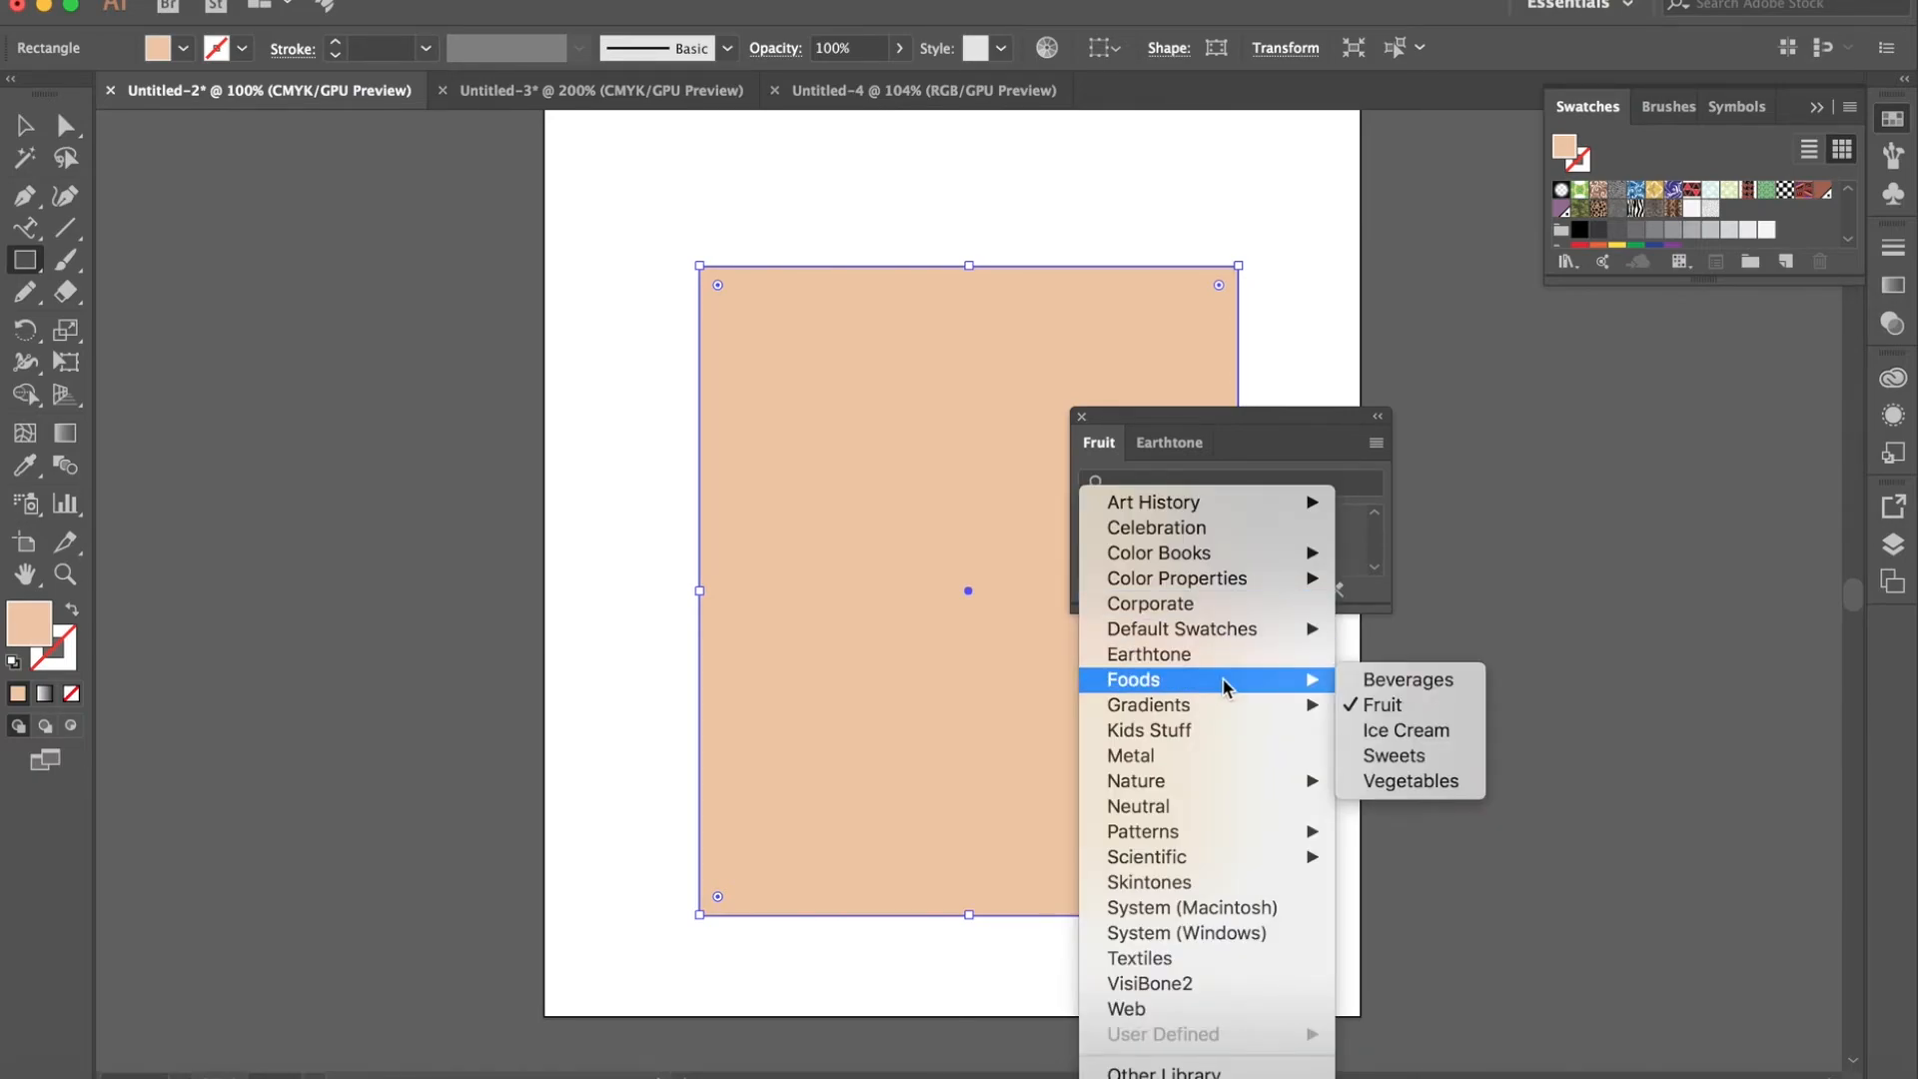
click(1408, 729)
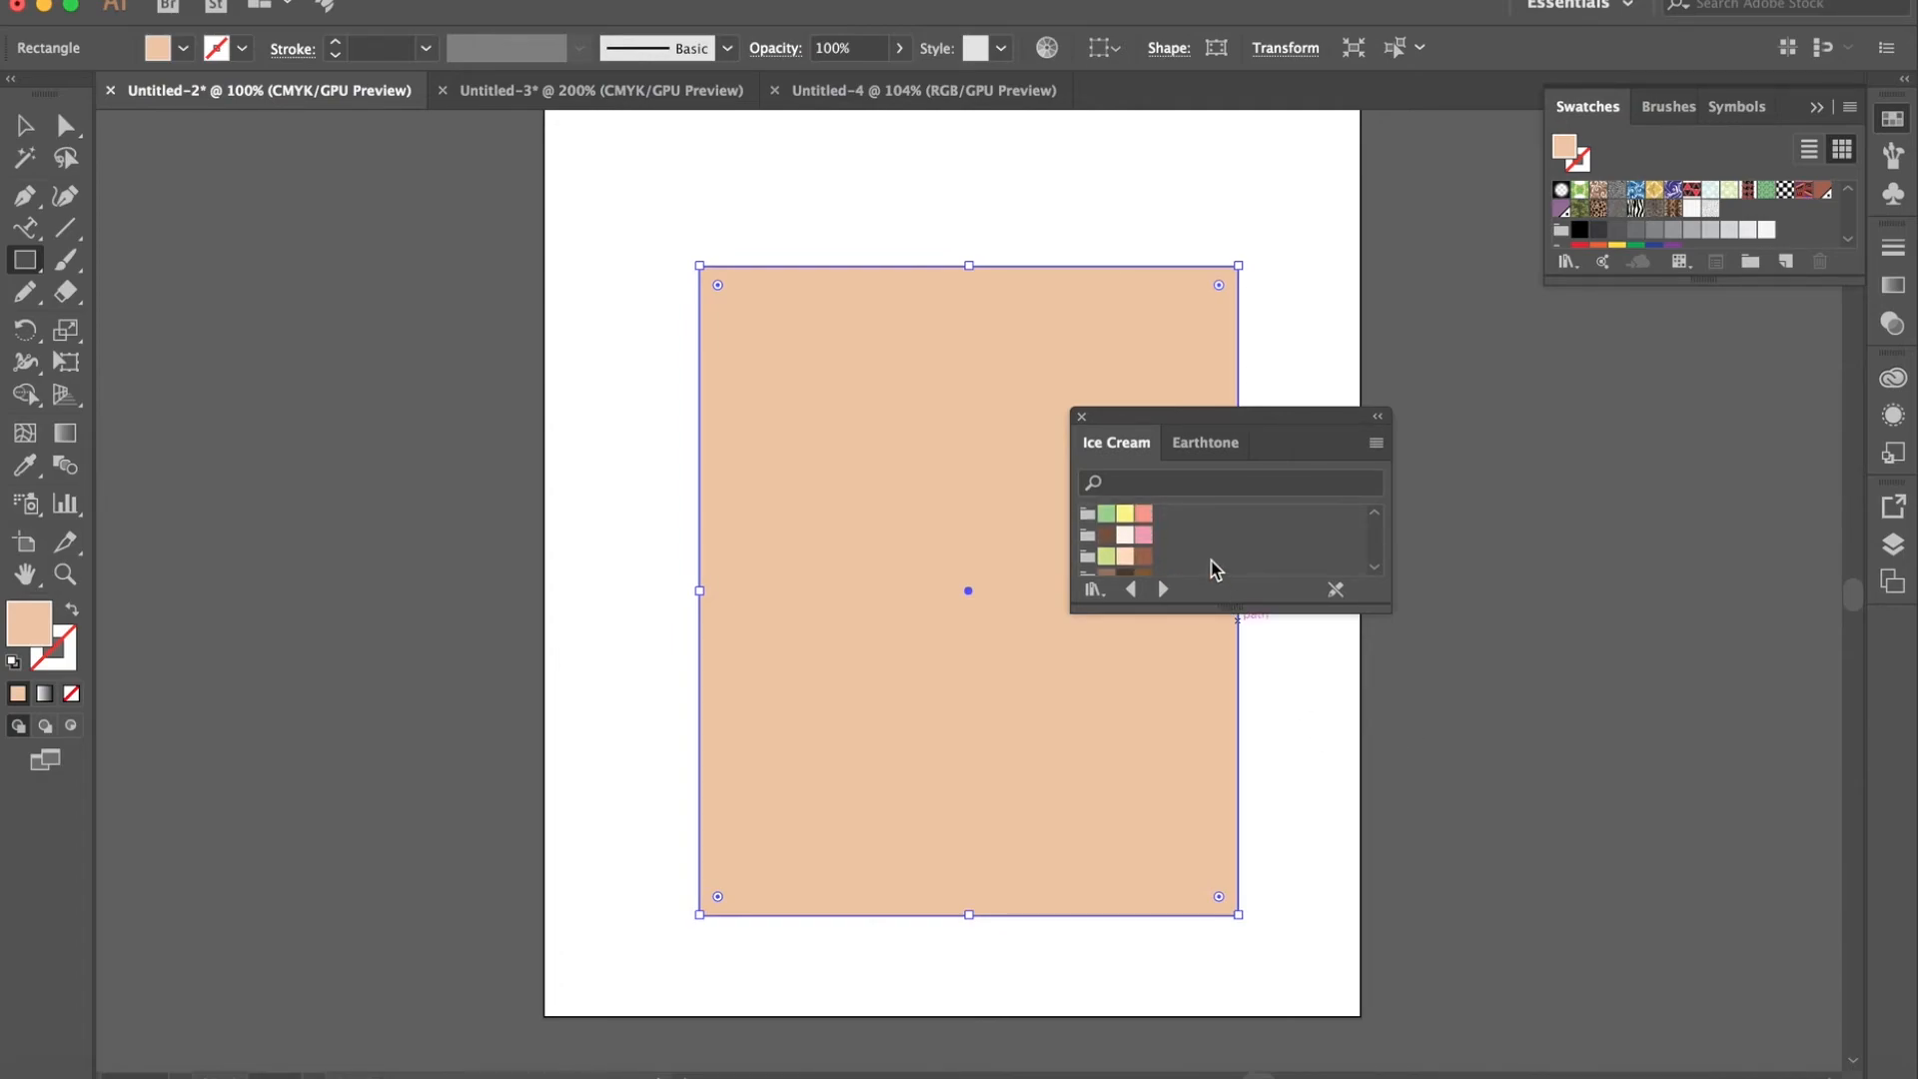
click(1095, 588)
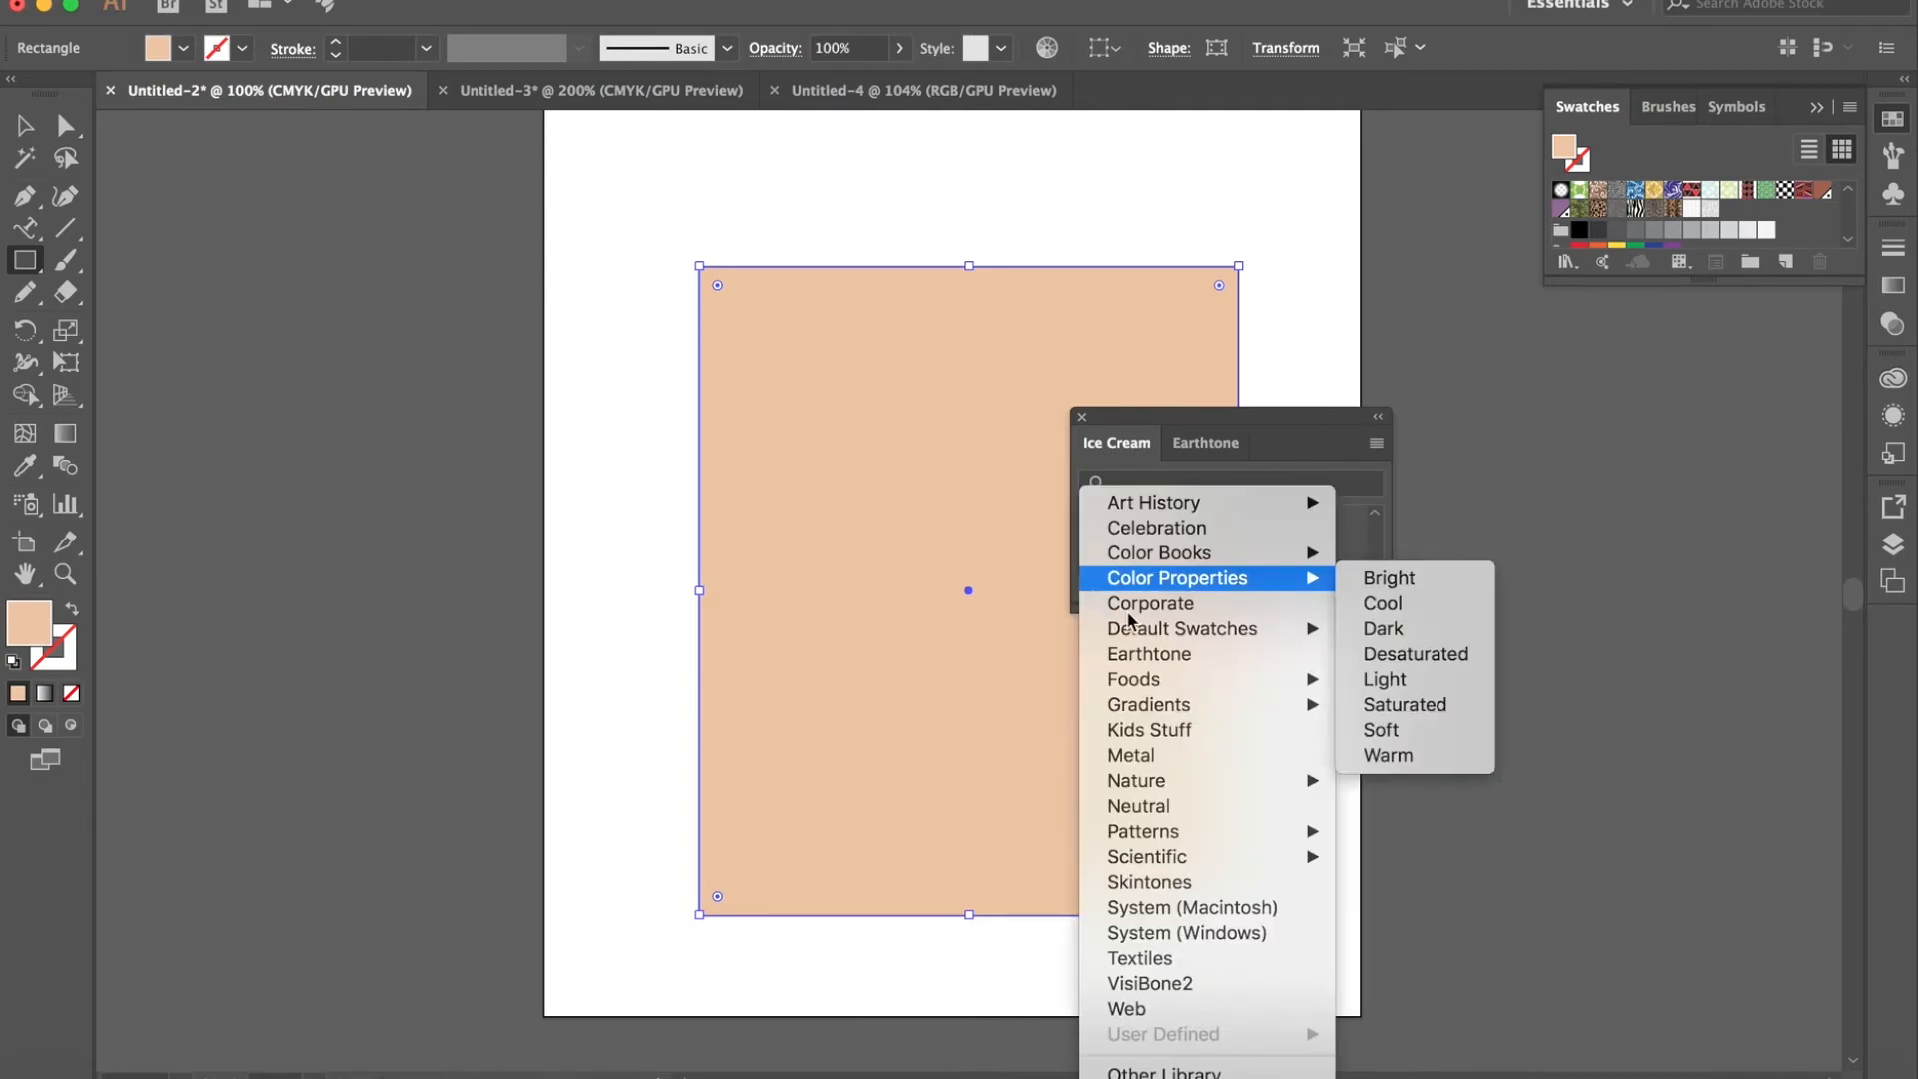
mouse_move(1220, 679)
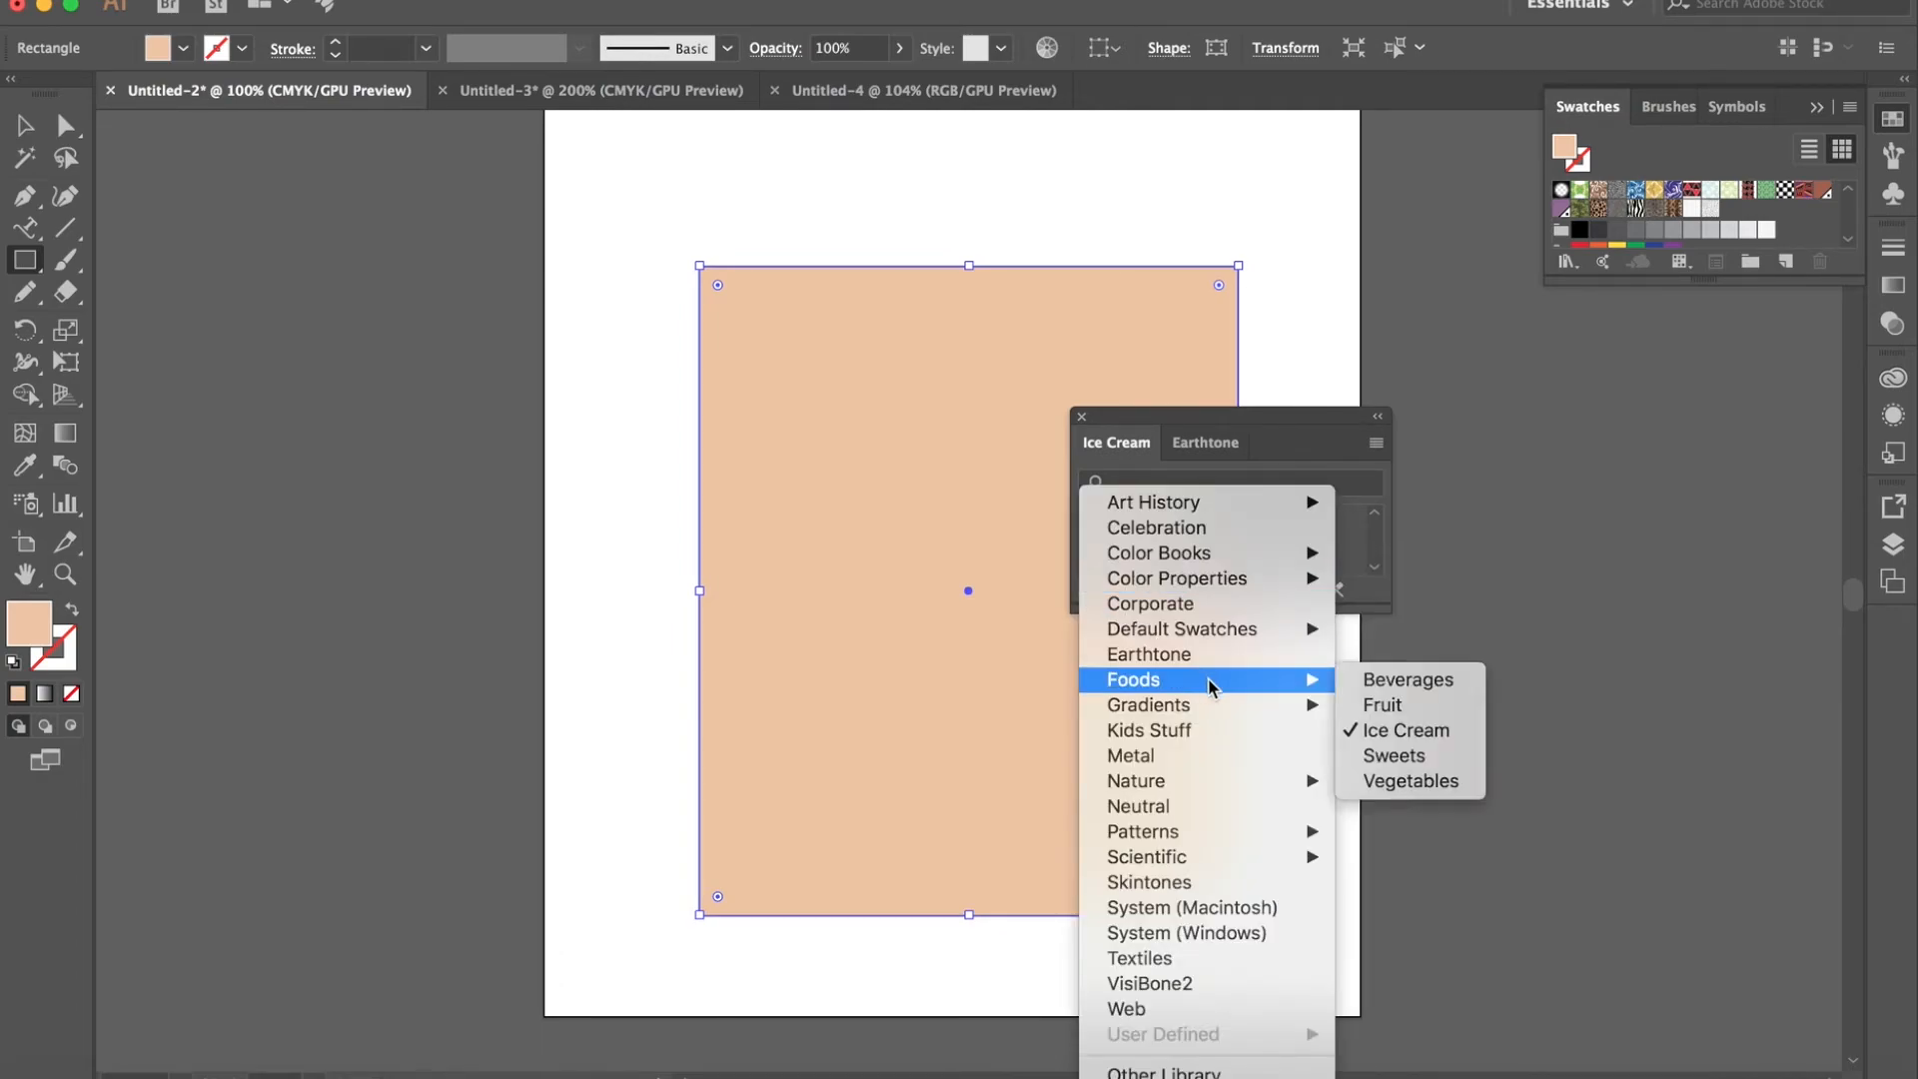
click(1394, 755)
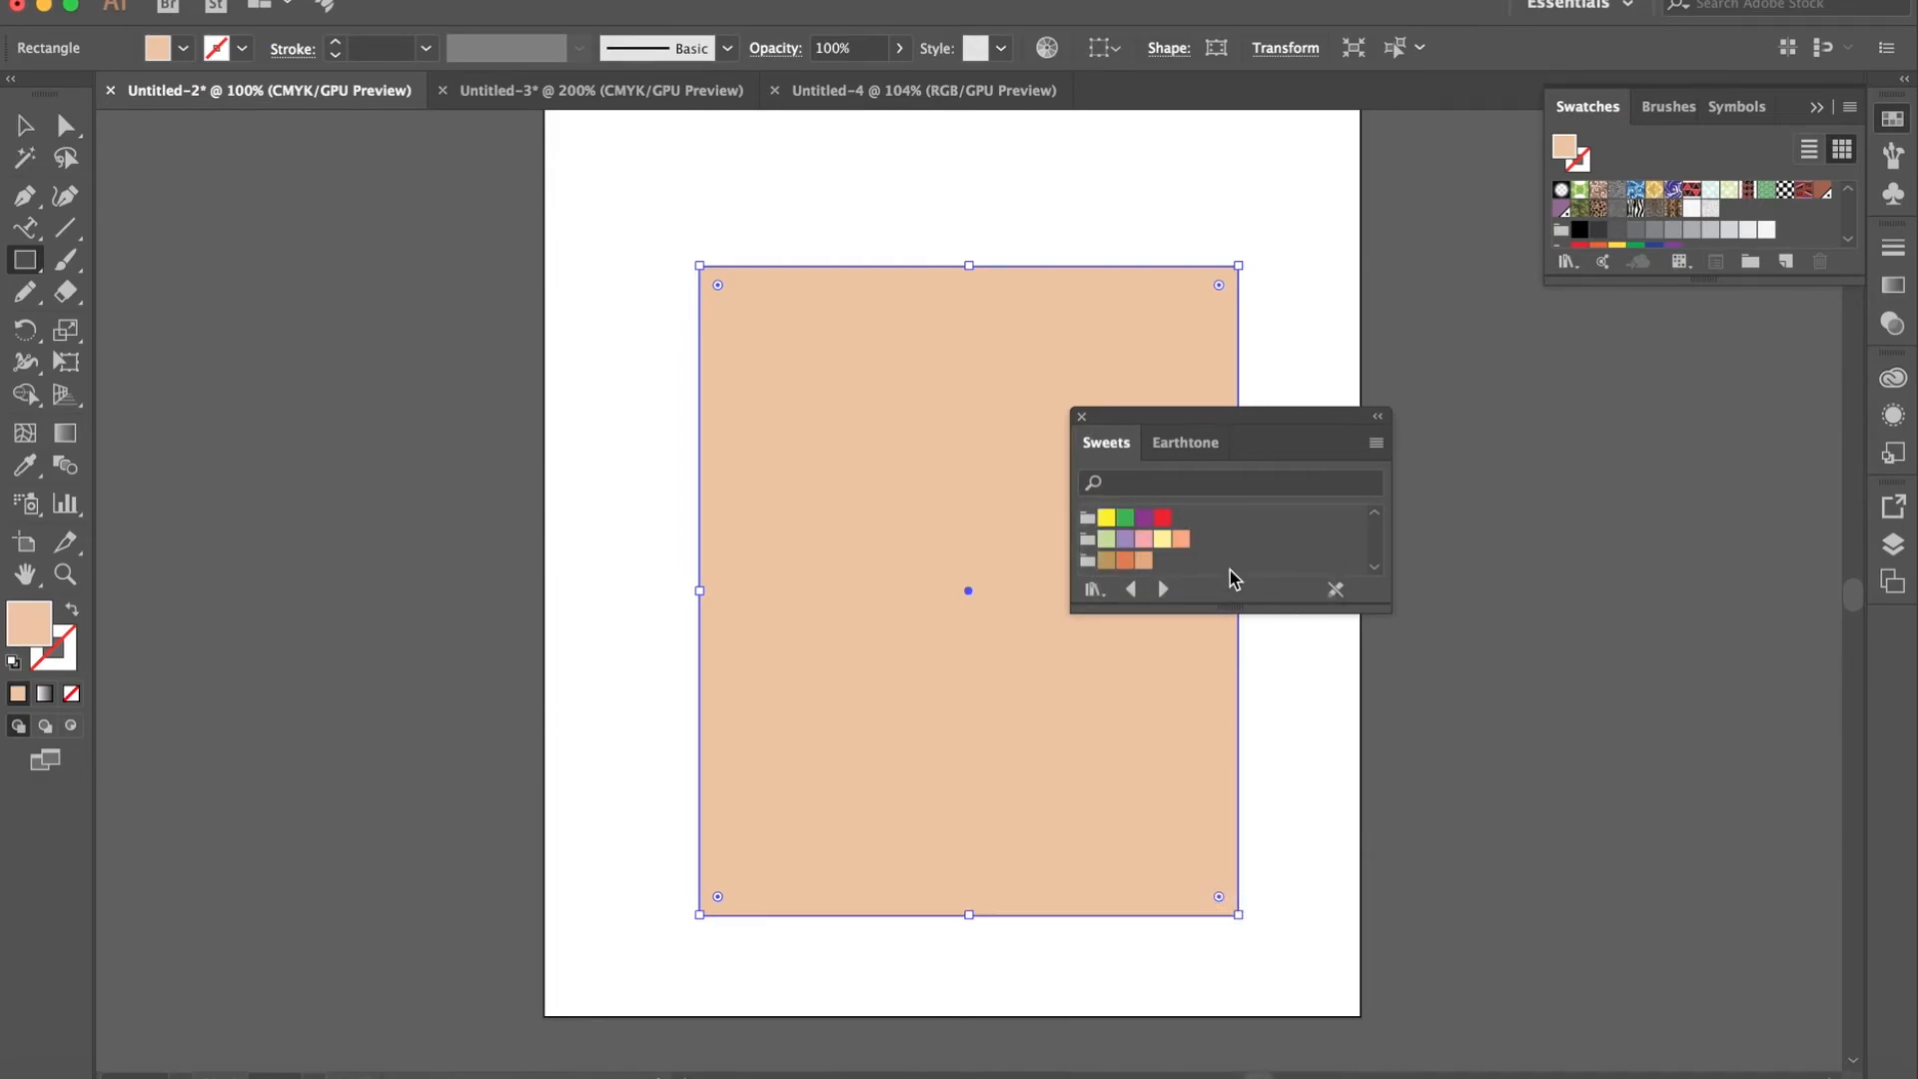
click(1081, 415)
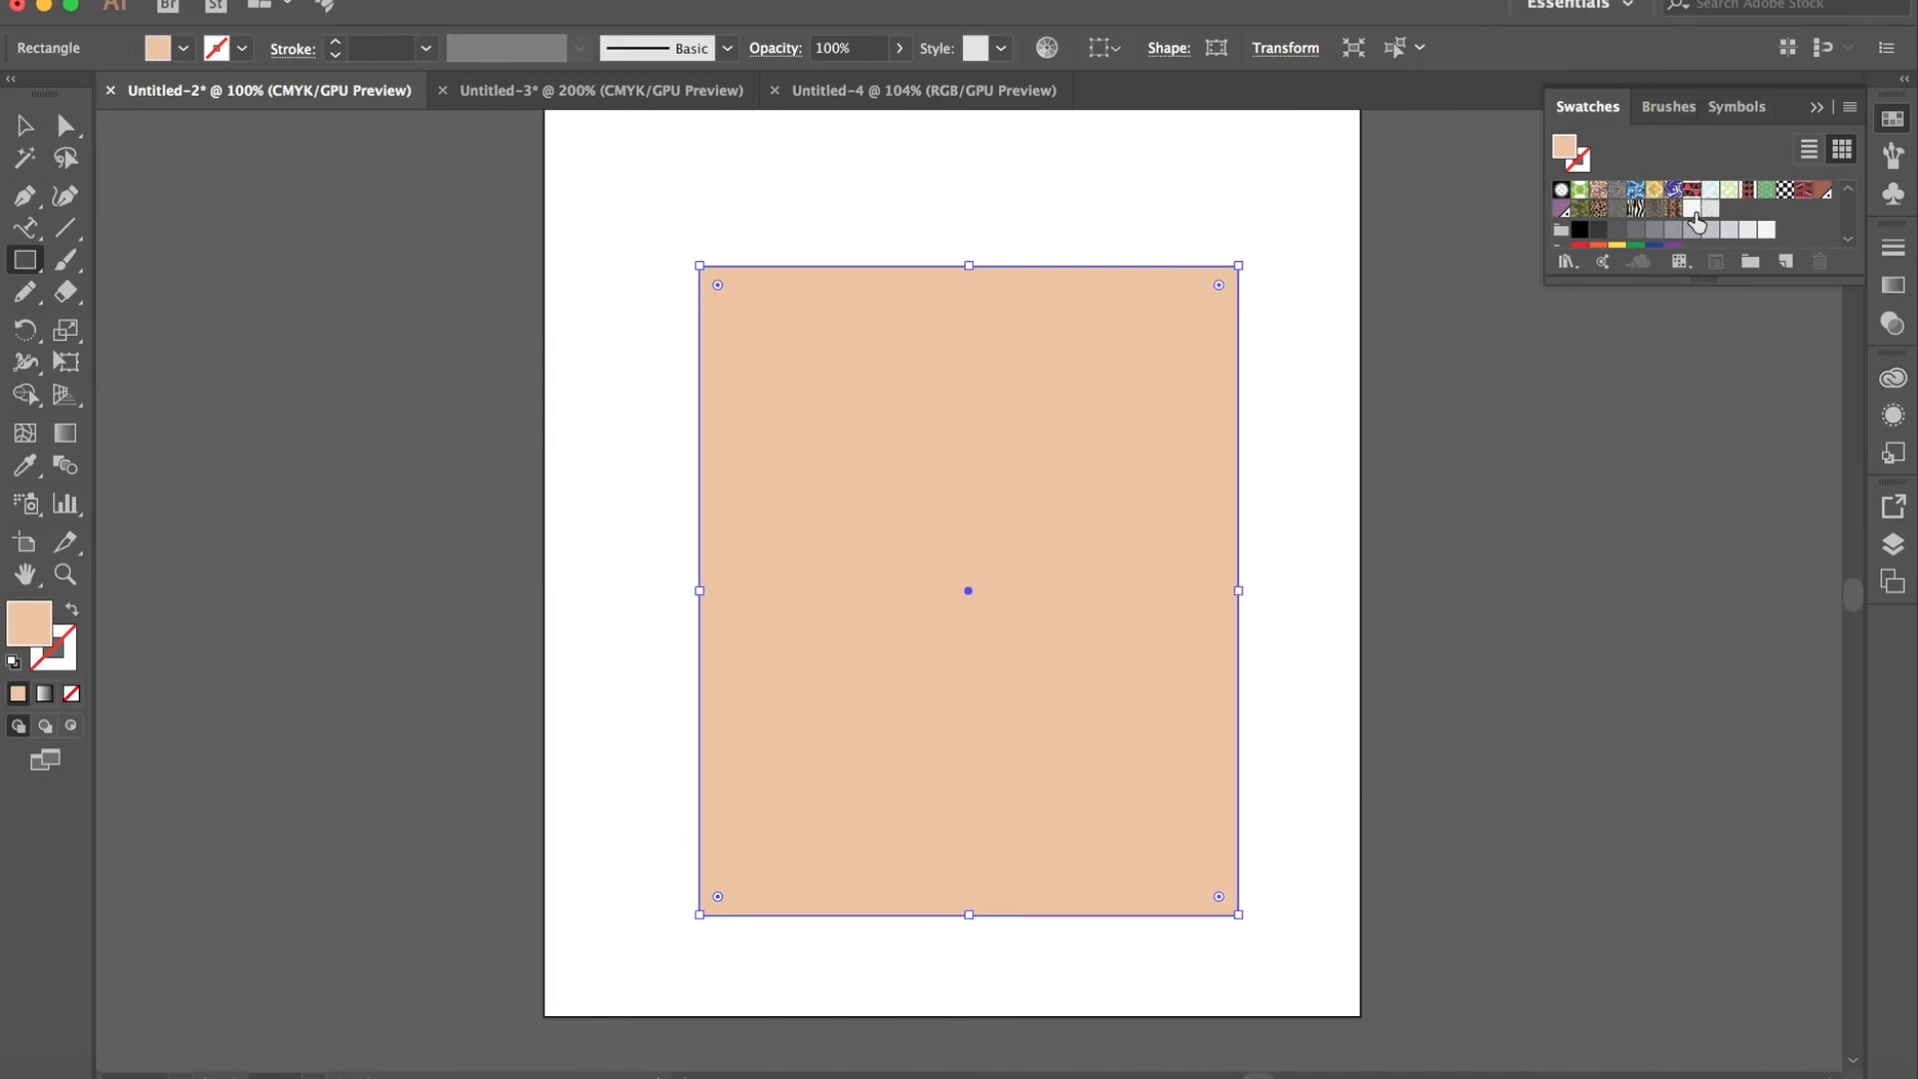
- With the Gradient tool active, try the Fading Sky gradient on the rectangle and replace it with the white-to-black gradient swatch
scroll(1695, 218, up, 3)
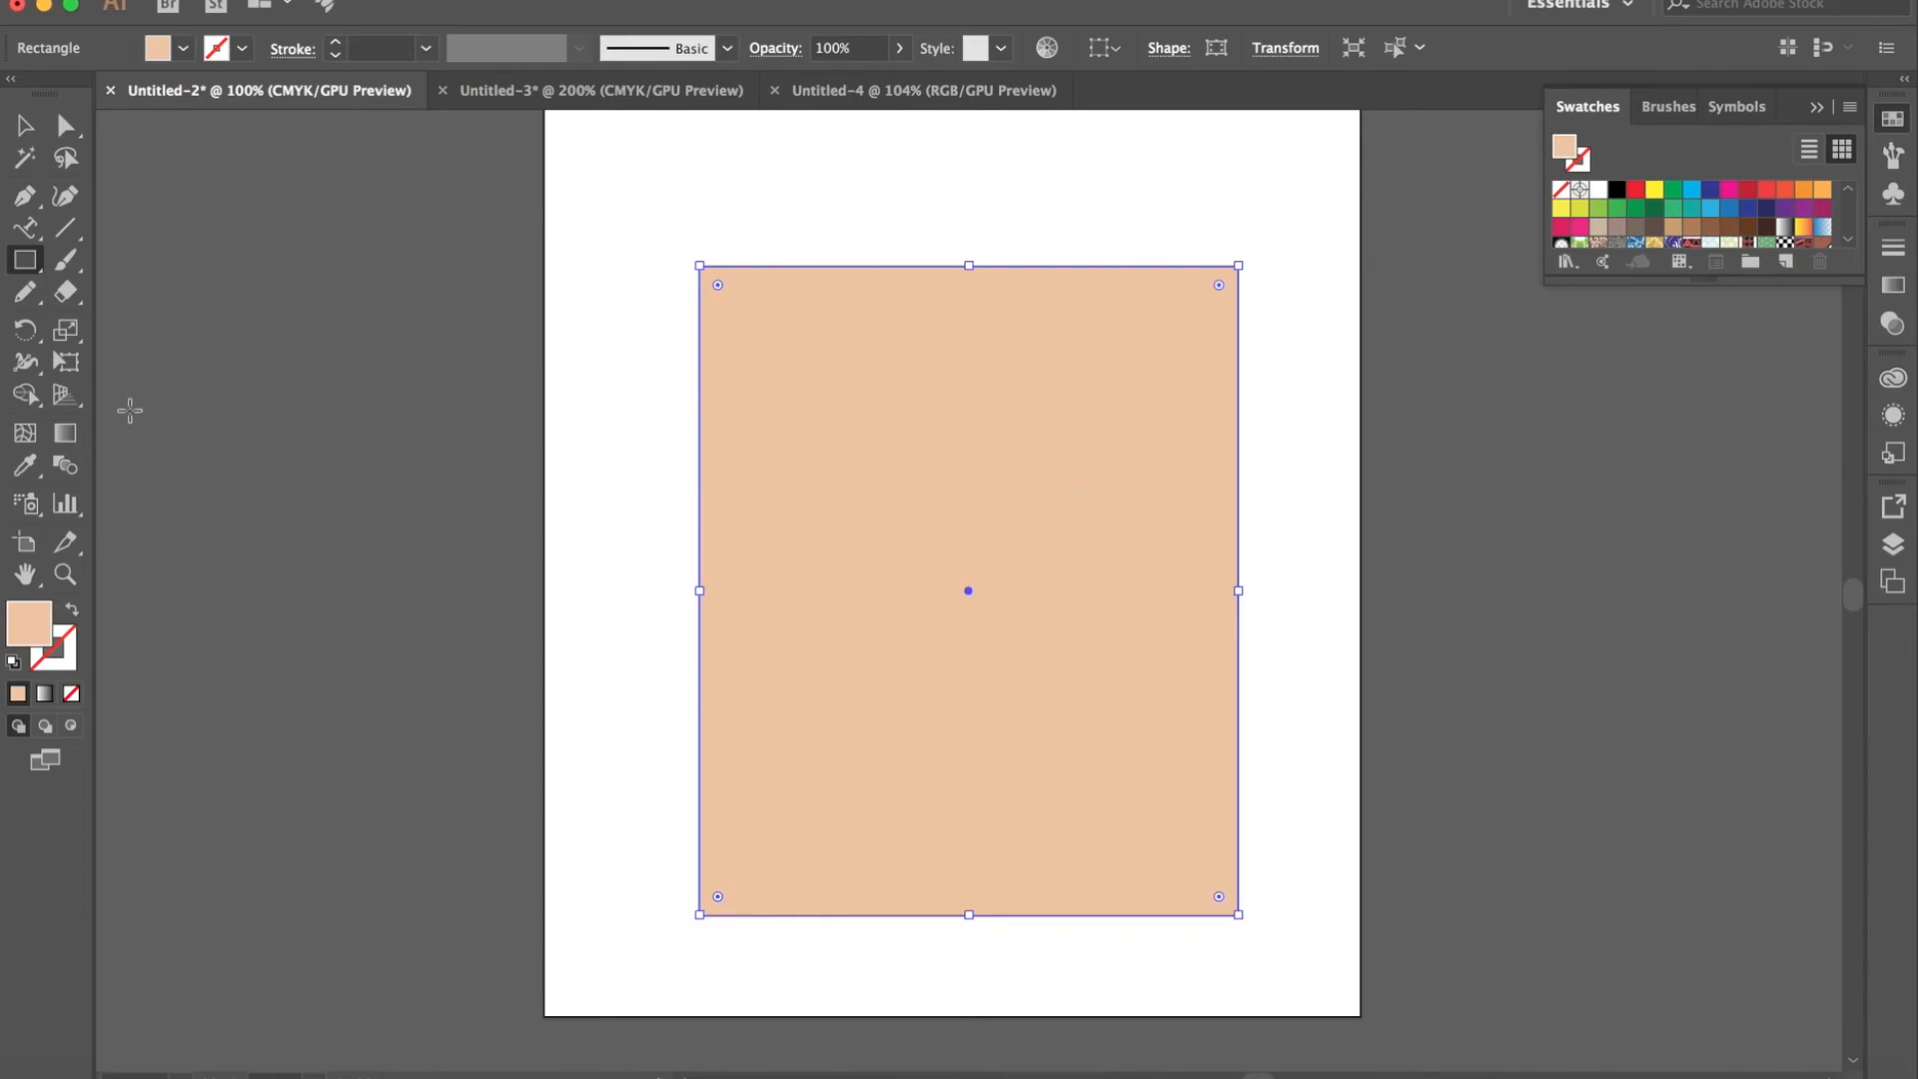
click(65, 432)
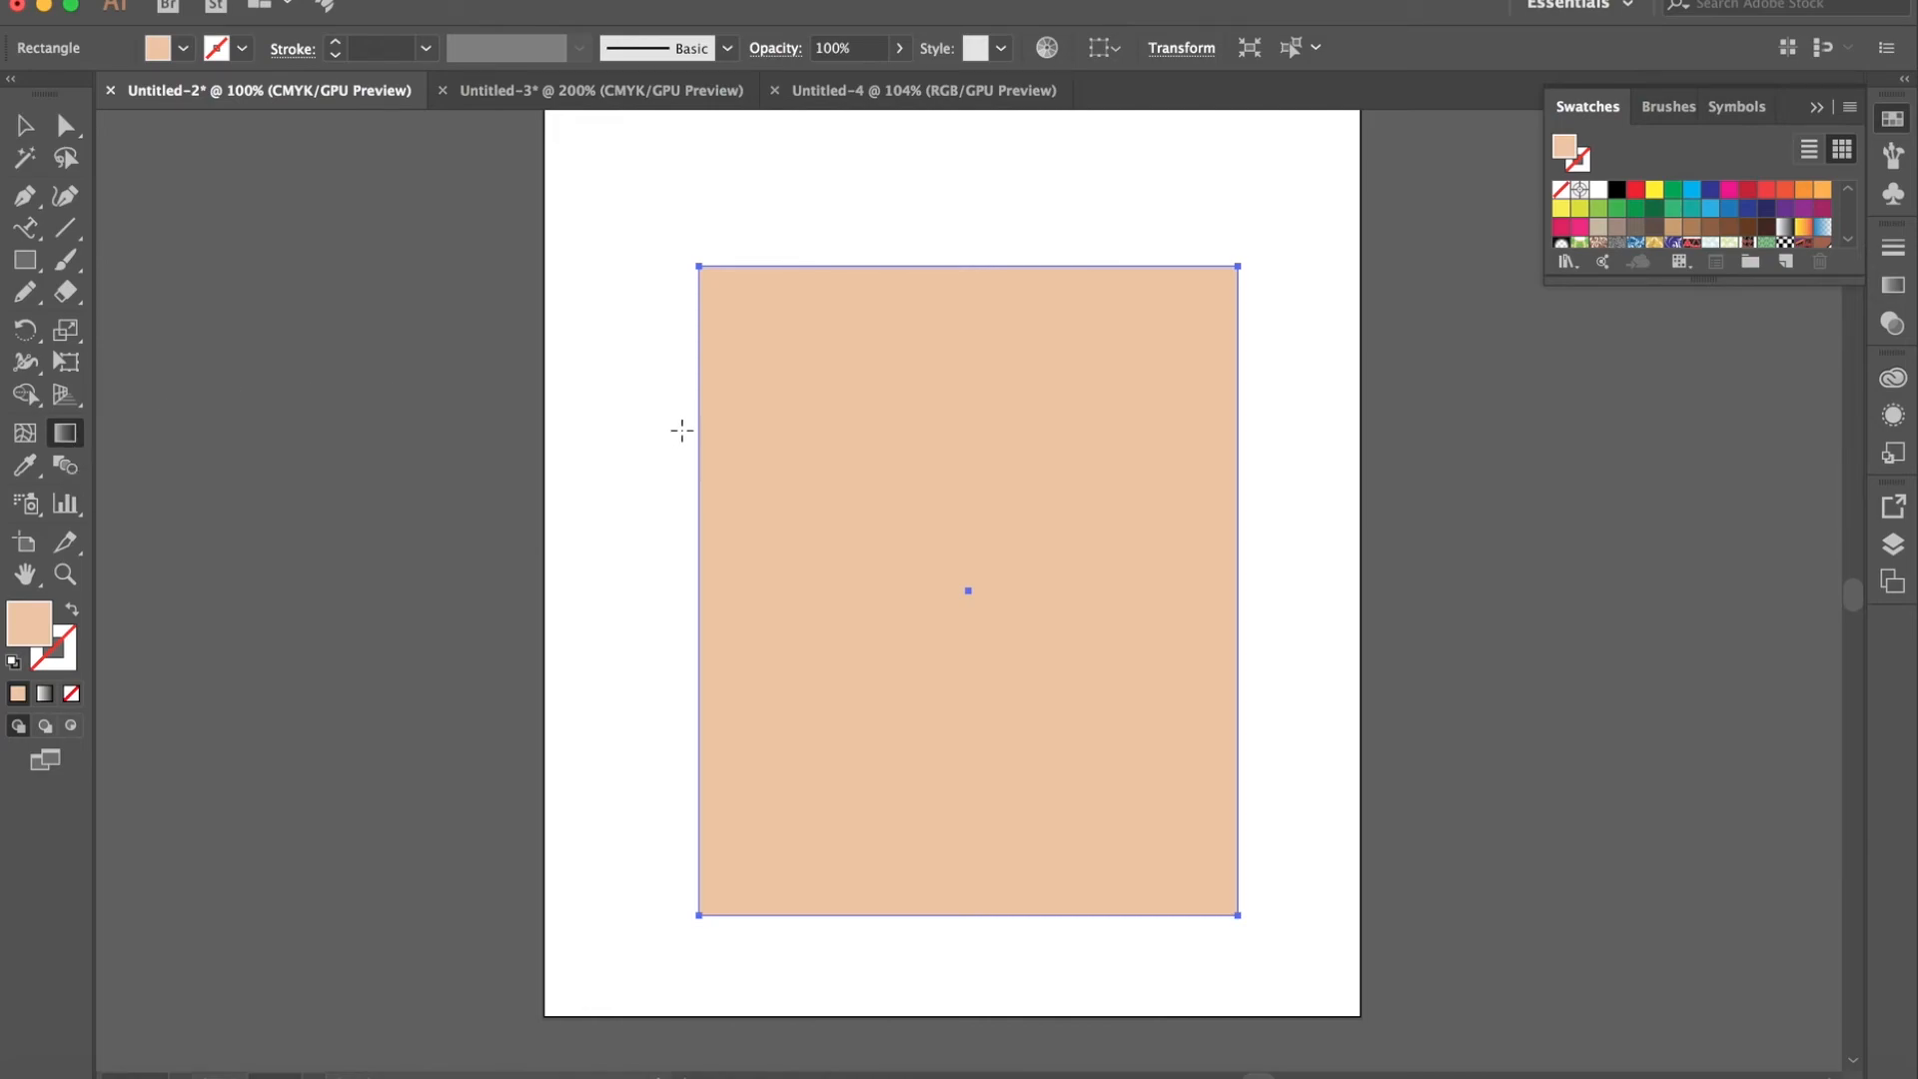
drag(744, 311, 985, 711)
click(1823, 228)
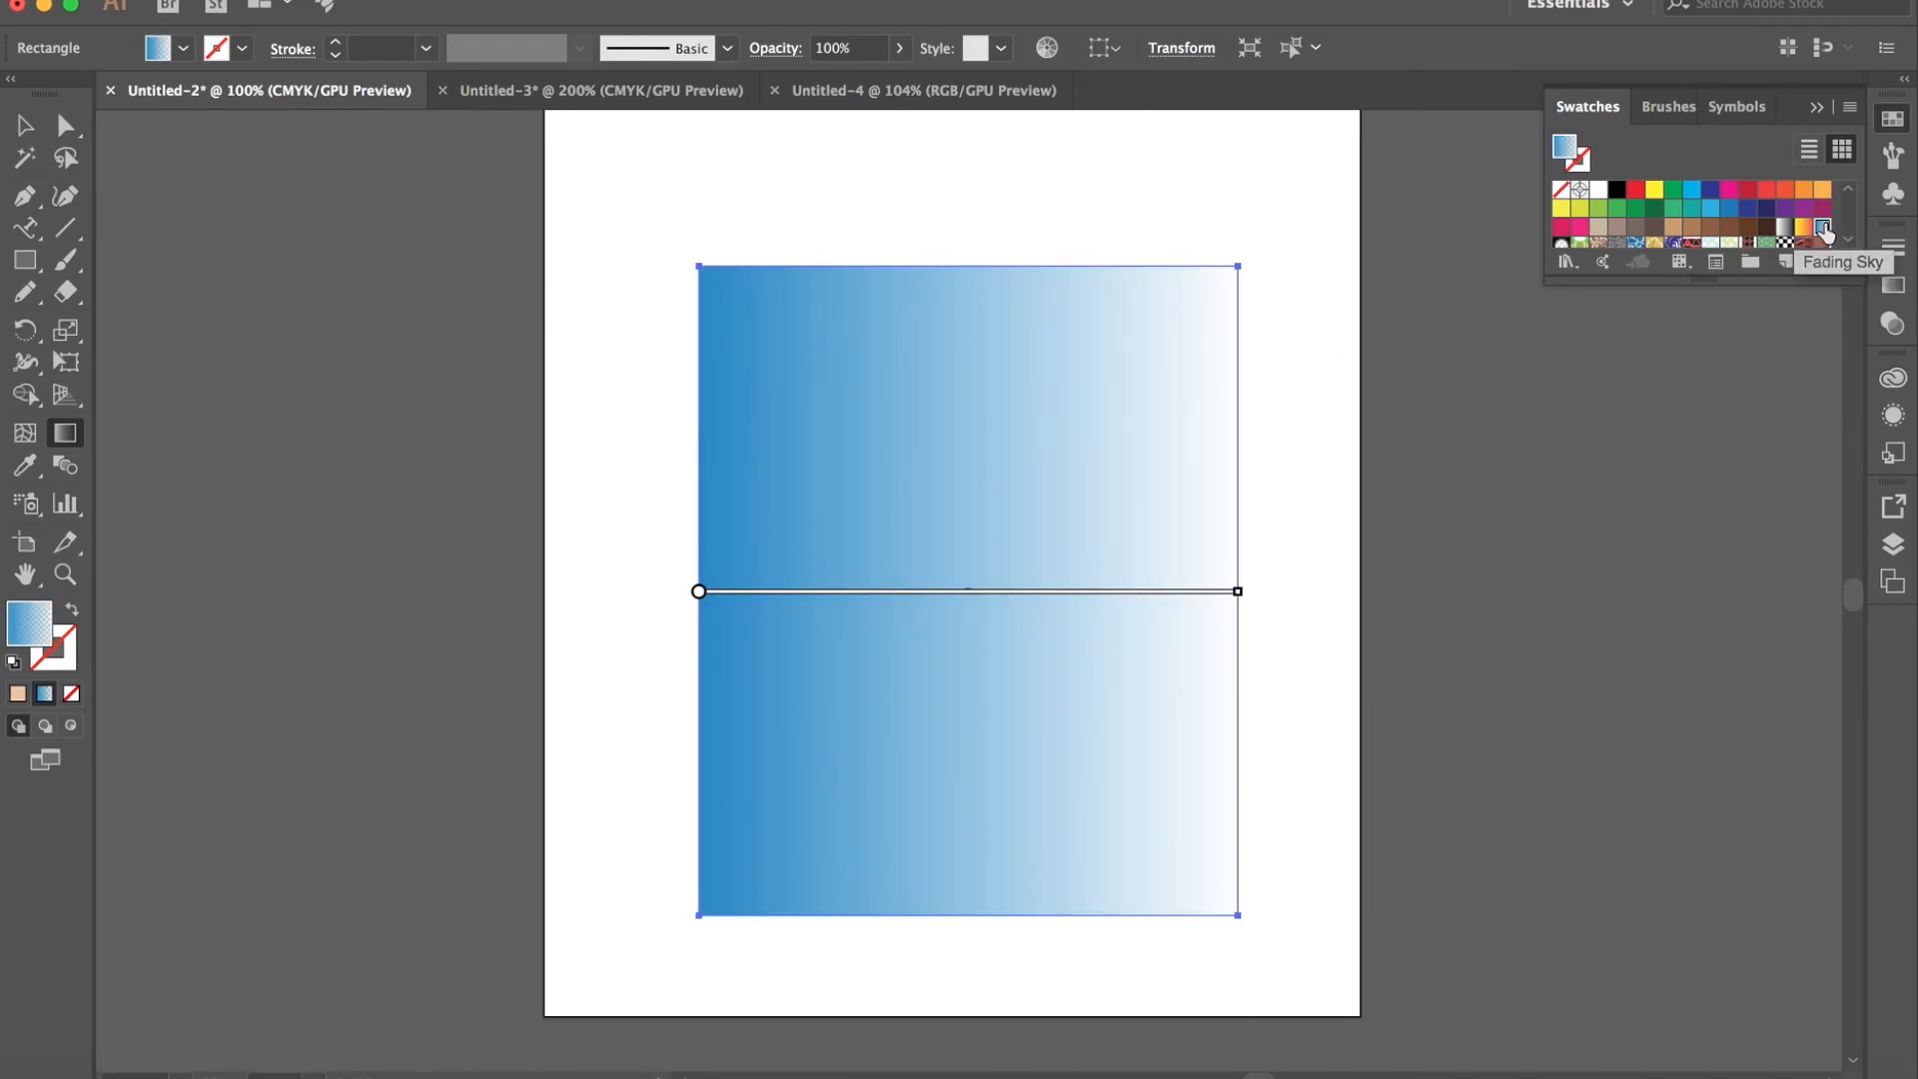
click(1784, 229)
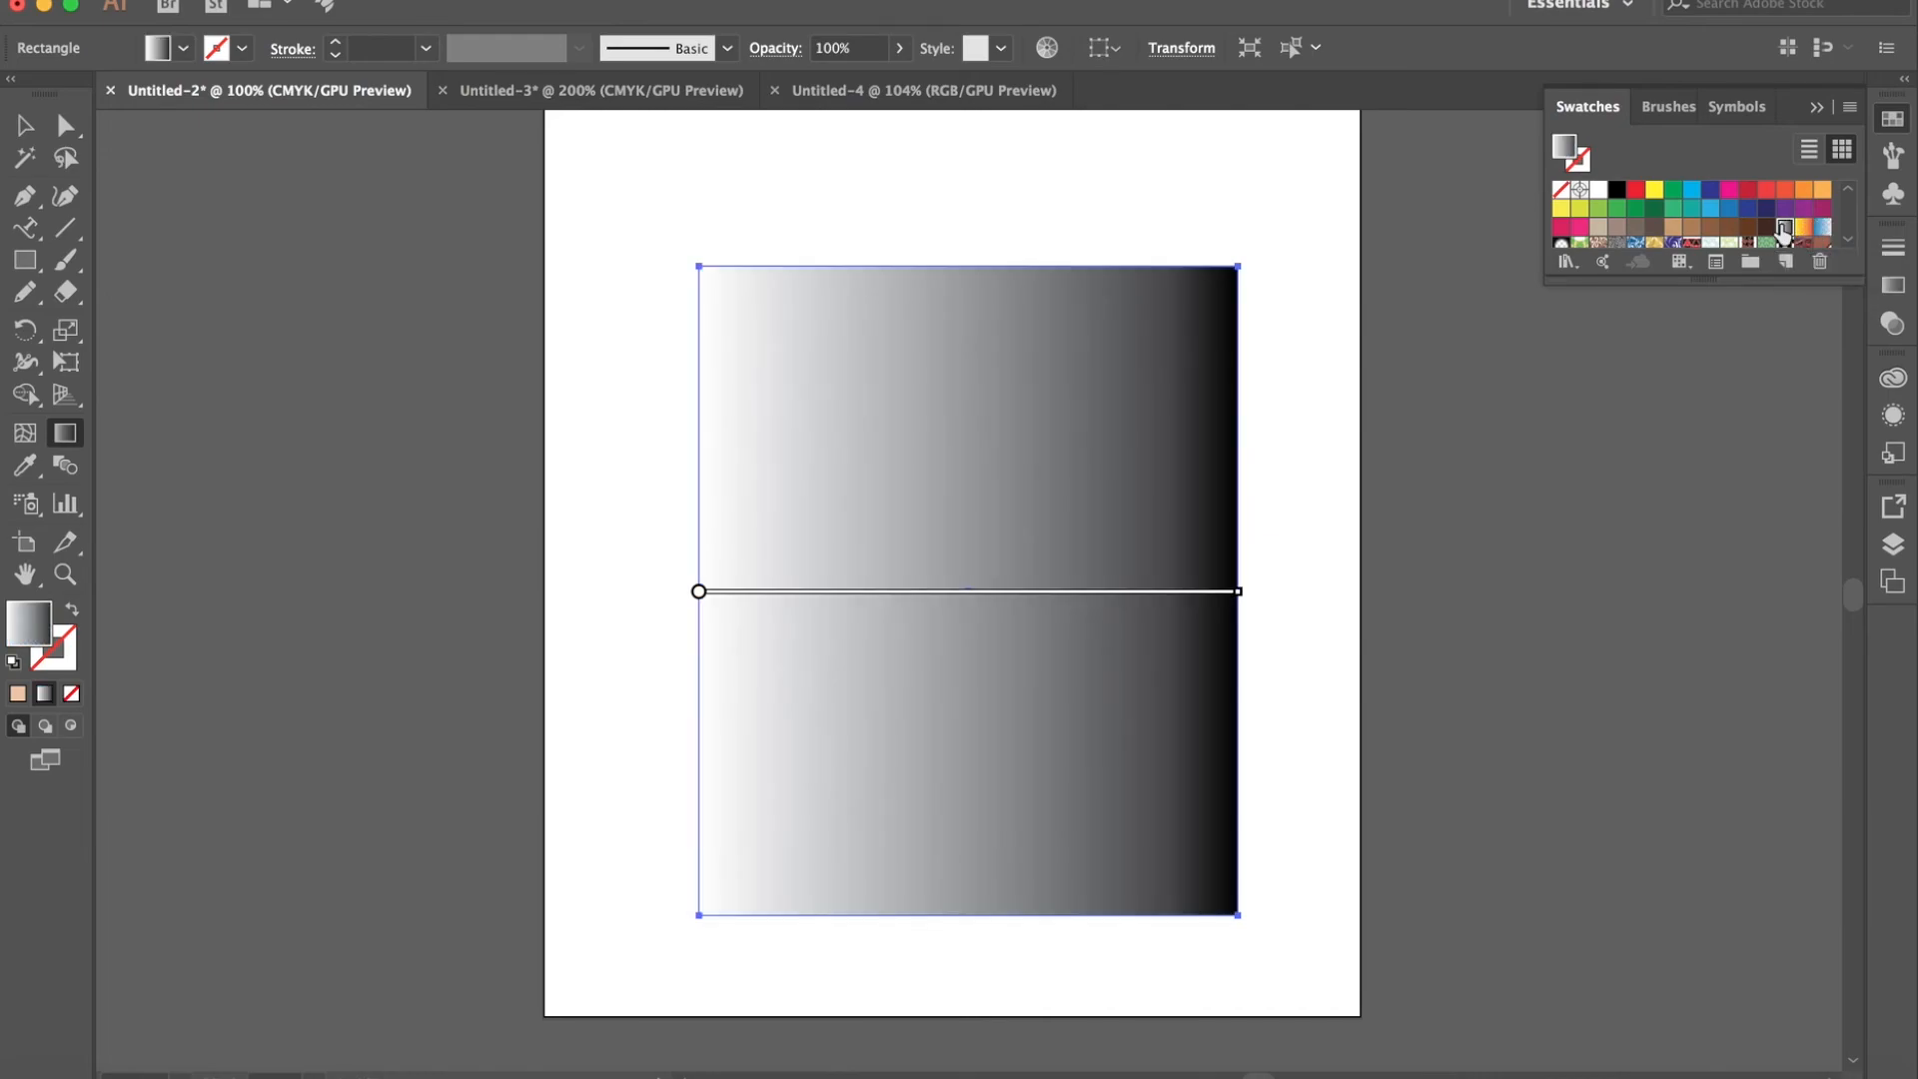
- Slide the gradient back and forth across the rectangle and angle it so white starts at the lower left and black ends at the upper right
mouse_move(792, 620)
mouse_move(699, 602)
mouse_down()
mouse_move(779, 595)
mouse_move(747, 471)
mouse_up()
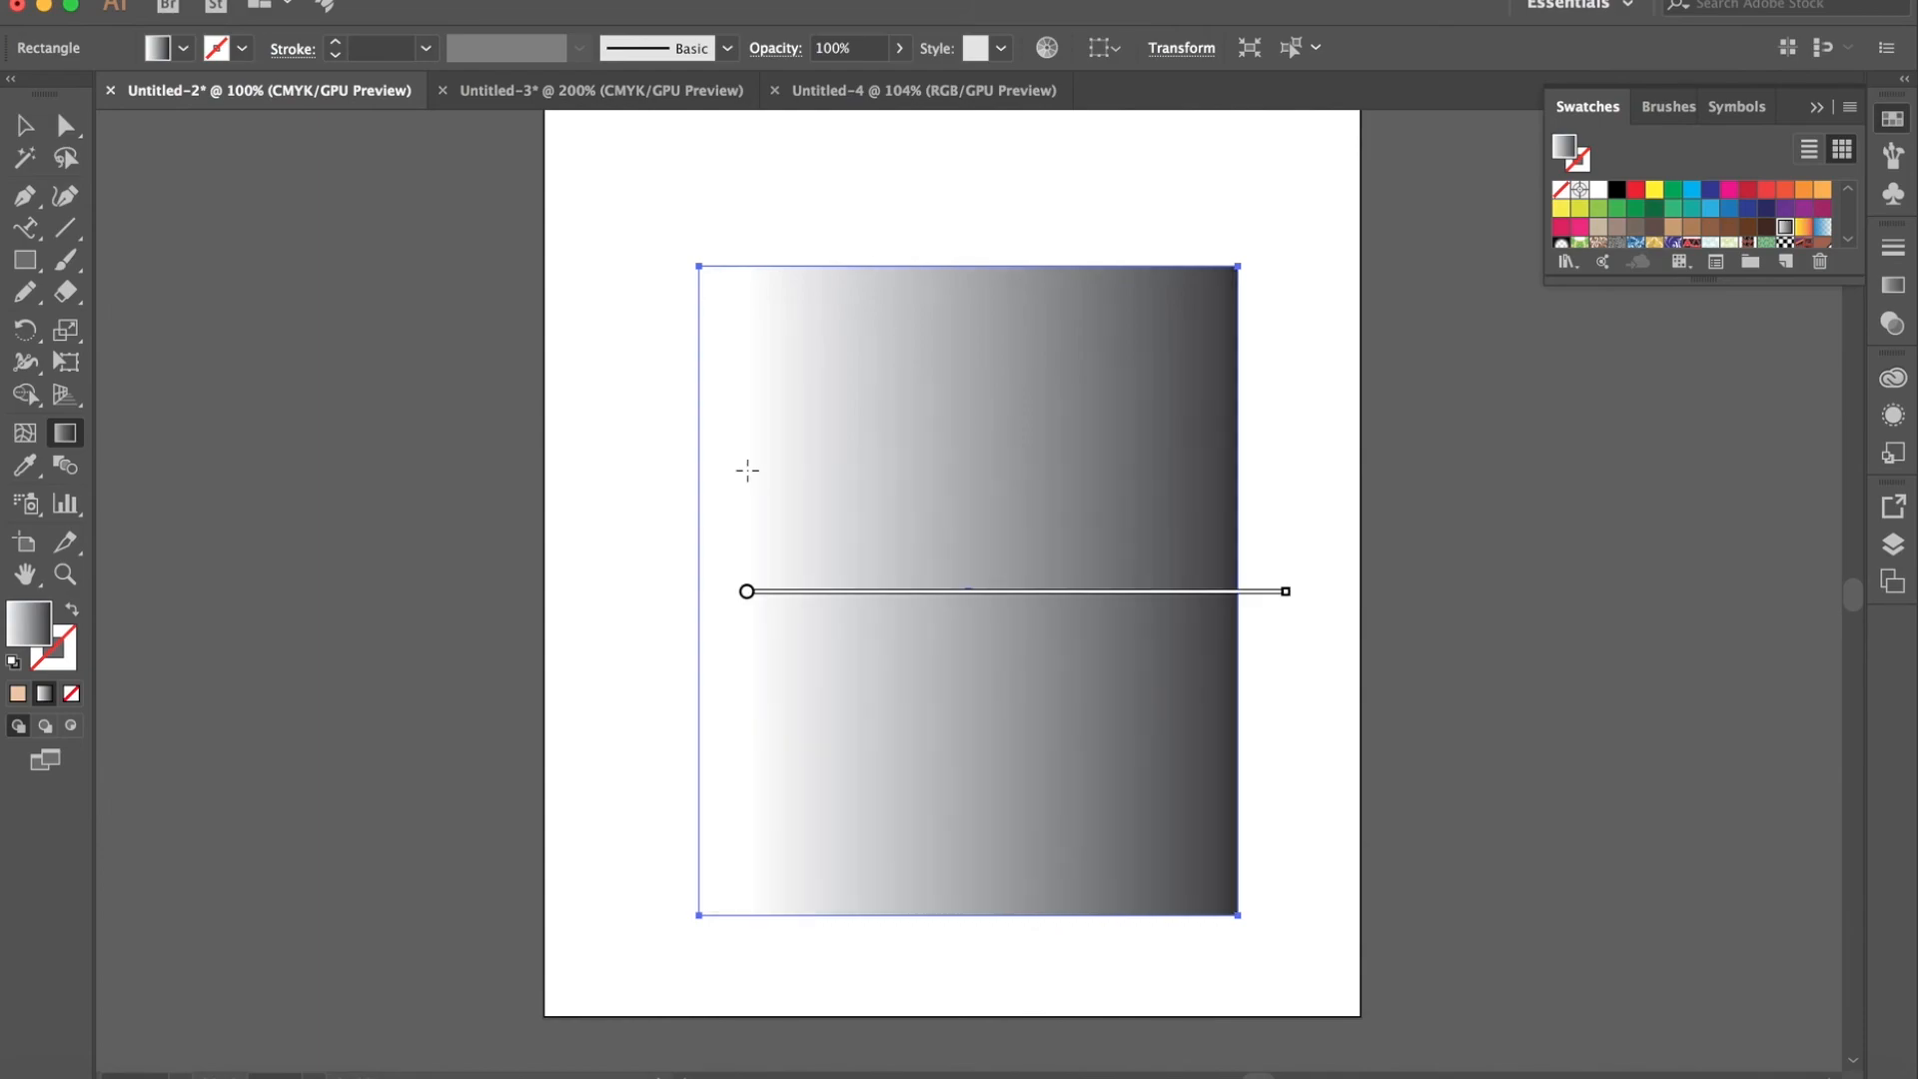
mouse_move(747, 598)
mouse_move(747, 597)
mouse_down()
mouse_move(698, 720)
mouse_move(629, 796)
mouse_up()
mouse_move(632, 596)
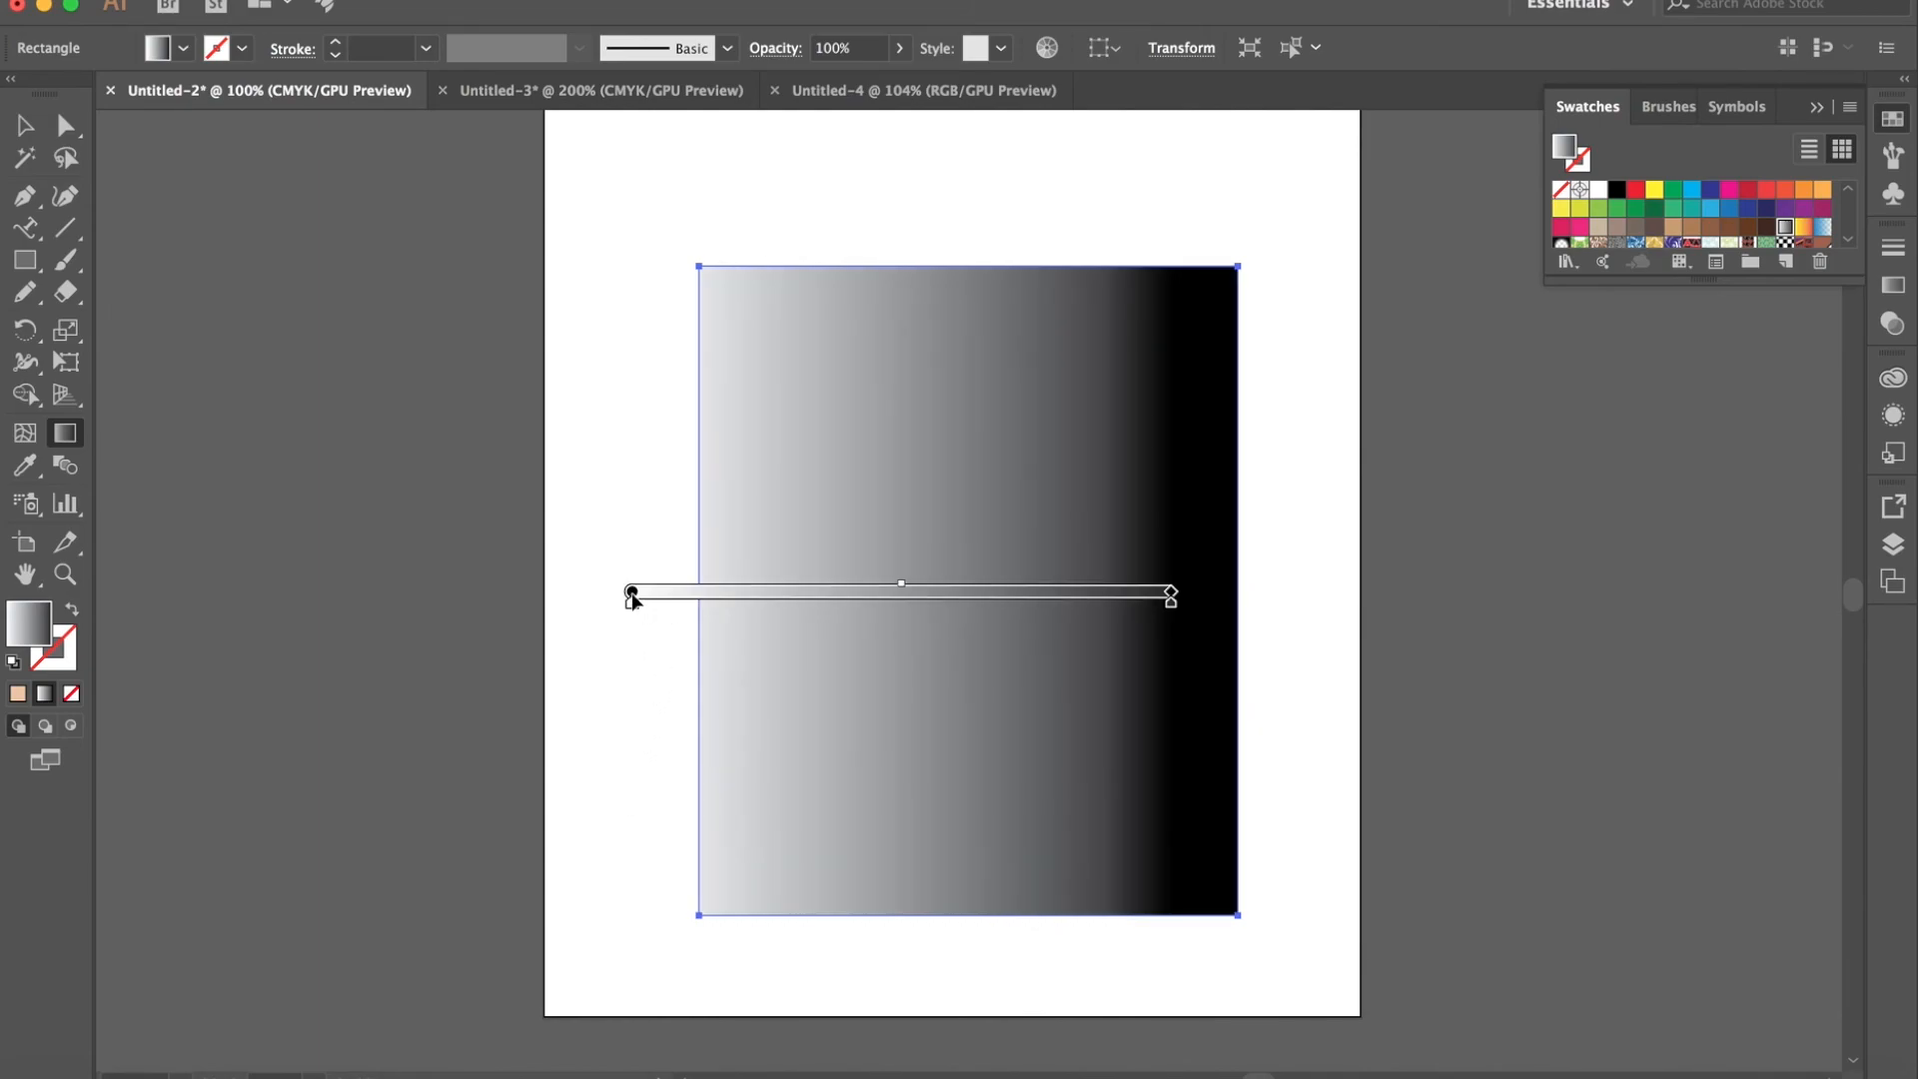
drag(632, 598, 675, 595)
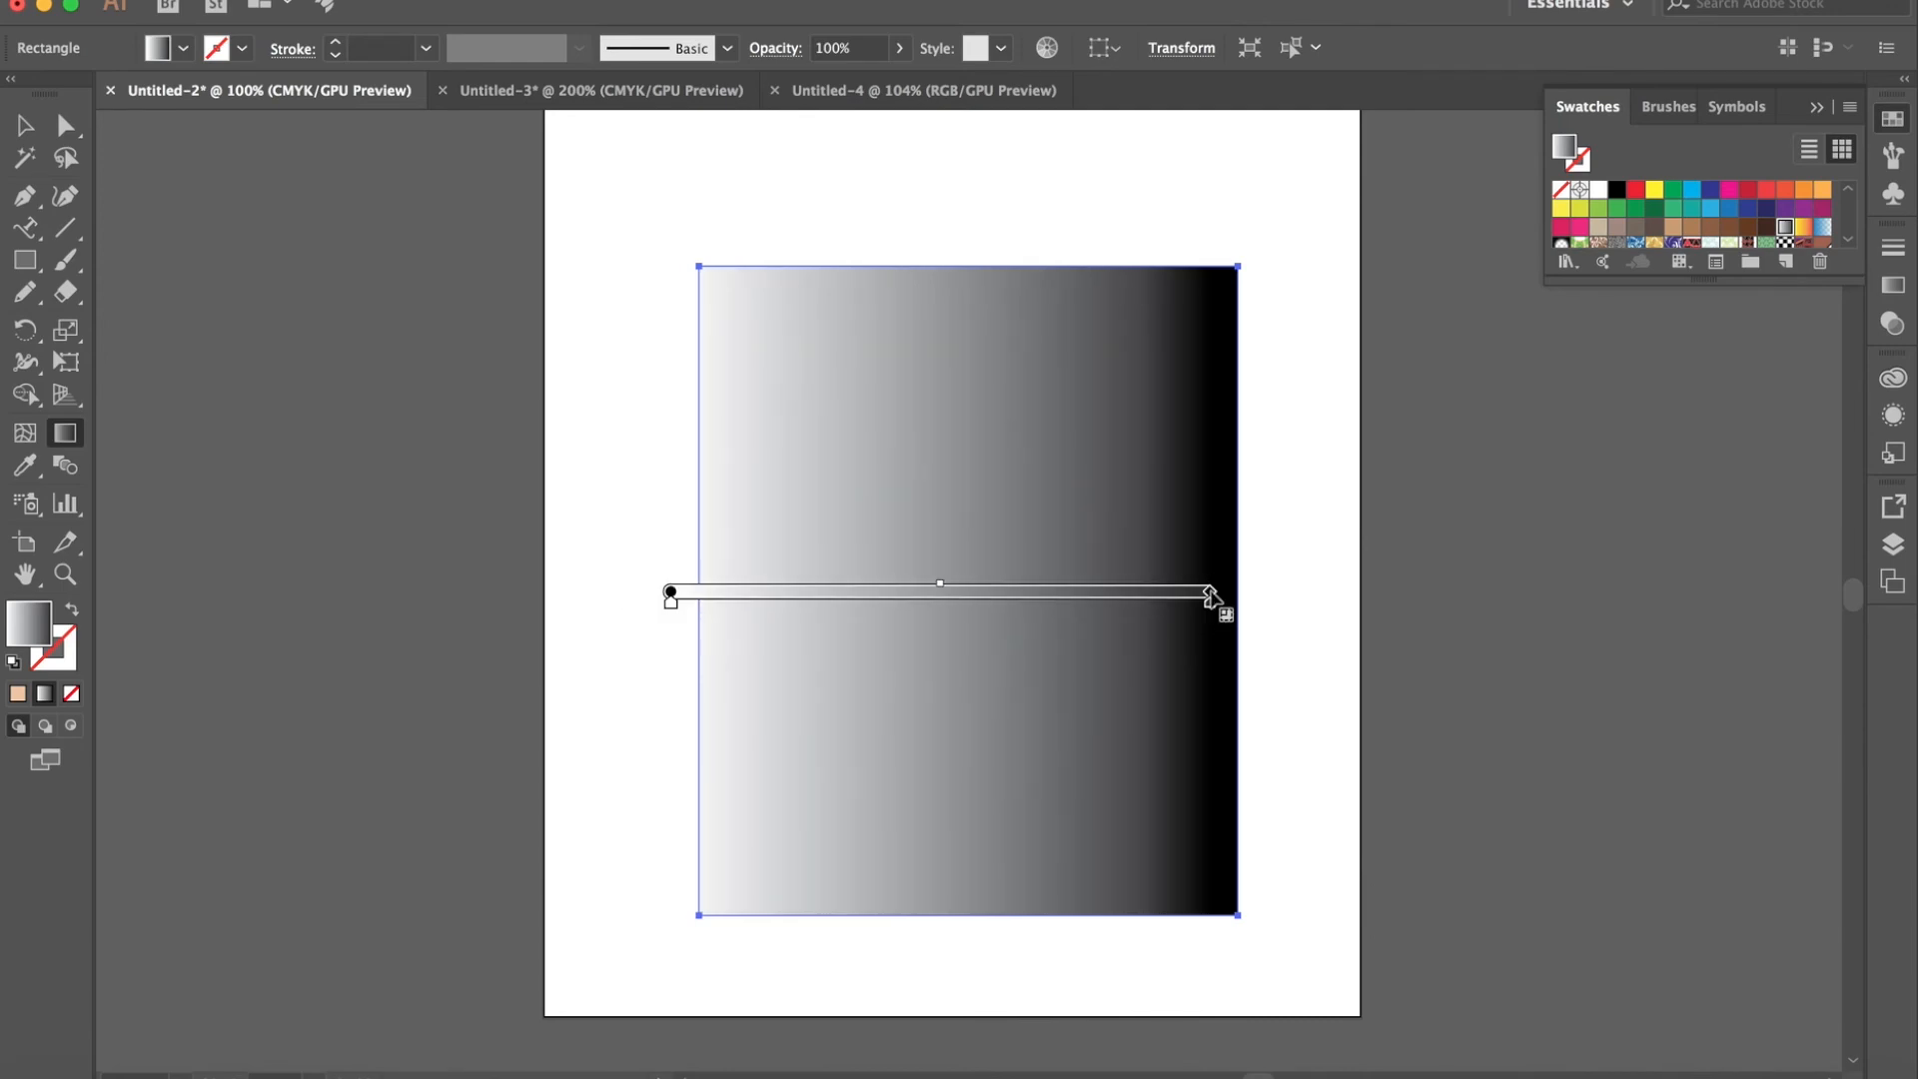
mouse_move(1219, 592)
mouse_down()
mouse_move(1228, 475)
mouse_move(1140, 316)
mouse_up()
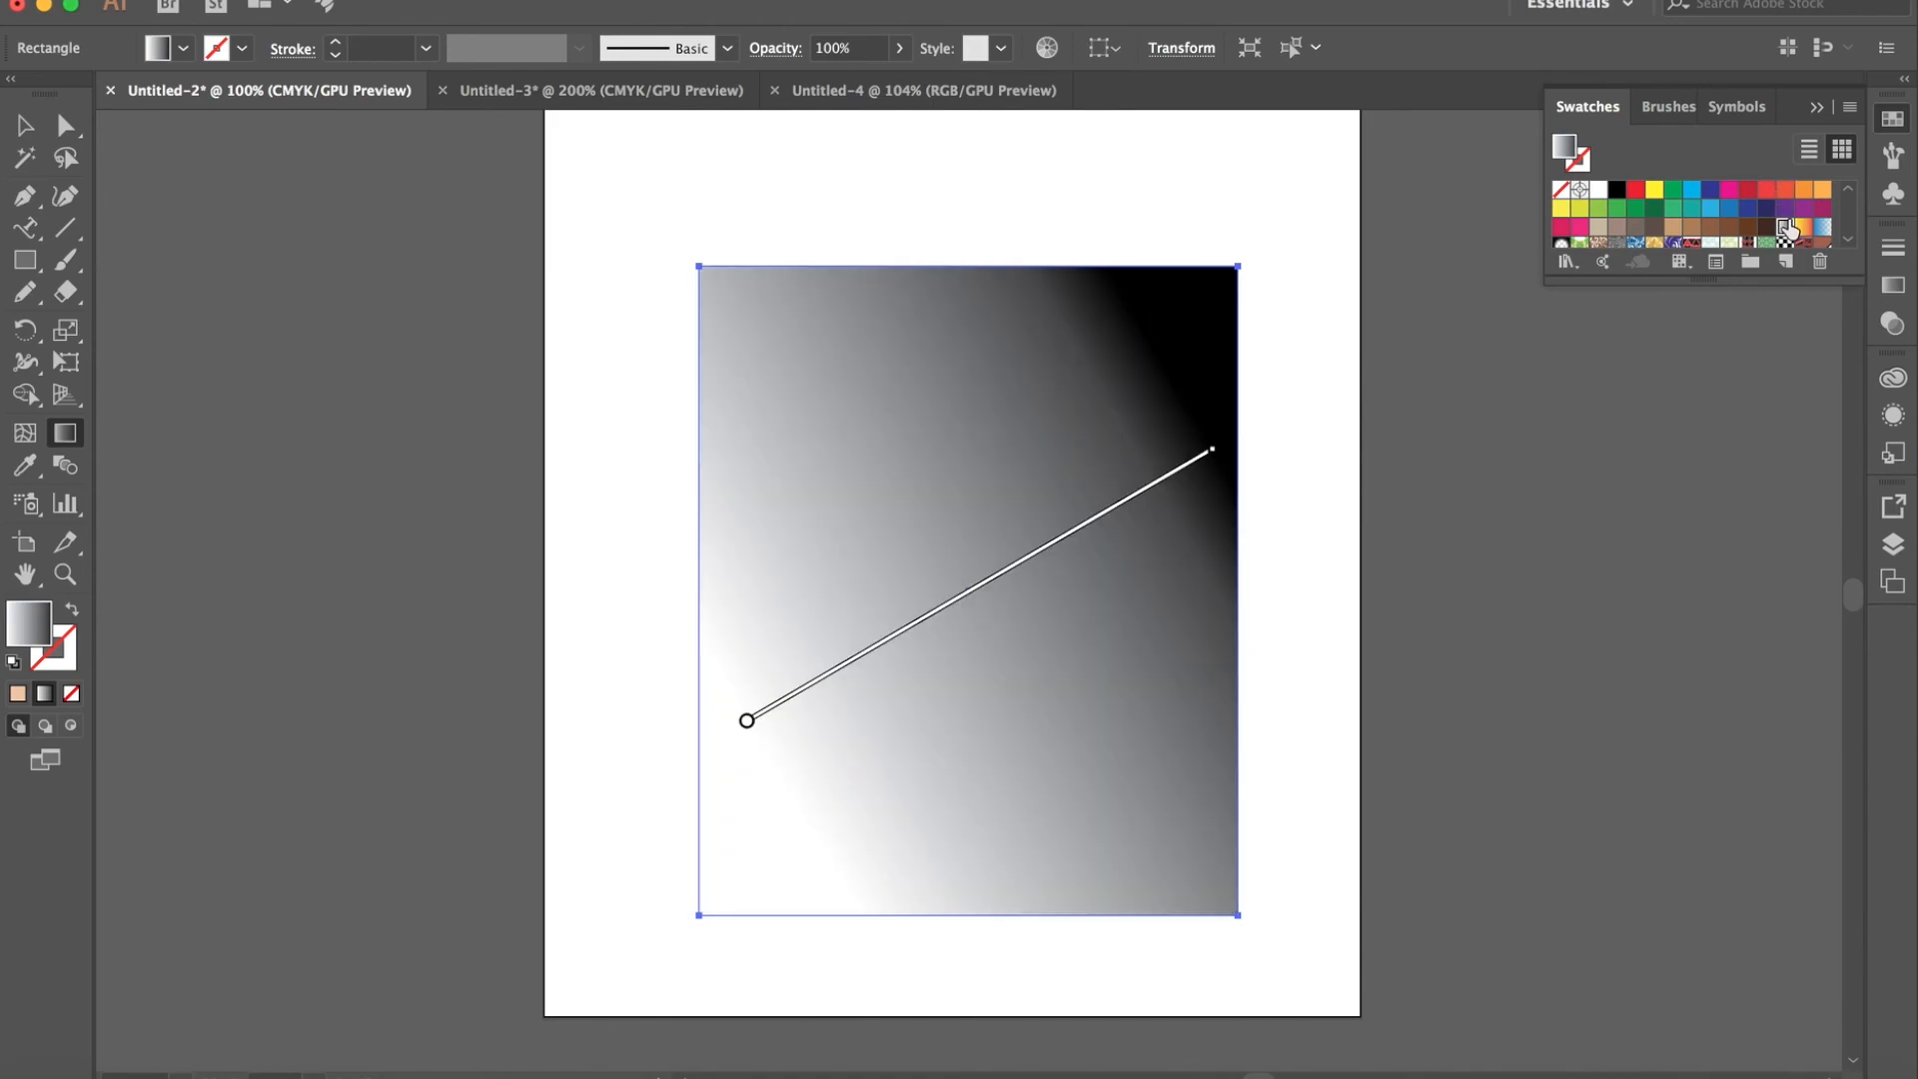
- Apply the Fading Sky gradient swatch to the rectangle, keeping the diagonal gradient direction
scroll(1686, 236, down, 5)
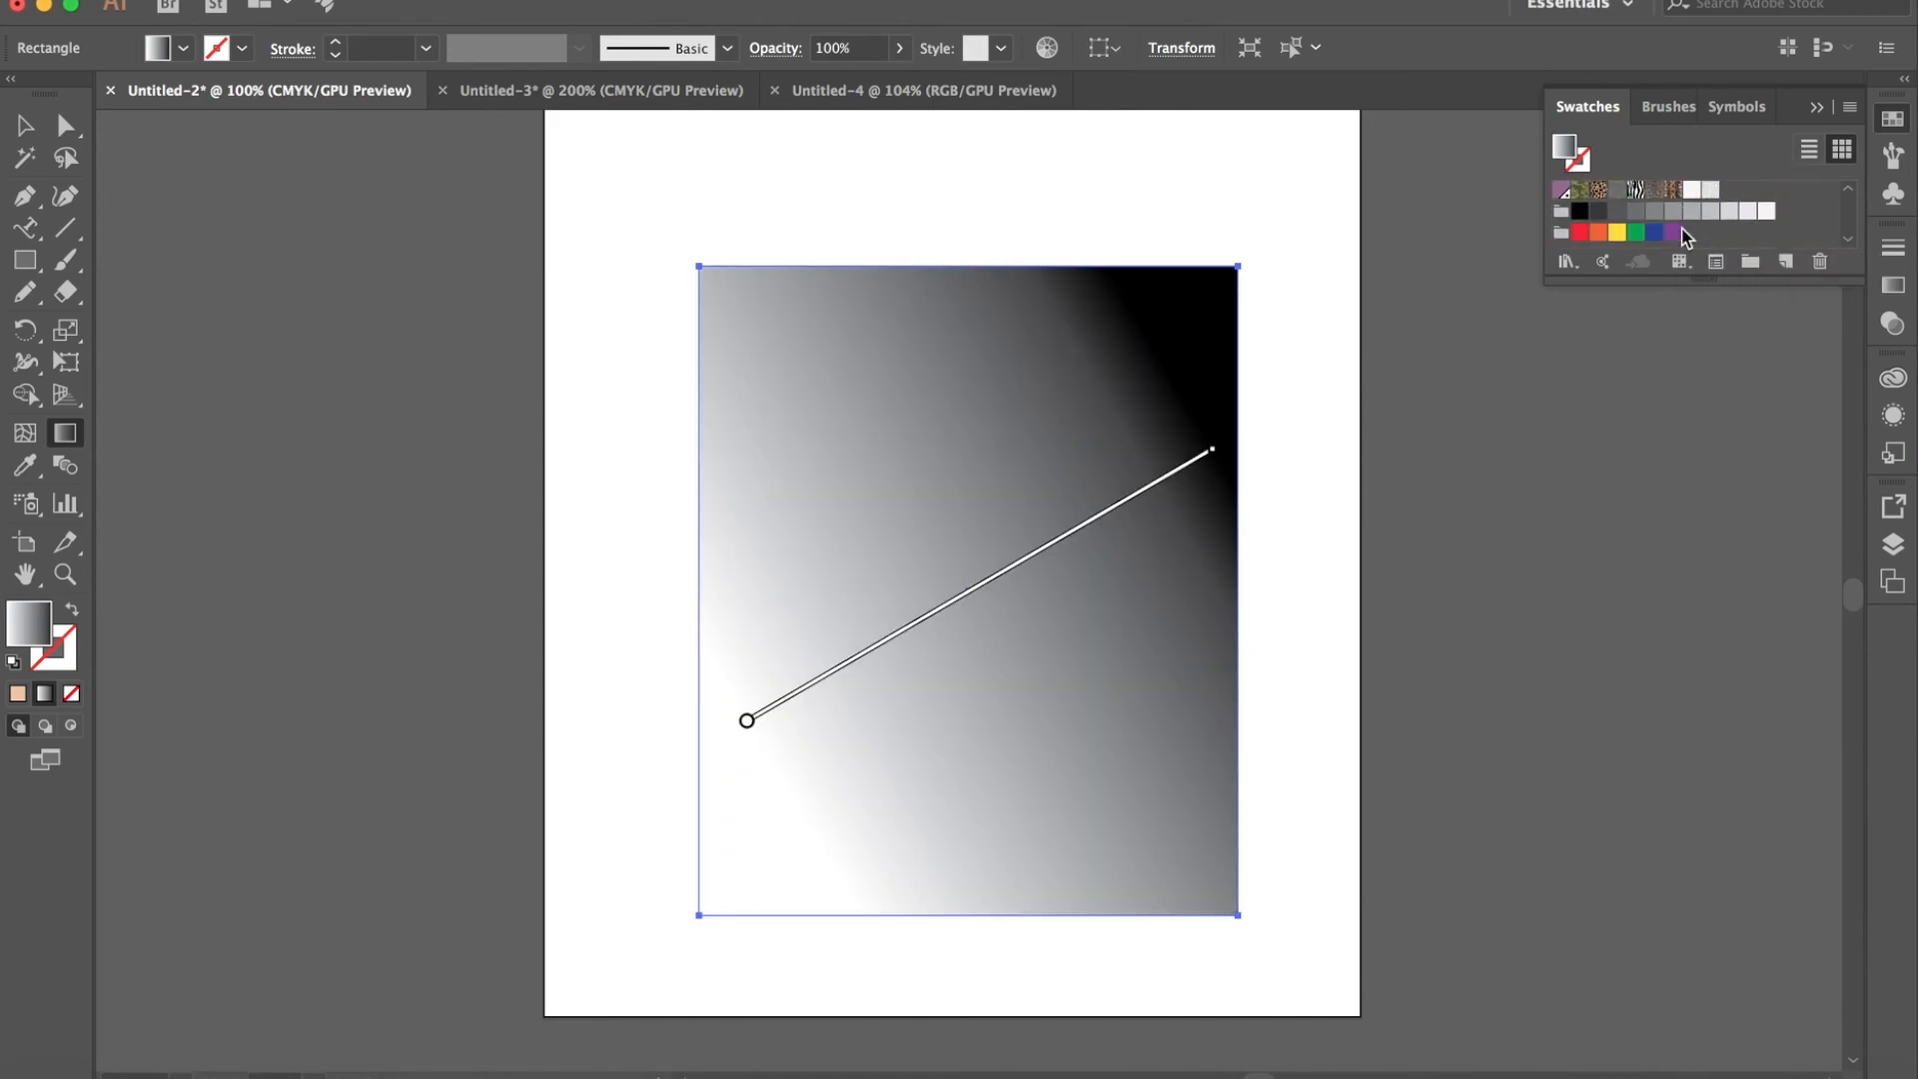
scroll(1686, 236, up, 5)
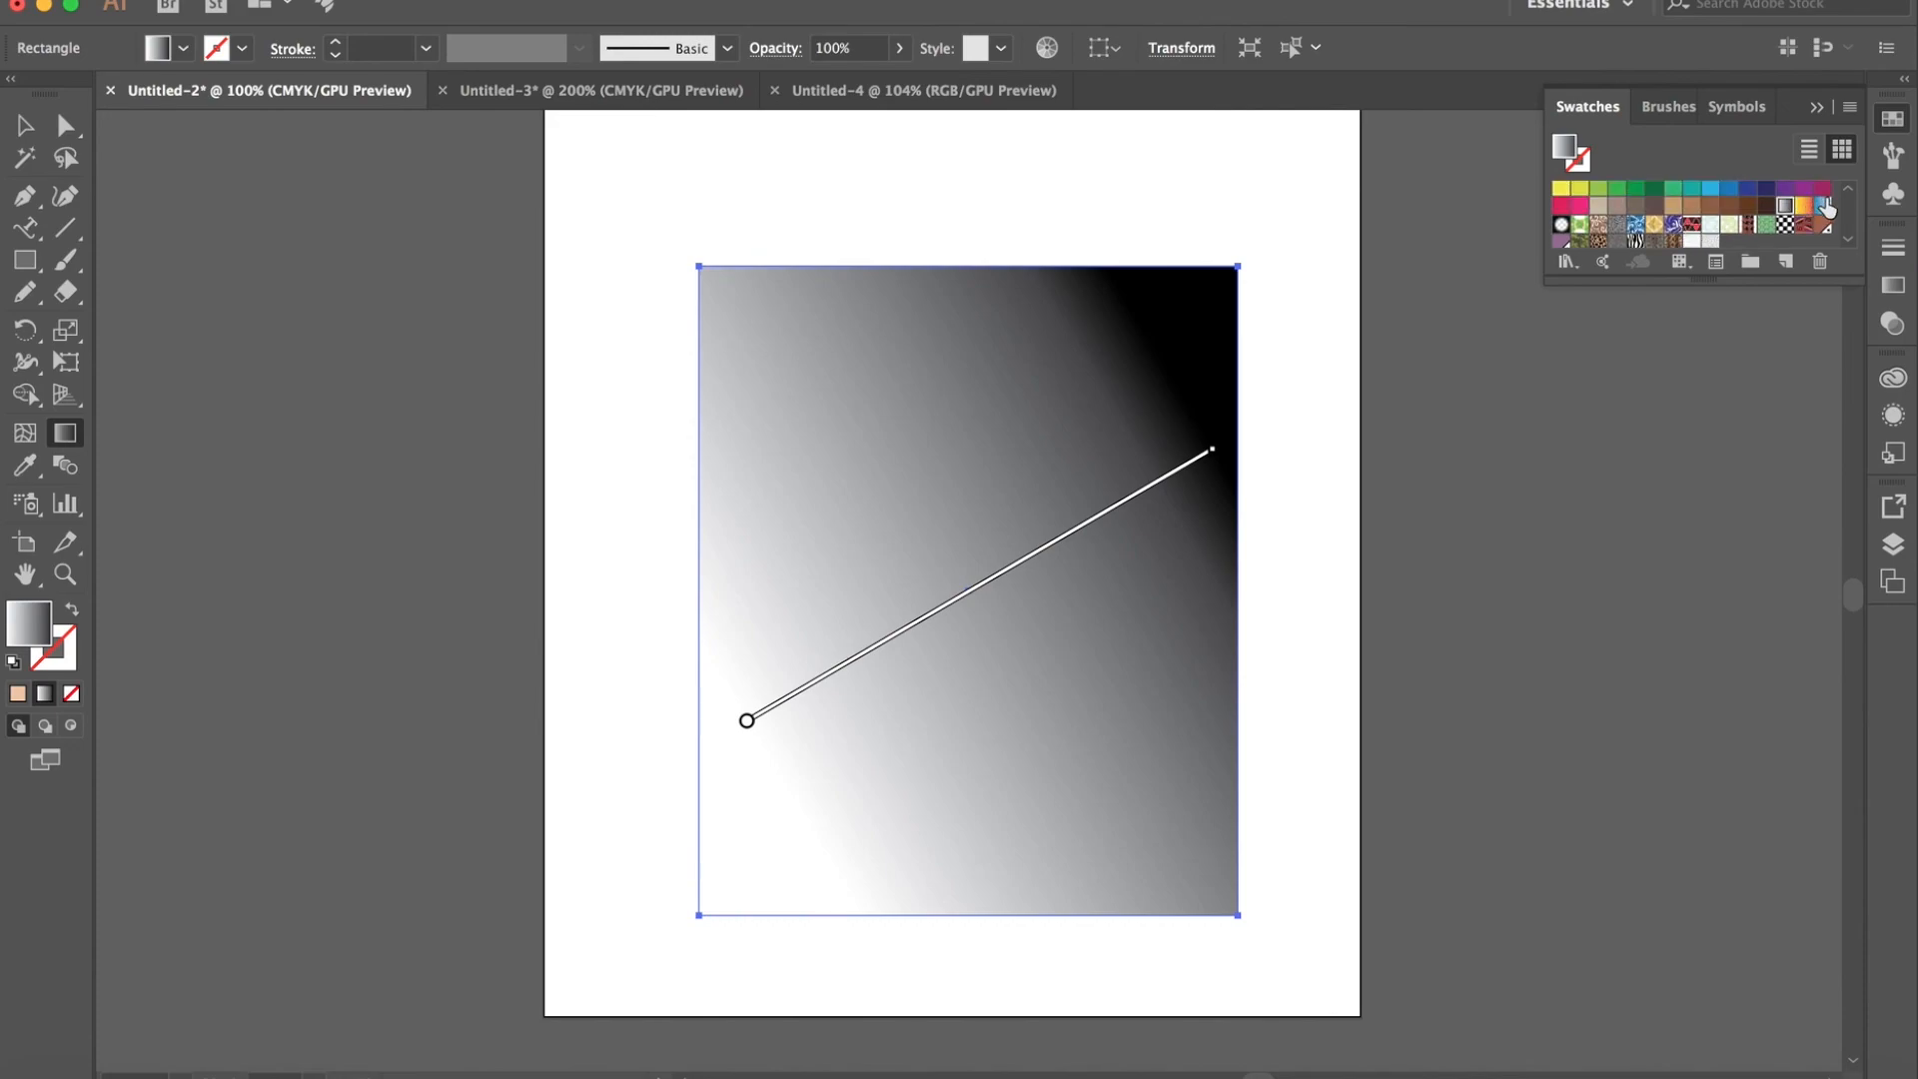
click(1822, 206)
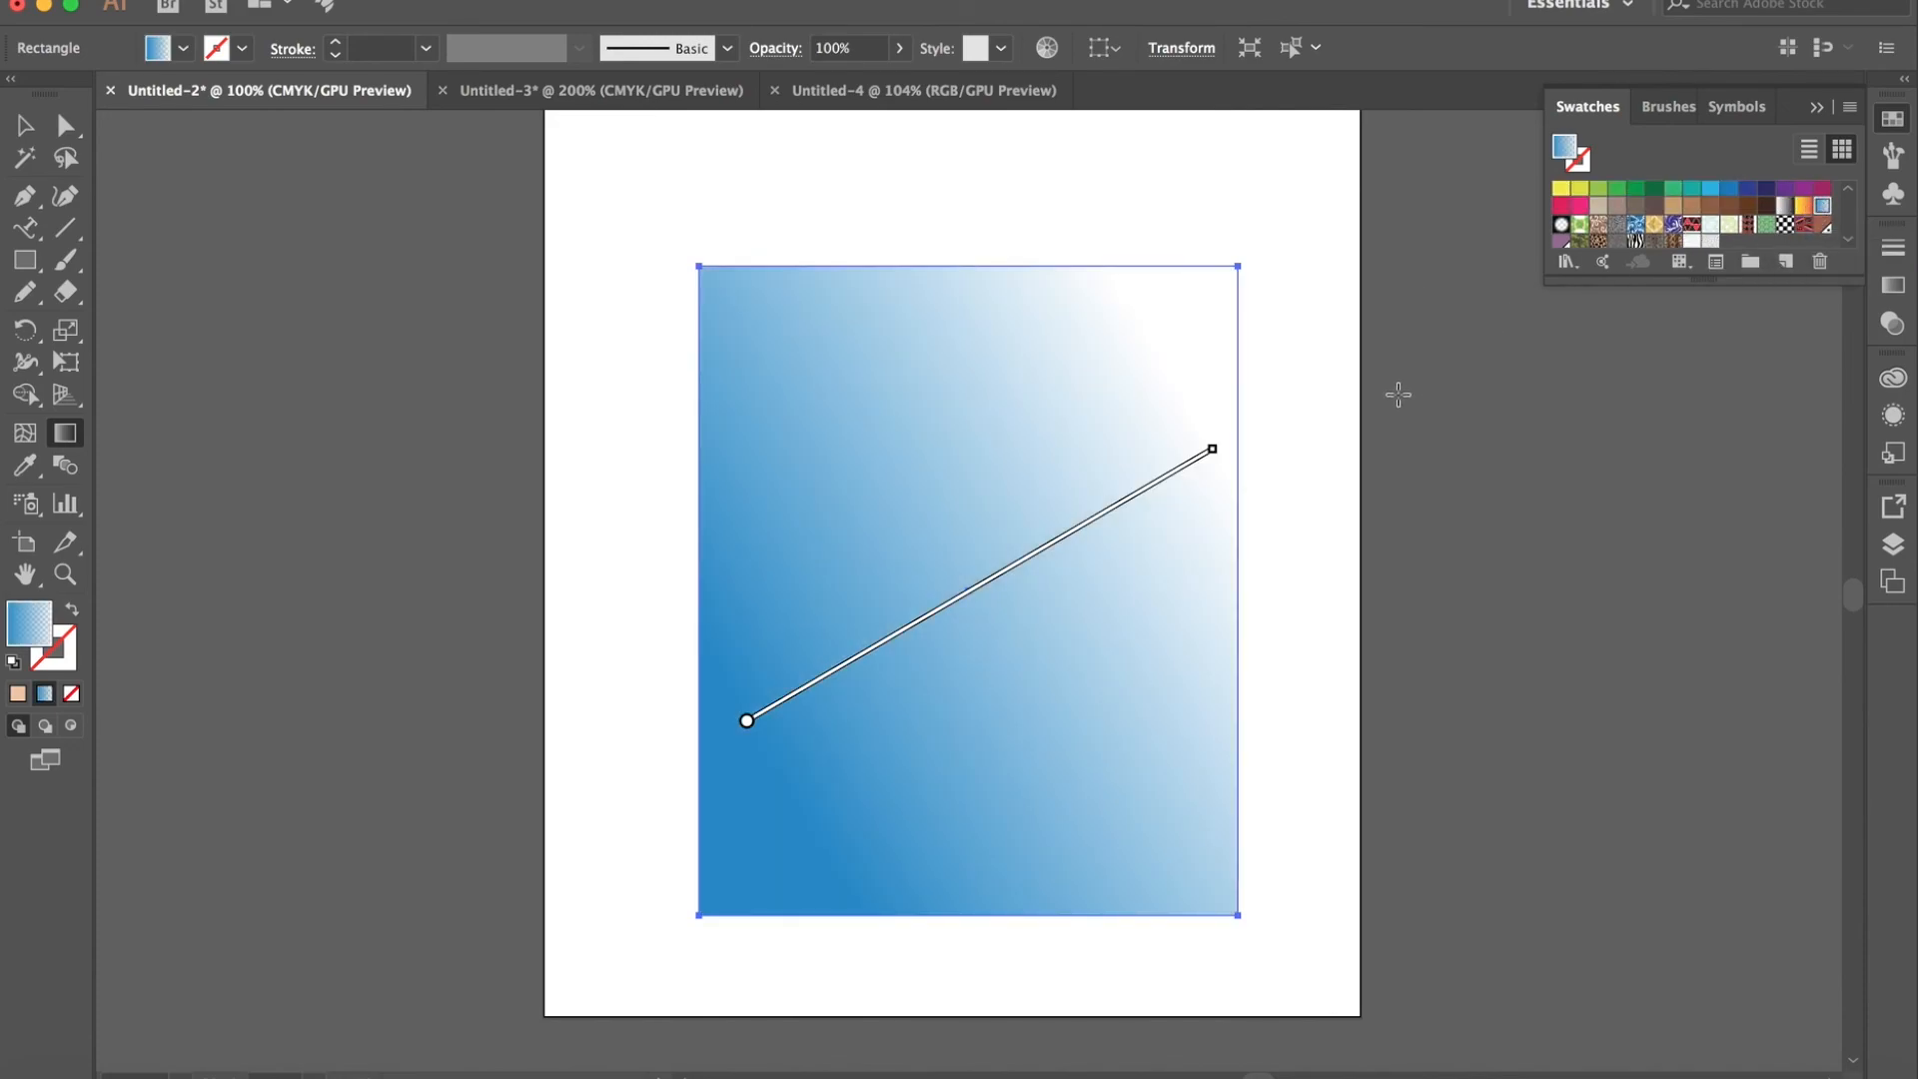